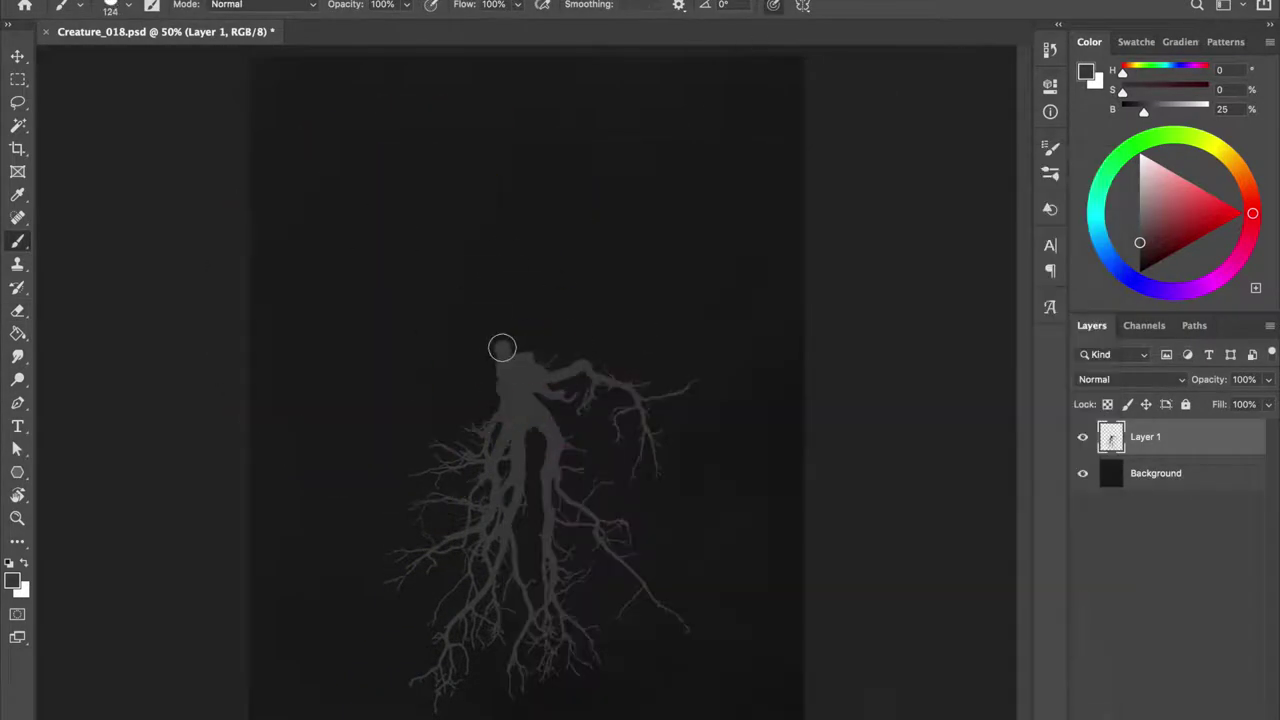
Paint a thick grey trunk up from the roots and a head and neck above it.
mouse_move(502, 347)
mouse_down()
mouse_move(543, 251)
mouse_move(490, 207)
mouse_up()
mouse_move(497, 48)
mouse_down()
mouse_move(514, 166)
mouse_move(523, 151)
mouse_move(494, 102)
mouse_up()
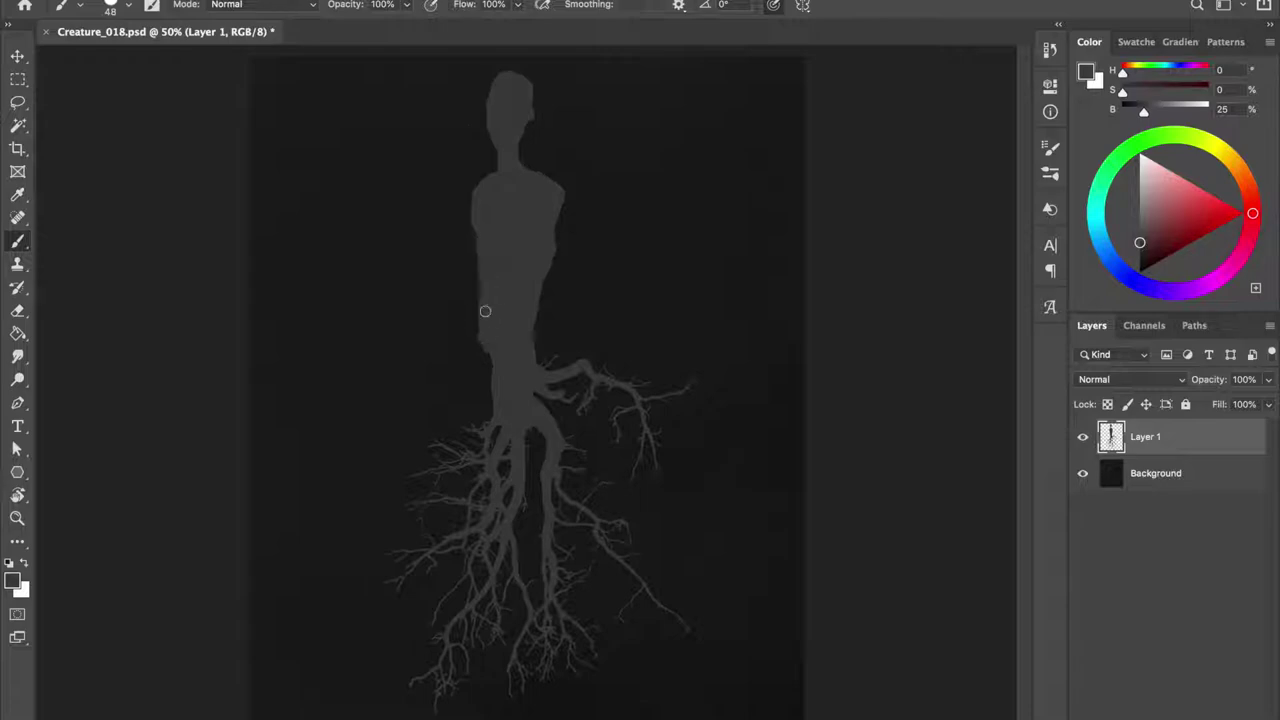
key(l)
drag(586, 310, 640, 311)
Copy the lassoed roots to their own layer and enlarge them under the trunk.
key(ctrl+t)
drag(537, 713, 540, 719)
key(Escape)
key(ctrl+j)
key(ctrl+t)
drag(690, 350, 766, 280)
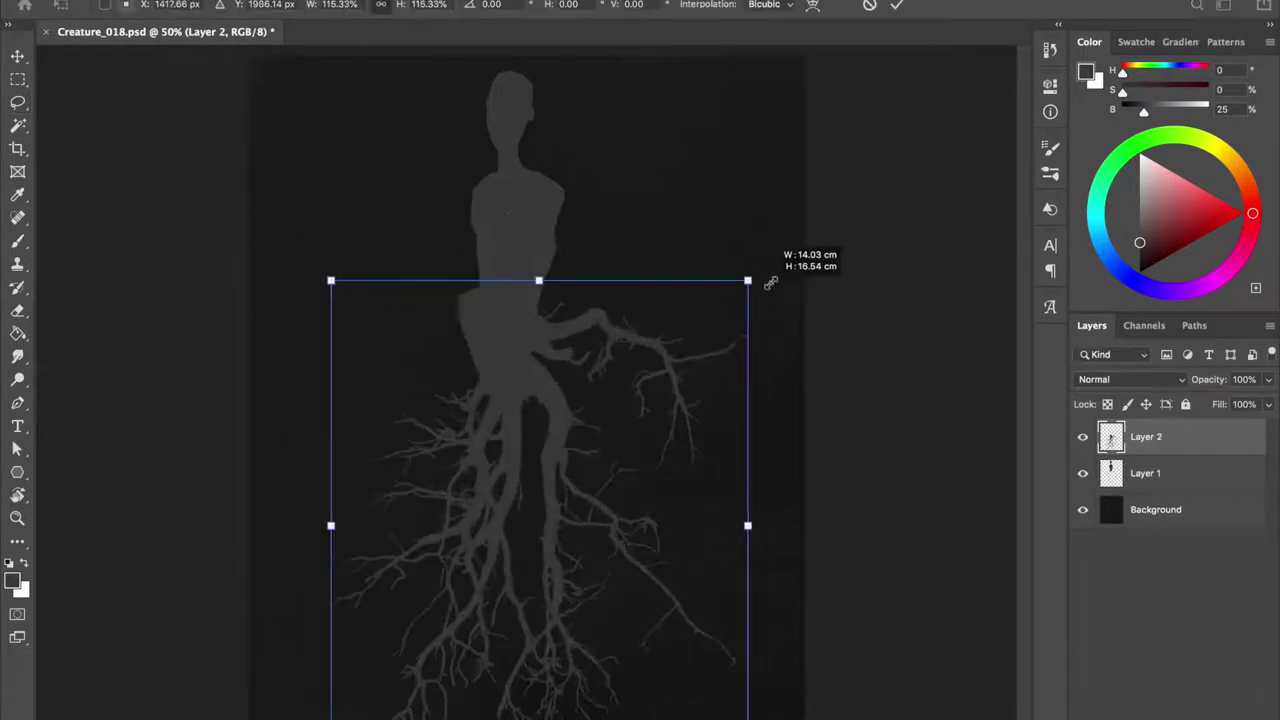
drag(600, 480, 674, 500)
key(Return)
On a new layer beneath the figure, paint grey with a bigger brush to thicken the lower trunk and roots.
click(1120, 510)
key(ctrl+shift+alt+n)
key(b)
drag(534, 389, 545, 655)
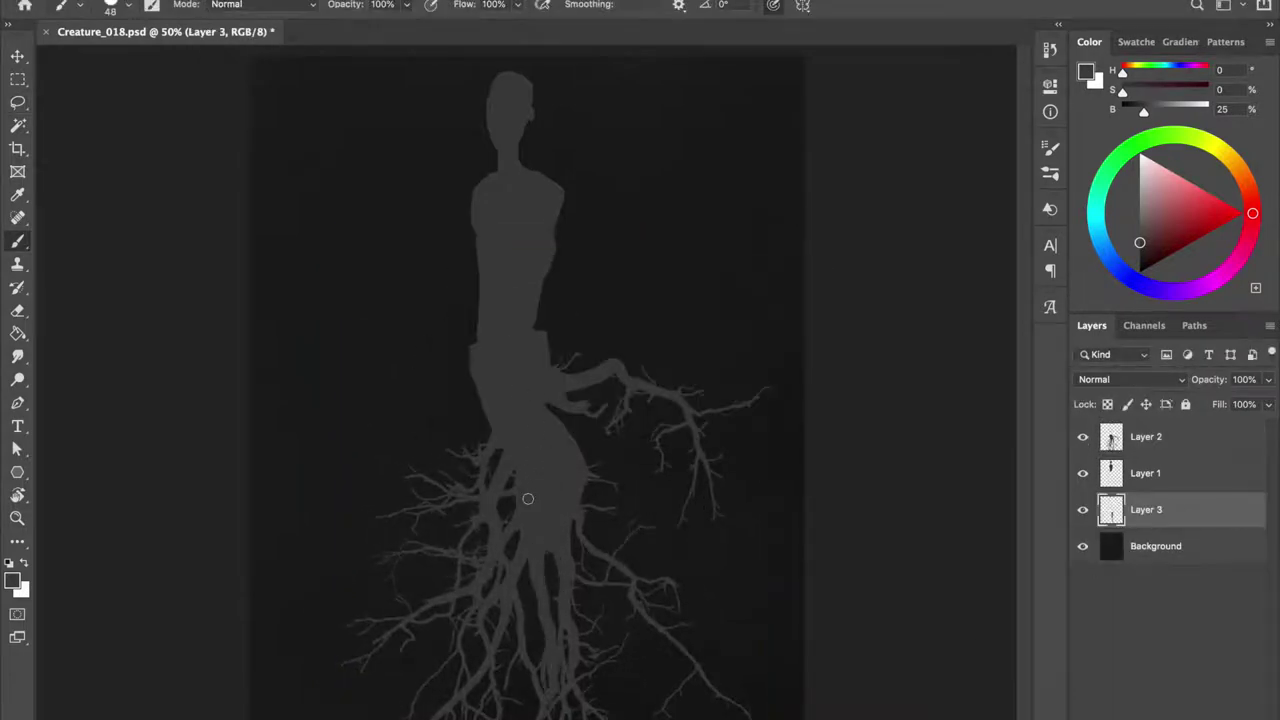
key(bracketright)
key(bracketright)
key(bracketright)
drag(534, 535, 508, 674)
drag(580, 540, 577, 651)
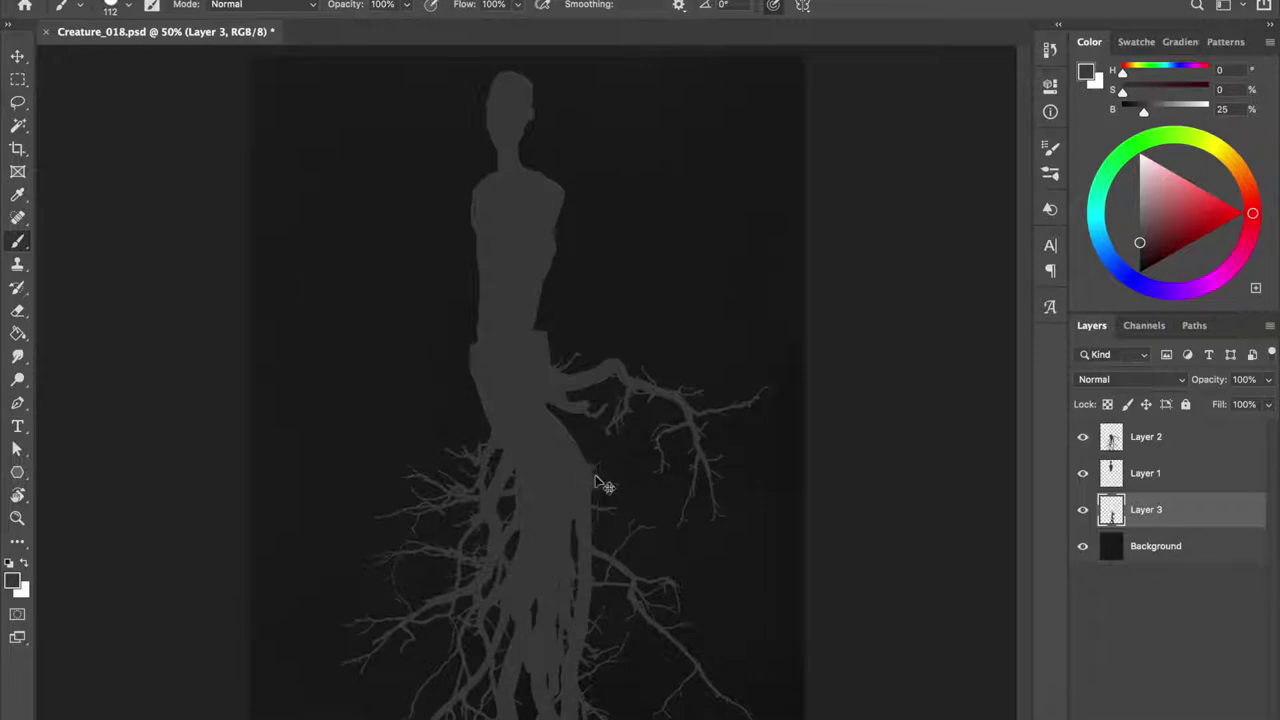
drag(597, 483, 597, 516)
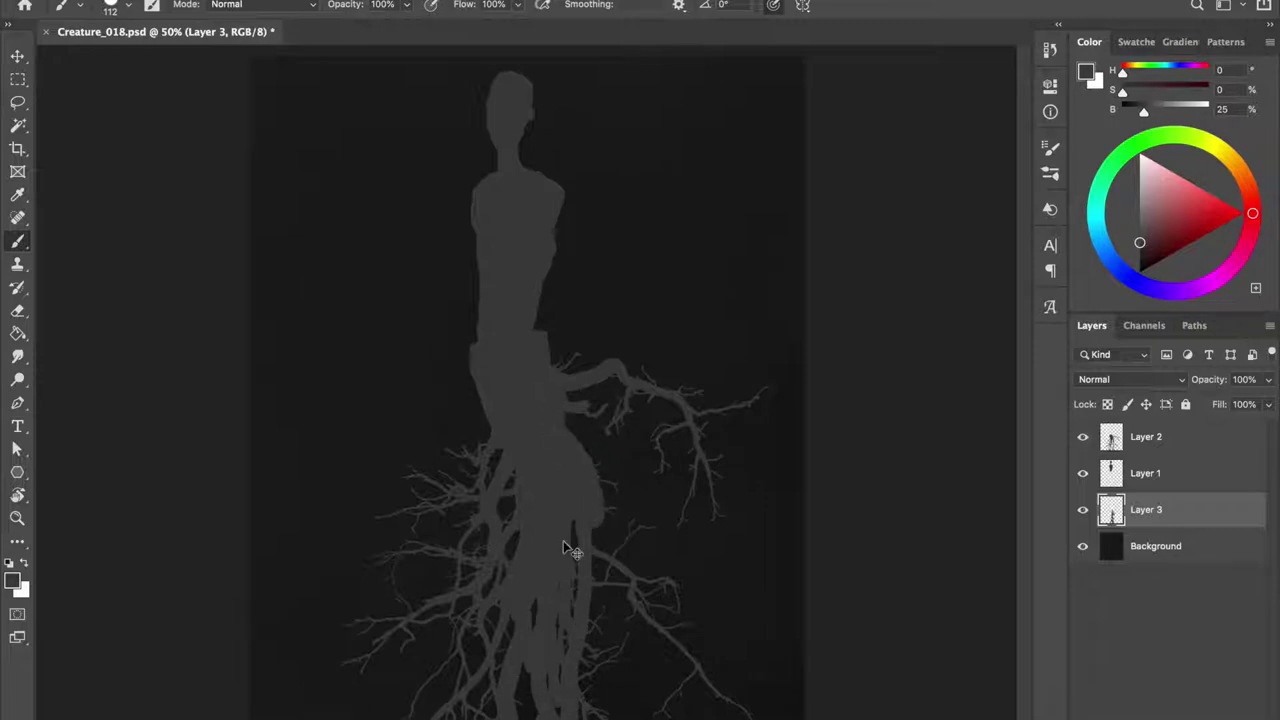
Lasso the right-hand root branch on Layer 1 and dismiss the empty-area transform warning.
click(1145, 473)
key(l)
drag(680, 300, 690, 306)
key(ctrl+t)
key(Return)
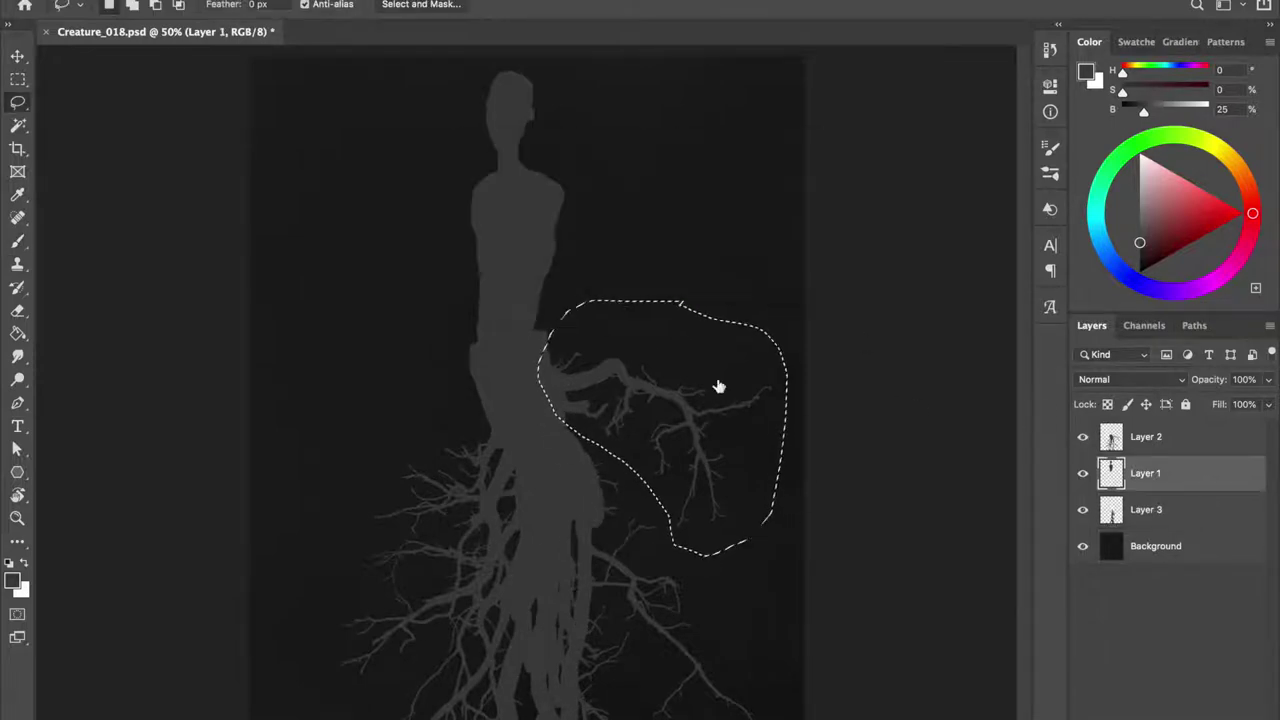
Rotate the branch on Layer 2 and cut it out.
key(alt+bracketright)
key(ctrl+t)
drag(786, 266, 811, 251)
key(Return)
key(ctrl+x)
Paste the branch in place, rotate it about 35 degrees and move it down into the lower roots.
key(alt+bracketleft)
key(alt+bracketleft)
key(ctrl+shift+v)
key(ctrl+t)
drag(769, 280, 760, 270)
drag(700, 396, 712, 404)
drag(680, 289, 663, 603)
mouse_move(655, 455)
mouse_down()
mouse_move(602, 640)
mouse_move(610, 600)
mouse_up()
key(Return)
key(l)
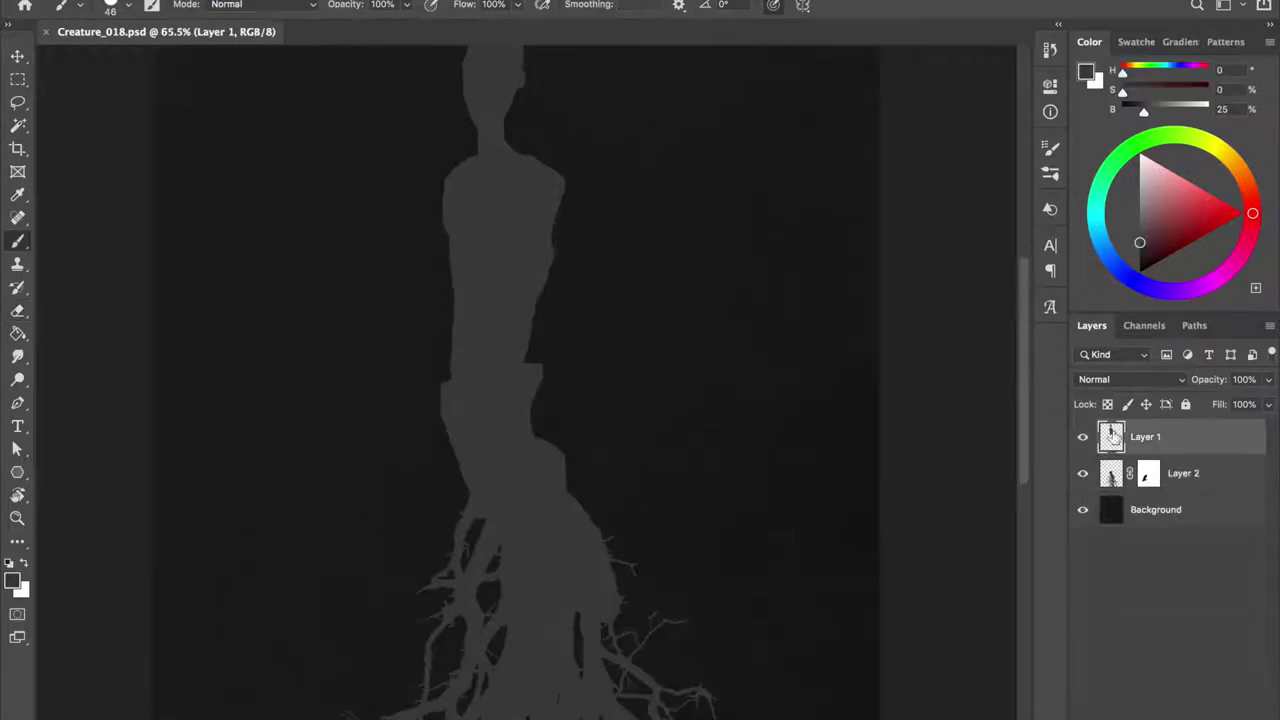
Delete Layer 2's layer mask.
scroll(517, 330, down, 3)
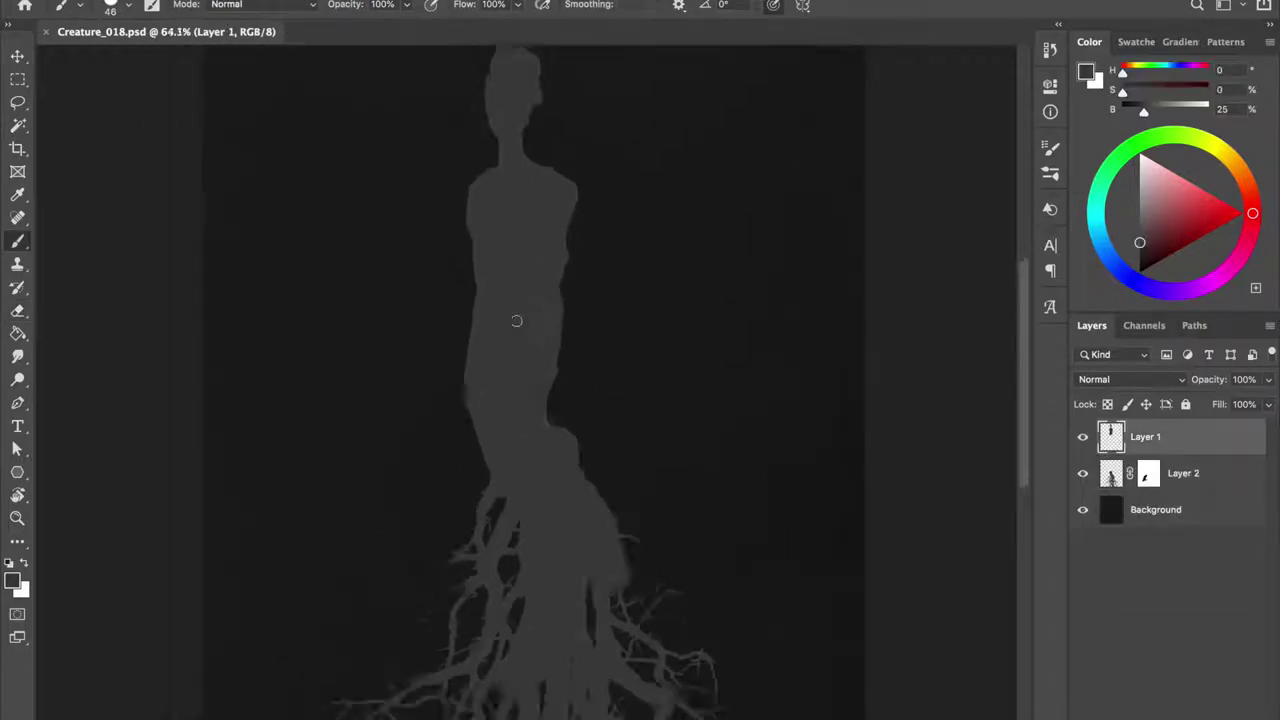
click(1148, 473)
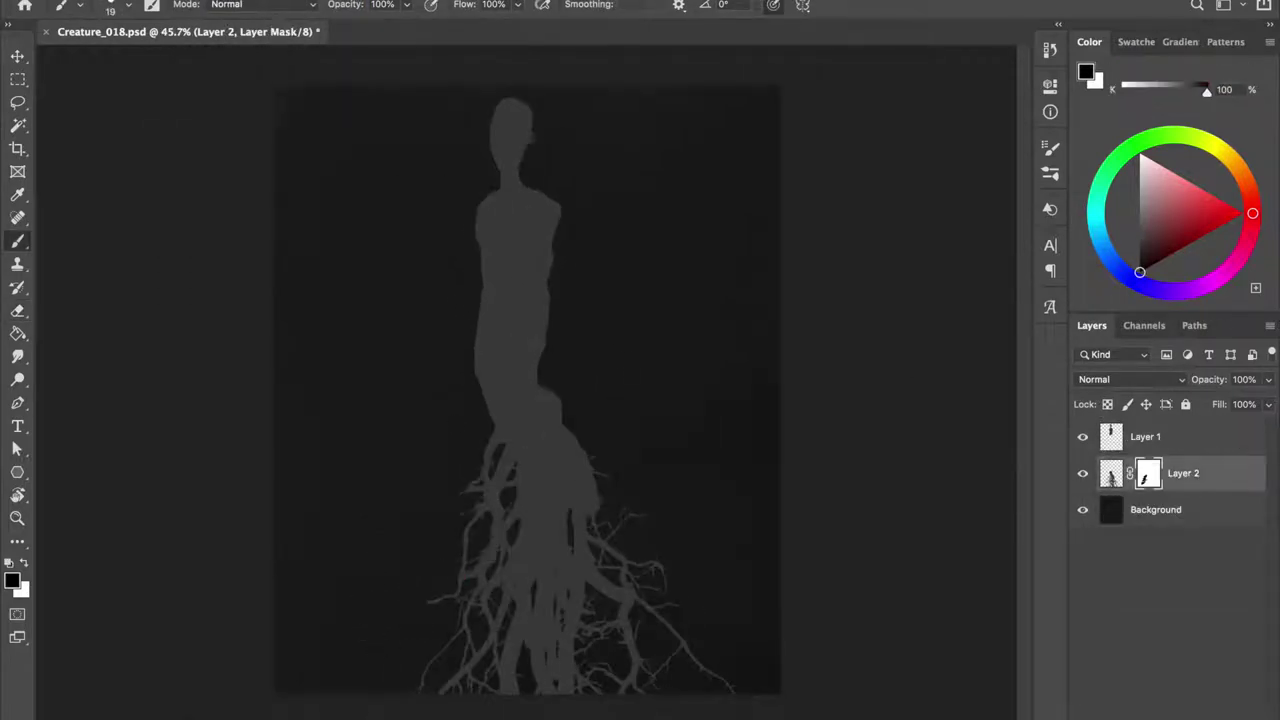
key(x)
right_click(1145, 475)
click(970, 497)
key(e)
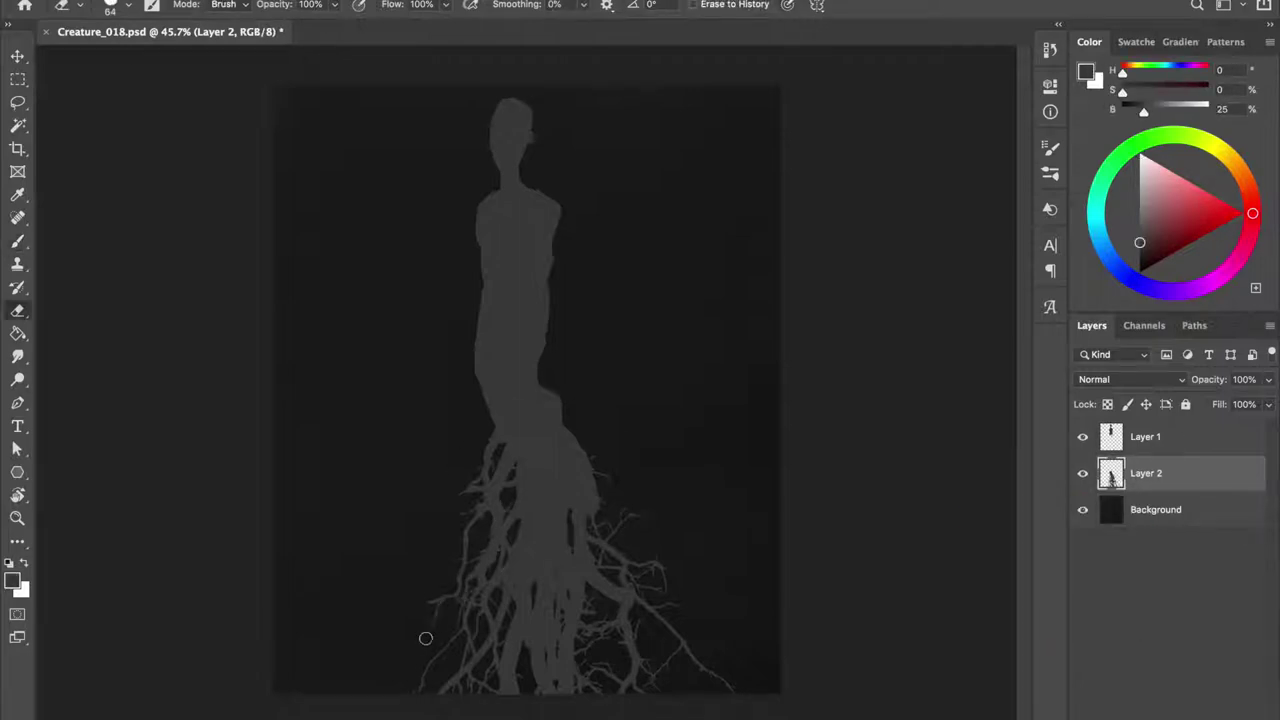
key(b)
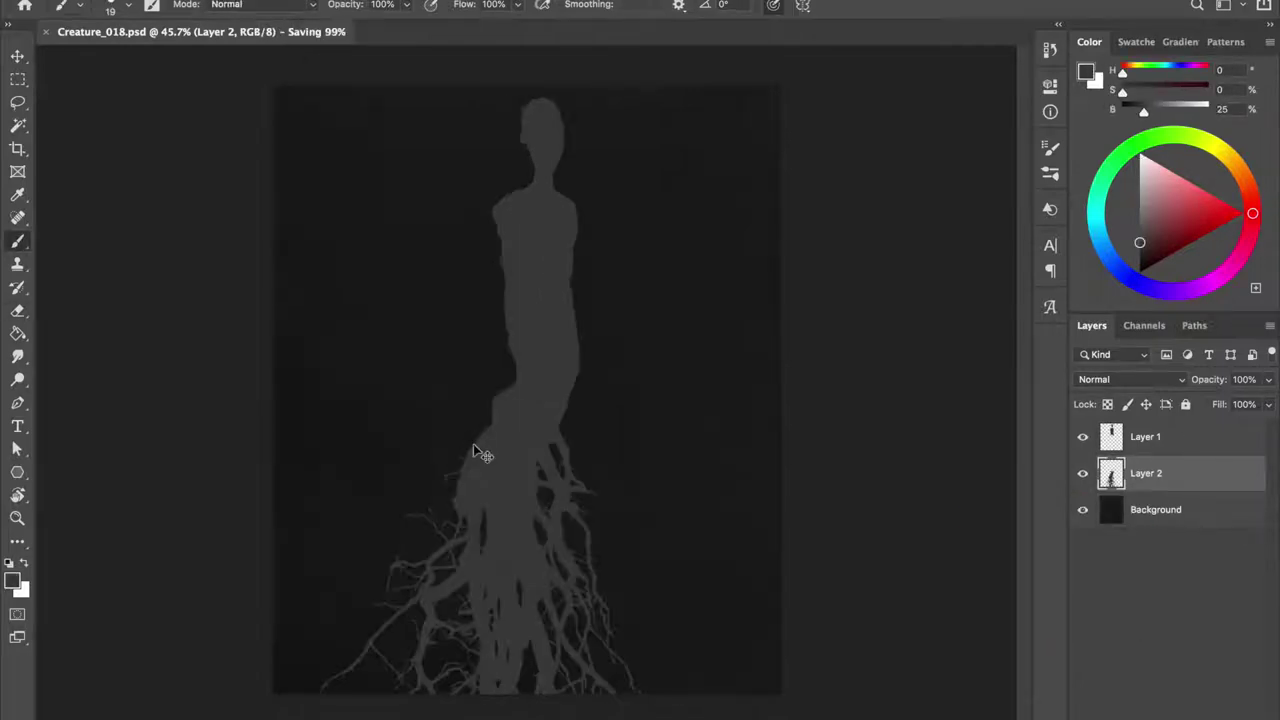
Try painting a long arm on Layer 1, undo it, and add a new clipped layer.
key(alt+bracketright)
key(bracketright)
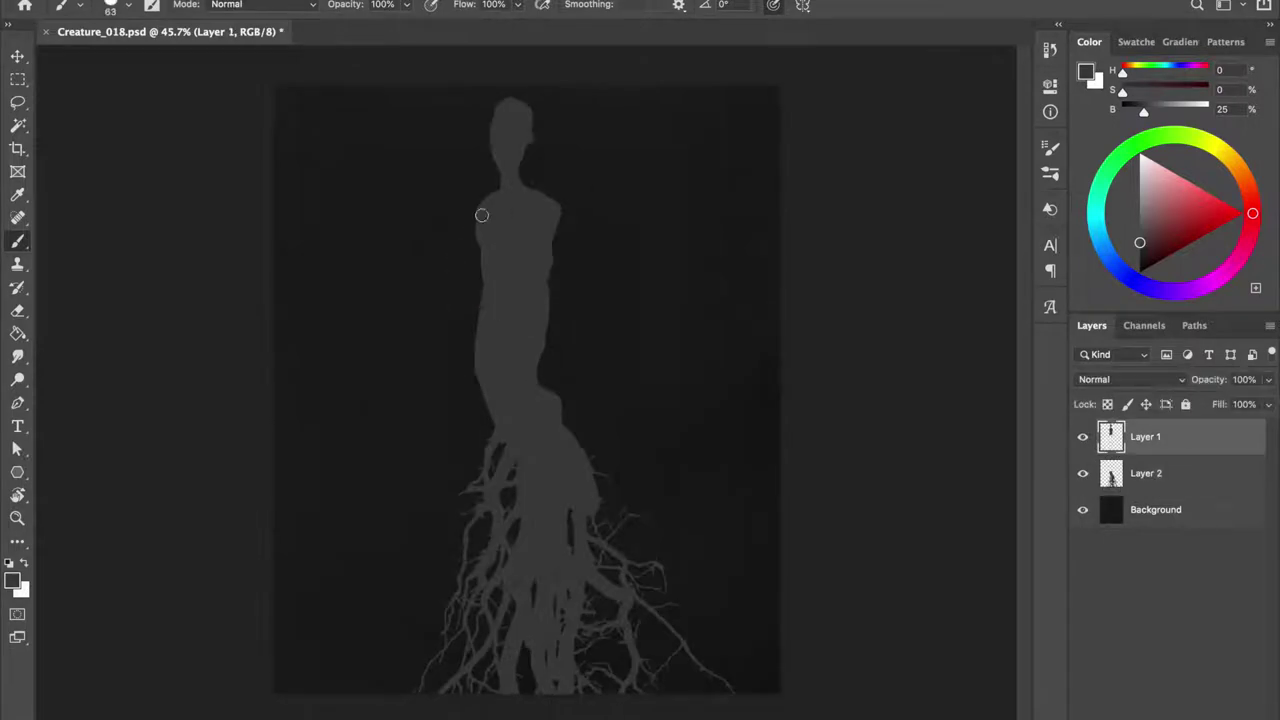
drag(474, 232, 472, 302)
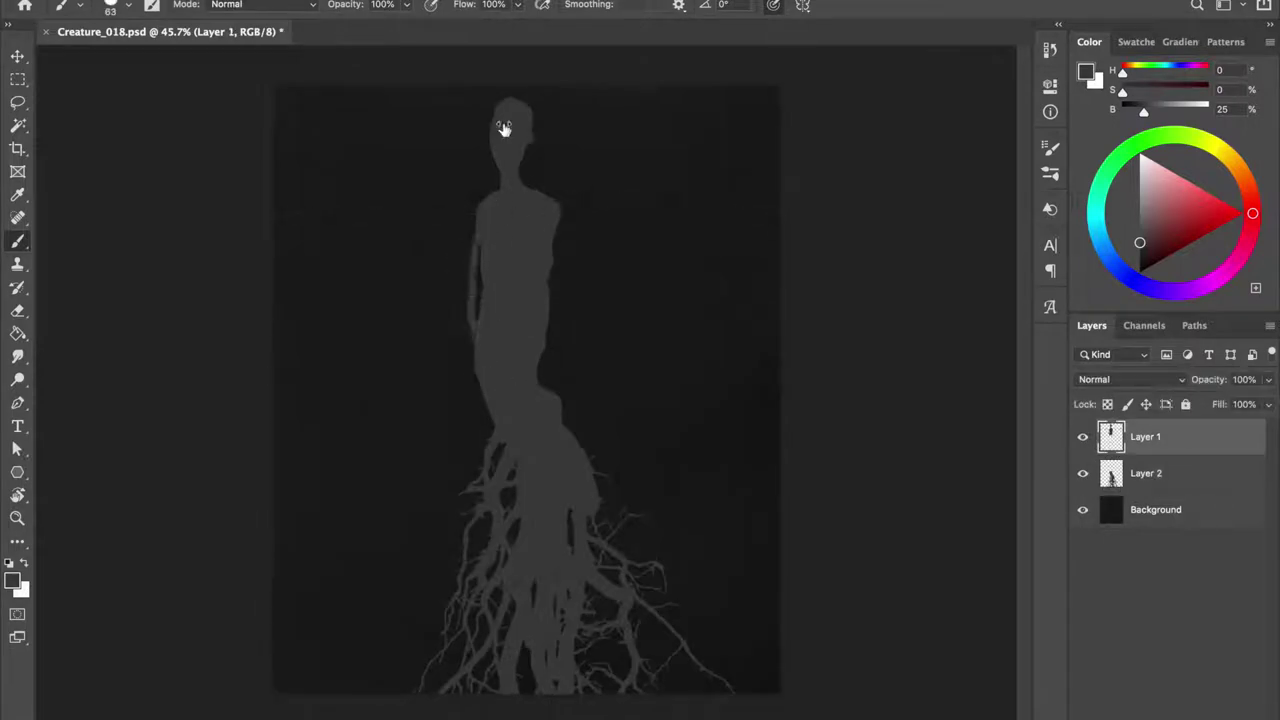
key(ctrl+z)
drag(476, 235, 469, 404)
key(ctrl+z)
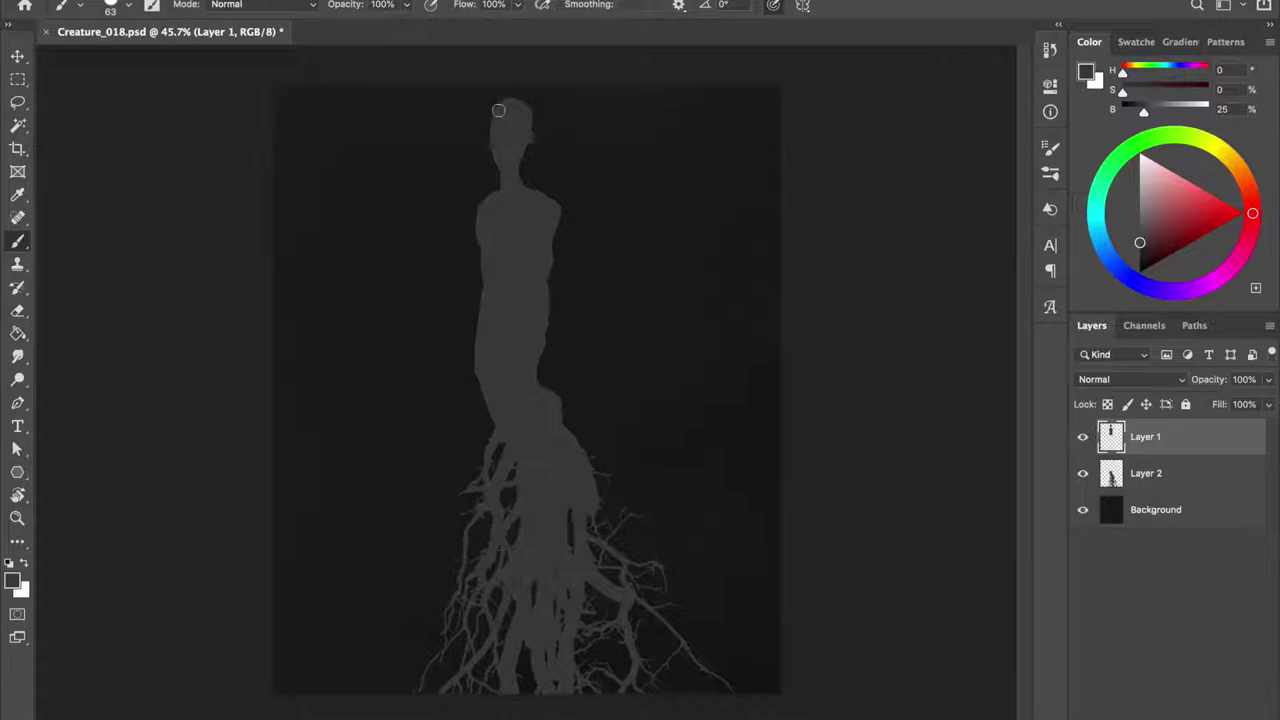
alt+click(1140, 457)
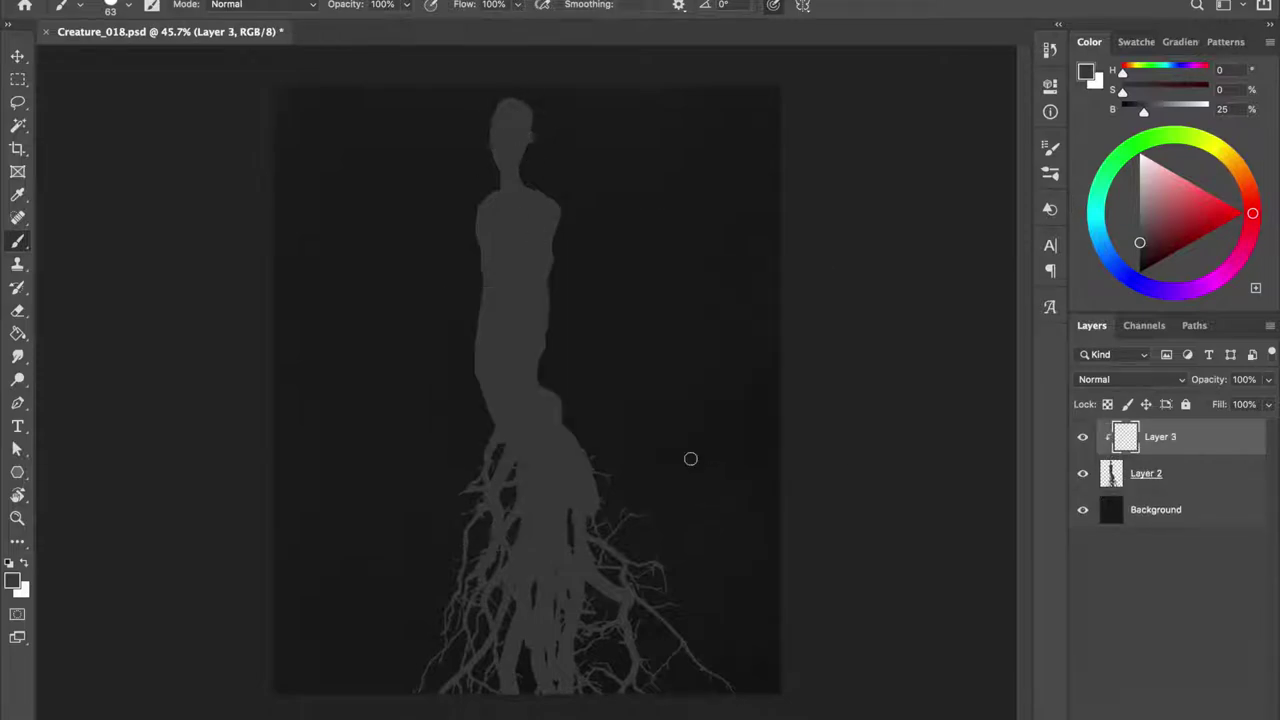
Stamp the large root texture brush, scale it to 64% and move it over the lower body.
right_click(727, 399)
double_click(791, 354)
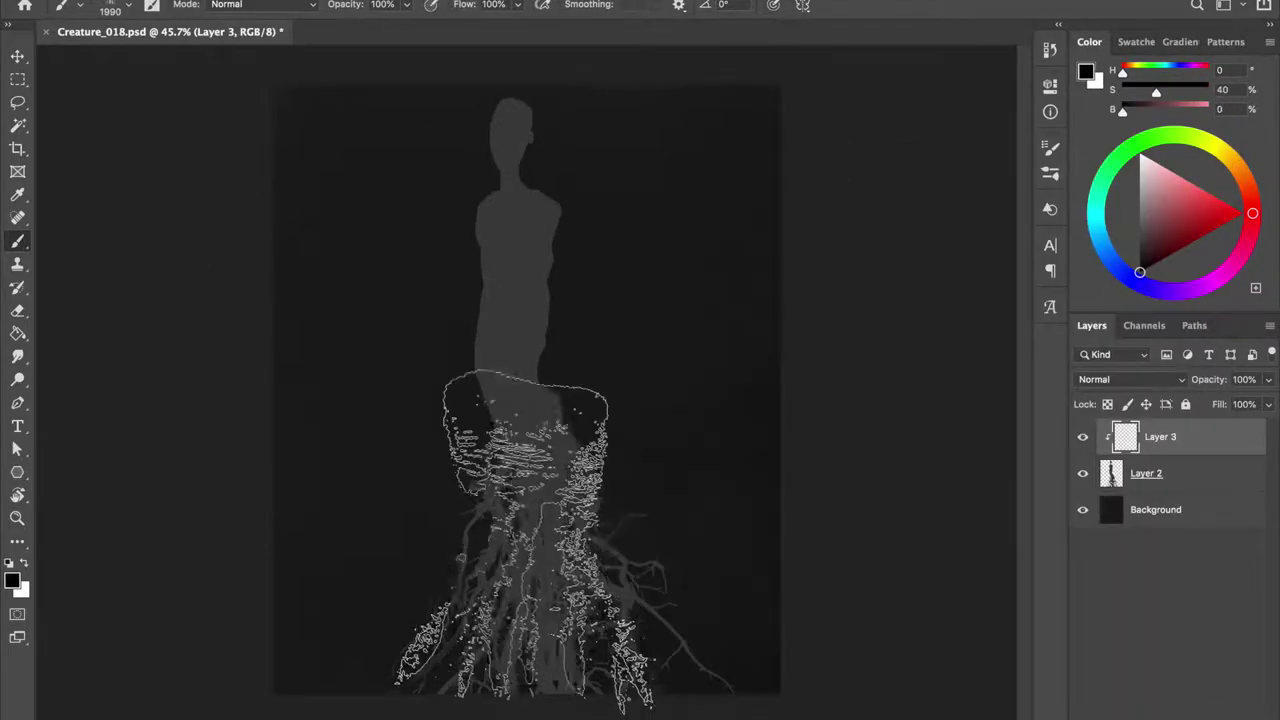
key(ctrl+t)
drag(383, 348, 443, 420)
mouse_move(575, 525)
mouse_down()
mouse_move(537, 448)
mouse_move(551, 436)
mouse_up()
key(Return)
Erase the texture's top edge at 50% opacity, then add a new layer above Layer 3.
key(e)
right_click(551, 440)
key(Escape)
key(5)
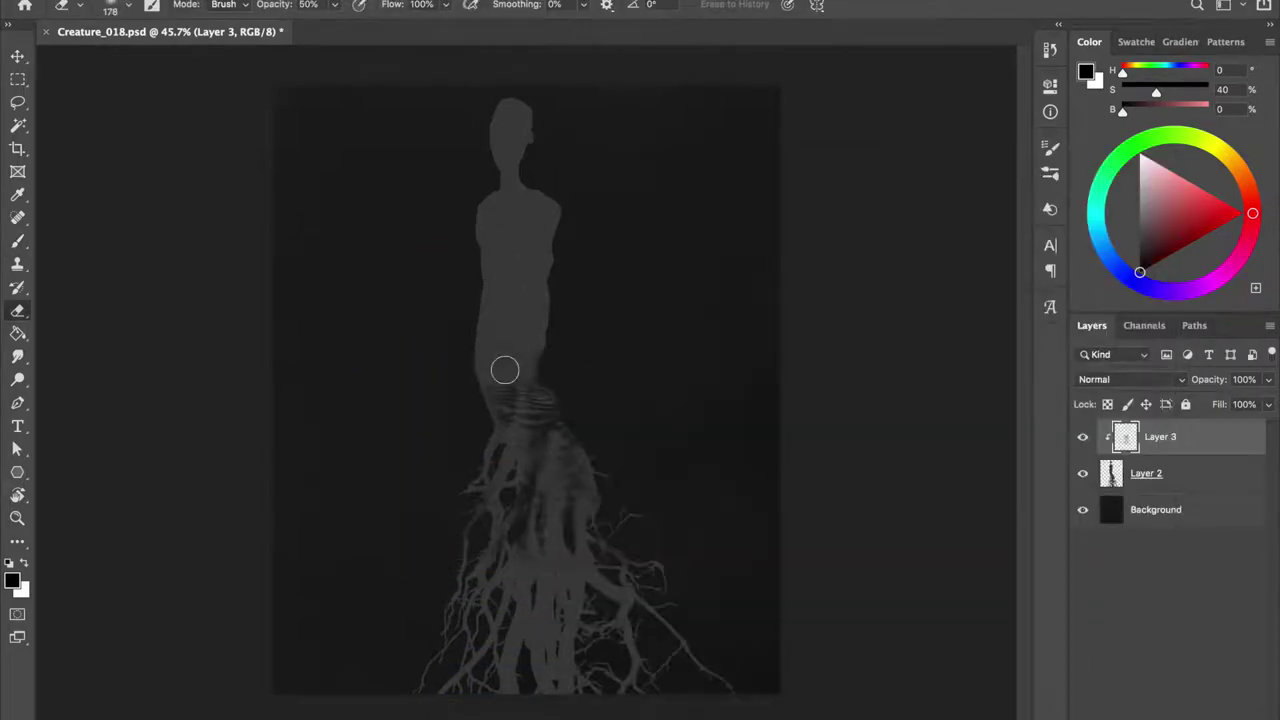
key(ctrl+shift+alt+n)
key(b)
right_click(635, 393)
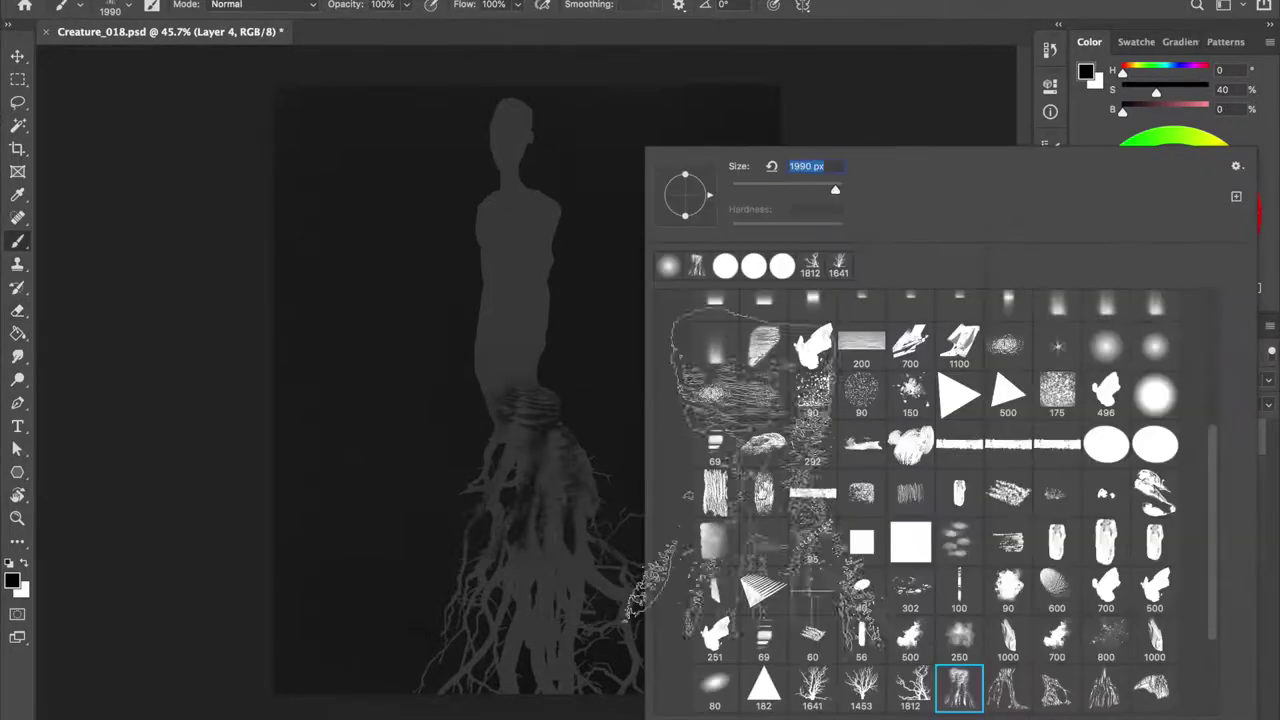
Move the Layer 4 roots down and reshape them with Free Transform.
key(Escape)
key(ctrl+v)
key(v)
mouse_move(540, 400)
mouse_down()
mouse_move(548, 547)
mouse_move(578, 592)
mouse_up()
scroll(580, 596, up, 2)
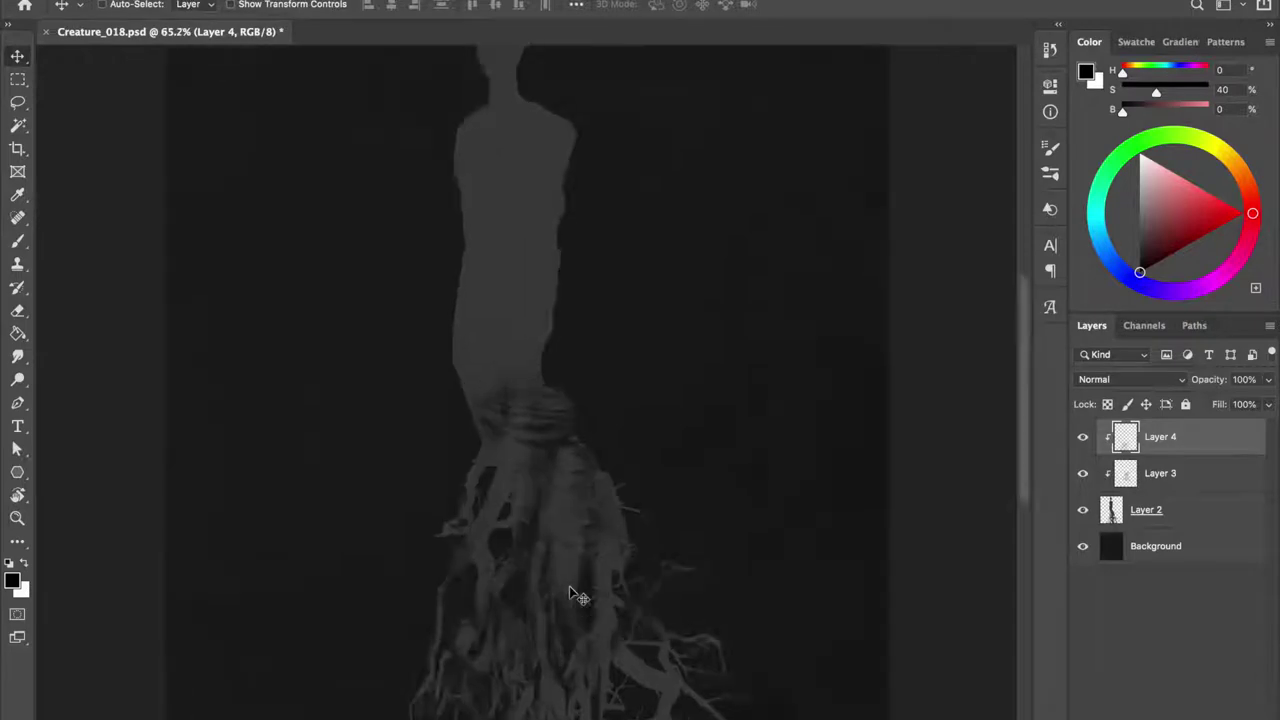
scroll(578, 595, down, 2)
drag(578, 480, 590, 515)
key(ctrl+t)
drag(566, 443, 583, 560)
key(Return)
Shrink the eraser to 88, add a new layer, and pick the large sampled root brush.
key(e)
key(bracketleft)
key(bracketleft)
key(bracketleft)
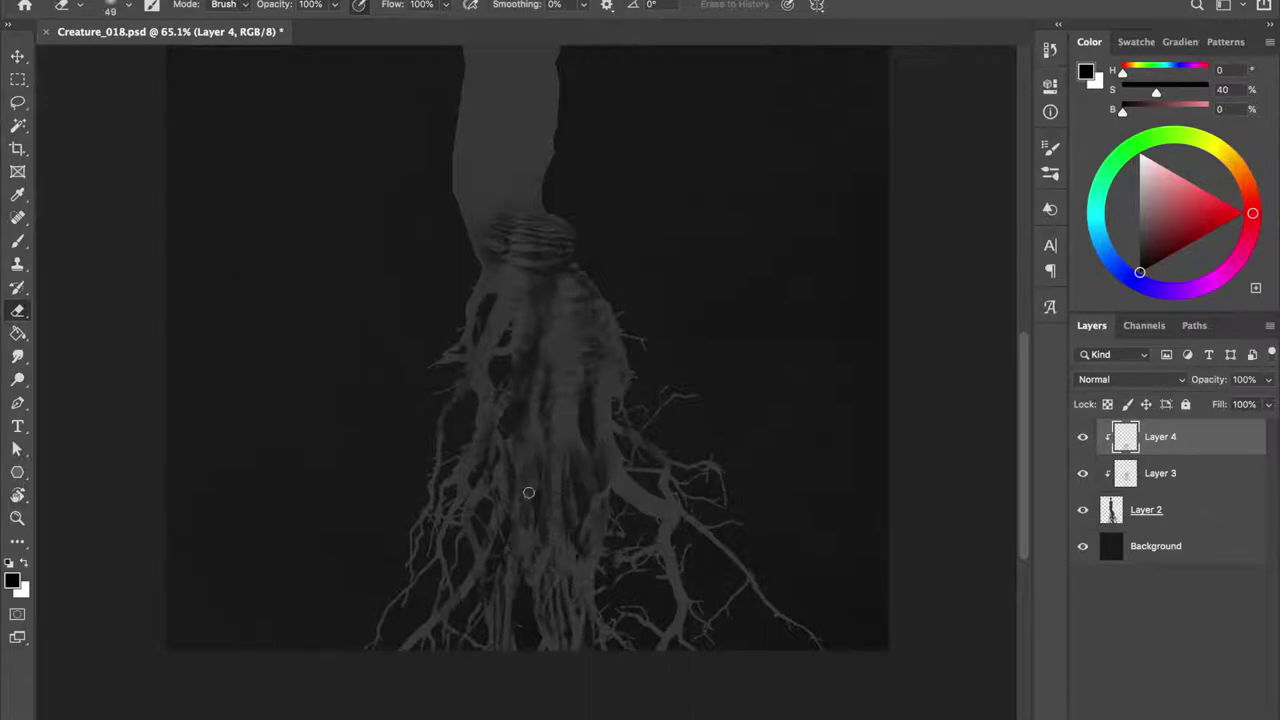
key(ctrl+shift+n)
key(Return)
right_click(634, 148)
scroll(943, 430, down, 5)
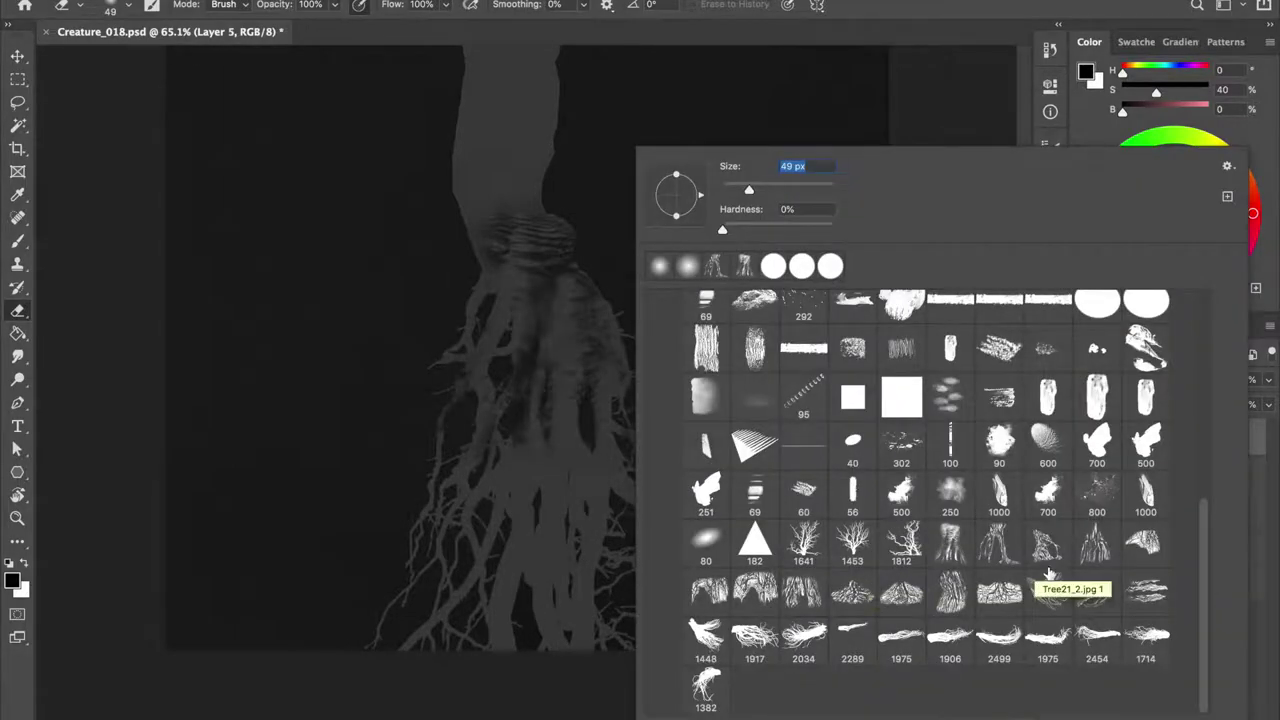
double_click(1038, 575)
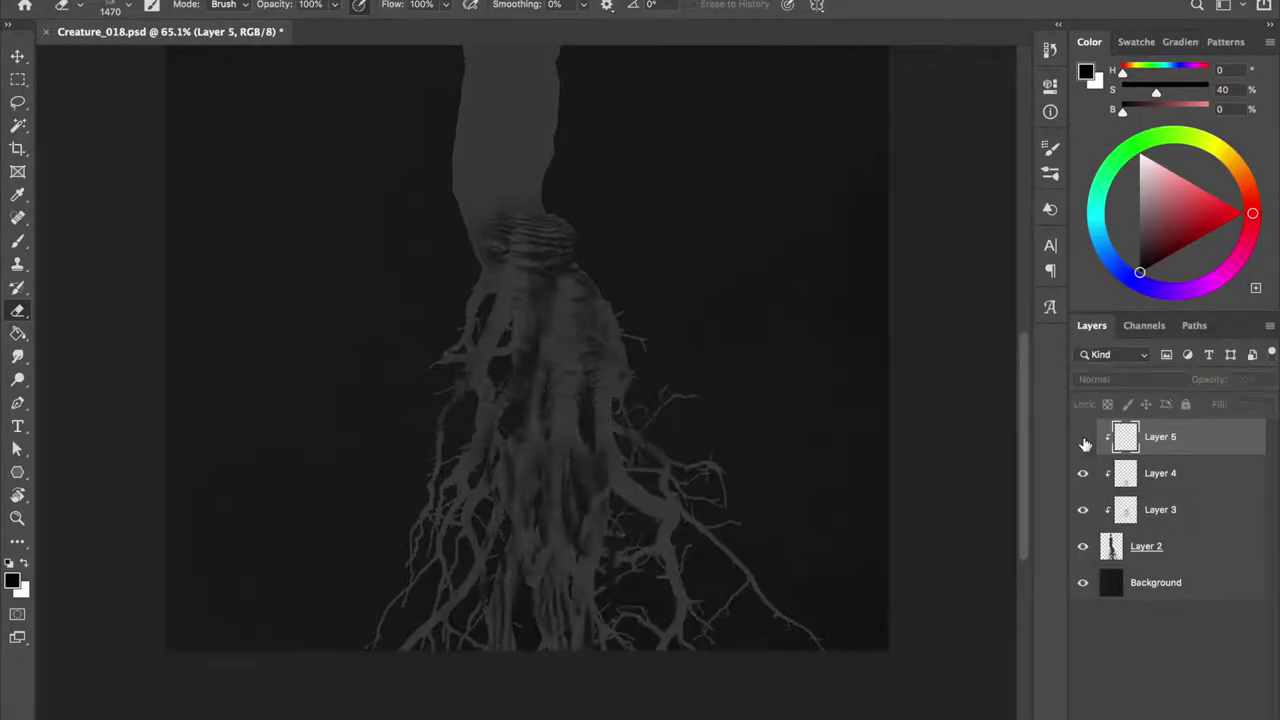
Stamp a root shape onto the canvas and move it into place.
key(b)
right_click(863, 552)
key(Escape)
click(560, 480)
key(v)
mouse_move(580, 506)
mouse_down()
mouse_move(608, 595)
mouse_move(580, 603)
mouse_move(597, 618)
mouse_move(600, 502)
mouse_up()
On a new Layer 5, stamp a root shape with a 2164 px brush and position it.
key(ctrl+shift+n)
key(Return)
key(b)
right_click(600, 502)
drag(473, 555, 530, 555)
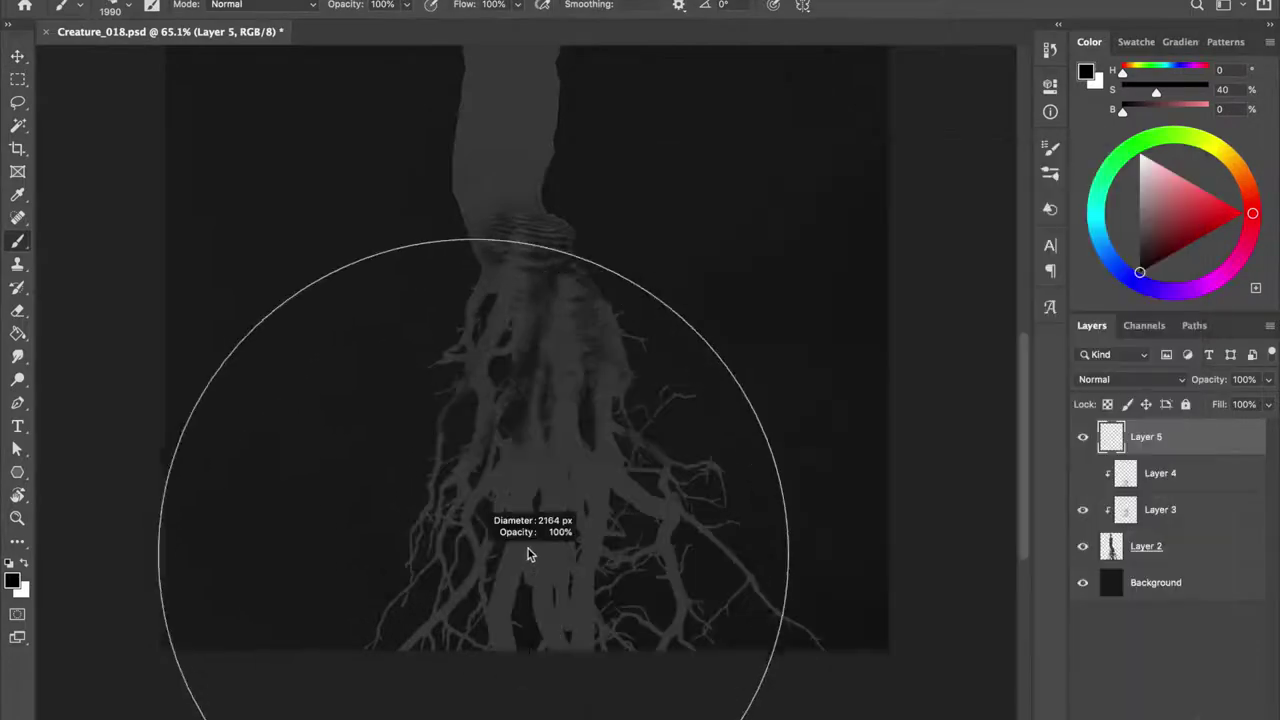
click(349, 463)
key(v)
mouse_move(439, 393)
mouse_down()
mouse_move(560, 530)
mouse_move(606, 528)
mouse_up()
Stamp two more root shapes and move them into place on the trunk.
key(b)
right_click(540, 516)
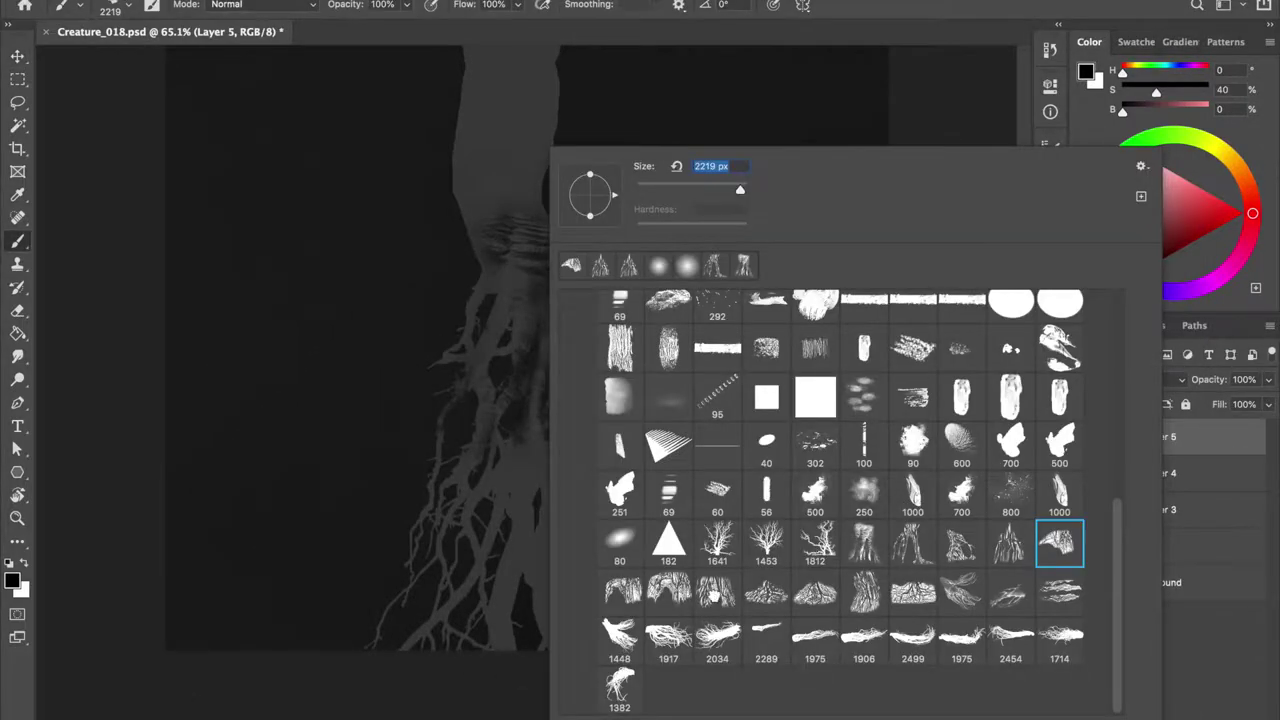
key(Return)
click(600, 500)
key(v)
mouse_move(620, 515)
mouse_down()
mouse_move(667, 546)
mouse_move(680, 514)
mouse_up()
key(b)
right_click(643, 480)
key(Return)
click(605, 465)
key(v)
drag(575, 525, 575, 562)
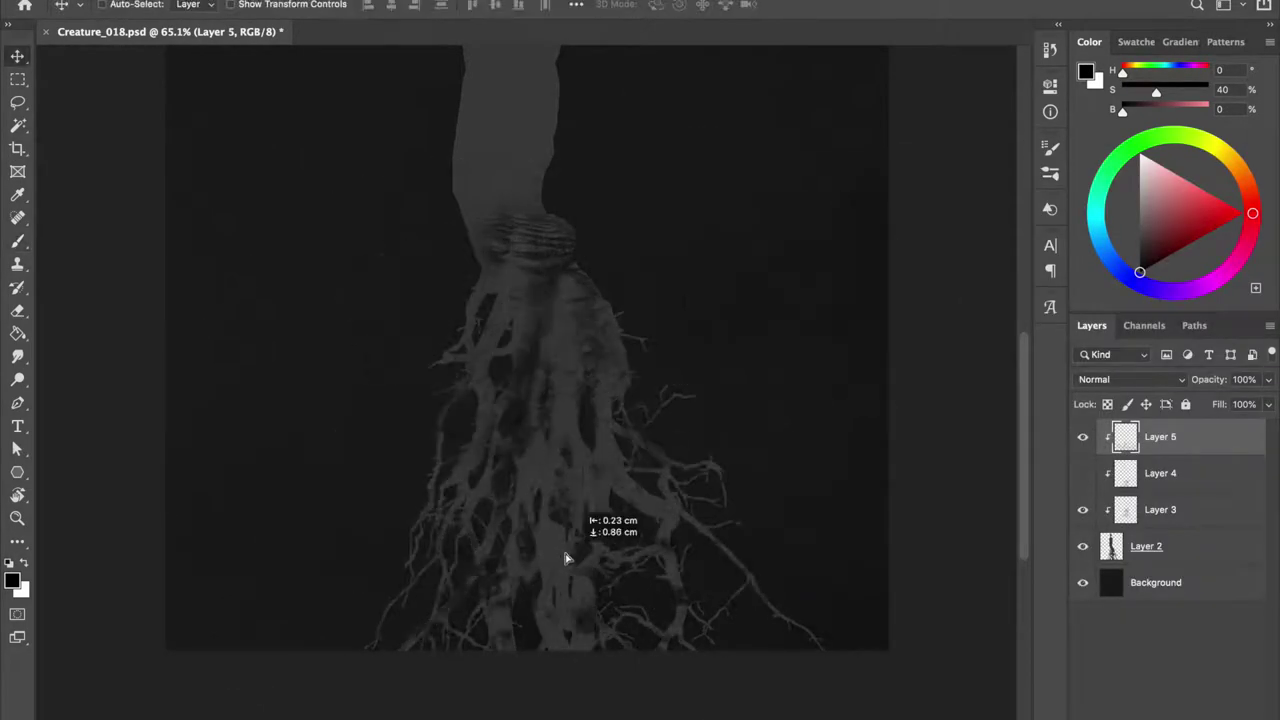
On another new layer, stamp a root shape and nudge it down about 0.59 cm.
key(ctrl+shift+n)
key(Return)
right_click(555, 150)
key(Return)
click(575, 470)
key(v)
mouse_move(636, 543)
mouse_down()
mouse_move(616, 548)
mouse_move(651, 560)
mouse_move(626, 551)
mouse_move(622, 563)
mouse_up()
Set the eraser size to 173, check Layers 4 and 3, and save the file.
key(e)
right_click(360, 150)
scroll(666, 500, up, 3)
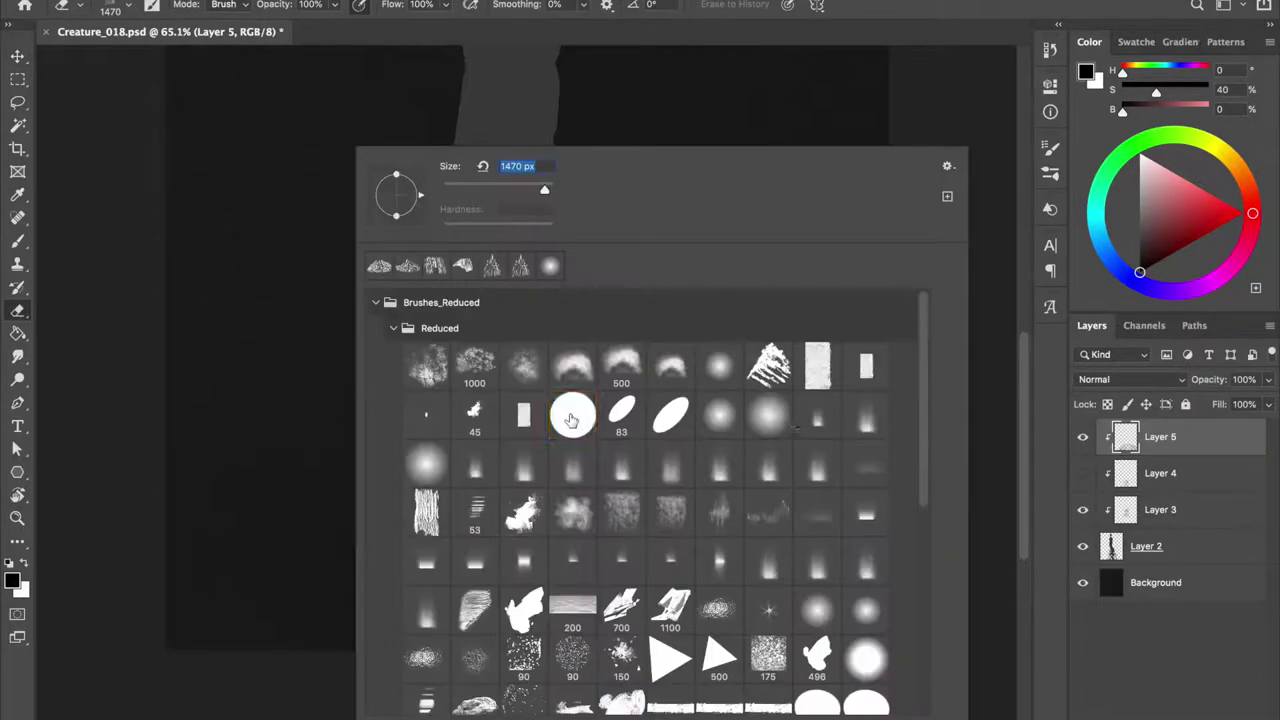
key(Escape)
drag(486, 626, 420, 626)
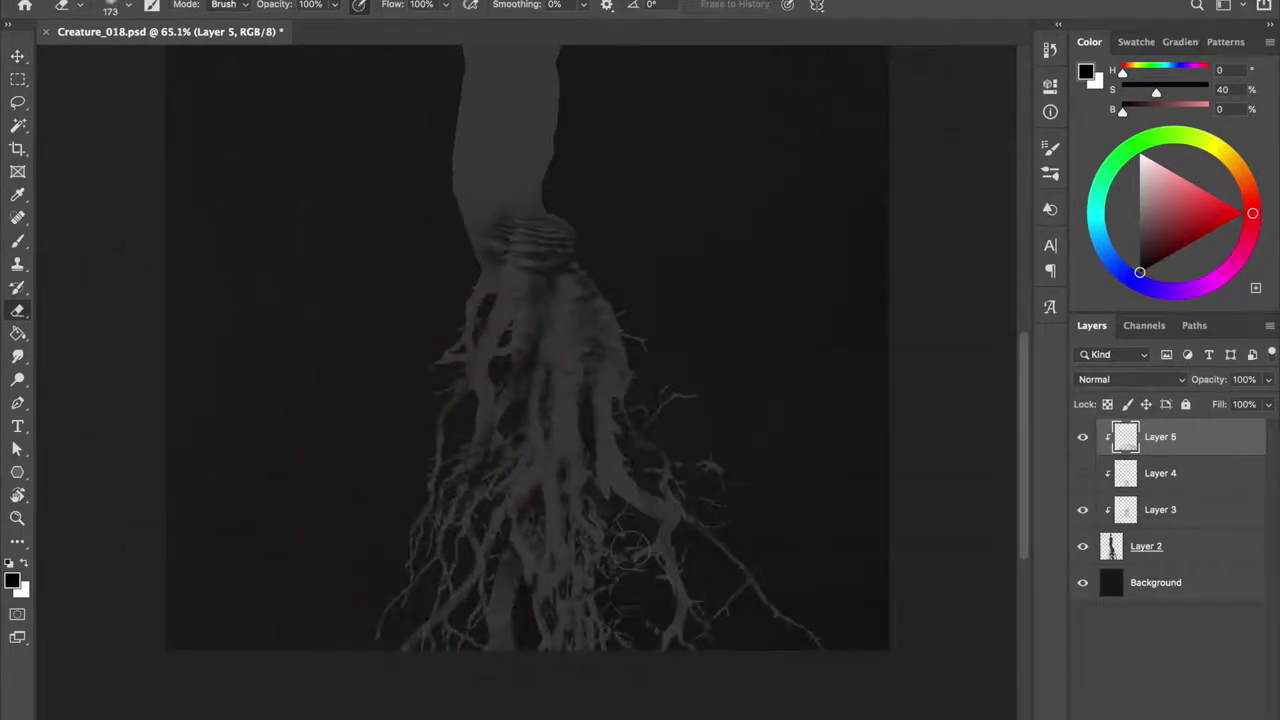
key(alt+bracketleft)
key(alt+bracketleft)
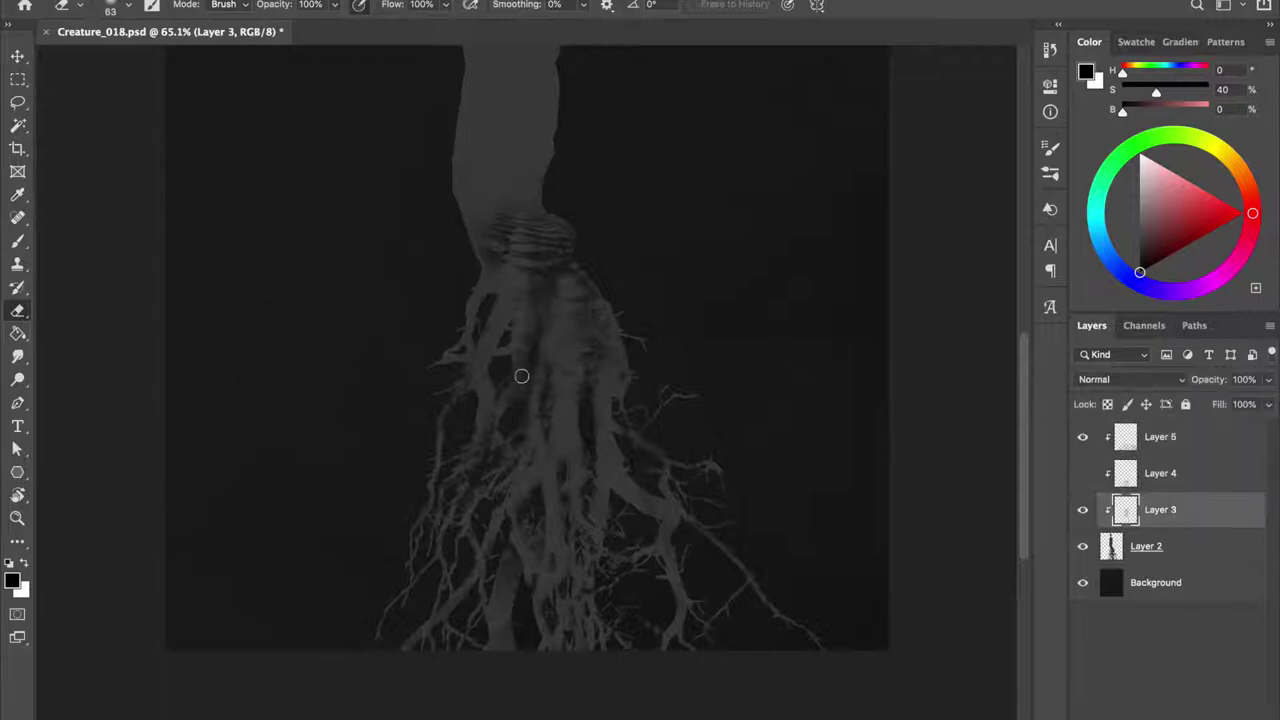
key(alt+bracketright)
key(alt+bracketright)
key(alt+bracketleft)
key(alt+bracketleft)
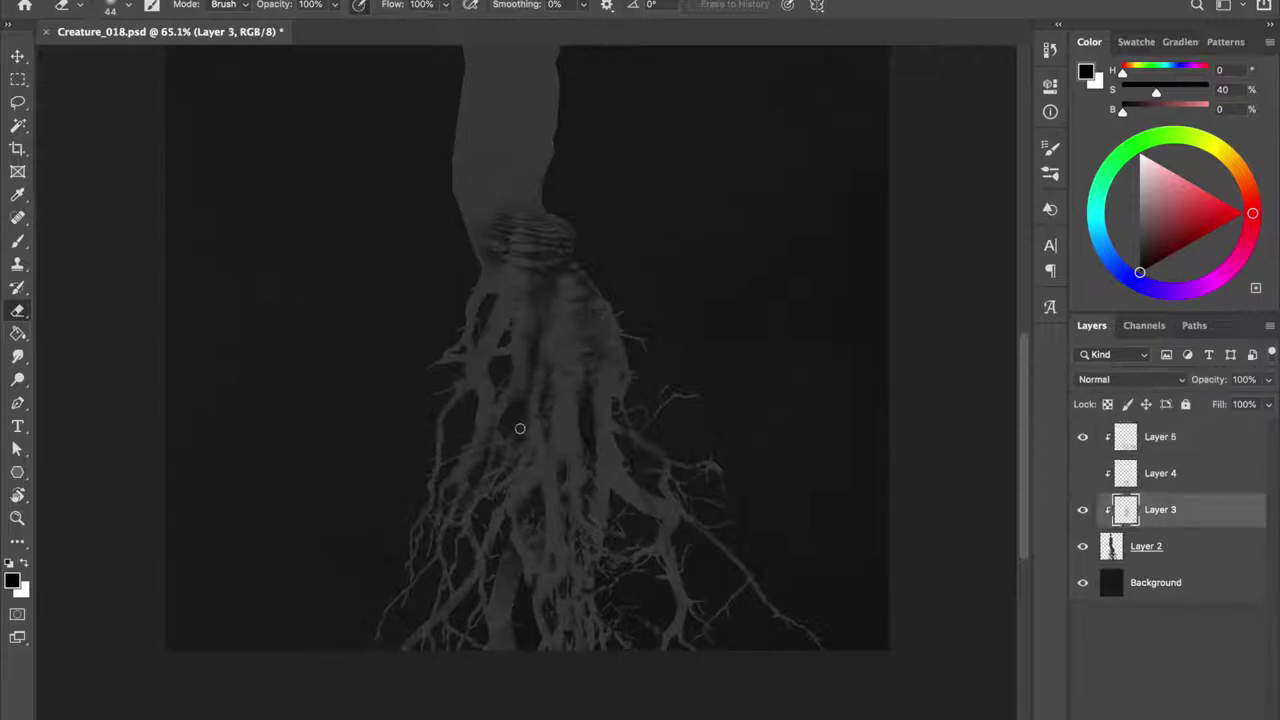
key(alt+bracketright)
key(alt+bracketright)
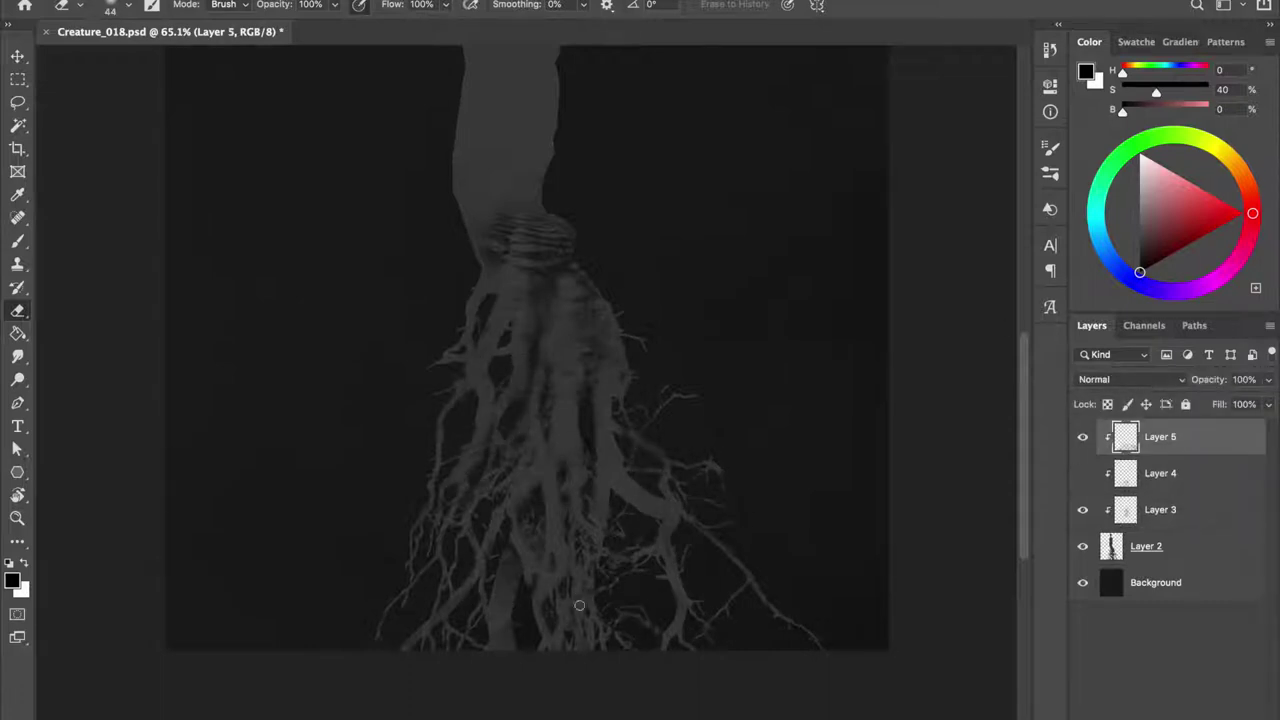
key(ctrl+s)
Show Layer 4, shift its root texture into place, merge it into Layer 3 and save.
click(1082, 473)
key(v)
key(alt+bracketleft)
mouse_move(606, 537)
mouse_down()
mouse_move(597, 569)
mouse_move(534, 277)
mouse_up()
key(ctrl+e)
key(ctrl+s)
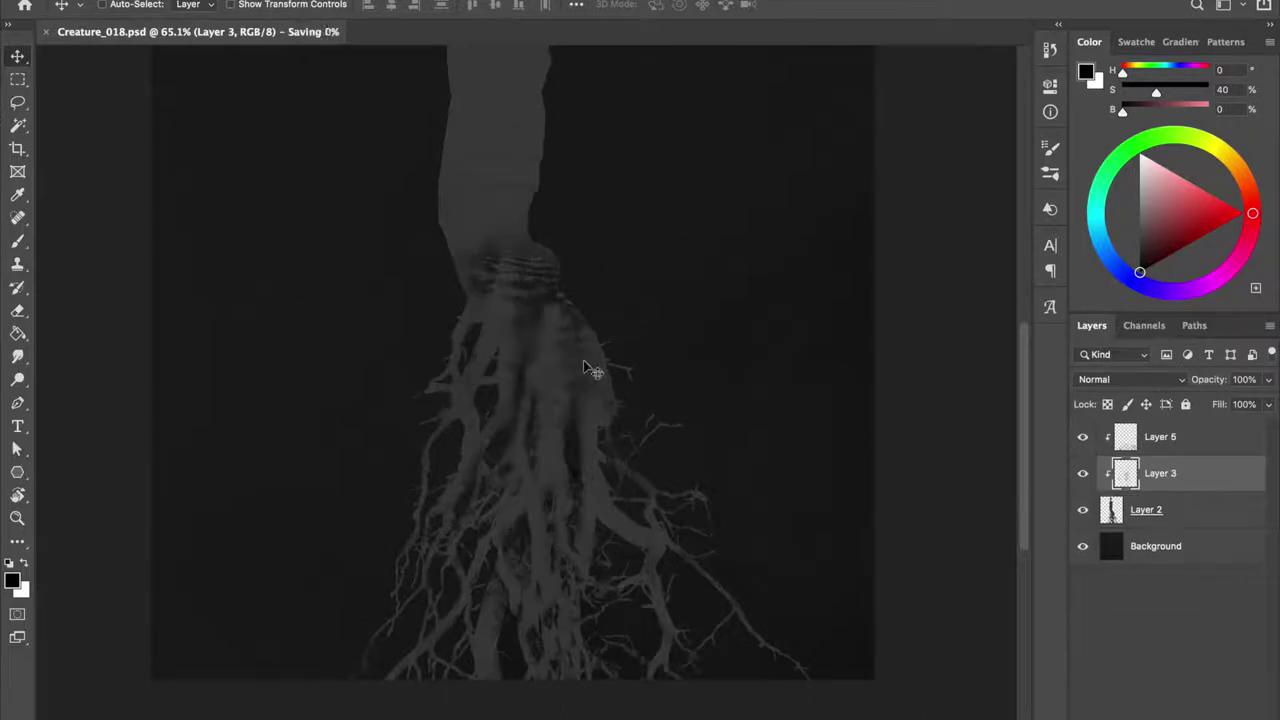
Undo the merge to restore Layer 4 and choose a much smaller soft round brush.
scroll(583, 478, up, 2)
key(ctrl+z)
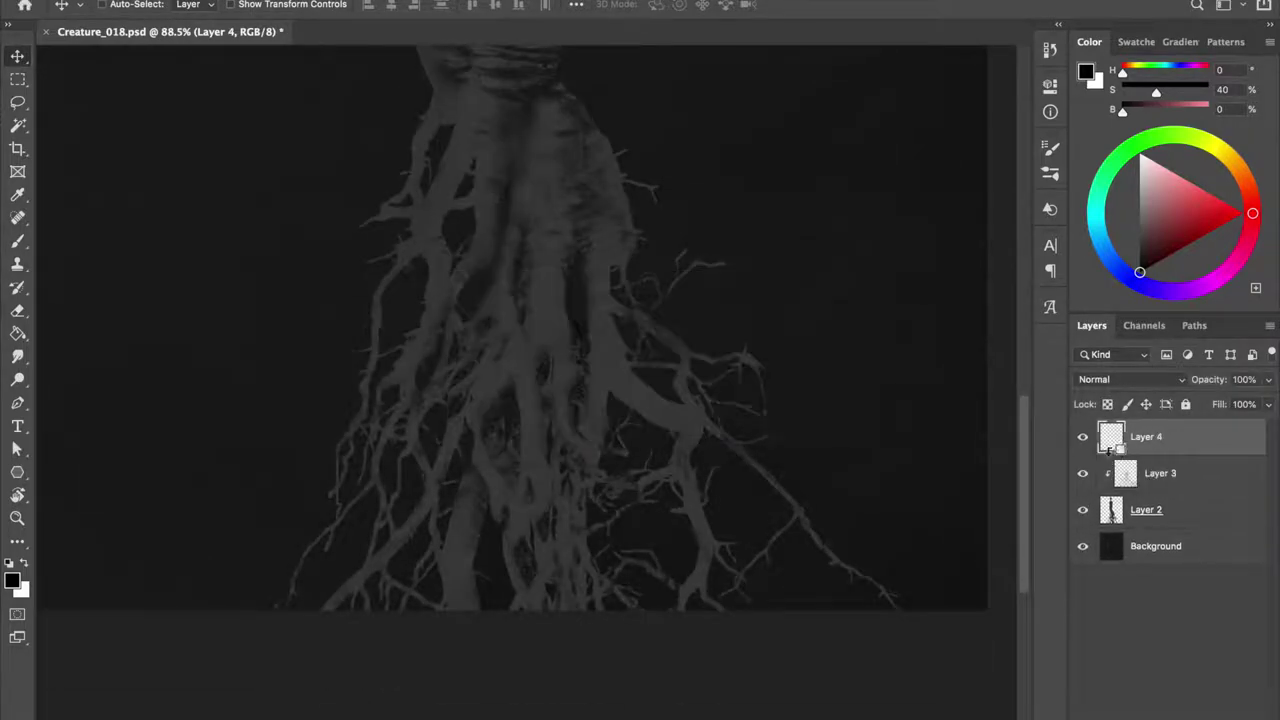
key(b)
right_click(940, 328)
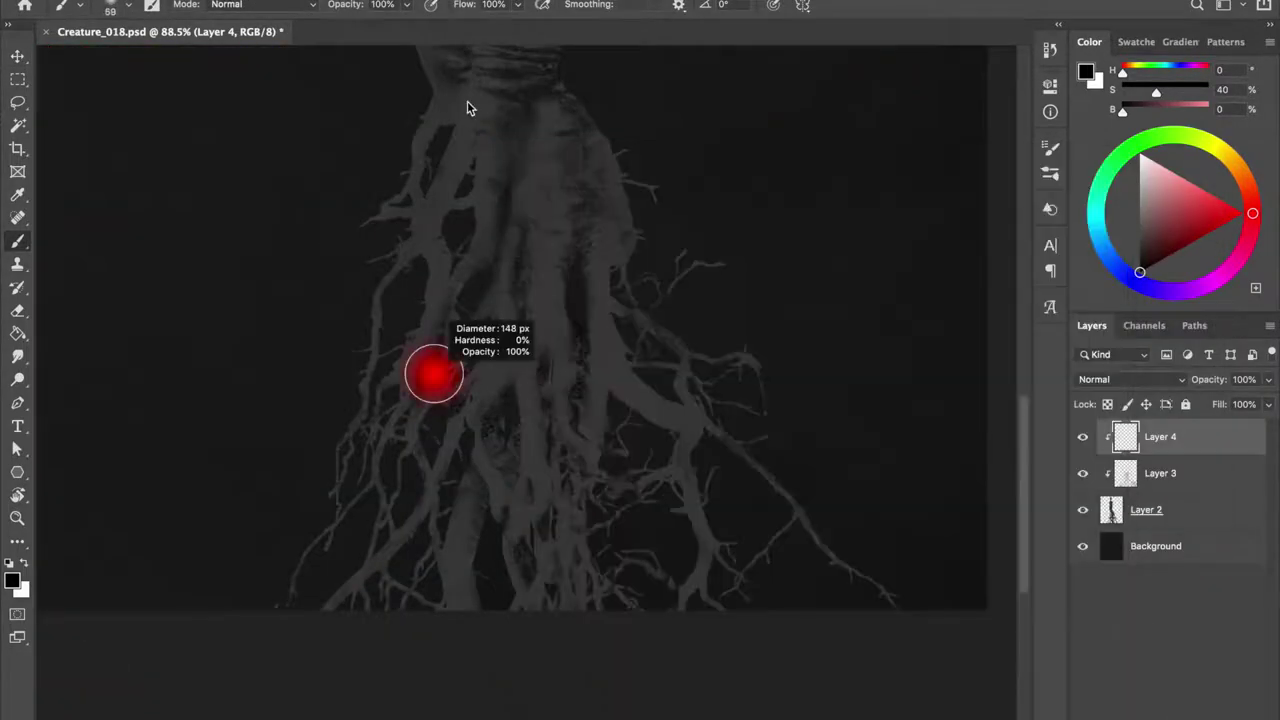
right_click(341, 404)
drag(329, 463, 300, 463)
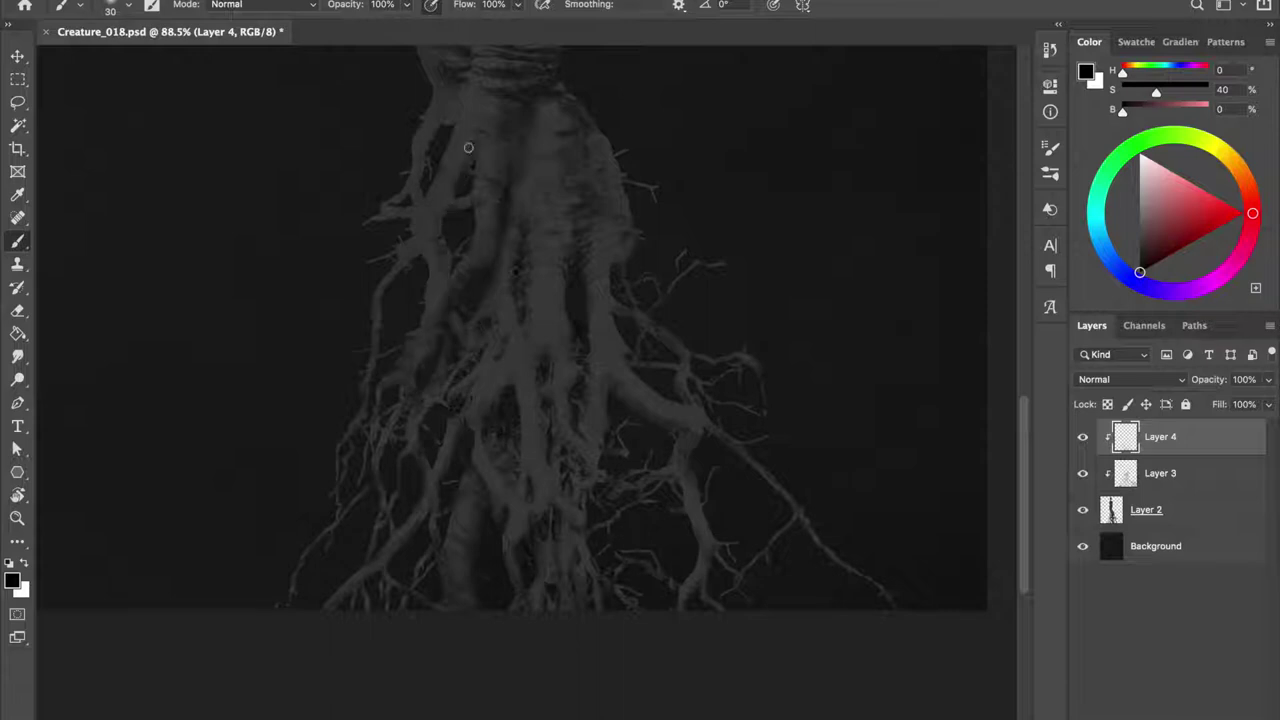
Sample the roots' dark grey and paint darker shading down the trunk centre on Layer 4.
alt+click(424, 220)
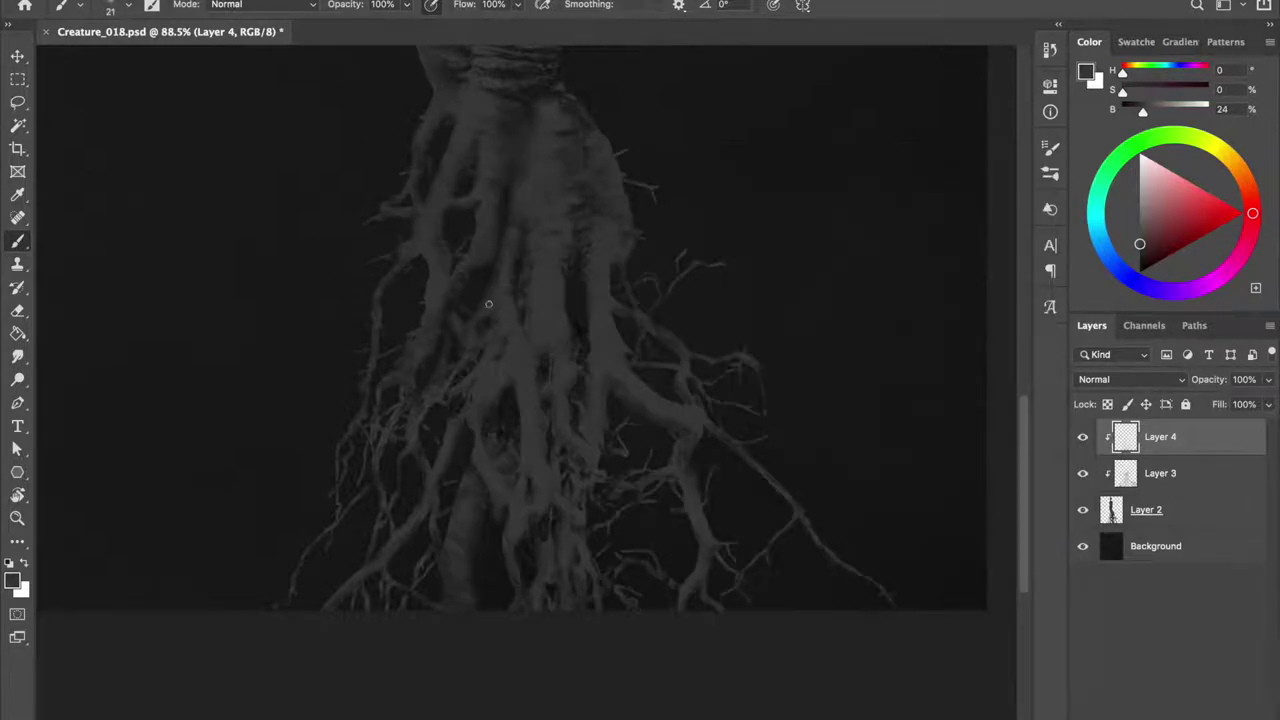
key(ctrl+s)
right_click(444, 146)
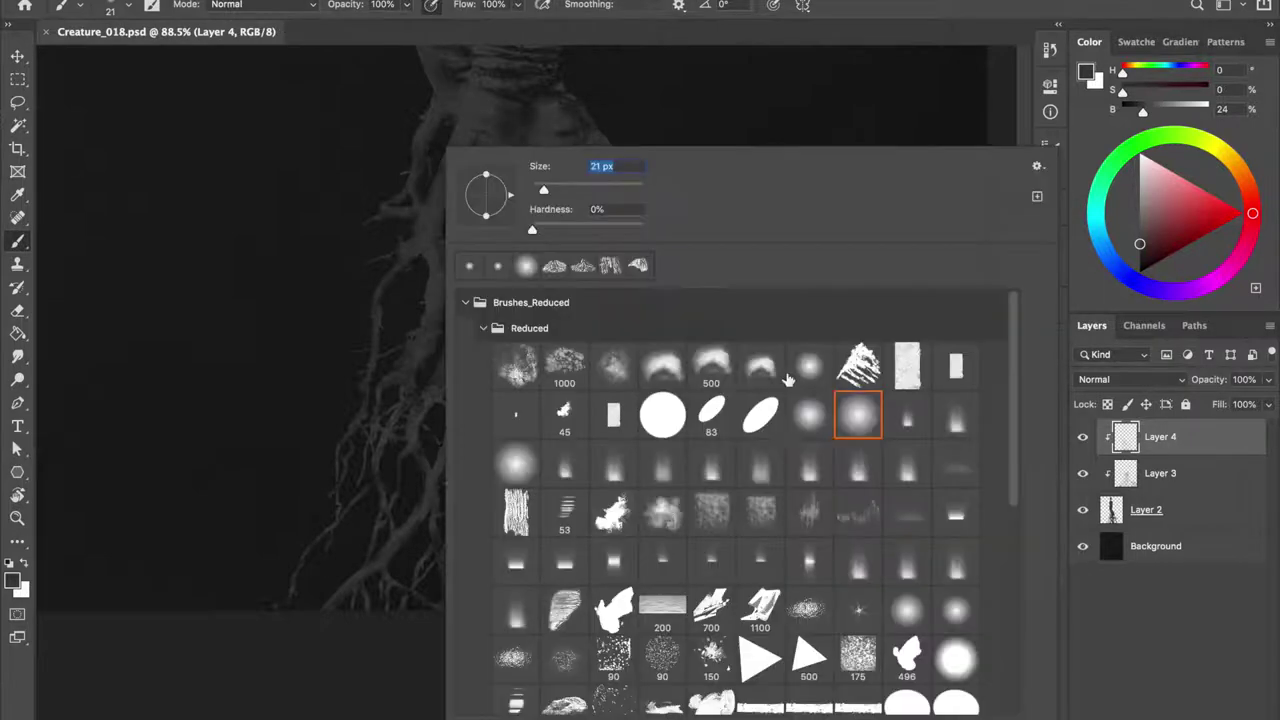
key(Escape)
drag(392, 254, 388, 254)
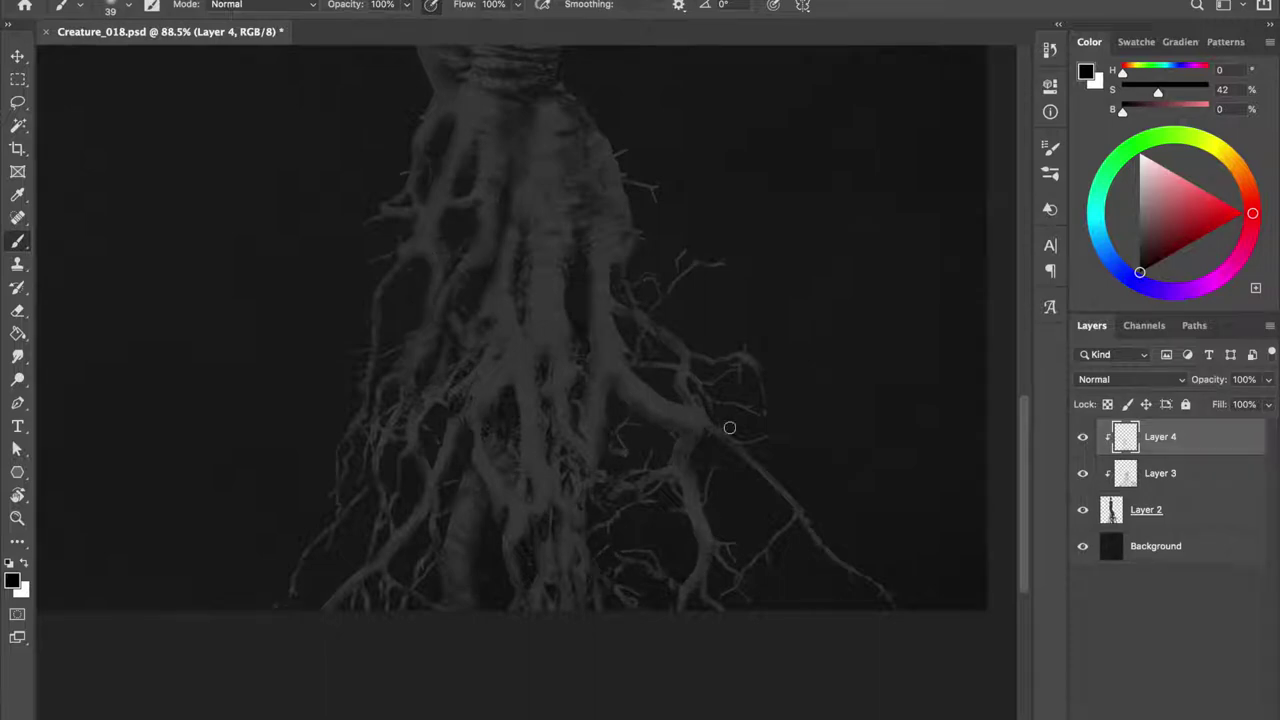
drag(614, 297, 570, 287)
Set the brush to 21 px and sample a more saturated root tone to paint with.
right_click(570, 287)
text(21)
key(Return)
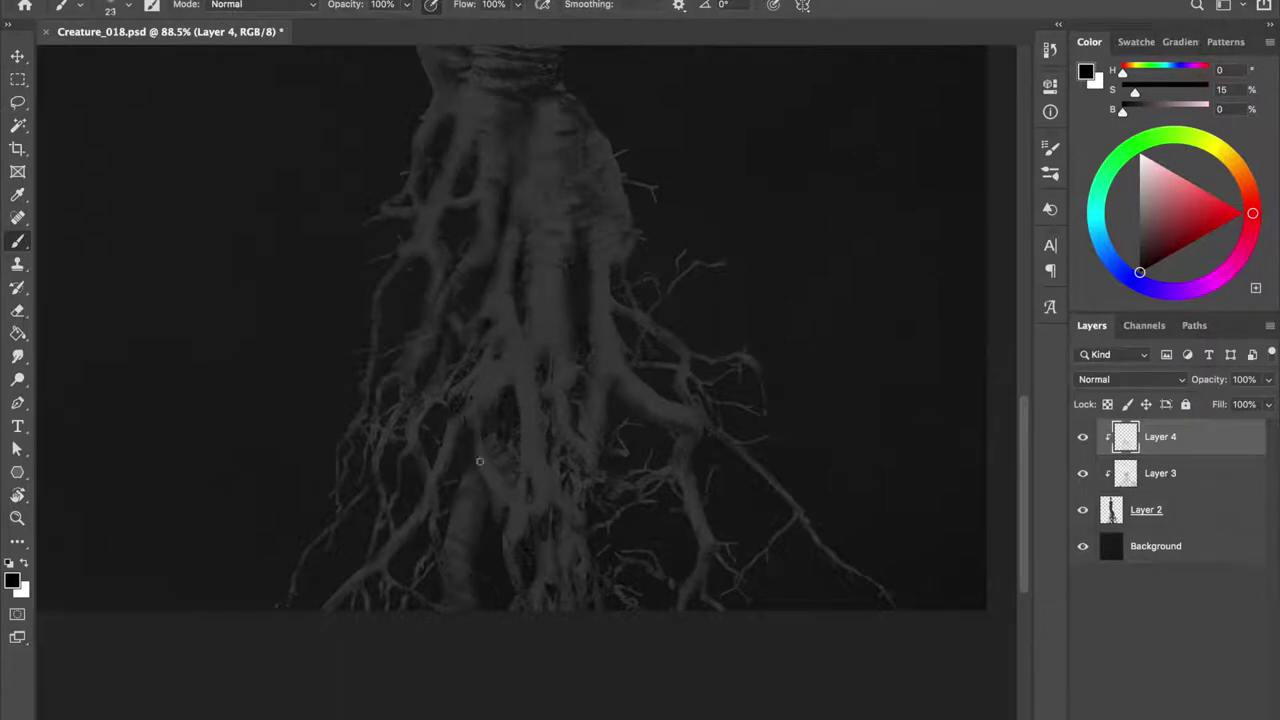
drag(565, 500, 990, 313)
alt+click(617, 303)
key(ctrl+s)
key(bracketleft)
key(bracketleft)
key(bracketleft)
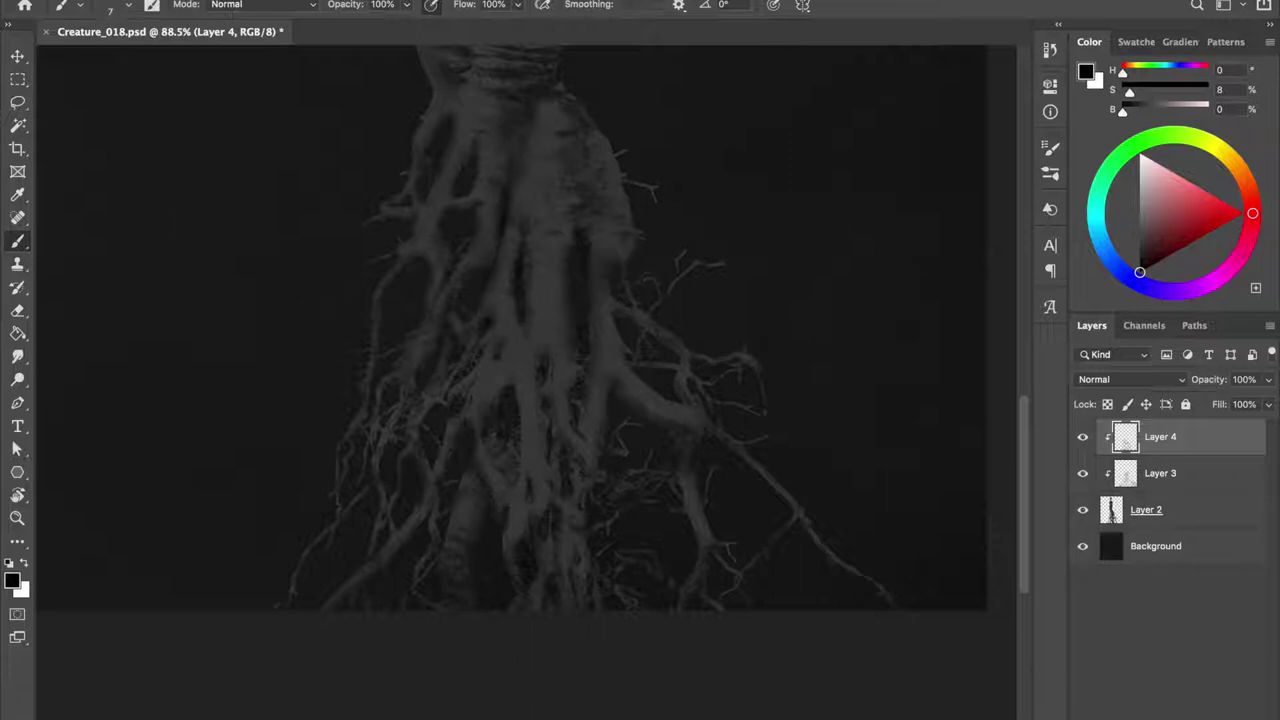
Sample a lighter root tone, enlarge the brush to about 71 px, and save.
alt+click(386, 263)
drag(386, 263, 396, 263)
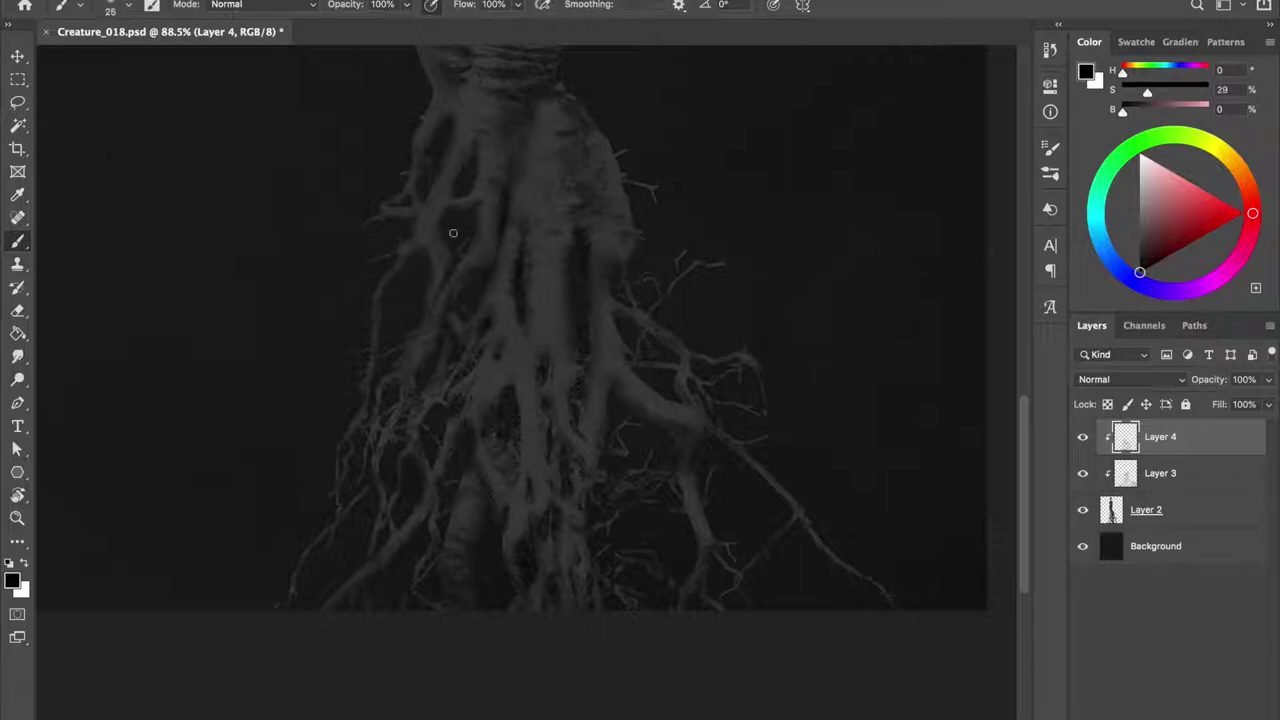
drag(551, 291, 600, 291)
key(ctrl+s)
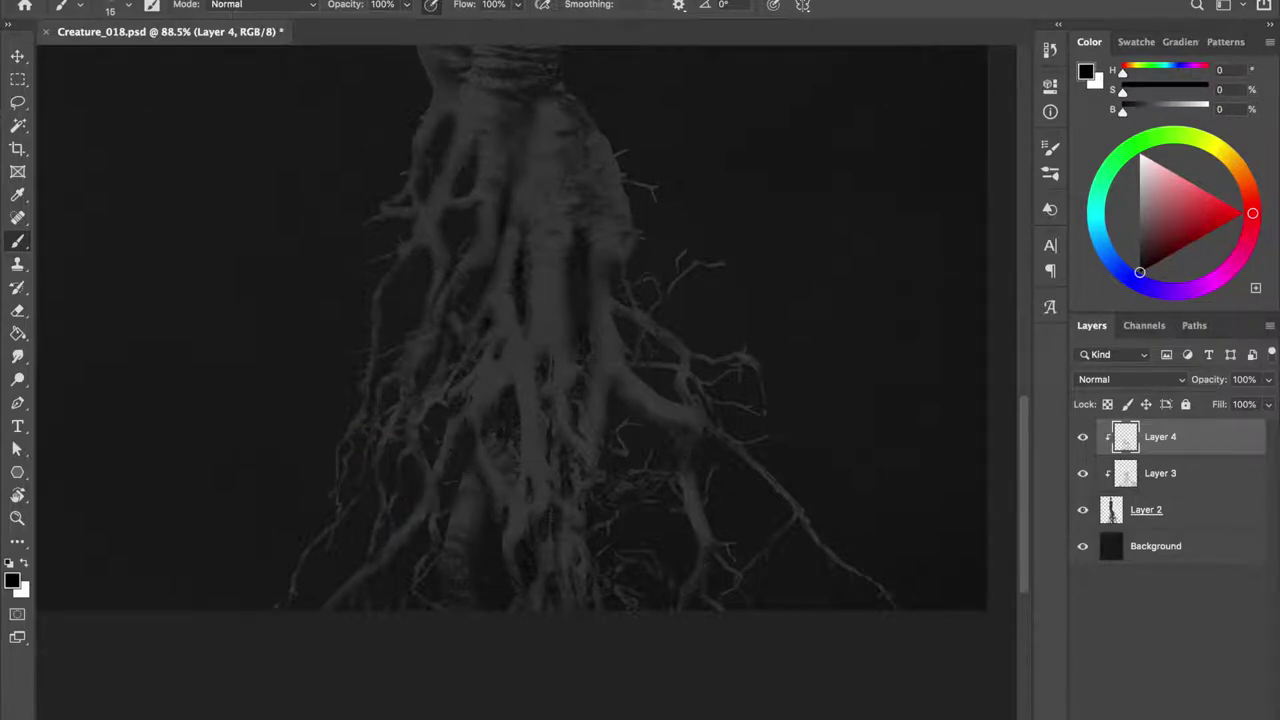
Sample dark grey from the canvas and paint black shadow into the lower roots.
alt+click(593, 433)
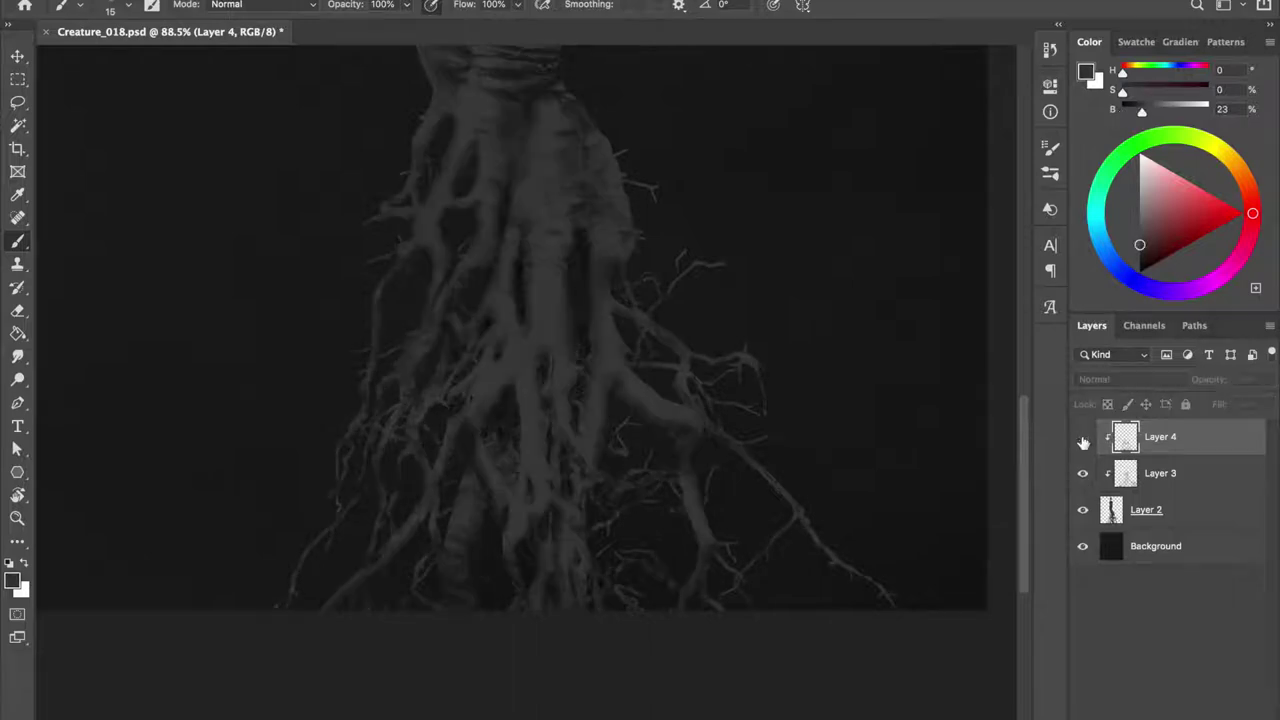
scroll(755, 428, down, 1)
scroll(593, 302, down, 2)
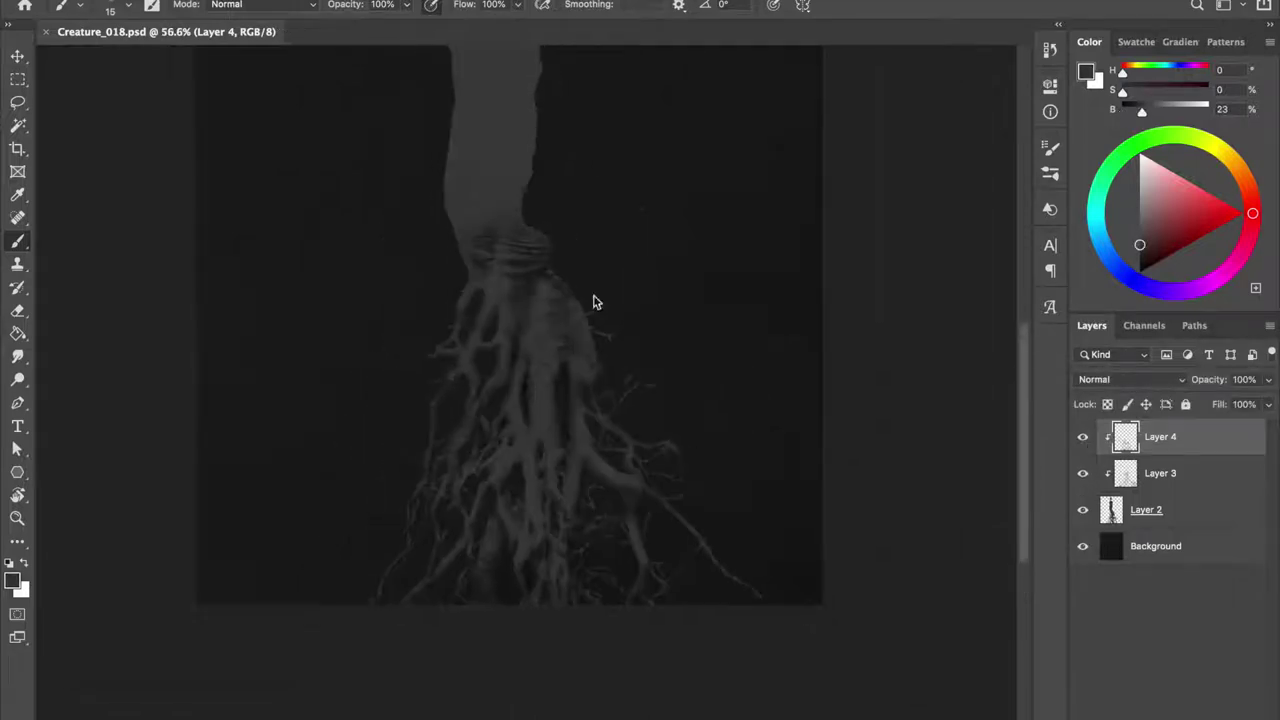
drag(600, 540, 499, 544)
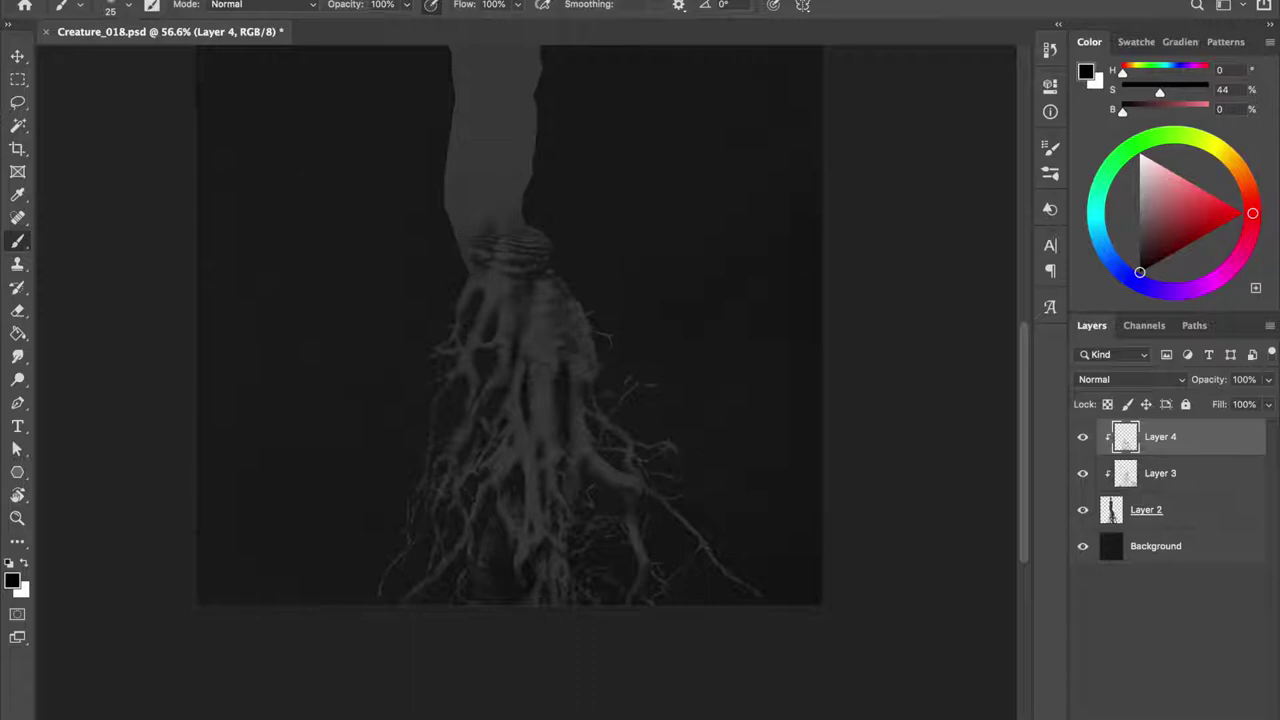
Resize the brush between 18 and 27 px, sample black, and darken the lower-right root branch.
alt+click(550, 405)
key(bracketleft)
key(bracketleft)
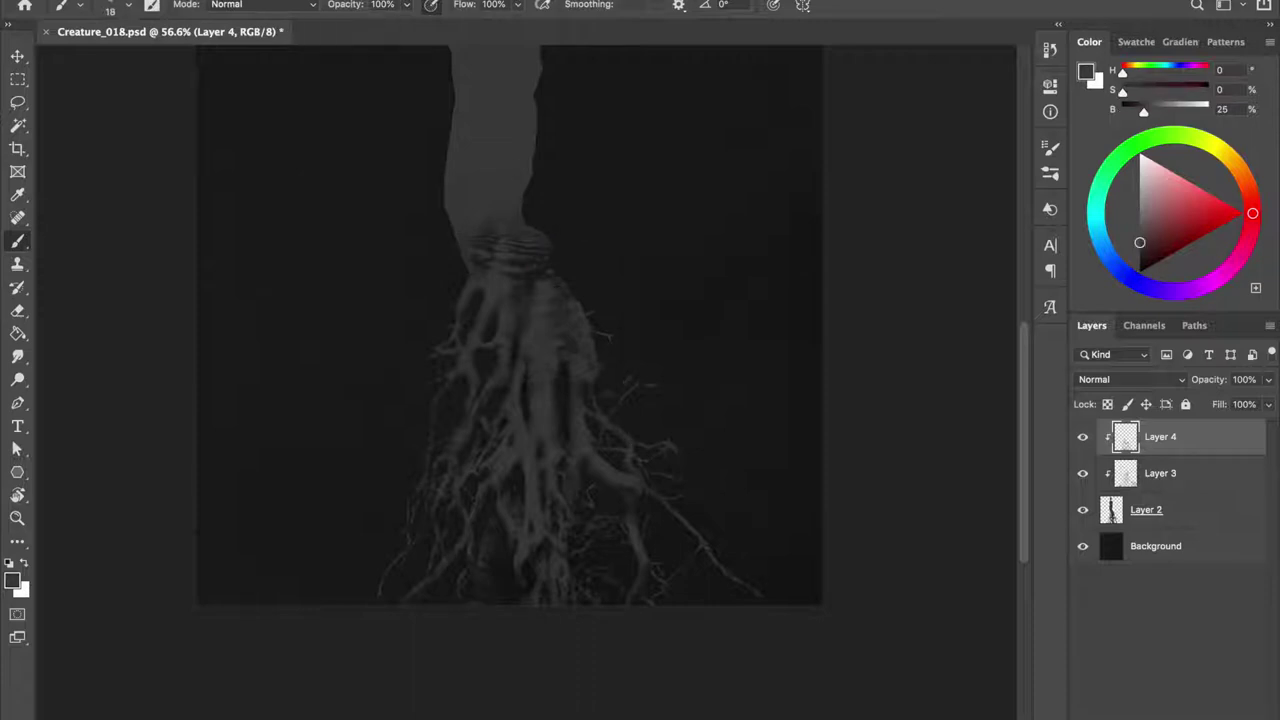
scroll(486, 372, up, 3)
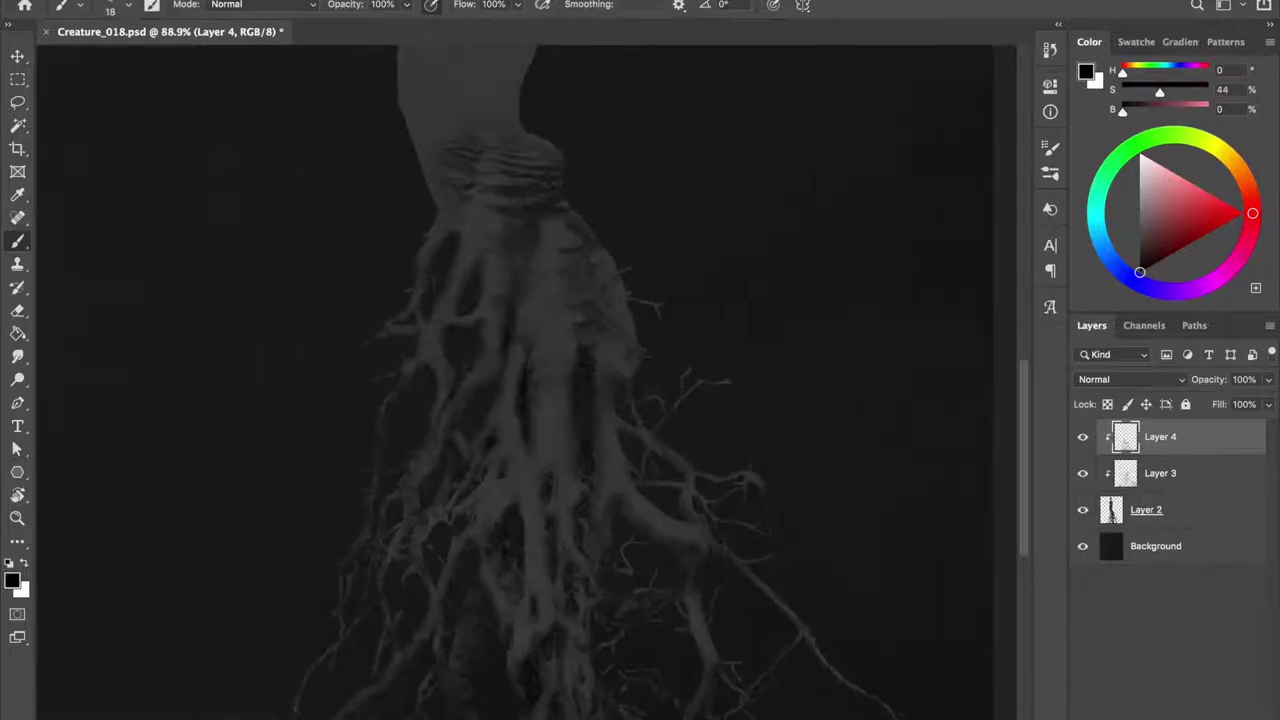
key(bracketright)
alt+click(543, 328)
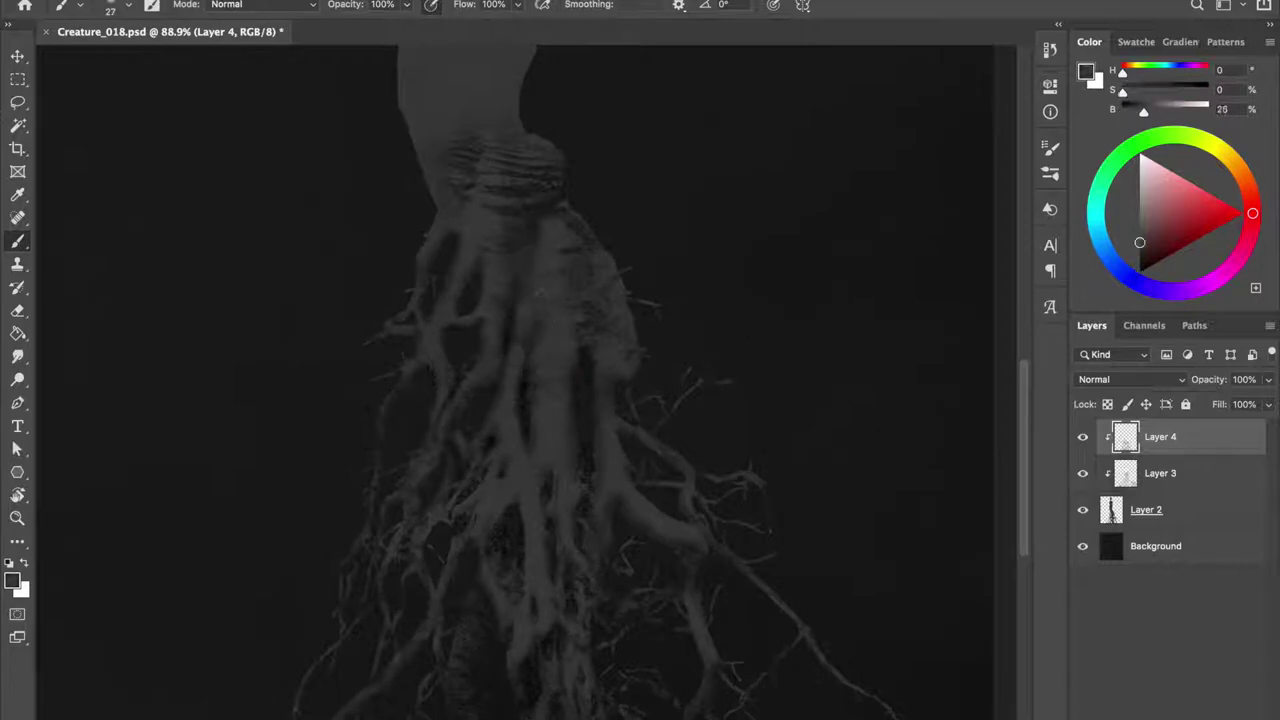
alt+click(459, 130)
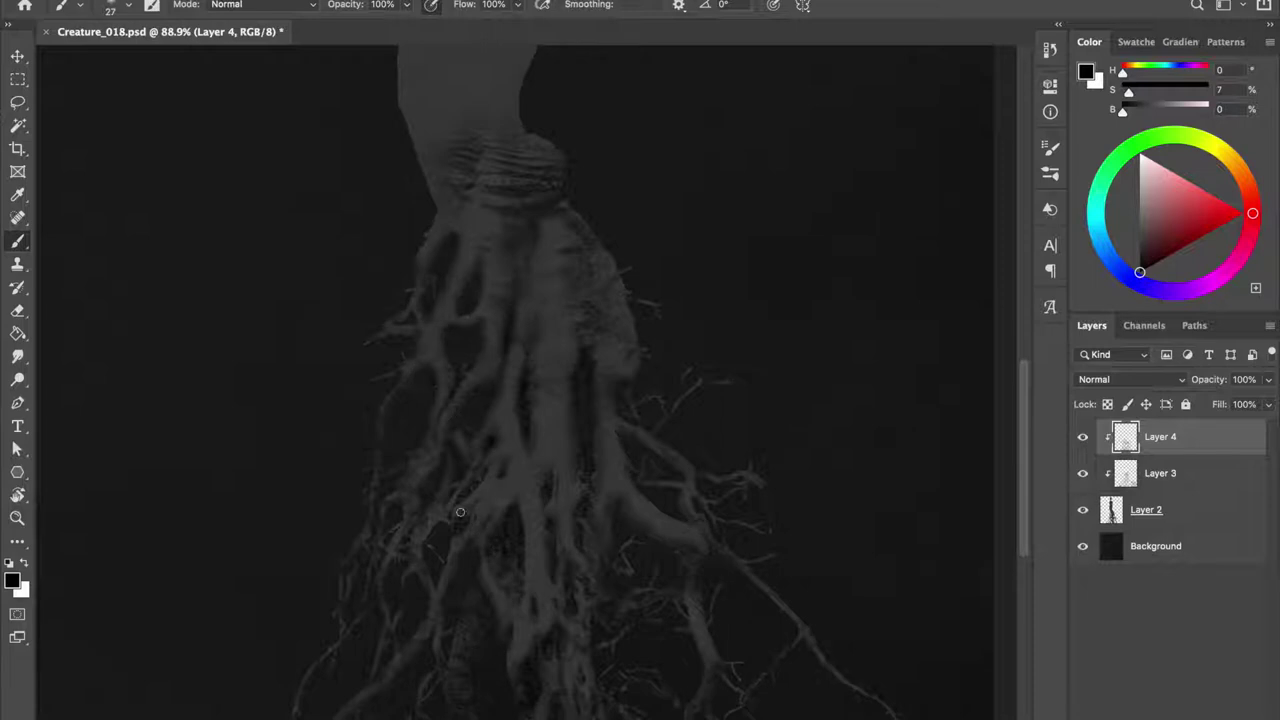
scroll(500, 526, down, 3)
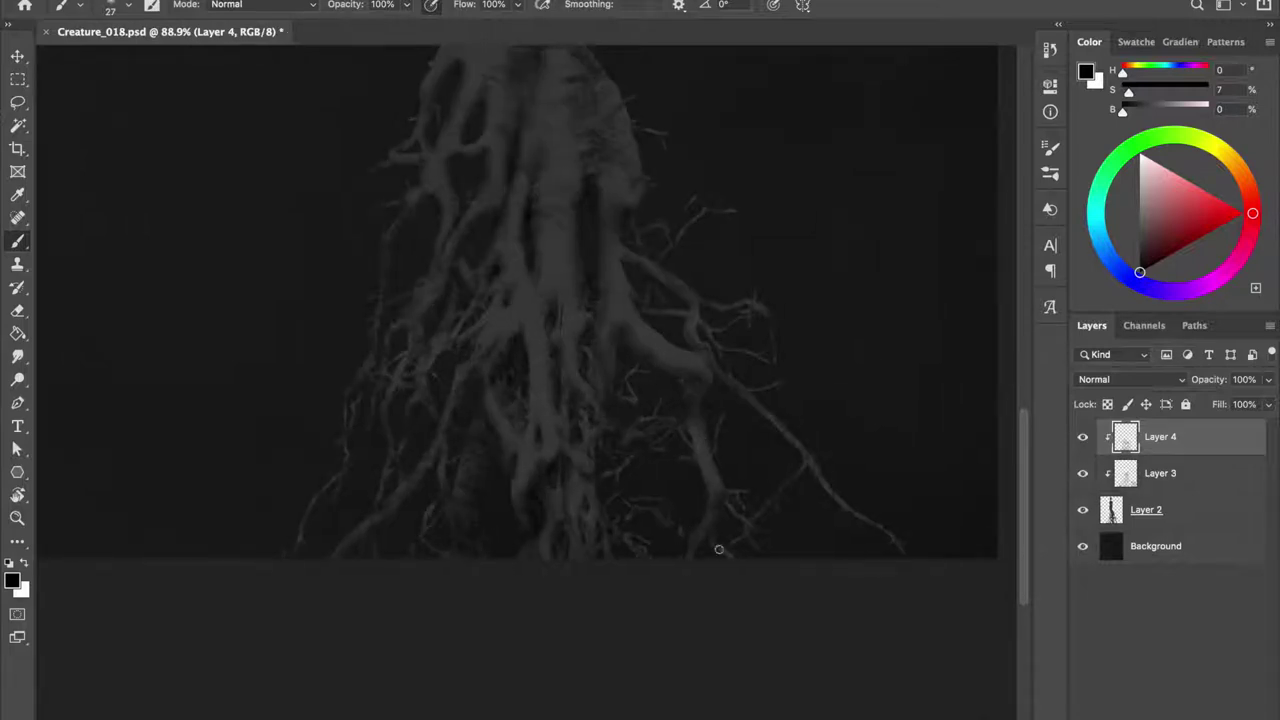
drag(707, 496, 676, 432)
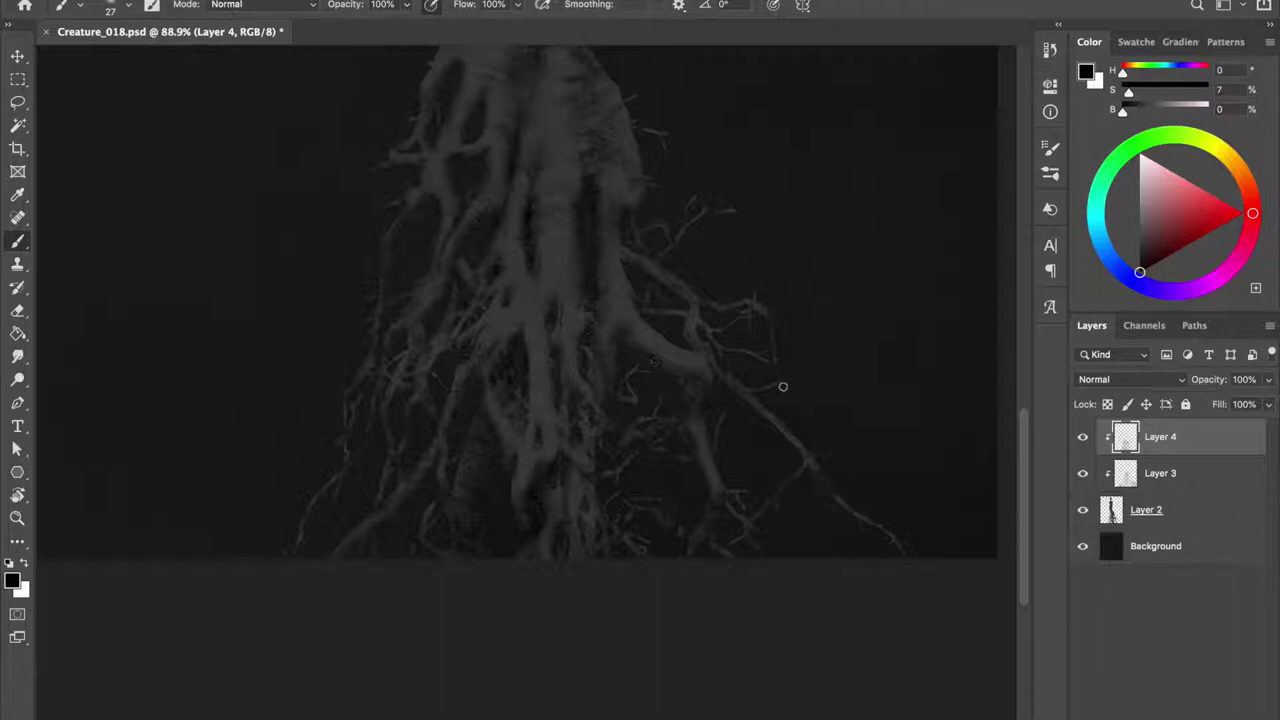
Set a dark grey paint colour, then hide Layer 4 to compare the roots.
key(bracketleft)
key(bracketleft)
alt+click(561, 250)
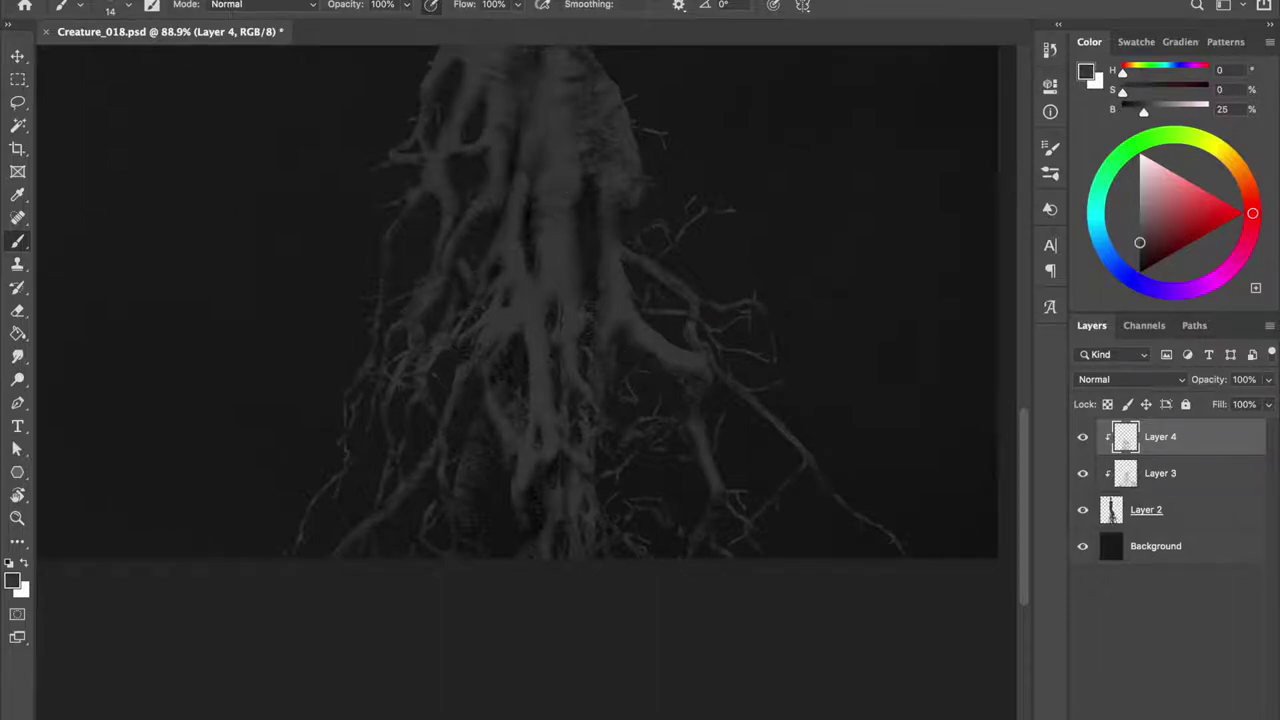
key(d)
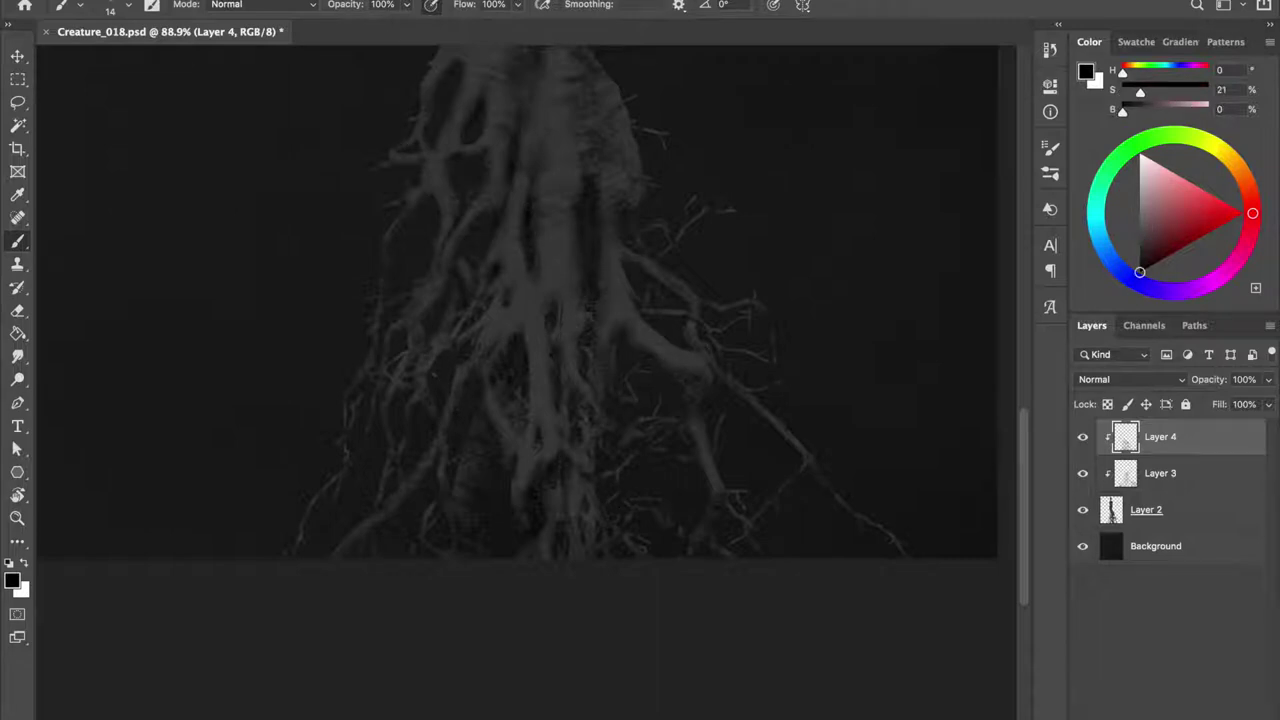
key(bracketright)
key(bracketright)
alt+click(686, 345)
click(1146, 510)
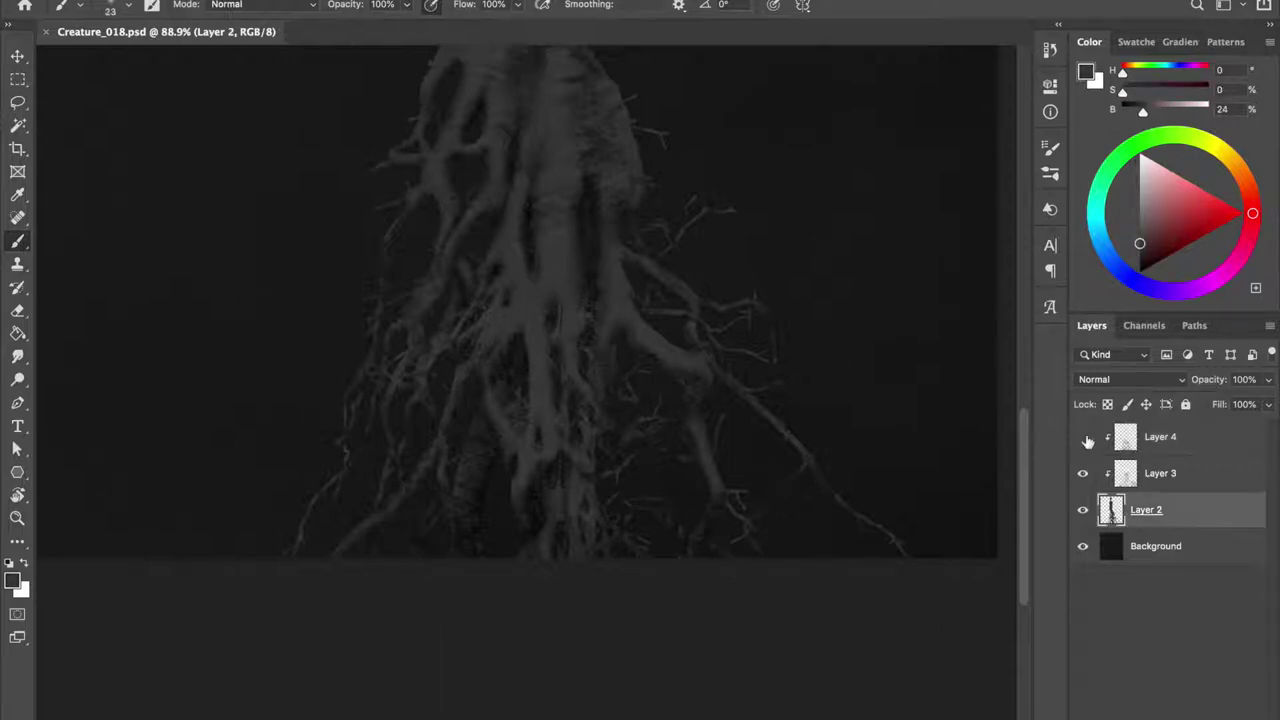
Show Layer 4 again and add a new clipped Layer 5 on top.
click(1082, 437)
click(1082, 437)
scroll(726, 371, down, 2)
scroll(726, 371, down, 2)
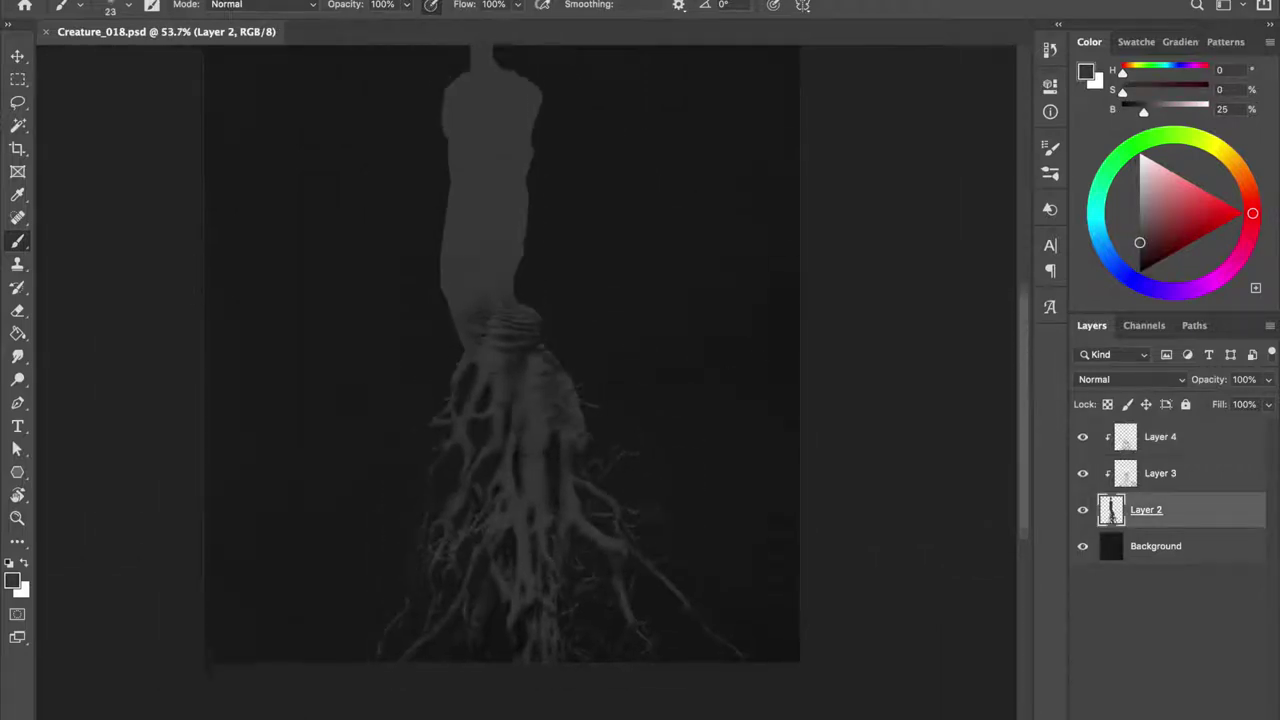
scroll(726, 371, down, 1)
scroll(523, 449, up, 3)
key(ctrl+shift+alt+n)
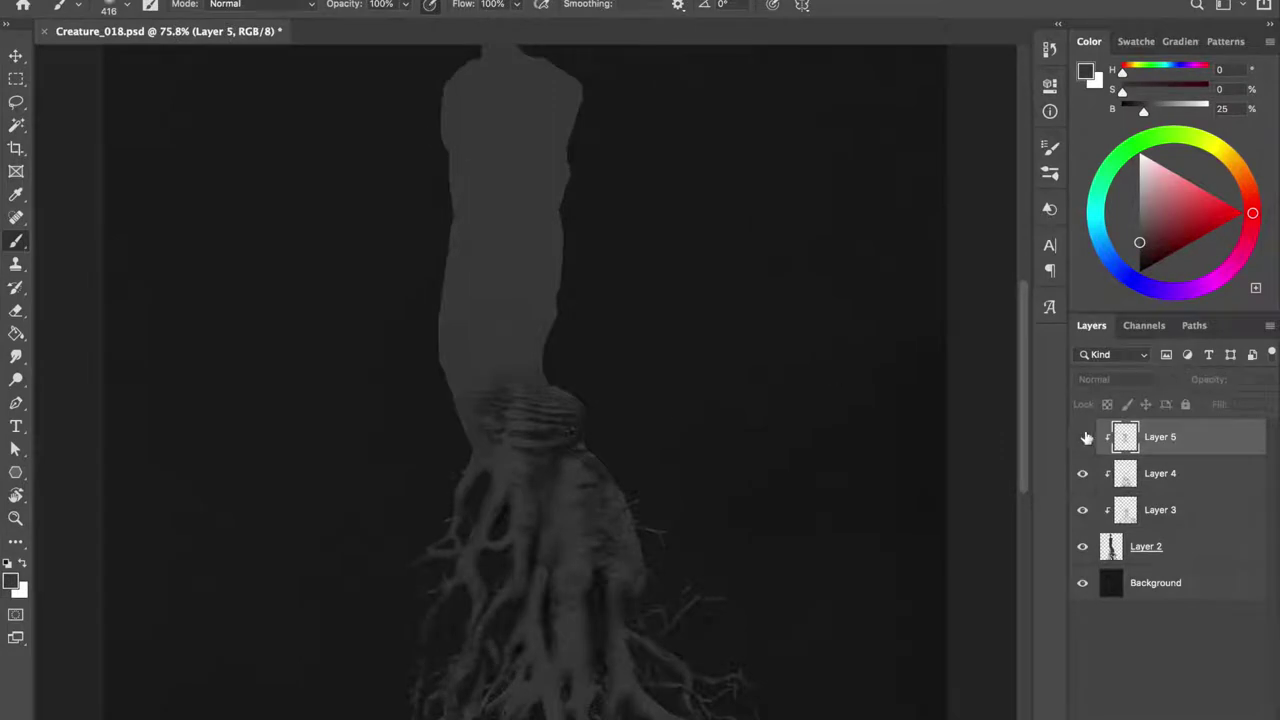
Shrink the brush to 14 px and erase to reveal ripple texture on the torso.
right_click(491, 191)
key(Escape)
drag(495, 290, 477, 311)
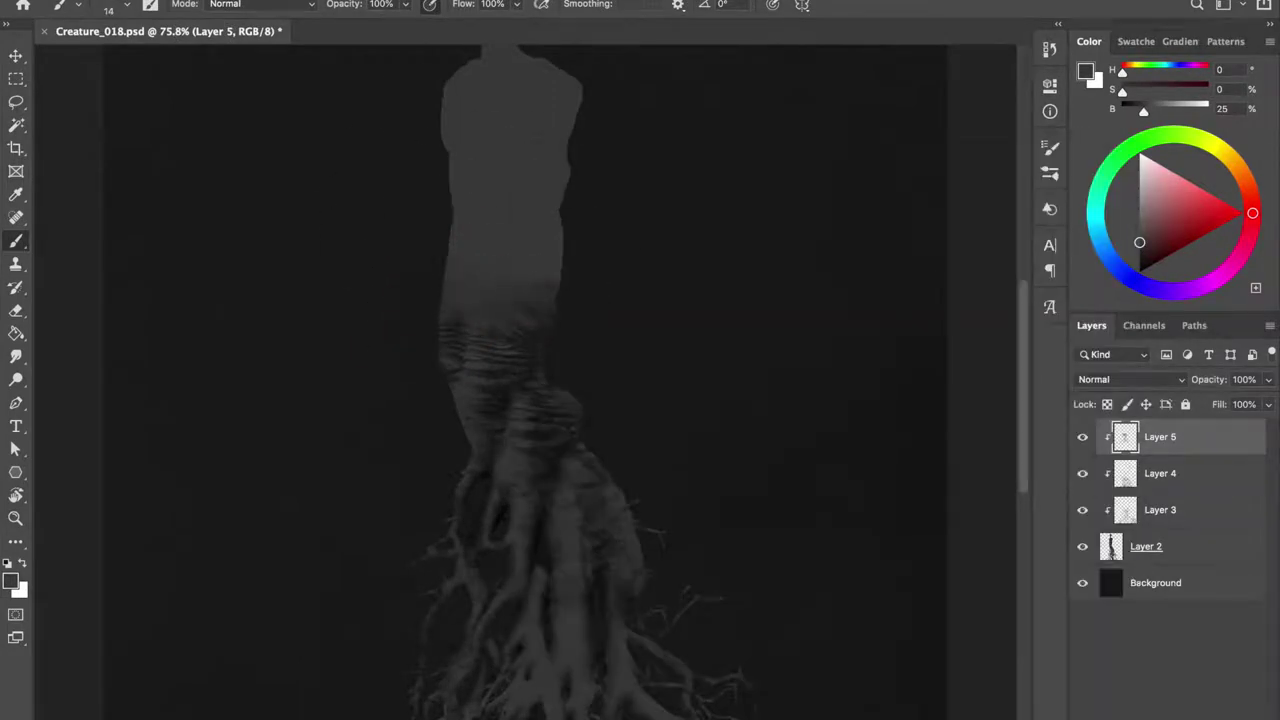
key(e)
right_click(648, 481)
key(Escape)
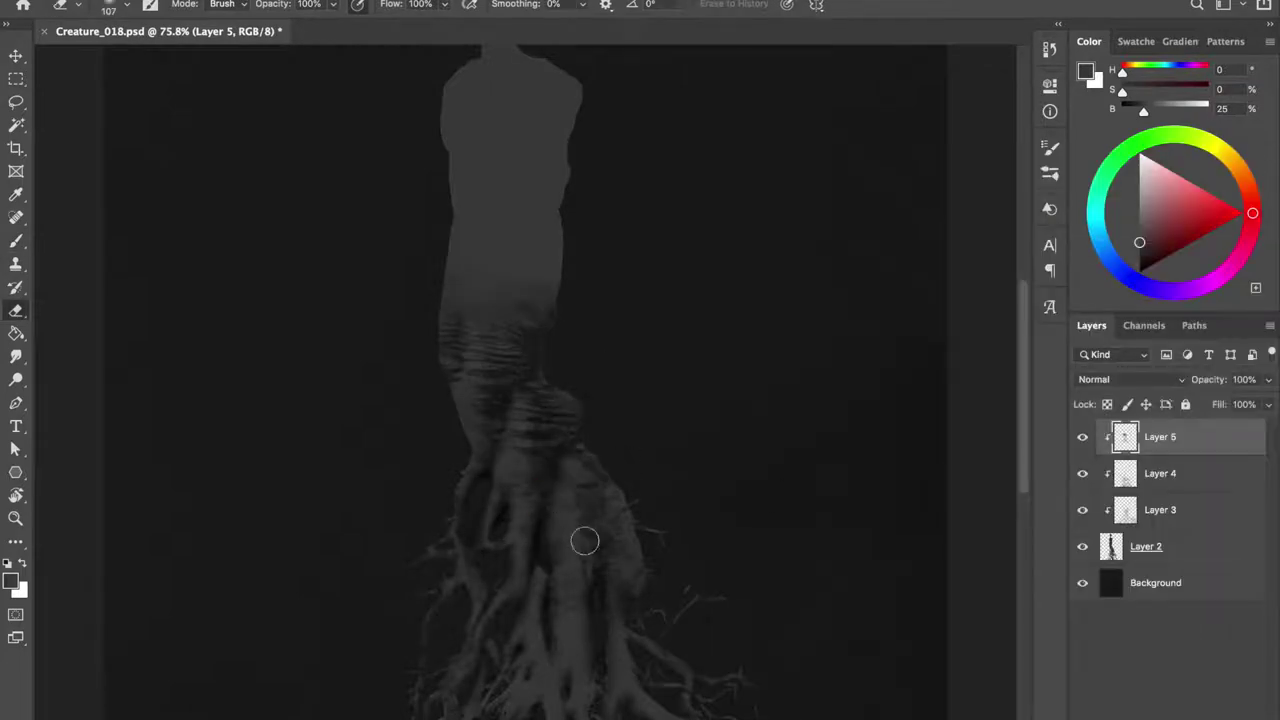
drag(500, 300, 548, 505)
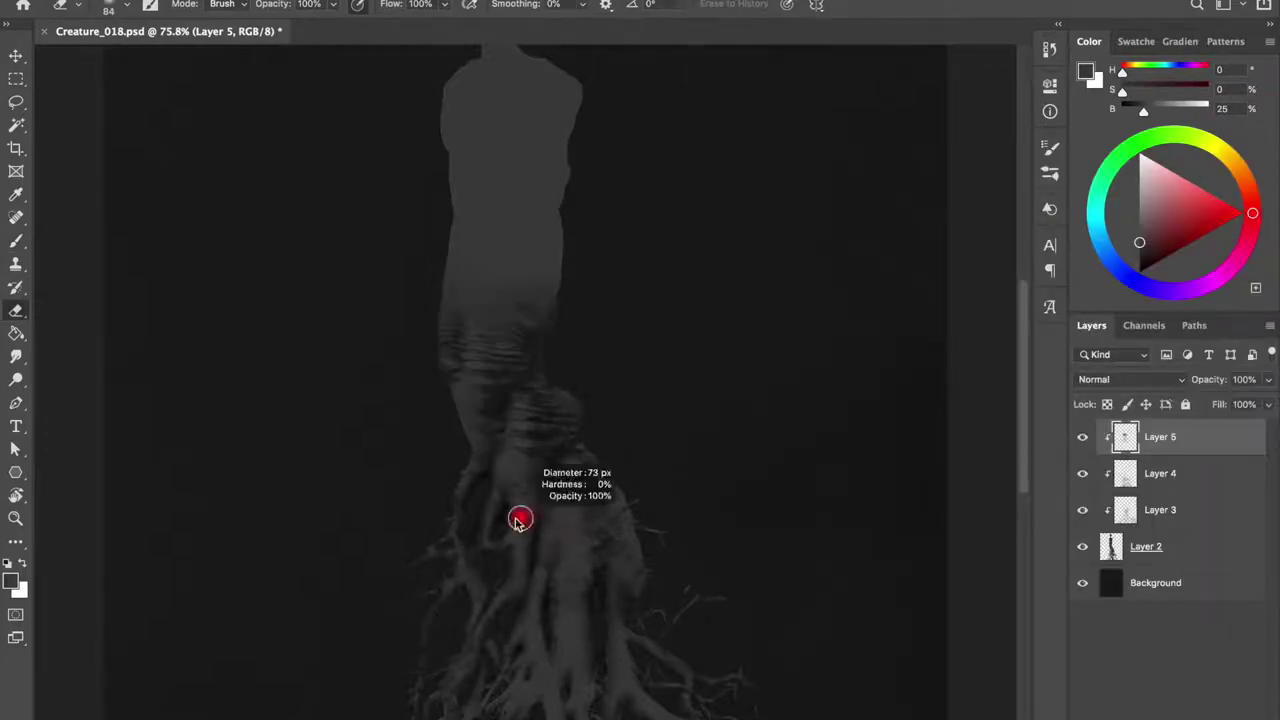
key(b)
Save, select Layer 5, and toggle its visibility to compare before and after.
click(1090, 480)
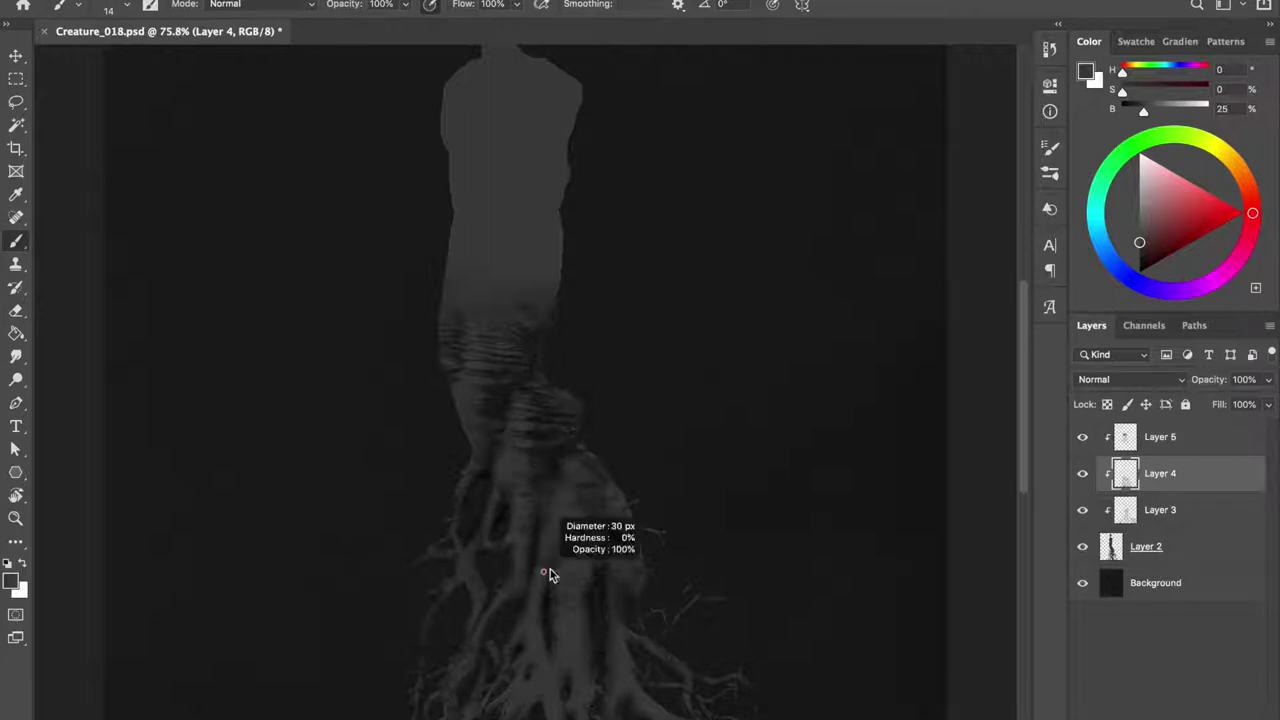
key(ctrl+s)
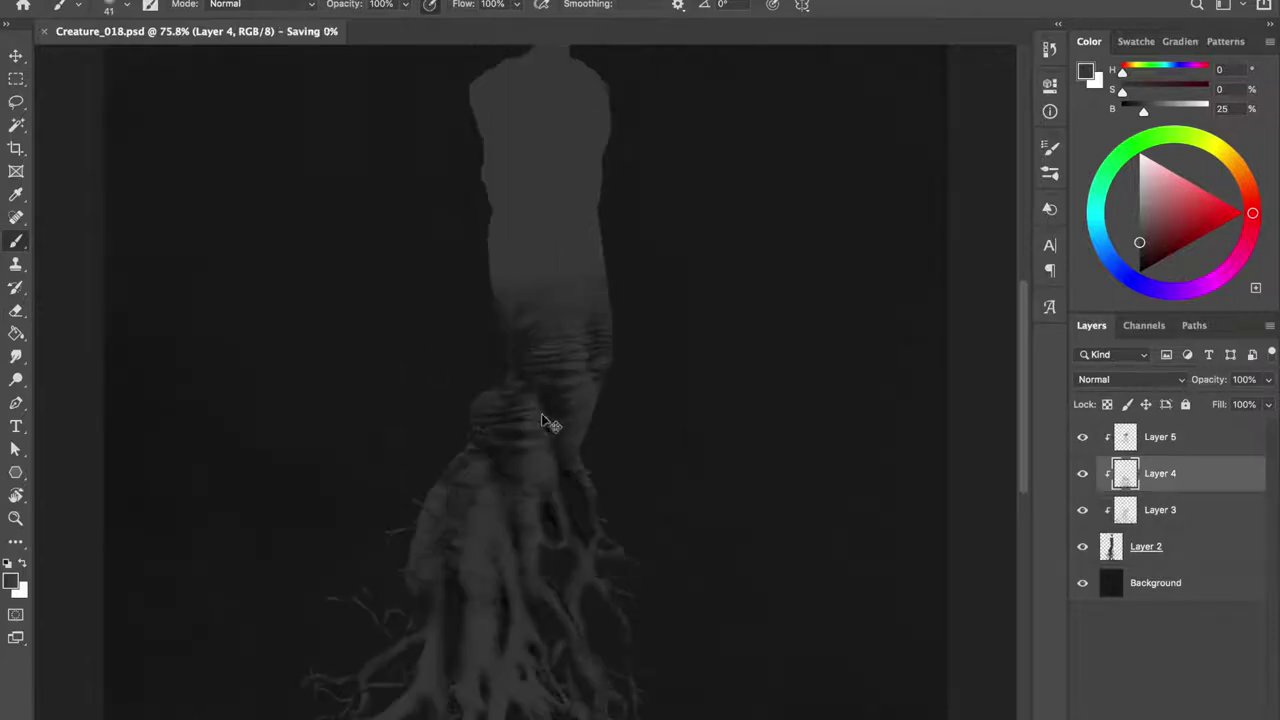
click(1085, 444)
click(1084, 443)
click(1083, 442)
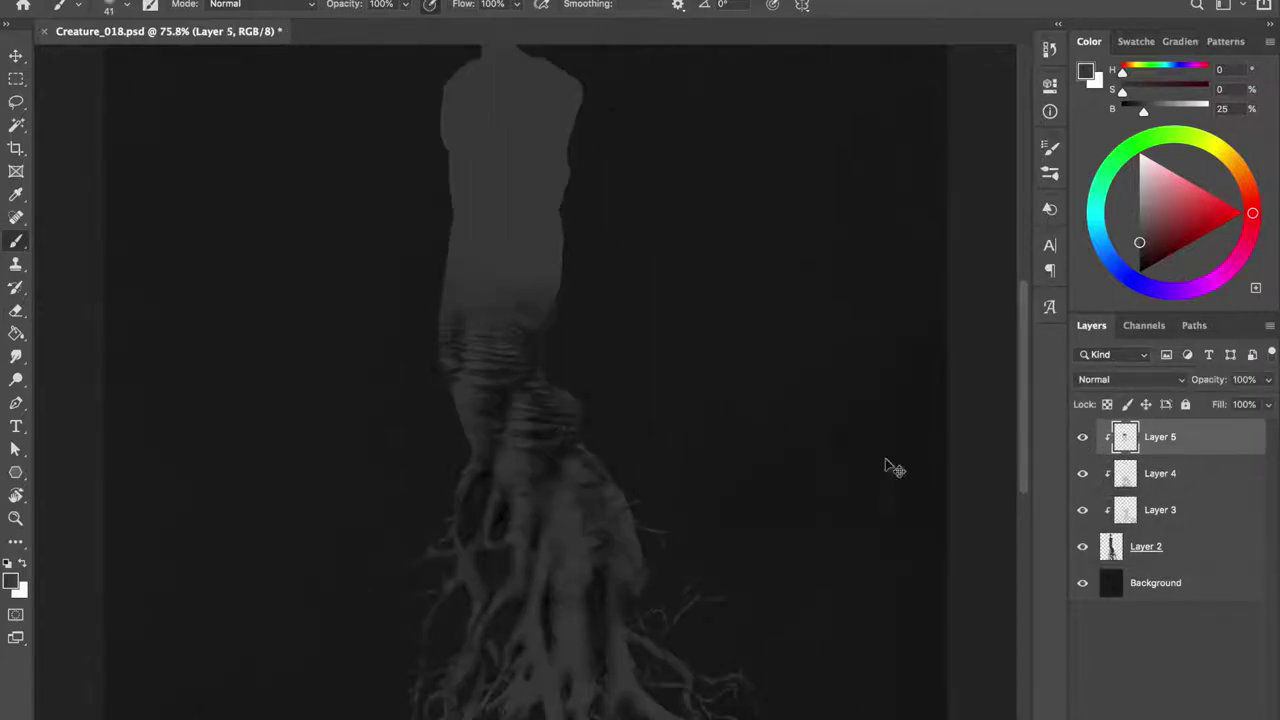
click(1082, 441)
click(1082, 441)
click(1082, 441)
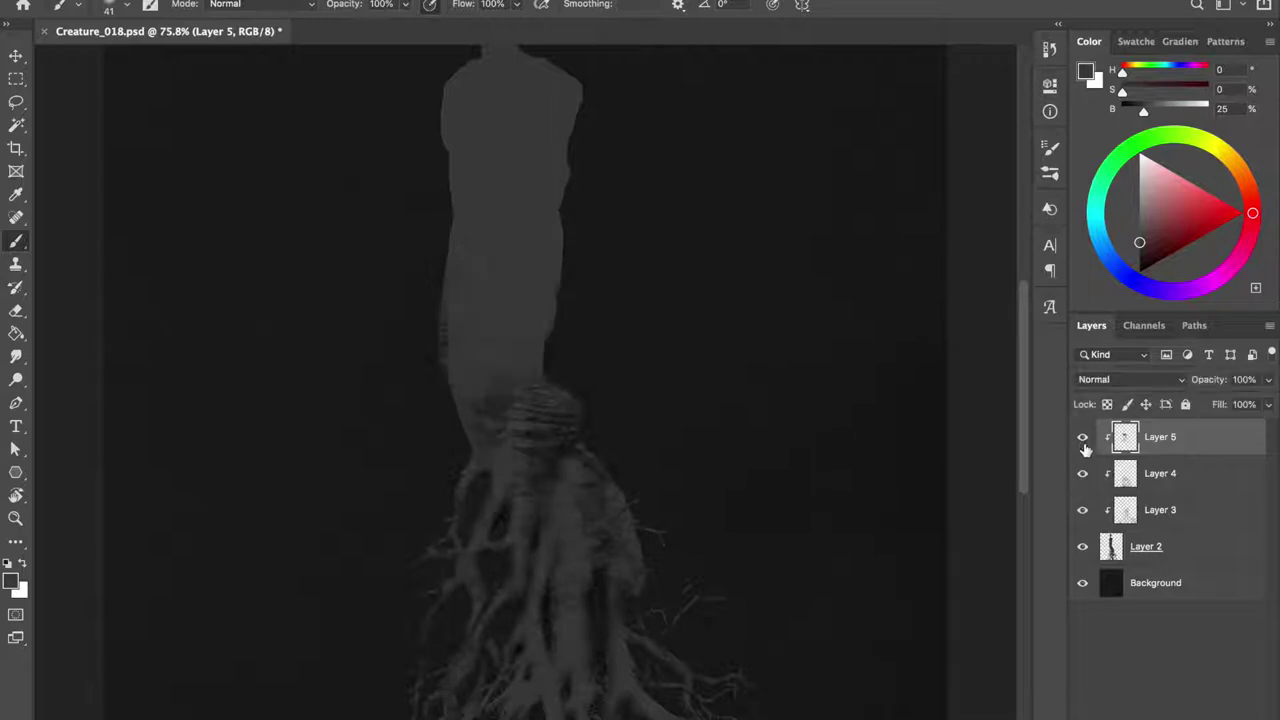
Set a black paint colour at 50% opacity with a 22-size brush.
drag(523, 274, 540, 263)
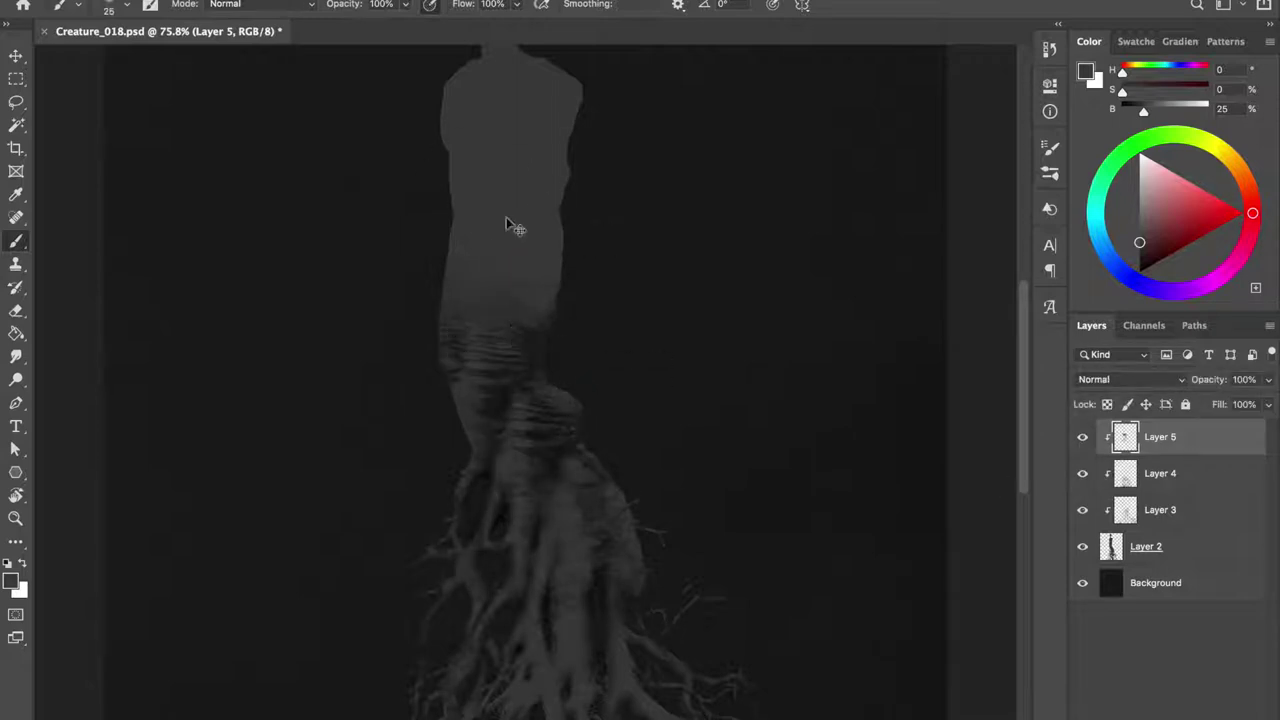
key(ctrl+s)
key(d)
drag(469, 415, 490, 400)
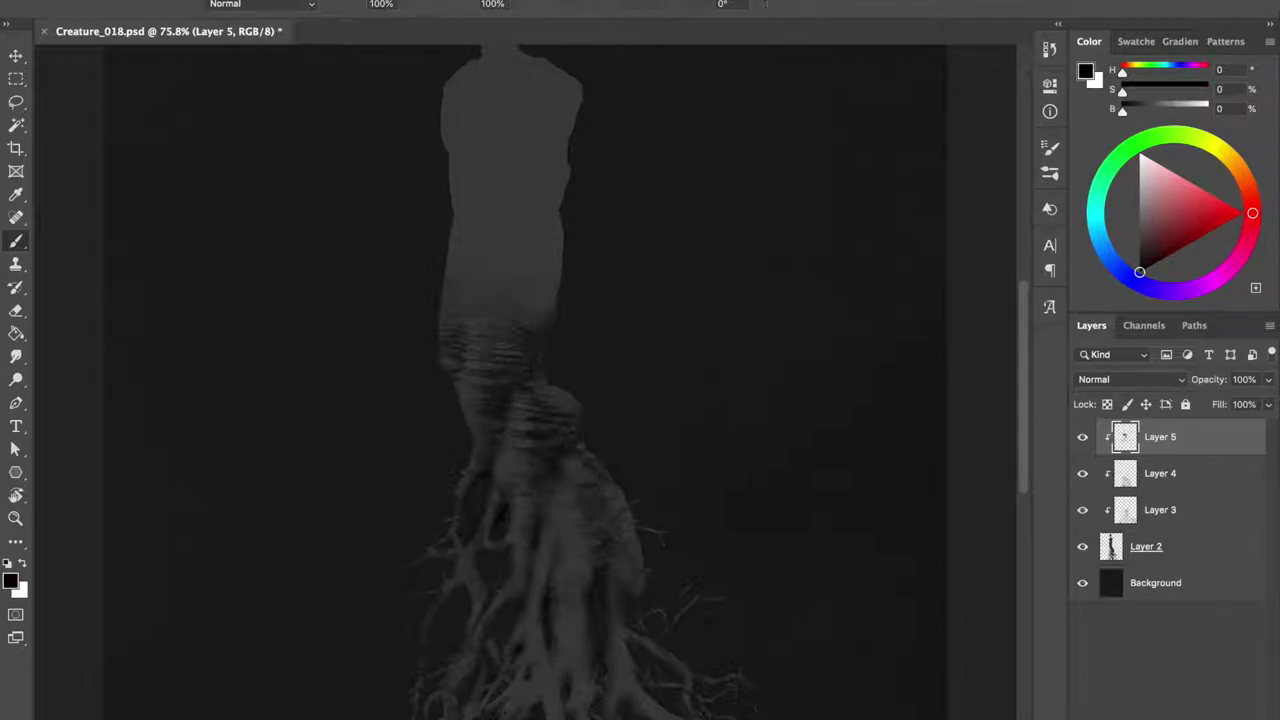
alt+click(501, 277)
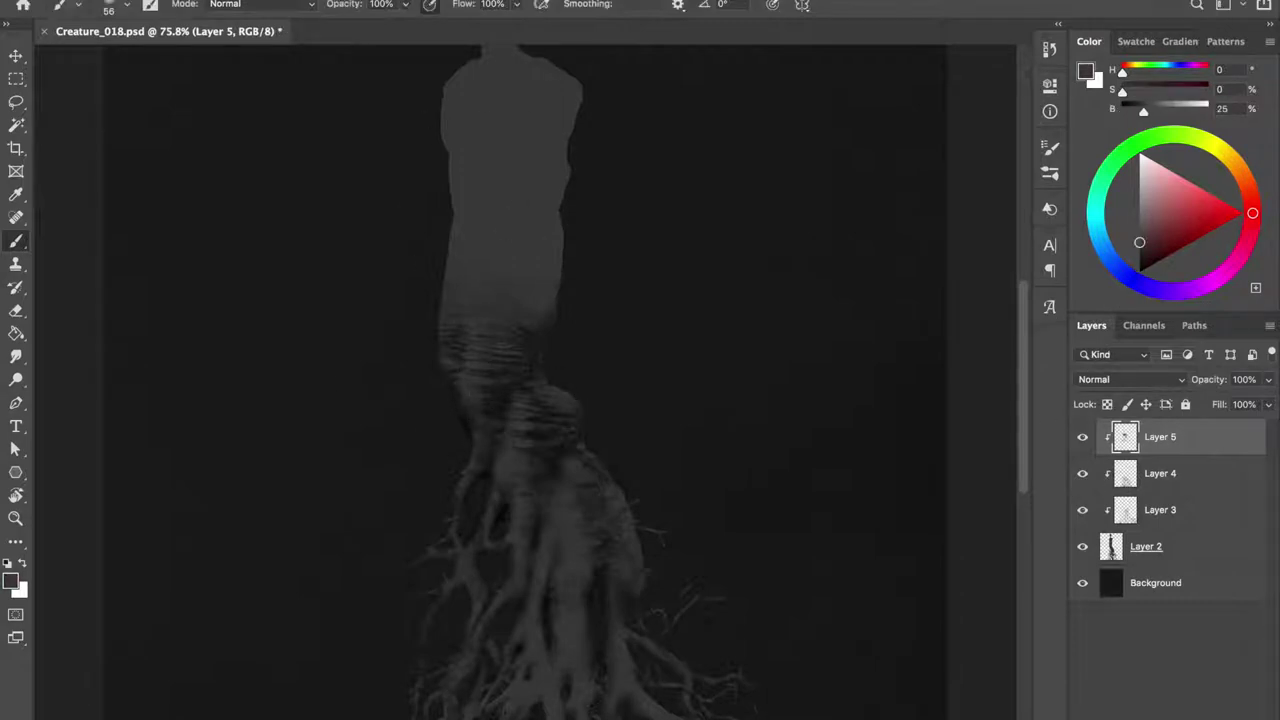
key(d)
drag(486, 409, 489, 443)
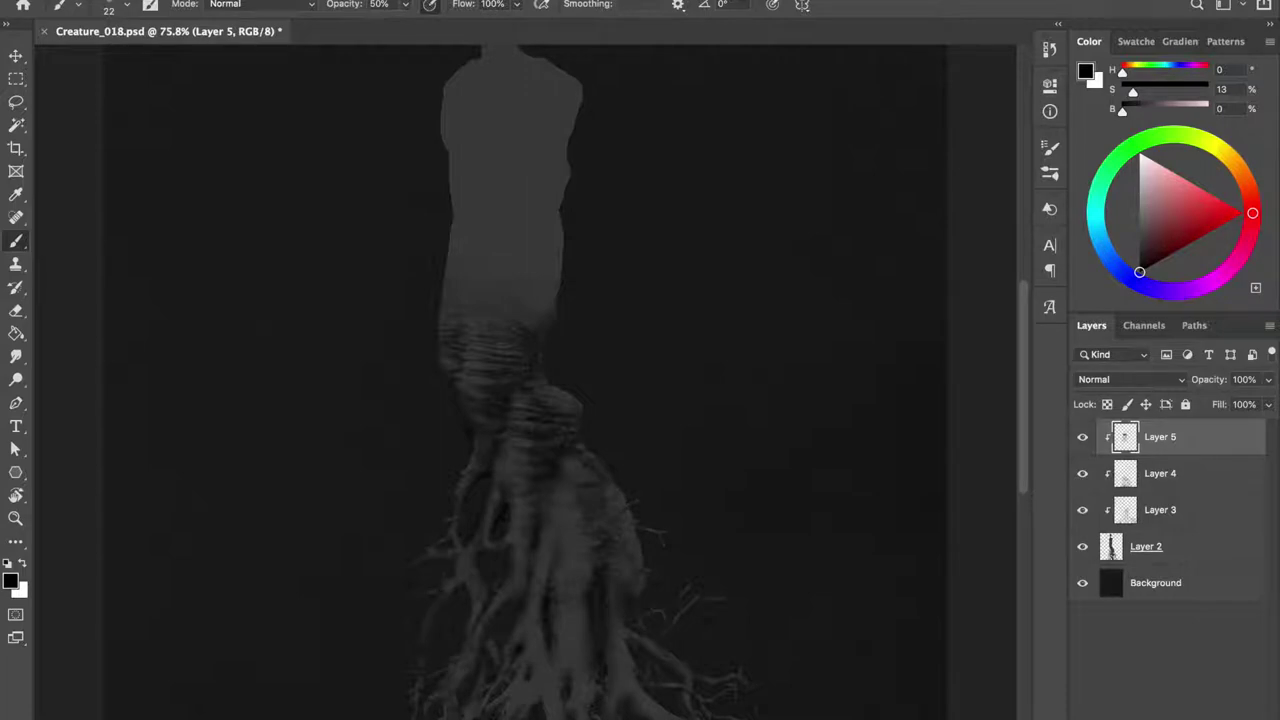
Pick a dark grey paint colour, shrink the brush to 19, and save.
key(ctrl+s)
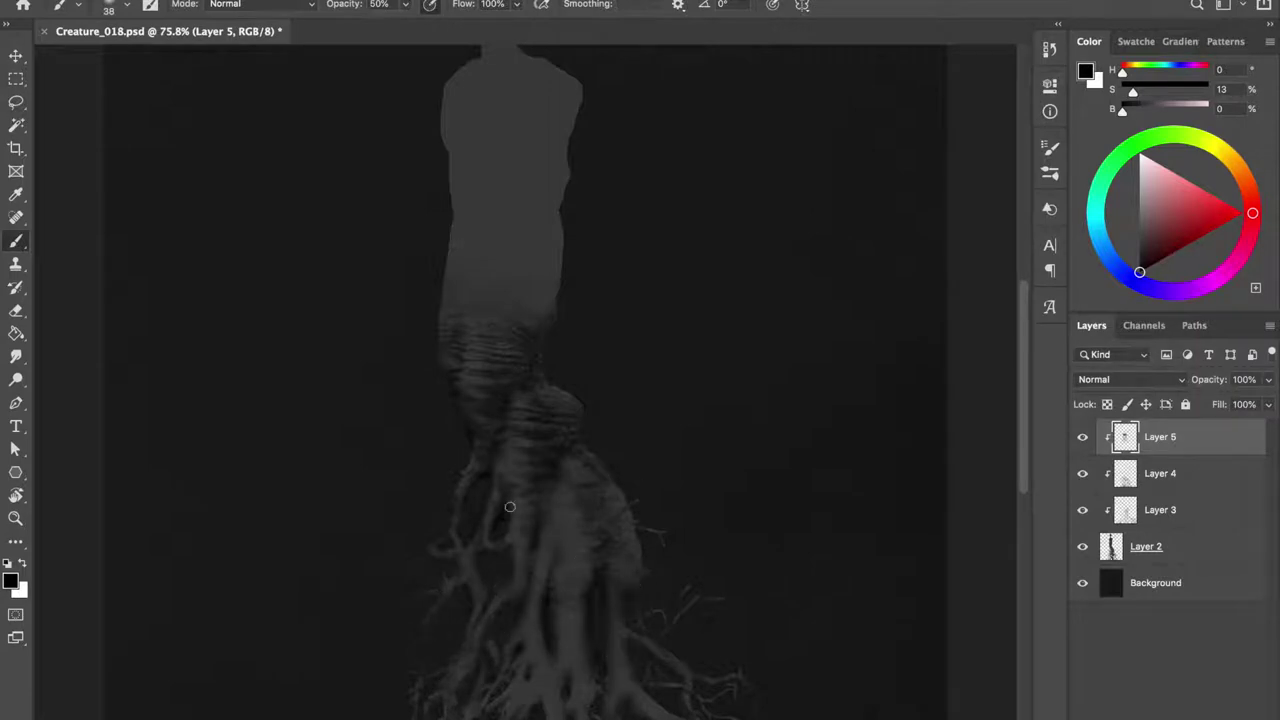
scroll(469, 550, down, 3)
scroll(490, 500, down, 3)
scroll(483, 491, down, 1)
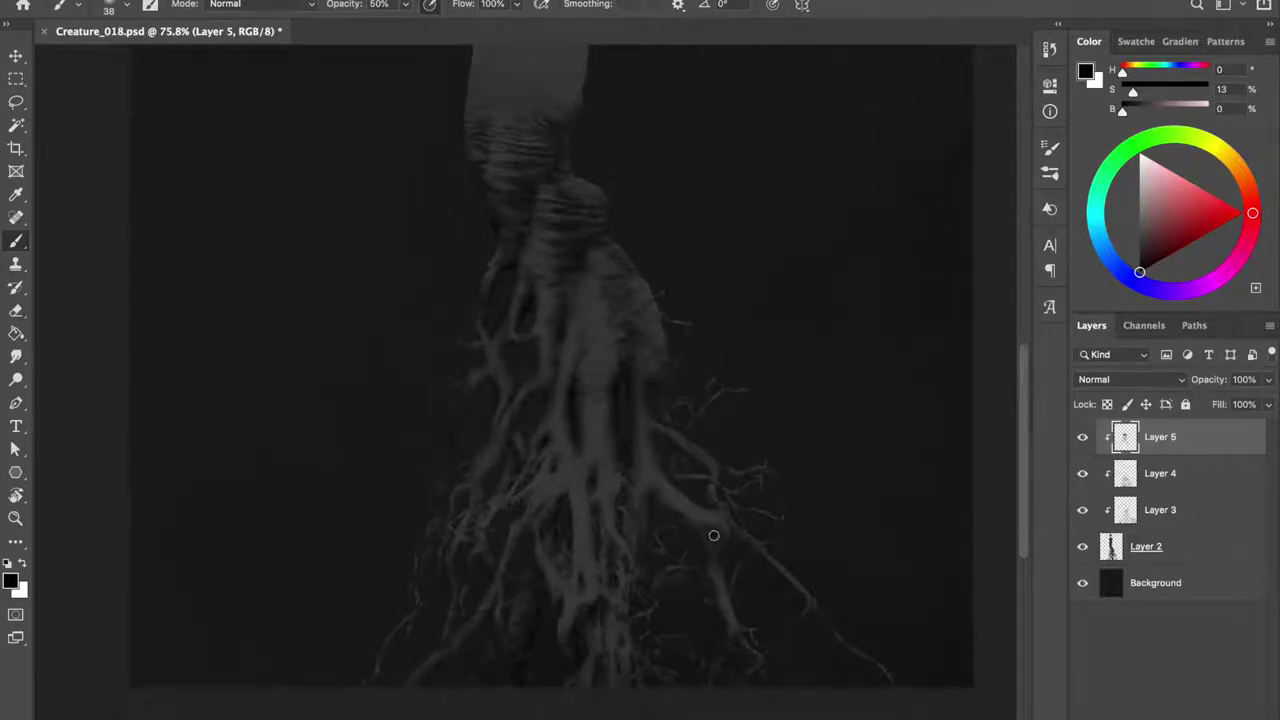
alt+click(658, 474)
key(bracketleft)
key(bracketleft)
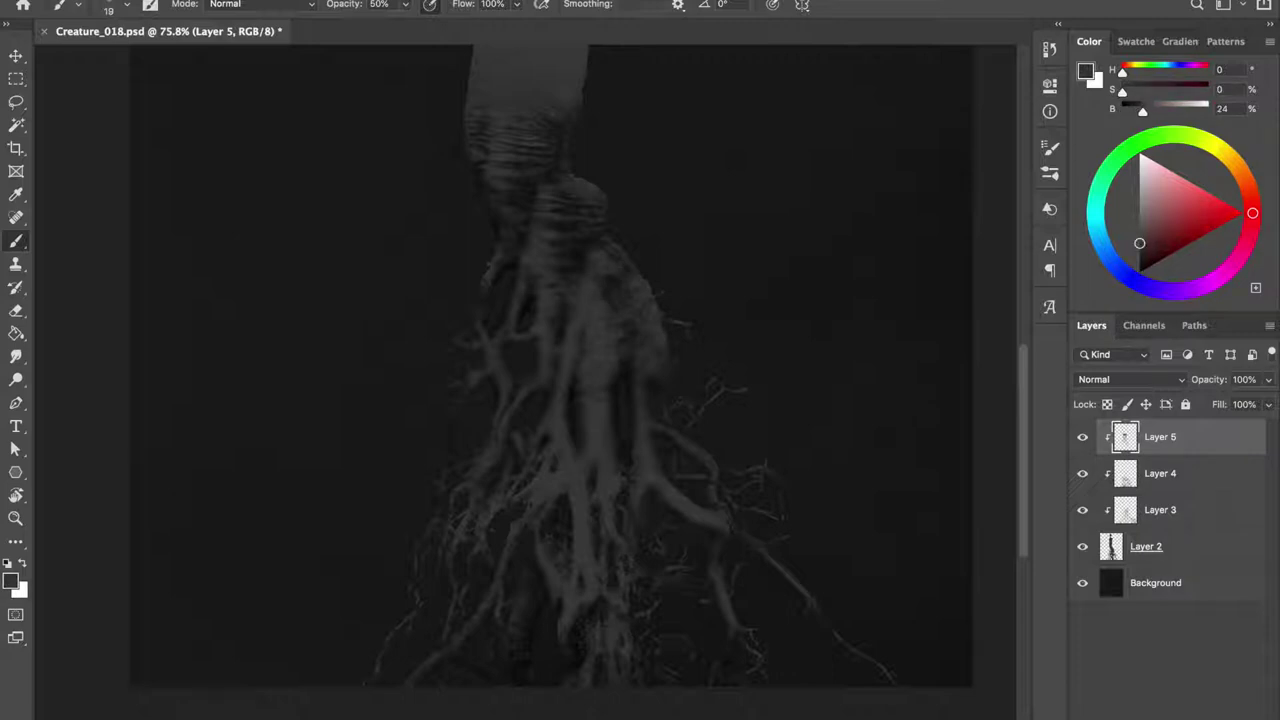
key(ctrl+s)
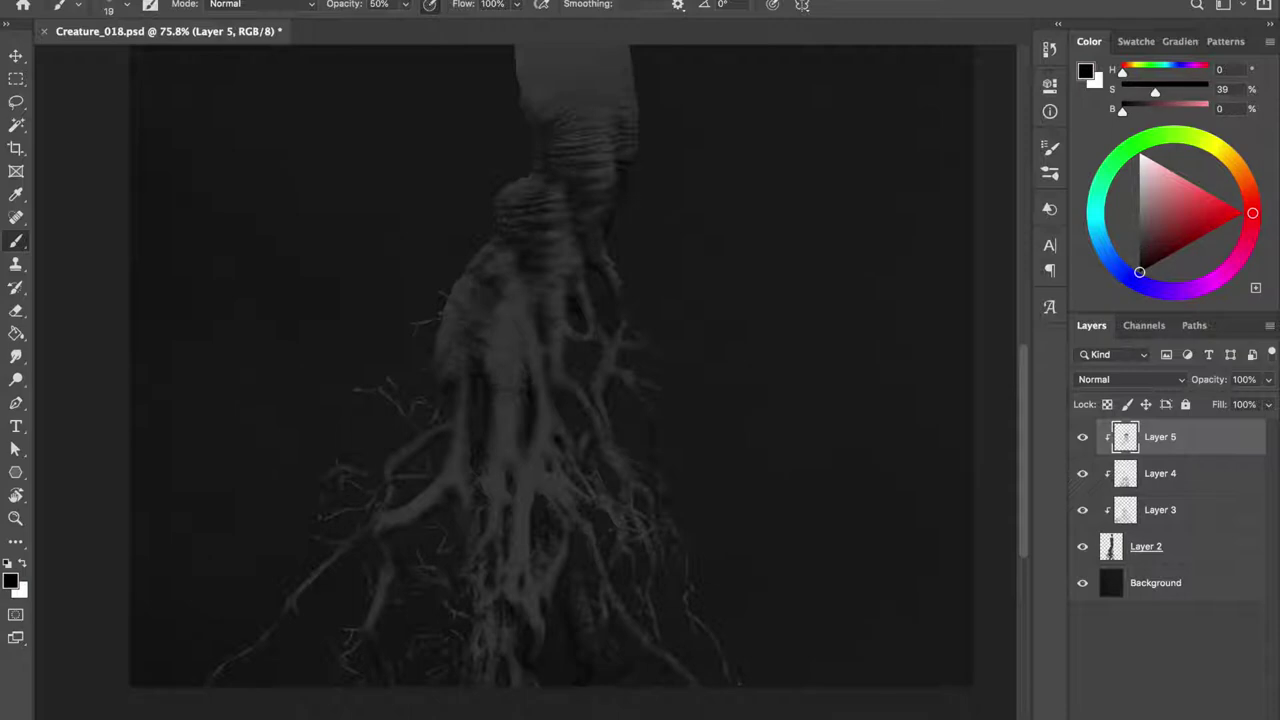
Darken a thin root with a size-35 stroke, then switch to dark grey and save.
drag(486, 427, 474, 449)
drag(526, 554, 515, 520)
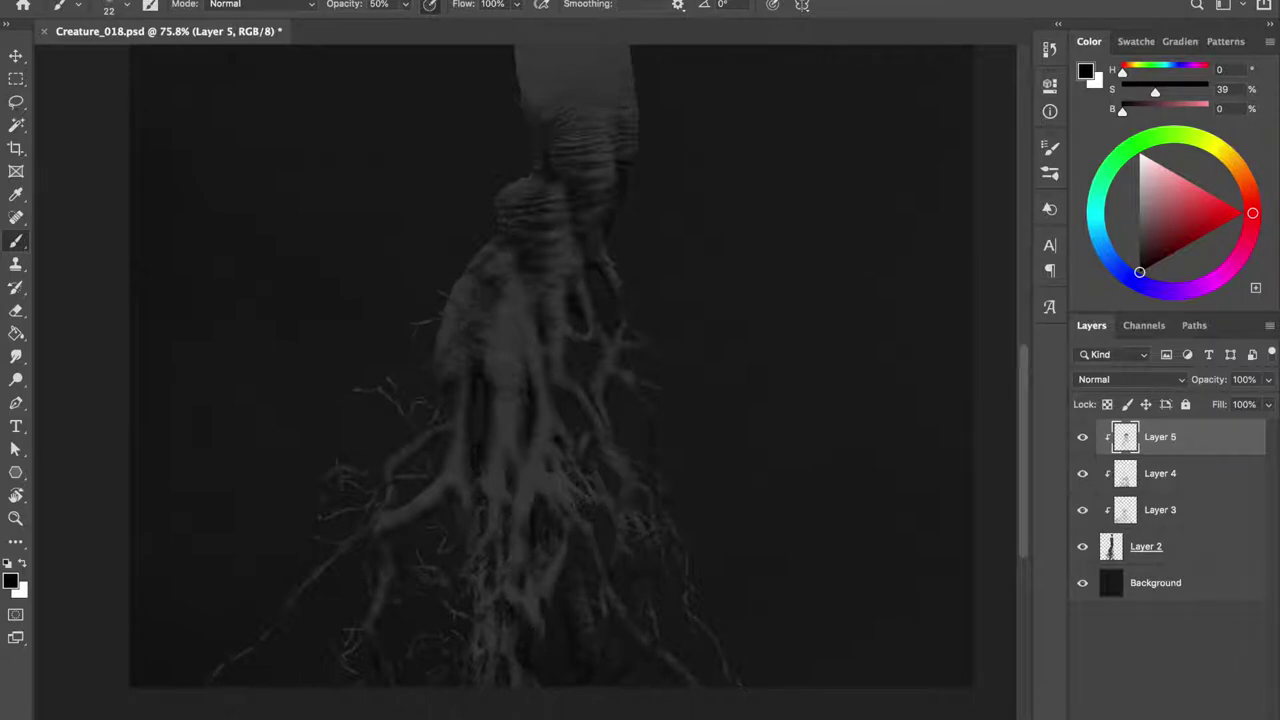
alt+click(478, 387)
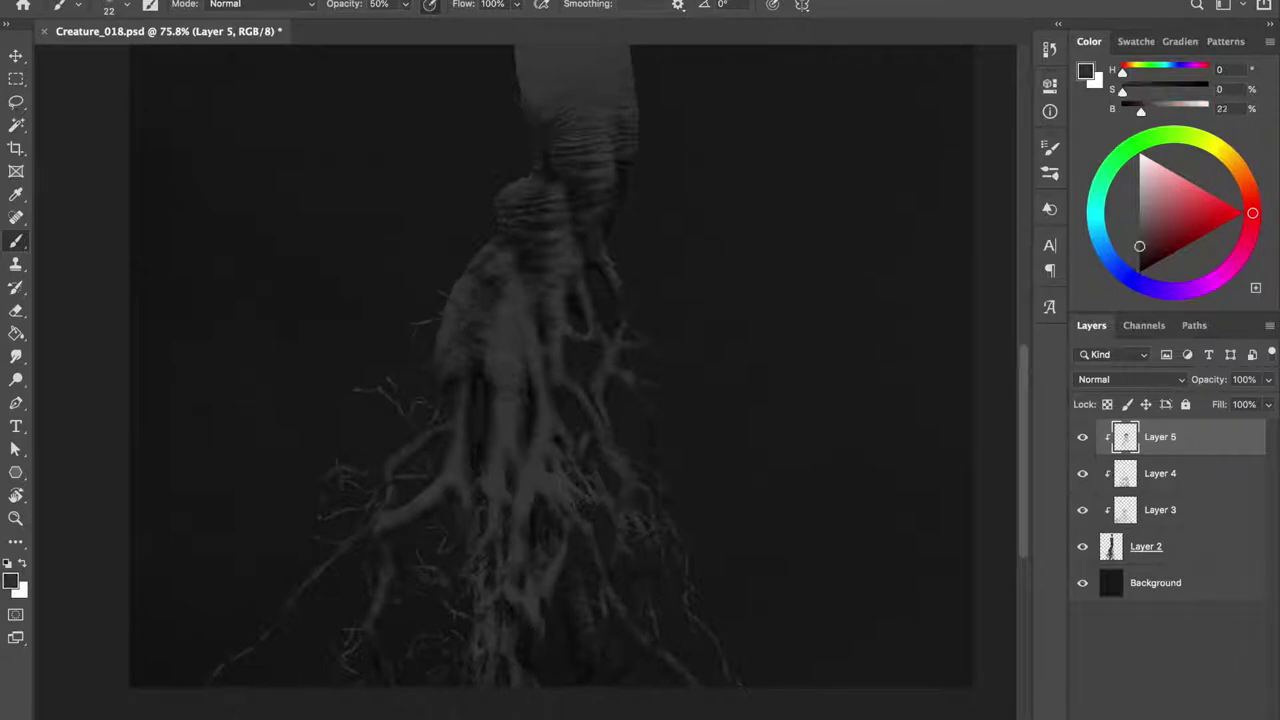
key(ctrl+s)
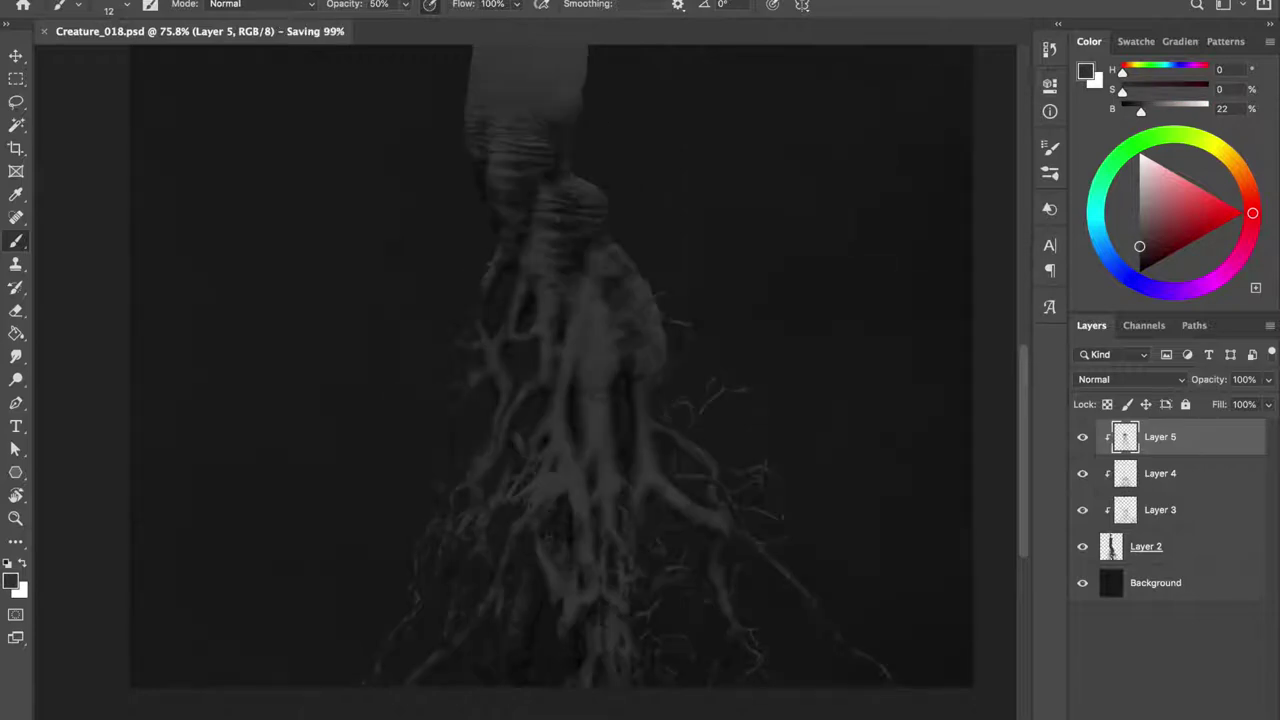
drag(591, 177, 561, 487)
mouse_move(572, 342)
mouse_down()
mouse_move(547, 389)
mouse_move(560, 391)
mouse_up()
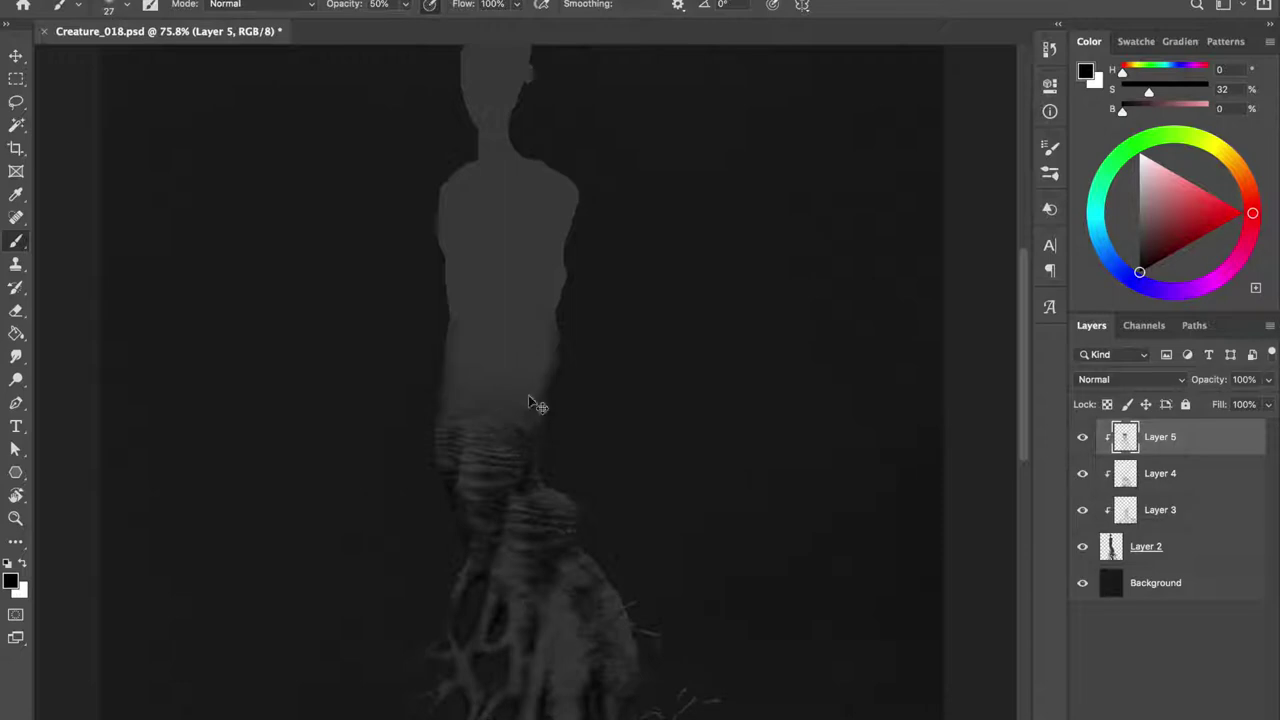
Paint dark facial features on the upper body with a size-54 brush, then save.
mouse_move(463, 295)
mouse_down()
mouse_move(451, 237)
mouse_move(540, 250)
mouse_up()
right_click(537, 131)
drag(614, 171, 590, 171)
key(Return)
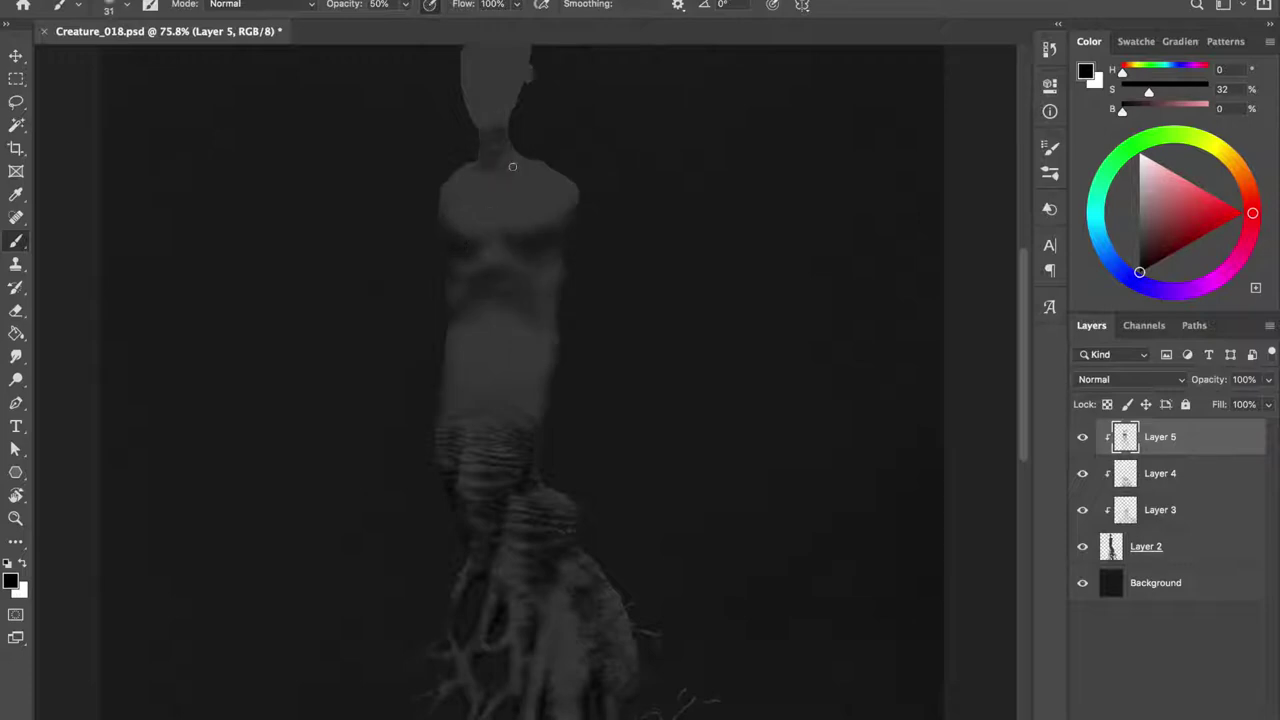
key(ctrl+s)
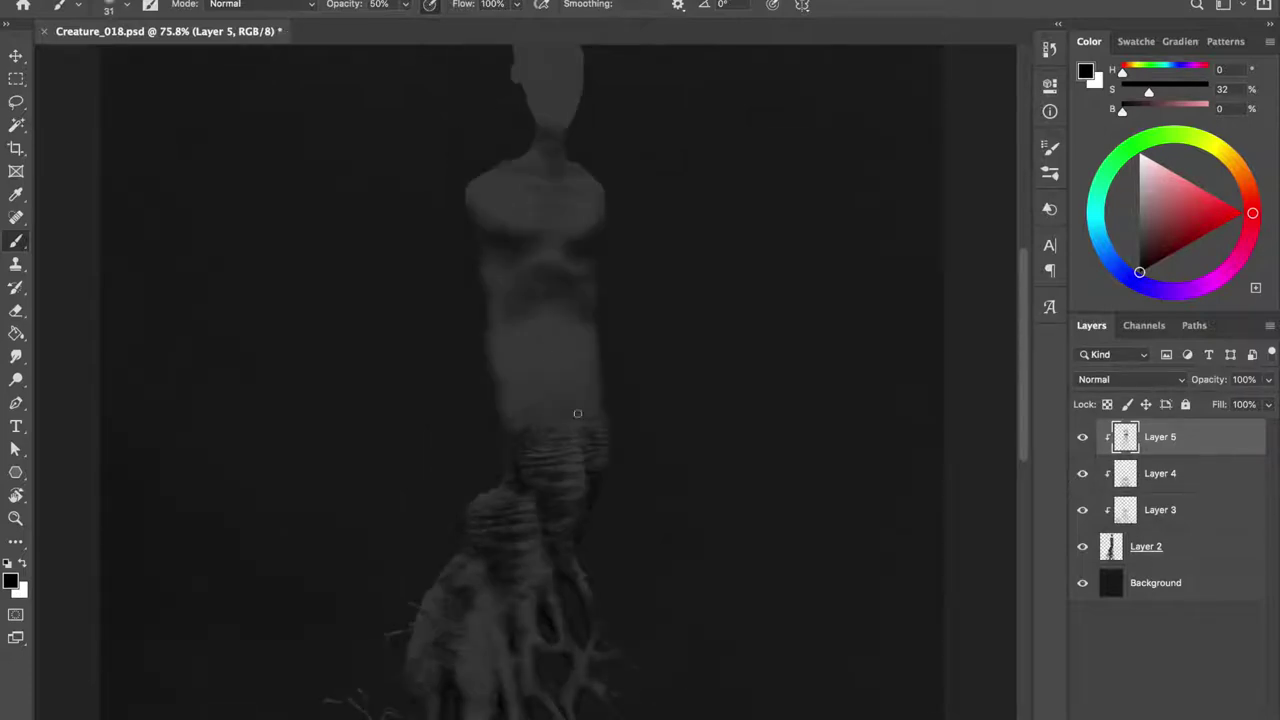
alt+click(540, 300)
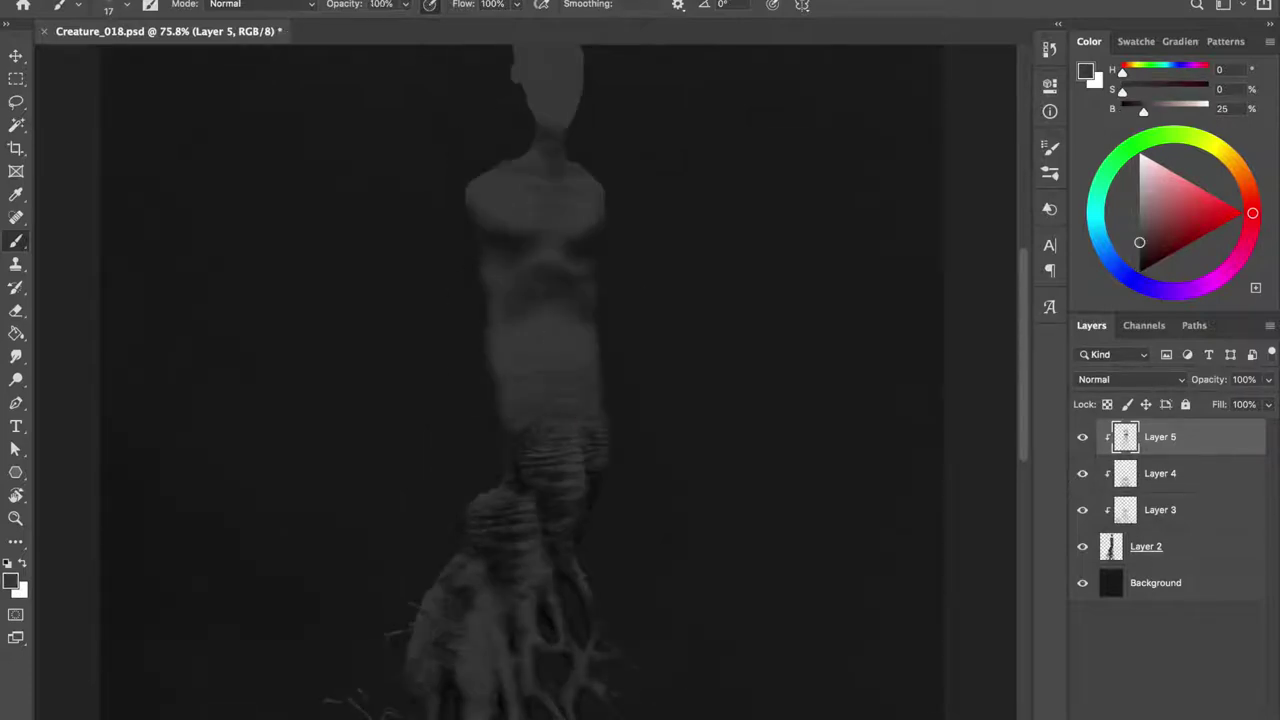
key(d)
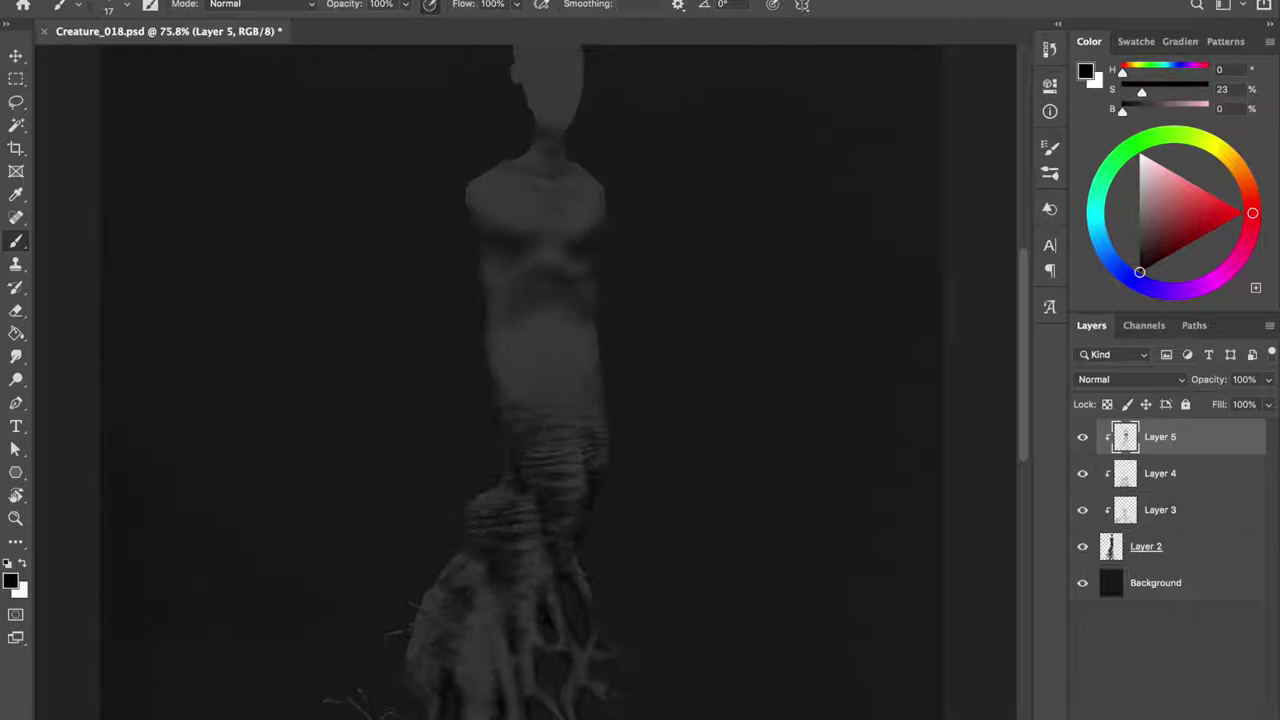
Shade the torso in black at brush sizes 28 to 15, then pick 25% grey and save.
key(ctrl+s)
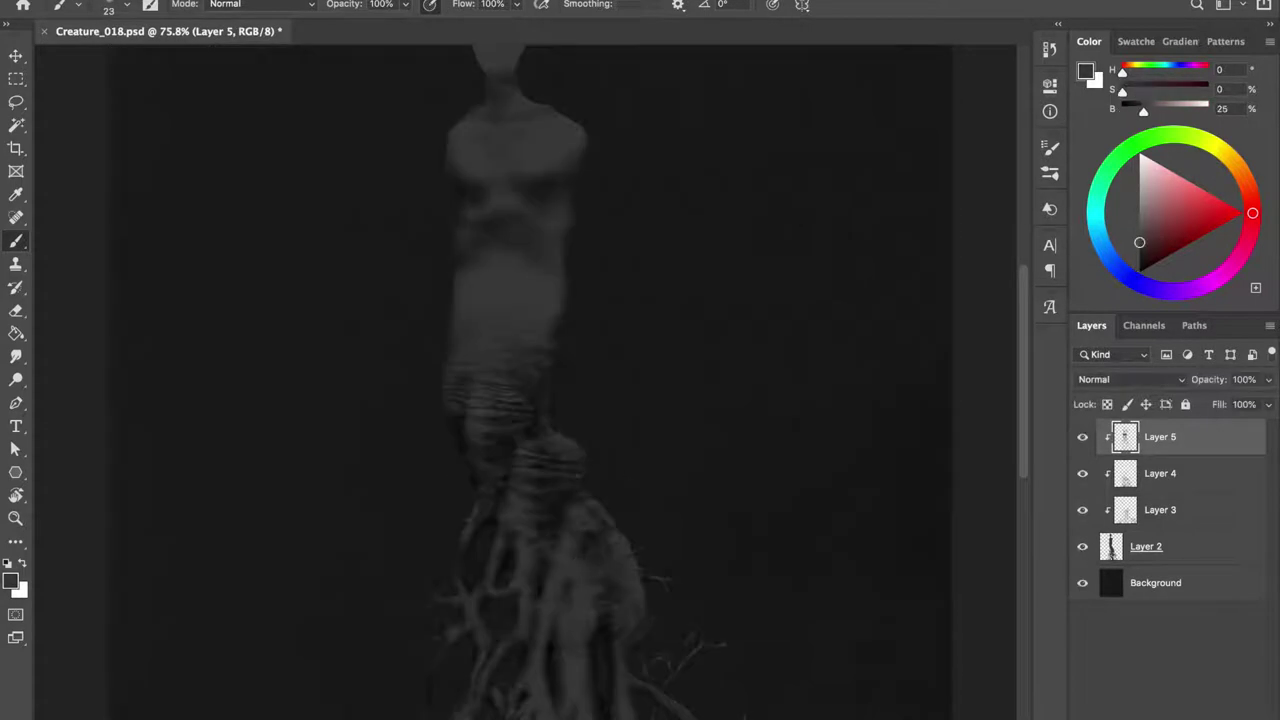
key(bracketleft)
key(d)
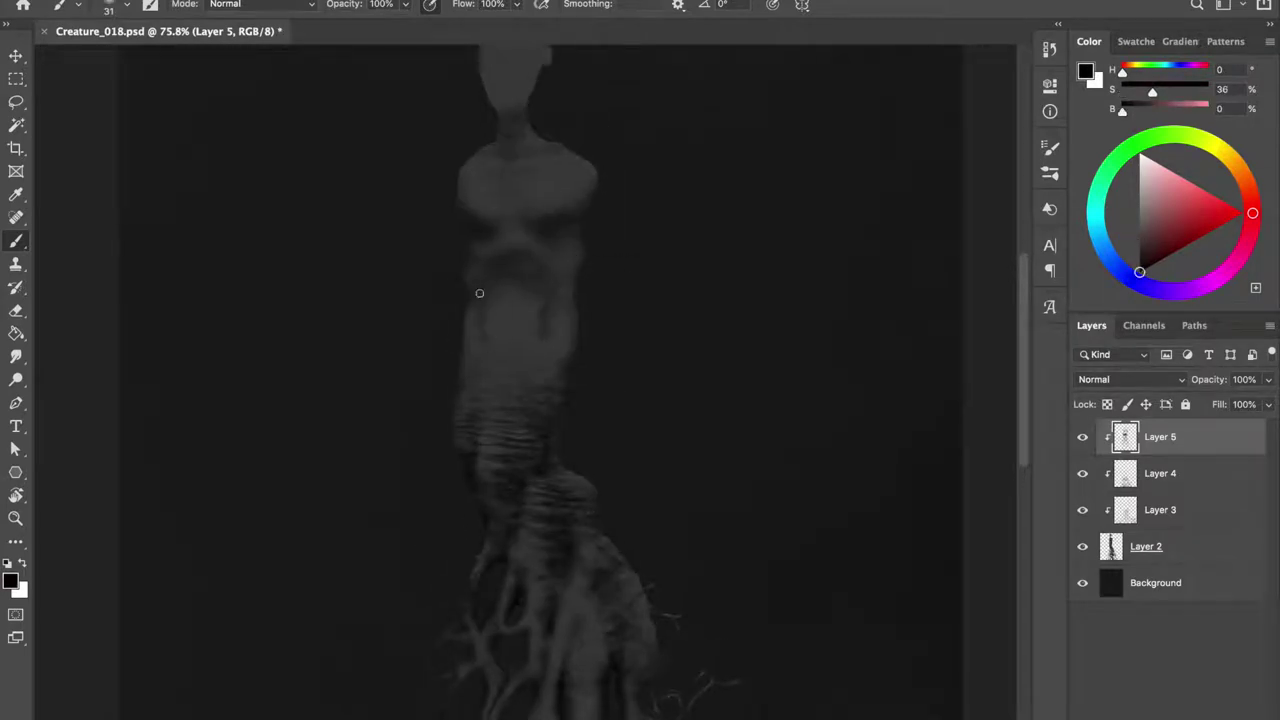
key(bracketleft)
key(bracketleft)
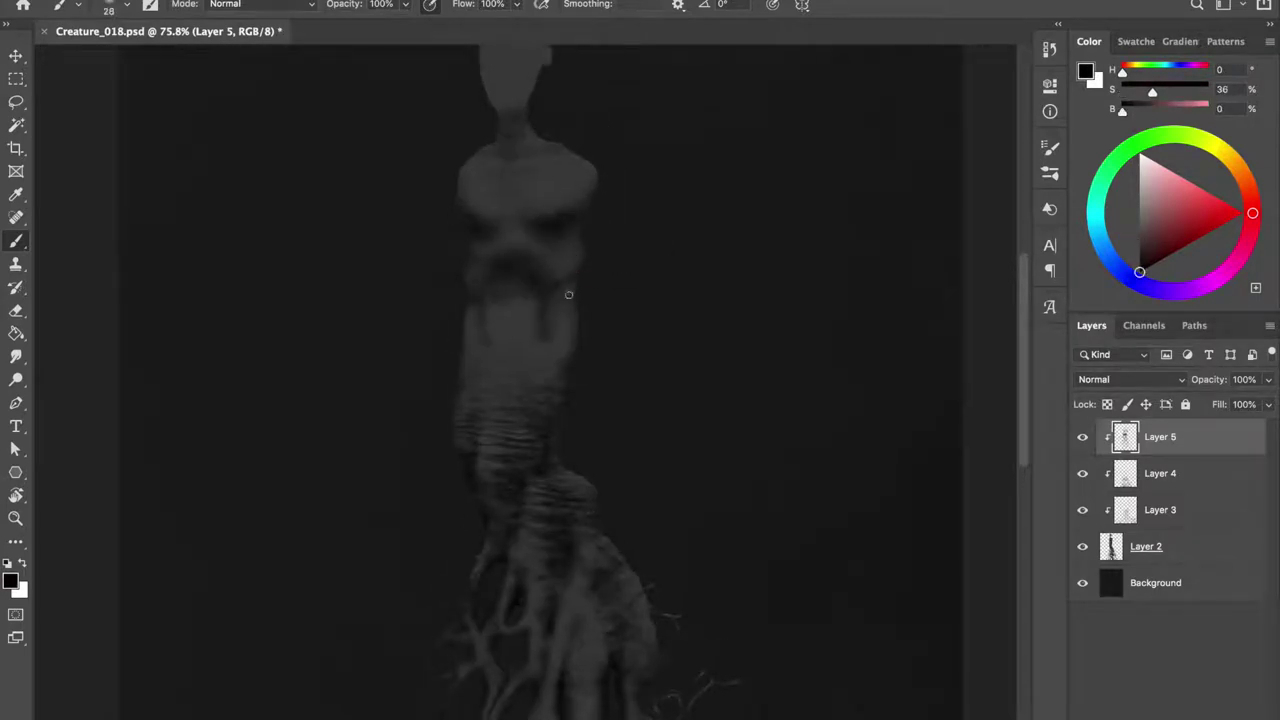
key(bracketright)
key(bracketright)
key(bracketright)
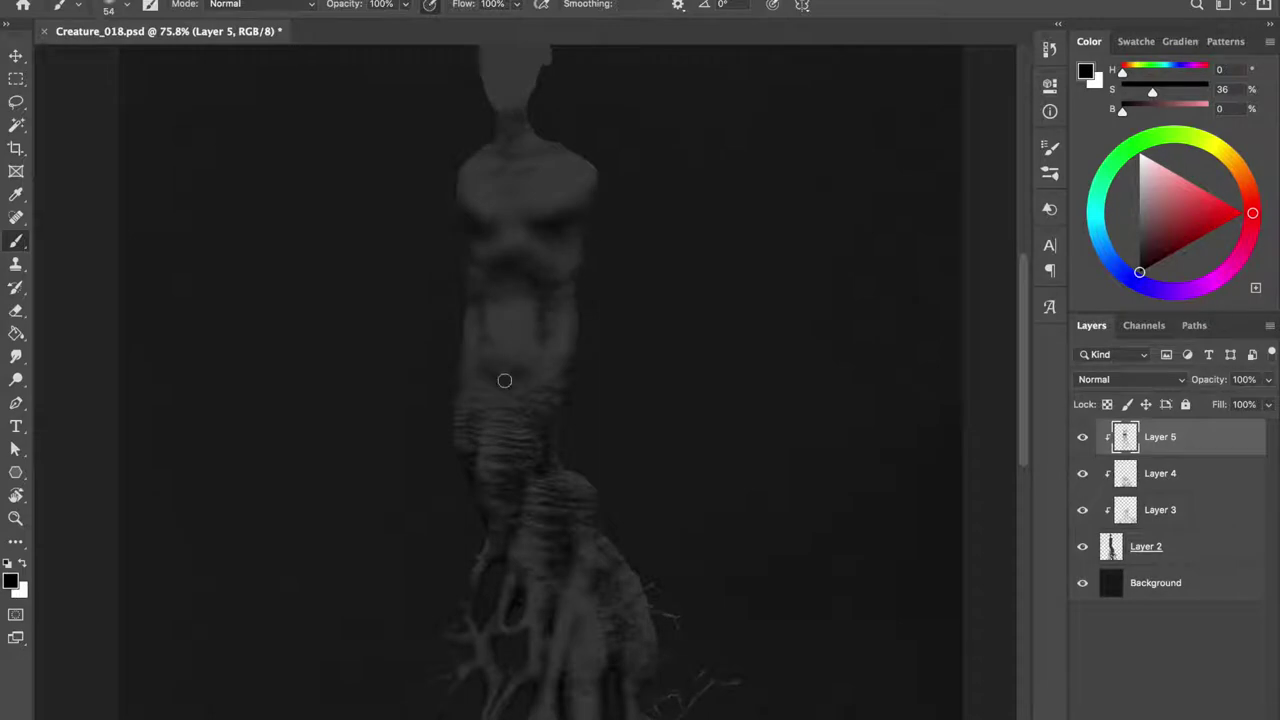
key(bracketleft)
key(bracketleft)
key(bracketleft)
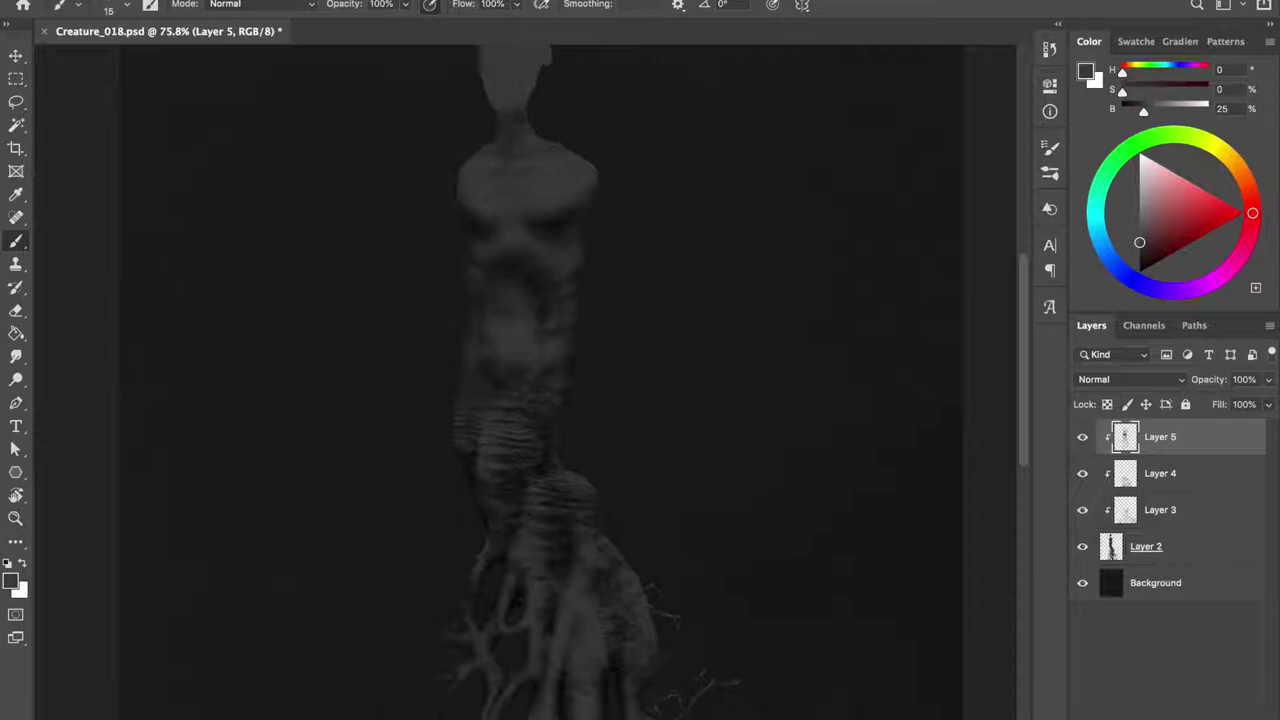
key(d)
alt+click(555, 231)
key(ctrl+s)
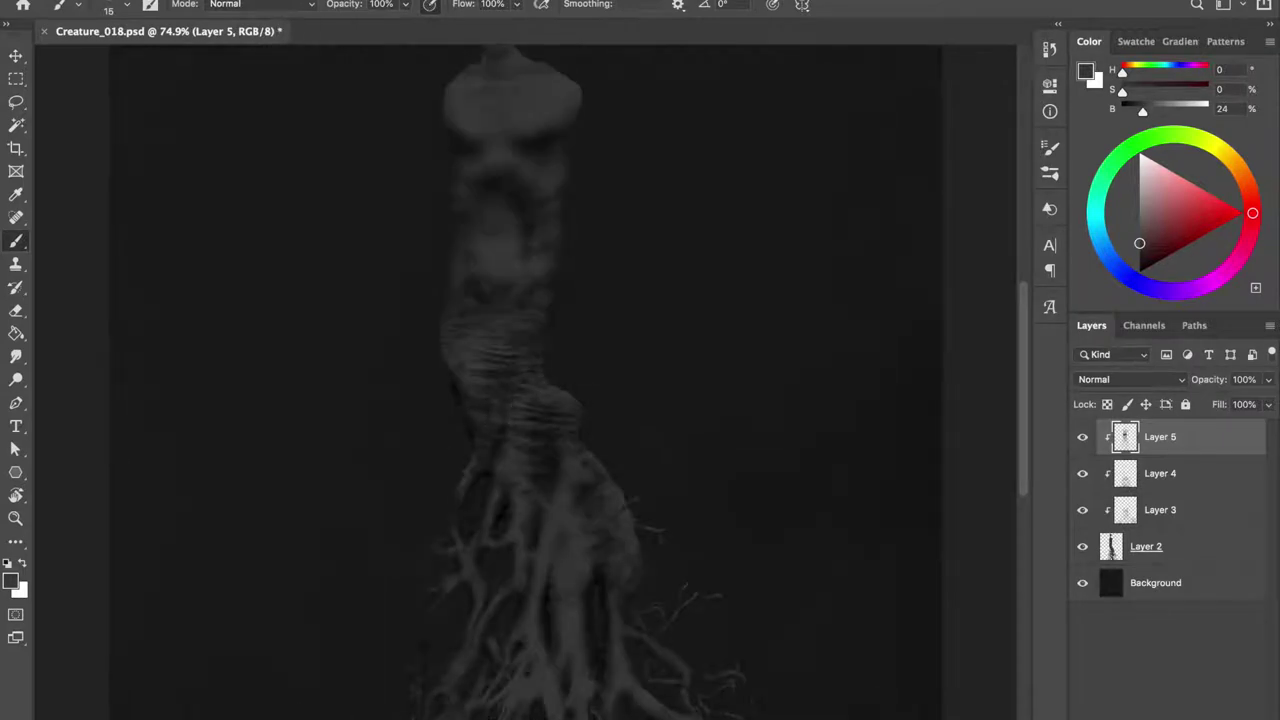
key(ctrl+z)
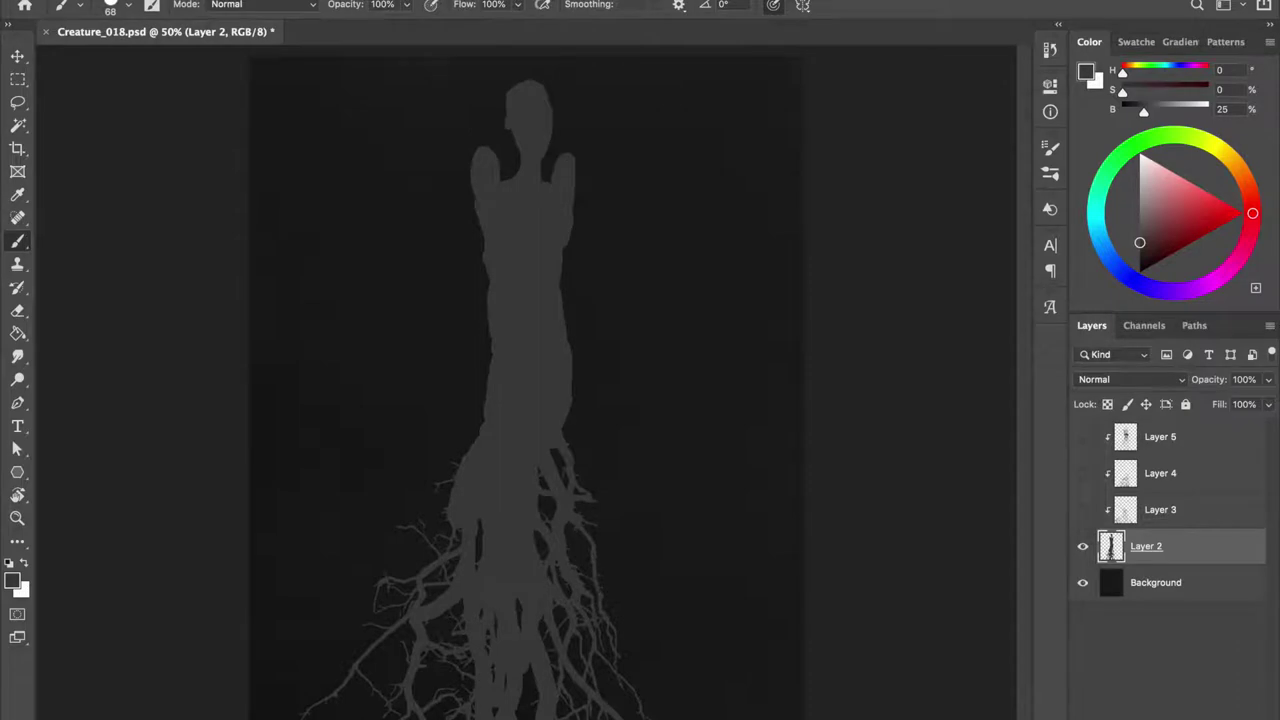
Lasso the creature's upper body and move it down slightly.
key(l)
drag(510, 58, 590, 290)
key(v)
mouse_move(584, 191)
mouse_down()
mouse_move(586, 223)
mouse_move(575, 100)
mouse_up()
key(ctrl+d)
key(b)
Paint two raised arms holding a long, thick sword ending in finger-like branches.
mouse_move(348, 127)
mouse_down()
mouse_move(562, 115)
mouse_move(567, 161)
mouse_up()
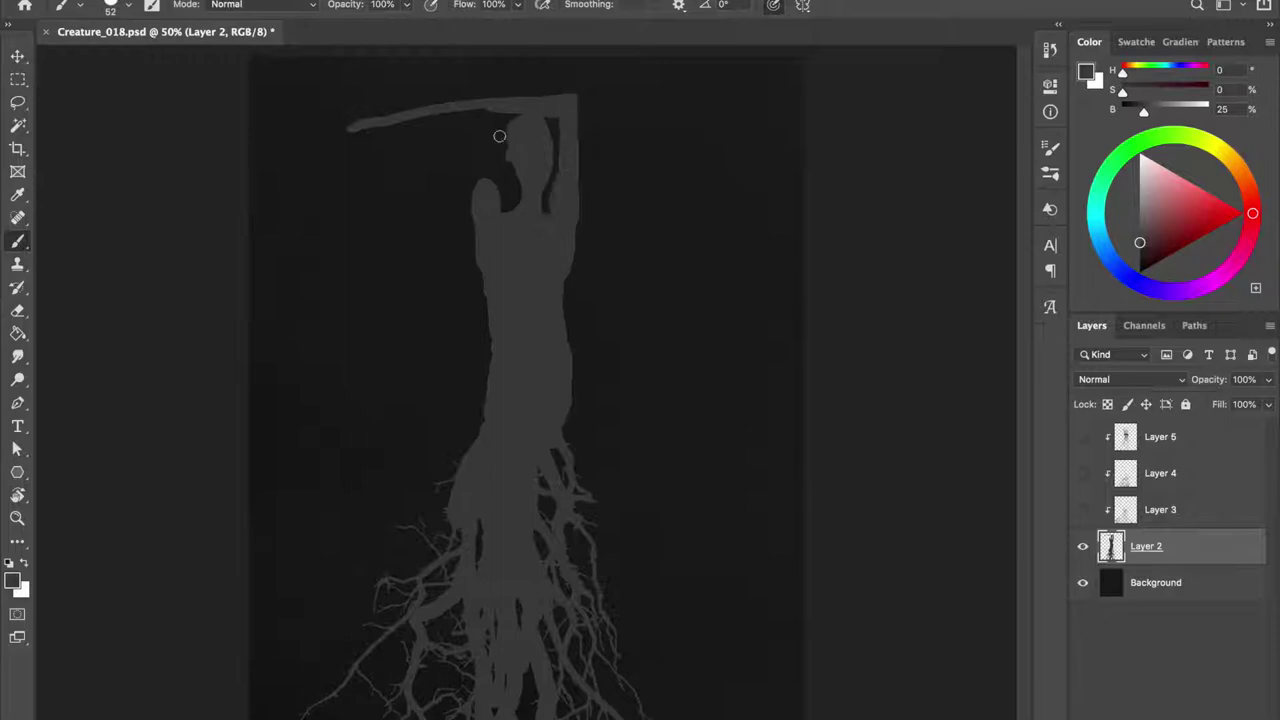
drag(500, 134, 477, 172)
mouse_move(479, 94)
mouse_down()
mouse_move(560, 98)
mouse_move(704, 150)
mouse_move(409, 118)
mouse_up()
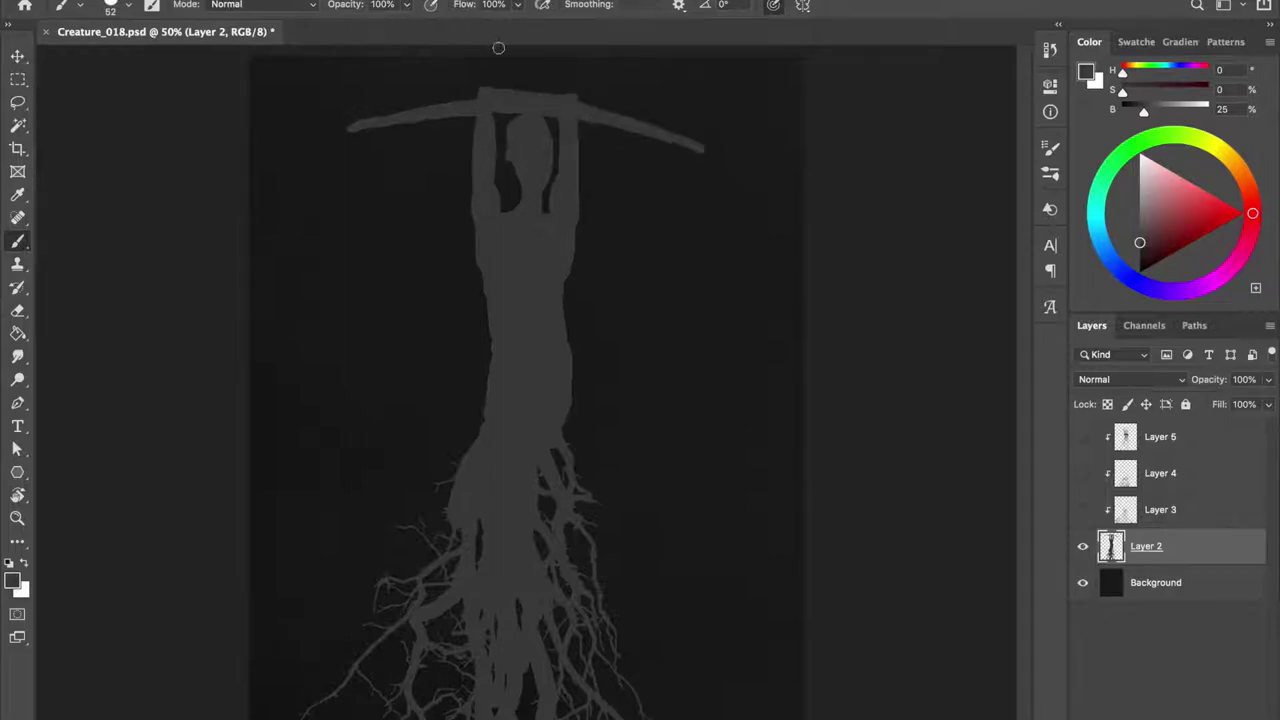
drag(700, 141, 718, 160)
mouse_move(629, 120)
mouse_down()
mouse_move(797, 192)
mouse_move(782, 232)
mouse_up()
mouse_move(740, 176)
mouse_down()
mouse_move(745, 205)
mouse_move(722, 207)
mouse_up()
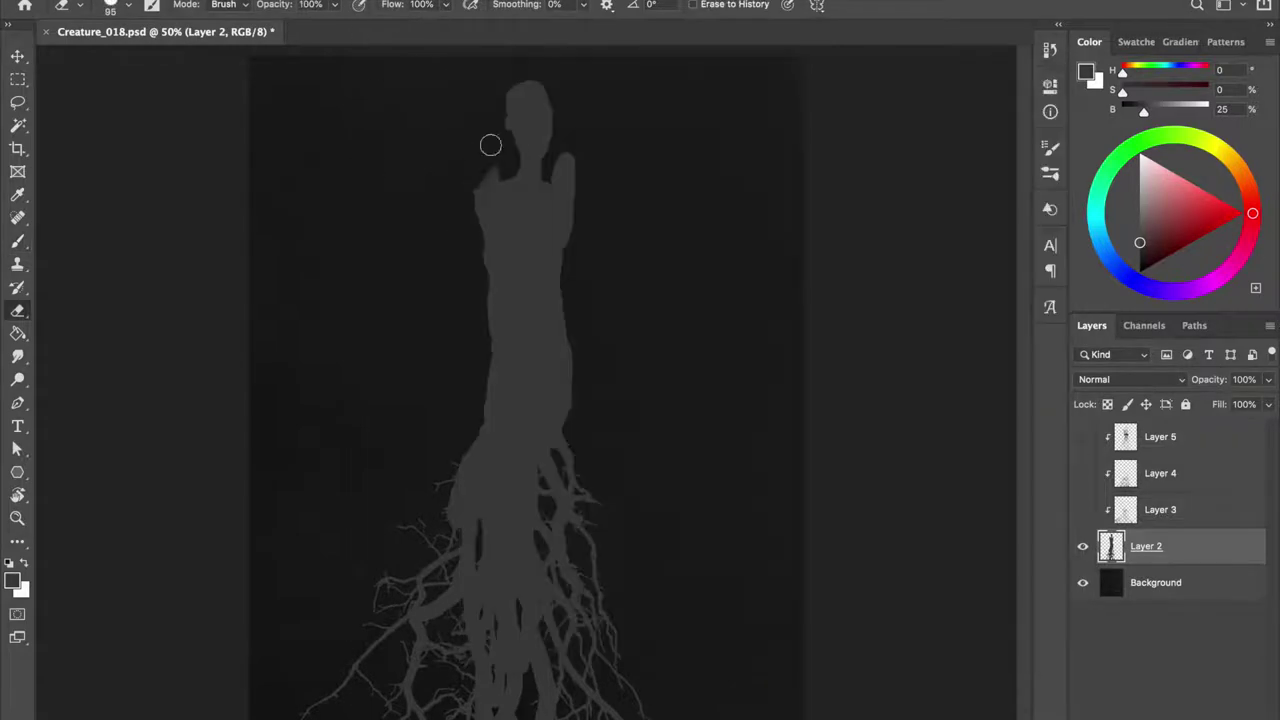
Erase to reshape the shoulders, then move the upper body left and down.
mouse_move(480, 180)
mouse_down()
mouse_move(568, 175)
mouse_move(575, 220)
mouse_up()
key(b)
key(l)
drag(460, 290, 491, 294)
key(v)
mouse_move(540, 220)
mouse_down()
mouse_move(522, 224)
mouse_move(551, 251)
mouse_up()
key(ctrl+d)
key(b)
Nudge the upper body right and down and trim the torso's left edge.
key(v)
key(ctrl+d)
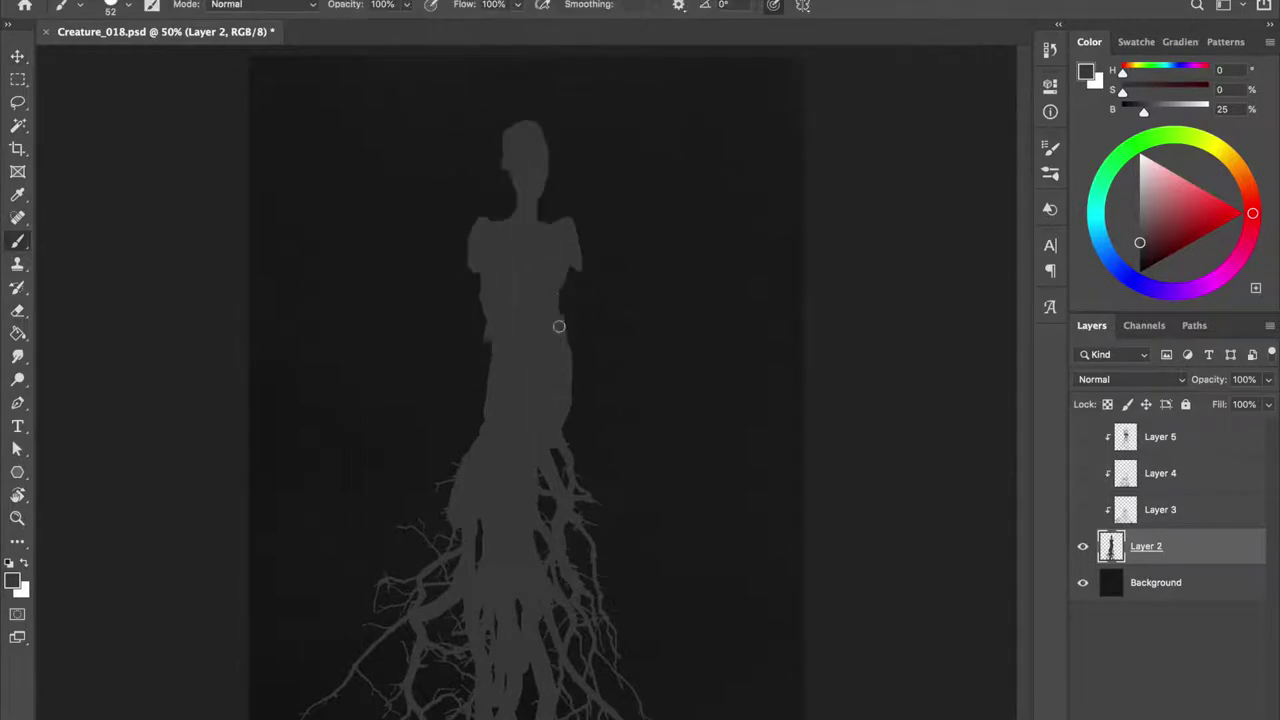
key(e)
drag(498, 317, 471, 294)
key(b)
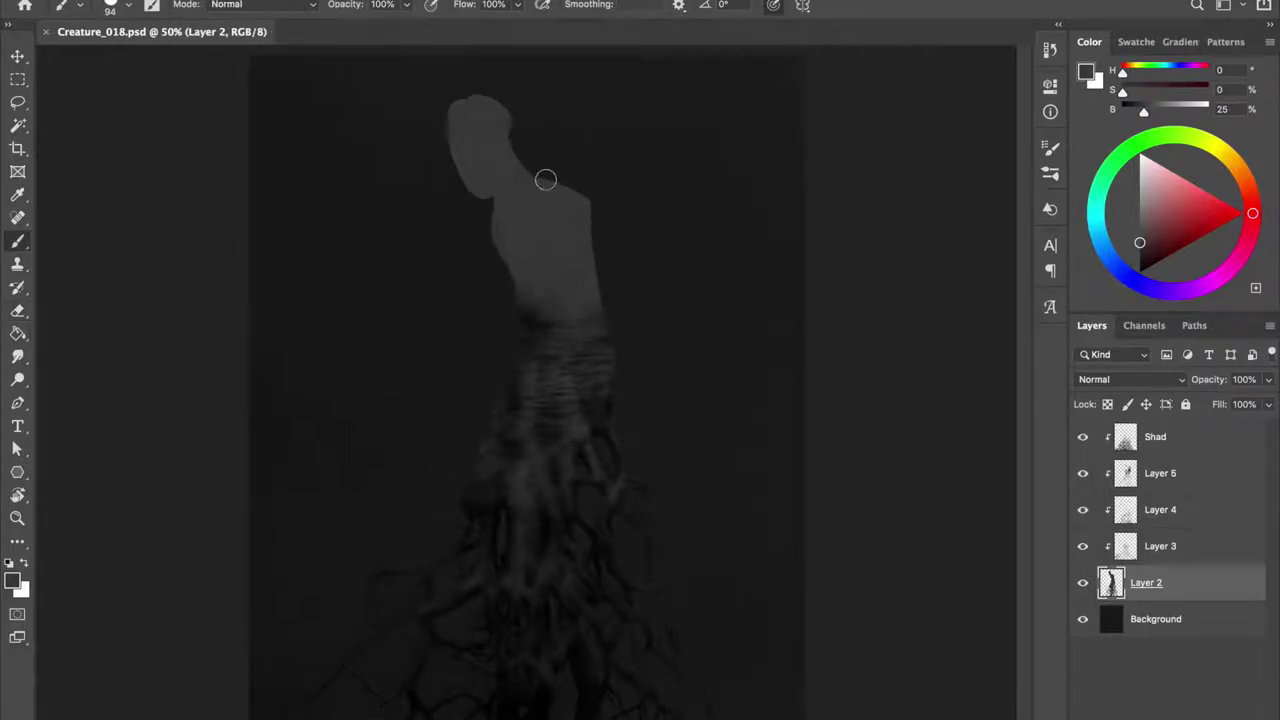
Erase the pointed top-left of the head and make the brush smaller.
mouse_move(466, 94)
mouse_down()
mouse_move(465, 146)
mouse_move(552, 123)
mouse_move(502, 161)
mouse_up()
key(b)
mouse_move(566, 231)
mouse_down()
mouse_move(583, 254)
mouse_move(470, 140)
mouse_move(470, 224)
mouse_move(334, 504)
mouse_up()
key(ctrl+z)
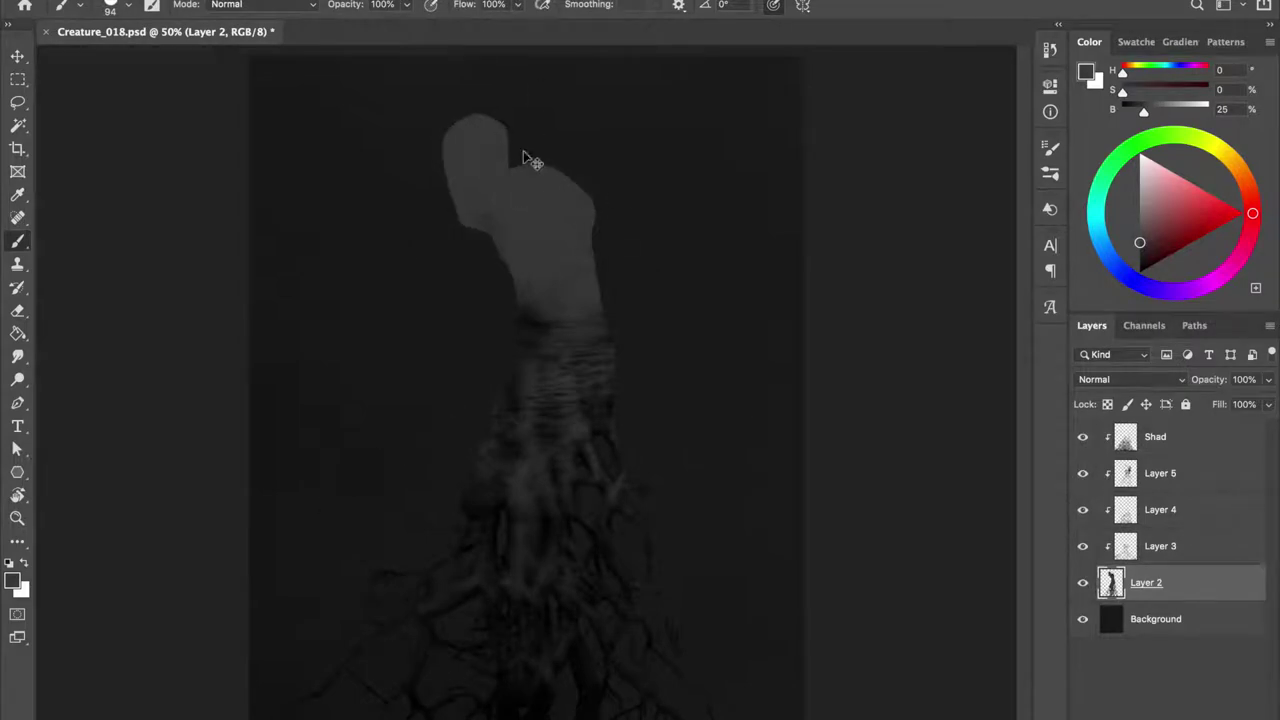
key(bracketleft)
key(bracketleft)
Paint two thin arms, one reaching down-left and one bending right then down.
drag(527, 160, 415, 370)
key(ctrl+z)
mouse_move(588, 158)
mouse_down()
mouse_move(704, 256)
mouse_move(680, 270)
mouse_move(686, 286)
mouse_move(703, 277)
mouse_move(690, 263)
mouse_move(703, 294)
mouse_move(697, 251)
mouse_up()
key(ctrl+z)
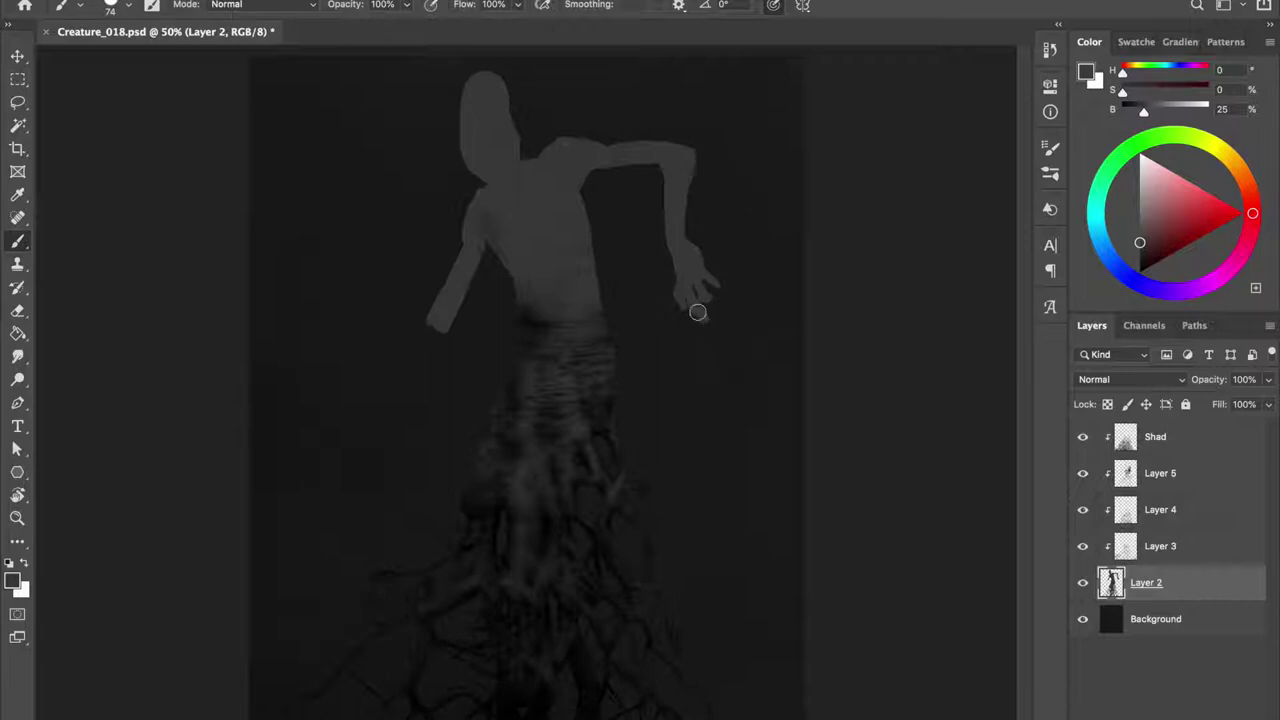
Mirror the canvas to check the figure, save, and add a new Layer 6.
key(ctrl+shift+h)
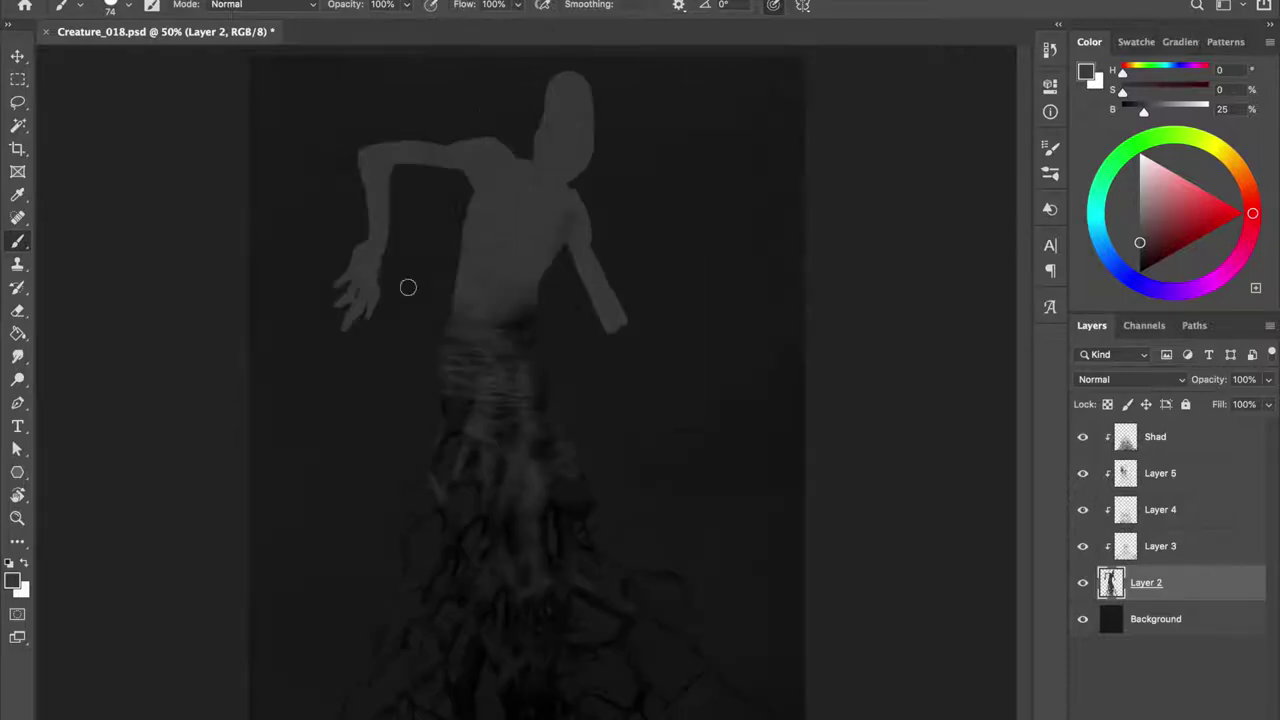
key(ctrl+shift+h)
key(e)
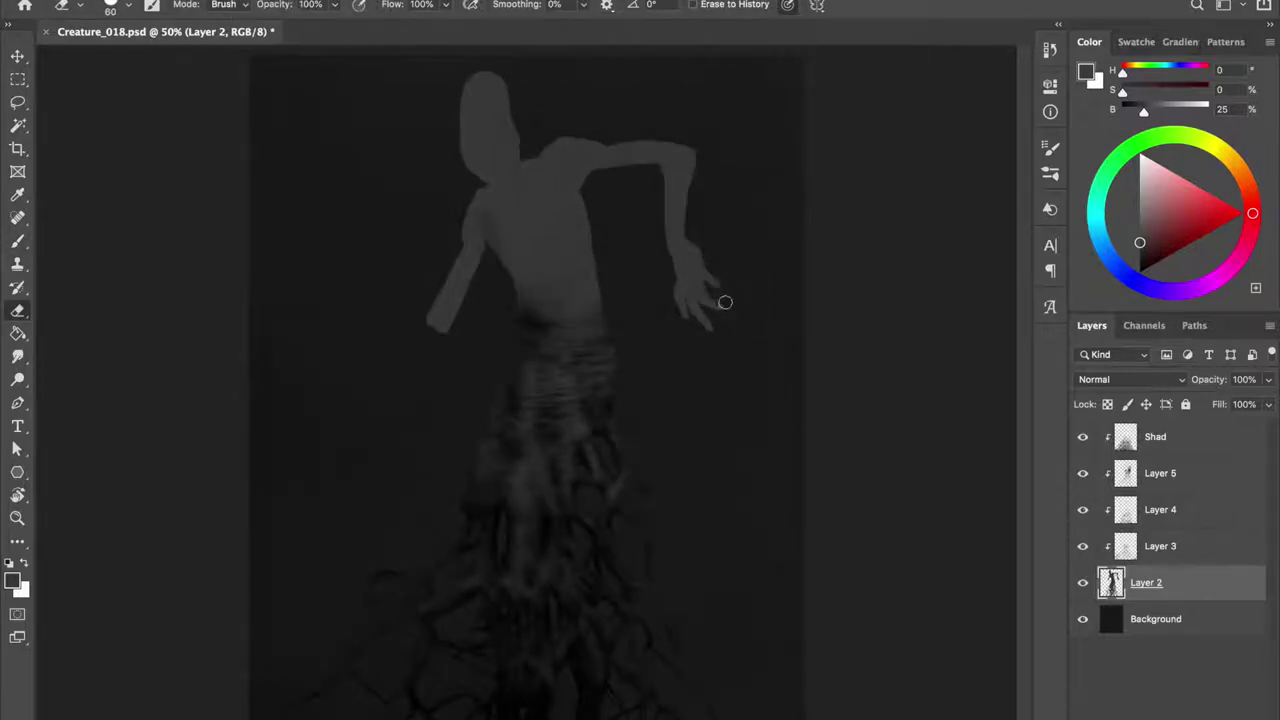
key(ctrl+s)
key(b)
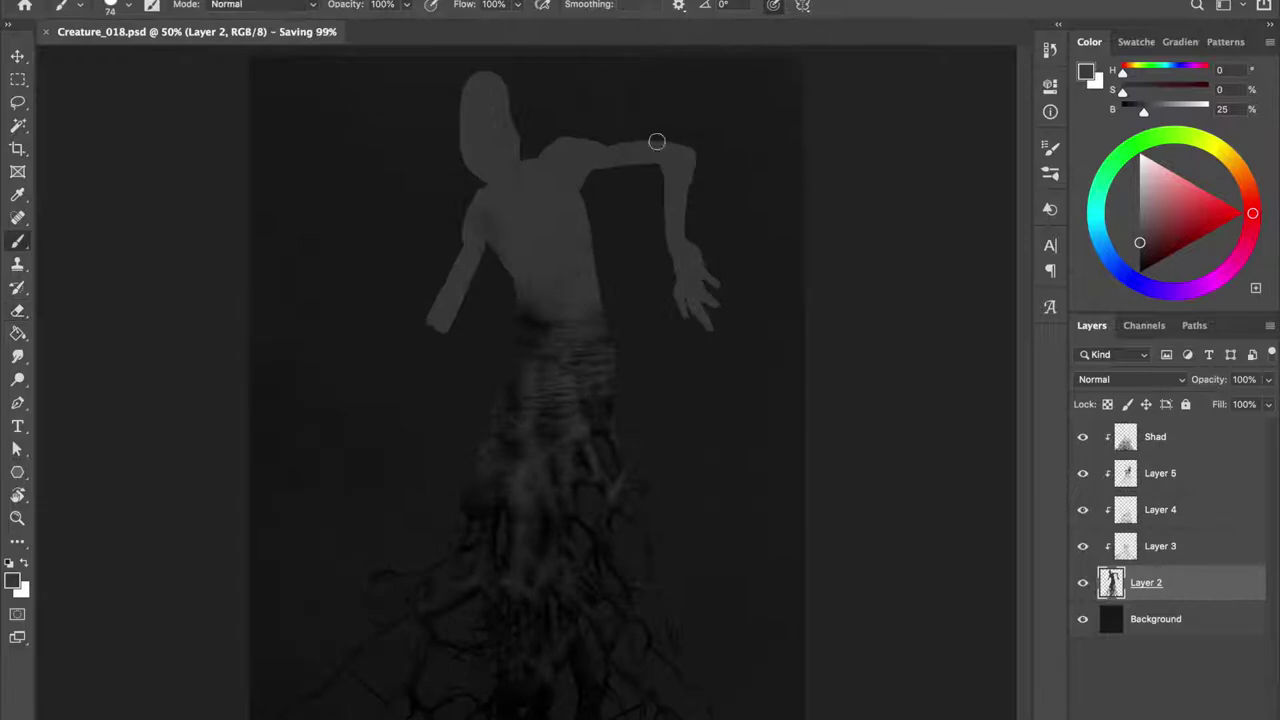
key(ctrl+shift+alt+n)
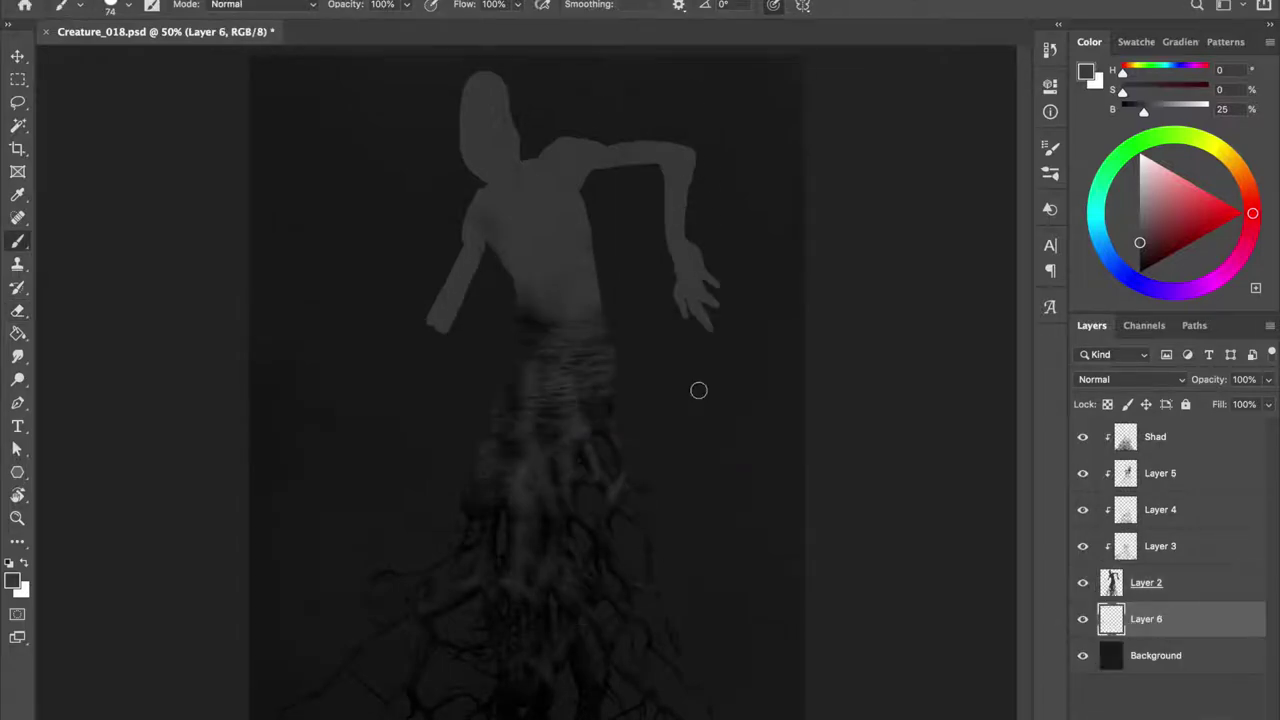
Stamp a tree-shaped brush on the new layer, then rotate and move it to the waist.
right_click(694, 391)
click(883, 543)
click(430, 250)
key(ctrl+t)
mouse_move(260, 390)
mouse_down()
mouse_move(343, 309)
mouse_move(457, 380)
mouse_up()
key(Return)
Move the tree beside the right arm and rotate it to hang below the hand.
key(ctrl+t)
drag(531, 416, 810, 420)
drag(686, 109, 666, 137)
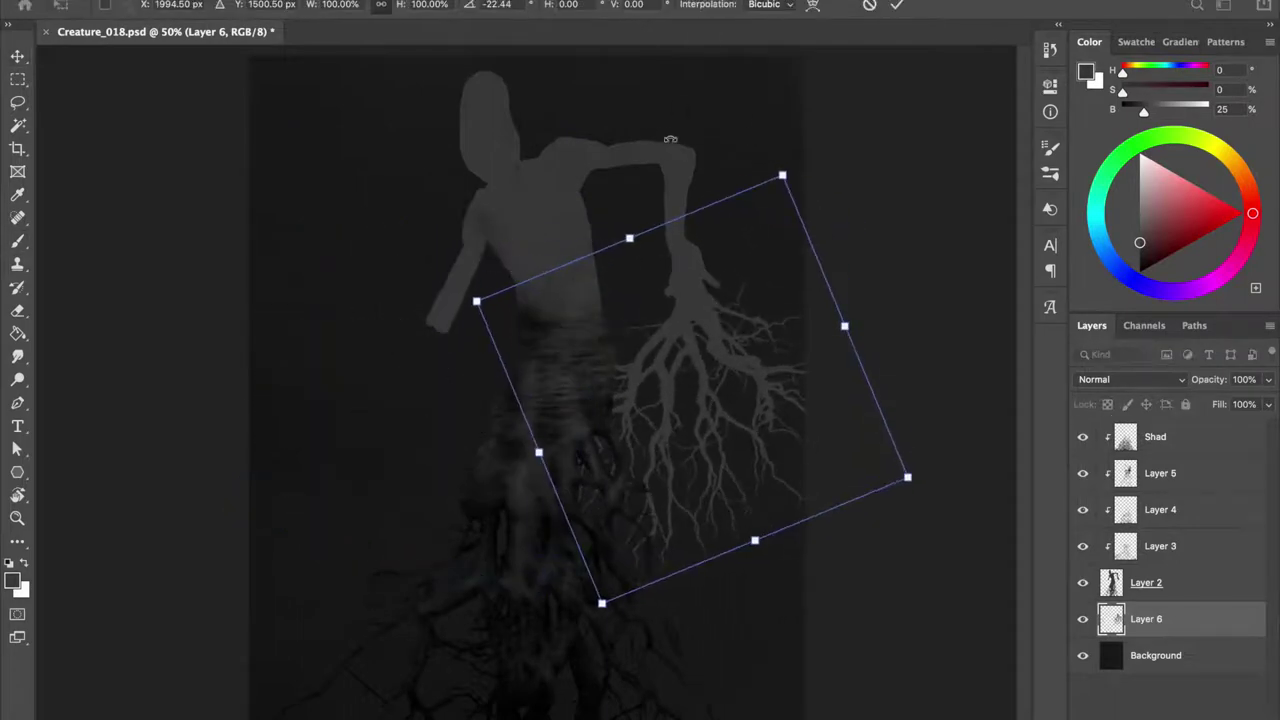
key(Return)
Erase the tree's left branches with a 76 px eraser and warp the roots toward the arm.
key(e)
drag(670, 600, 680, 366)
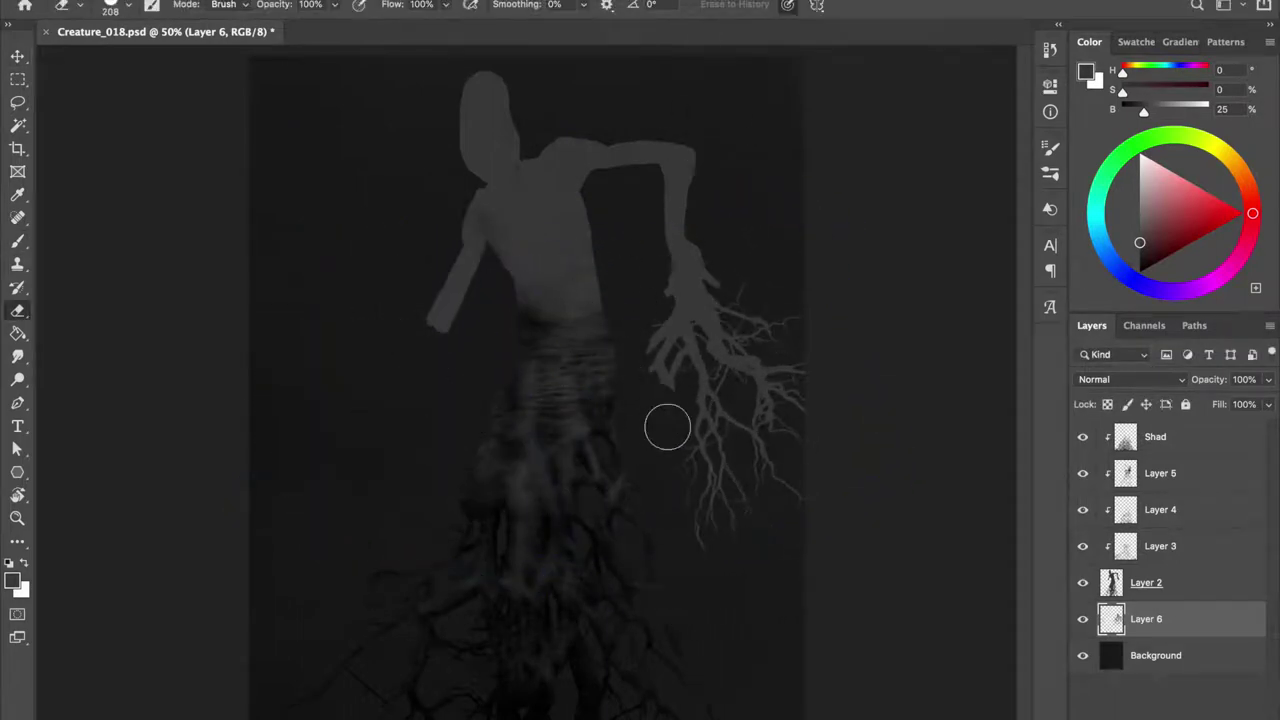
drag(797, 305, 760, 337)
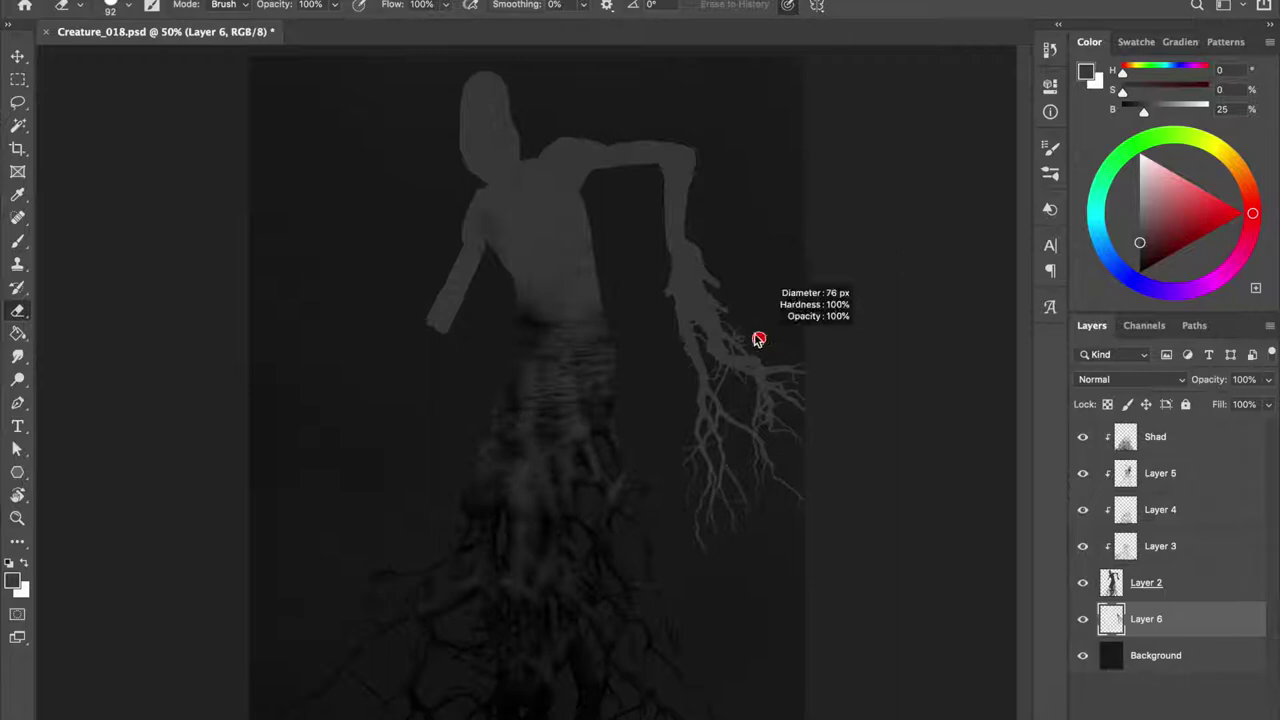
key(ctrl+t)
drag(870, 327, 737, 372)
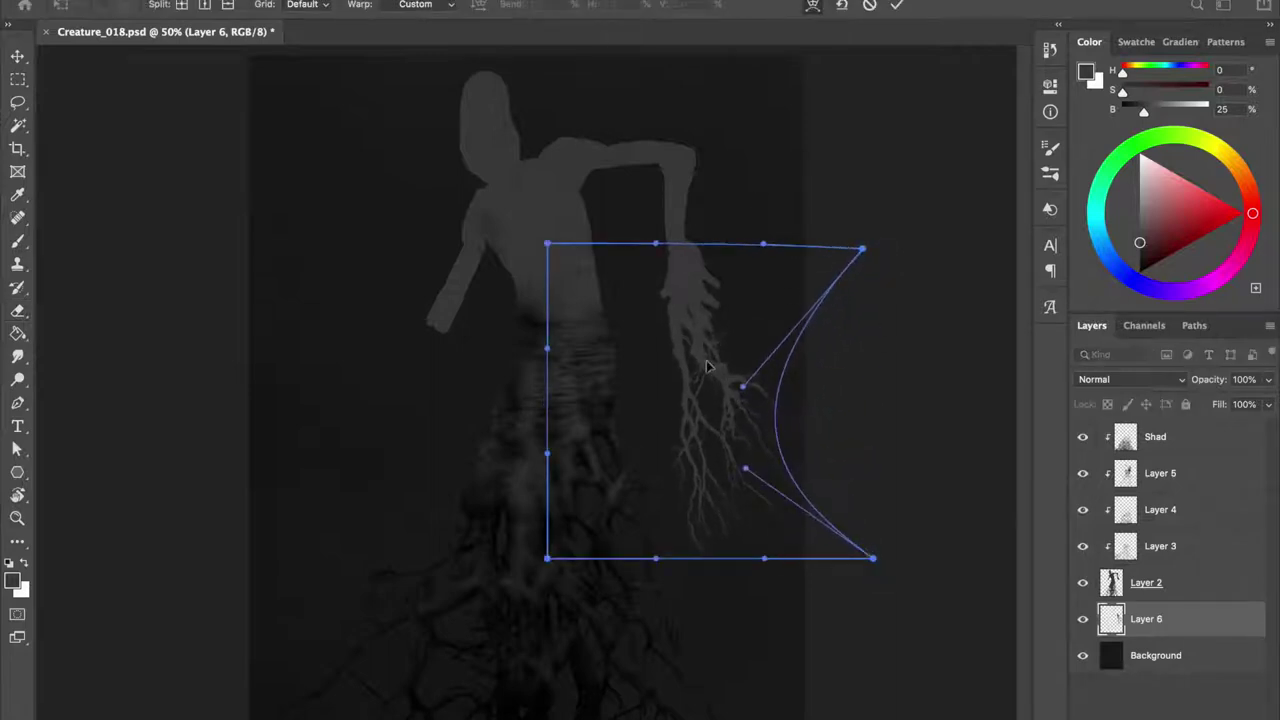
key(Return)
Shift the roots down, bend the upper roots left, then move them up to join the arm.
key(v)
mouse_move(749, 449)
mouse_down()
mouse_move(742, 353)
mouse_move(693, 434)
mouse_up()
key(ctrl+t)
drag(600, 343, 560, 343)
key(Return)
mouse_move(760, 329)
mouse_down()
mouse_move(757, 363)
mouse_move(706, 163)
mouse_up()
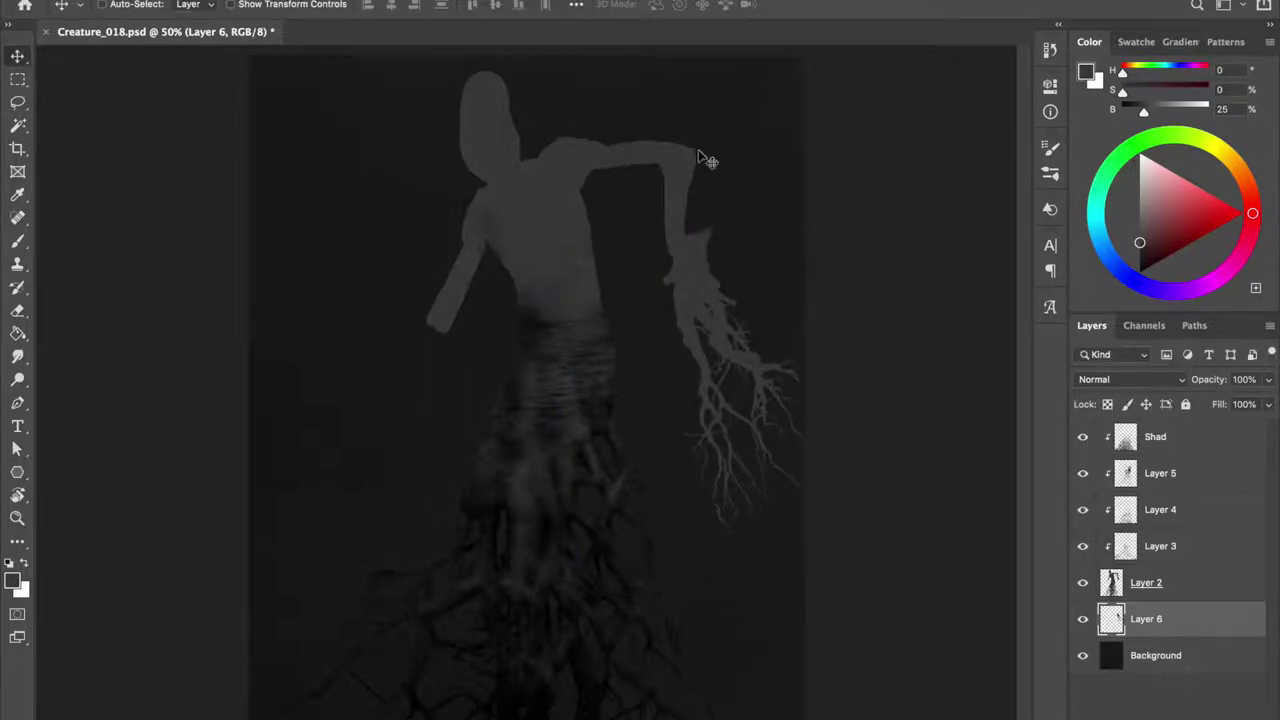
Try erasing a root stub near the hand, undo it, and save Creature_018.psd.
key(e)
key(ctrl+shift+h)
key(ctrl+shift+h)
drag(772, 382, 770, 393)
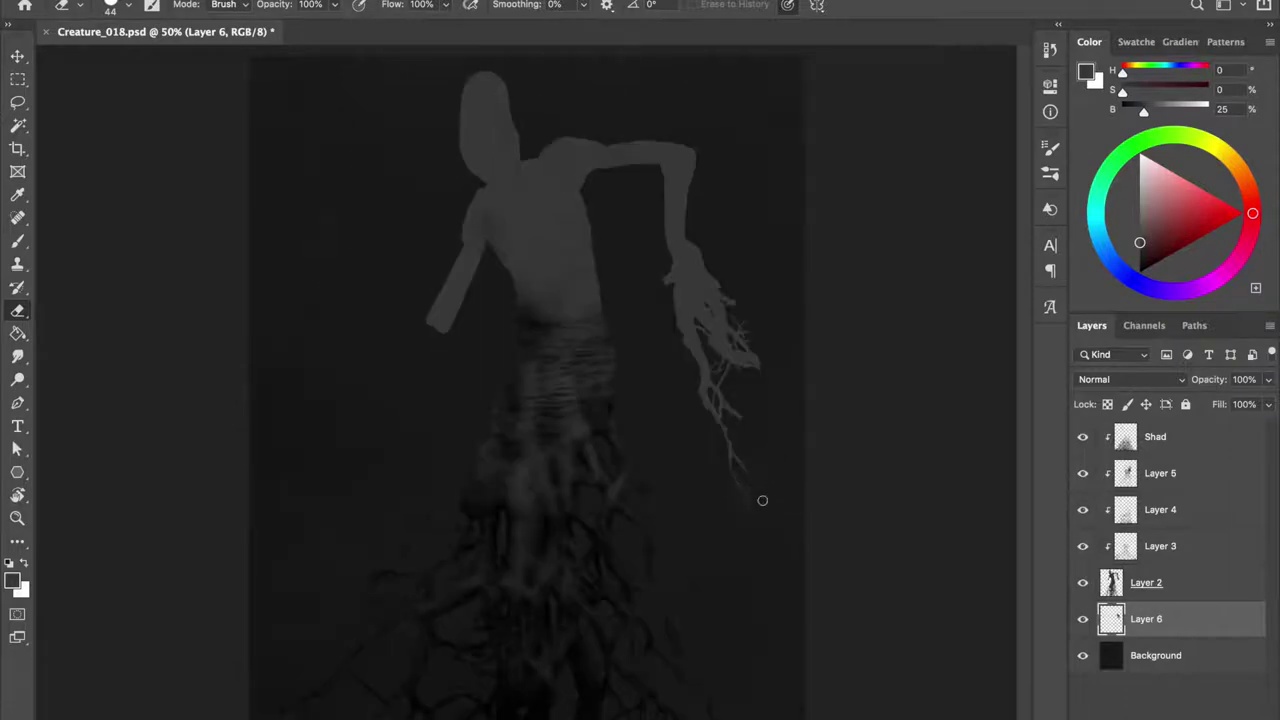
key(ctrl+z)
key(ctrl+s)
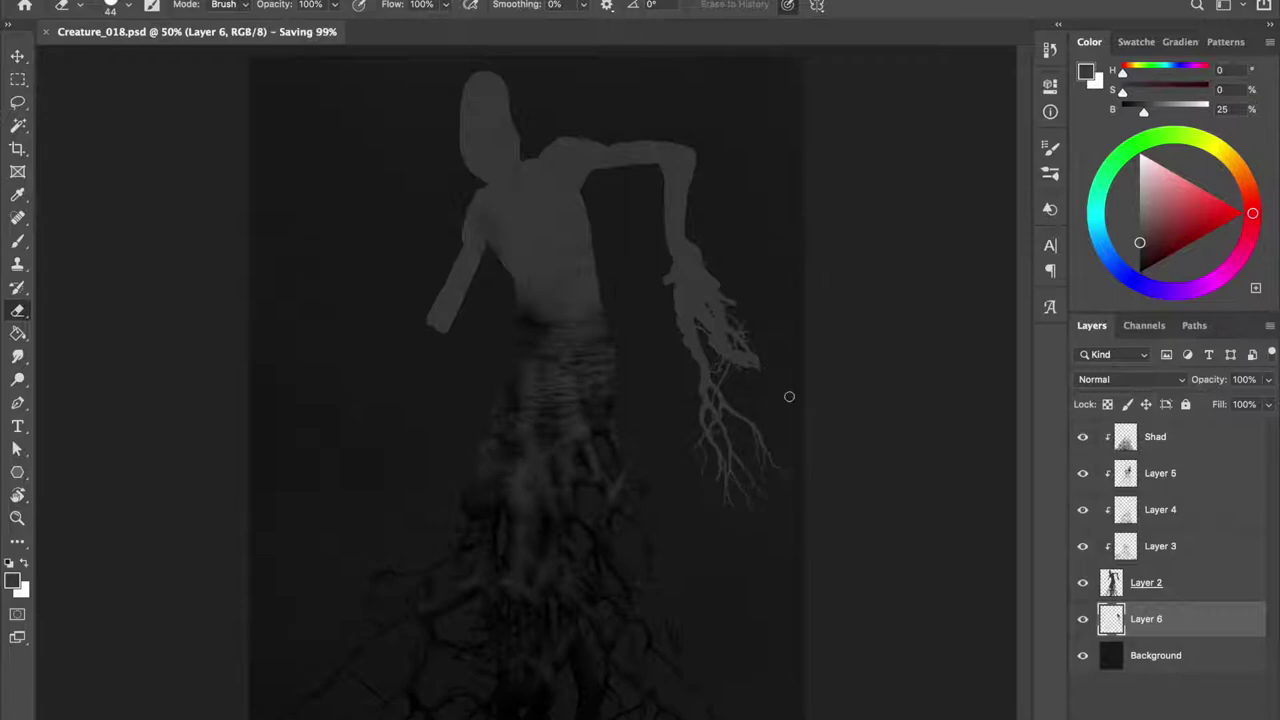
Select Layer 2 with the Brush tool and browse the brush presets.
click(1146, 582)
key(b)
right_click(312, 360)
scroll(760, 500, down, 1)
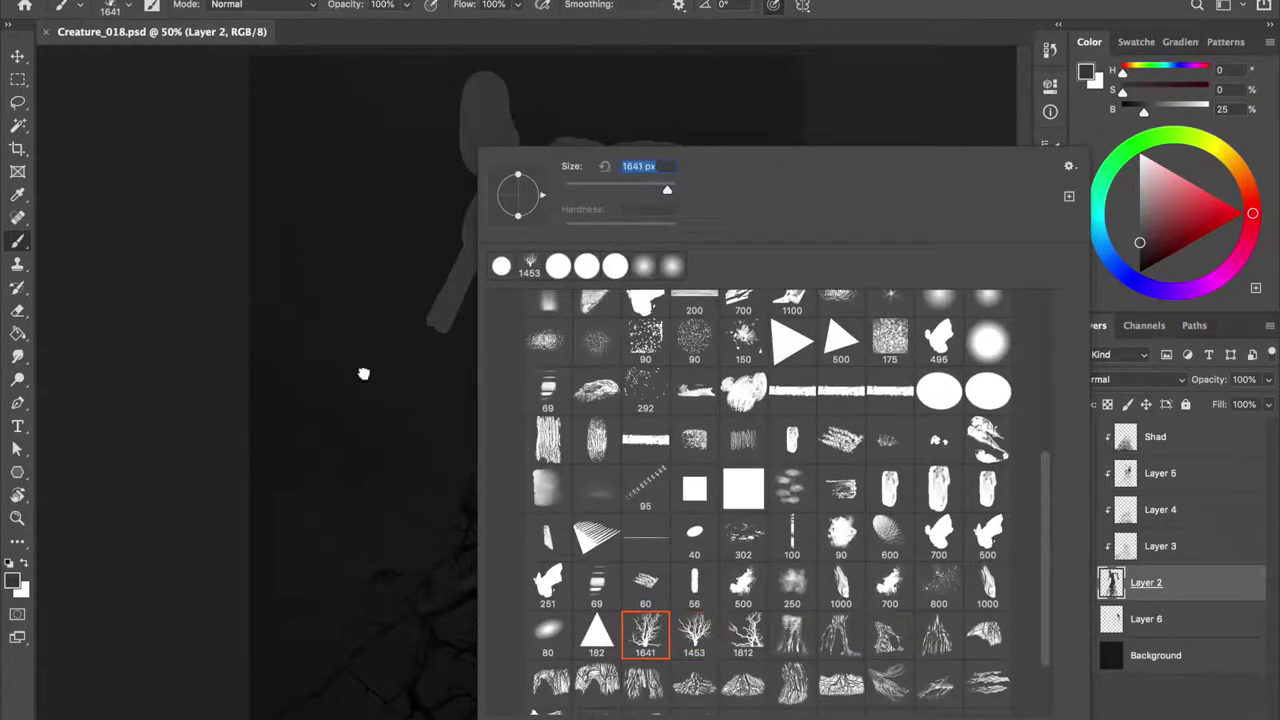
Stamp another tree brush onto new Layer 7, then pick a round brush.
double_click(743, 632)
key(ctrl+shift+alt+n)
click(555, 378)
right_click(565, 152)
double_click(630, 265)
Rotate the tree to about -144.5° and move it onto the left arm.
key(ctrl+t)
drag(229, 163, 887, 205)
mouse_move(659, 356)
mouse_down()
mouse_move(443, 506)
mouse_move(471, 389)
mouse_move(471, 403)
mouse_up()
key(Return)
Erase the tree's extra upper-left and lower-left branches with a larger eraser.
key(e)
key(bracketright)
key(bracketright)
key(bracketright)
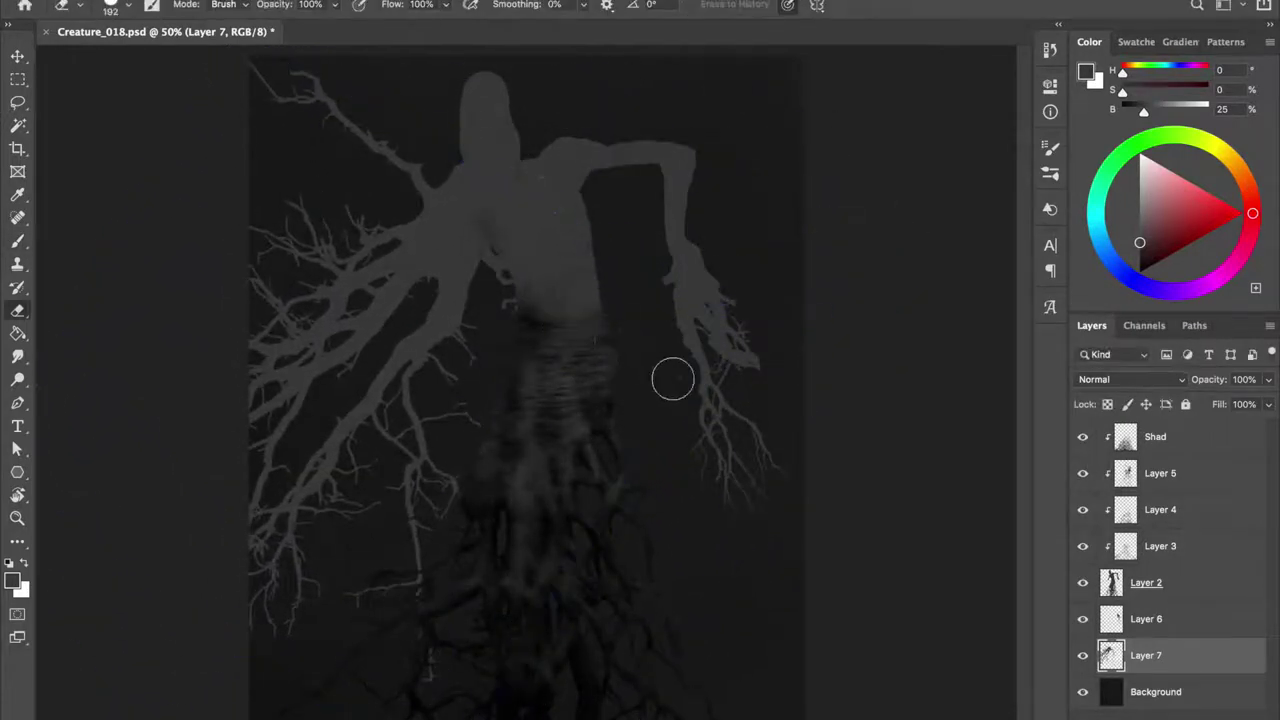
mouse_move(491, 163)
mouse_down()
mouse_move(307, 149)
mouse_move(337, 169)
mouse_move(391, 291)
mouse_move(446, 226)
mouse_move(257, 457)
mouse_move(253, 548)
mouse_up()
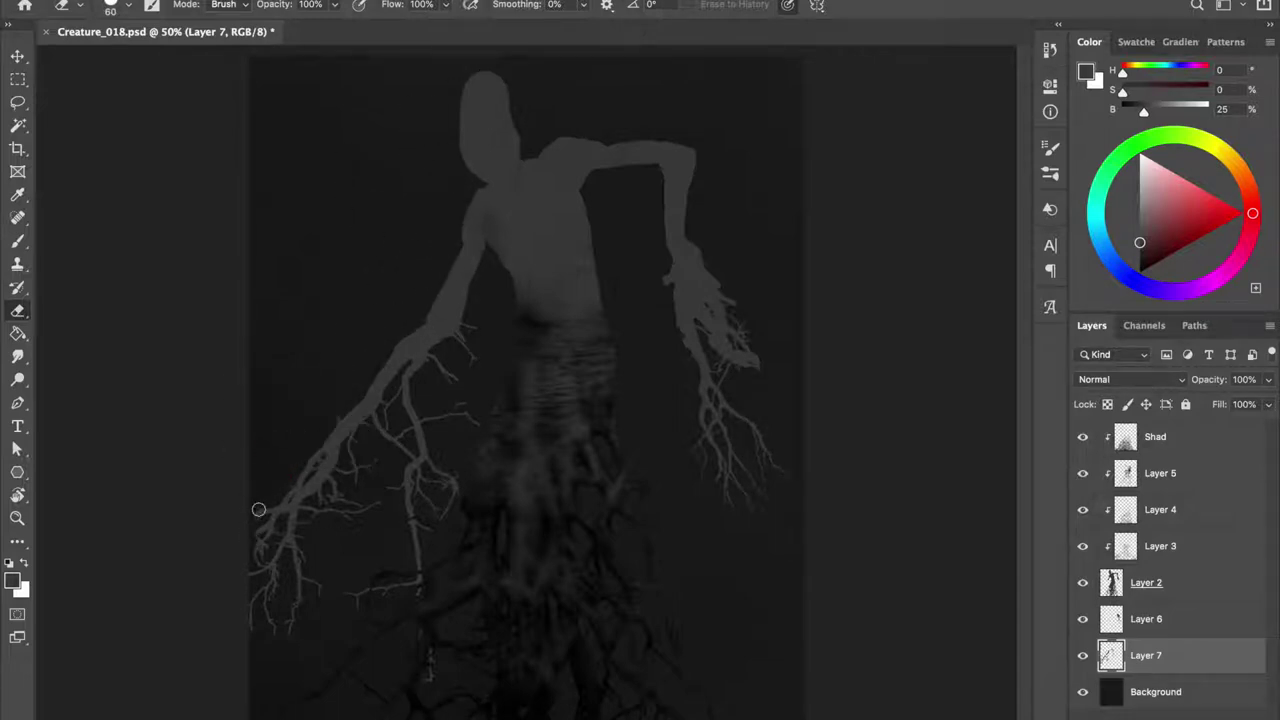
mouse_move(475, 424)
mouse_down()
mouse_move(365, 595)
mouse_move(421, 476)
mouse_move(403, 428)
mouse_up()
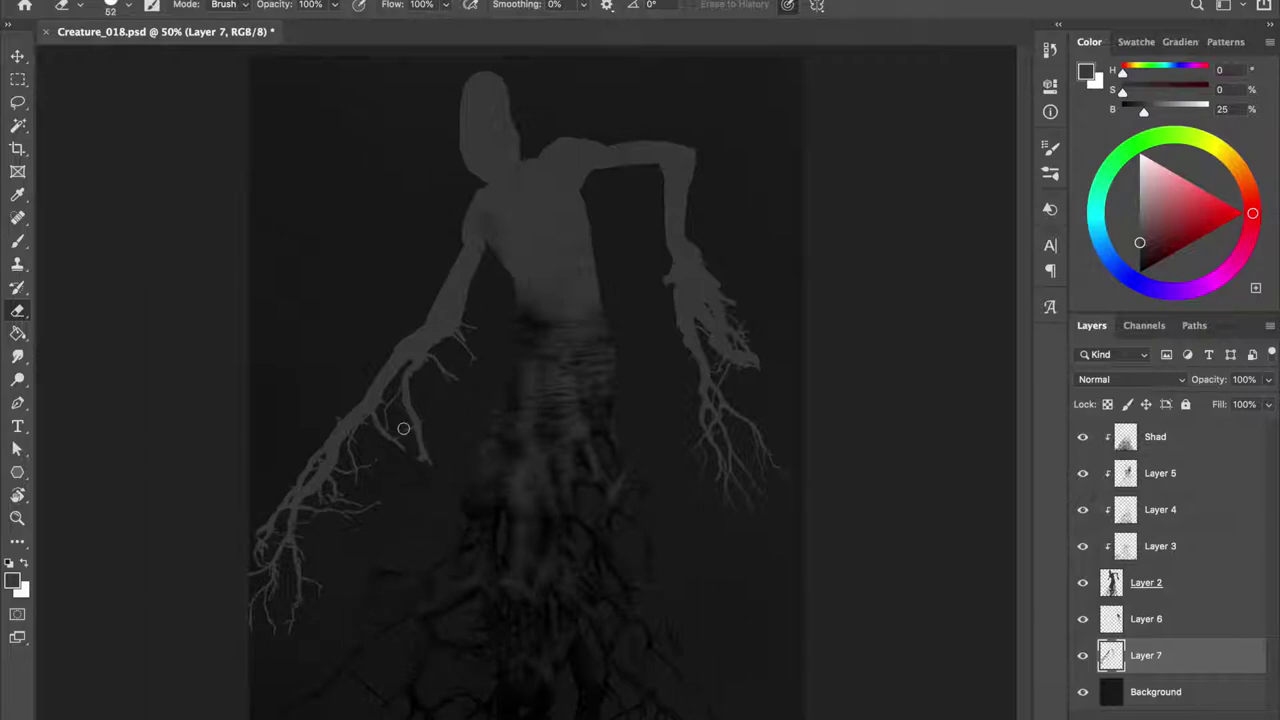
key(ctrl+shift+h)
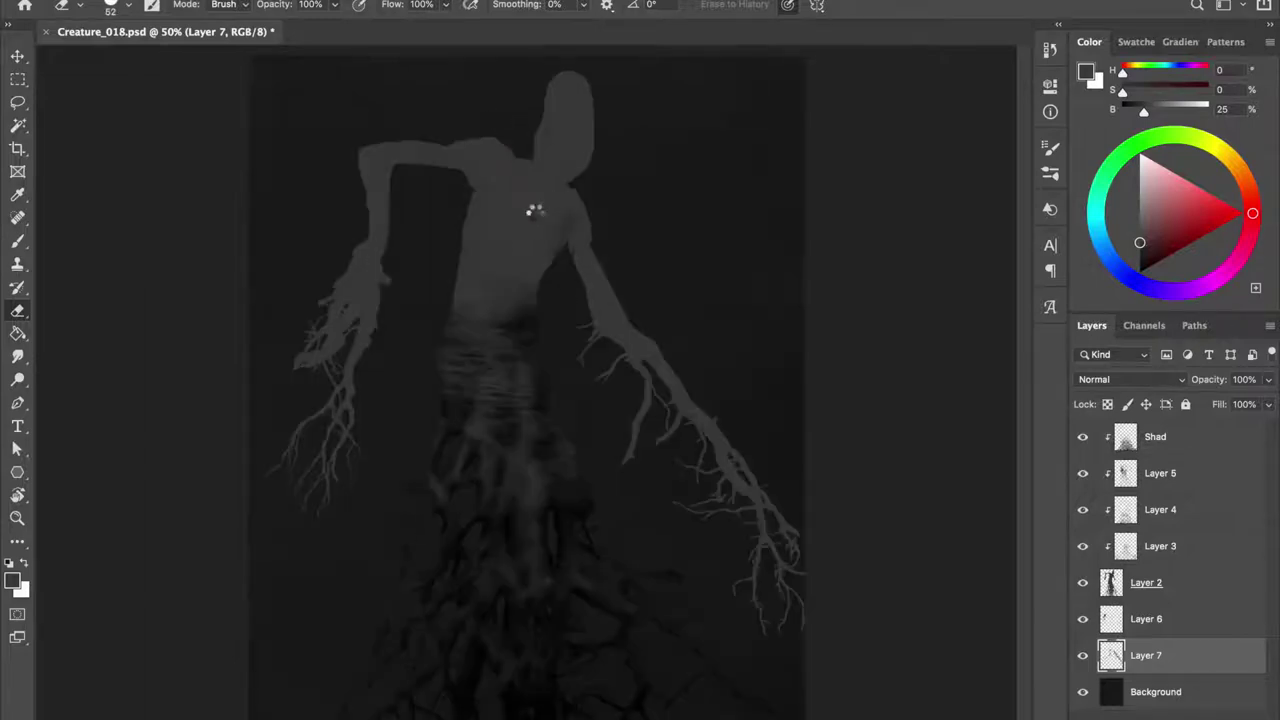
key(ctrl+shift+h)
Merge both root layers into Layer 2 and save.
key(alt+shift+bracketright)
key(alt+shift+bracketright)
key(ctrl+e)
key(ctrl+s)
Resize the brush, nudge the view down, and save again.
key(b)
scroll(580, 249, up, 1)
drag(580, 249, 563, 234)
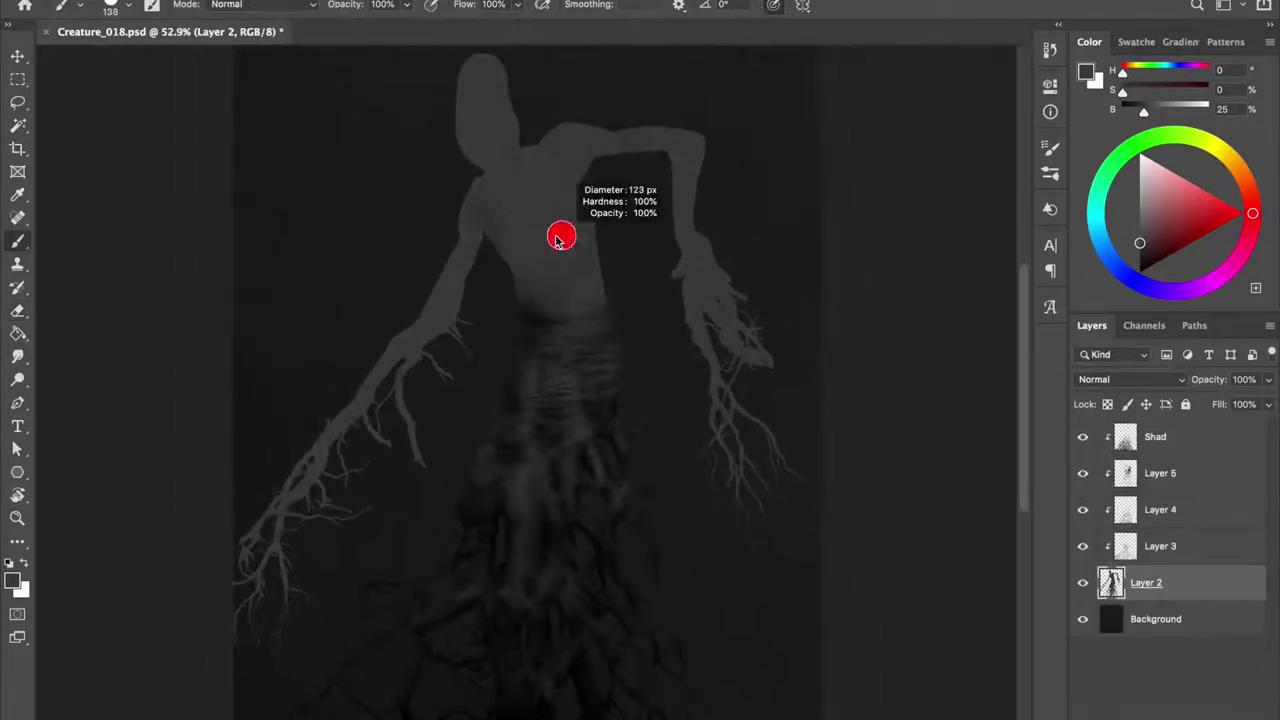
drag(527, 194, 531, 220)
key(e)
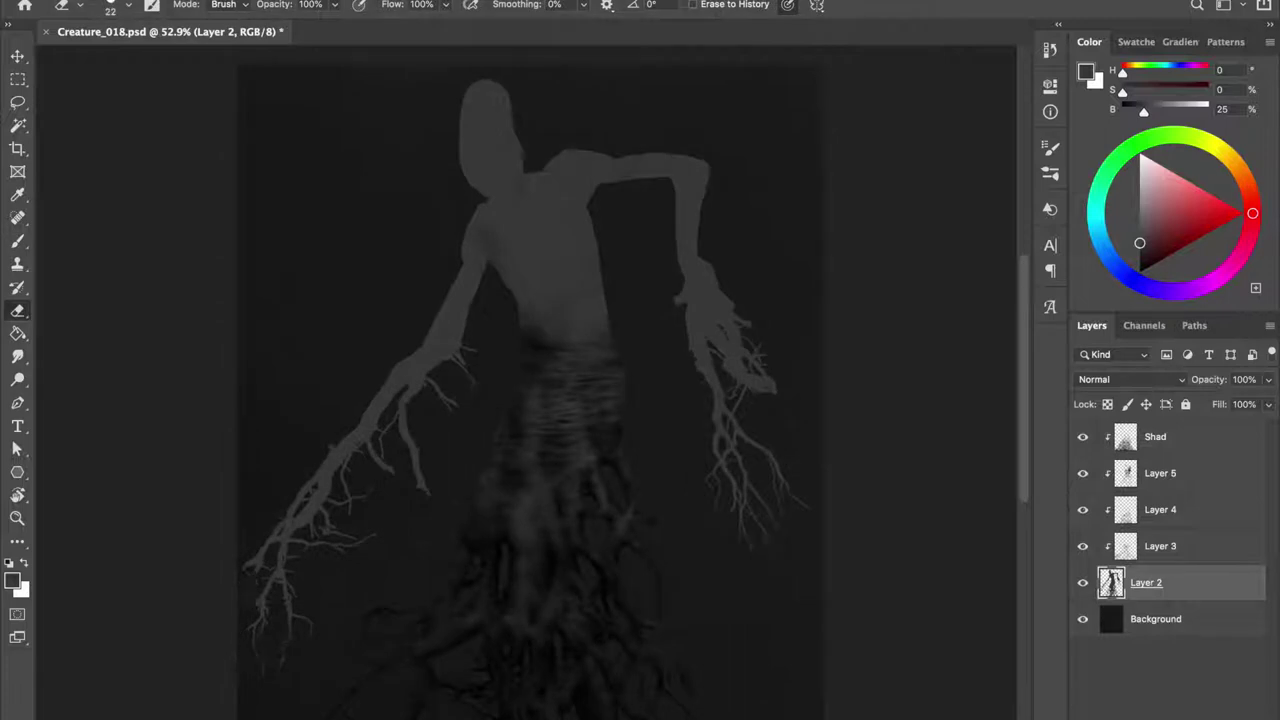
key(b)
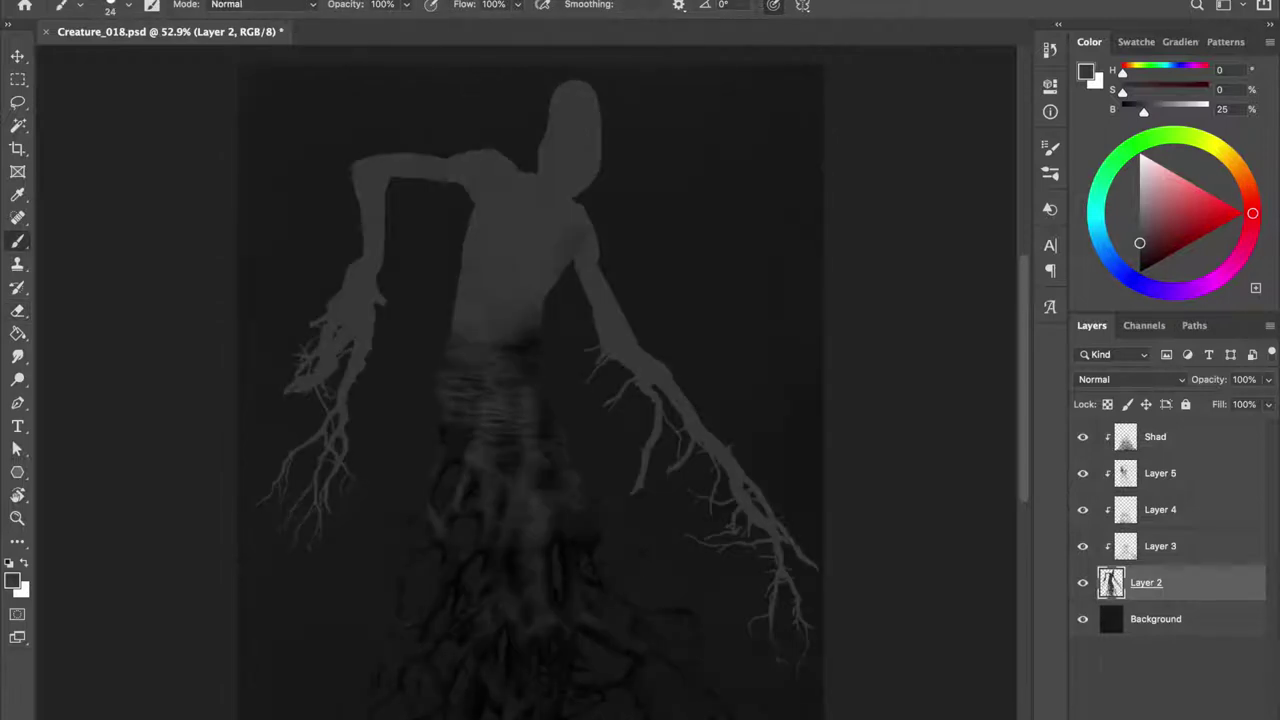
key(ctrl+s)
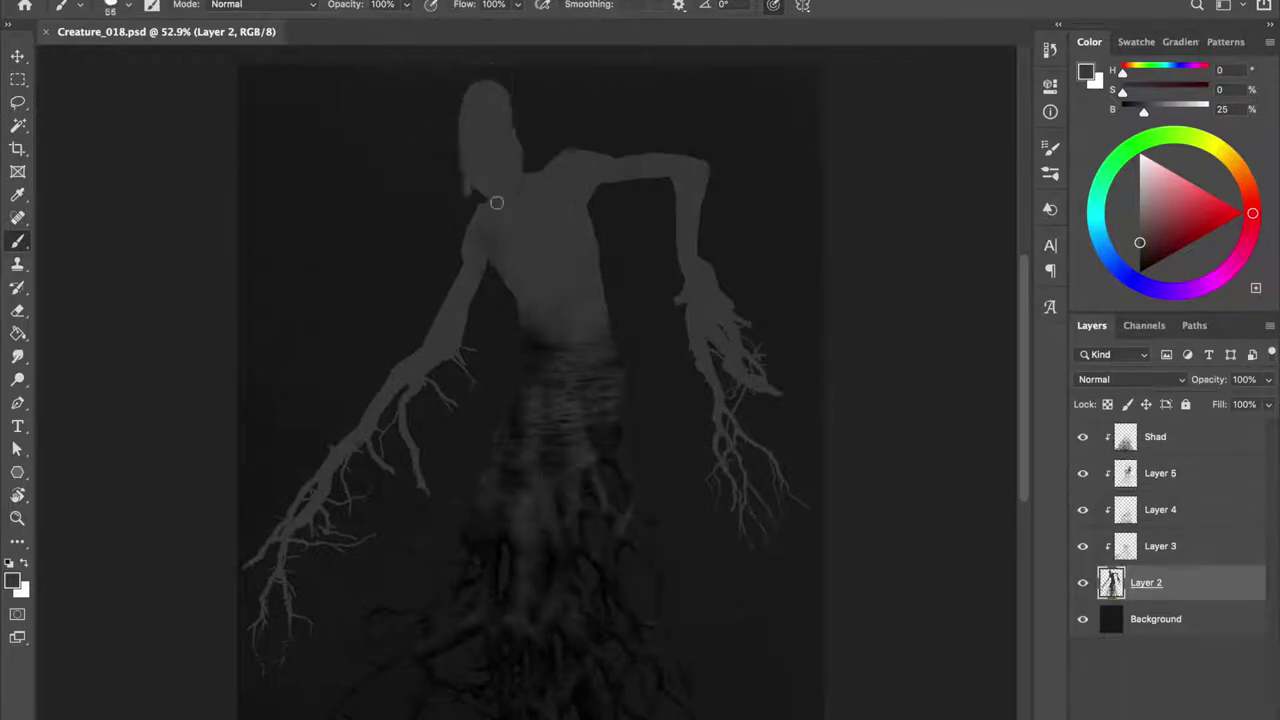
Switch to Layer 5 with a different, smaller black brush preset.
key(h)
key(alt+bracketright)
key(alt+bracketright)
key(alt+bracketright)
right_click(868, 442)
click(853, 422)
key(Return)
key(bracketleft)
key(bracketleft)
key(bracketleft)
Paint dark shadow over the hand, fingers, arm branches and shoulder edge.
drag(272, 514, 346, 441)
drag(330, 337, 371, 362)
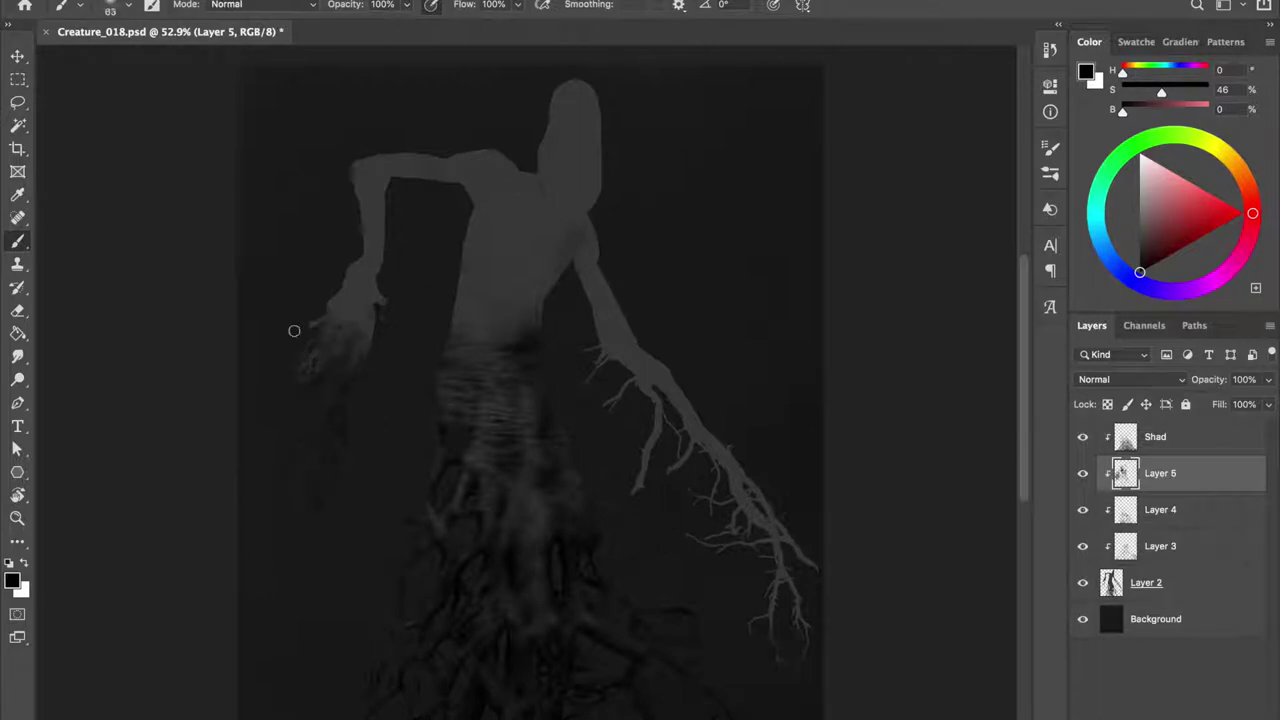
drag(367, 306, 374, 263)
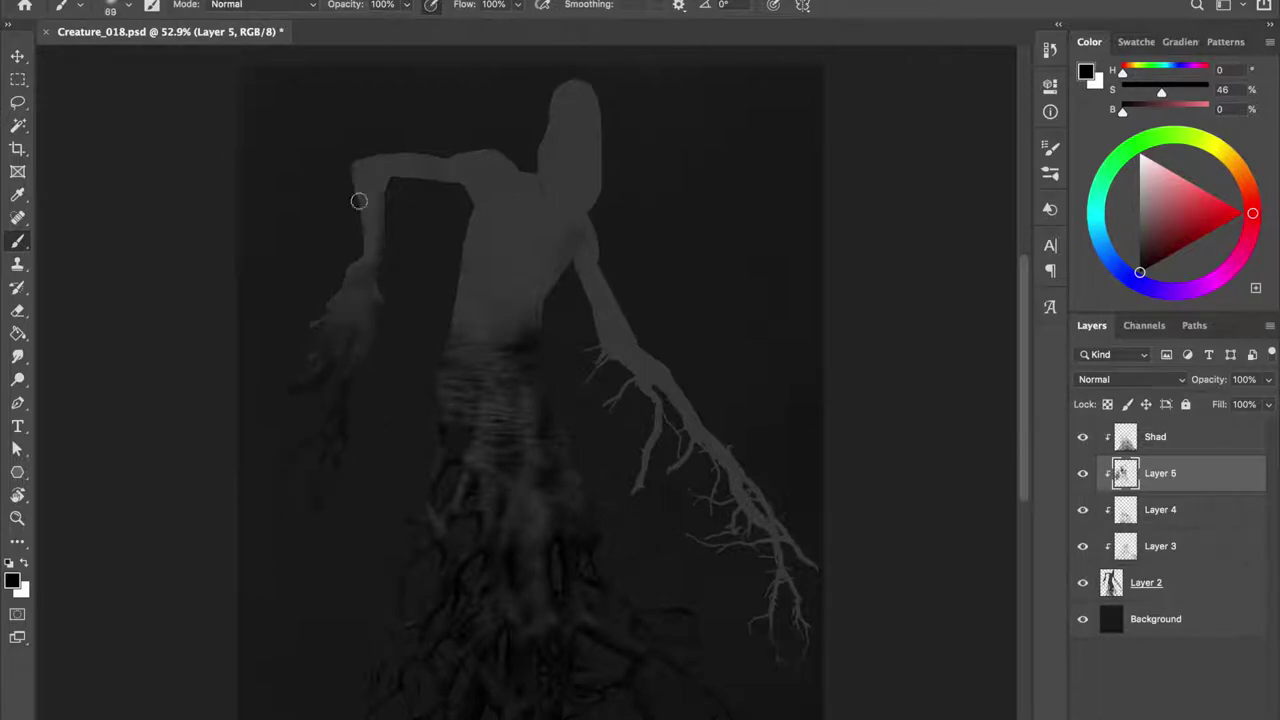
key(ctrl+shift+h)
mouse_move(504, 277)
mouse_down()
mouse_move(466, 363)
mouse_move(410, 420)
mouse_move(395, 470)
mouse_move(305, 549)
mouse_move(290, 630)
mouse_move(340, 455)
mouse_move(380, 420)
mouse_move(397, 422)
mouse_move(315, 483)
mouse_move(341, 537)
mouse_up()
drag(474, 223, 386, 459)
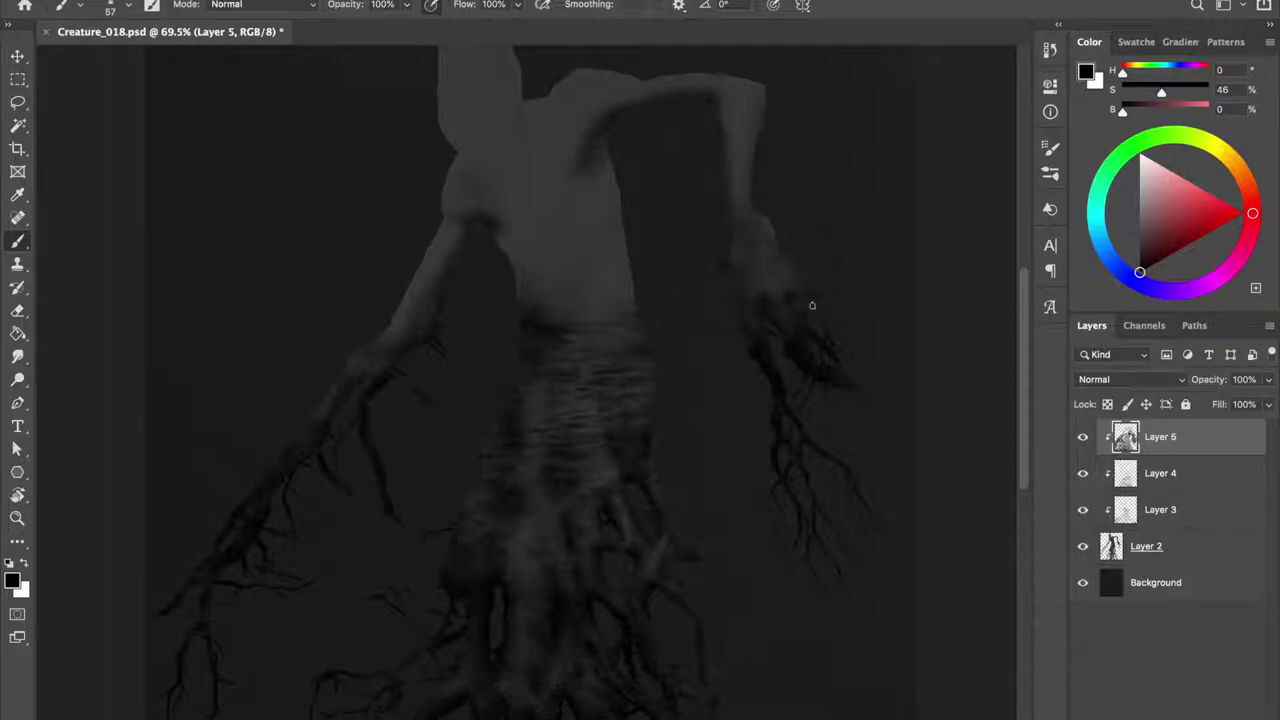
Shrink the brush to 28, check the mirrored view, and save.
right_click(814, 347)
key(Return)
key(ctrl+shift+h)
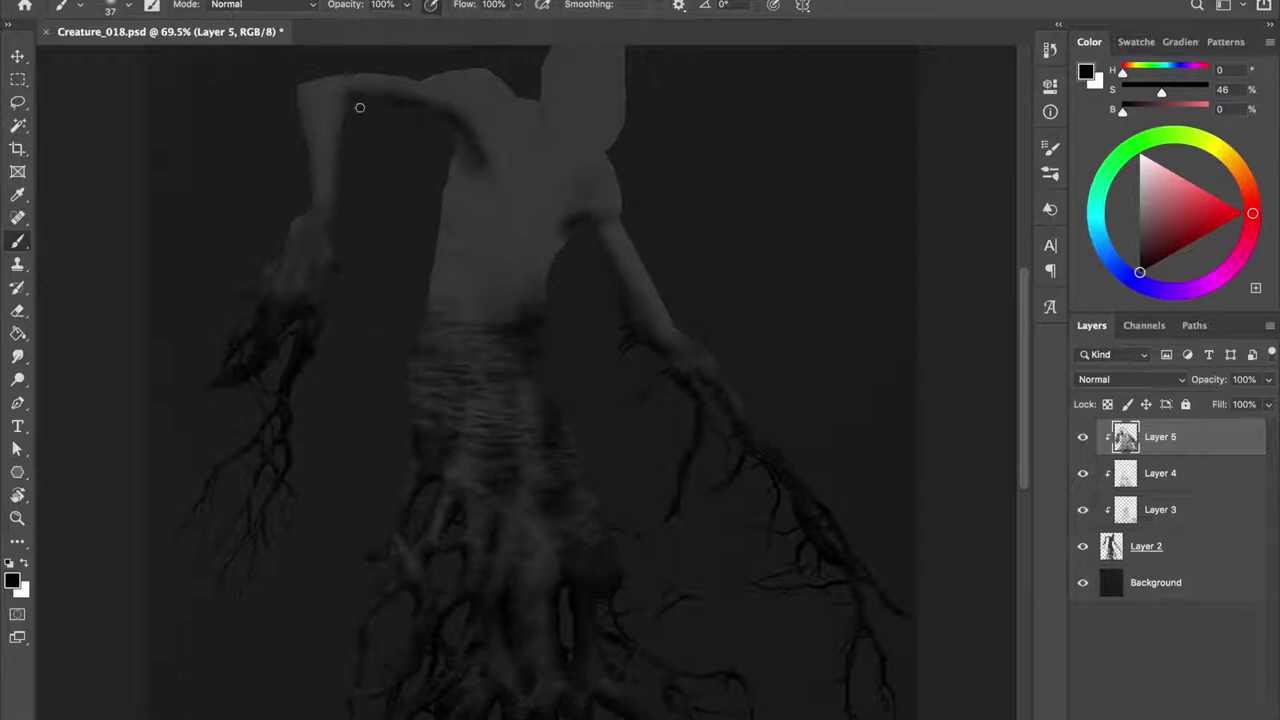
drag(337, 277, 314, 266)
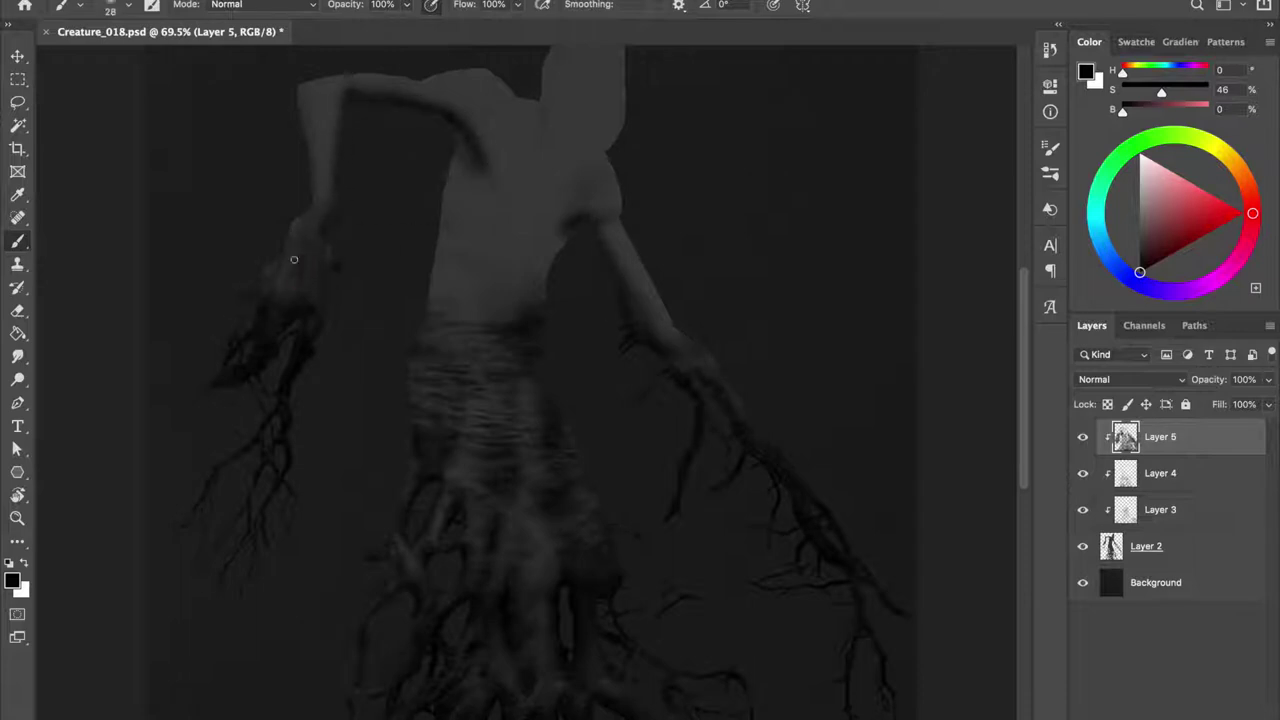
key(ctrl+s)
scroll(290, 100, down, 1)
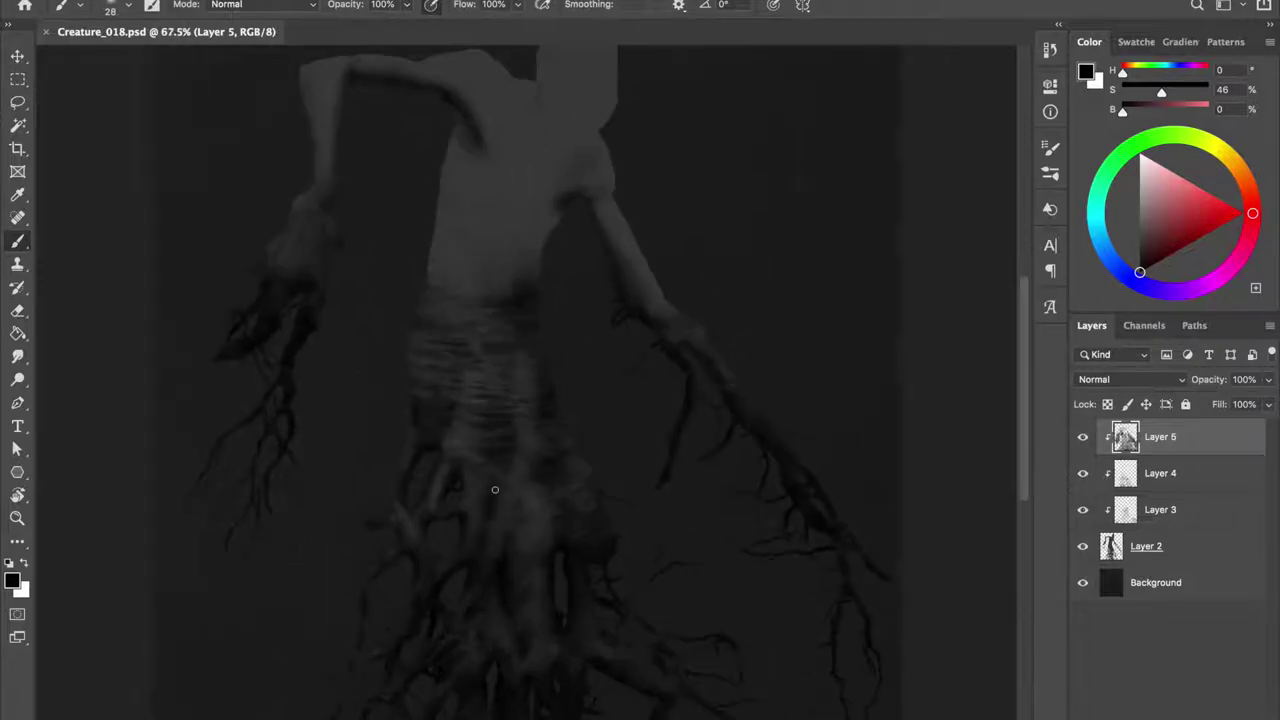
key(ctrl+shift+h)
key(ctrl+s)
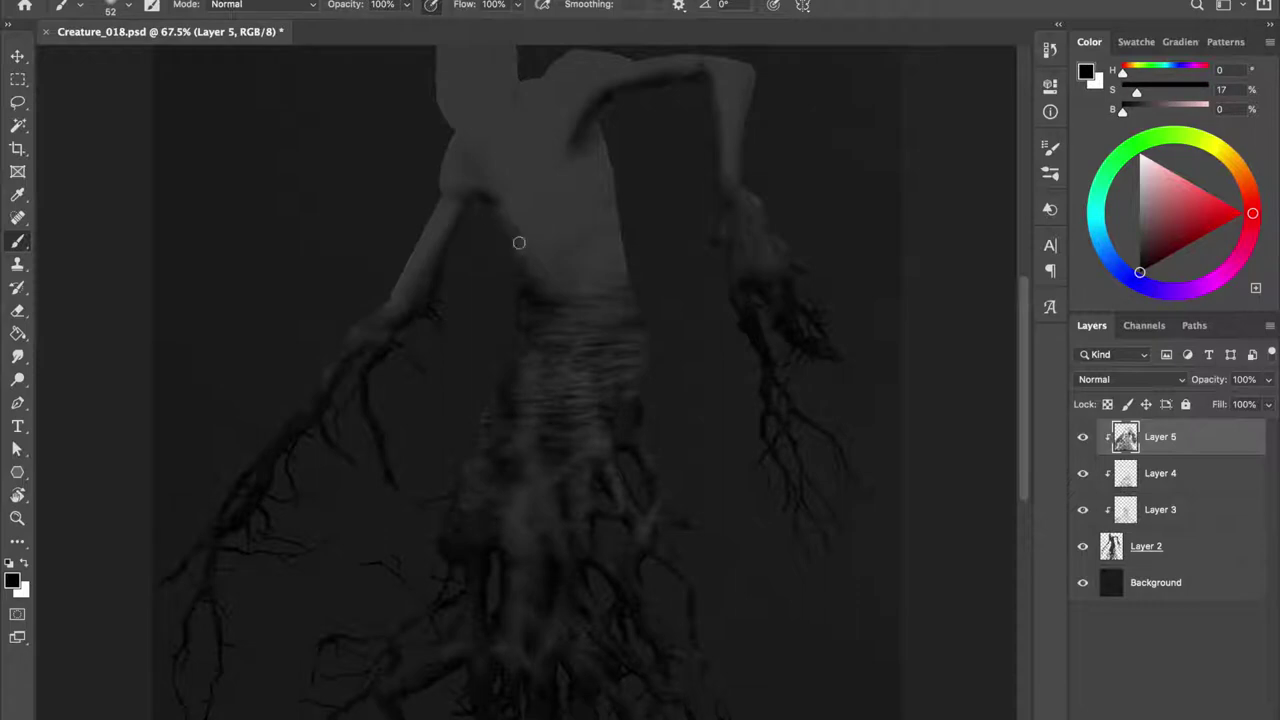
Dab light grey shading on the chest, then reset the colour to black.
drag(489, 195, 543, 183)
alt+click(523, 135)
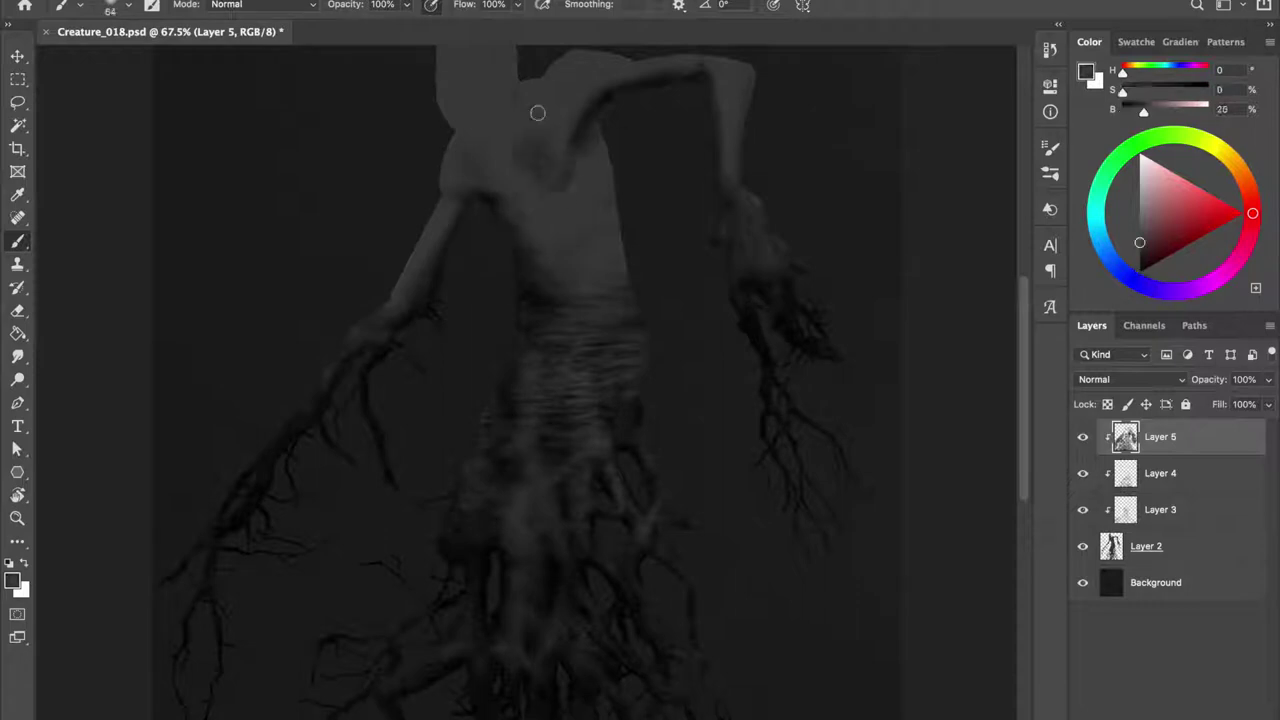
key(d)
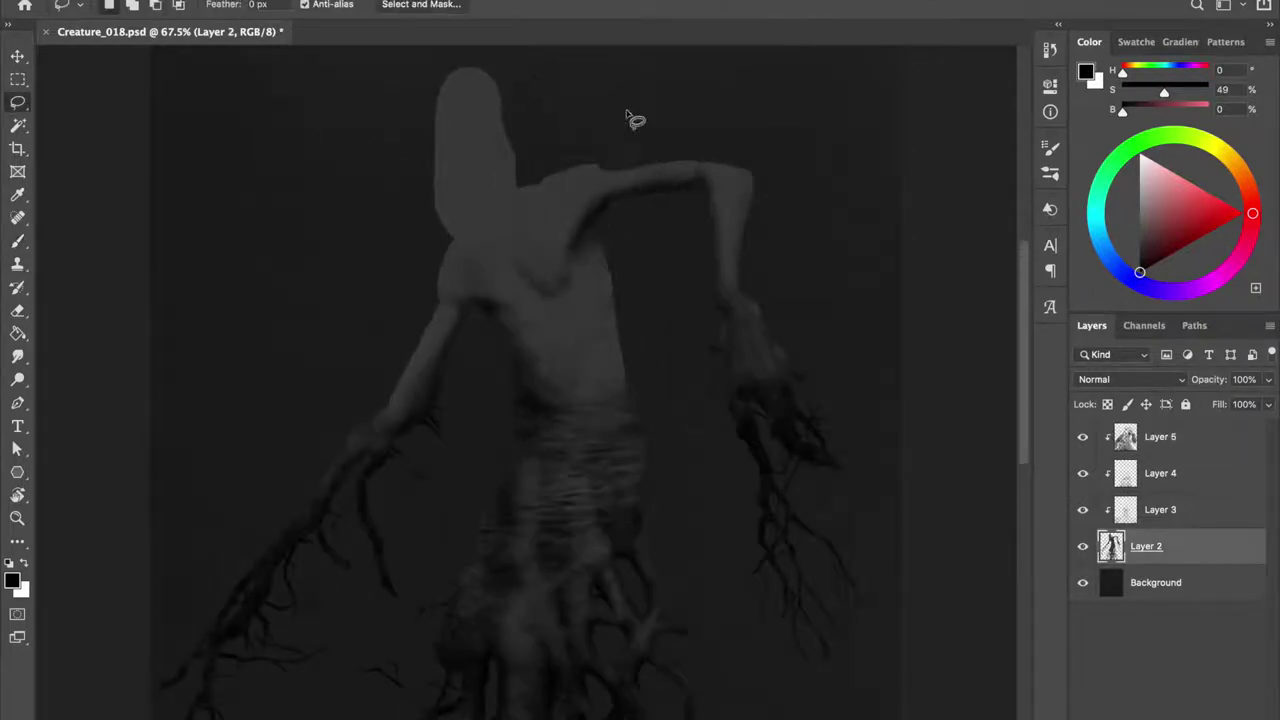
Paint dark shading on the torso and neck, keeping the neck stroke after undo/redo.
drag(476, 136, 452, 141)
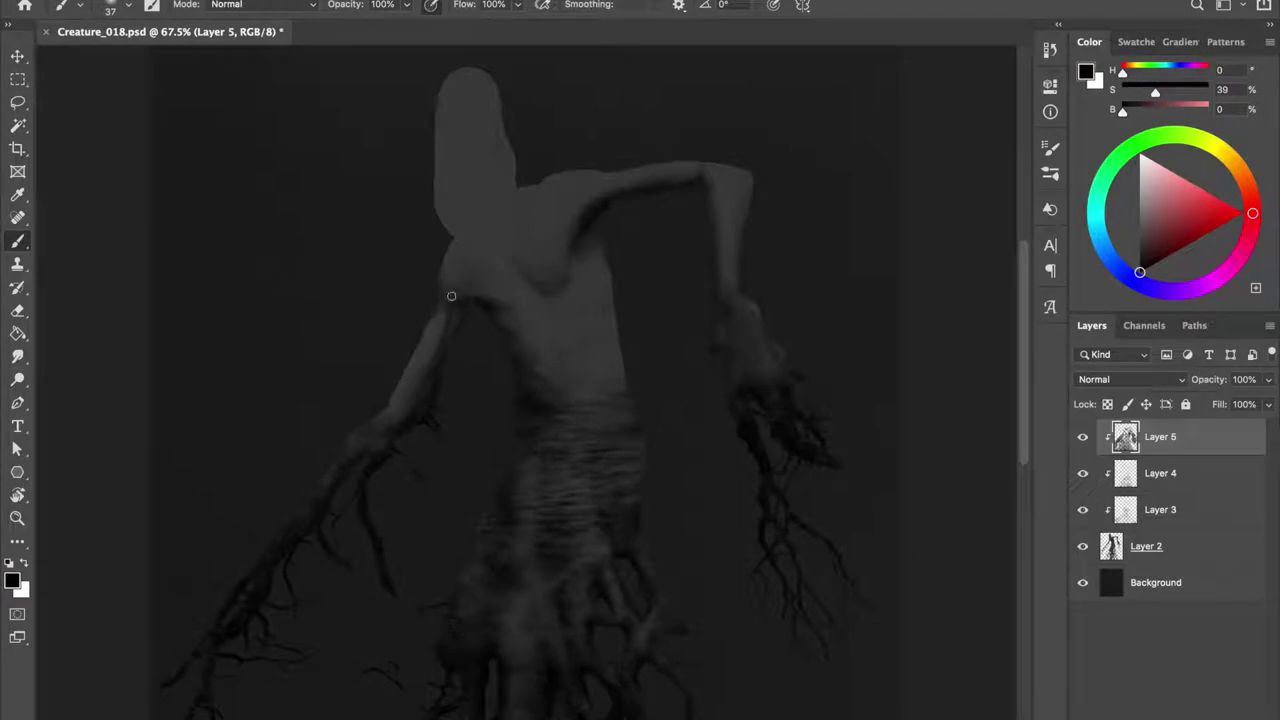
key(ctrl+s)
click(641, 414)
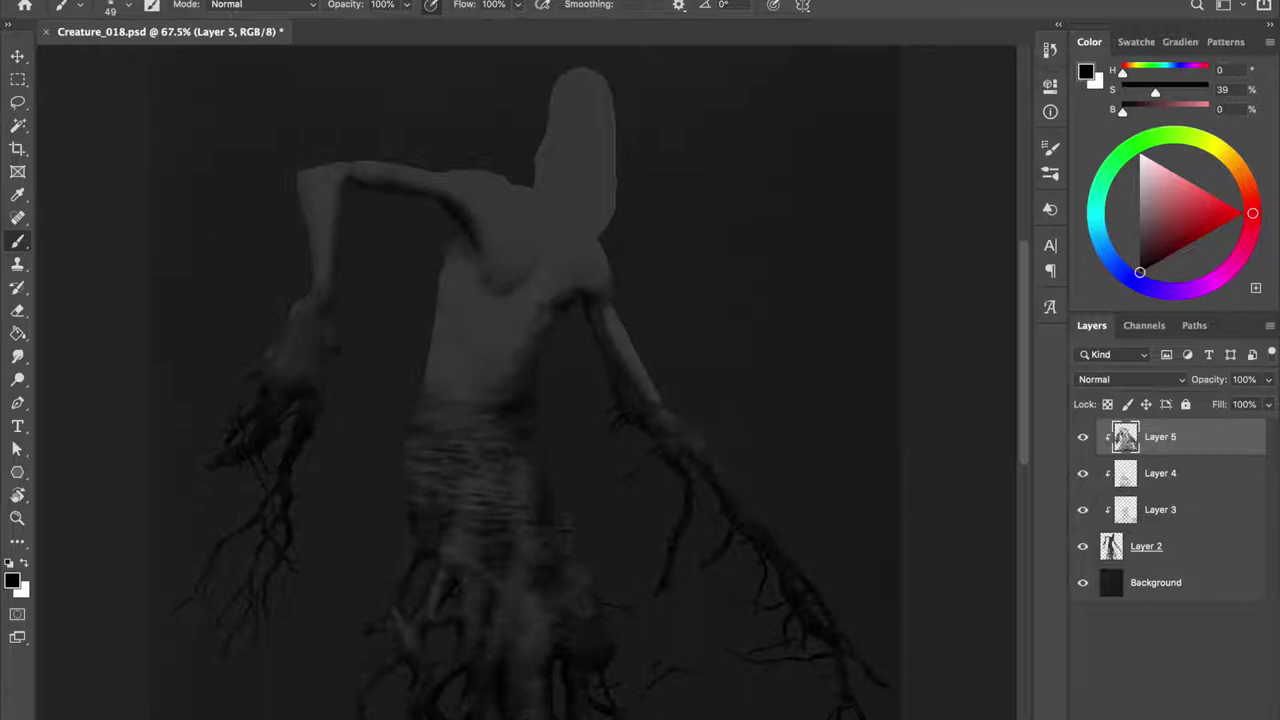
key(ctrl+z)
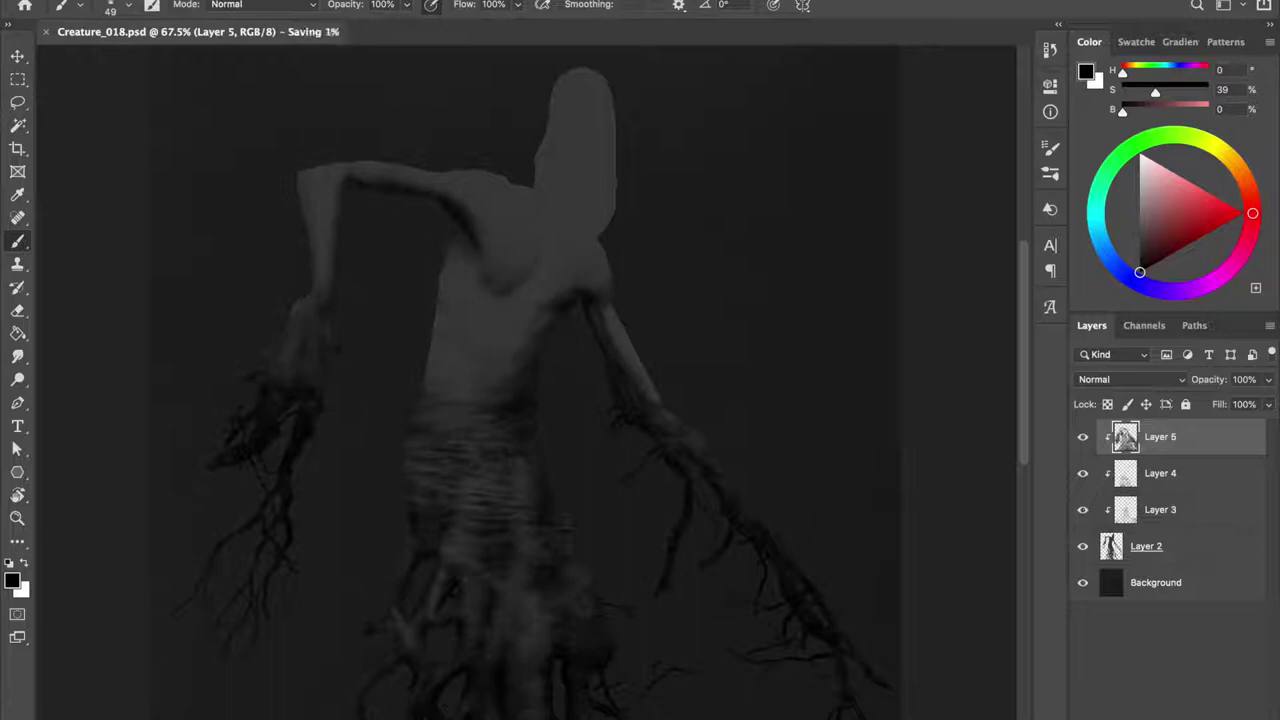
key(ctrl+shift+z)
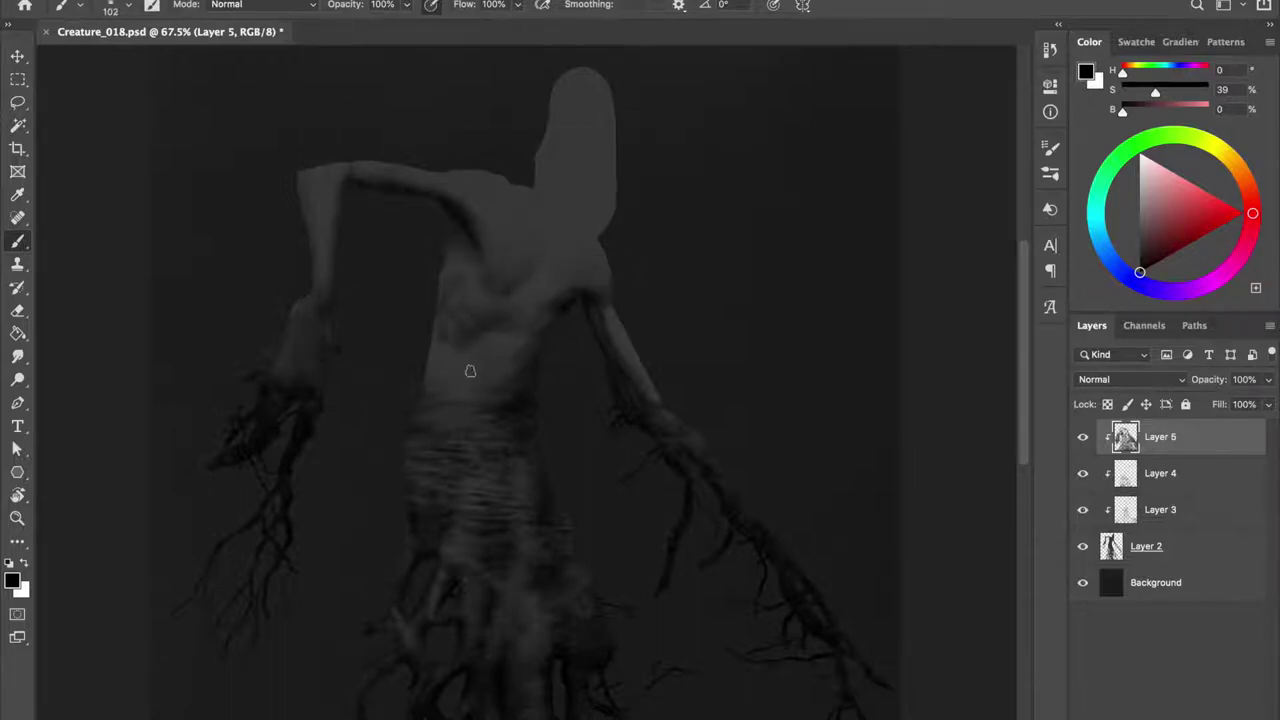
Flip the canvas to check the figure while resizing the brush.
key(ctrl+shift+h)
key(bracketleft)
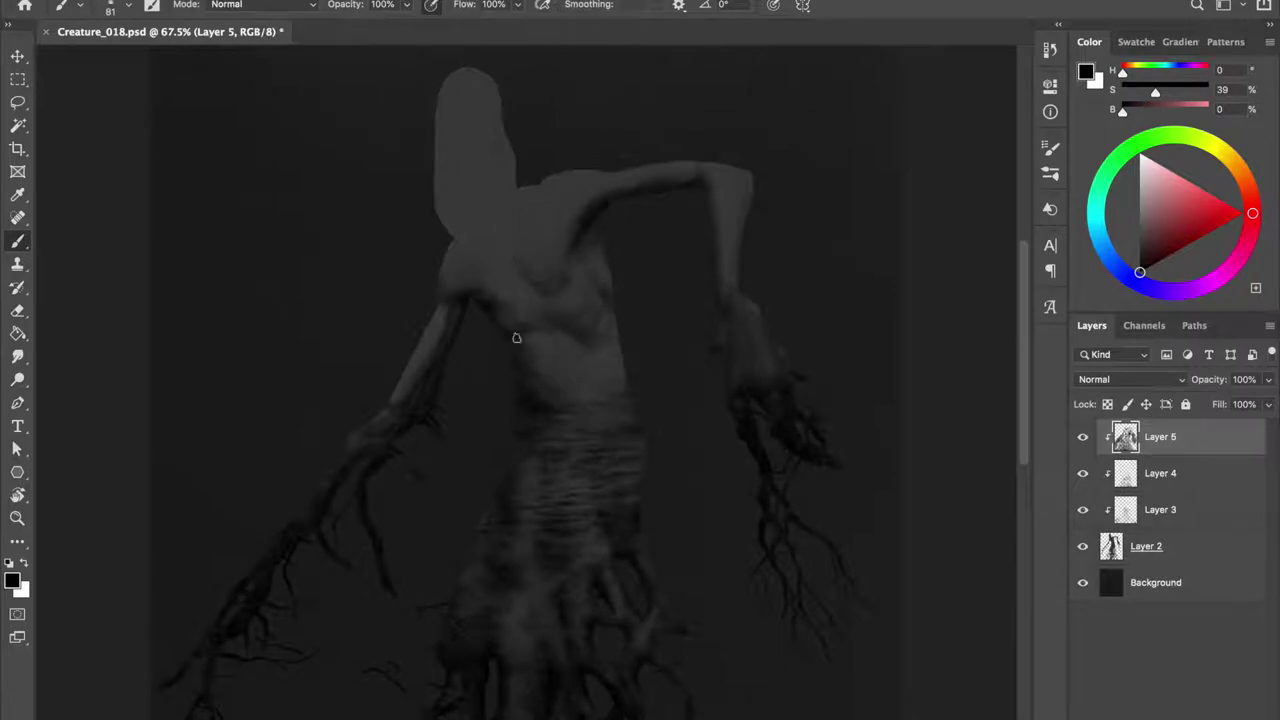
key(bracketright)
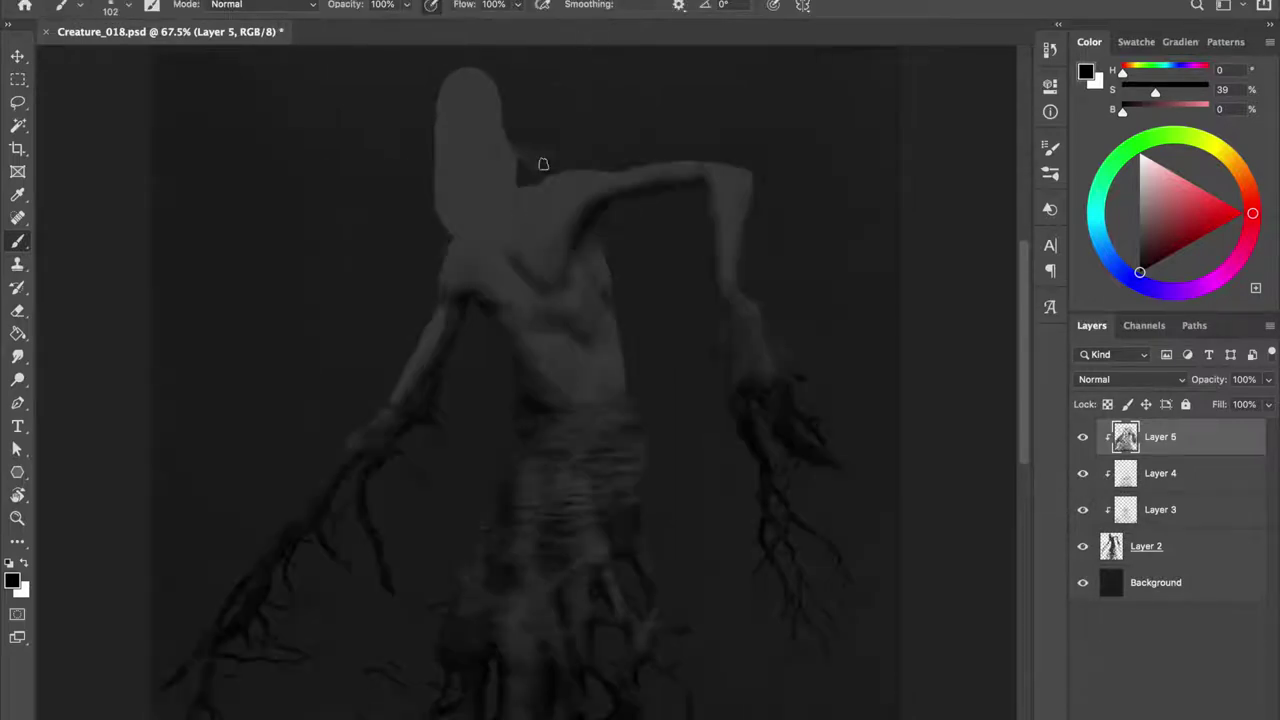
key(ctrl+shift+h)
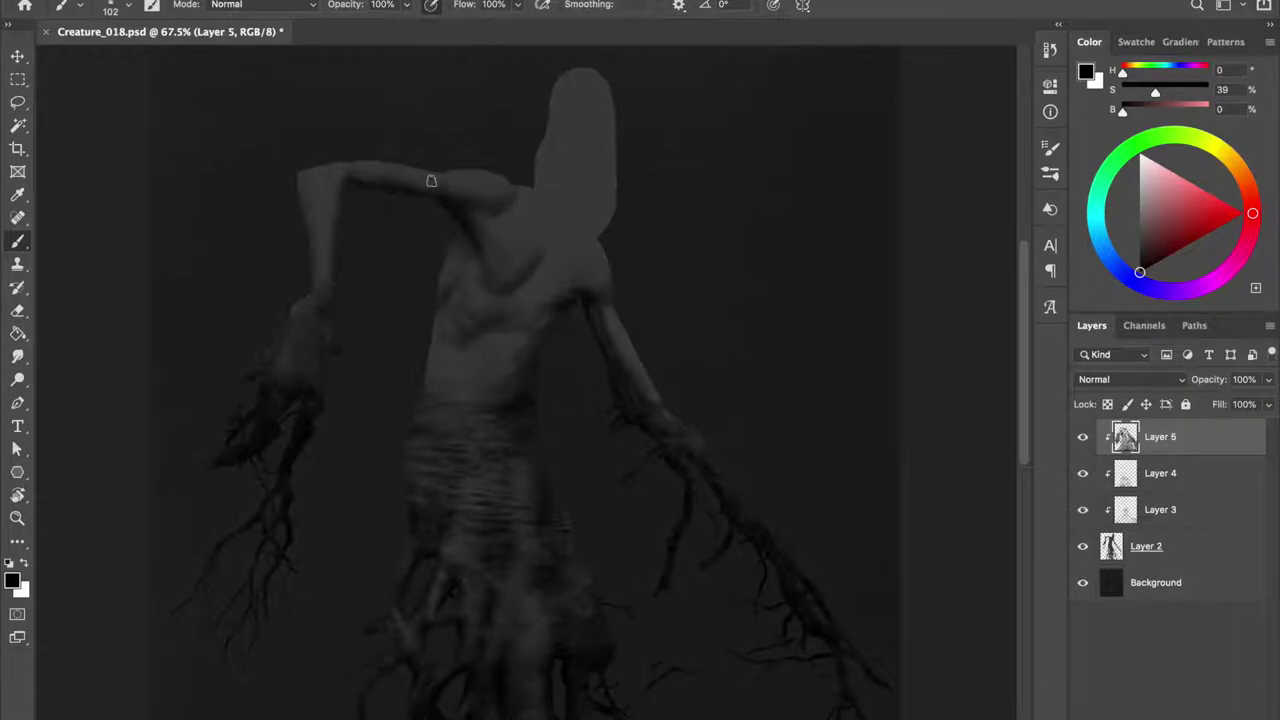
key(ctrl+shift+h)
key(ctrl+shift+h)
key(bracketleft)
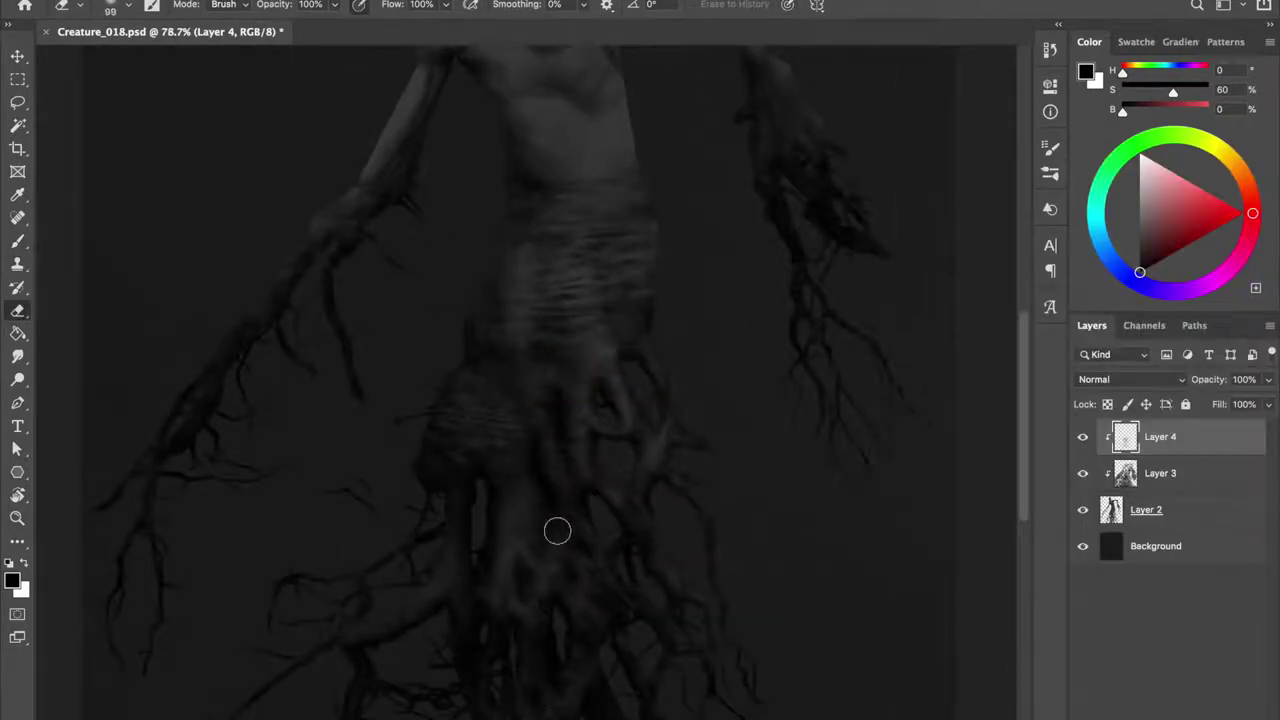
Toggle Layer 4 to compare the shading, then sample the dark grey skin tone.
click(1082, 437)
click(1082, 437)
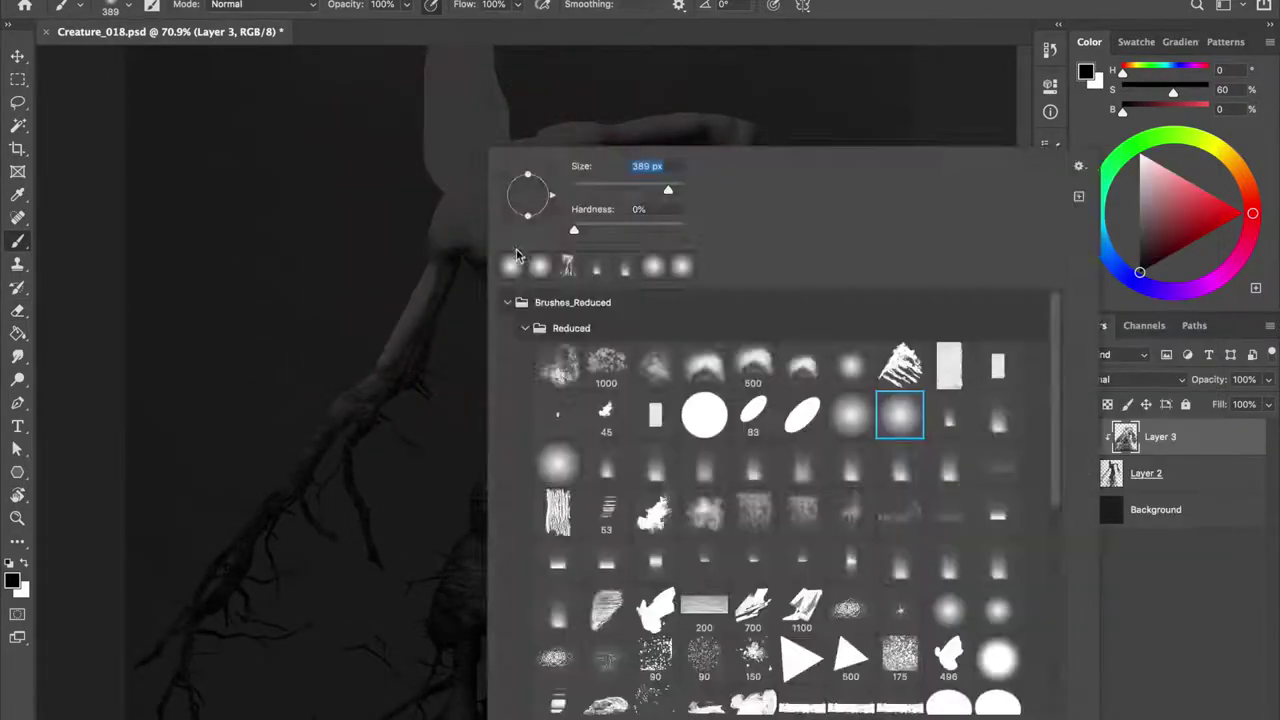
double_click(511, 264)
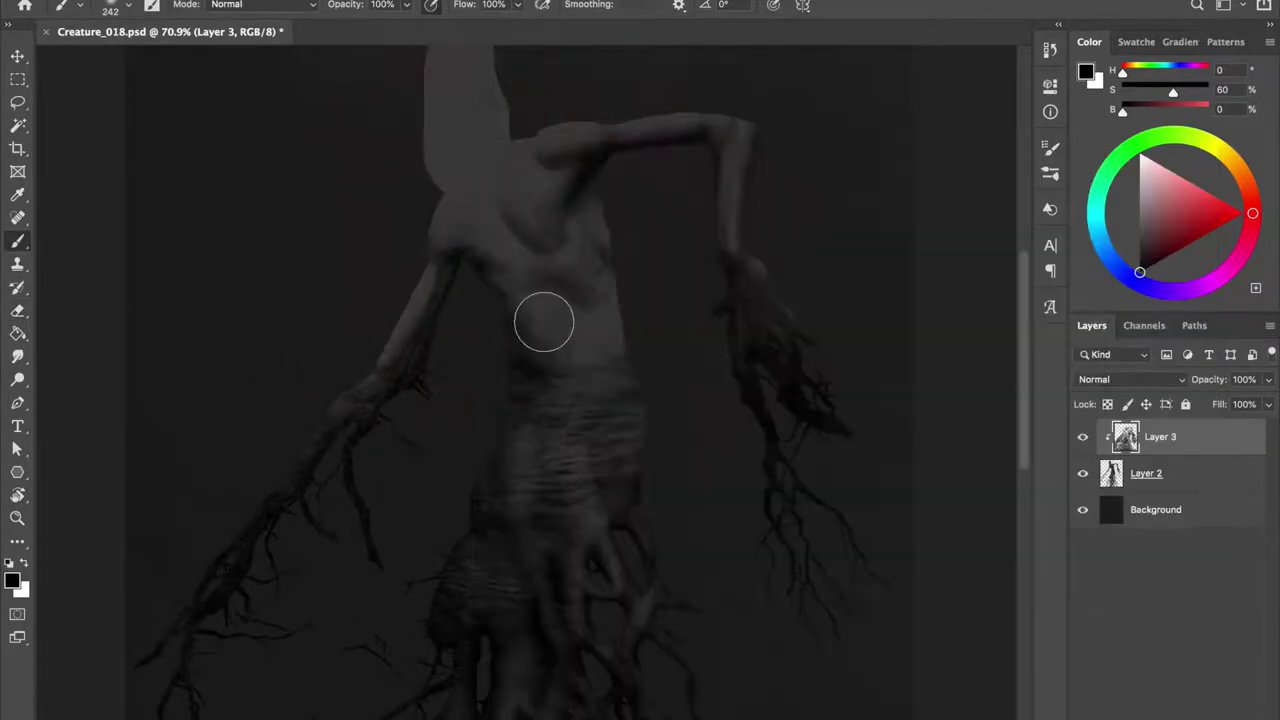
scroll(600, 380, up, 2)
alt+click(555, 350)
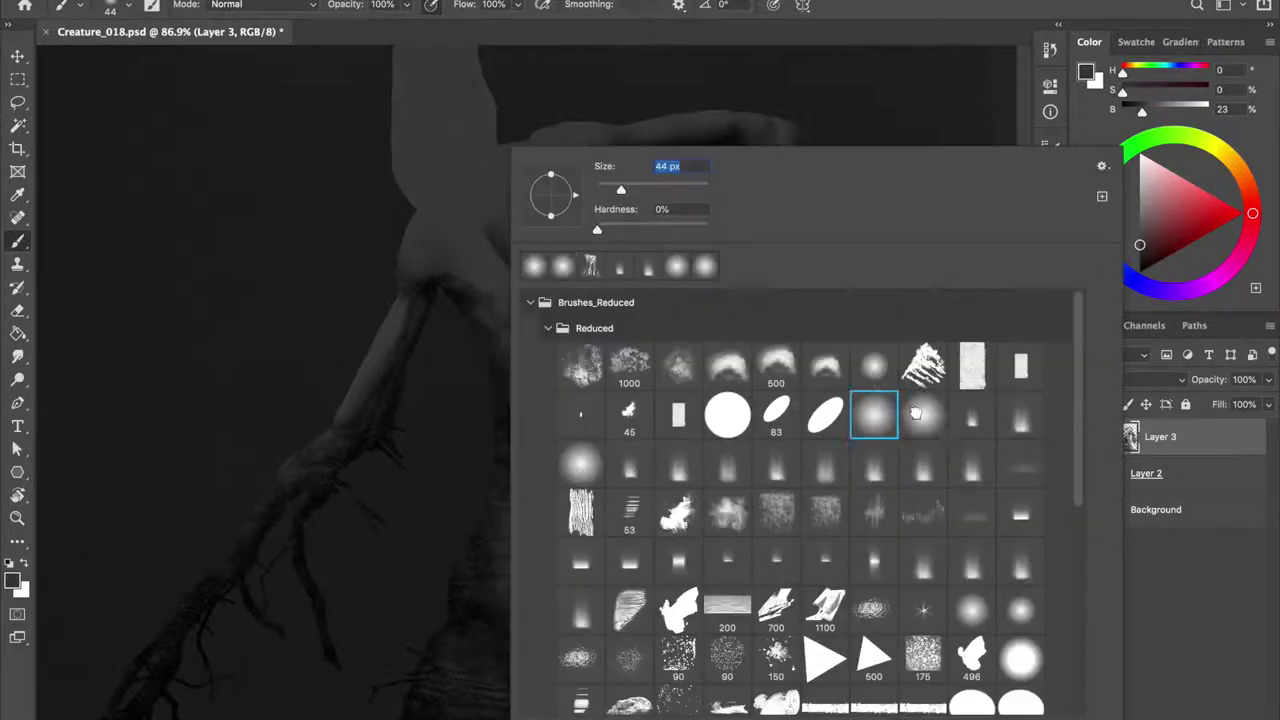
Shrink the brush slightly and sample the dark grey from the torso.
right_click(526, 376)
key(Escape)
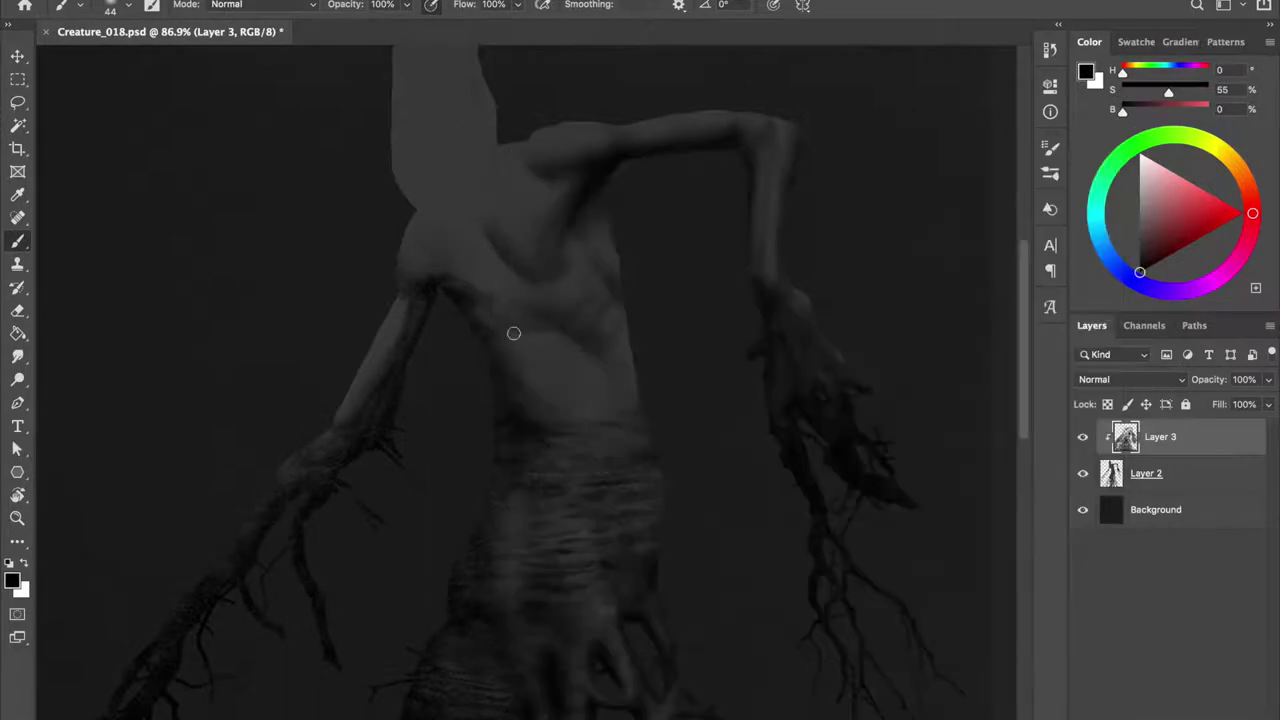
right_click(586, 390)
key(Escape)
drag(580, 400, 571, 403)
alt+click(571, 403)
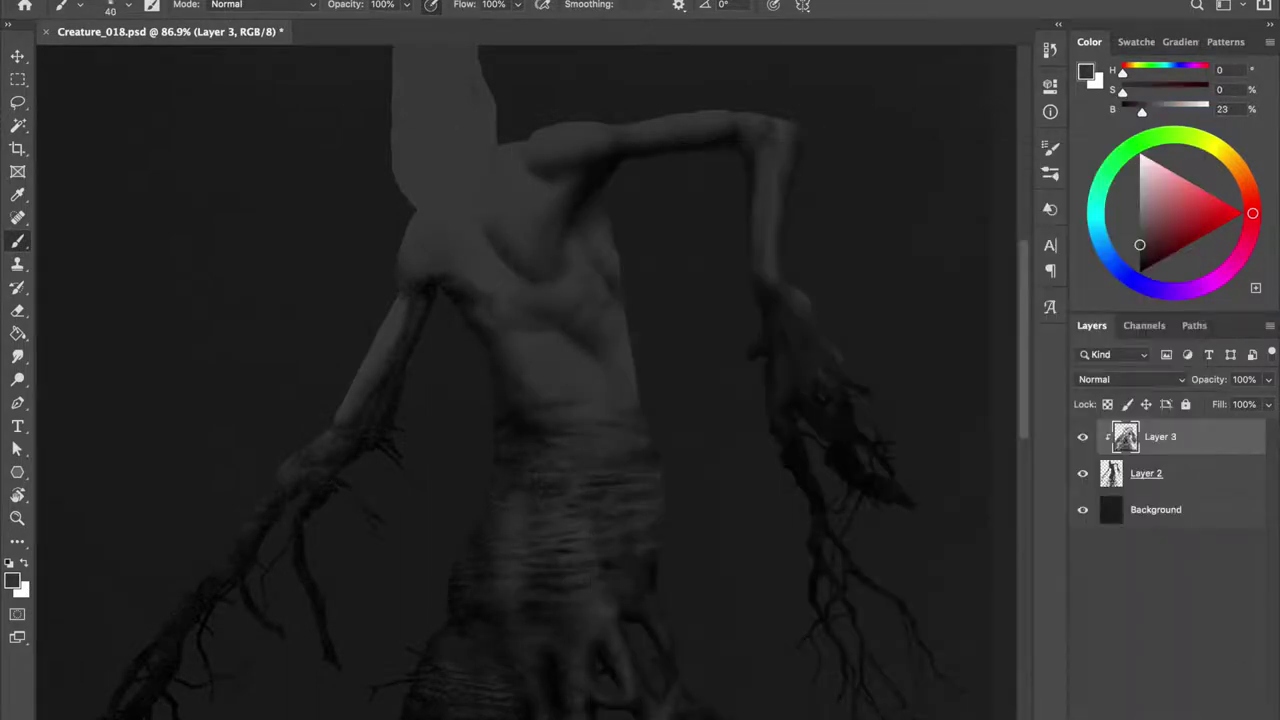
drag(538, 150, 546, 203)
Resize the brush, switch the paint colour to black, and save.
right_click(546, 203)
key(Escape)
drag(631, 364, 622, 365)
right_click(774, 206)
key(Escape)
drag(774, 206, 771, 200)
key(ctrl+s)
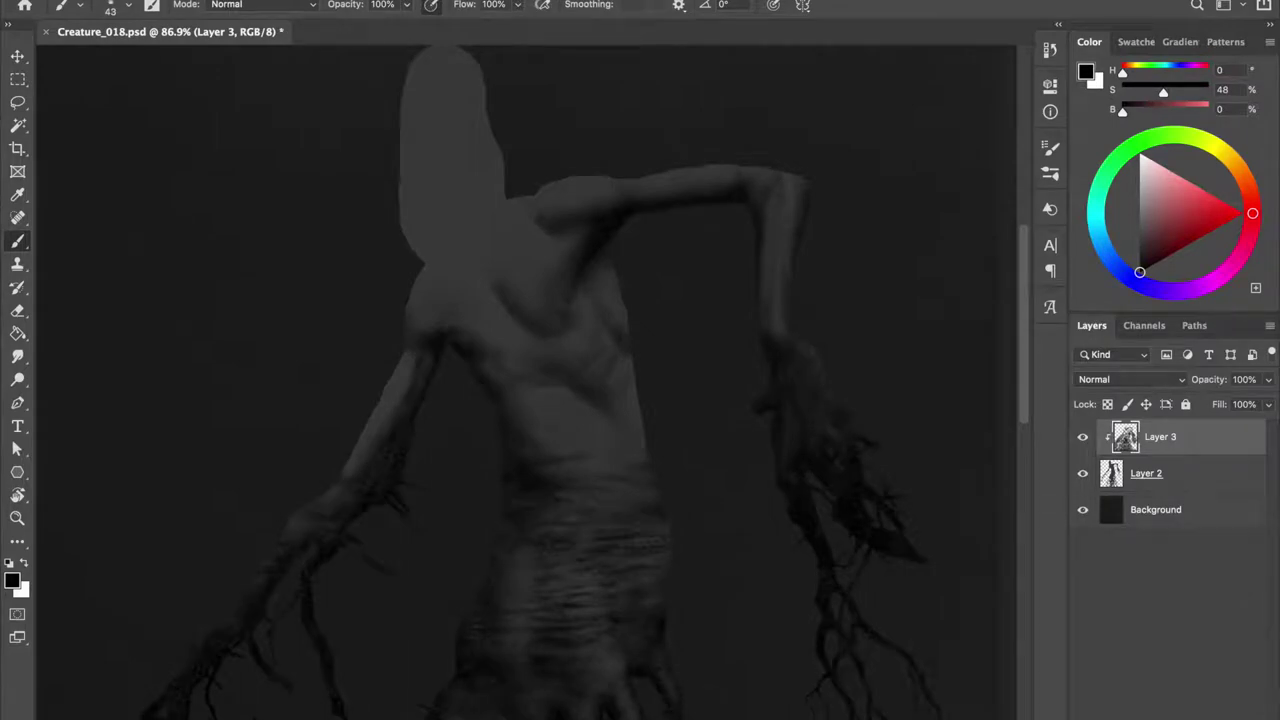
Sample the body's dark grey, enlarge the brush, and return to black.
alt+click(472, 310)
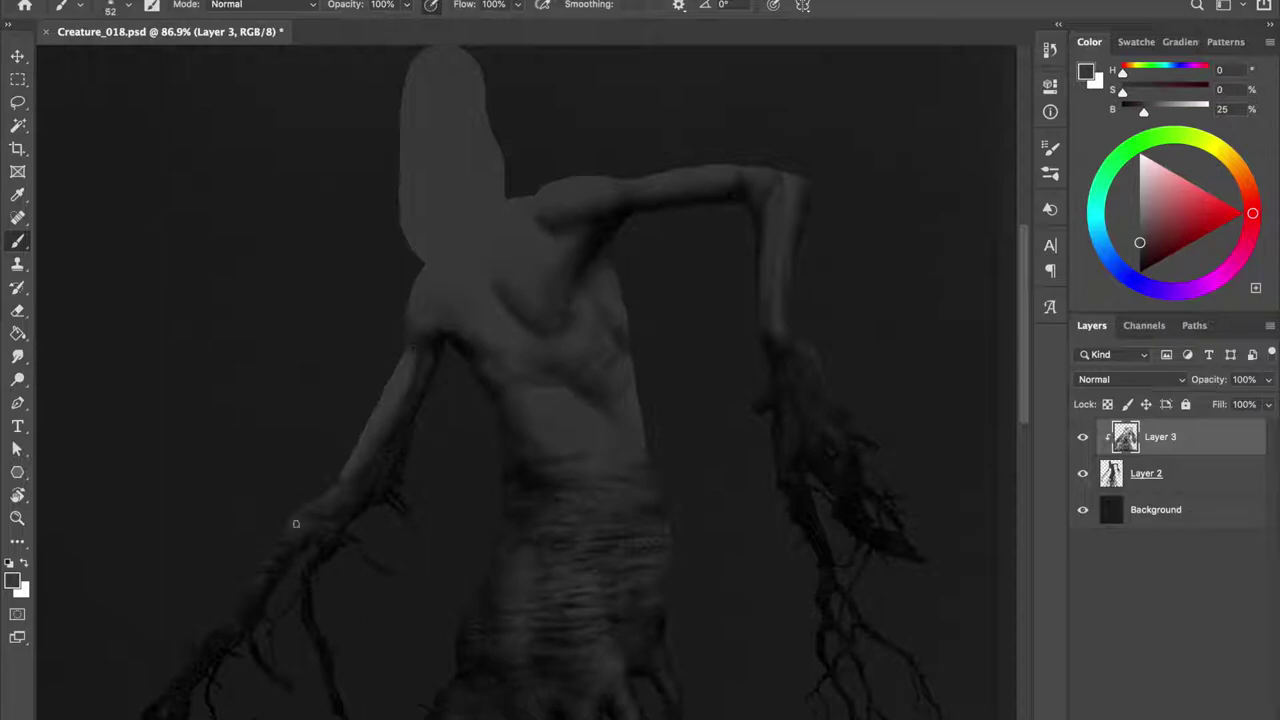
right_click(414, 157)
key(Escape)
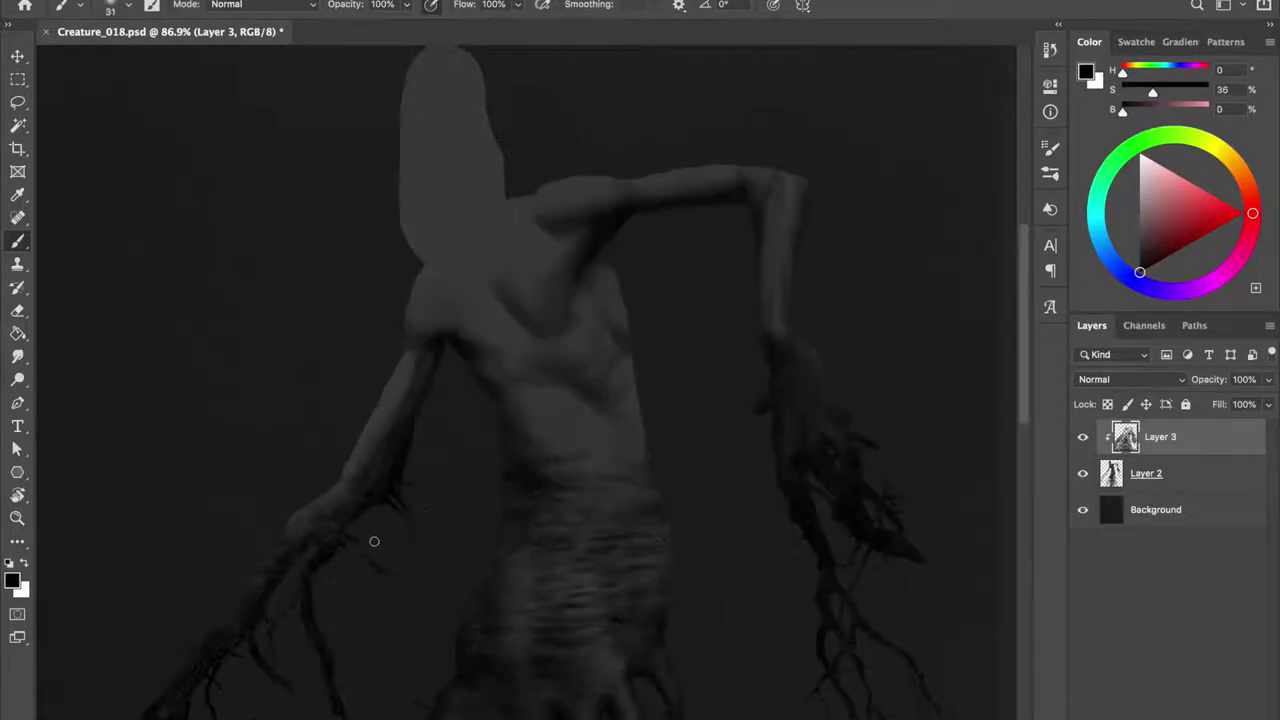
Pan down to the roots, sample a very dark grey, and enlarge the brush.
scroll(374, 541, down, 3)
scroll(352, 492, left, 2)
scroll(272, 600, down, 3)
scroll(253, 606, left, 1)
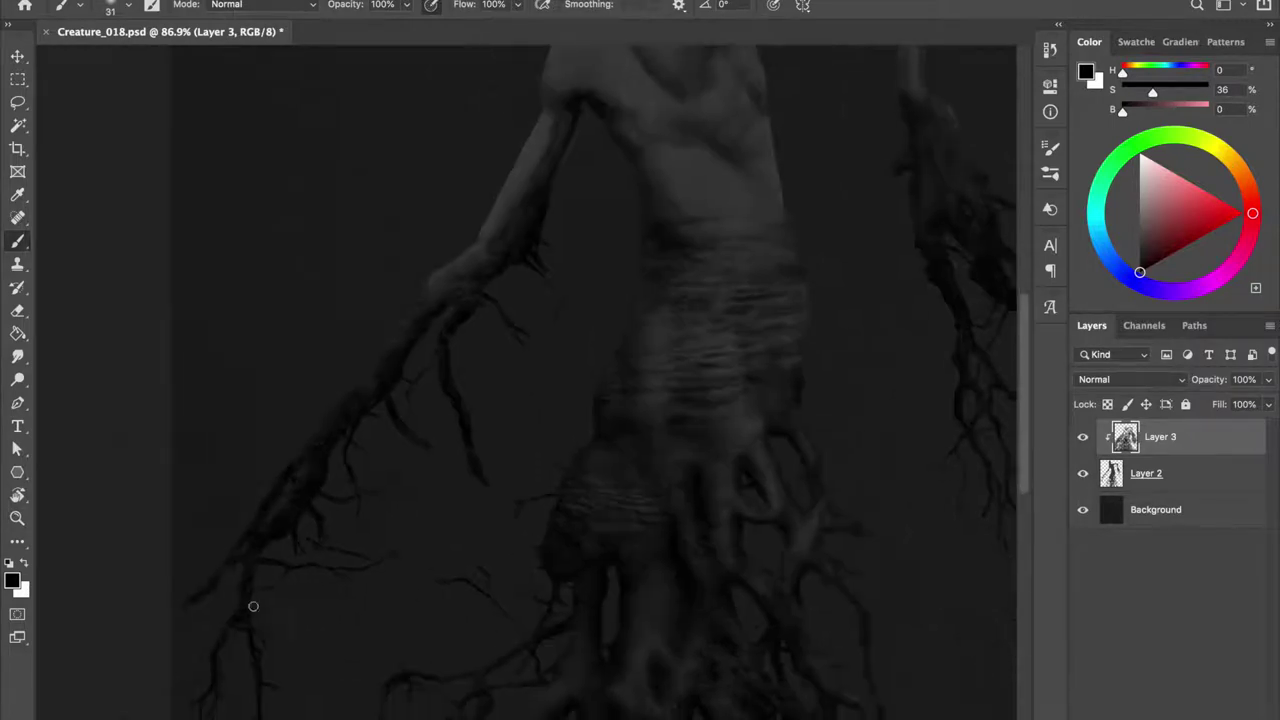
scroll(477, 437, down, 3)
scroll(460, 500, right, 1)
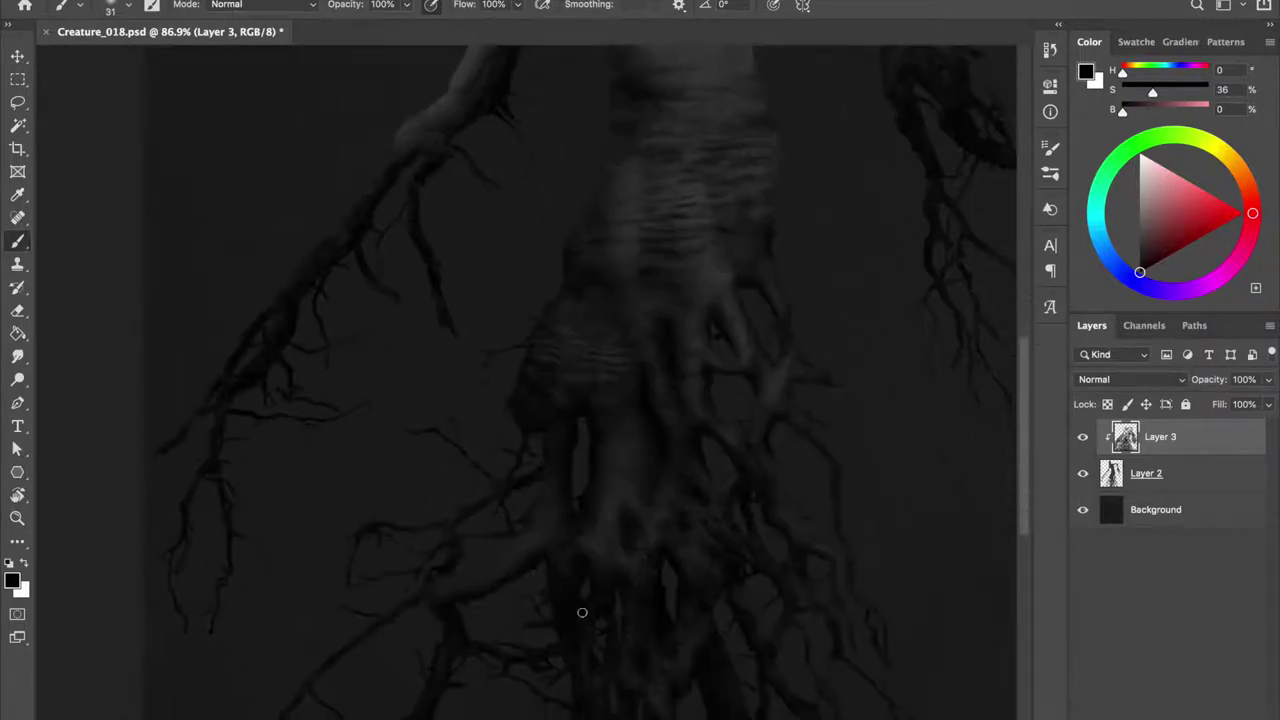
alt+click(650, 458)
drag(650, 458, 623, 480)
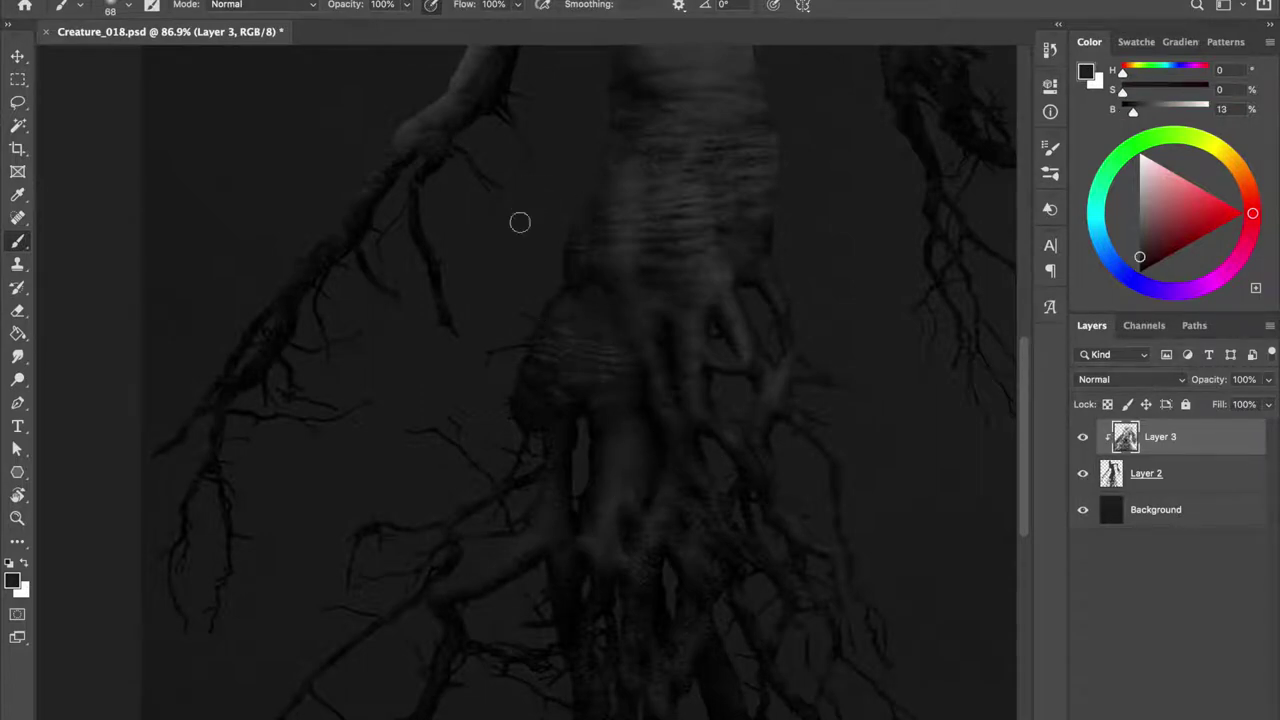
Paint dark grey from the roots at 40% brush opacity.
key(d)
key(4)
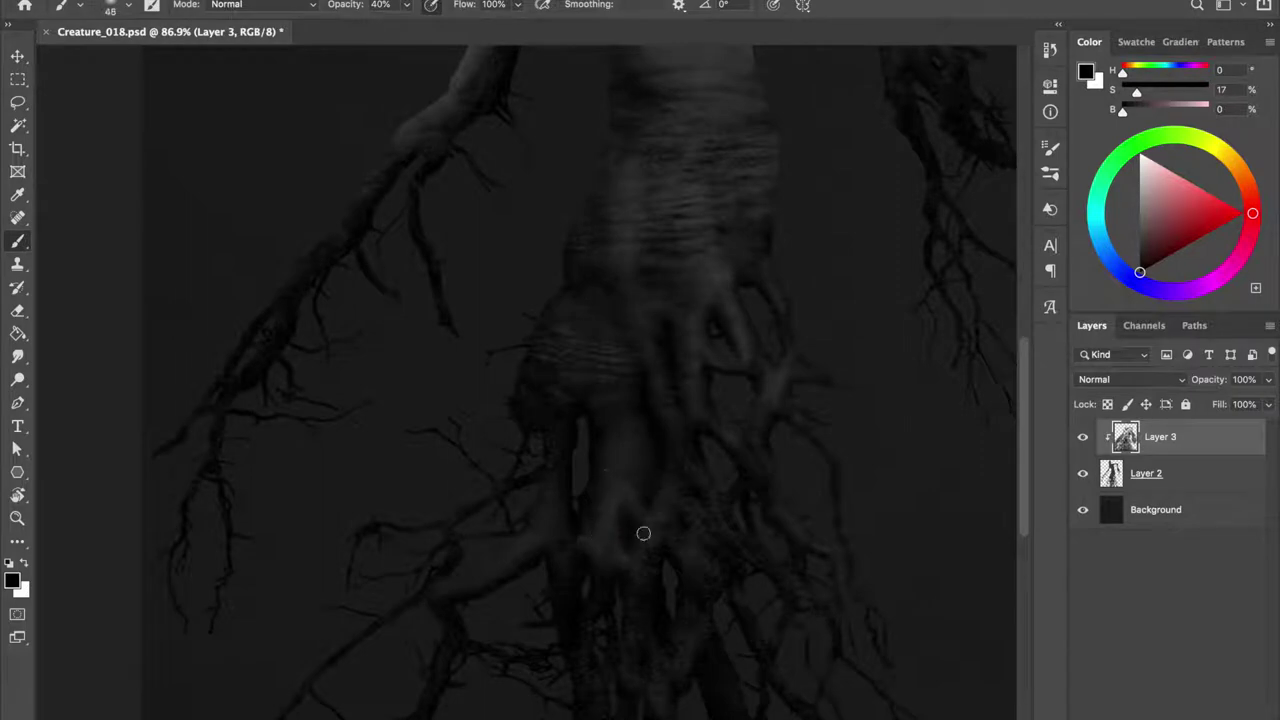
alt+click(641, 544)
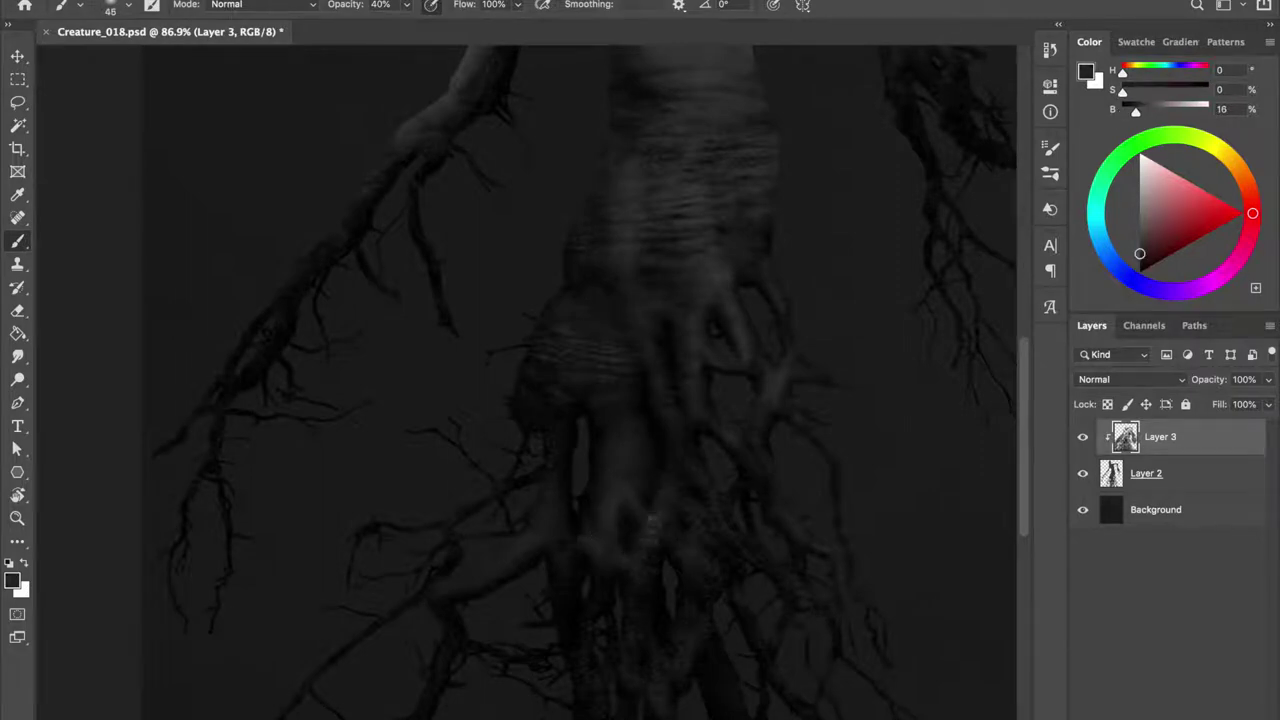
right_click(650, 401)
key(Escape)
key(d)
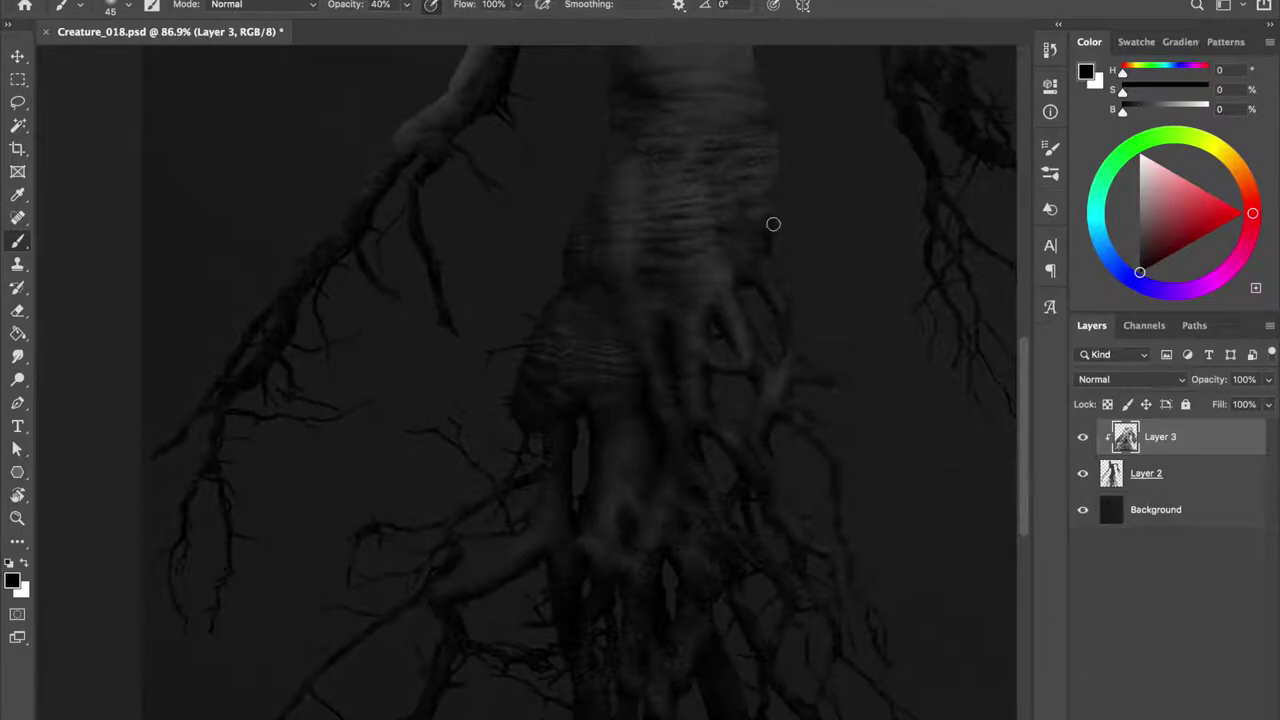
scroll(402, 440, up, 5)
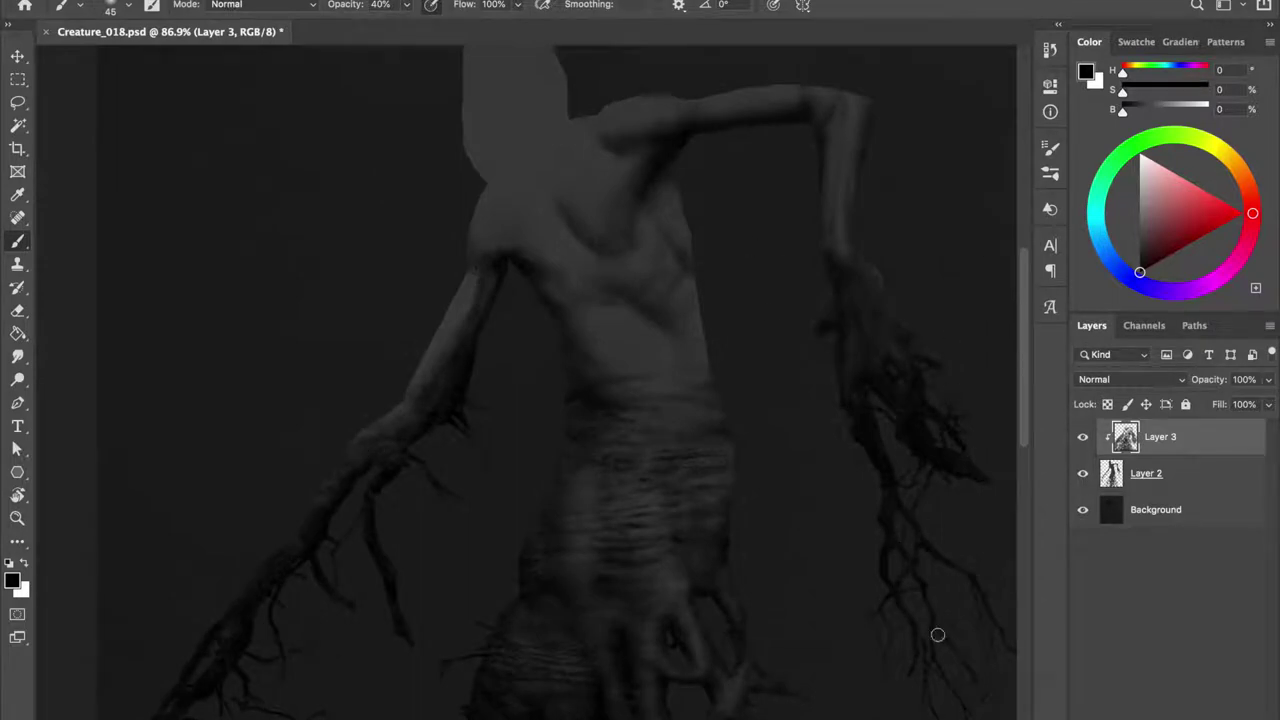
Enlarge the brush at near-full opacity and fill the neck below the head with lighter grey.
scroll(720, 216, up, 3)
drag(514, 294, 540, 260)
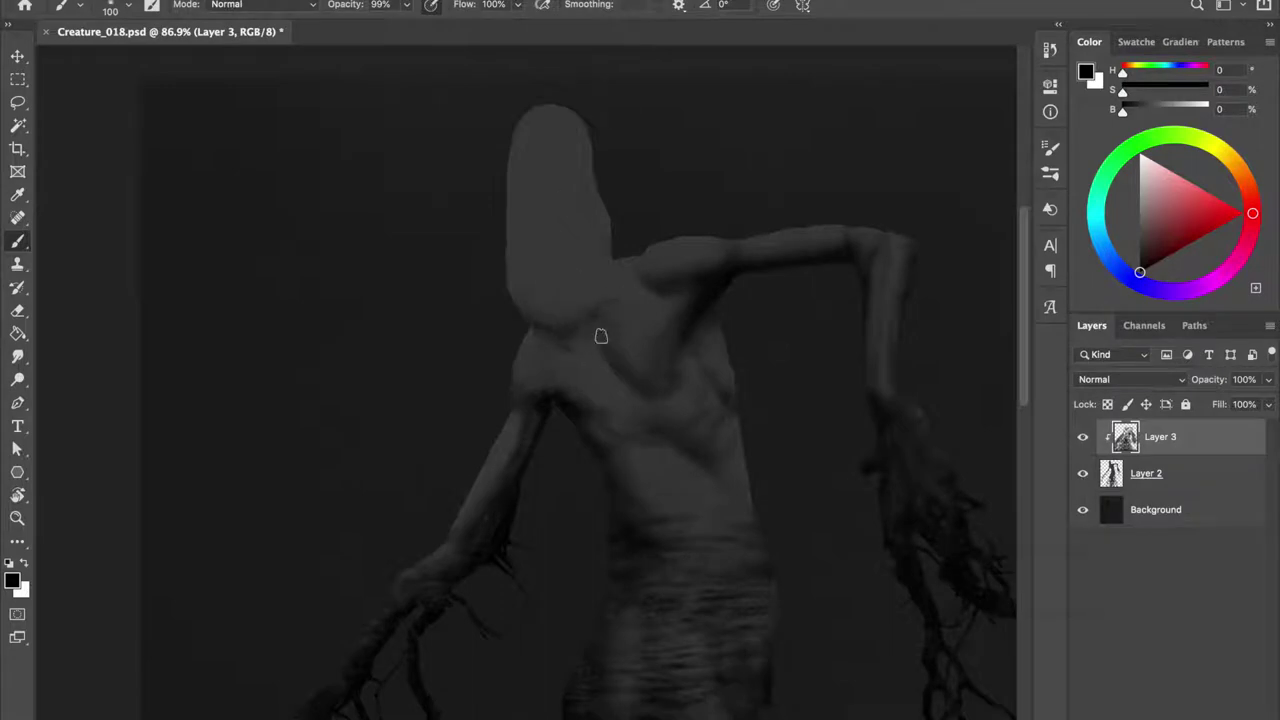
drag(586, 357, 530, 320)
Try dark eye and mouth dabs on the face, then undo them.
drag(527, 204, 533, 200)
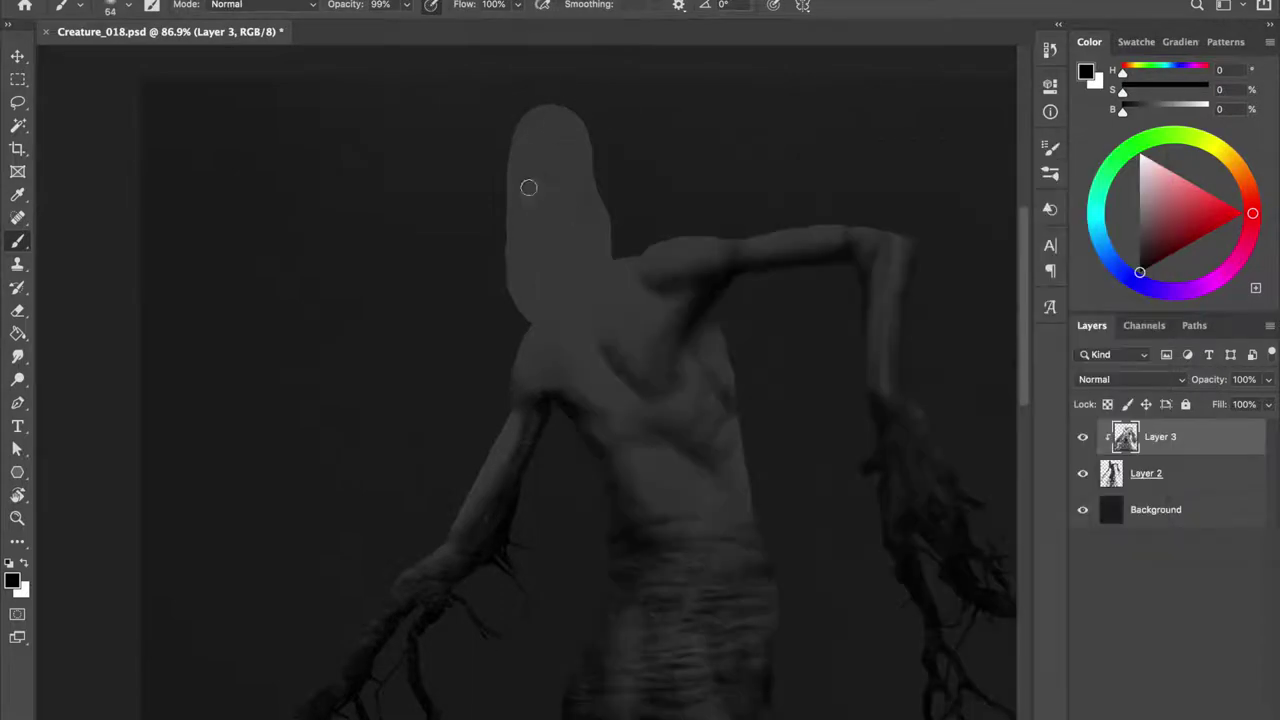
click(527, 185)
click(568, 182)
click(550, 237)
drag(547, 280, 571, 266)
key(ctrl+z)
key(ctrl+z)
right_click(566, 266)
key(Escape)
Outline the head in black along its right and lower-left edges.
mouse_move(552, 329)
mouse_down()
mouse_move(580, 209)
mouse_move(563, 331)
mouse_up()
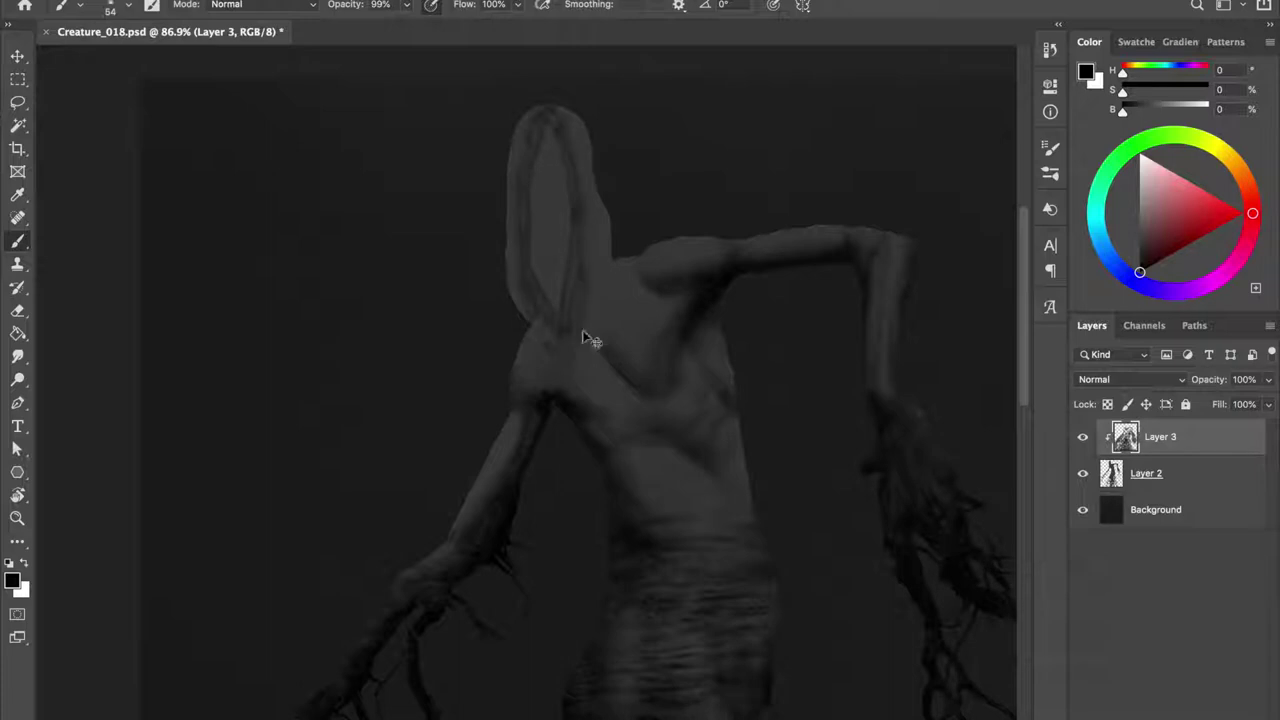
drag(586, 200, 605, 300)
drag(557, 345, 576, 358)
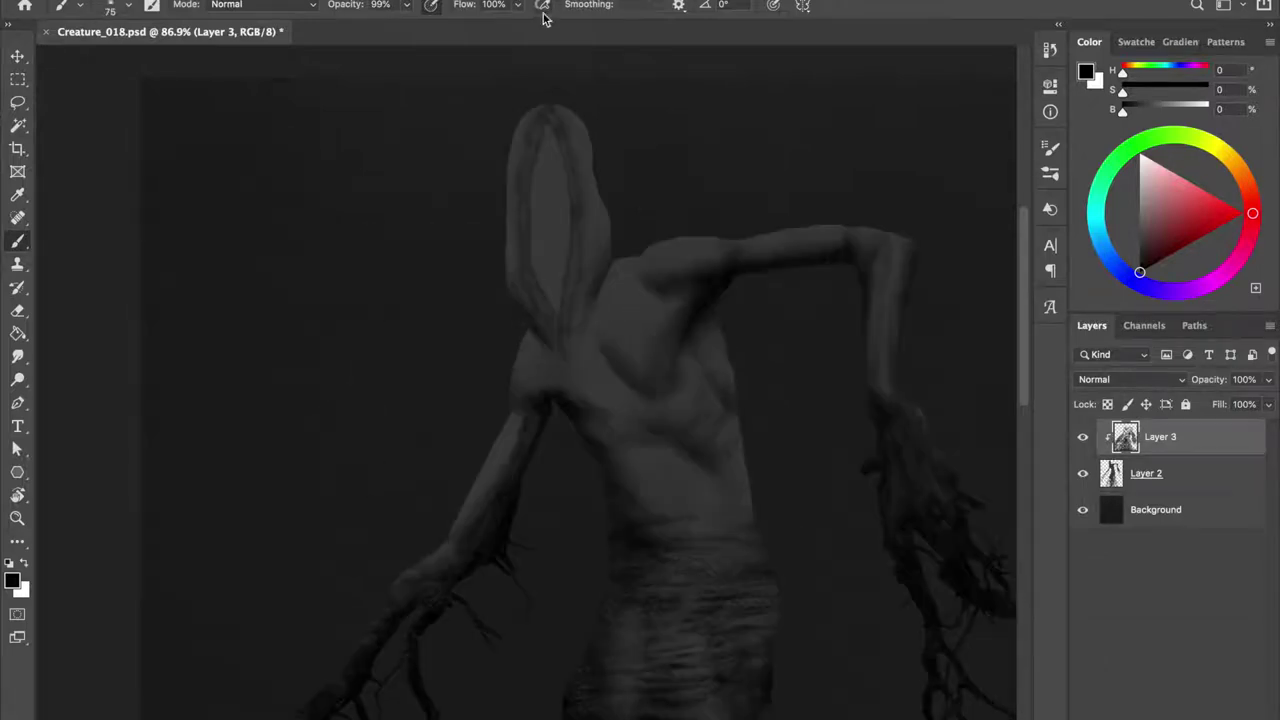
With a textured brush, paint dark strokes down the centre of the face.
right_click(570, 150)
double_click(934, 414)
mouse_move(540, 196)
mouse_down()
mouse_move(534, 249)
mouse_move(558, 239)
mouse_move(552, 190)
mouse_move(536, 265)
mouse_up()
drag(538, 150, 543, 288)
With a smaller brush, add thin dark lines and deepen the central crevice.
scroll(537, 257, up, 3)
key(bracketleft)
key(bracketleft)
drag(552, 345, 550, 380)
mouse_move(570, 216)
mouse_down()
mouse_move(546, 64)
mouse_move(550, 170)
mouse_up()
drag(538, 66, 550, 158)
drag(556, 110, 560, 194)
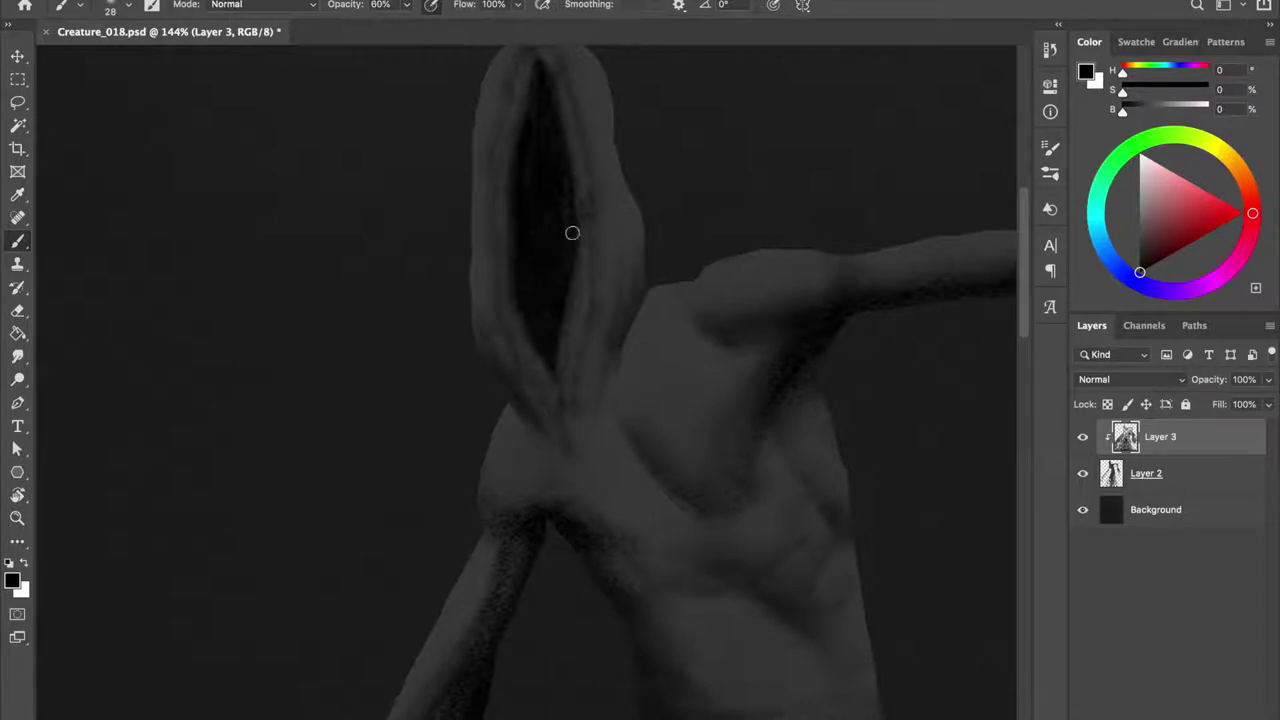
Sample greys and black at 100% opacity, then paint darkness into the head opening's interior.
scroll(550, 126, up, 3)
alt+click(555, 112)
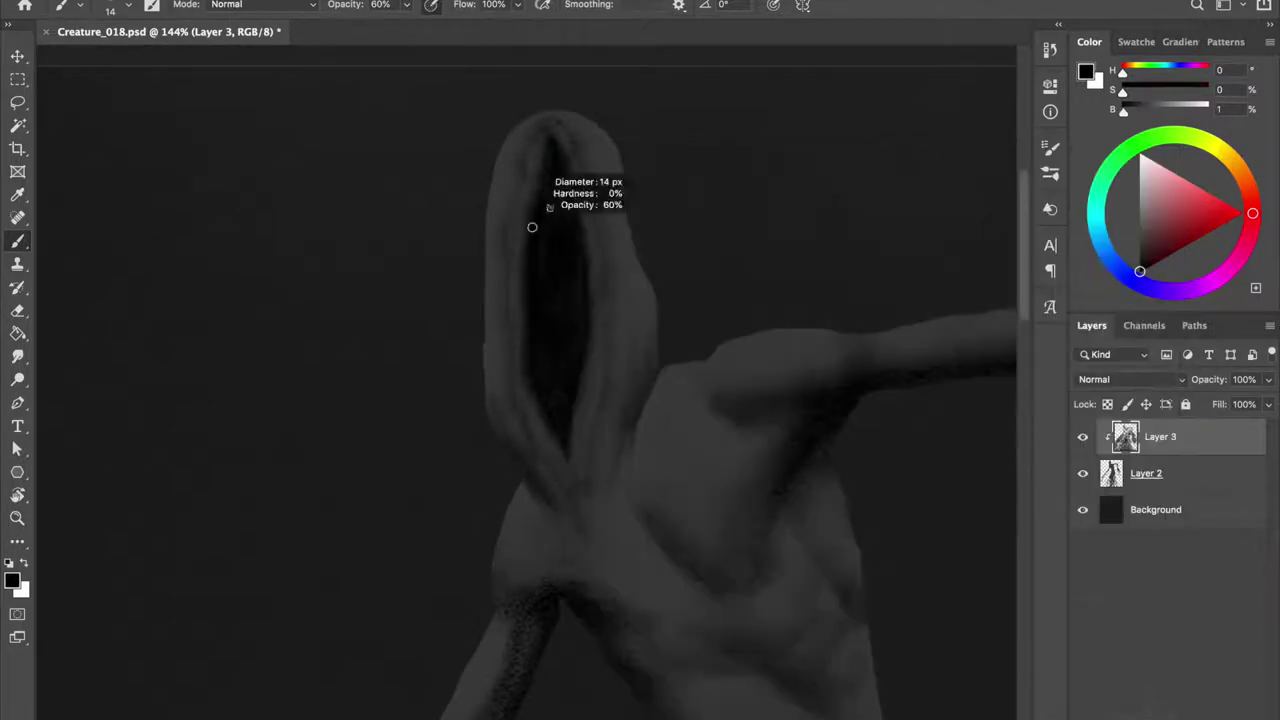
alt+click(531, 226)
key(0)
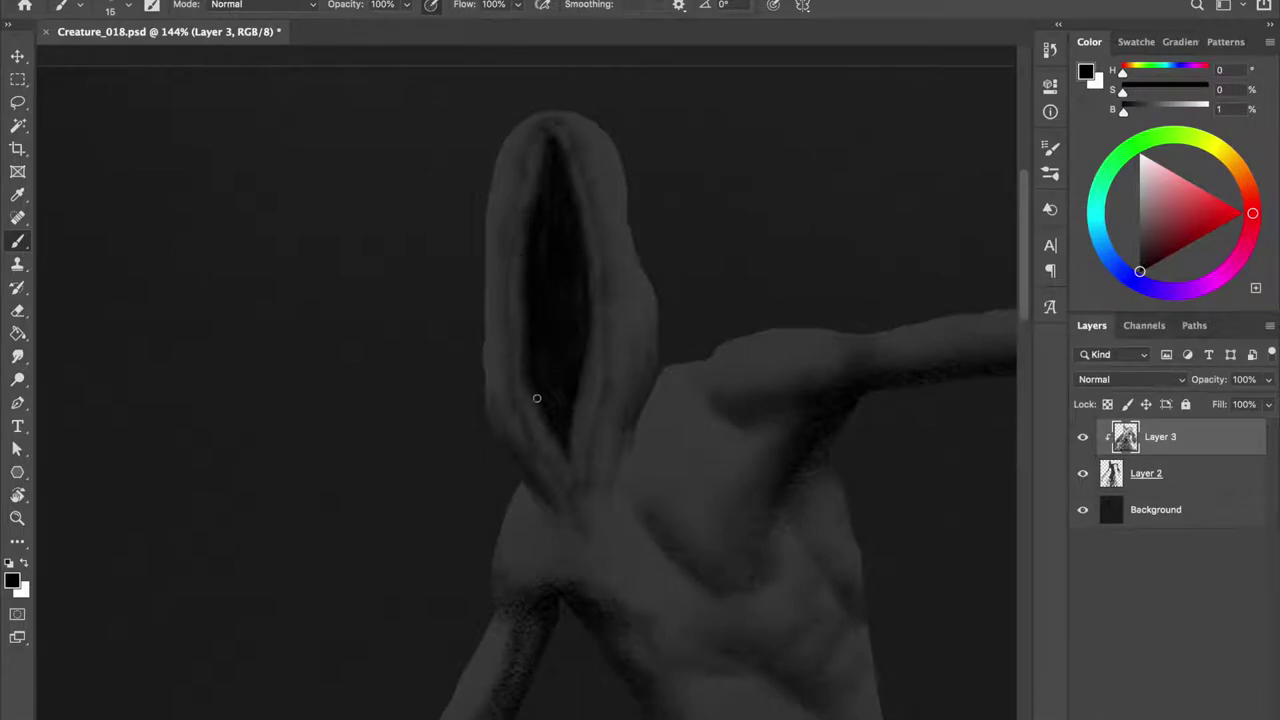
alt+click(610, 153)
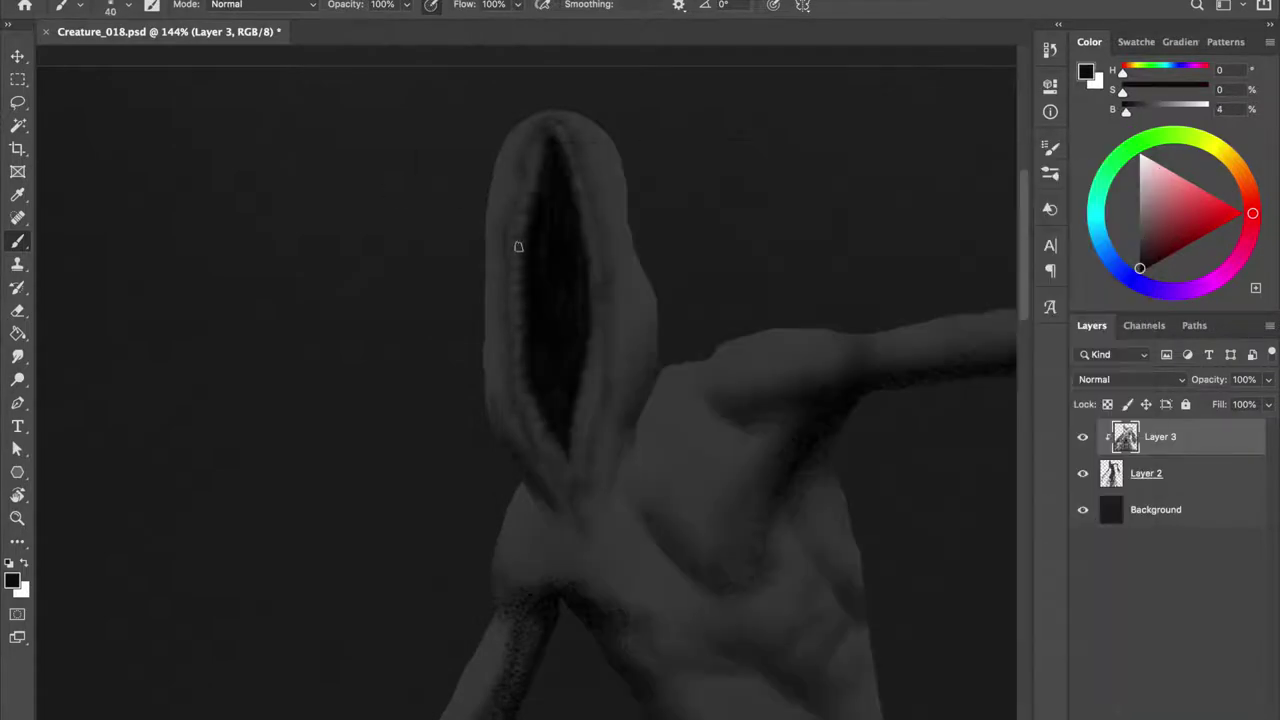
alt+click(520, 336)
alt+click(516, 359)
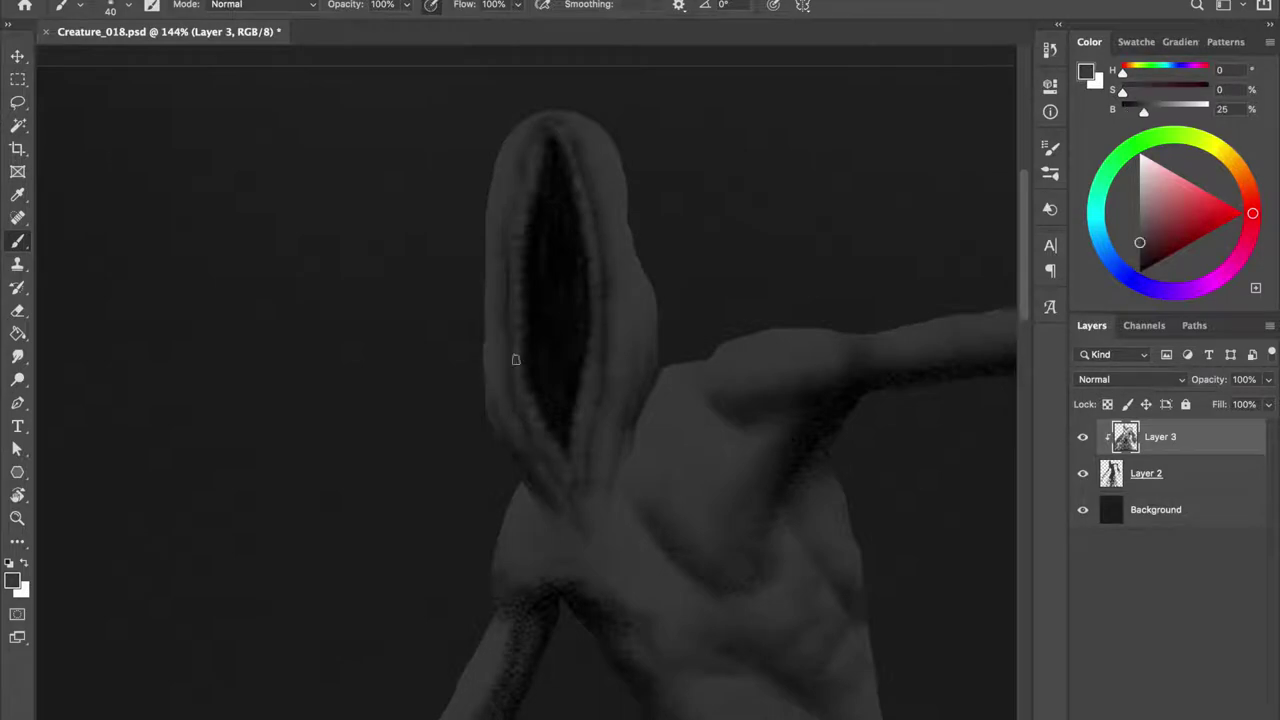
alt+click(521, 406)
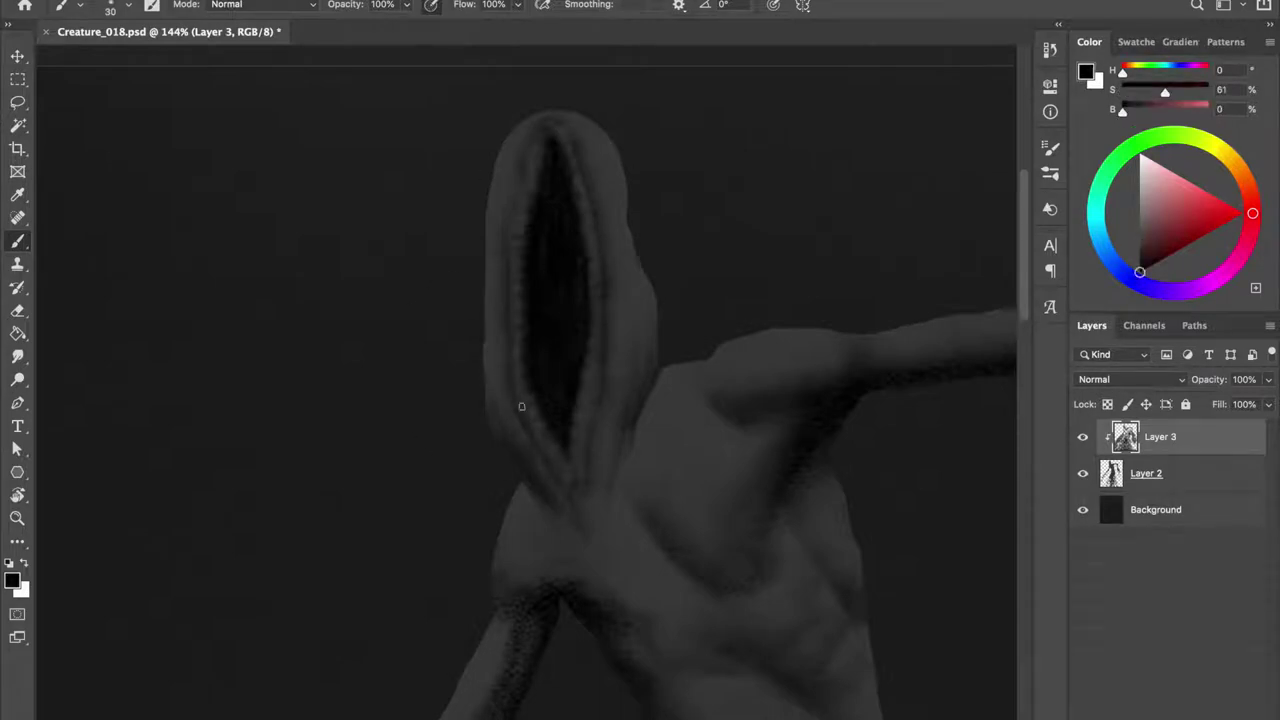
drag(471, 343, 490, 343)
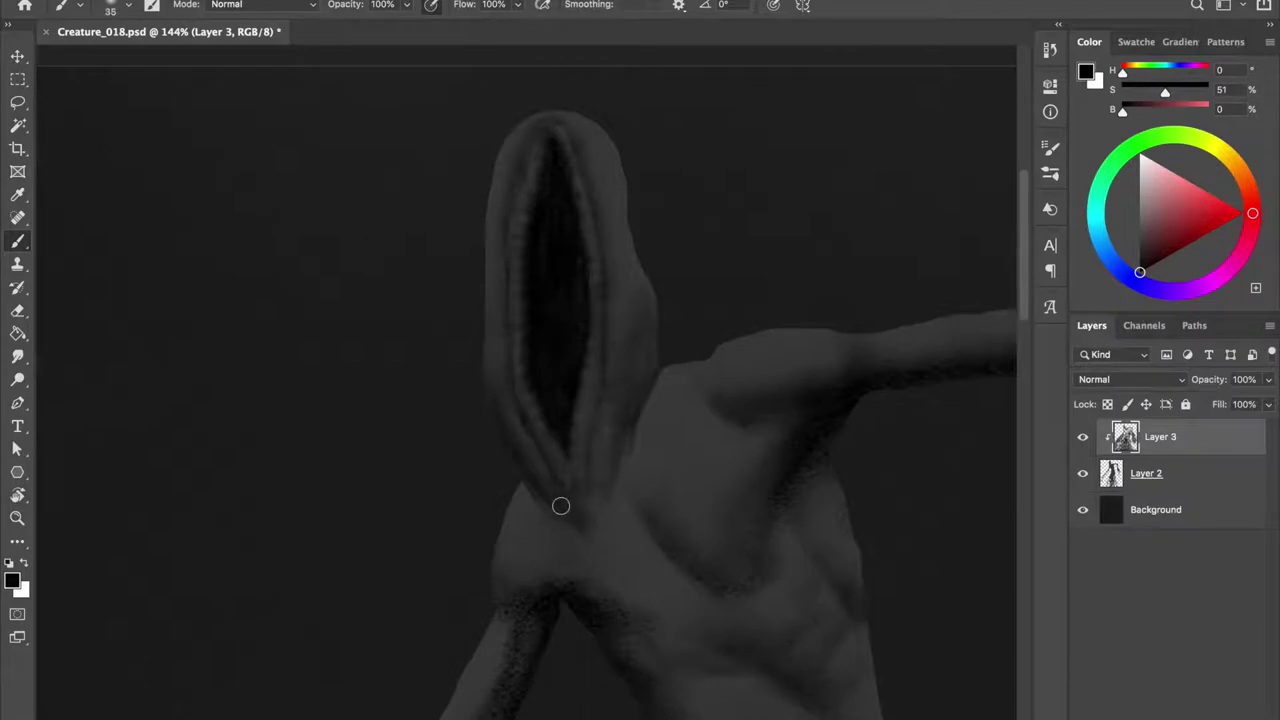
alt+click(510, 420)
mouse_move(542, 274)
mouse_down()
mouse_move(545, 473)
mouse_move(551, 446)
mouse_up()
Sample rim greys and set the brush to 50% opacity, adjusting its size for rim strands.
alt+click(587, 427)
alt+click(525, 182)
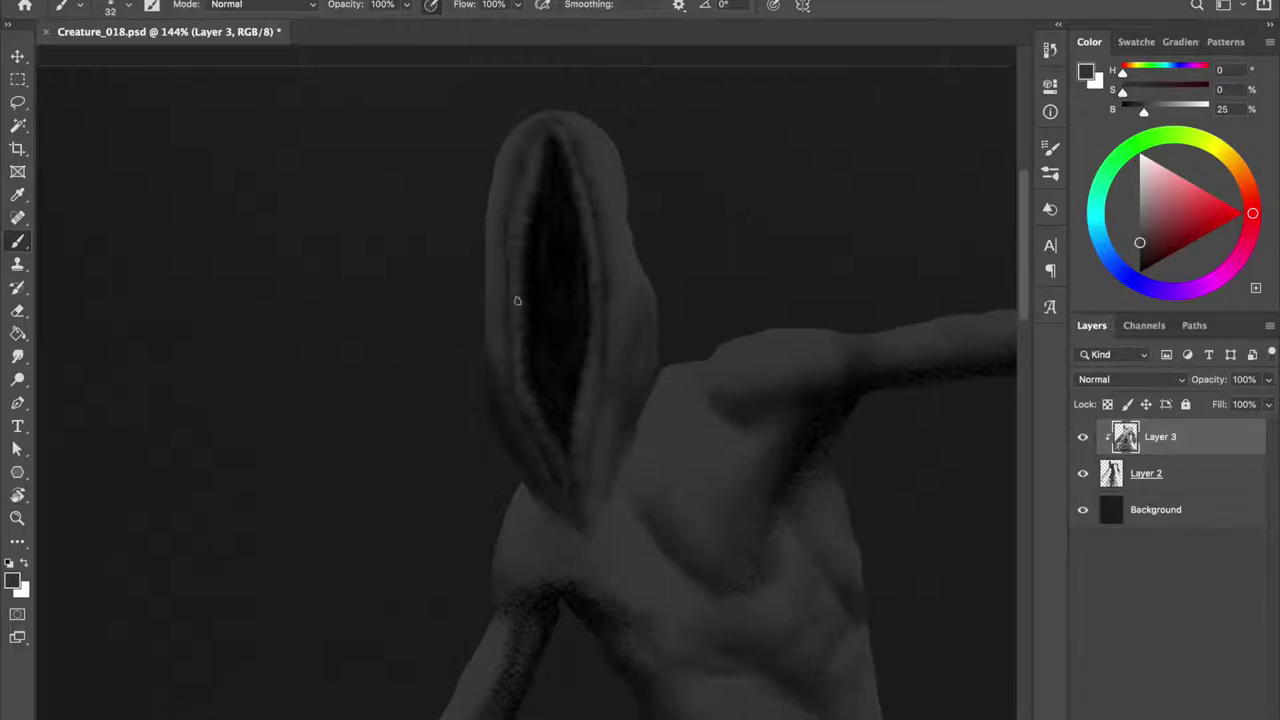
alt+click(507, 268)
drag(600, 180, 615, 182)
key(bracketright)
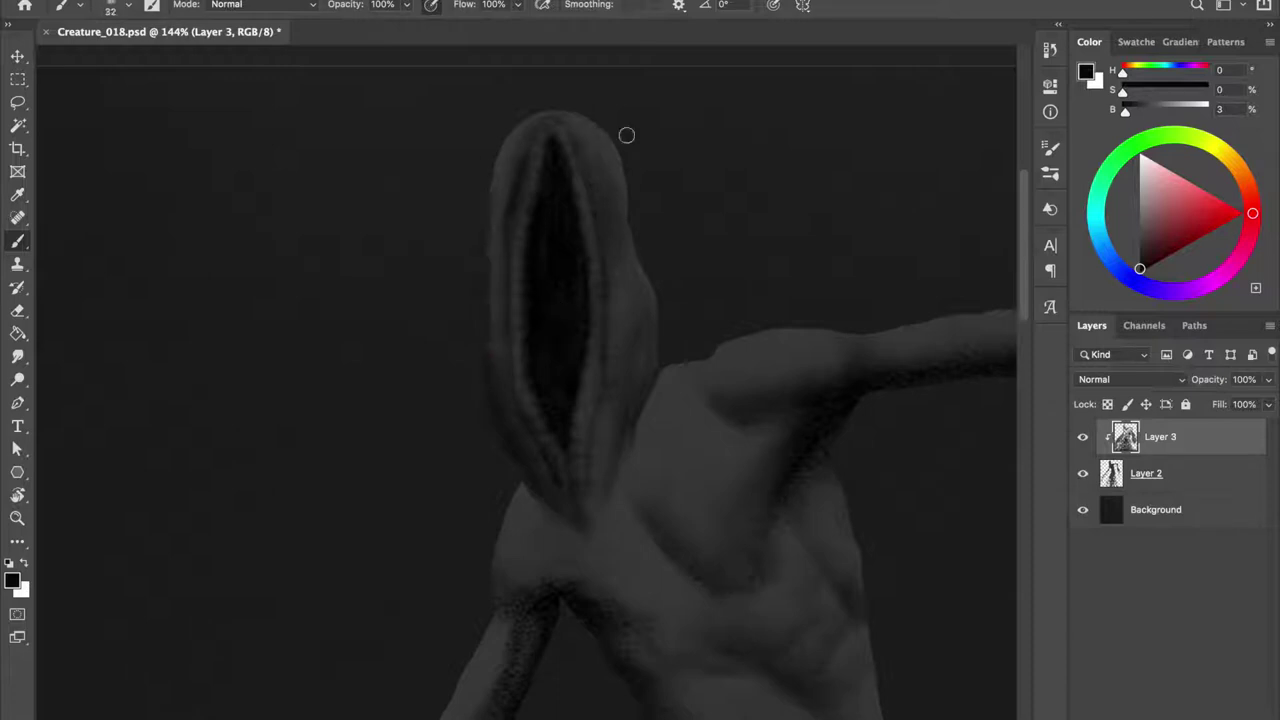
alt+click(501, 299)
key(5)
key(bracketleft)
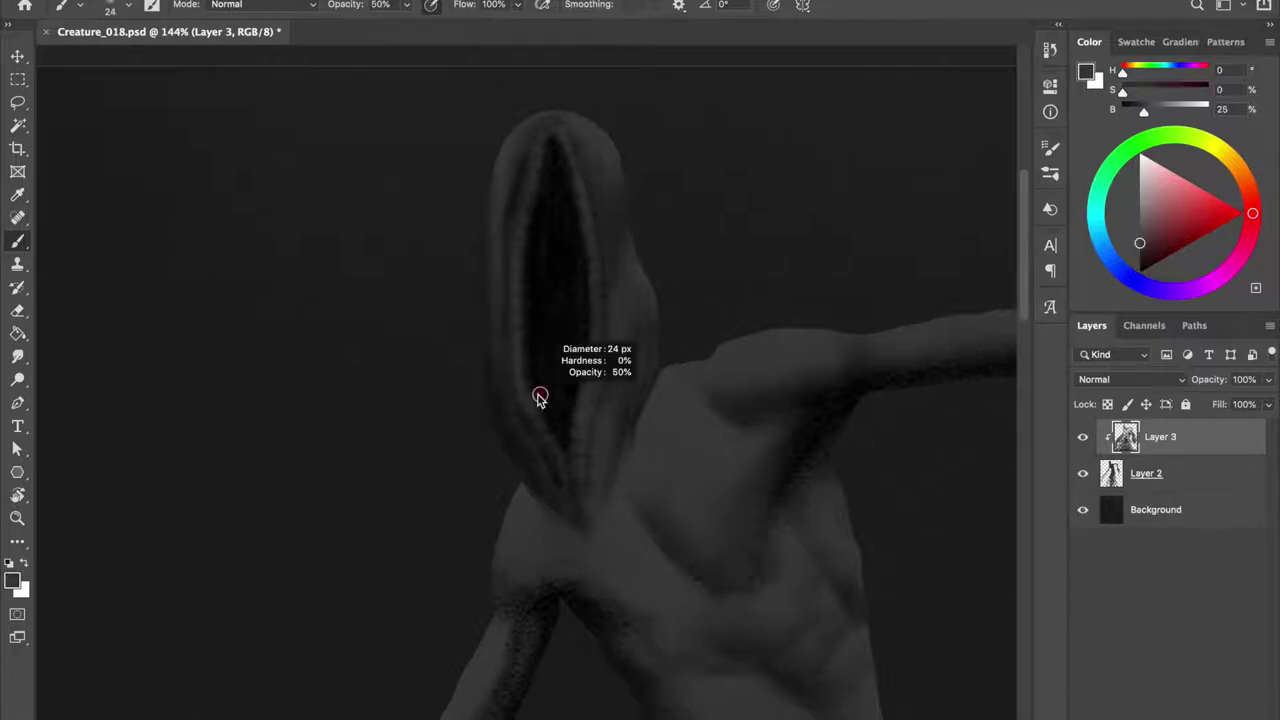
key(bracketleft)
key(bracketright)
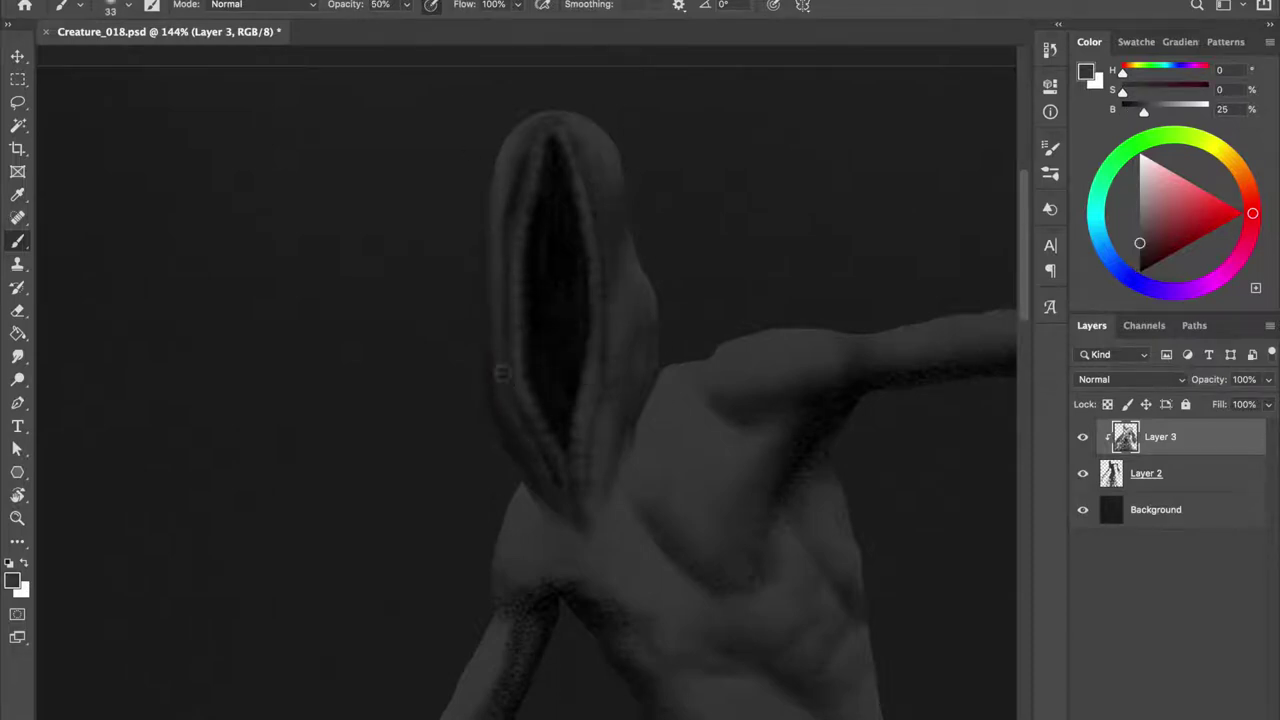
scroll(612, 171, down, 5)
scroll(471, 351, up, 6)
Restore 100% opacity with a dark grey sampled from the head, and save the document.
right_click(471, 351)
key(Return)
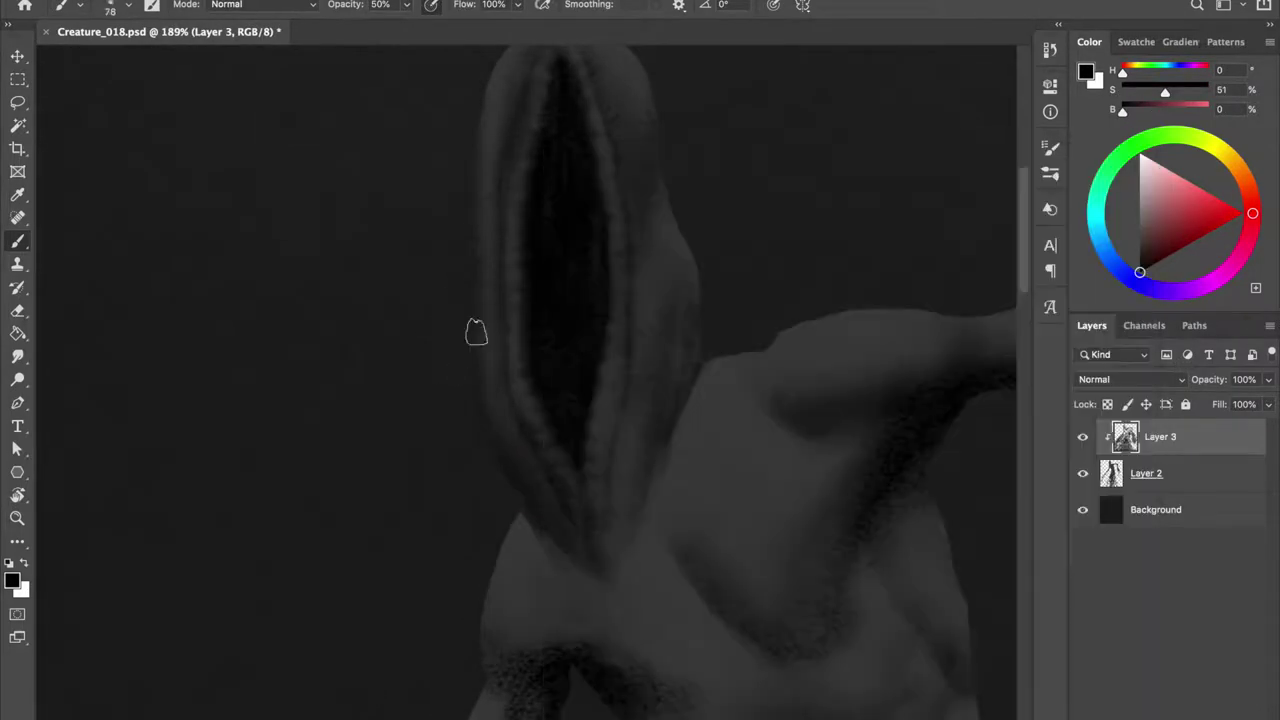
drag(491, 429, 491, 345)
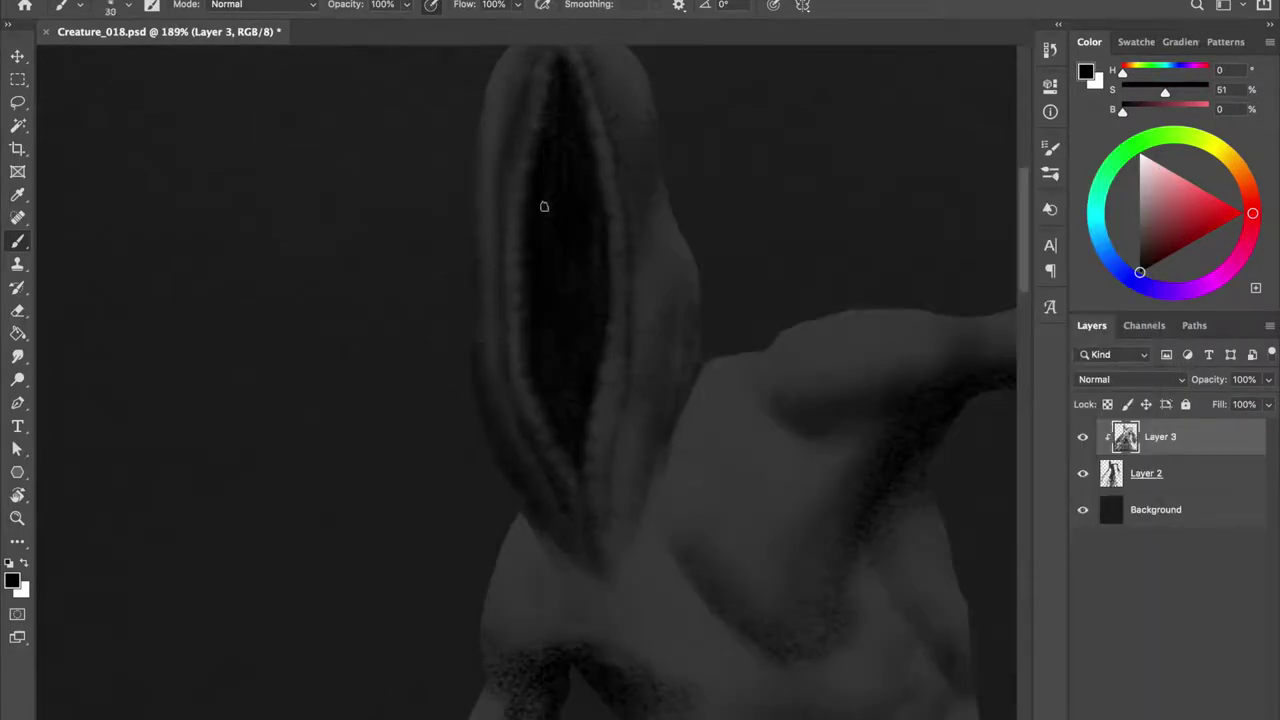
alt+click(515, 165)
key(bracketleft)
scroll(523, 214, down, 2)
key(ctrl+s)
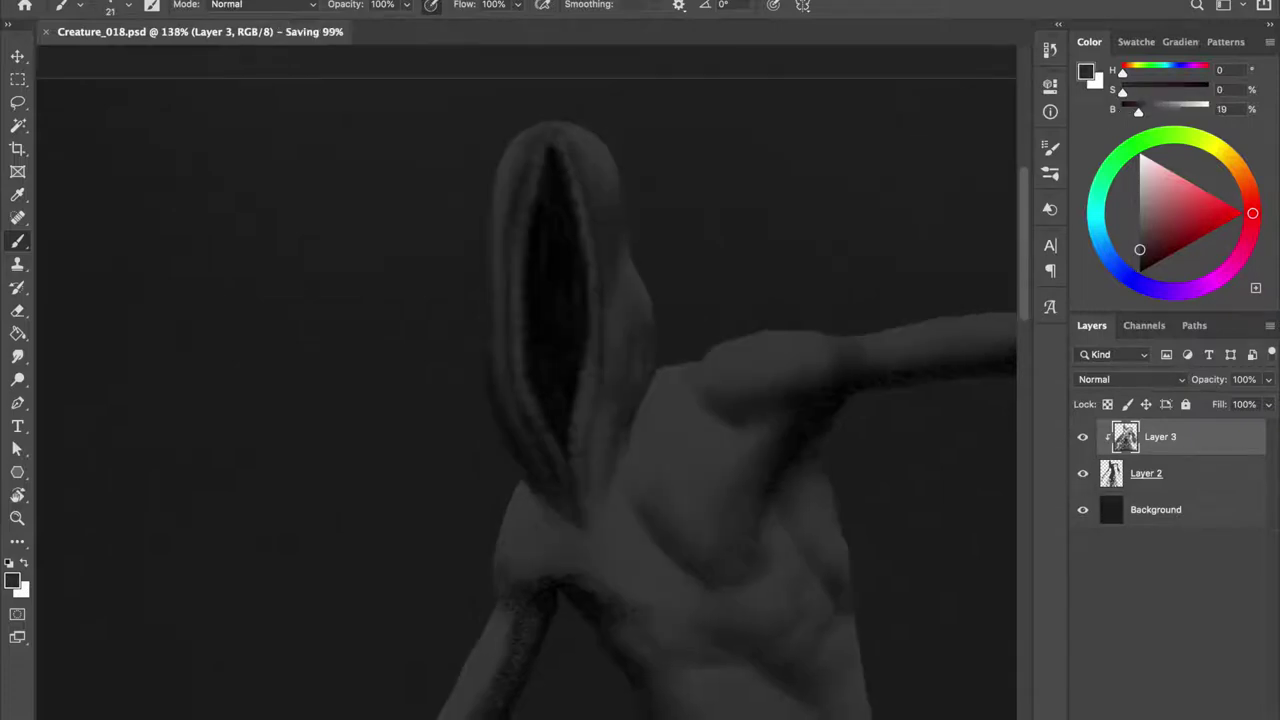
Reset to black, review the whole creature, and load a fine brush with the head-edge grey.
key(d)
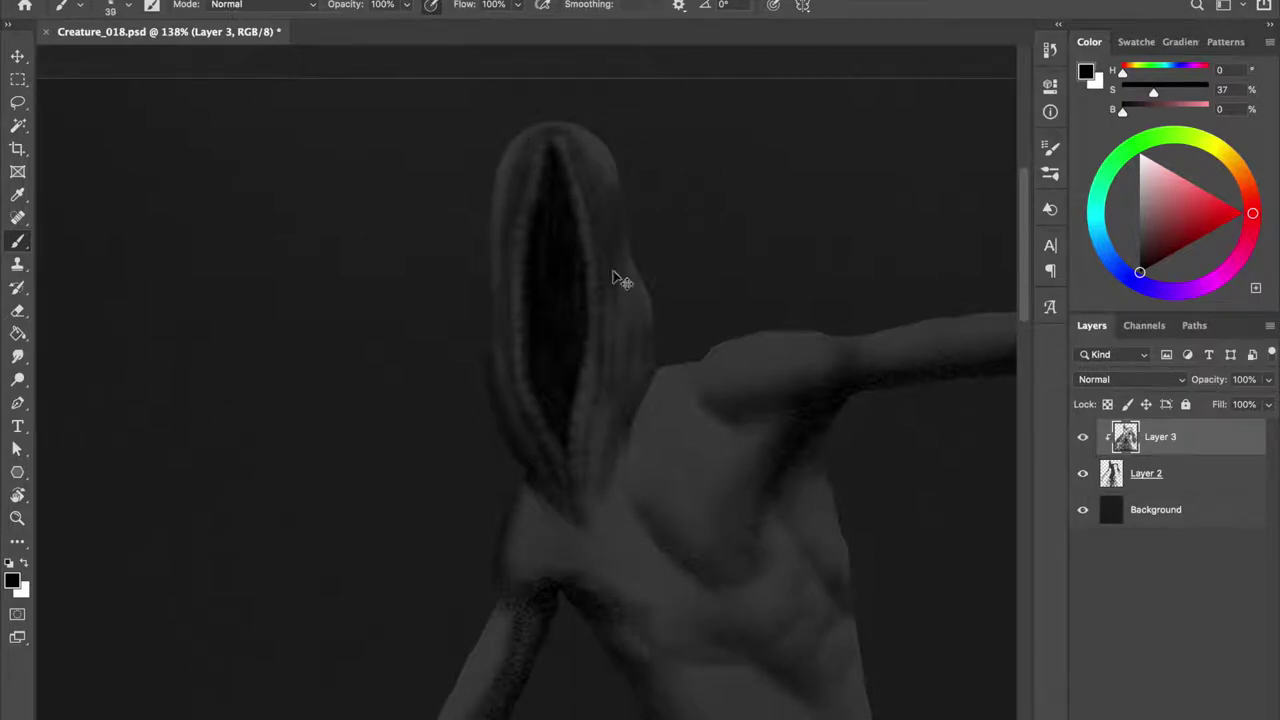
key(h)
right_click(620, 220)
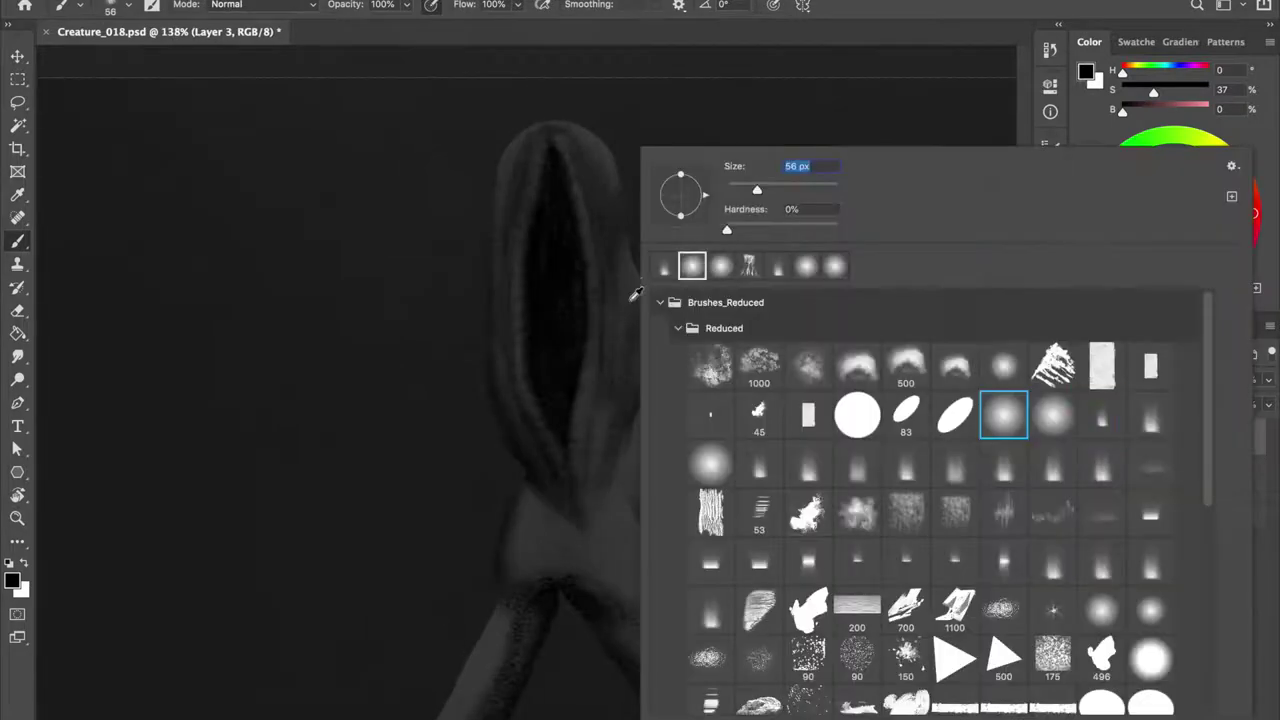
key(Escape)
drag(567, 91, 565, 277)
alt+click(593, 150)
key(h)
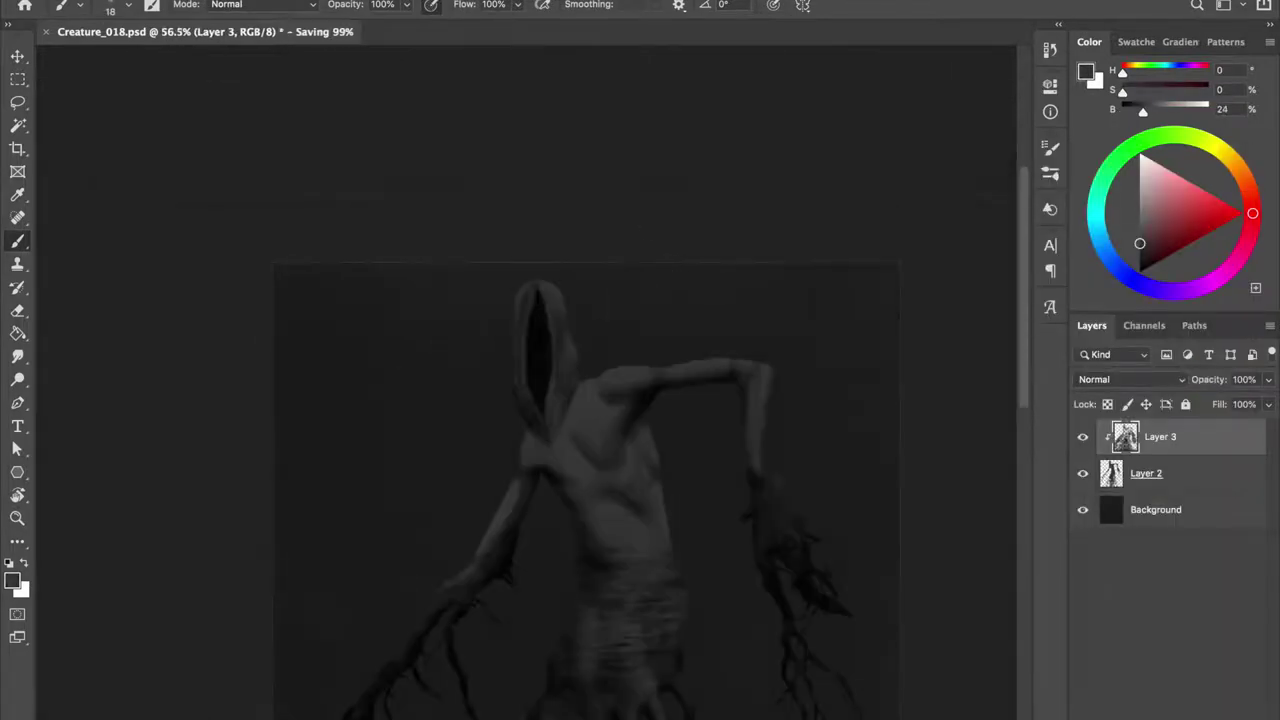
Darken the base of the head with a large, soft, round black brush.
alt+click(649, 400)
drag(611, 440, 660, 440)
right_click(590, 505)
double_click(1046, 411)
drag(590, 505, 560, 480)
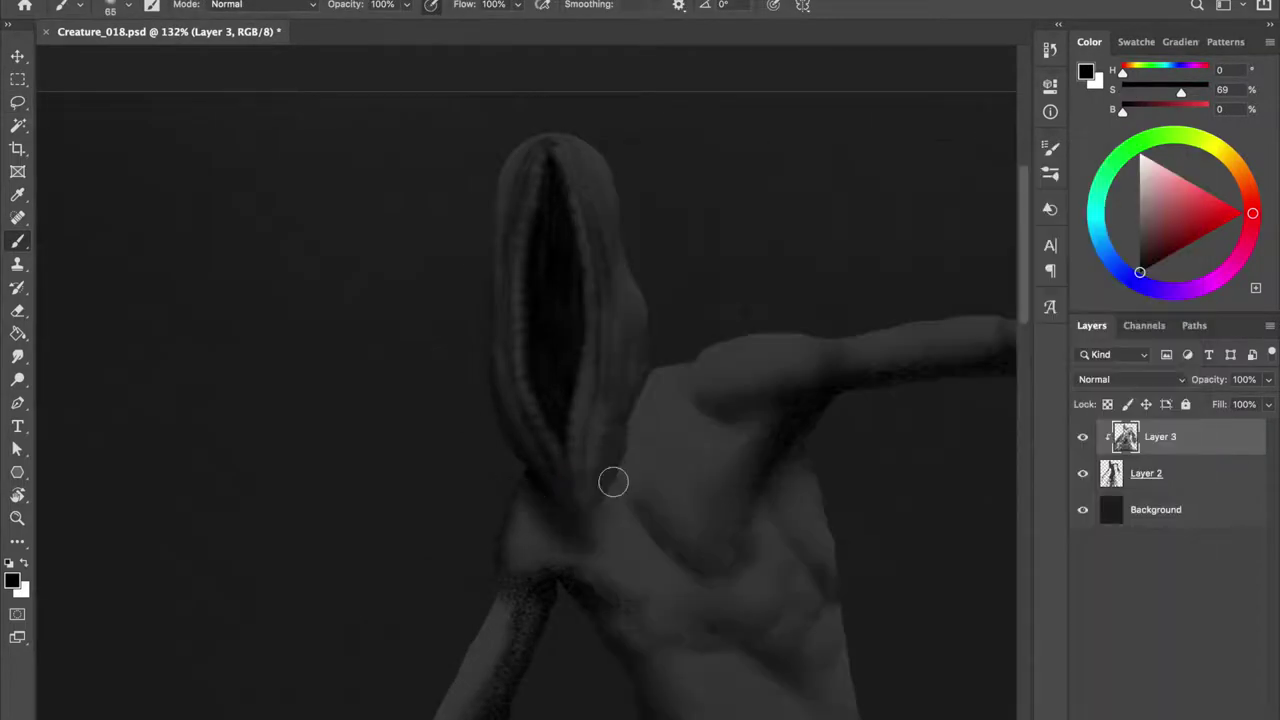
drag(649, 380, 600, 529)
scroll(651, 374, down, 2)
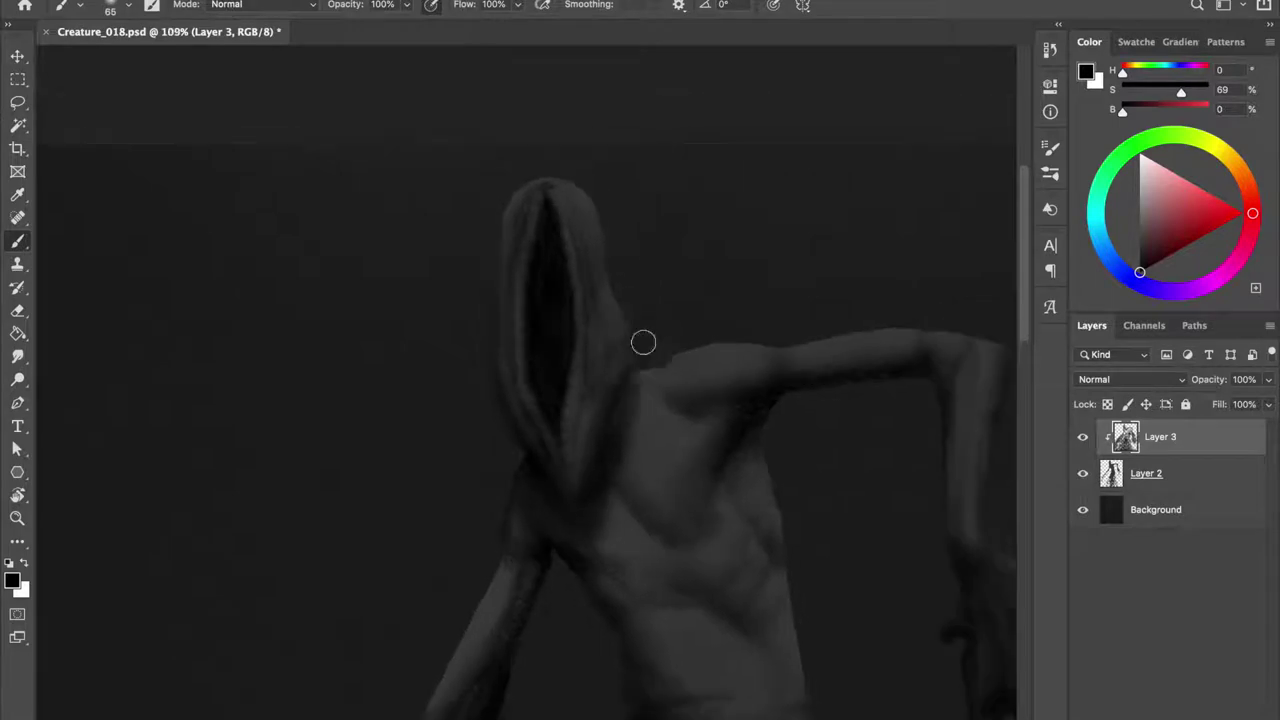
Reshape the base of the head using a lasso selection and Free Transform.
key(l)
mouse_move(546, 348)
mouse_down()
mouse_move(633, 398)
mouse_move(560, 350)
mouse_up()
key(ctrl+t)
drag(560, 500, 506, 471)
key(Return)
key(ctrl+d)
Bend the lower part of the head outward with Free Transform.
drag(600, 318, 602, 320)
key(ctrl+t)
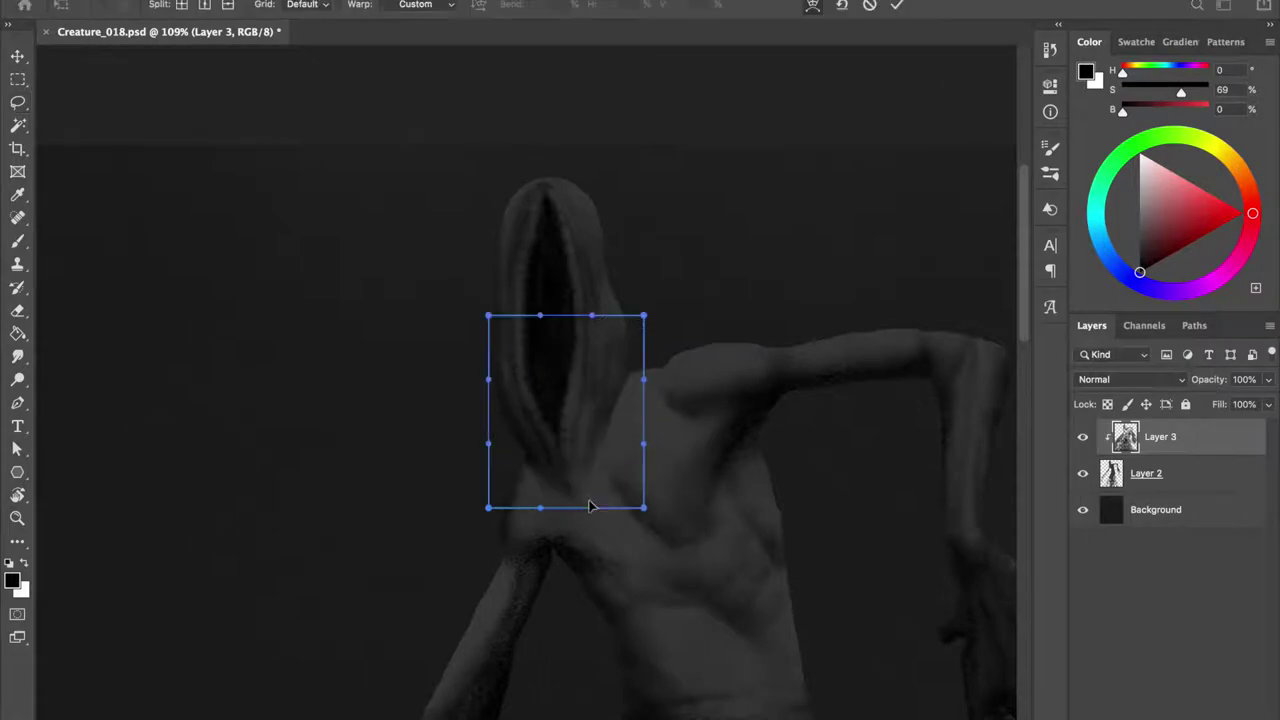
drag(643, 508, 705, 450)
key(Return)
key(ctrl+d)
Return to the Brush, sample black and set the brush size to 67.
key(b)
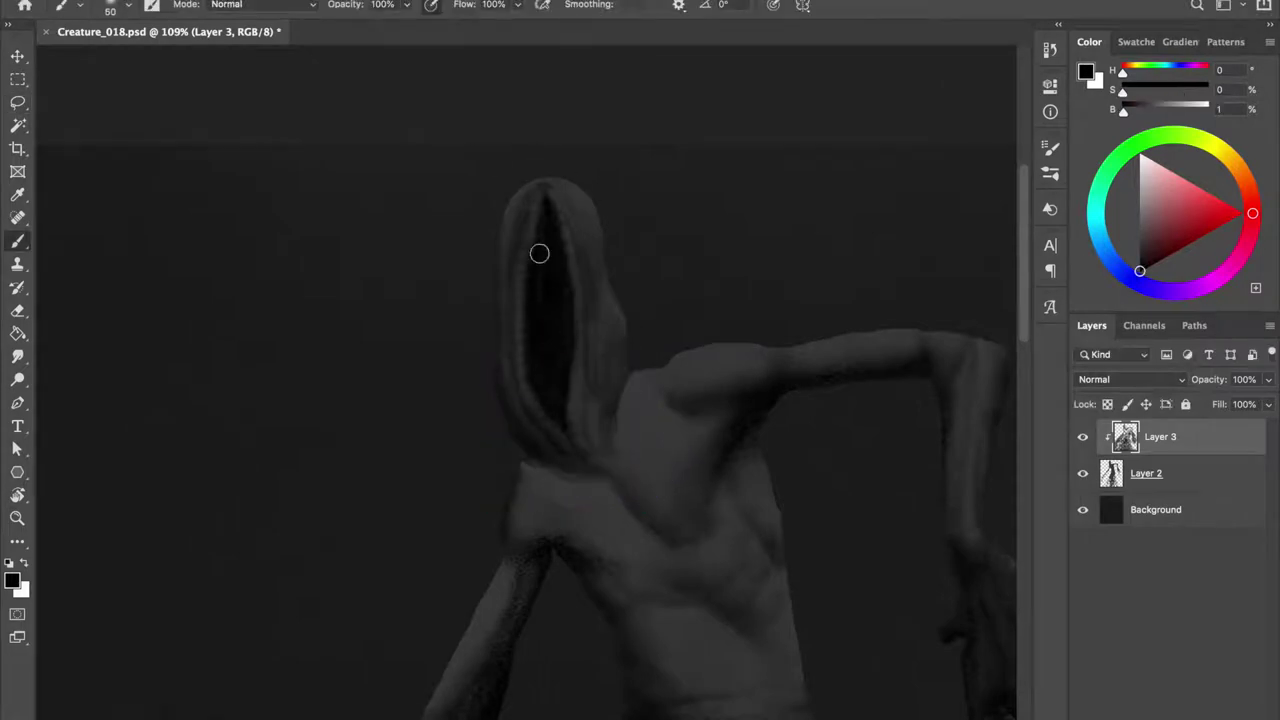
scroll(557, 243, up, 3)
alt+click(678, 442)
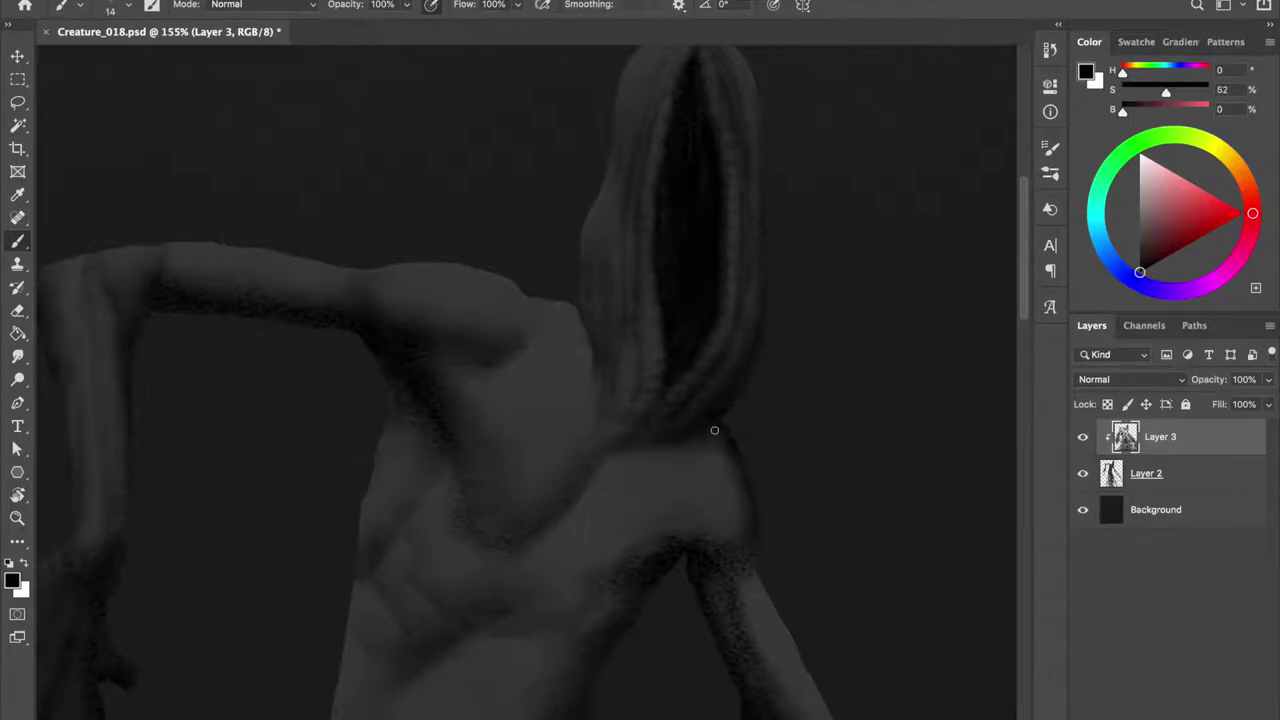
key(h)
right_click(674, 409)
text(67)
key(Return)
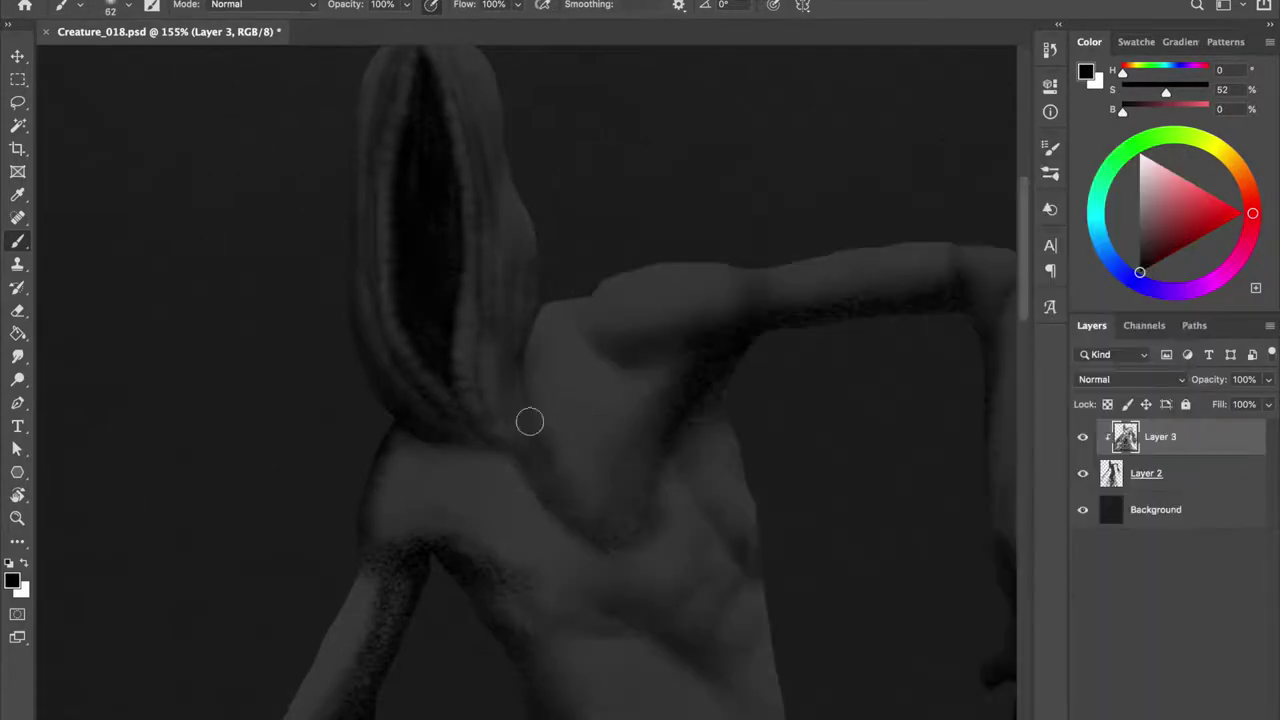
Paint a dark shadow at the chest crease with a 50% opacity brush.
alt+click(529, 420)
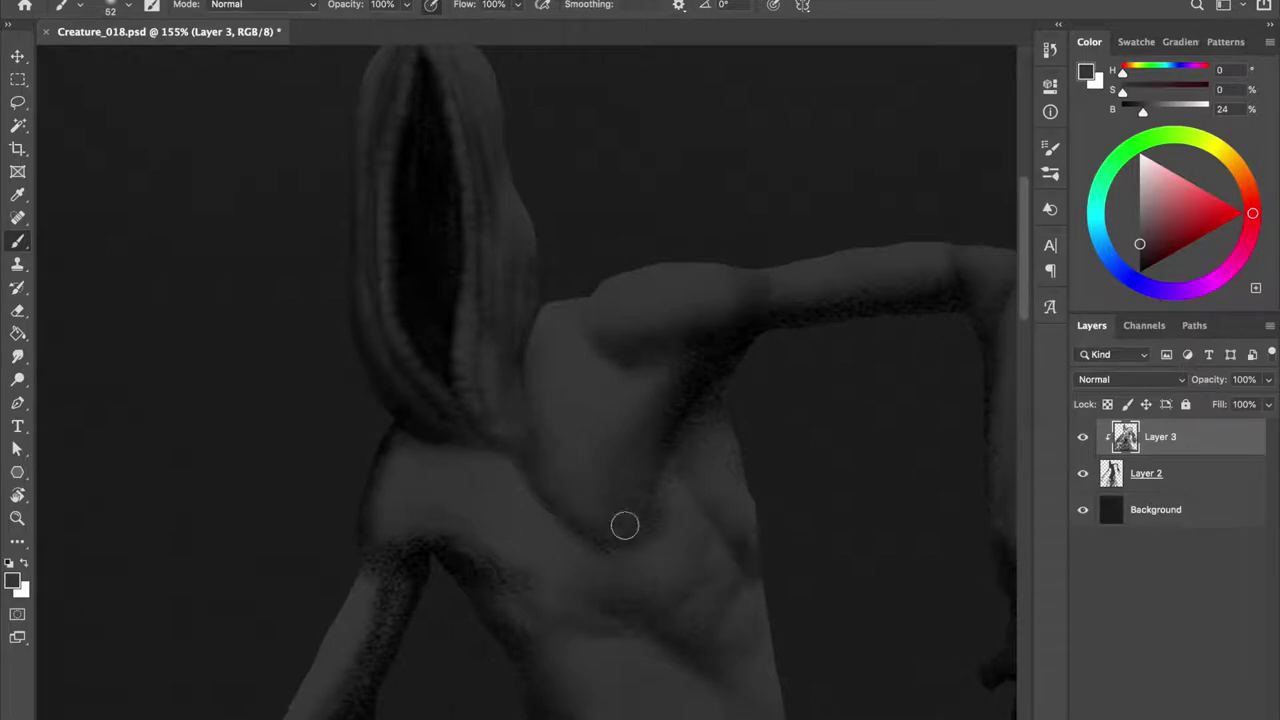
mouse_move(580, 423)
mouse_down()
mouse_move(543, 466)
mouse_move(620, 520)
mouse_up()
key(d)
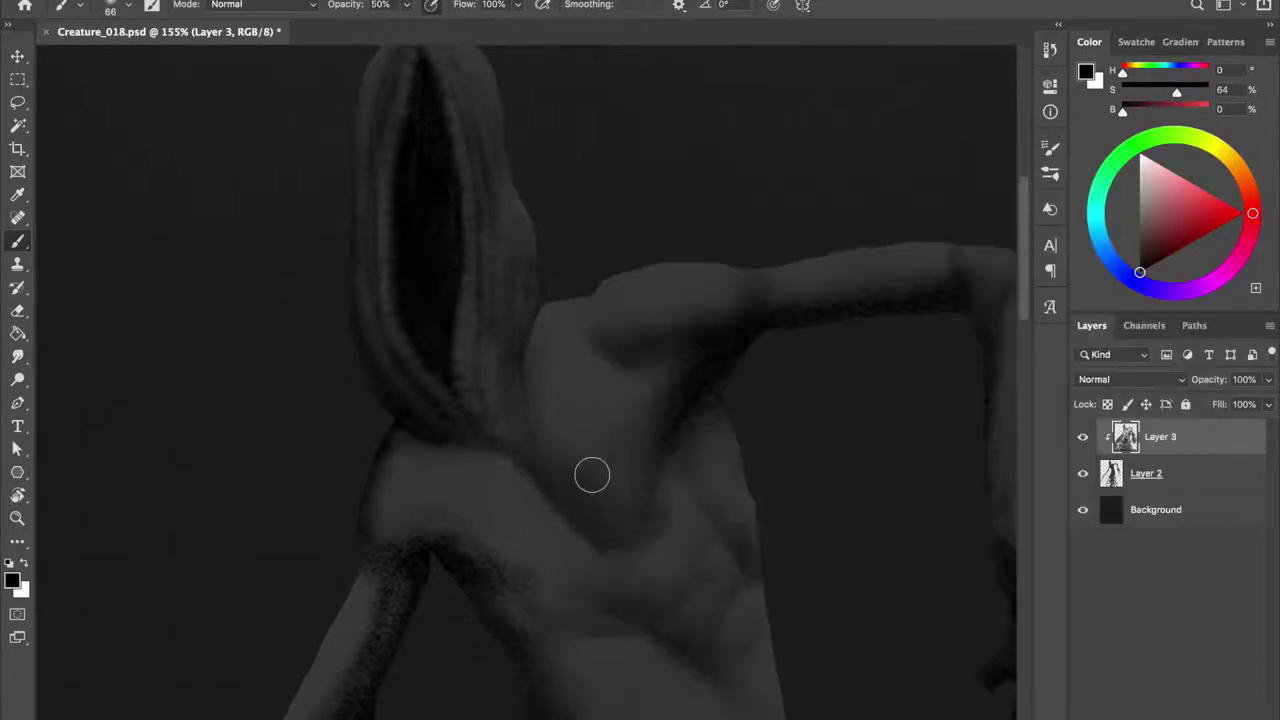
mouse_move(666, 389)
mouse_down()
mouse_move(554, 371)
mouse_move(574, 354)
mouse_move(593, 392)
mouse_up()
key(5)
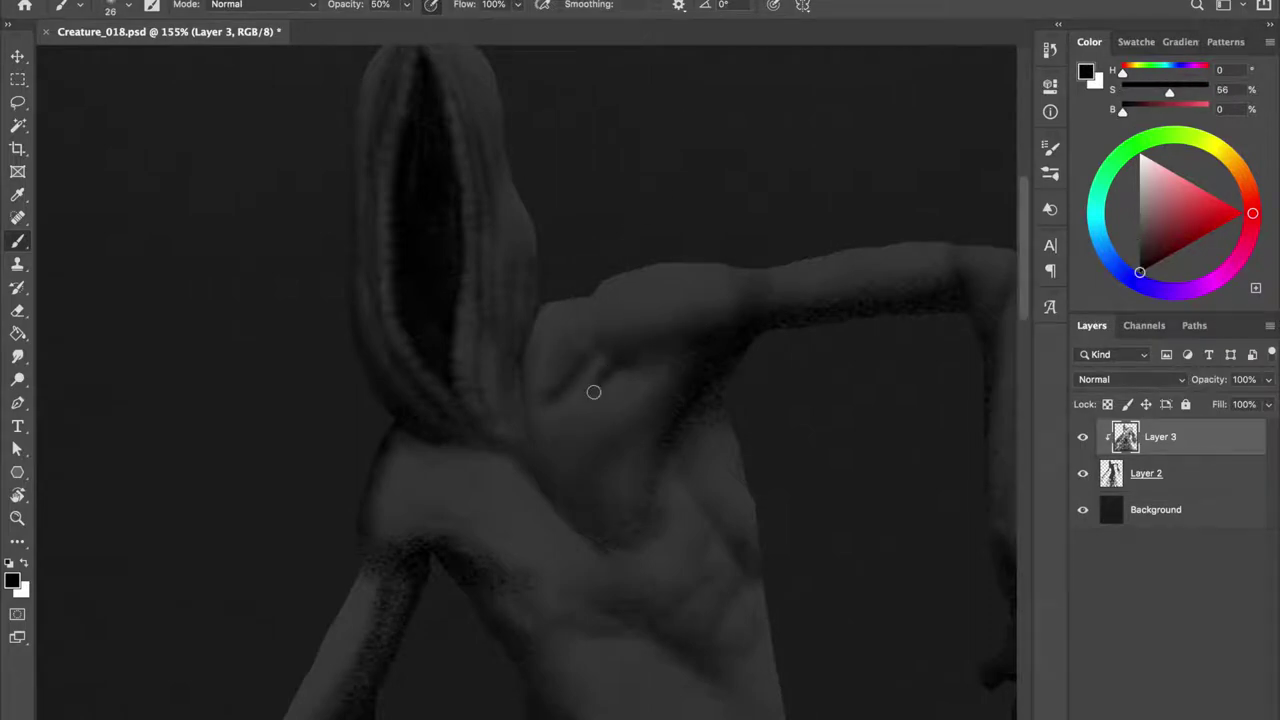
Undo two dark shoulder strokes and reshade the shoulder, checking in a mirrored view.
key(ctrl+z)
key(ctrl+z)
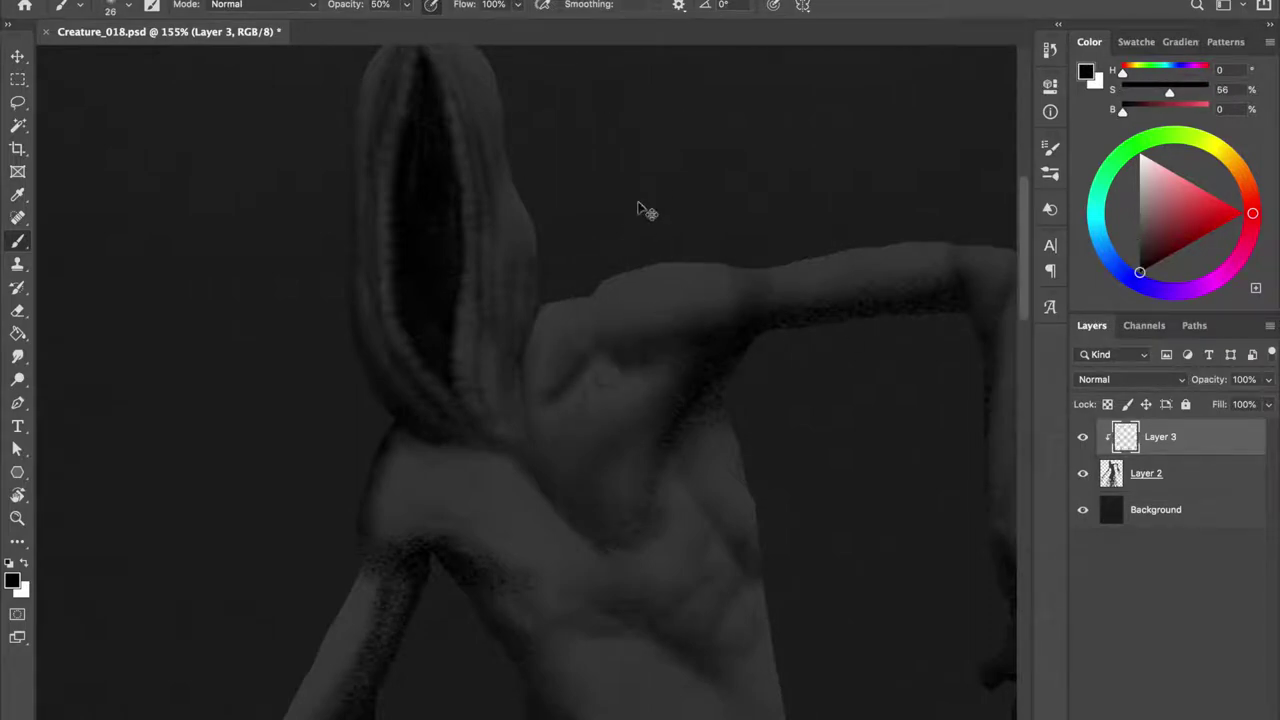
key(ctrl+z)
key(ctrl+z)
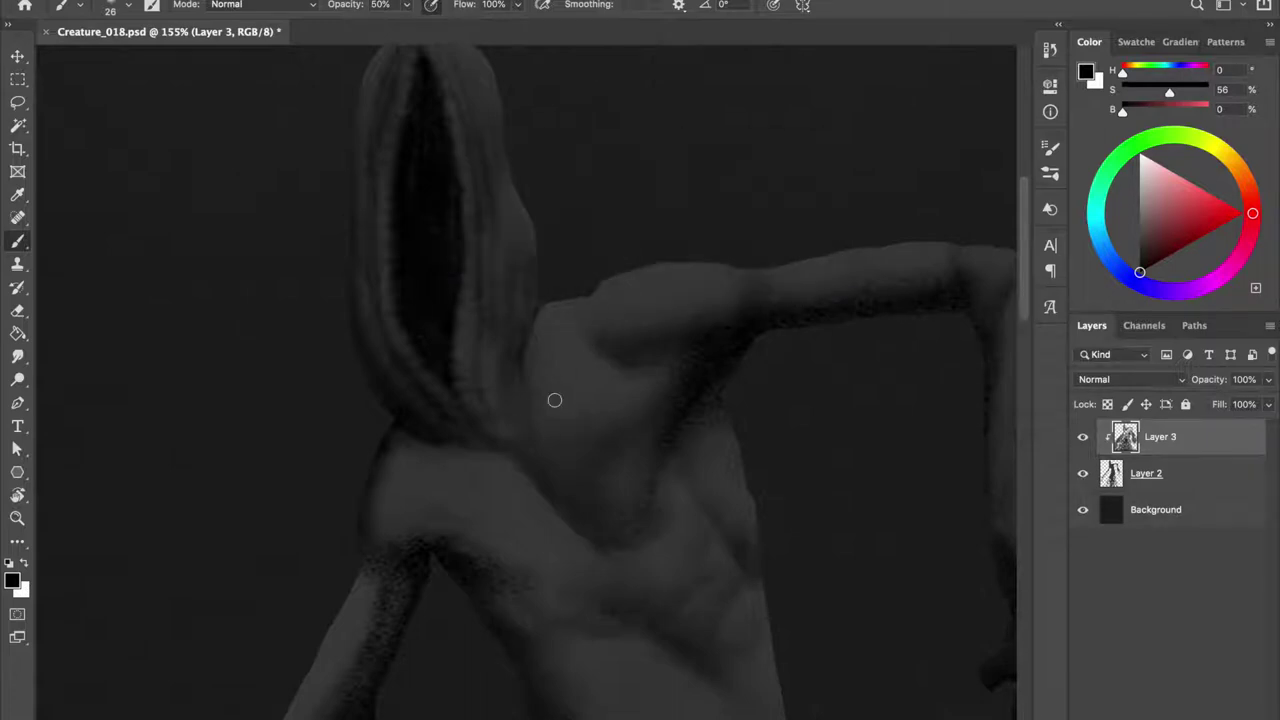
mouse_move(560, 366)
mouse_down()
mouse_move(568, 352)
mouse_move(606, 374)
mouse_up()
key(ctrl+shift+h)
drag(470, 354, 491, 354)
right_click(491, 354)
key(Escape)
drag(534, 386, 528, 354)
Erase part of the figure on Layer 2, save, and reactivate Layer 3.
key(alt+[)
key(e)
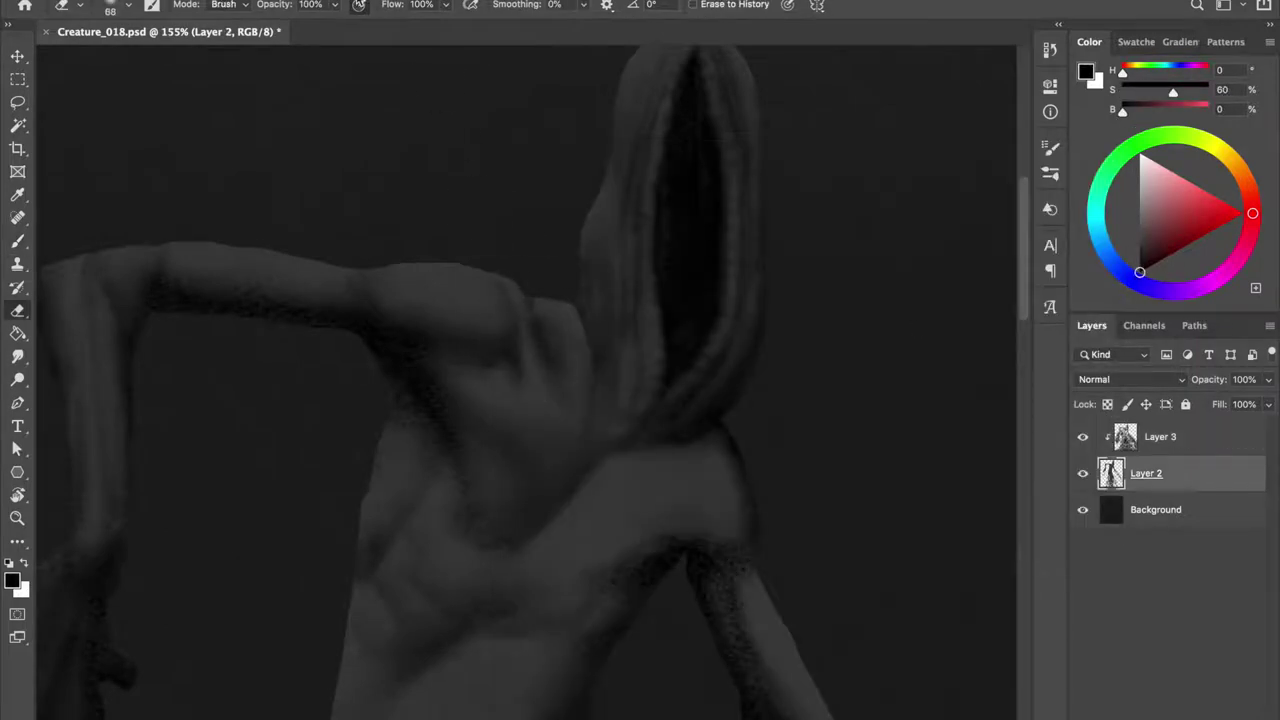
drag(528, 240, 528, 289)
key(ctrl+shift+h)
key(ctrl+s)
key(b)
key(alt+])
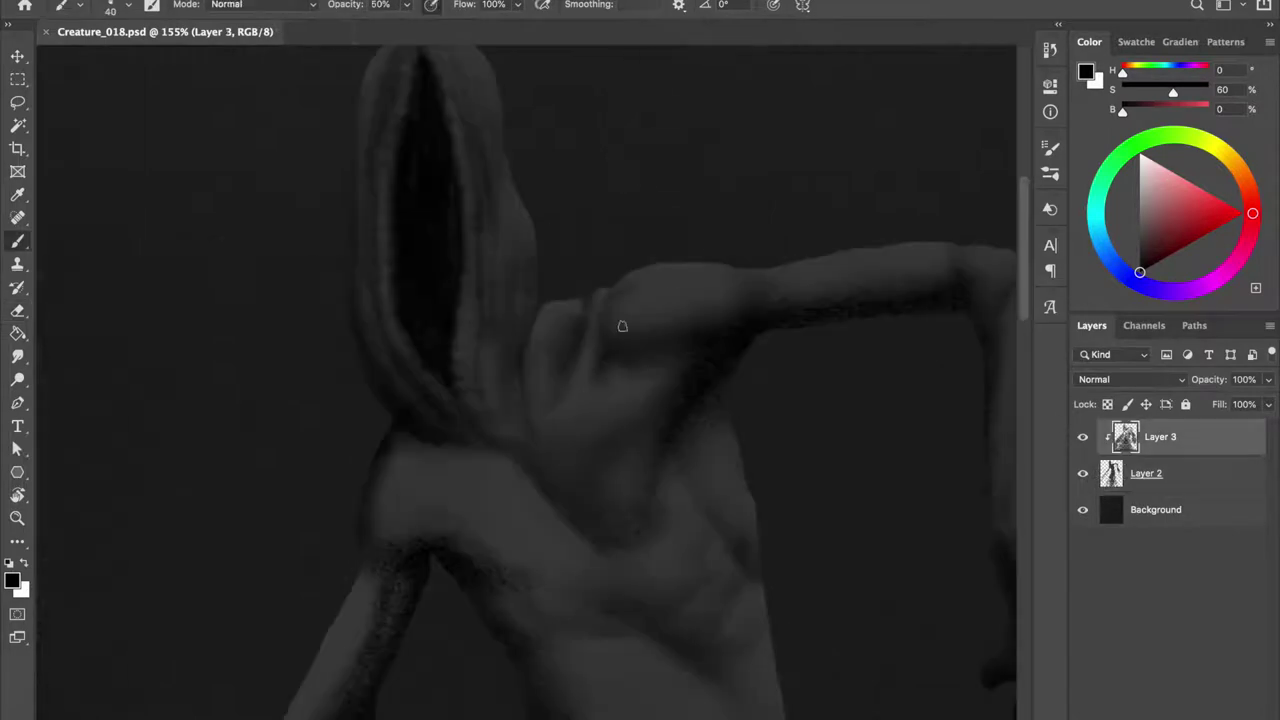
Sample a 25% grey from the head, enlarge the brush, and save.
scroll(464, 247, down, 1)
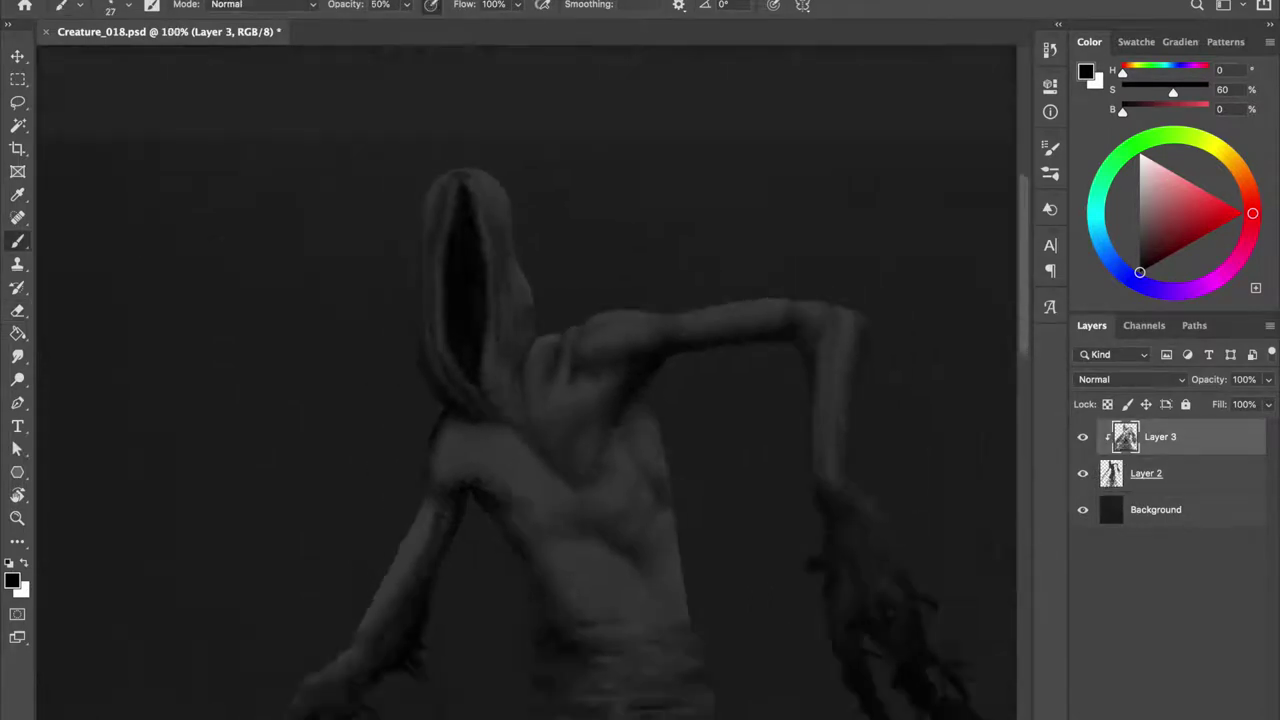
key(ctrl+shift+h)
key(ctrl+shift+h)
right_click(686, 257)
alt+click(582, 295)
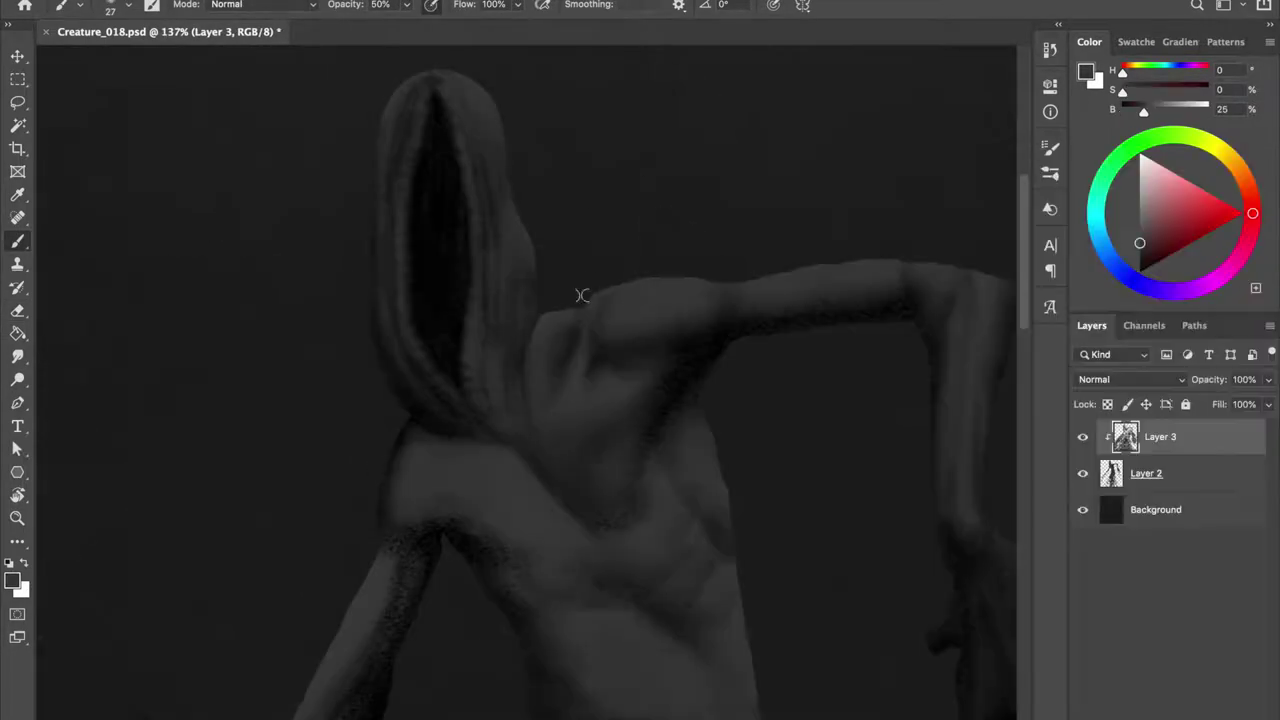
key(d)
key(bracketright)
key(bracketright)
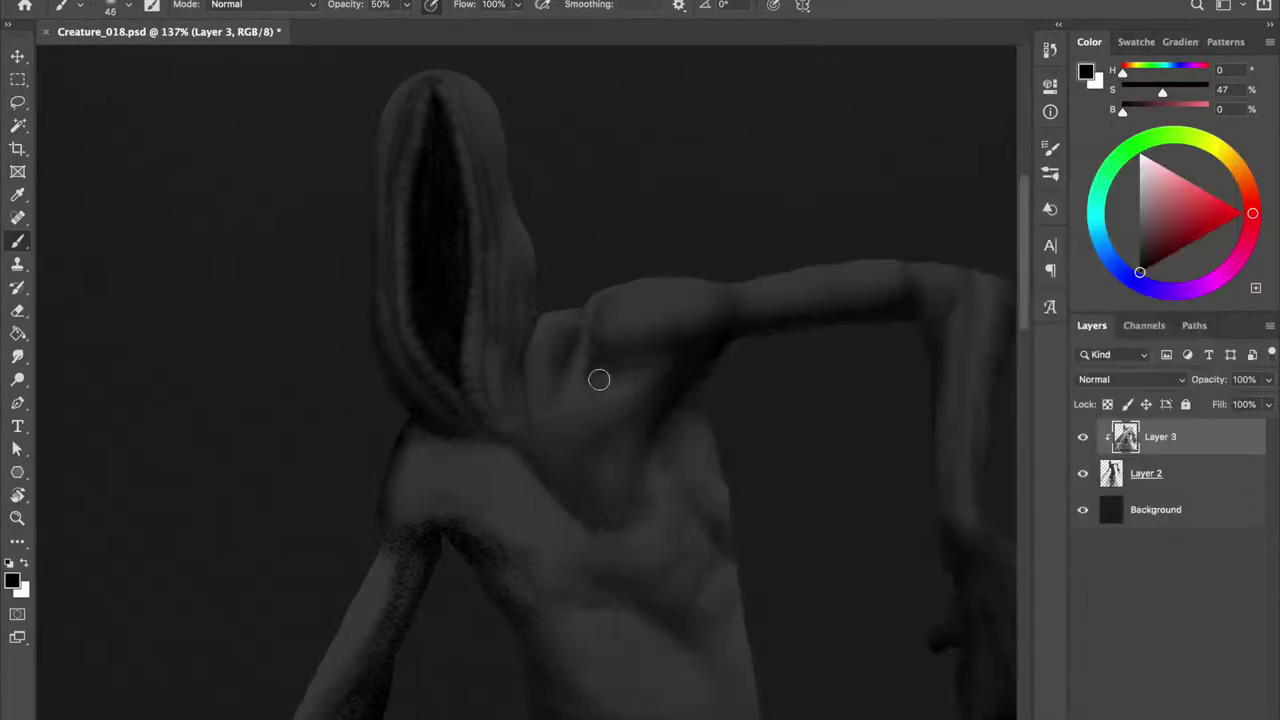
key(ctrl+shift+h)
key(ctrl+s)
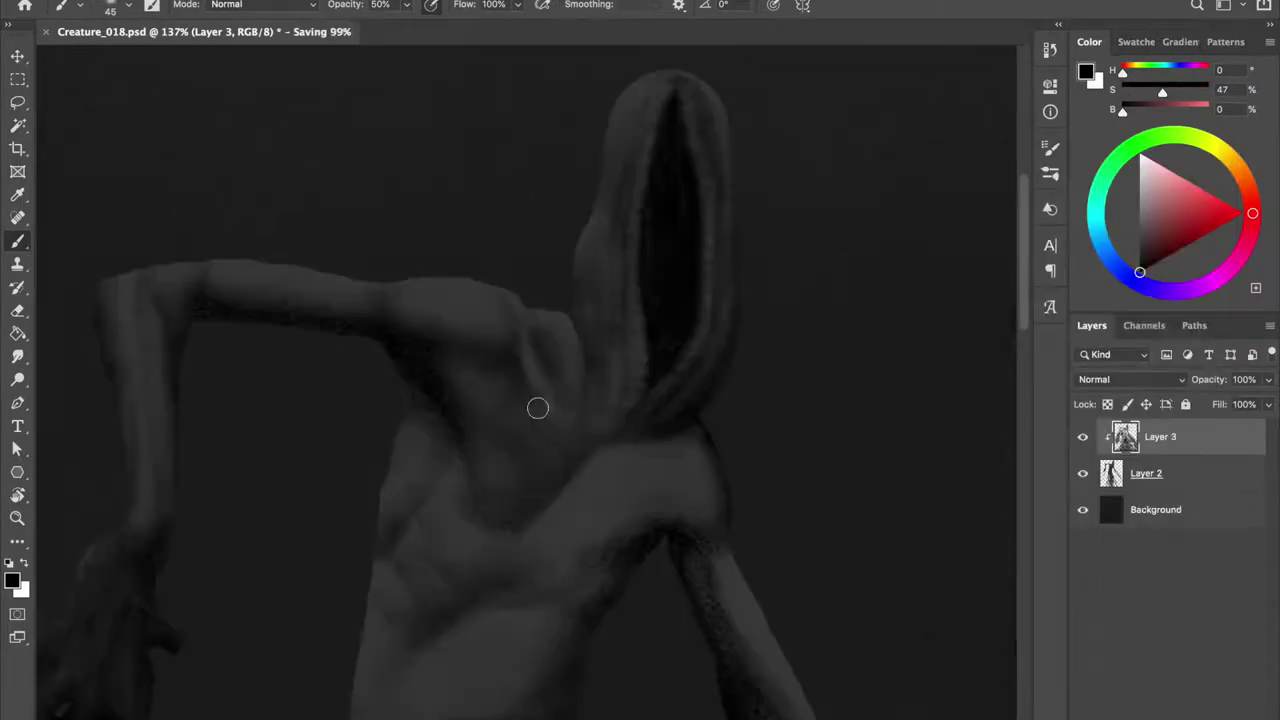
Sample darker greys from the painting while flipping the view to compare the pose.
alt+click(538, 408)
alt+click(500, 383)
key(ctrl+shift+h)
scroll(646, 234, down, 3)
scroll(623, 217, up, 3)
scroll(669, 169, down, 1)
key(d)
key(ctrl+shift+h)
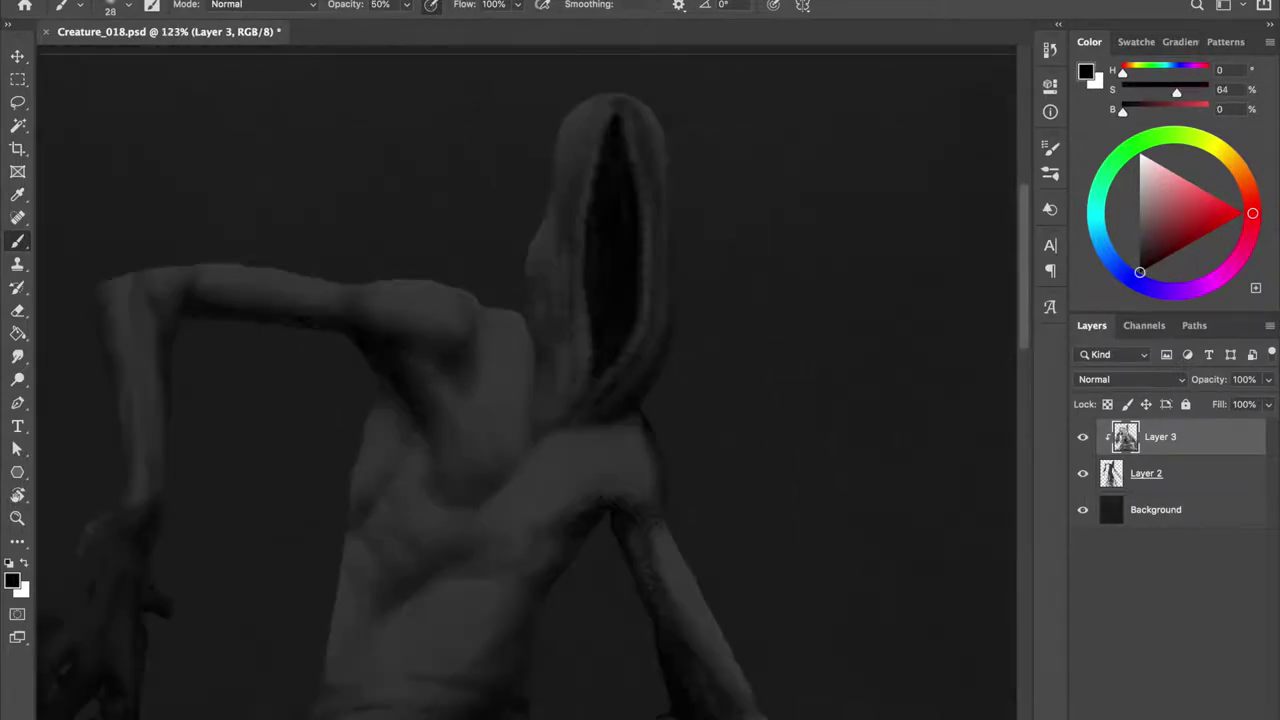
key(ctrl+shift+h)
key(ctrl+shift+h)
Sample near-black shoulder tones and shrink the brush for finer neck strokes.
key(ctrl+shift+h)
scroll(589, 357, up, 3)
alt+click(589, 357)
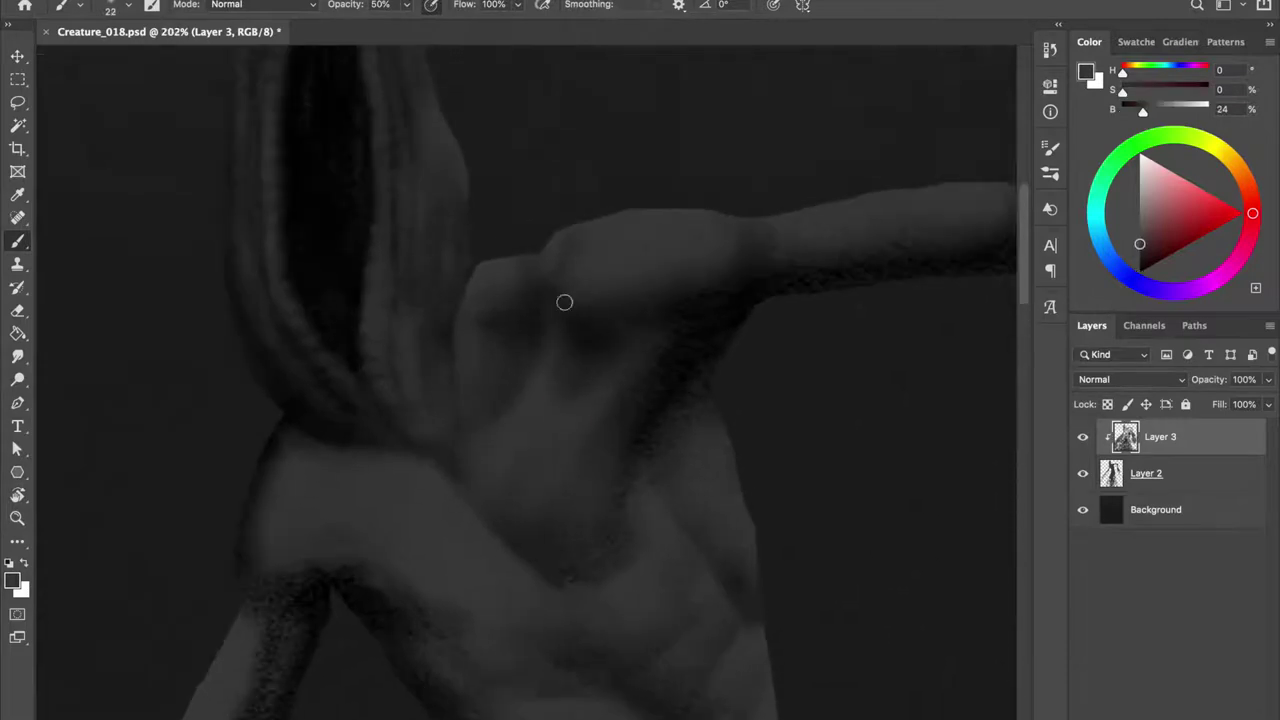
alt+click(676, 331)
key(ctrl+shift+h)
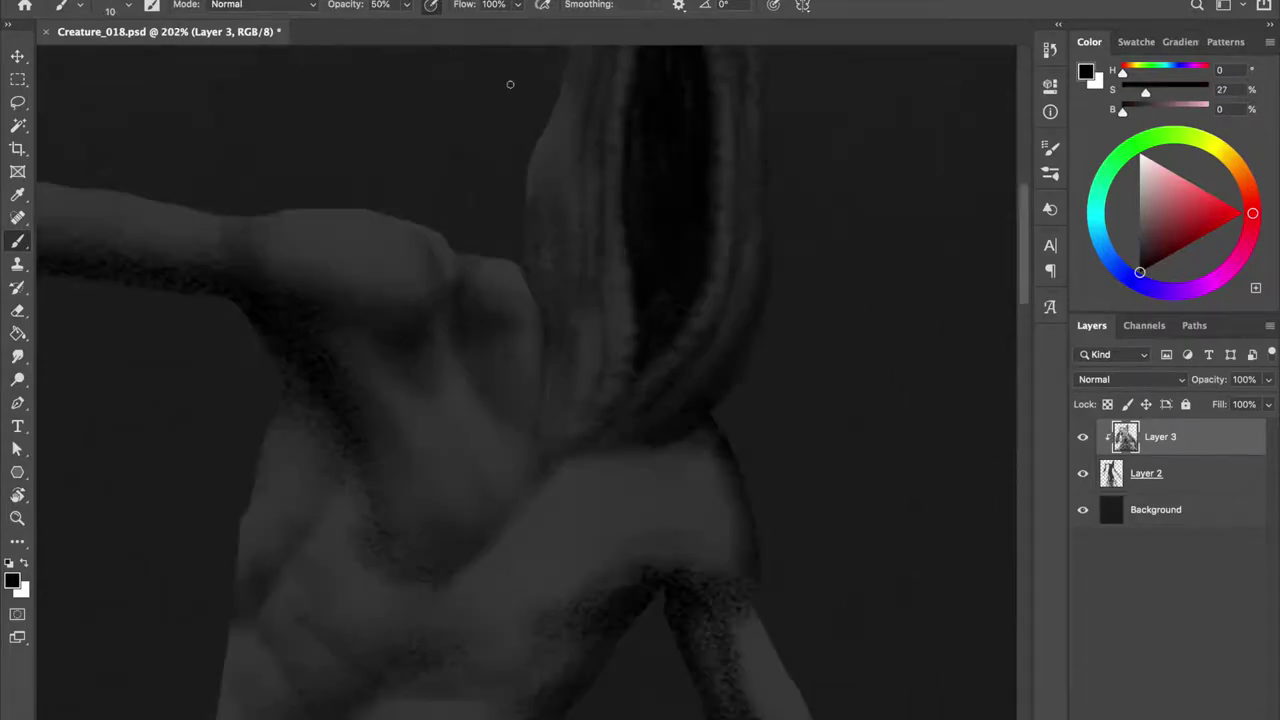
key(ctrl+shift+h)
scroll(528, 434, down, 2)
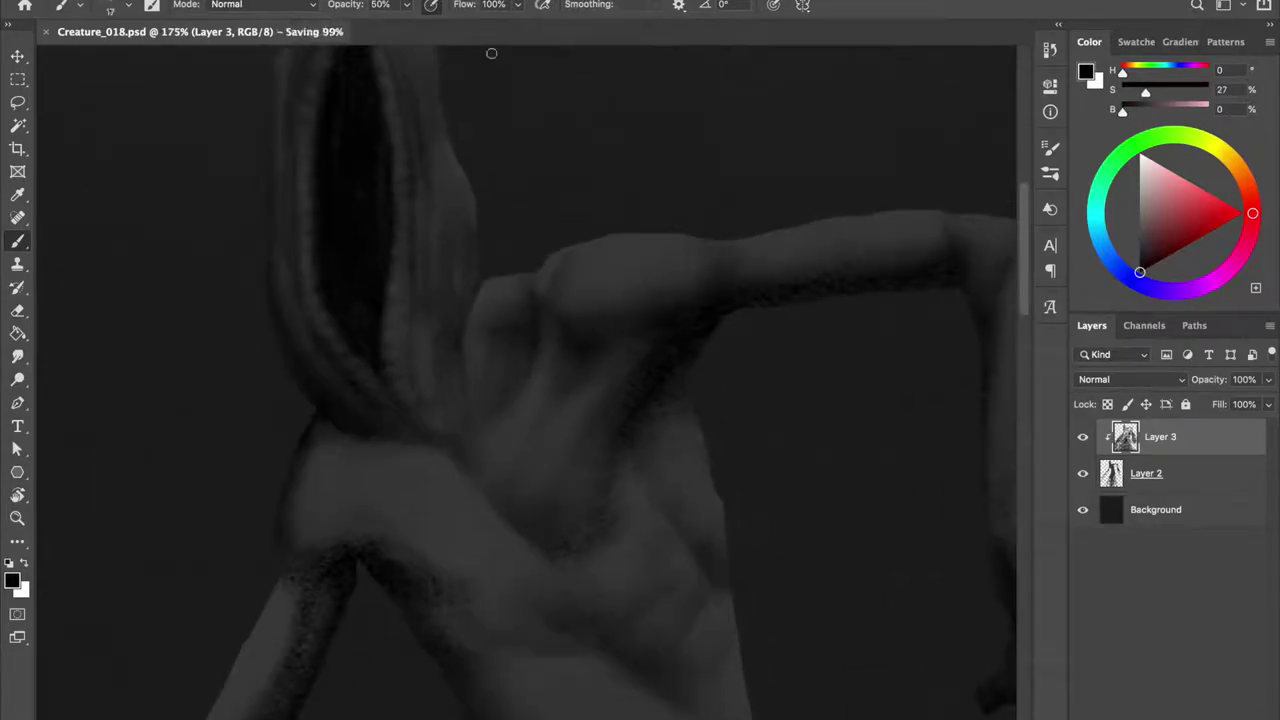
key(bracketleft)
key(bracketleft)
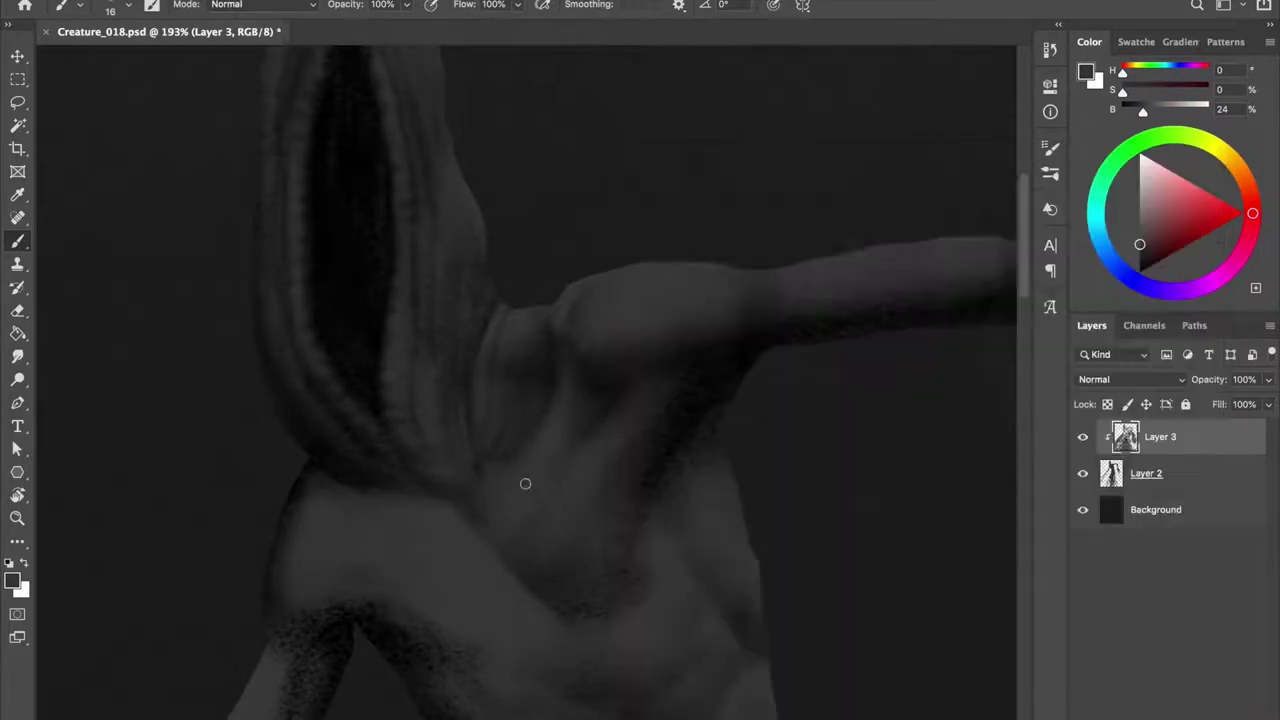
drag(488, 297, 476, 299)
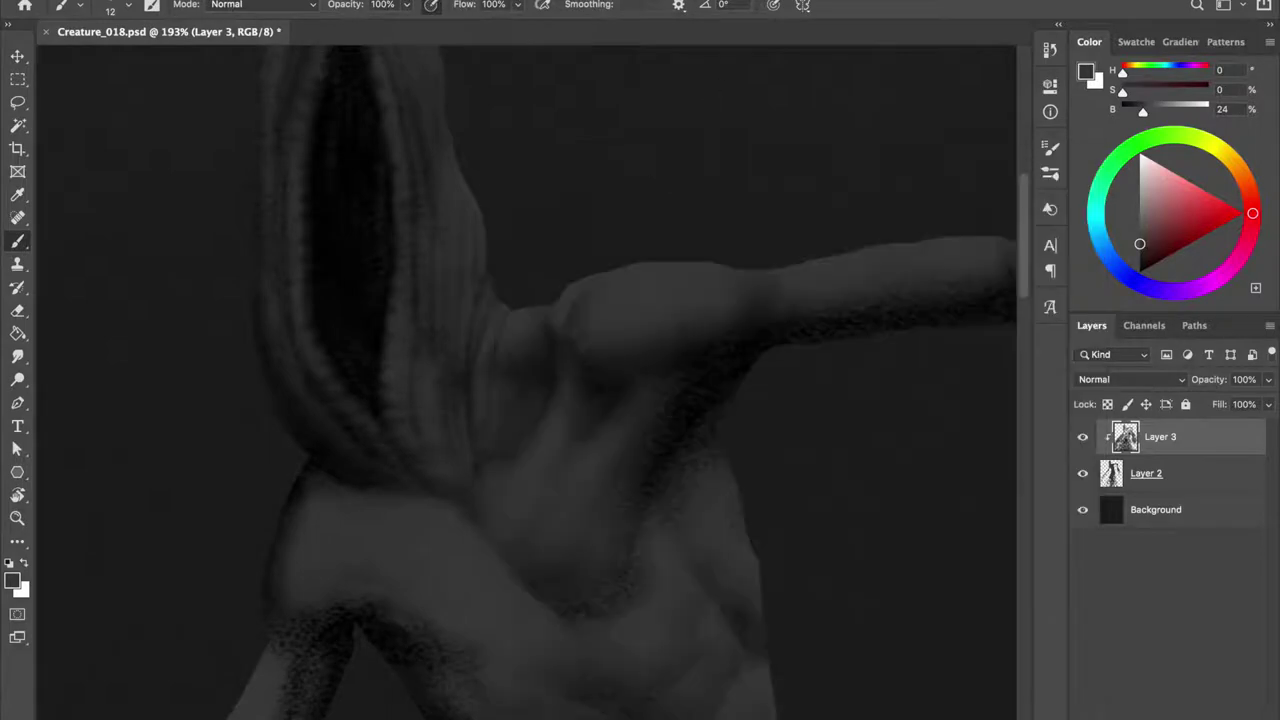
key(d)
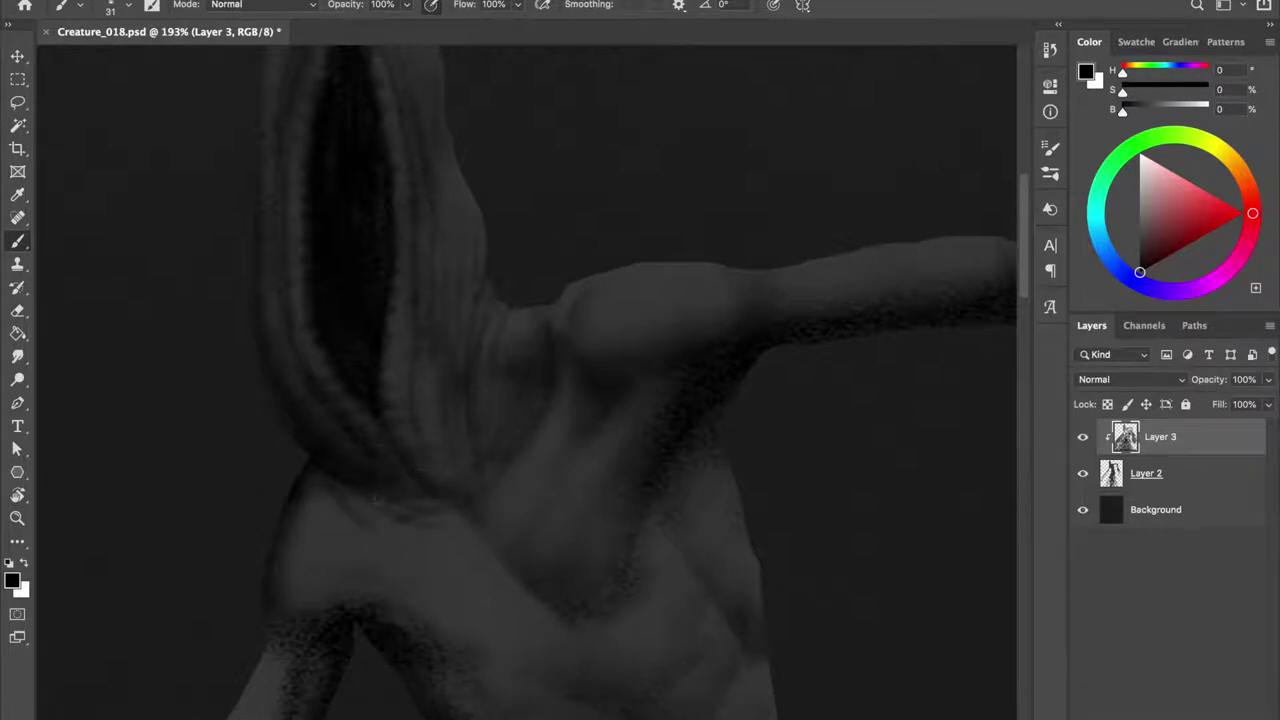
Sample dark grey from the neck, save, then add new Layer 4 with light grey.
key(h)
right_click(603, 506)
key(Escape)
alt+click(627, 548)
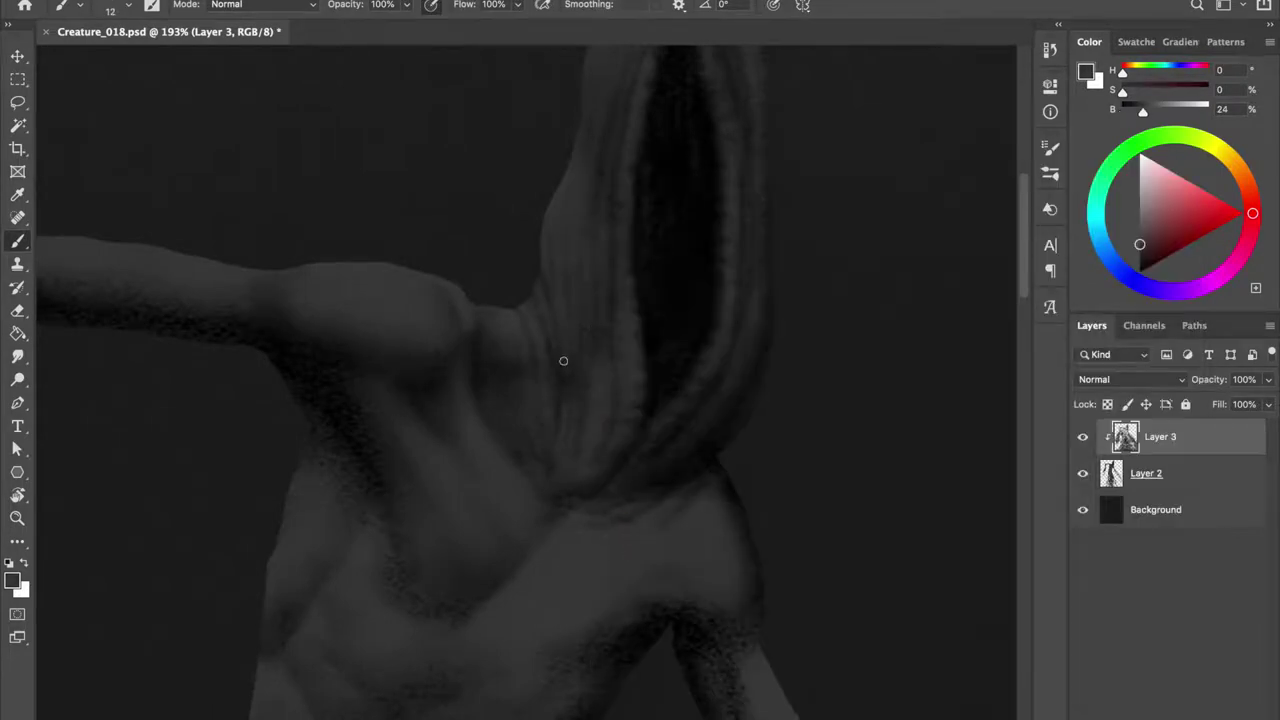
scroll(640, 180, up, 3)
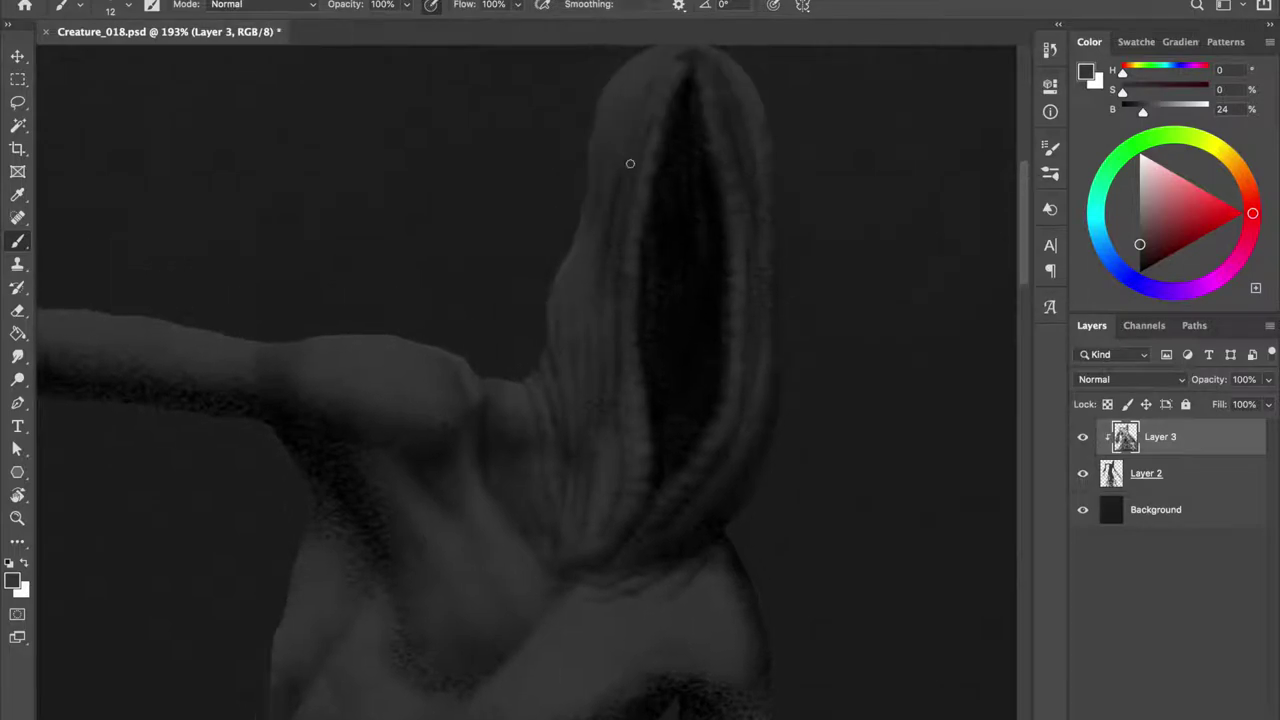
key(ctrl+s)
alt+click(672, 259)
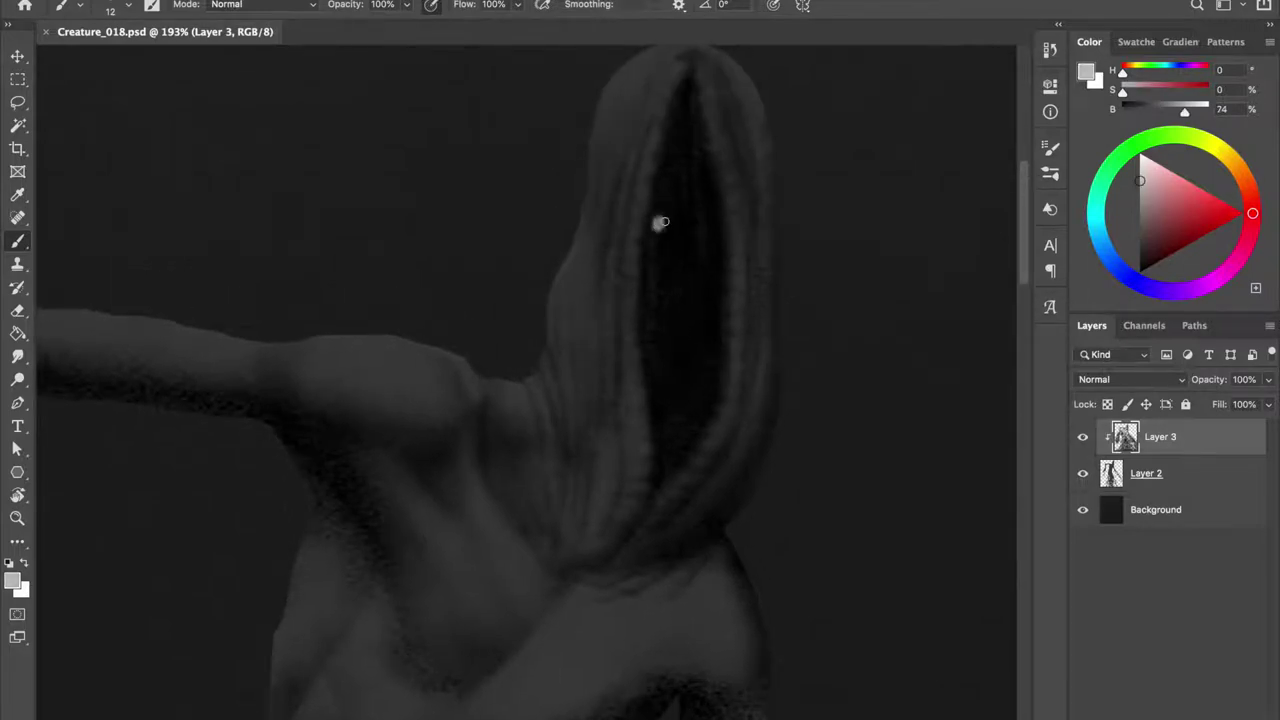
key(ctrl+shift+n)
key(Return)
Paint a bright white eye dot with a 40% opacity brush.
key(4)
mouse_move(659, 236)
mouse_down()
mouse_move(726, 234)
mouse_move(630, 245)
mouse_up()
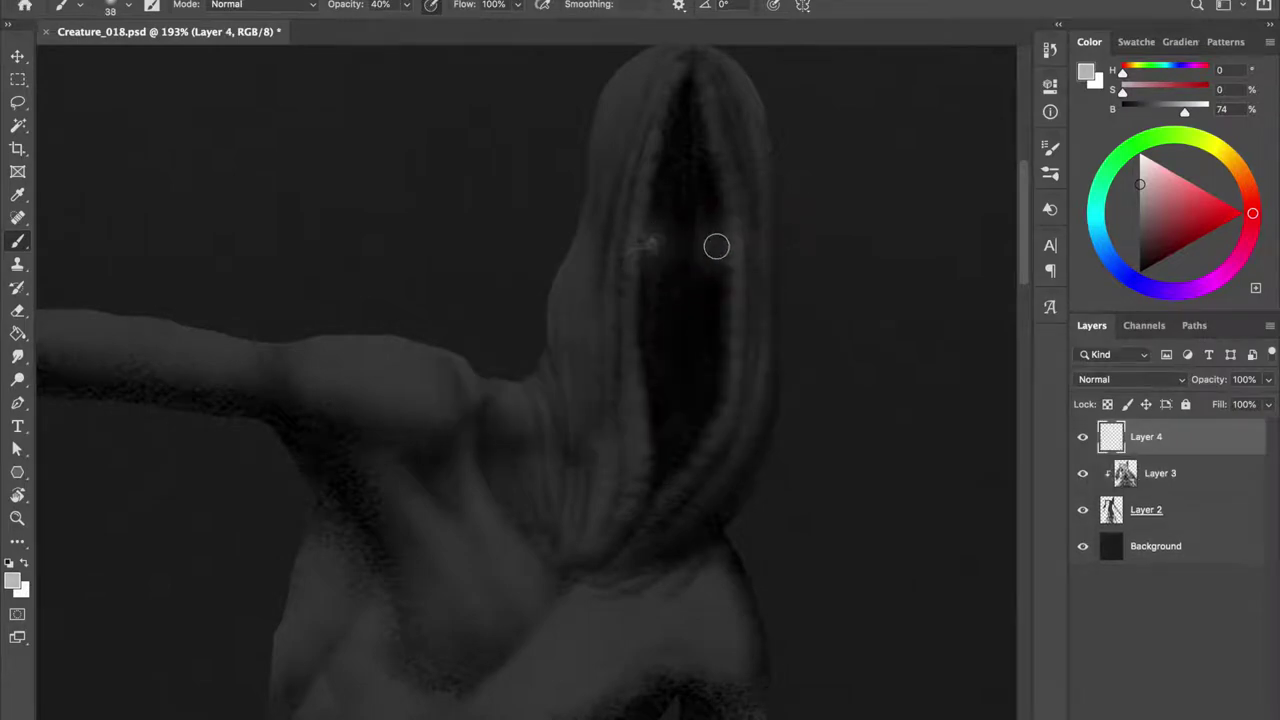
drag(714, 244, 714, 275)
click(714, 244)
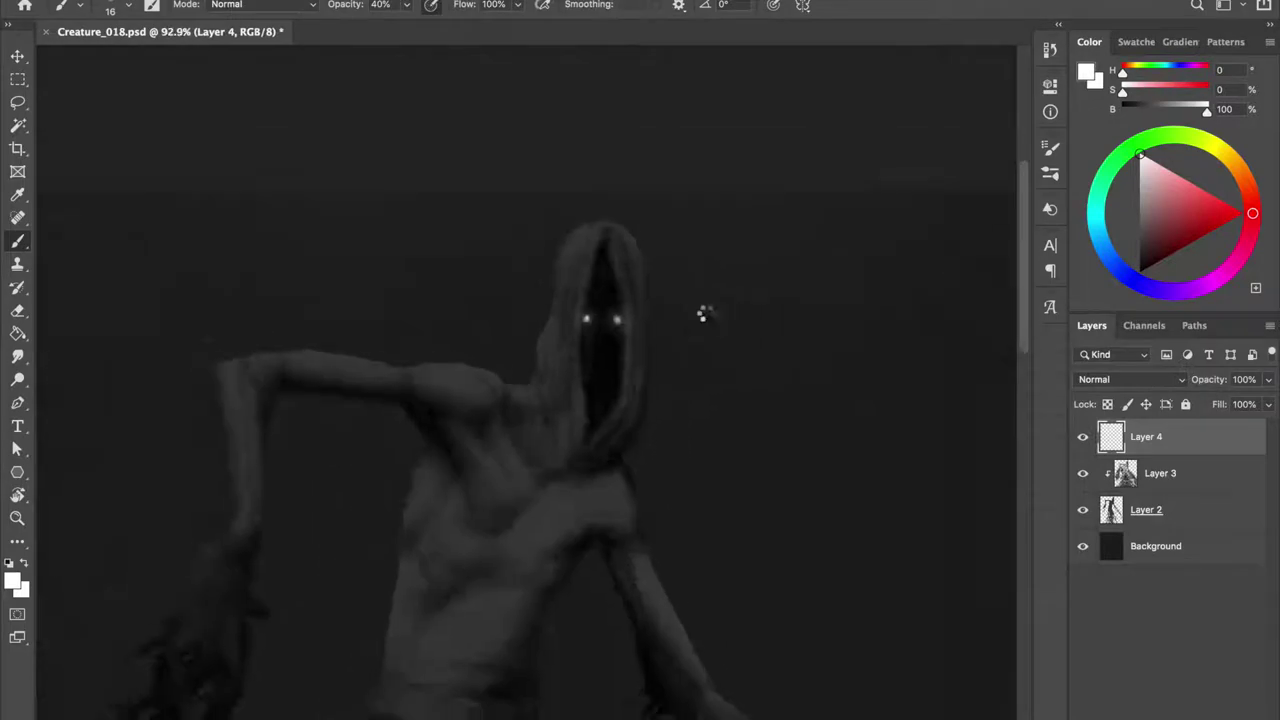
Move the glowing eyes down into the hood.
key(v)
mouse_move(640, 209)
mouse_down()
mouse_move(673, 384)
mouse_move(666, 214)
mouse_move(491, 151)
mouse_up()
key(ctrl+t)
key(Return)
scroll(740, 365, down, 3)
scroll(740, 365, up, 2)
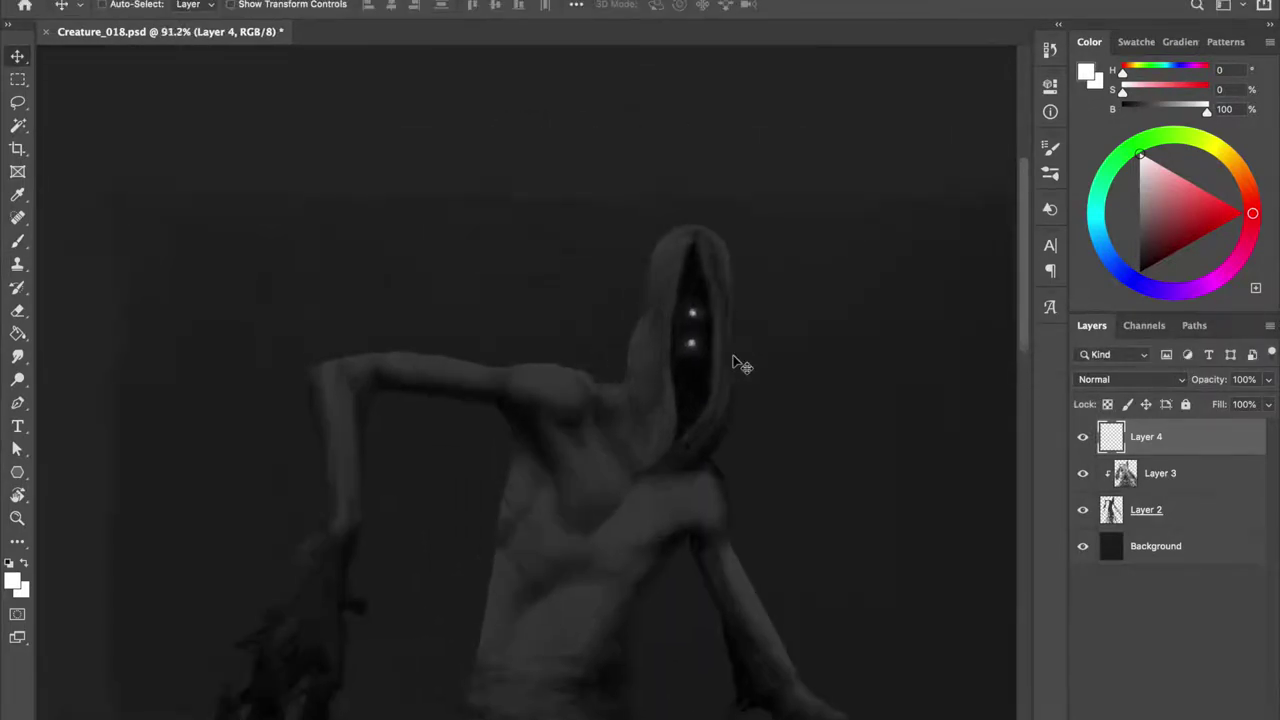
scroll(737, 363, up, 1)
scroll(660, 363, up, 2)
Scale up the eyes and move them closer together inside the hood.
key(ctrl+t)
mouse_move(612, 340)
mouse_down()
mouse_move(703, 214)
mouse_move(640, 330)
mouse_up()
key(Return)
key(l)
ctrl+drag(708, 270, 680, 274)
drag(486, 214, 563, 391)
ctrl+drag(531, 340, 562, 340)
scroll(671, 349, down, 3)
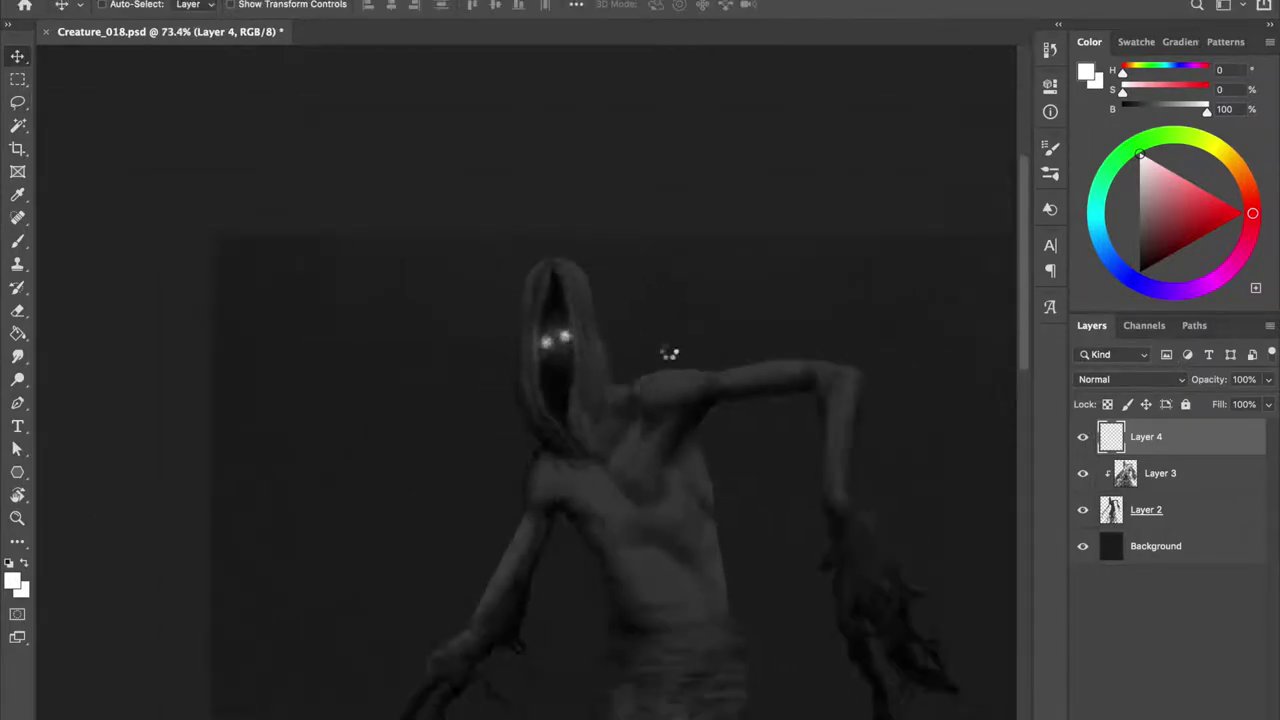
Rotate the eyes to match the tilted head.
key(ctrl+t)
drag(790, 300, 777, 260)
key(Return)
scroll(730, 383, up, 2)
scroll(725, 388, down, 2)
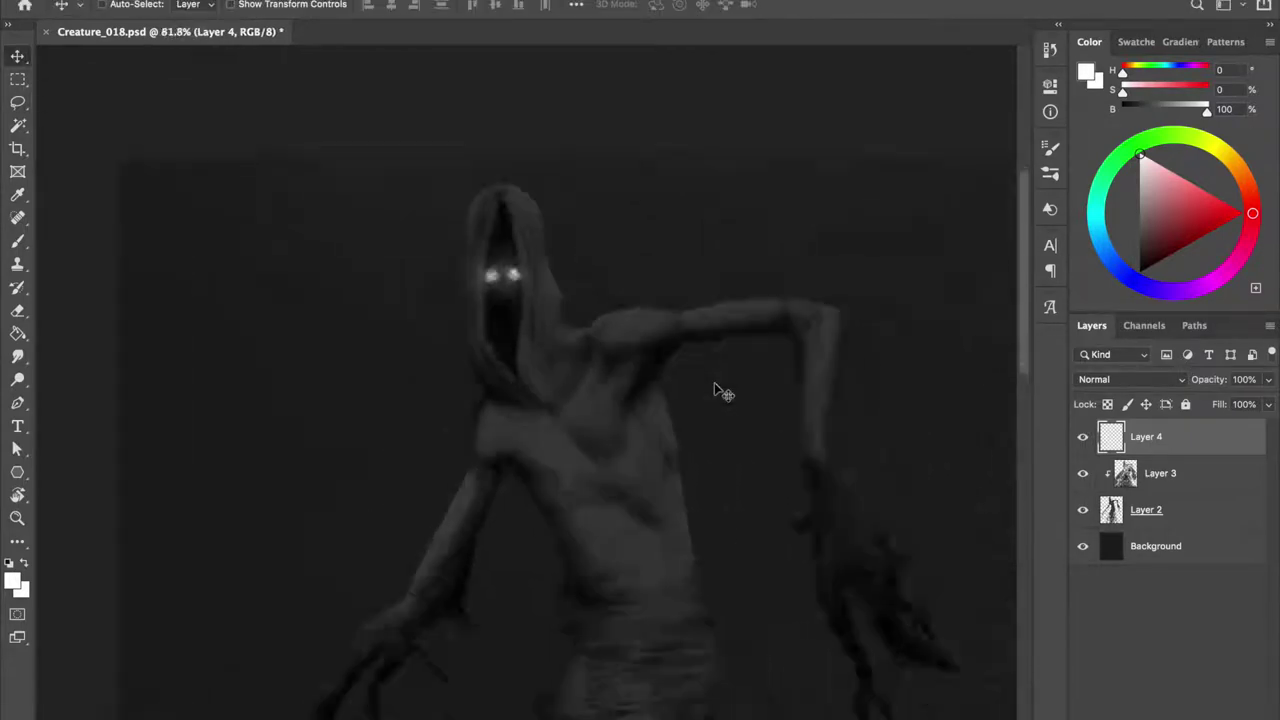
scroll(722, 391, down, 2)
scroll(702, 330, up, 1)
scroll(703, 327, up, 2)
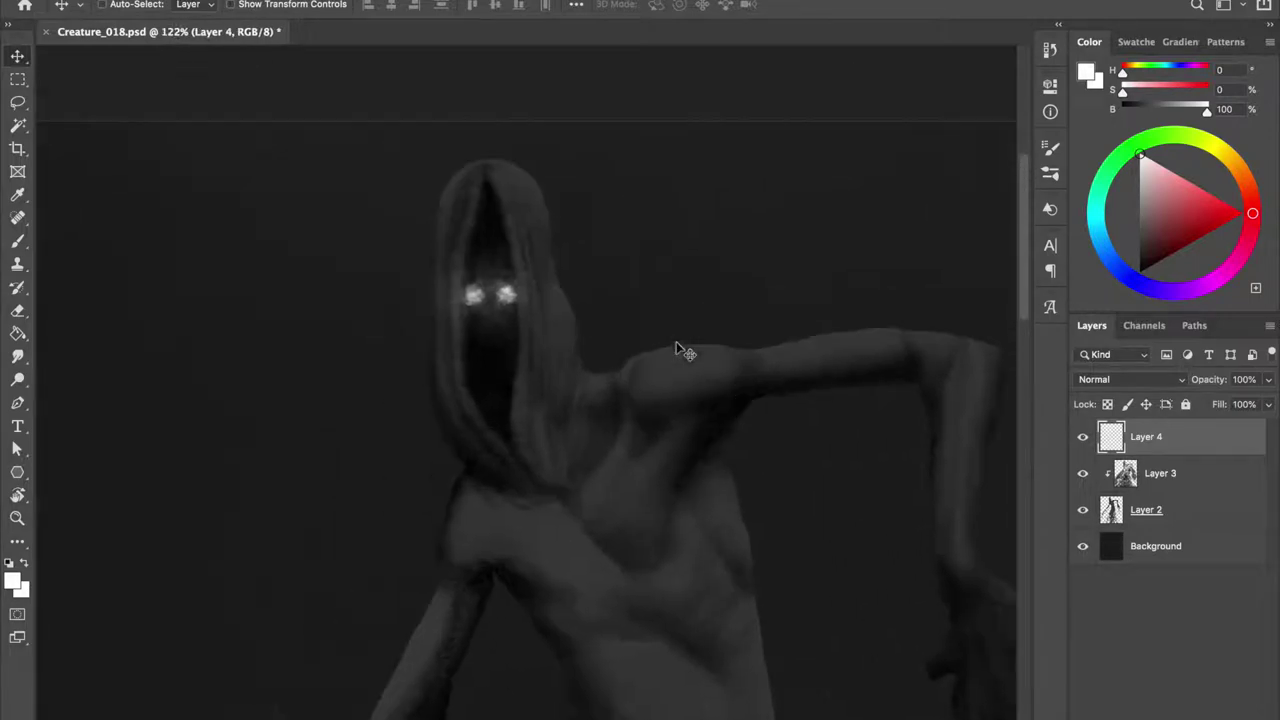
Merge the eyes into the layer below and sample a dark grey from the hood.
key(ctrl+e)
scroll(680, 349, up, 1)
key(b)
alt+click(538, 128)
right_click(486, 145)
Paint the inside of the hood a lighter grey with a new brush tip.
double_click(851, 414)
drag(484, 187, 480, 214)
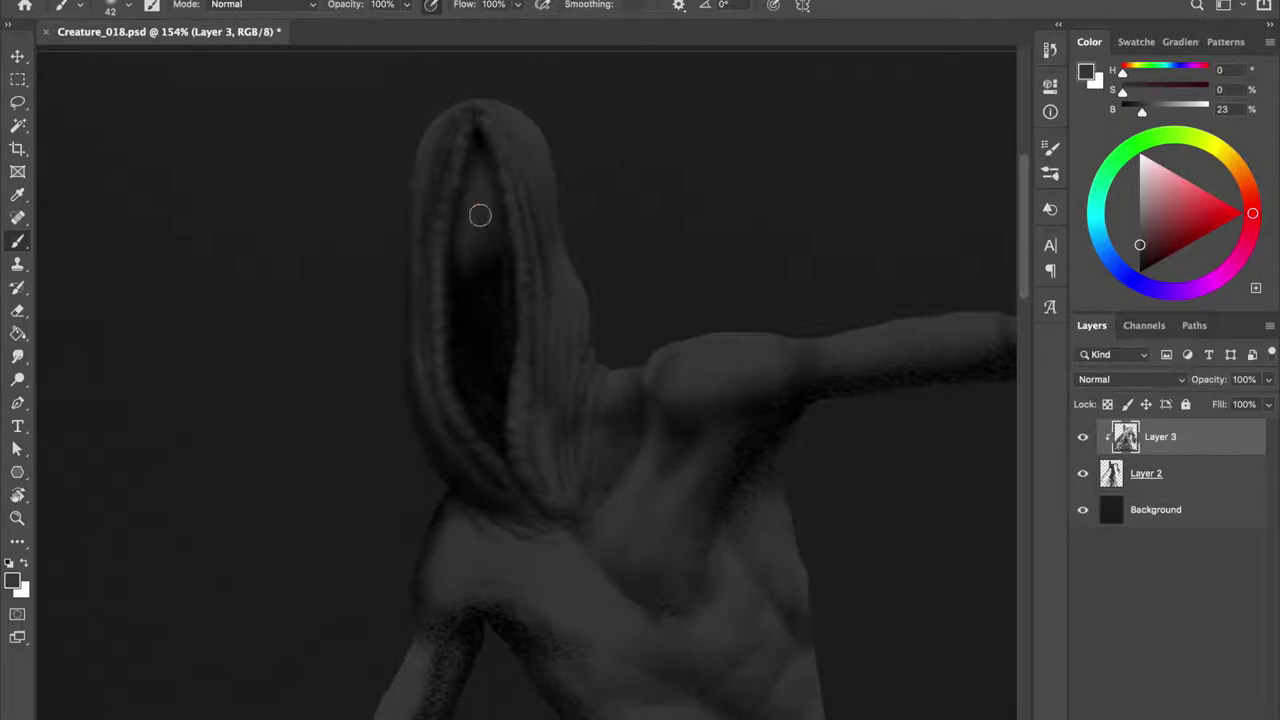
drag(480, 149, 497, 395)
Dab two dark eye dots onto the face with a smaller brush.
mouse_move(486, 203)
mouse_down()
mouse_move(470, 203)
mouse_move(487, 209)
mouse_up()
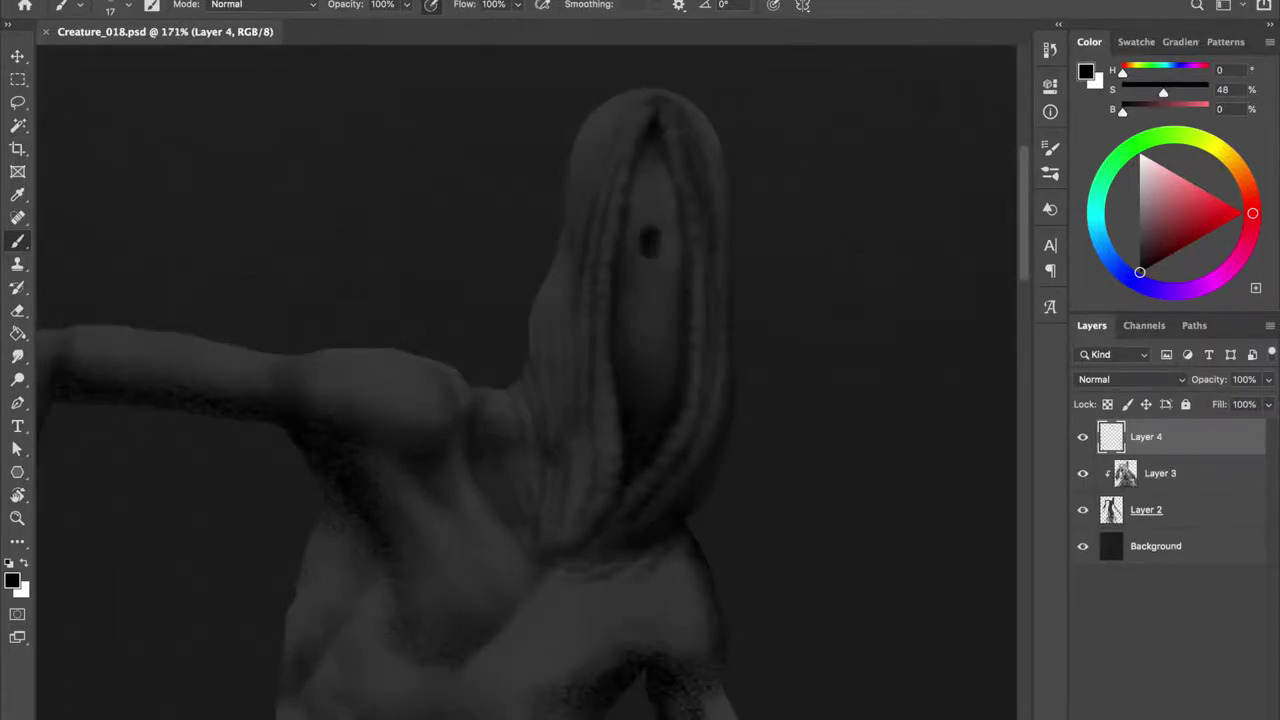
click(713, 224)
click(651, 220)
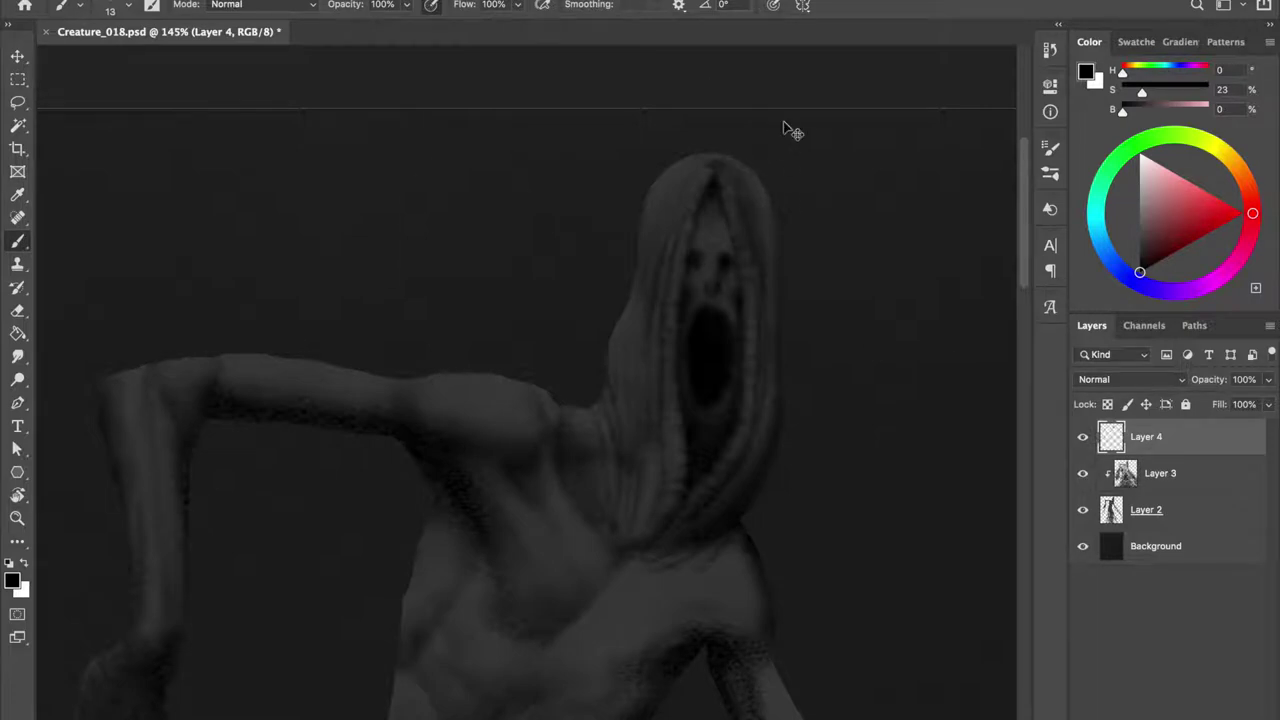
Sample dark greys from the face, undo the eye glints, and save the painting.
alt+click(713, 274)
key(d)
alt+click(713, 291)
key(d)
key(ctrl+s)
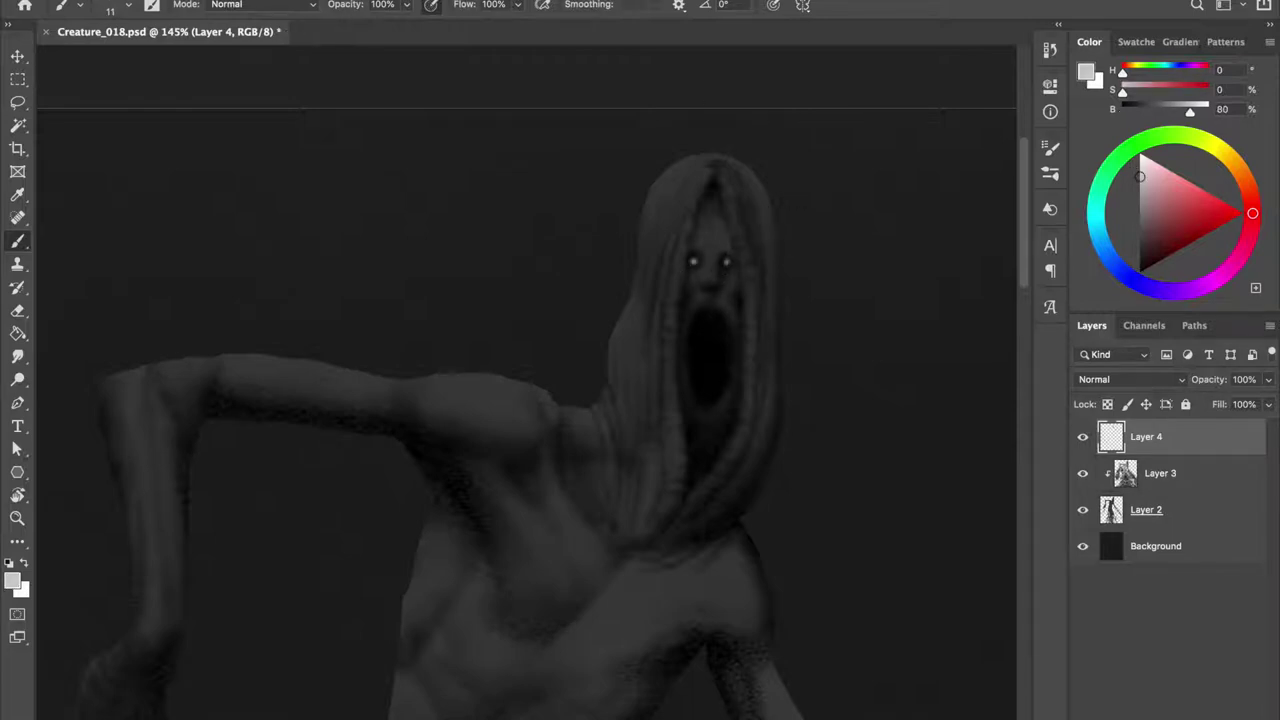
scroll(500, 380, down, 3)
scroll(500, 380, up, 4)
key(ctrl+z)
key(ctrl+s)
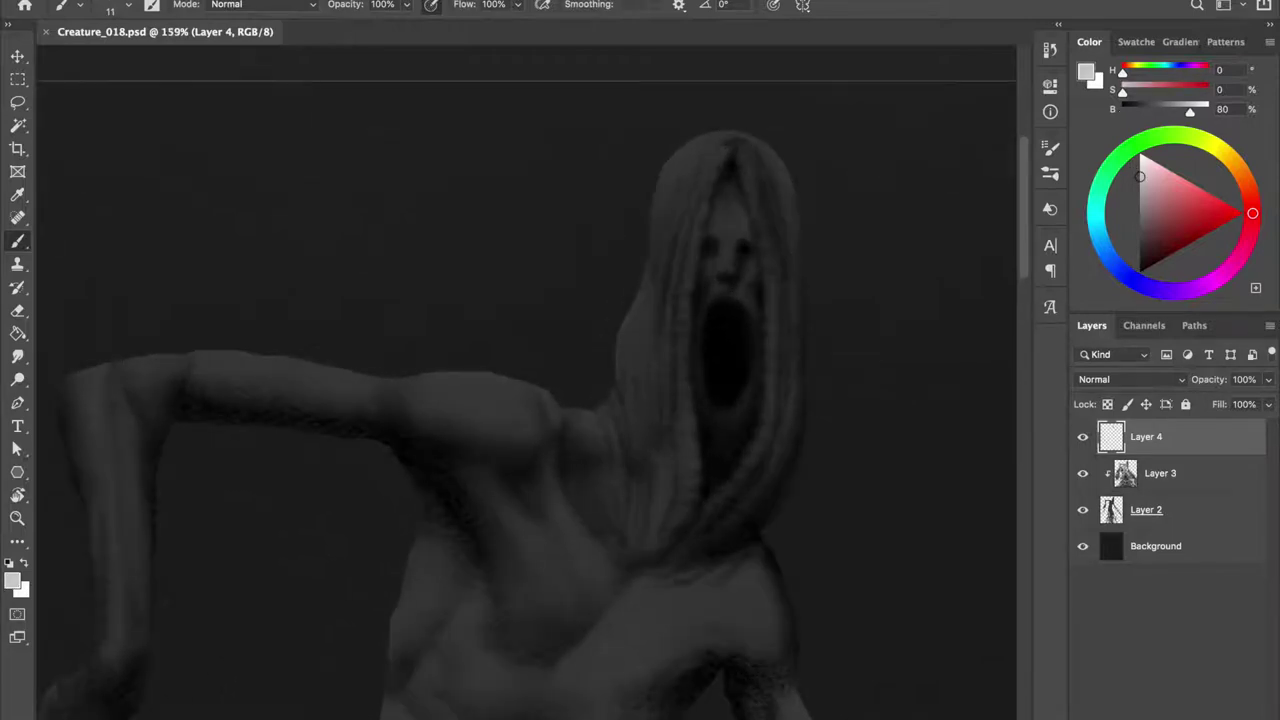
scroll(639, 310, up, 2)
Darken the teeth at the top of the mouth with a sampled dark grey, then save.
alt+click(639, 310)
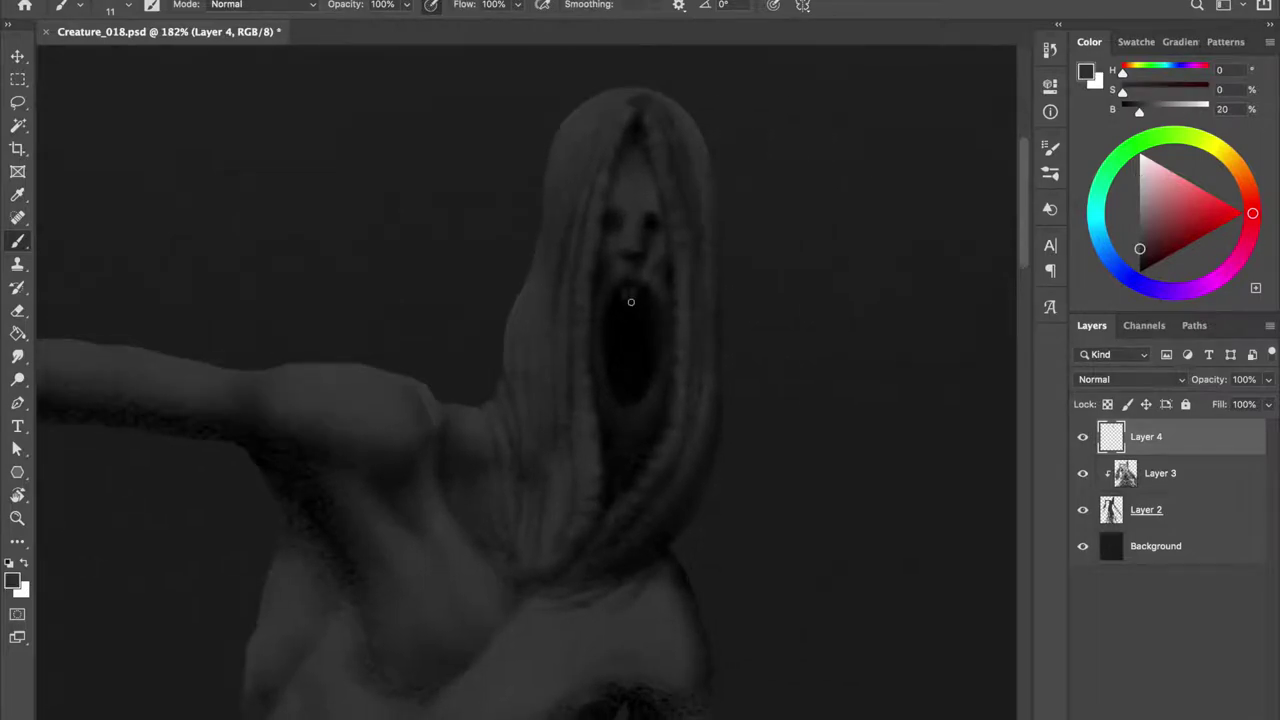
drag(630, 401, 628, 310)
scroll(717, 201, down, 2)
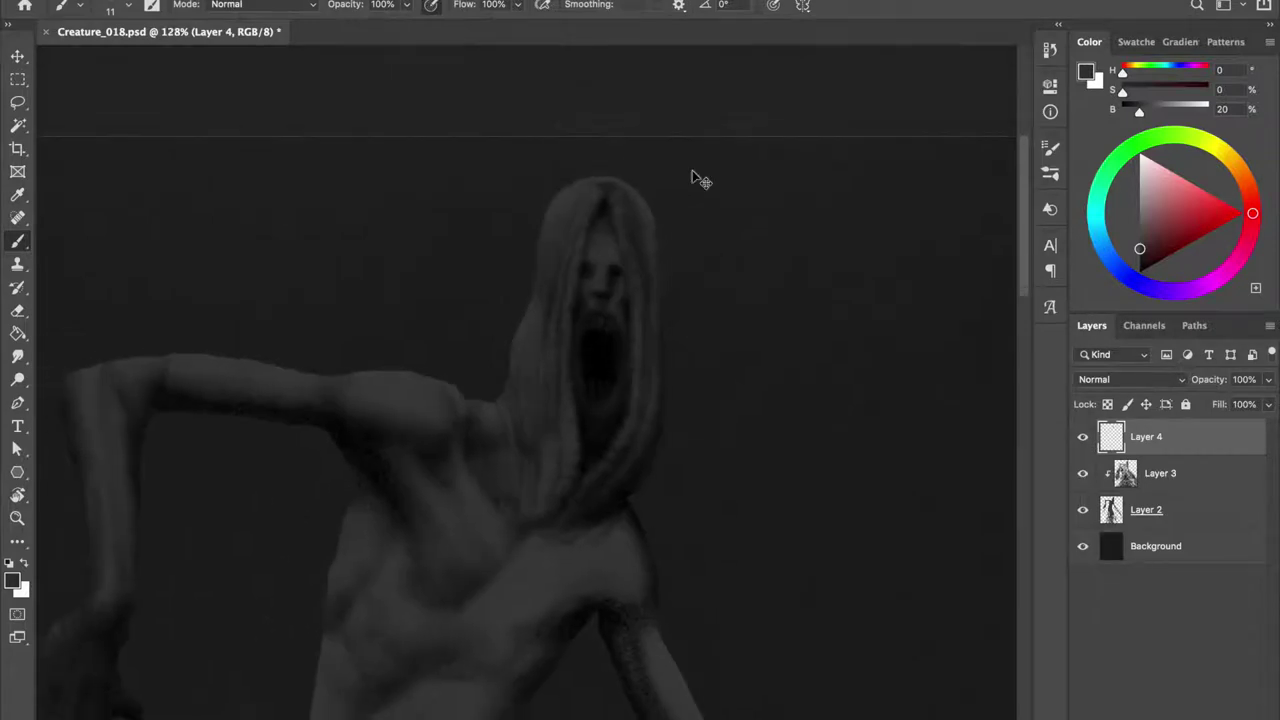
scroll(677, 157, up, 2)
key(ctrl+s)
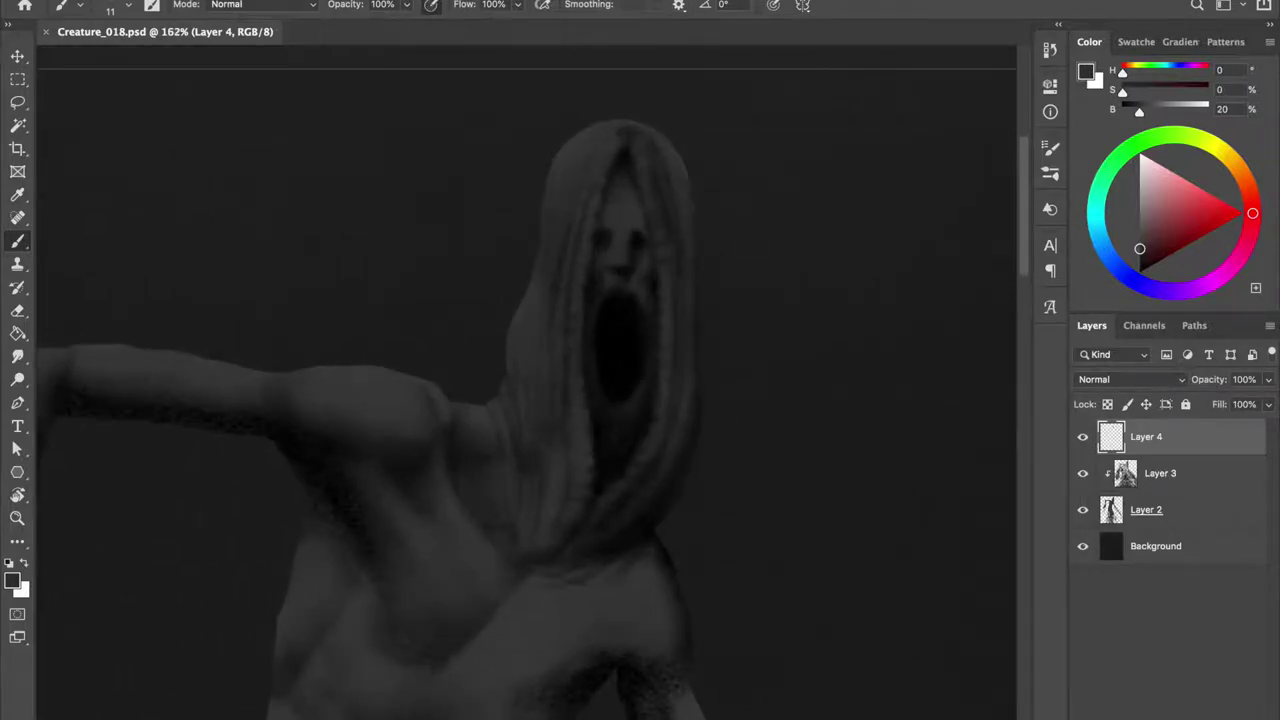
scroll(511, 374, up, 5)
scroll(511, 374, up, 2)
Paint light hair strands, then pick near-black from the mouth with a smaller brush.
drag(437, 277, 457, 129)
key(bracketleft)
key(bracketleft)
key(bracketleft)
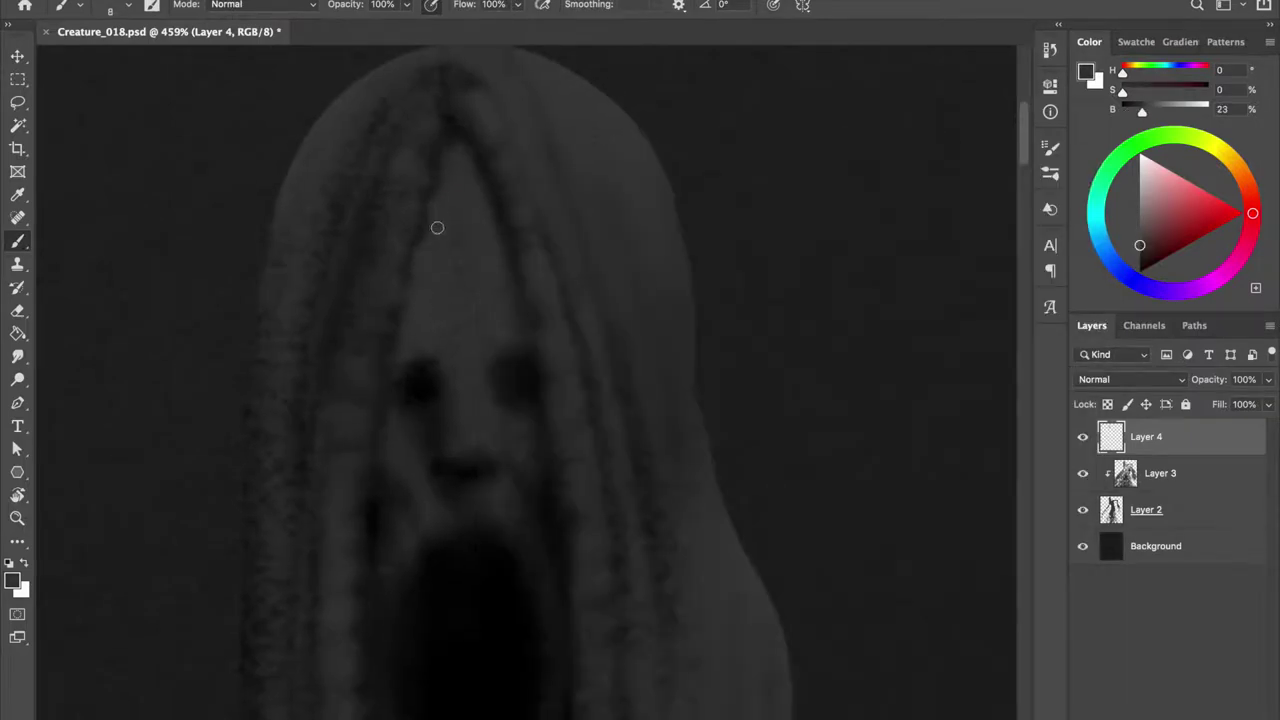
alt+shift+right_click(521, 291)
key(bracketleft)
key(bracketleft)
key(bracketleft)
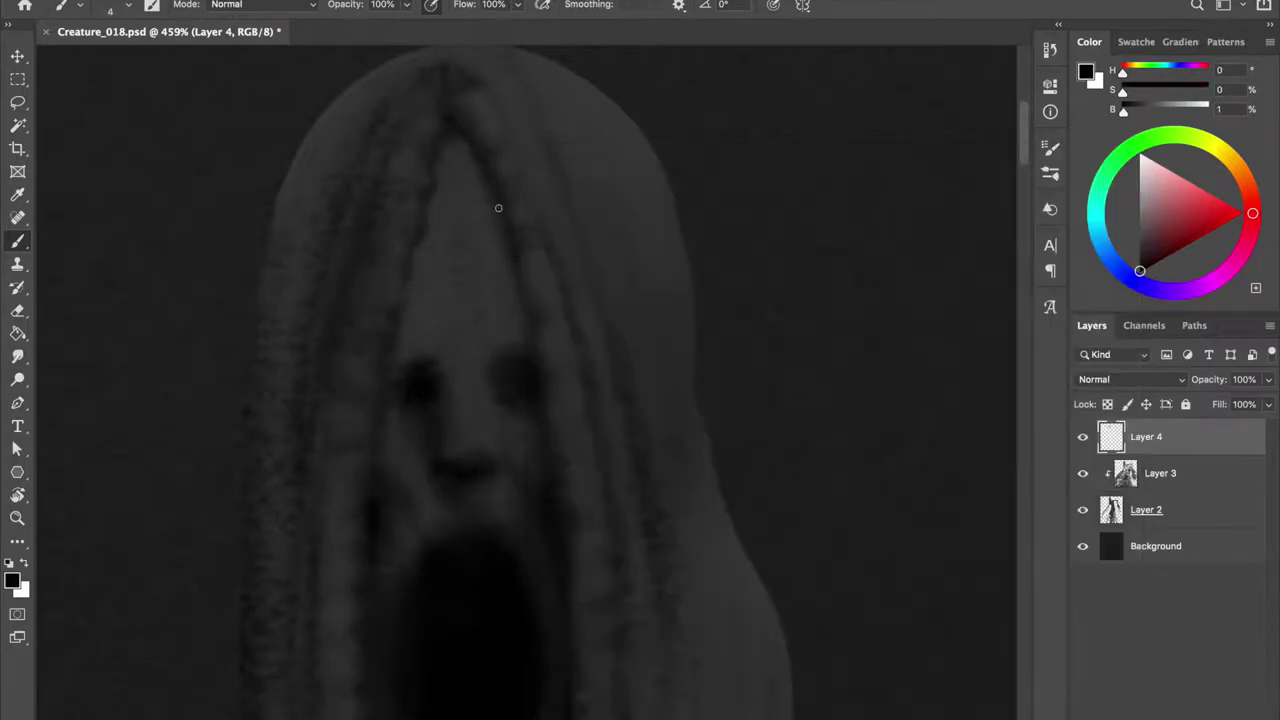
drag(374, 476, 395, 227)
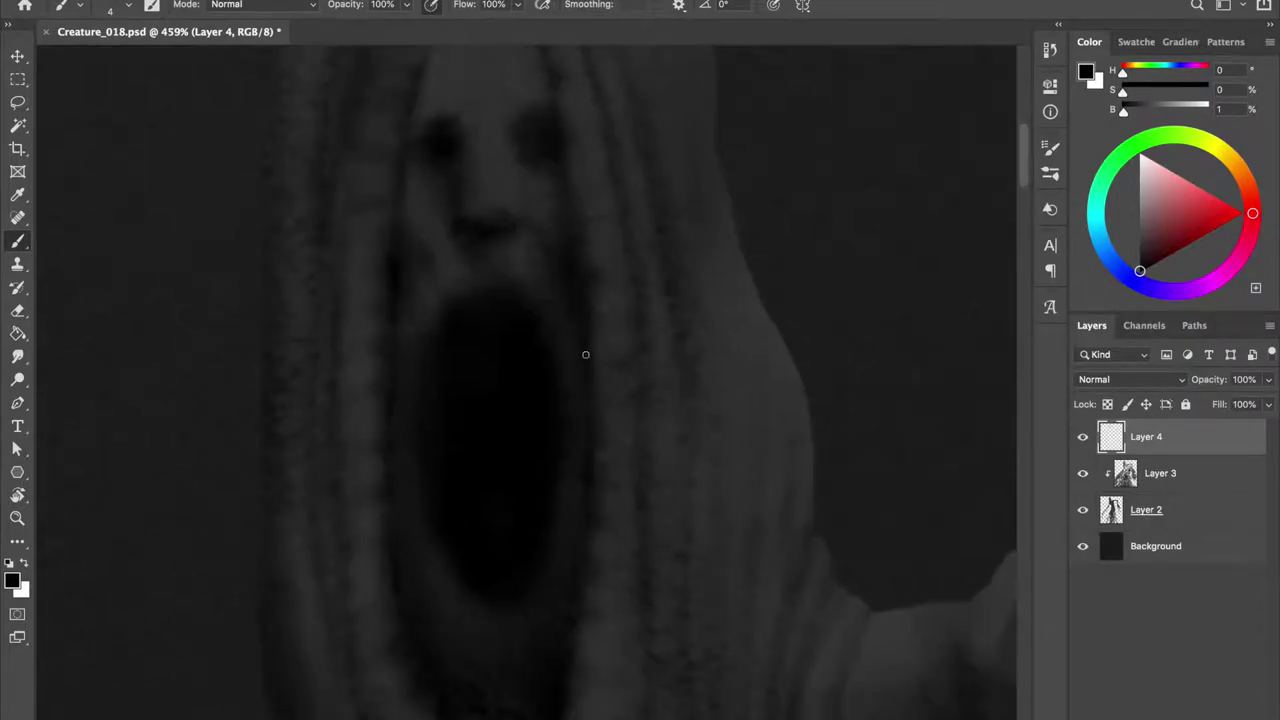
scroll(585, 354, down, 5)
scroll(597, 497, down, 2)
key(bracketright)
key(bracketright)
key(bracketright)
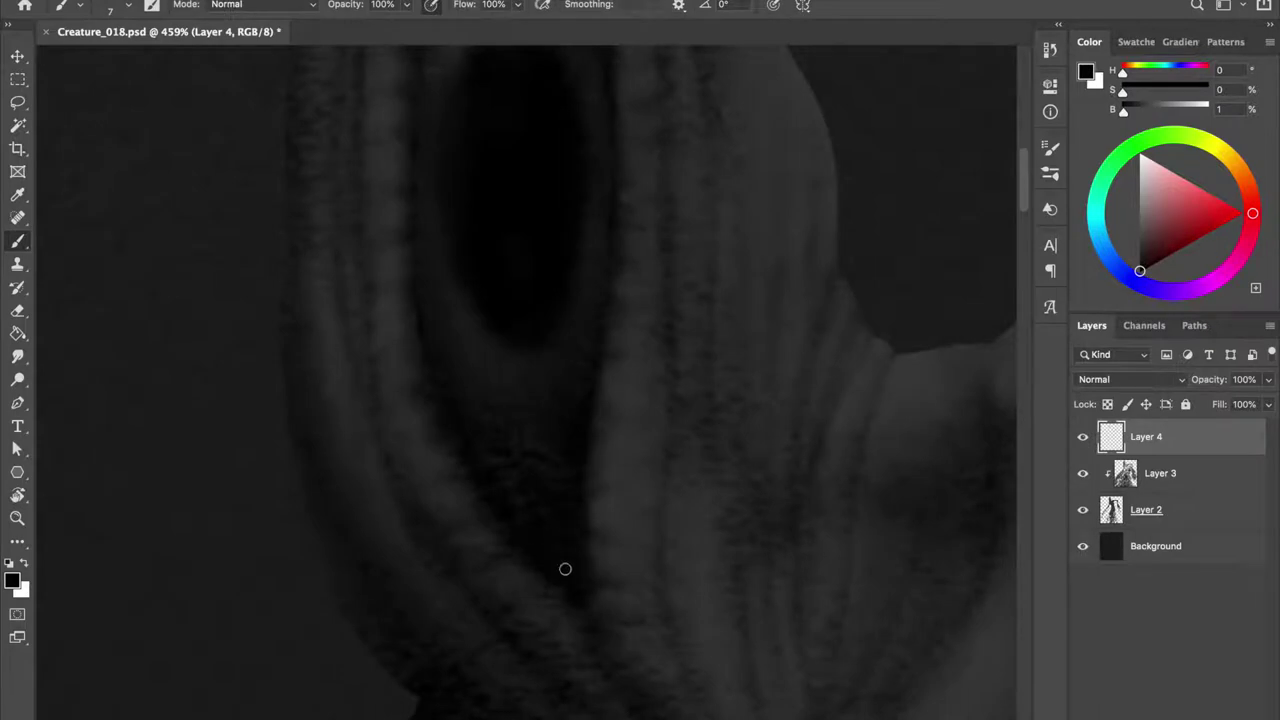
scroll(422, 345, down, 4)
Set a near-black brush at half opacity and size 16.
alt+click(611, 294)
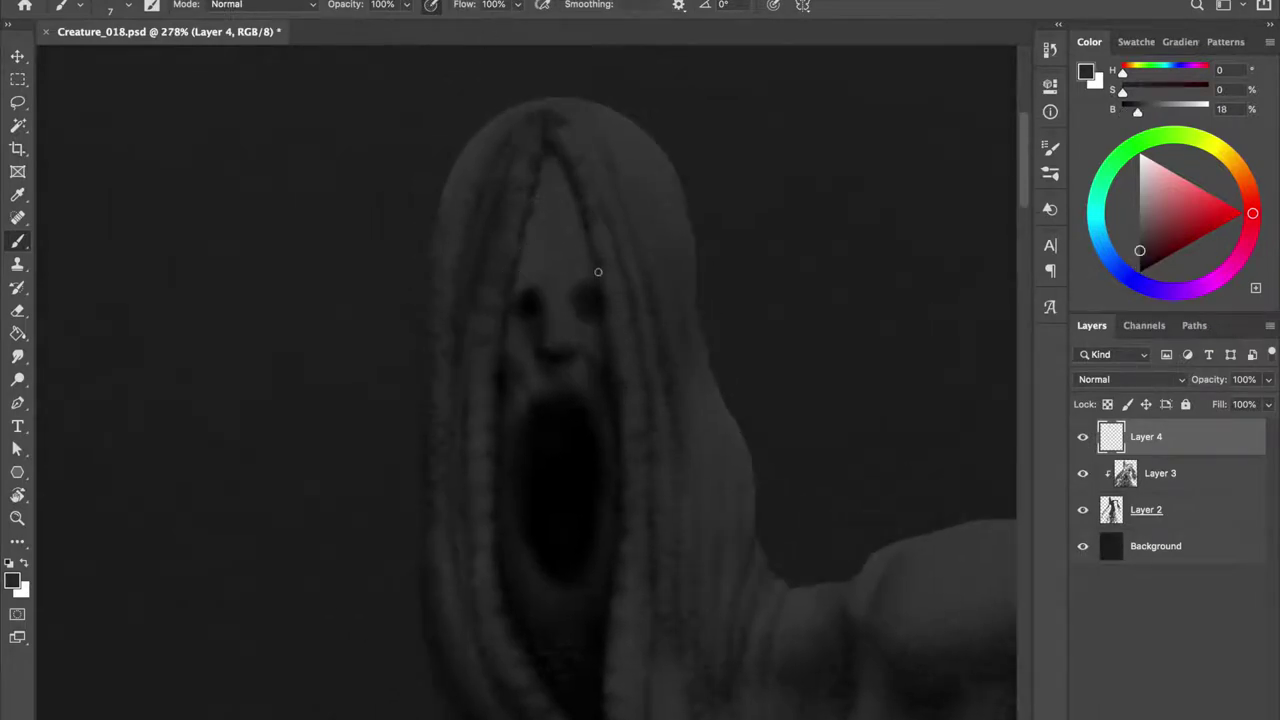
alt+click(606, 302)
drag(529, 302, 545, 292)
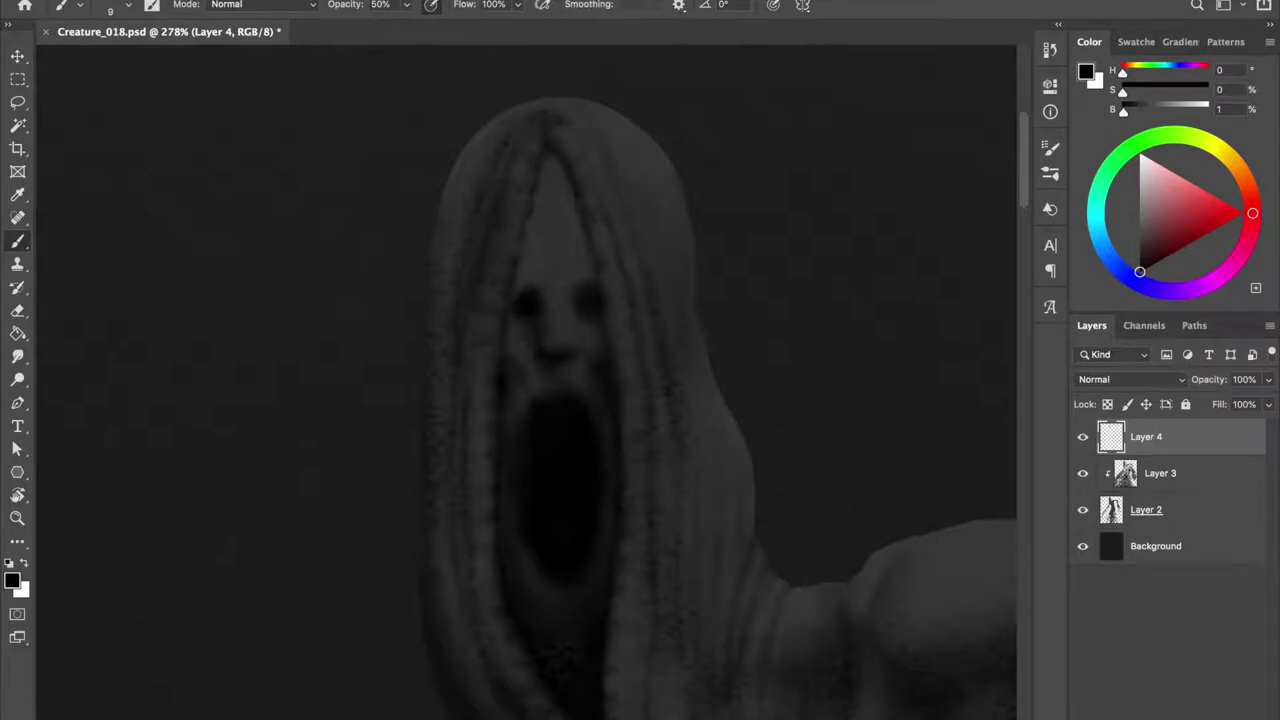
drag(530, 394, 542, 394)
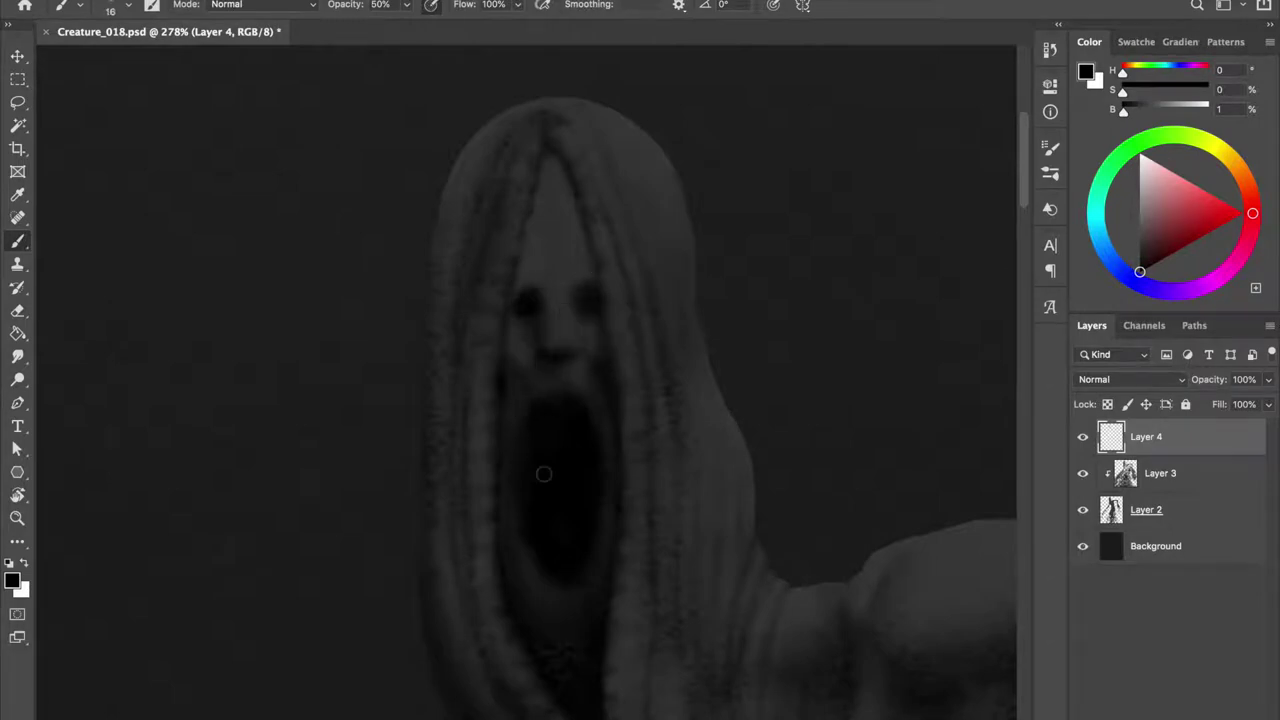
scroll(575, 238, down, 3)
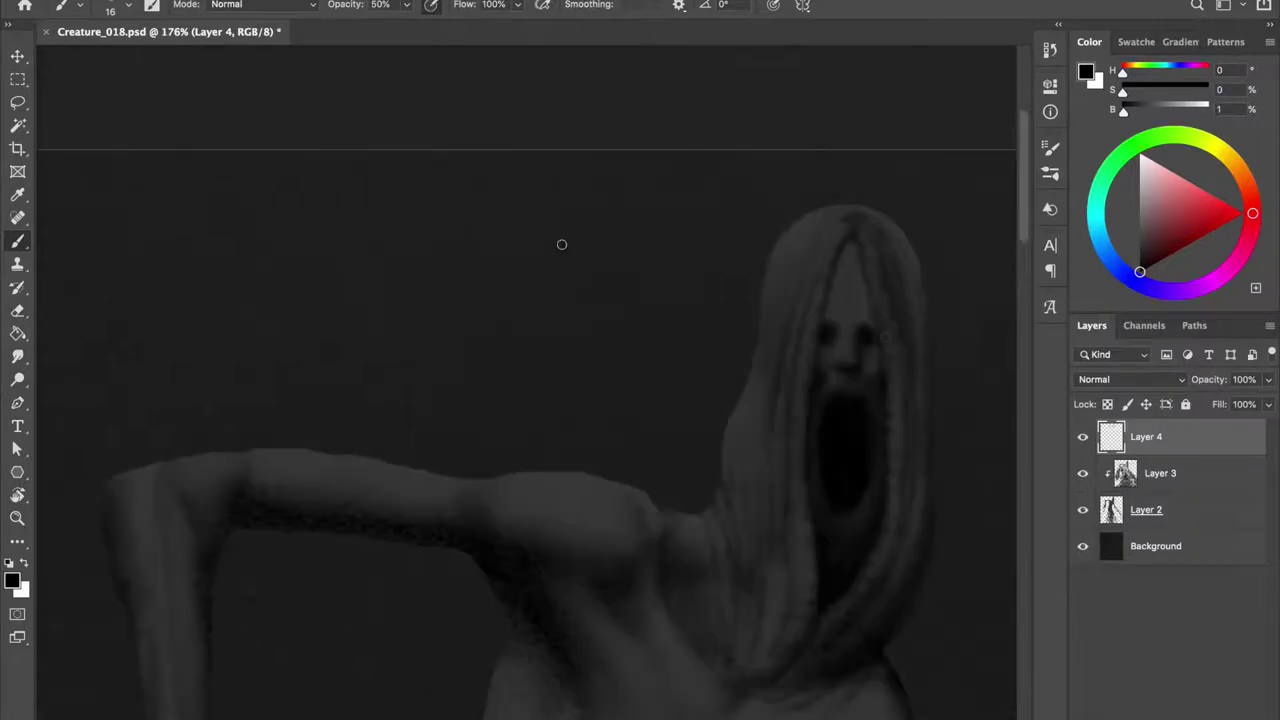
Darken the mouth's upper lip at full opacity, then lay broad black strokes over head and face.
alt+click(857, 286)
drag(849, 420, 838, 404)
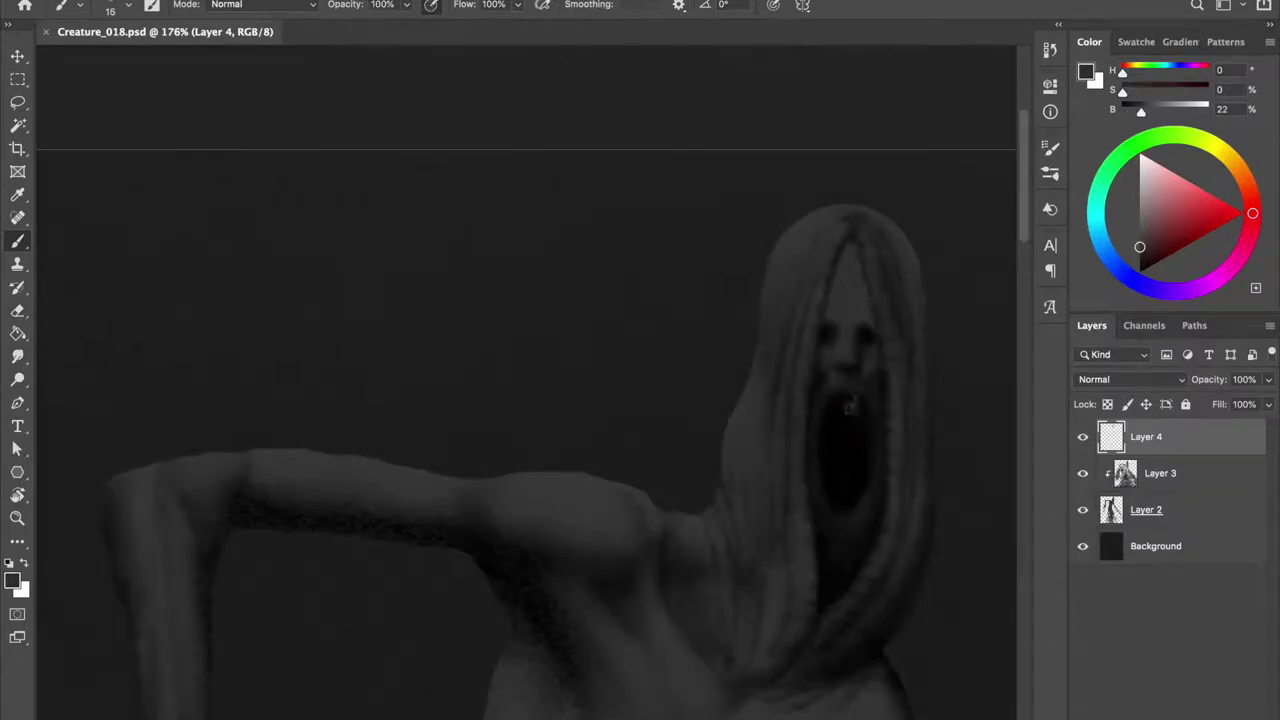
drag(835, 400, 848, 404)
alt+click(896, 305)
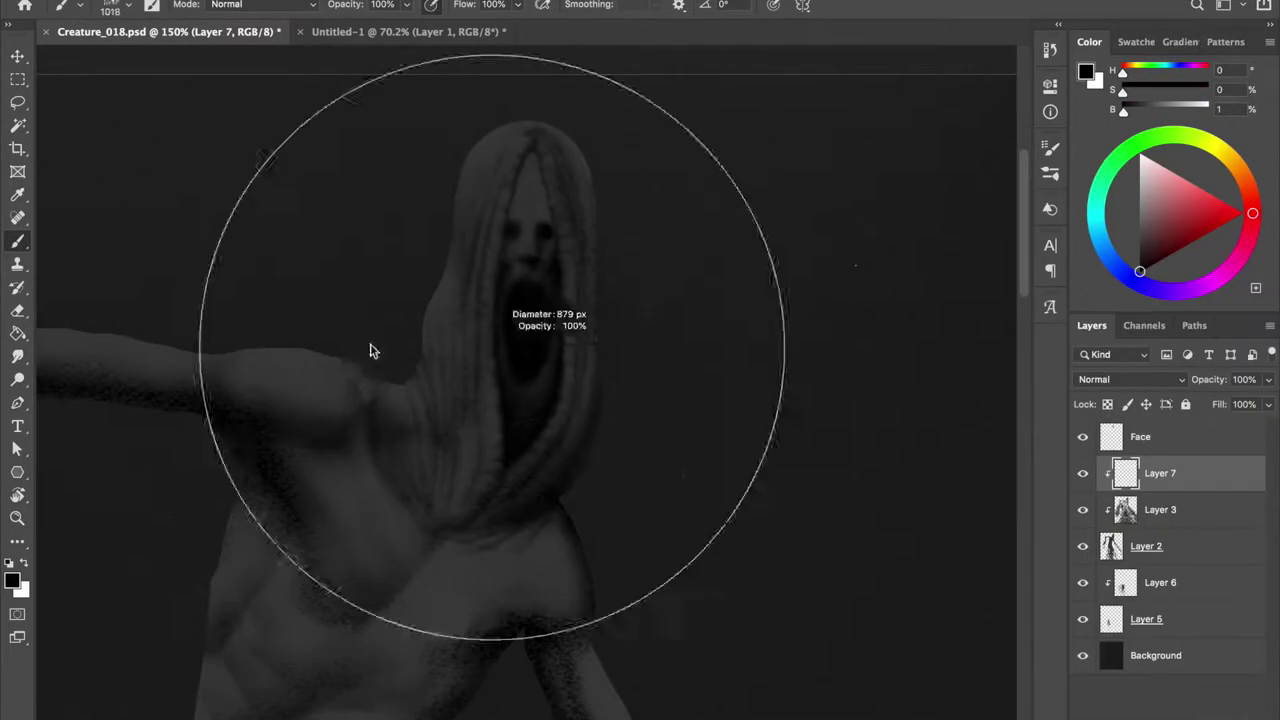
drag(534, 300, 280, 170)
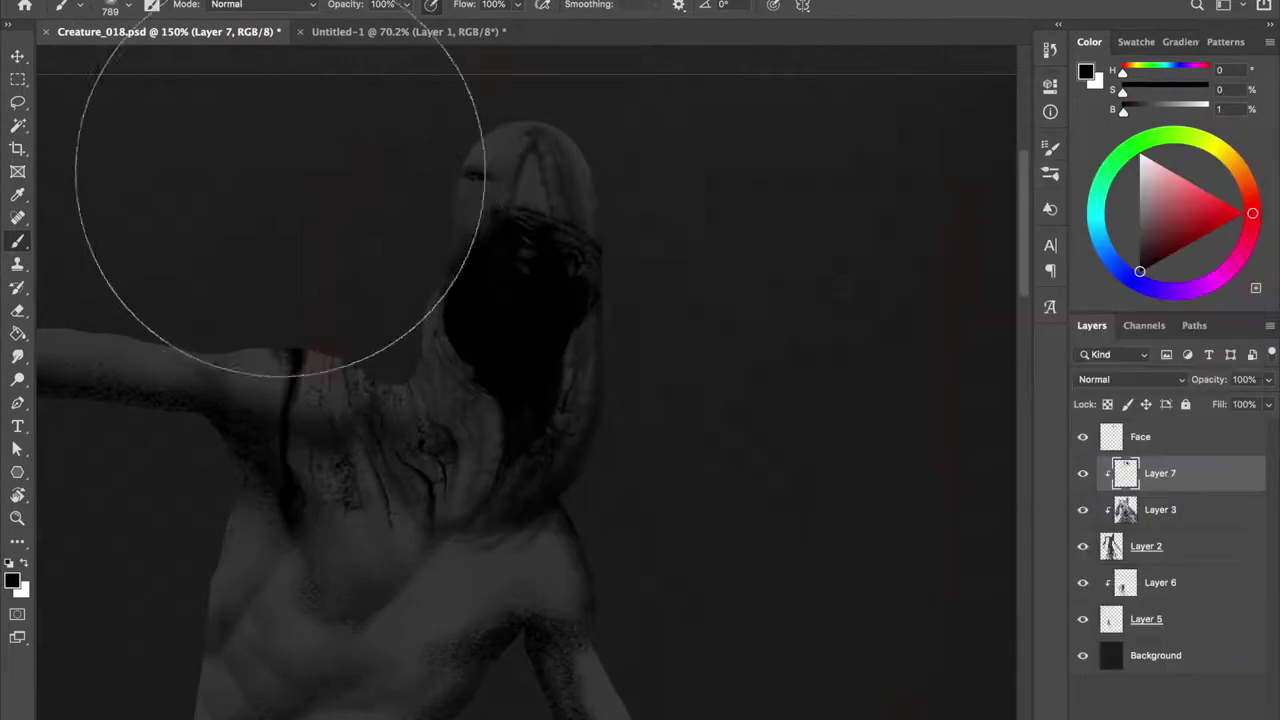
Warp Layer 7's bark texture, pulling its corners and edges in to fit the hood.
key(ctrl+t)
mouse_move(551, 306)
mouse_down()
mouse_move(391, 306)
mouse_move(651, 257)
mouse_move(473, 258)
mouse_move(406, 329)
mouse_move(543, 309)
mouse_up()
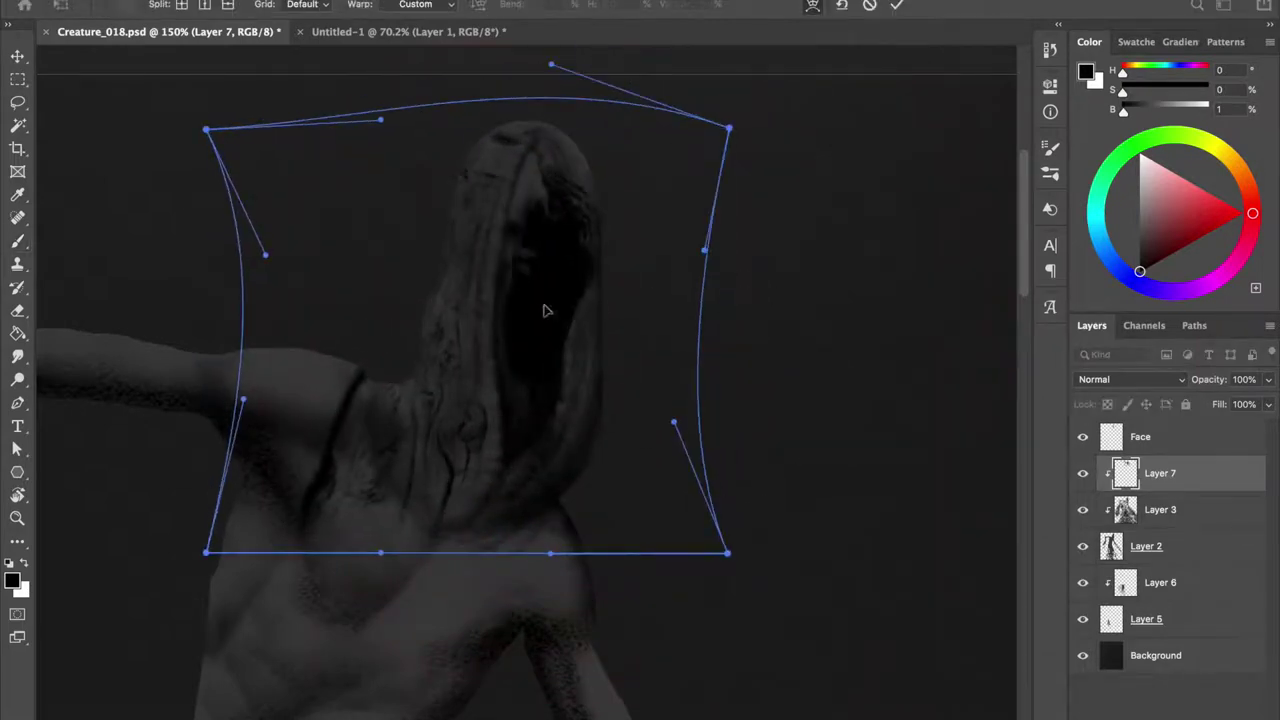
drag(706, 129, 540, 112)
mouse_move(671, 422)
mouse_down()
mouse_move(617, 451)
mouse_move(551, 443)
mouse_up()
mouse_move(727, 552)
mouse_down()
mouse_move(569, 514)
mouse_move(600, 535)
mouse_up()
drag(207, 552, 337, 531)
drag(206, 143, 223, 129)
drag(386, 100, 480, 63)
key(Return)
Move Layer 7 above Face, hide it, and lighten the hood outline and strands on Layer 3.
drag(1120, 462, 1122, 436)
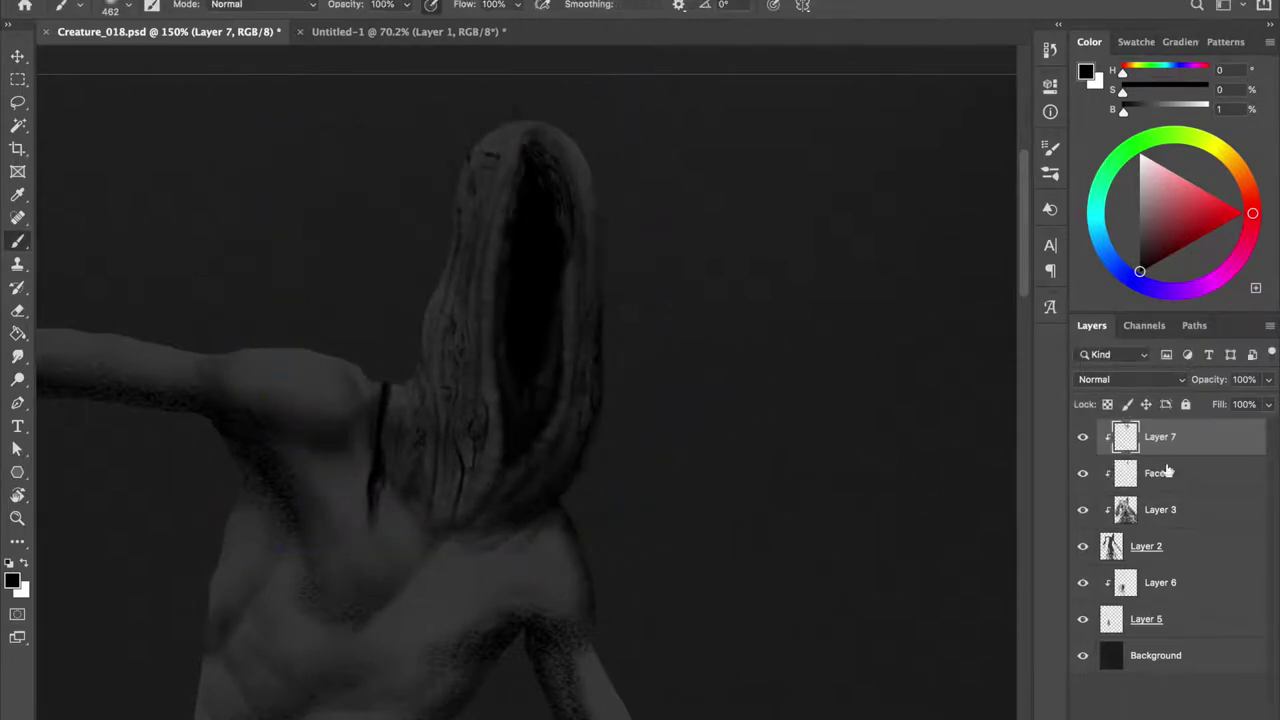
click(1085, 440)
click(1160, 510)
alt+click(470, 230)
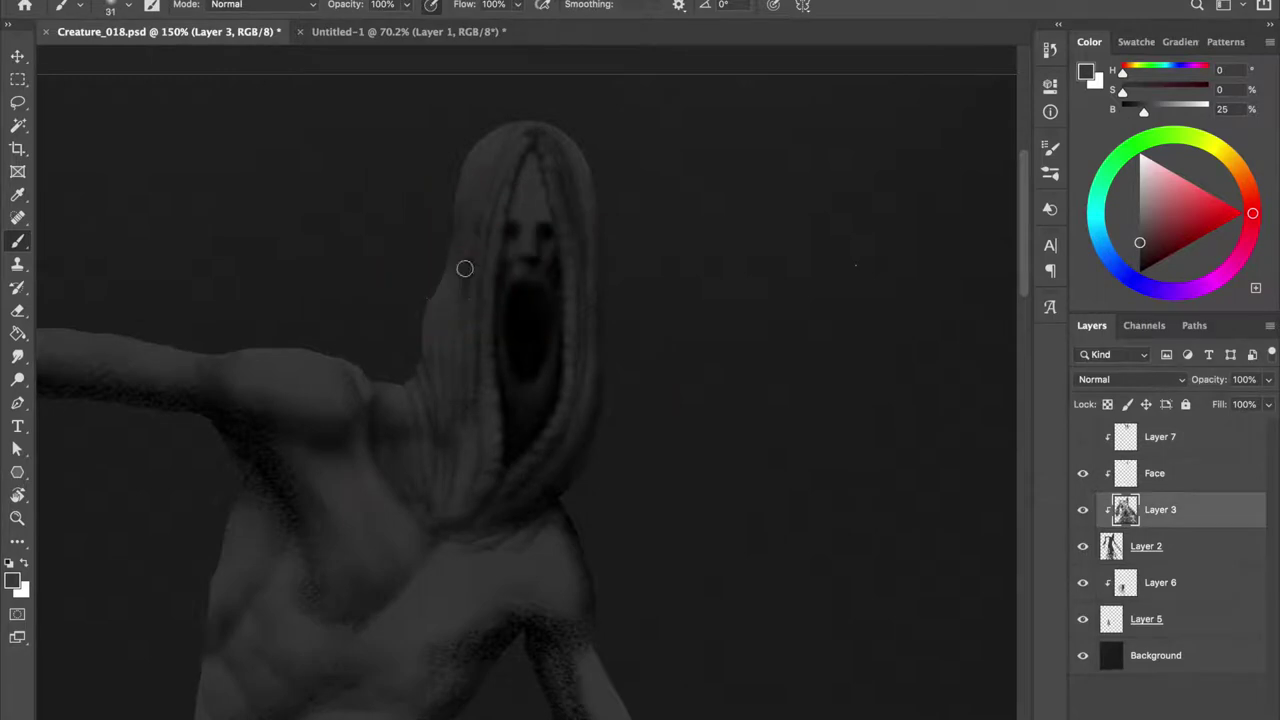
mouse_move(524, 128)
mouse_down()
mouse_move(578, 236)
mouse_move(566, 417)
mouse_up()
mouse_move(480, 300)
mouse_down()
mouse_move(428, 380)
mouse_move(472, 440)
mouse_up()
Show Layer 7 again and erase its dark paint inside the hood to reveal the face.
click(1082, 437)
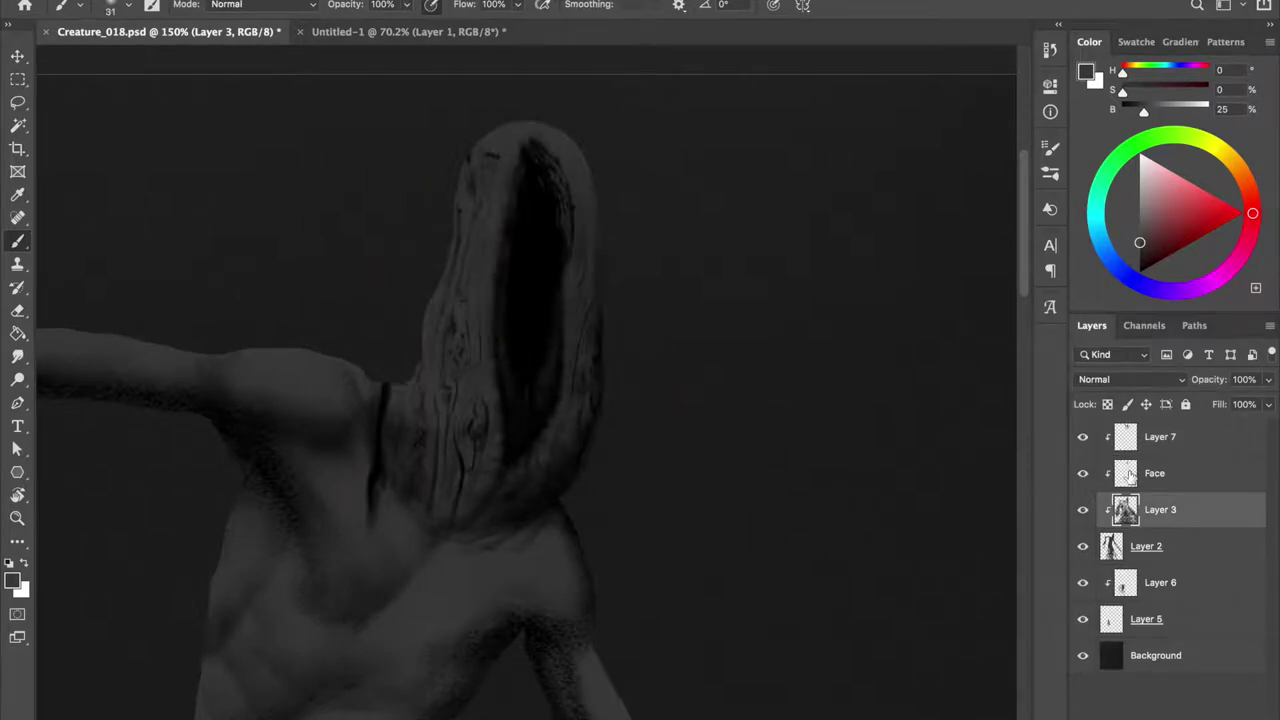
click(1160, 437)
key(e)
right_click(545, 150)
key(Escape)
drag(532, 262, 544, 170)
key(5)
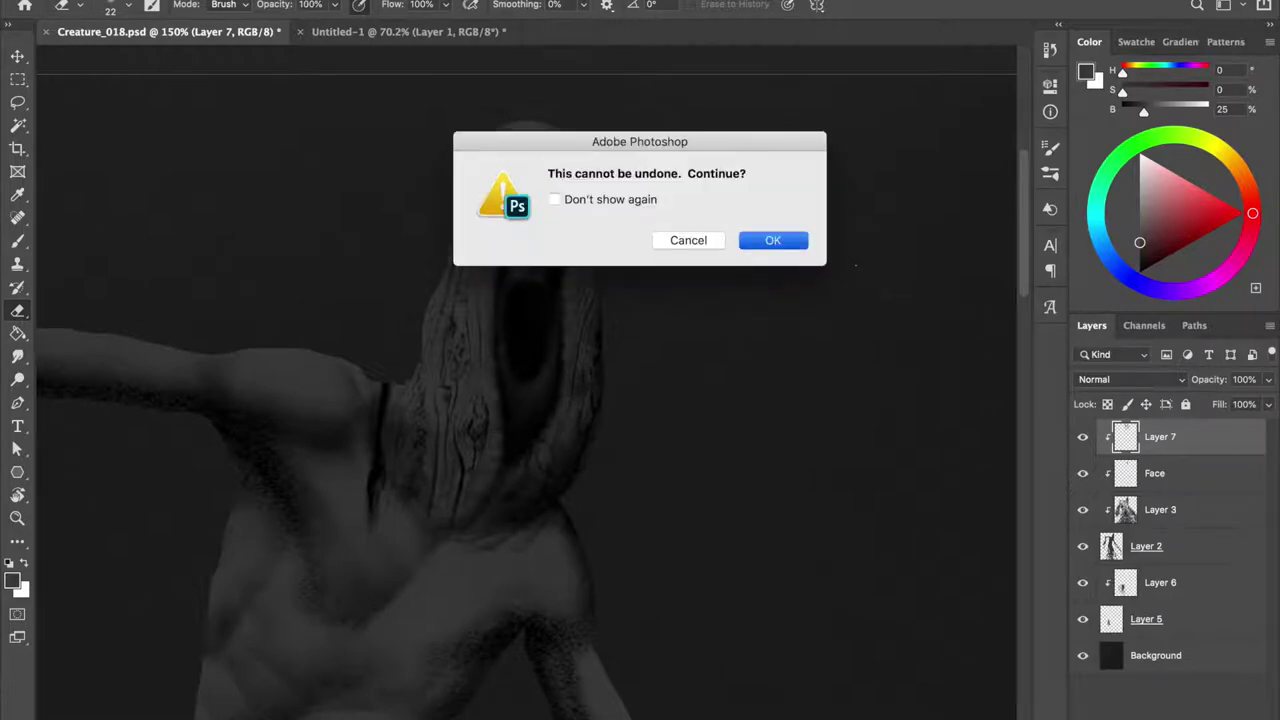
key(Return)
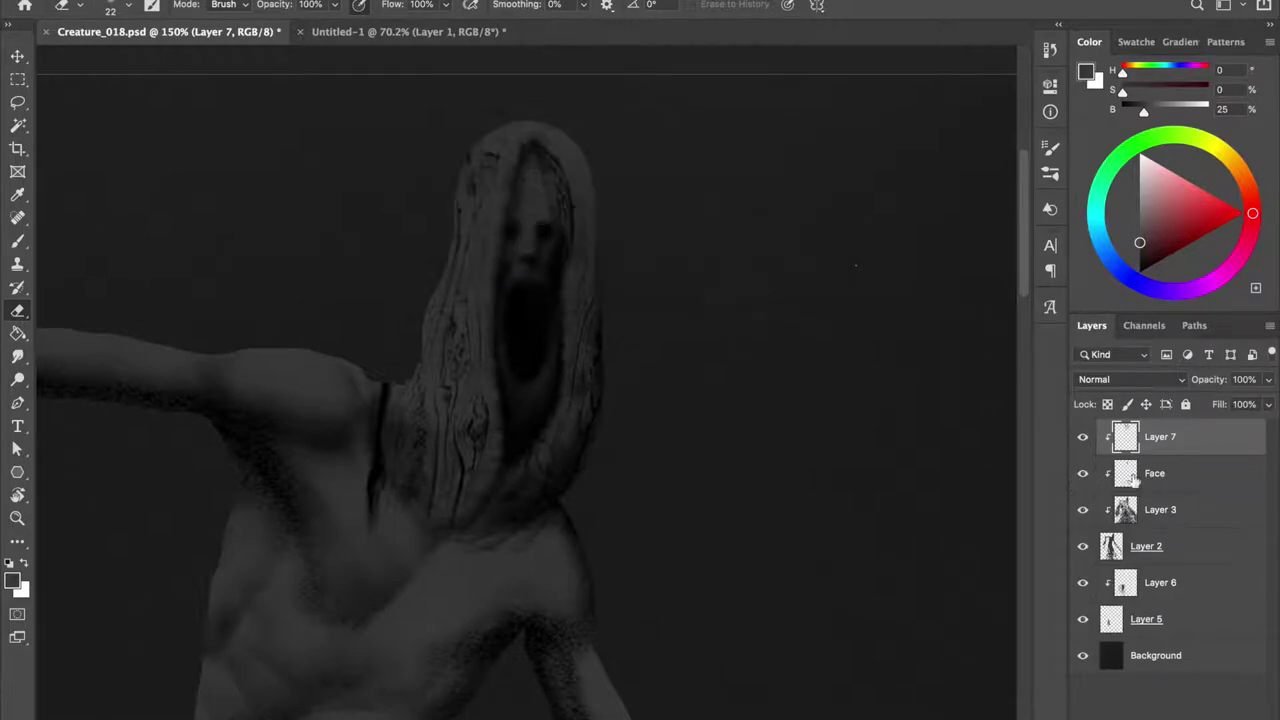
Cancel a trial transform on the Face layer and begin a new warp on Layer 7.
click(1128, 482)
key(ctrl+t)
key(Escape)
key(alt+bracketright)
key(ctrl+t)
Pull Layer 7's top-right warp corner, commit it, and erase the strand edge beside the shoulder.
drag(618, 122, 605, 111)
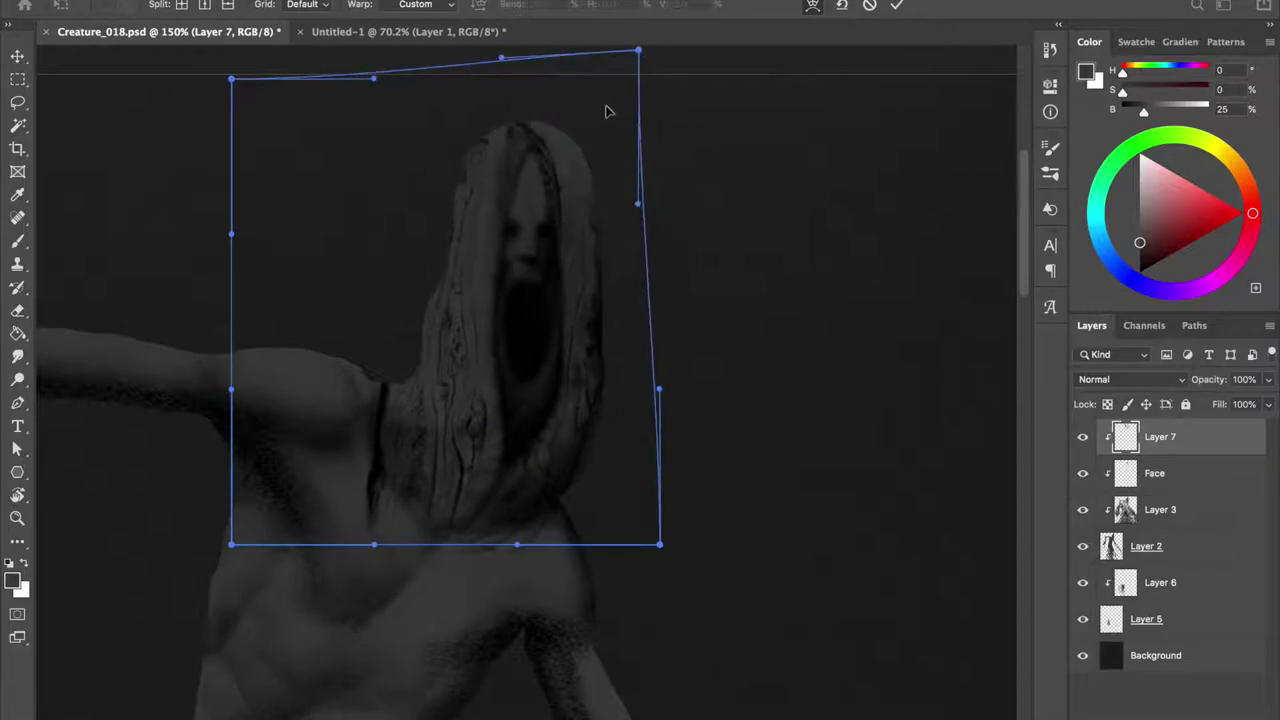
key(Return)
key(e)
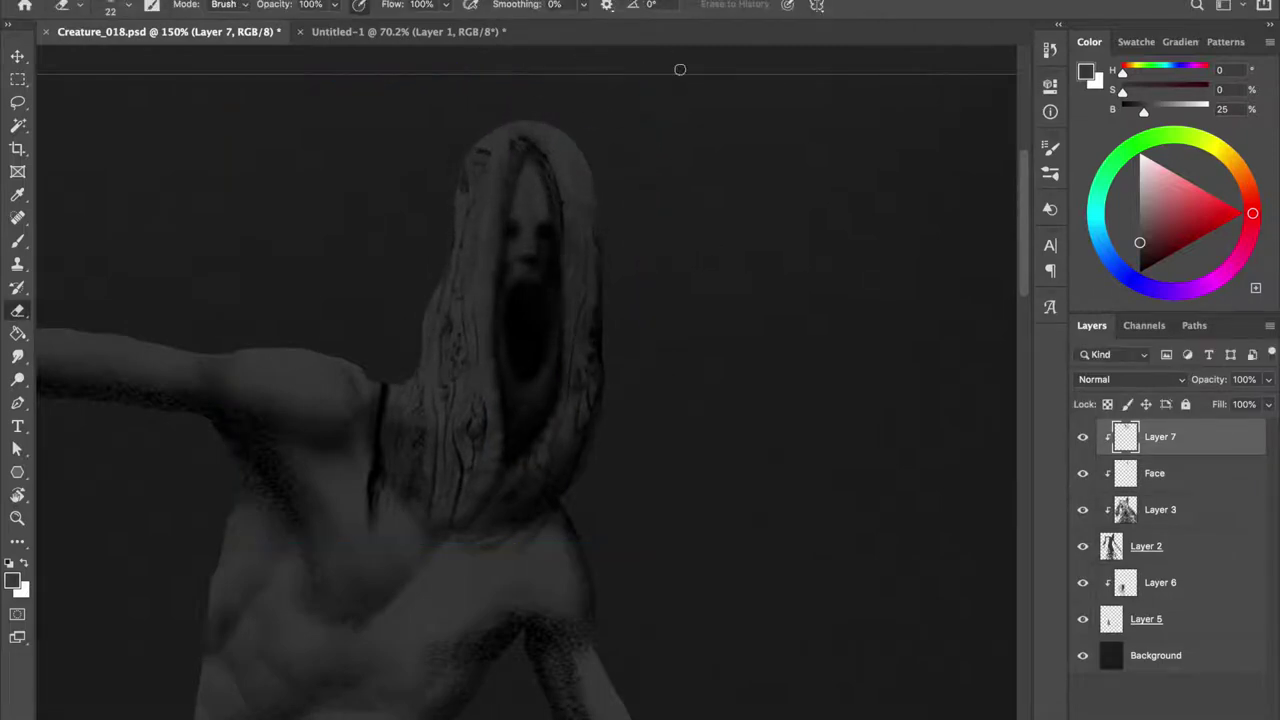
drag(374, 510, 378, 378)
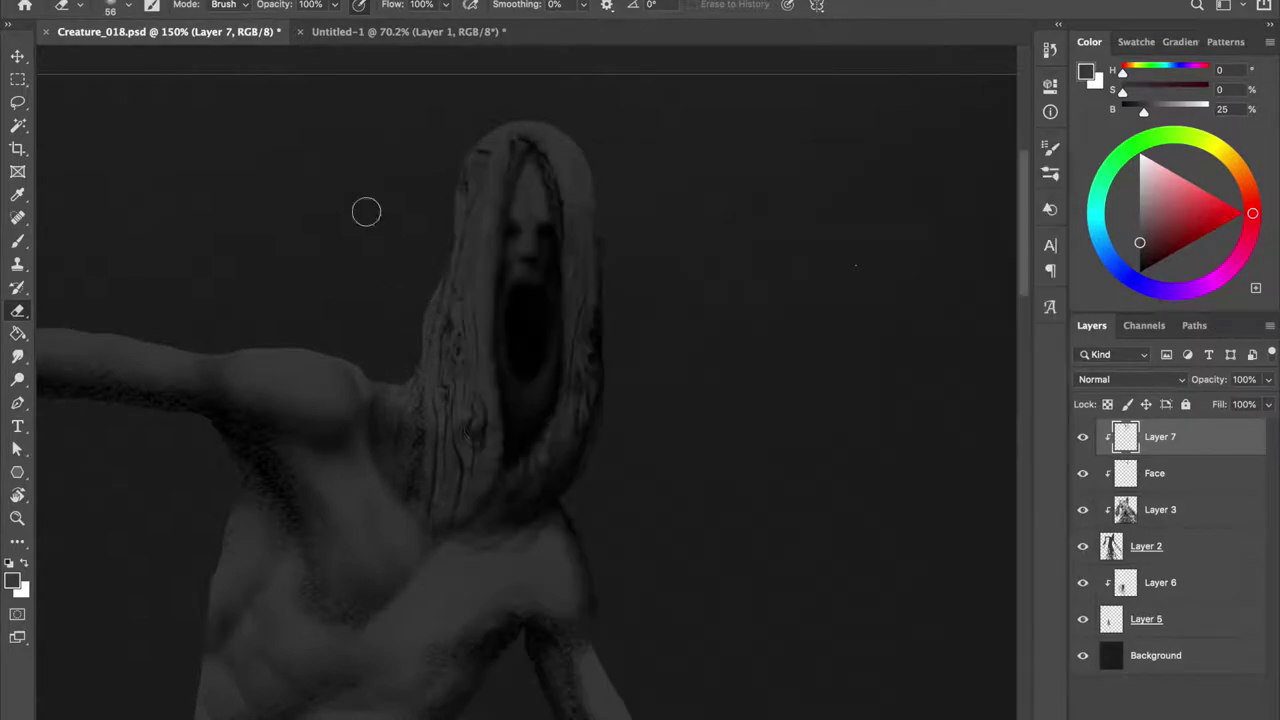
Lasso the hair strands around the face and warp them away from the open mouth.
key(l)
drag(623, 115, 660, 135)
drag(532, 412, 520, 380)
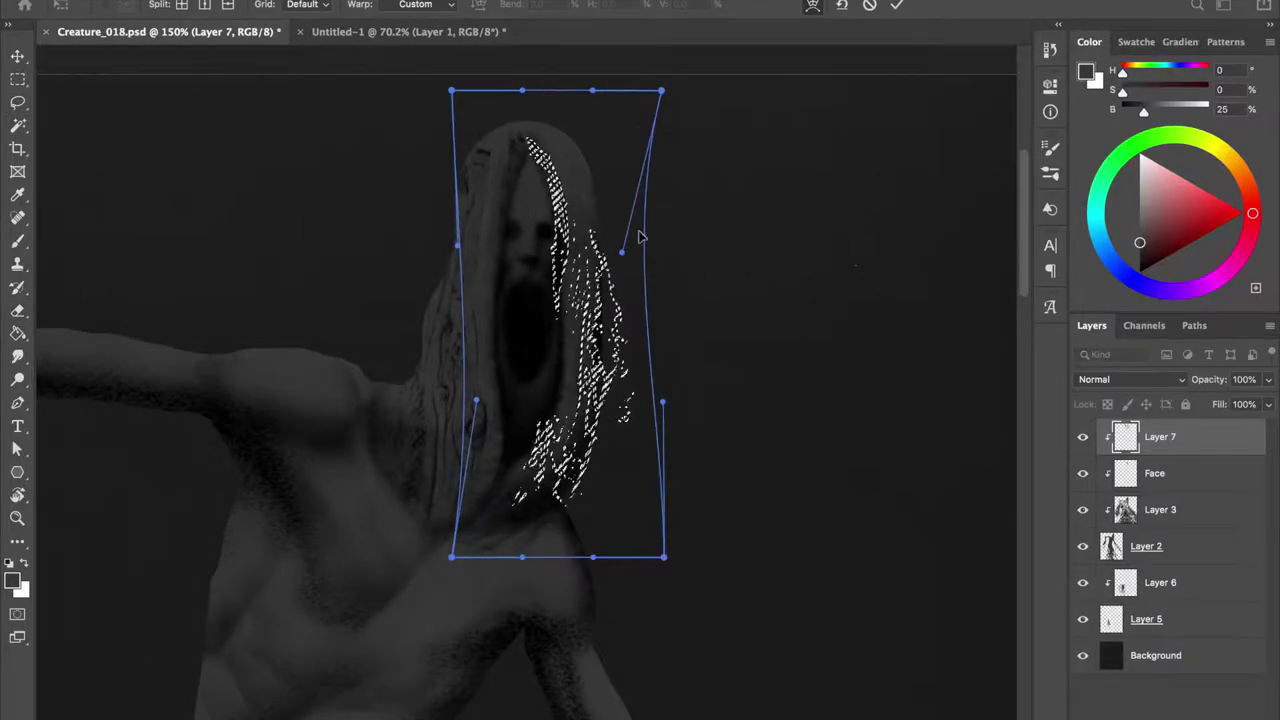
key(Return)
key(ctrl+d)
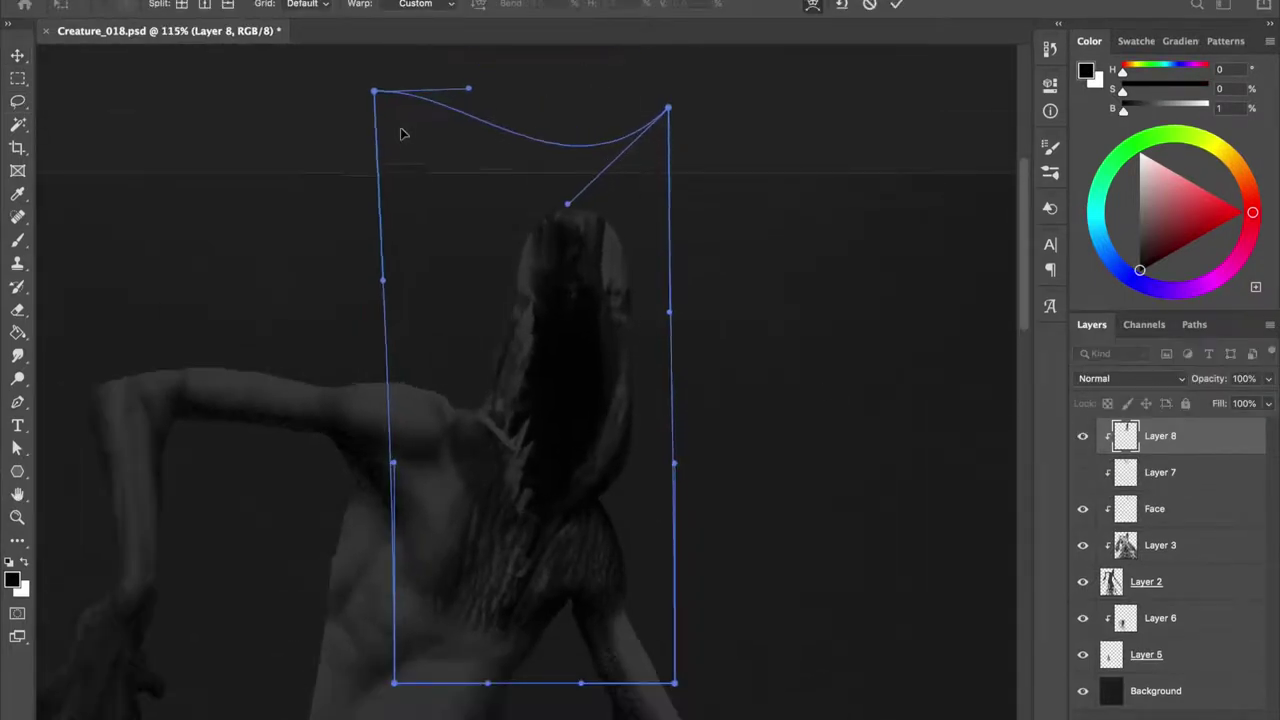
Commit the hair texture warp, place Layer 7 above Layer 8, and select Layer 8's mask.
mouse_move(666, 107)
mouse_down()
mouse_move(657, 125)
mouse_move(608, 129)
mouse_up()
key(Return)
key(ctrl+bracketleft)
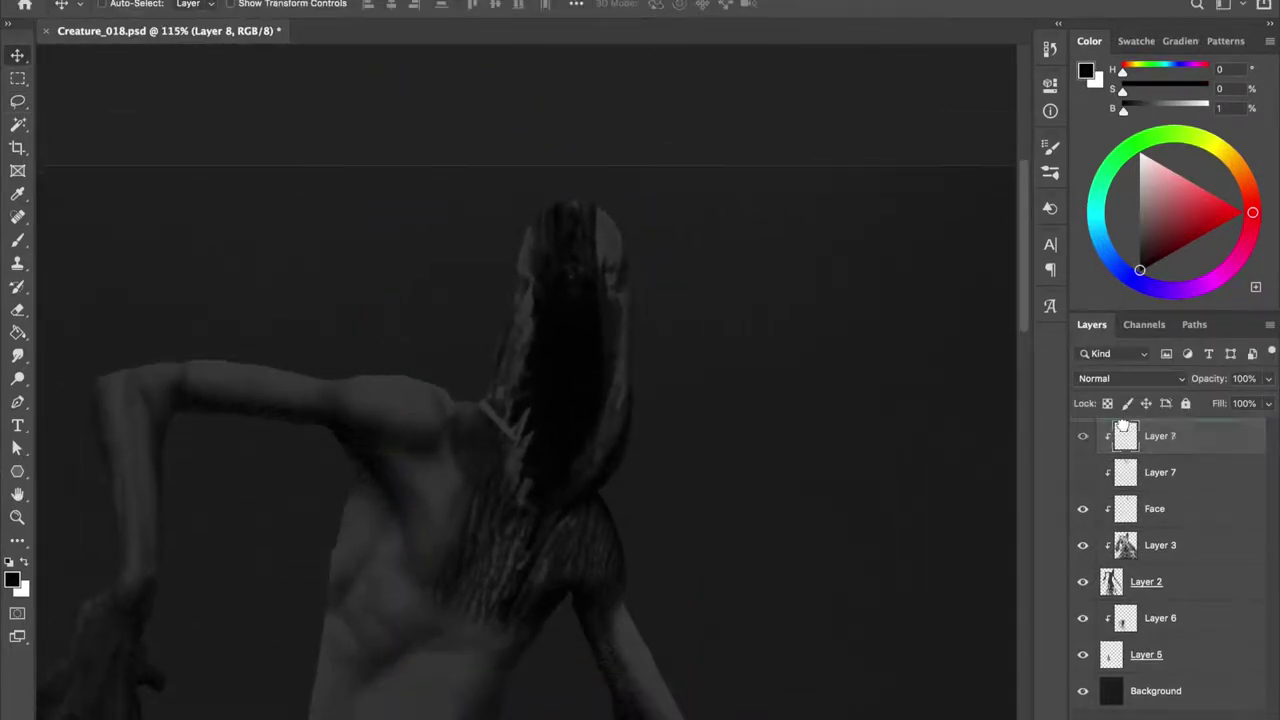
key(alt+bracketright)
scroll(850, 514, up, 2)
click(1082, 472)
click(1082, 472)
click(1162, 472)
Set up a black size-95 brush and move the Face layer to the top of the stack.
key(b)
right_click(530, 148)
key(Escape)
drag(457, 480, 434, 557)
key(x)
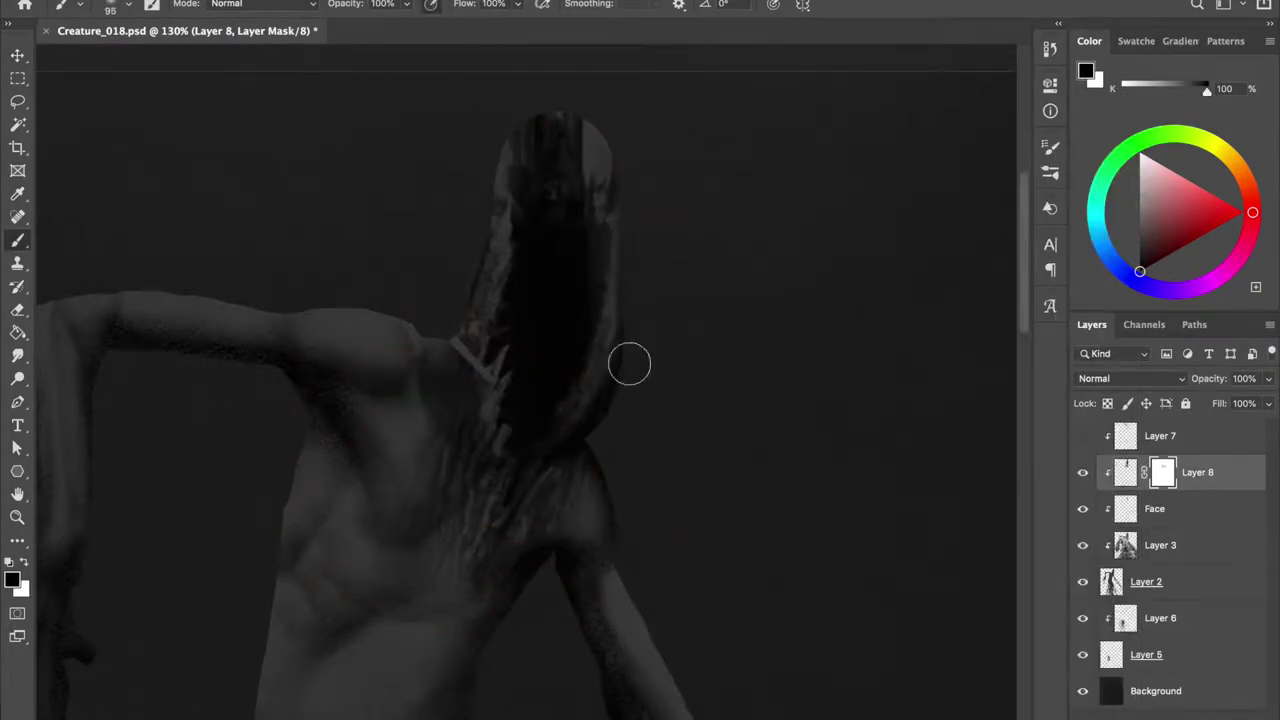
scroll(481, 309, up, 2)
scroll(520, 400, down, 2)
scroll(677, 334, down, 3)
scroll(660, 343, up, 3)
scroll(660, 343, up, 1)
drag(1120, 462, 1122, 425)
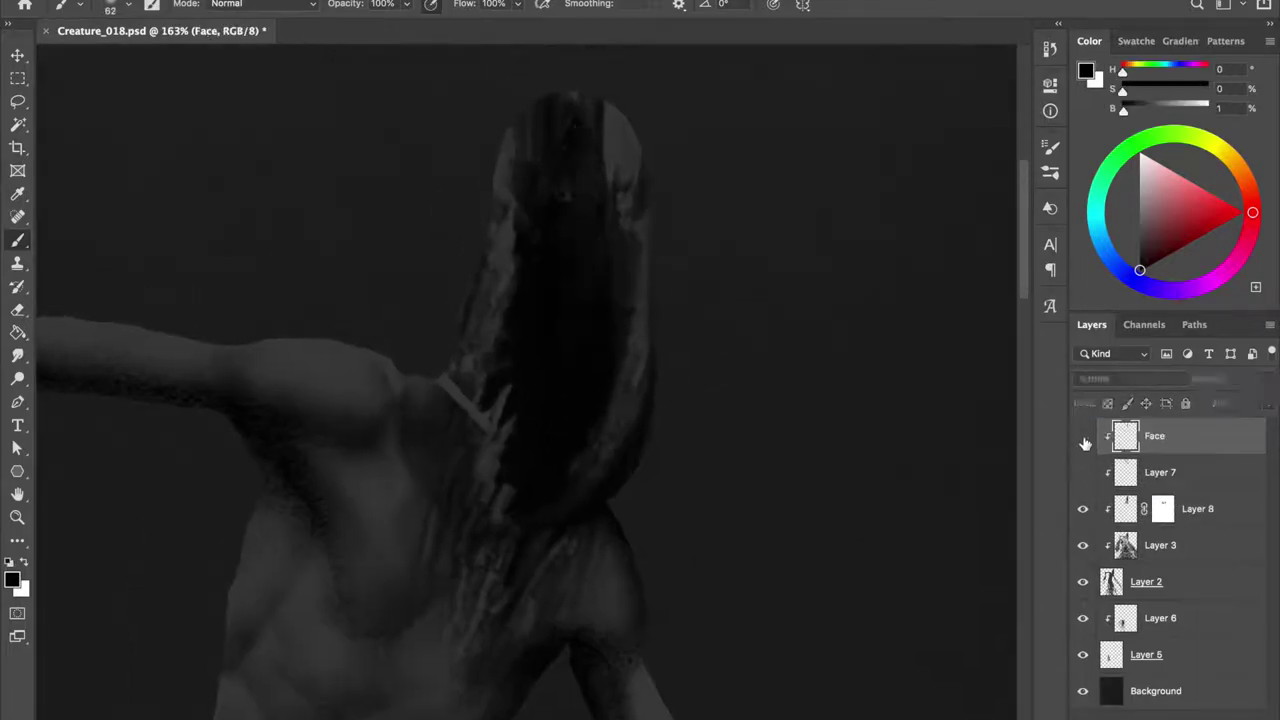
Paint Layer 8's mask around the mouth, then hide Layer 8 and set a size-32 brush on Layer 3.
click(1162, 508)
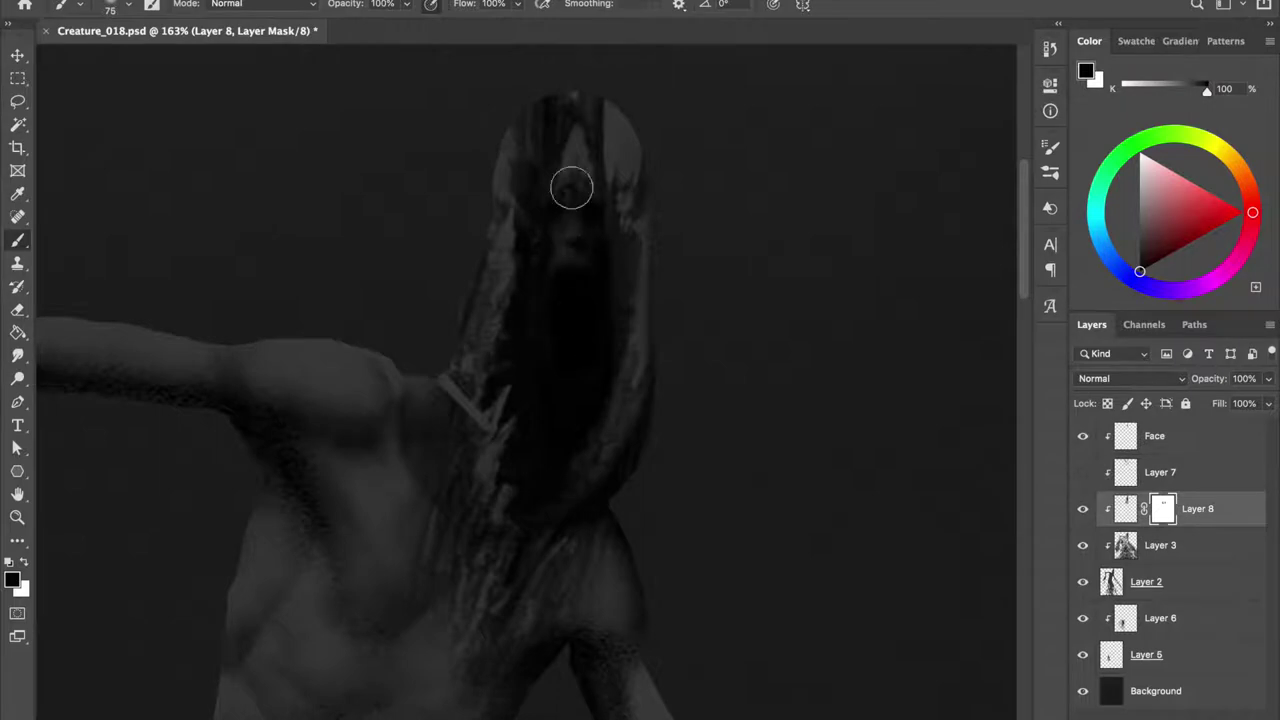
drag(575, 378, 543, 476)
drag(550, 415, 577, 302)
click(1083, 509)
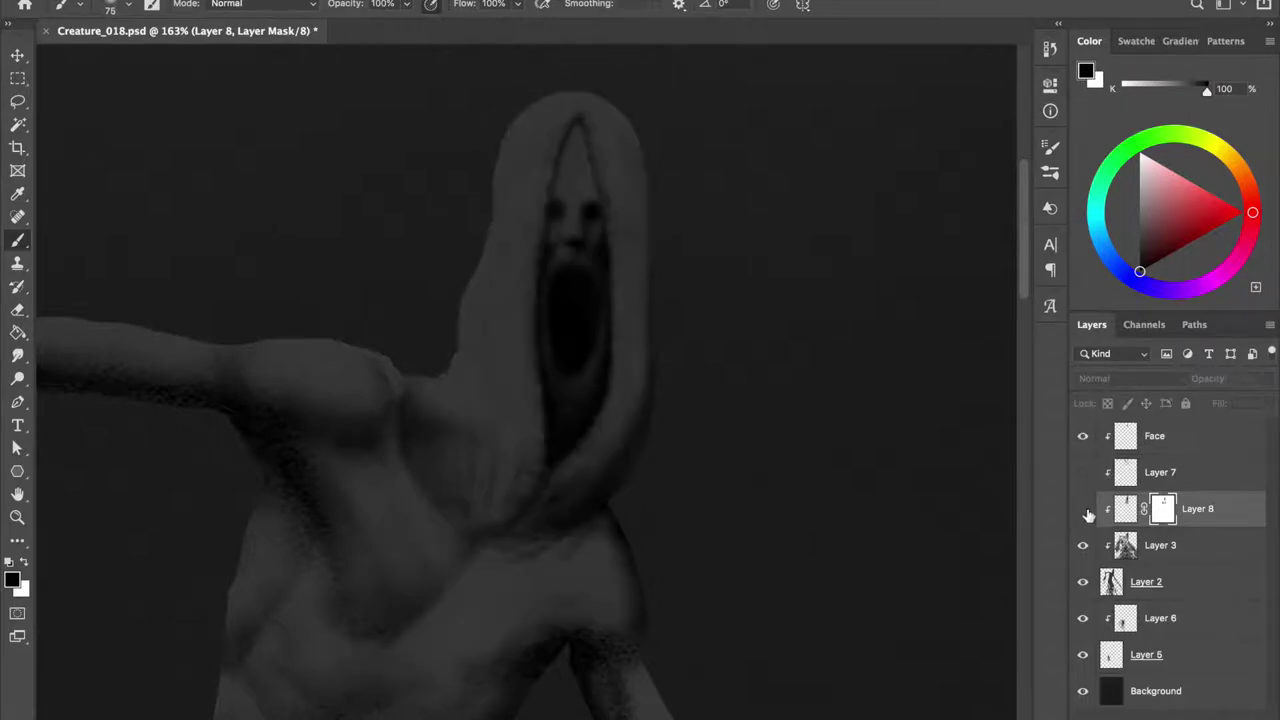
click(1126, 545)
drag(551, 154, 569, 143)
right_click(565, 150)
click(581, 113)
On the Face layer, darken the left and right inner edges of the mouth with near-black.
click(1083, 437)
click(1150, 436)
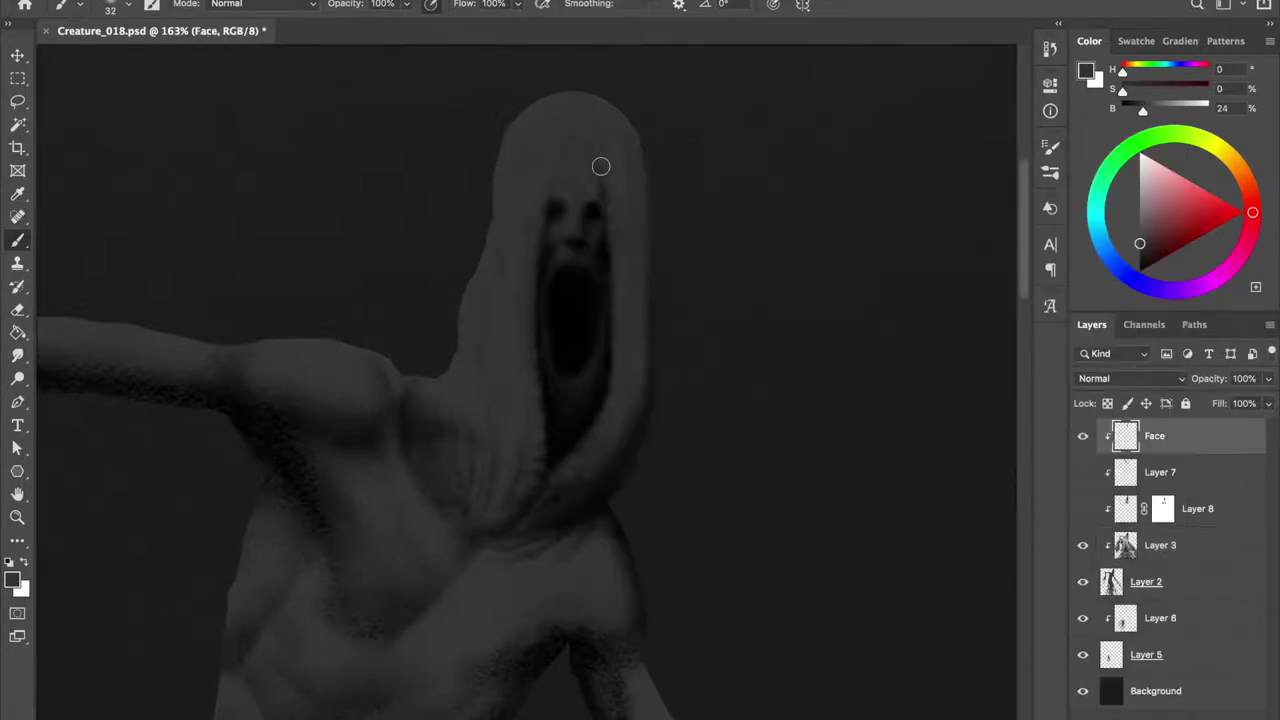
right_click(546, 354)
double_click(966, 412)
alt+click(545, 360)
drag(540, 407, 525, 265)
drag(622, 255, 605, 414)
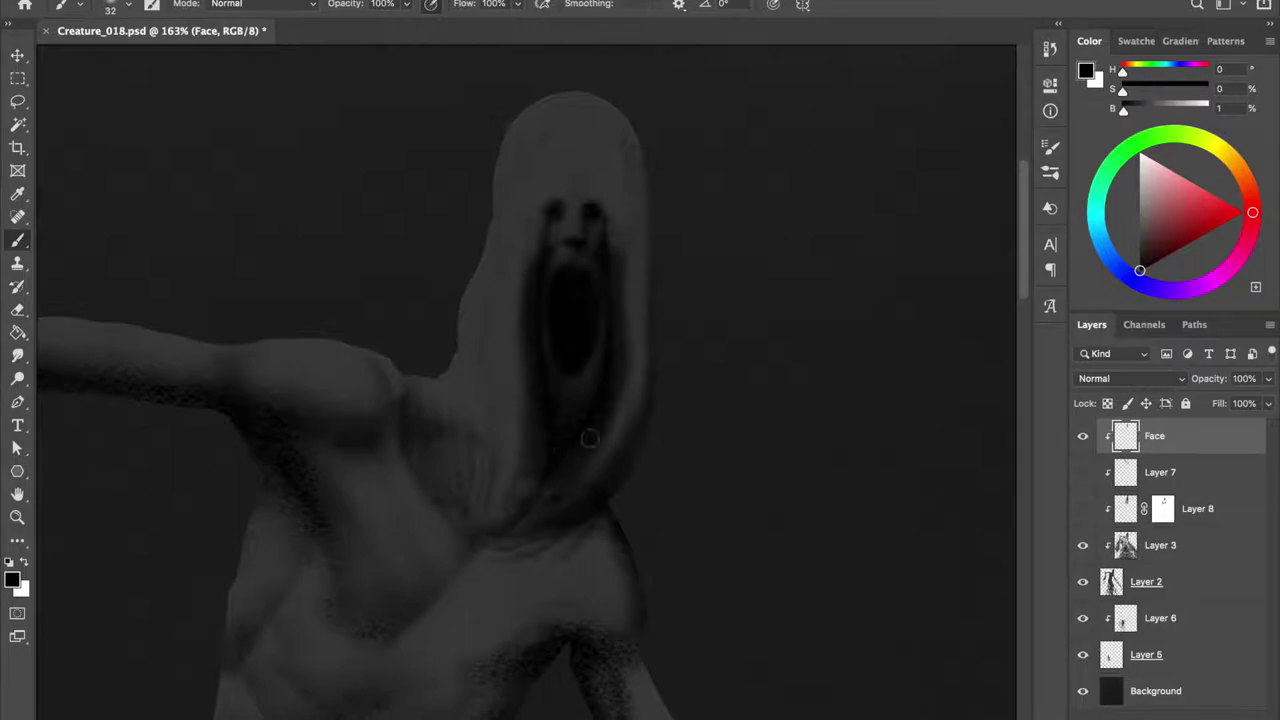
Sample greys and near-black at brush size 17, then show Layer 8 and move Face beneath it.
alt+click(540, 157)
key(bracketleft)
key(bracketleft)
key(bracketleft)
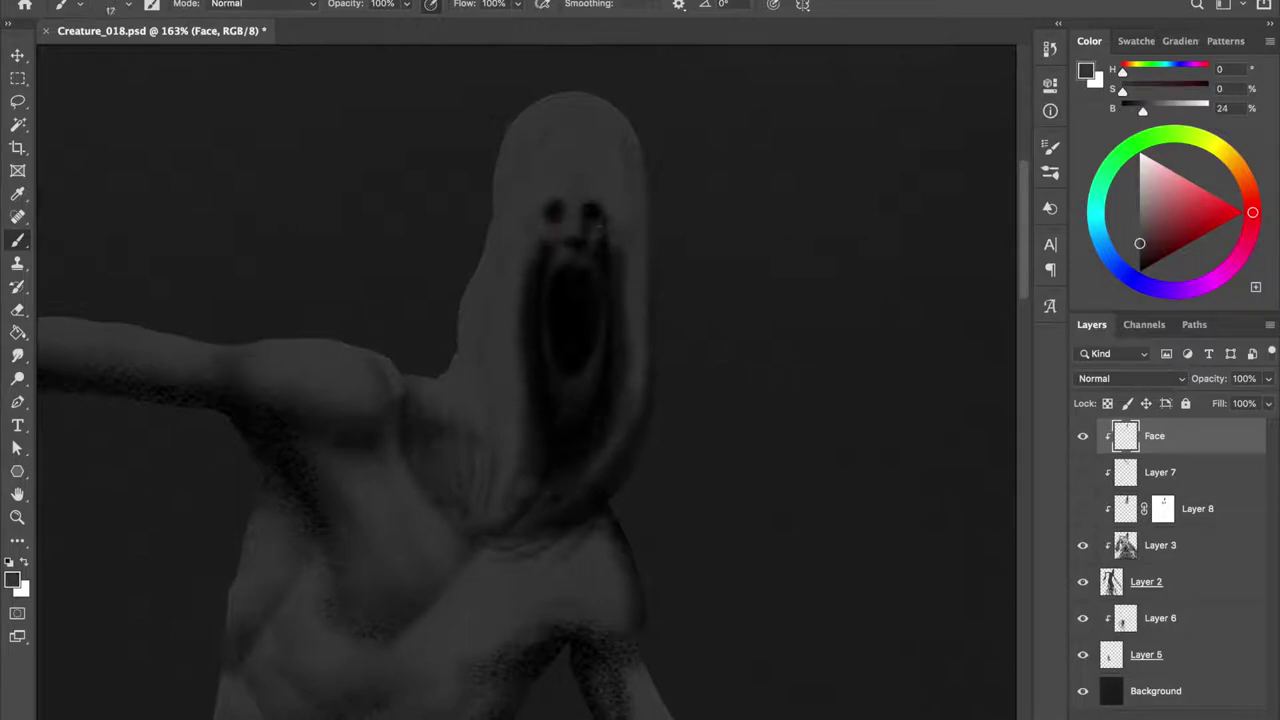
alt+click(538, 382)
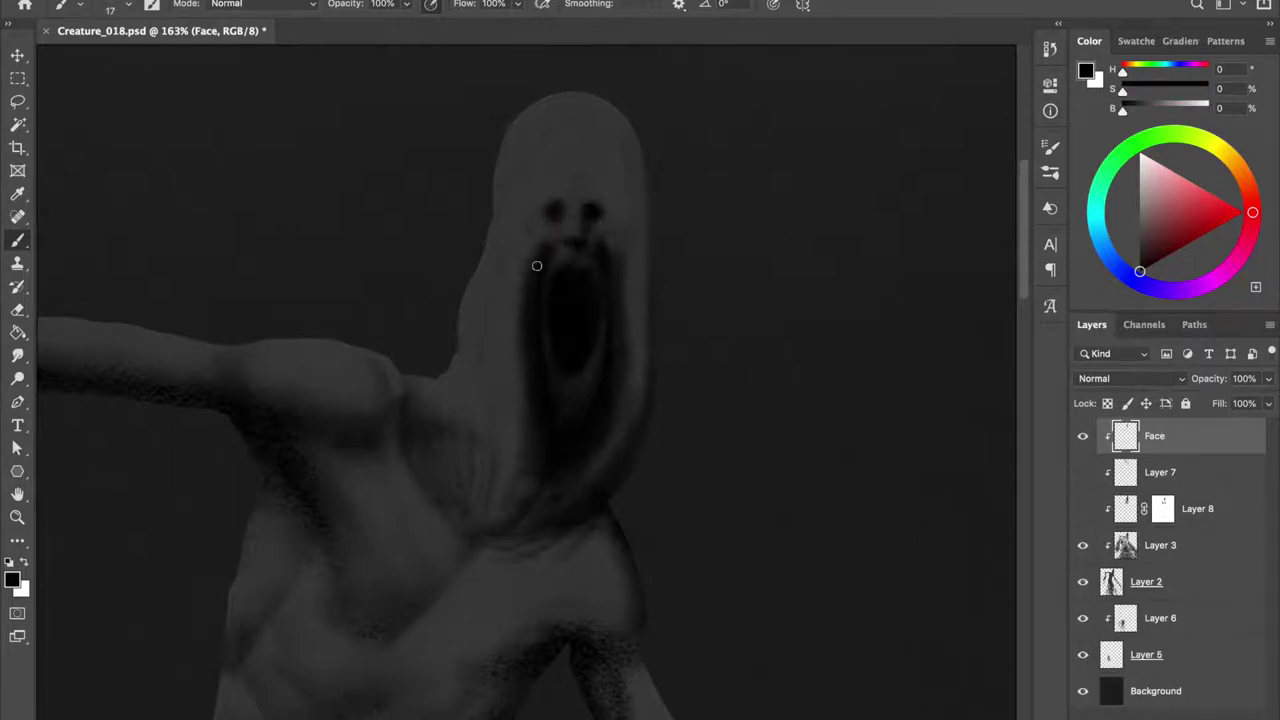
alt+click(565, 383)
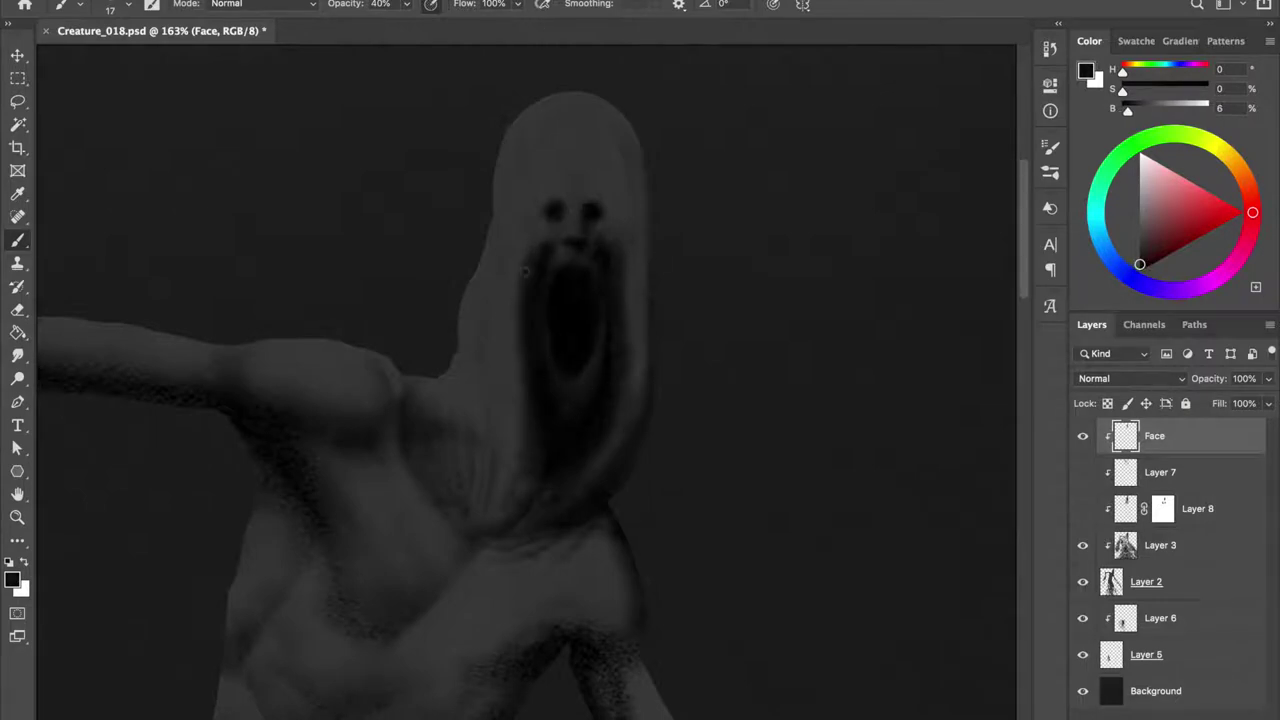
click(1082, 508)
drag(523, 371, 549, 371)
key(ctrl+bracketleft)
key(ctrl+bracketleft)
key(alt+bracketright)
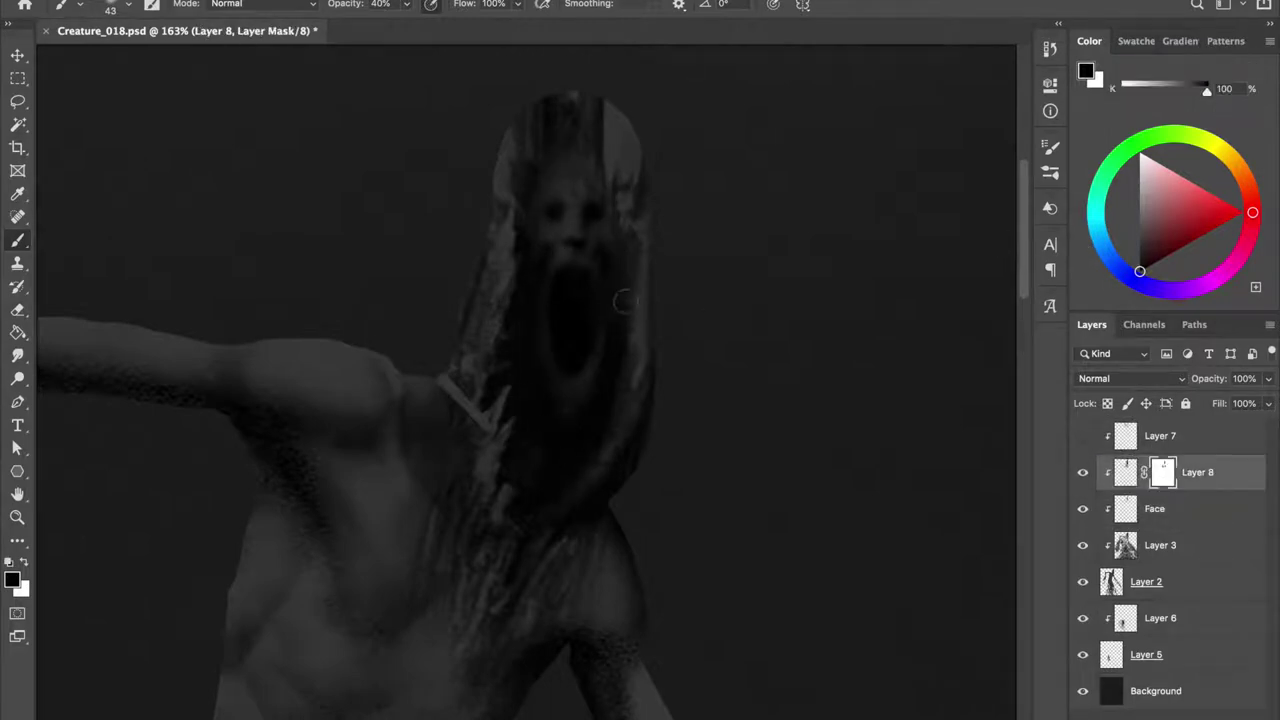
Swap between black and white paint at full opacity, then remove the hidden Layer 7.
key(x)
key(0)
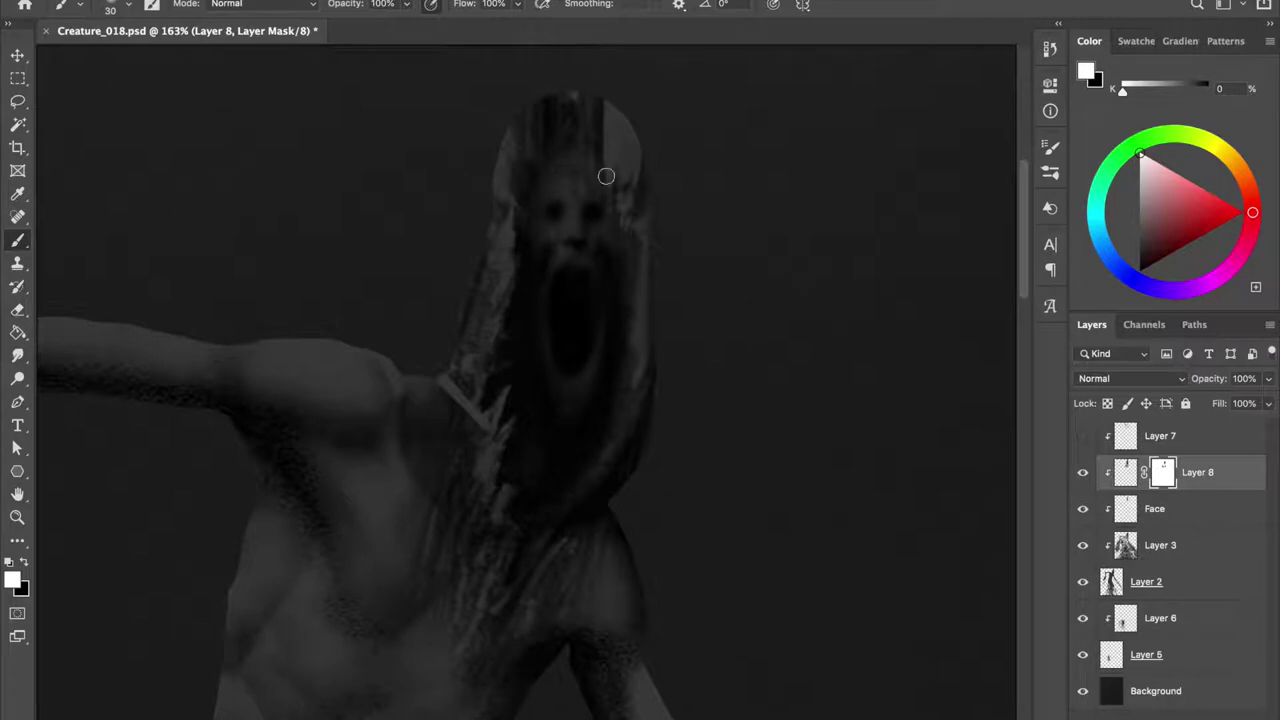
key(x)
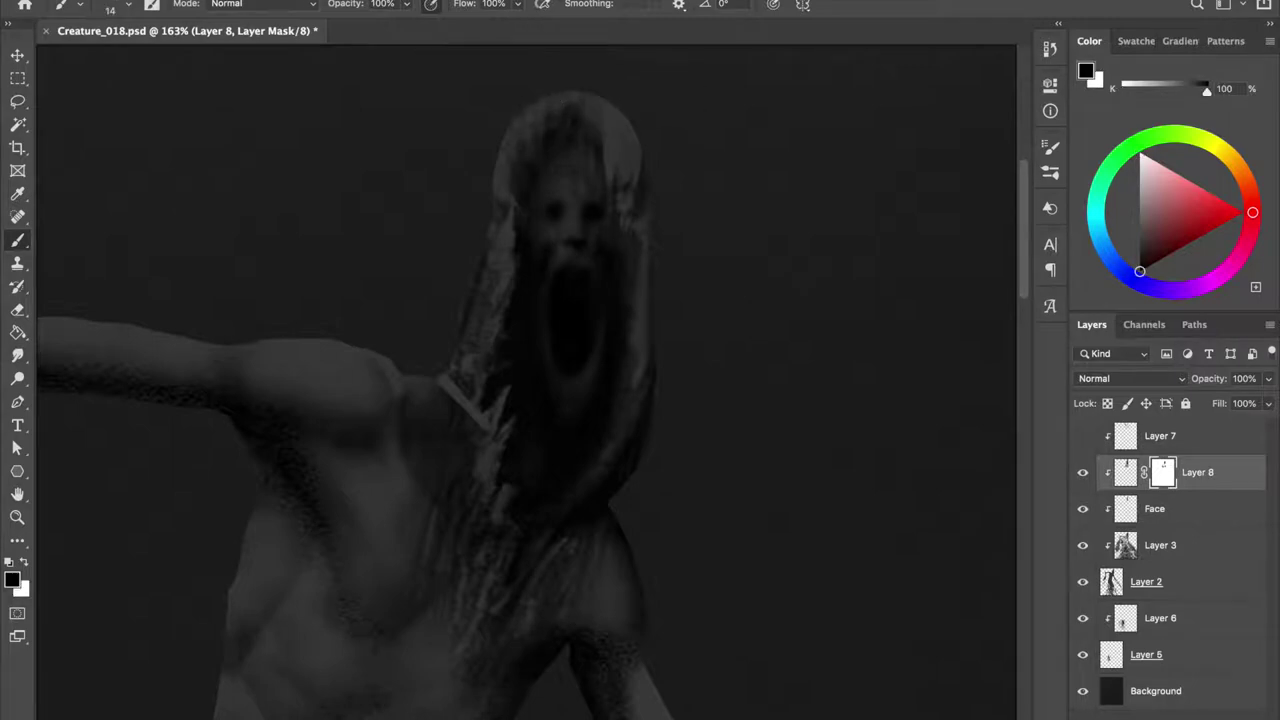
key(x)
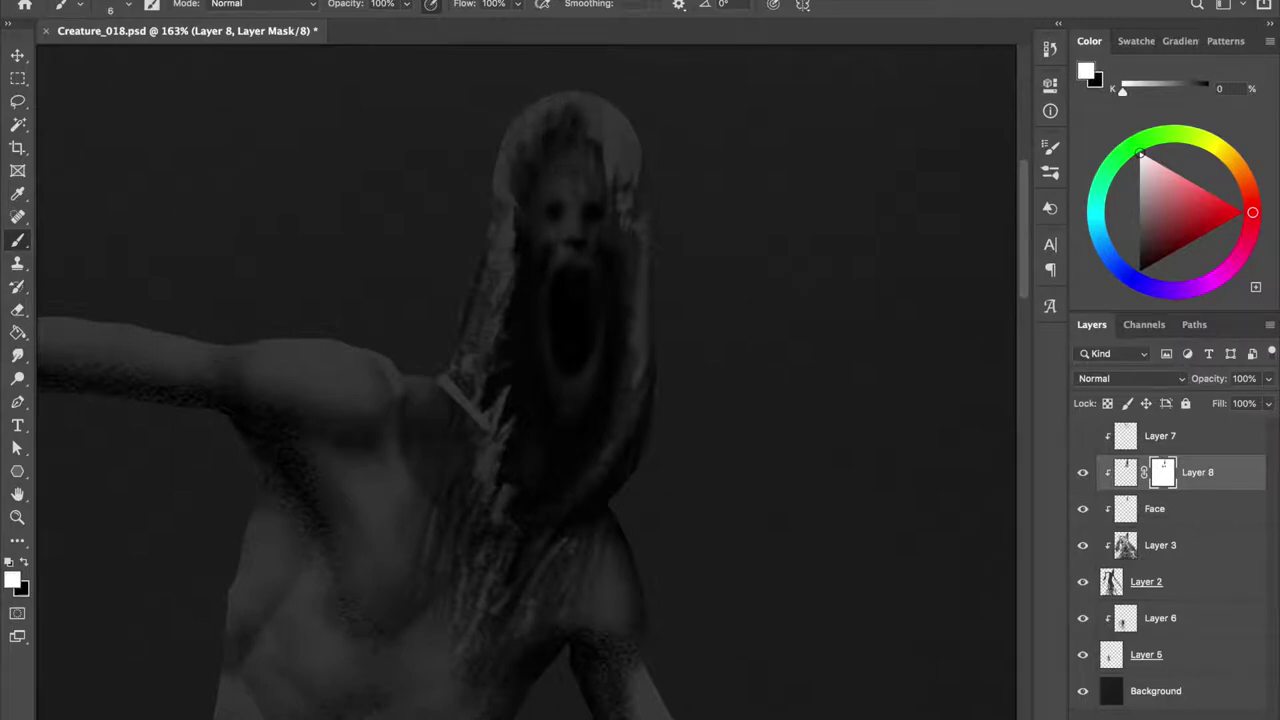
key(ctrl+z)
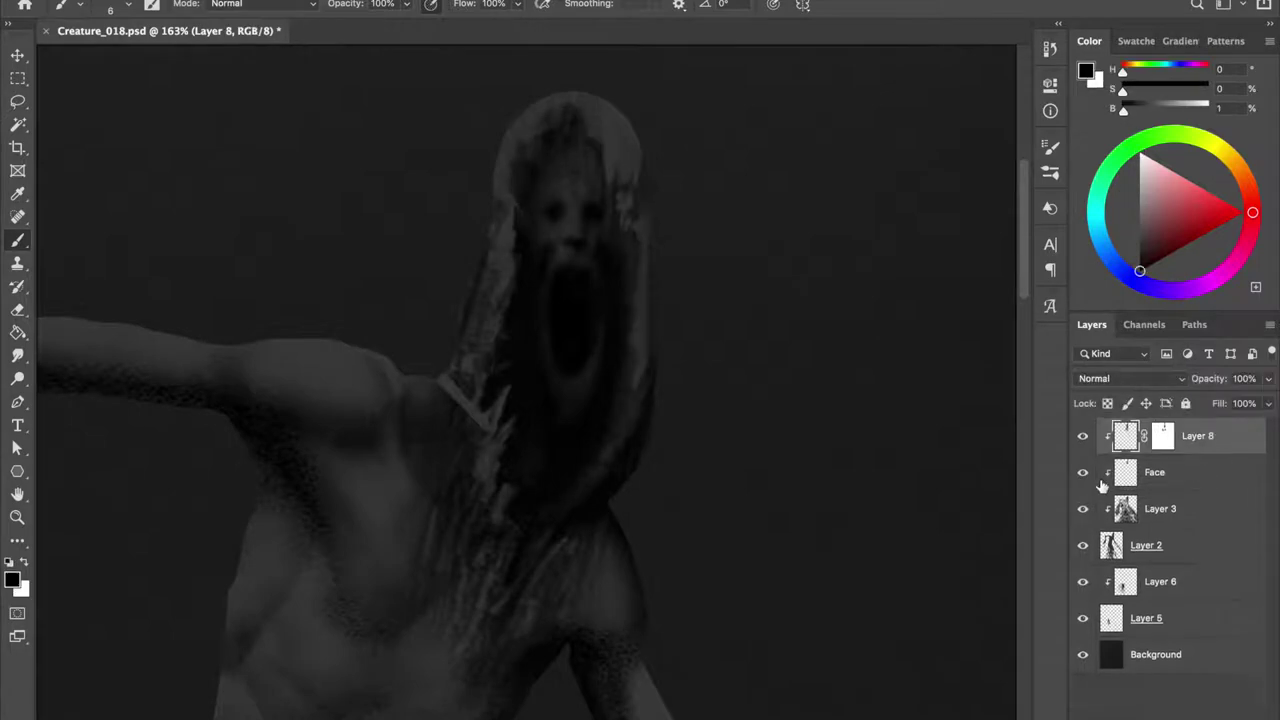
Return to Layer 8's mask, mirror the canvas to check the drawing, and save.
key(alt+bracketleft)
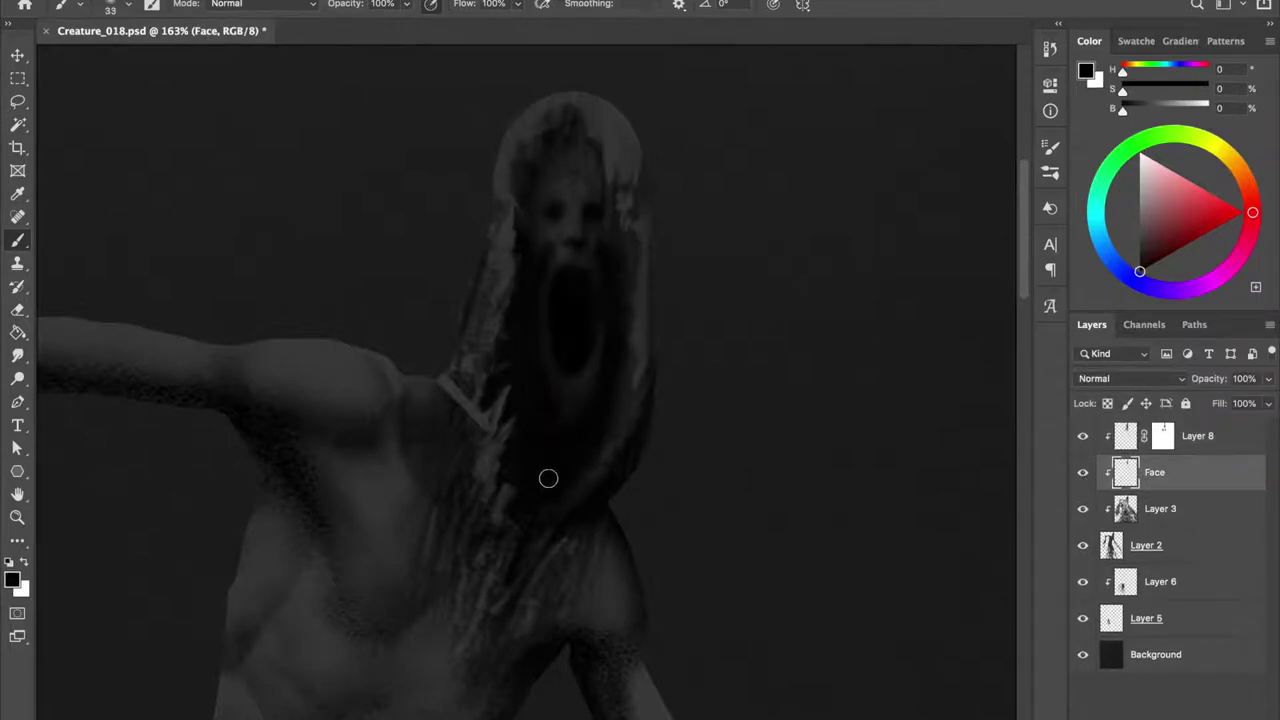
key(ctrl+s)
scroll(624, 319, down, 5)
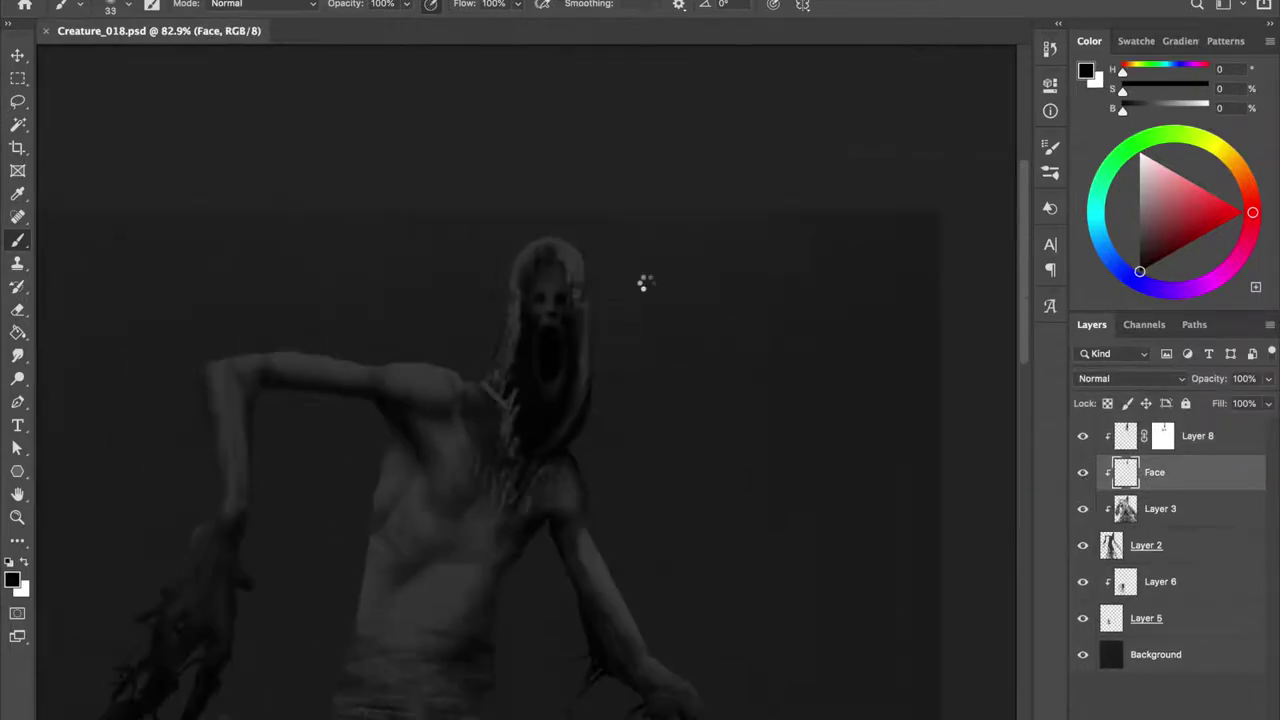
scroll(481, 272, up, 5)
key(alt+bracketright)
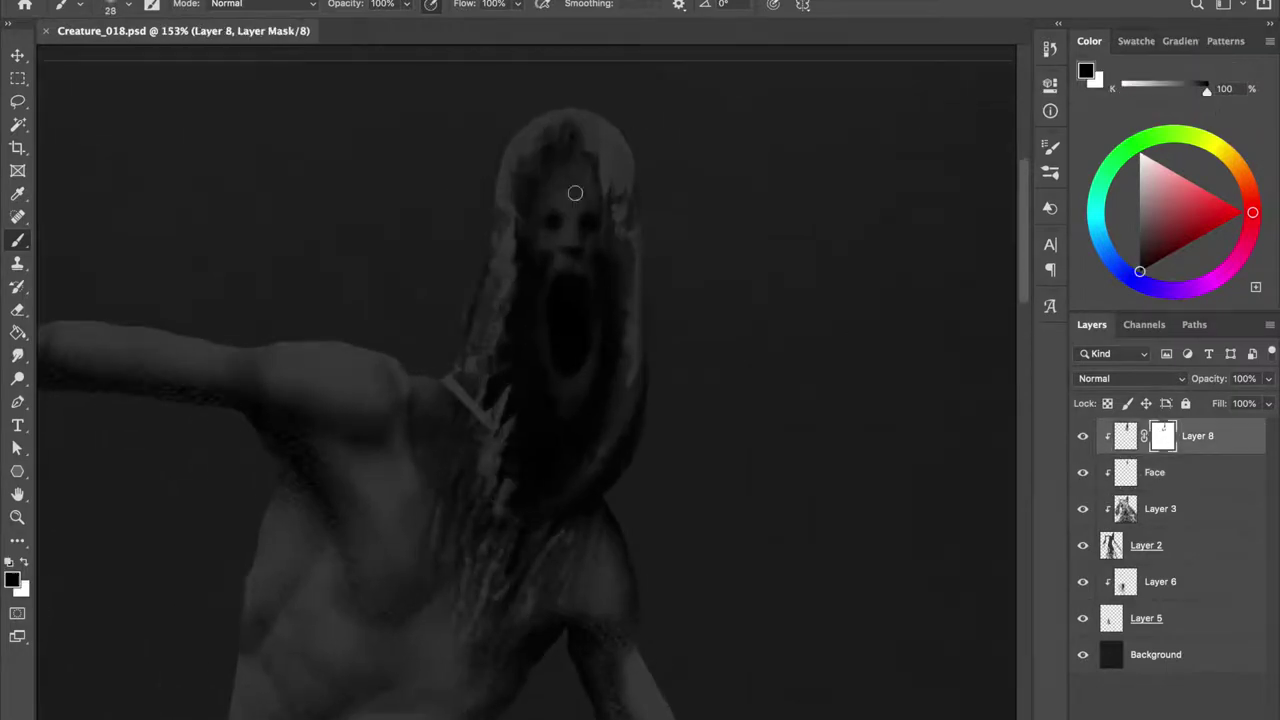
key(h)
key(h)
key(ctrl+s)
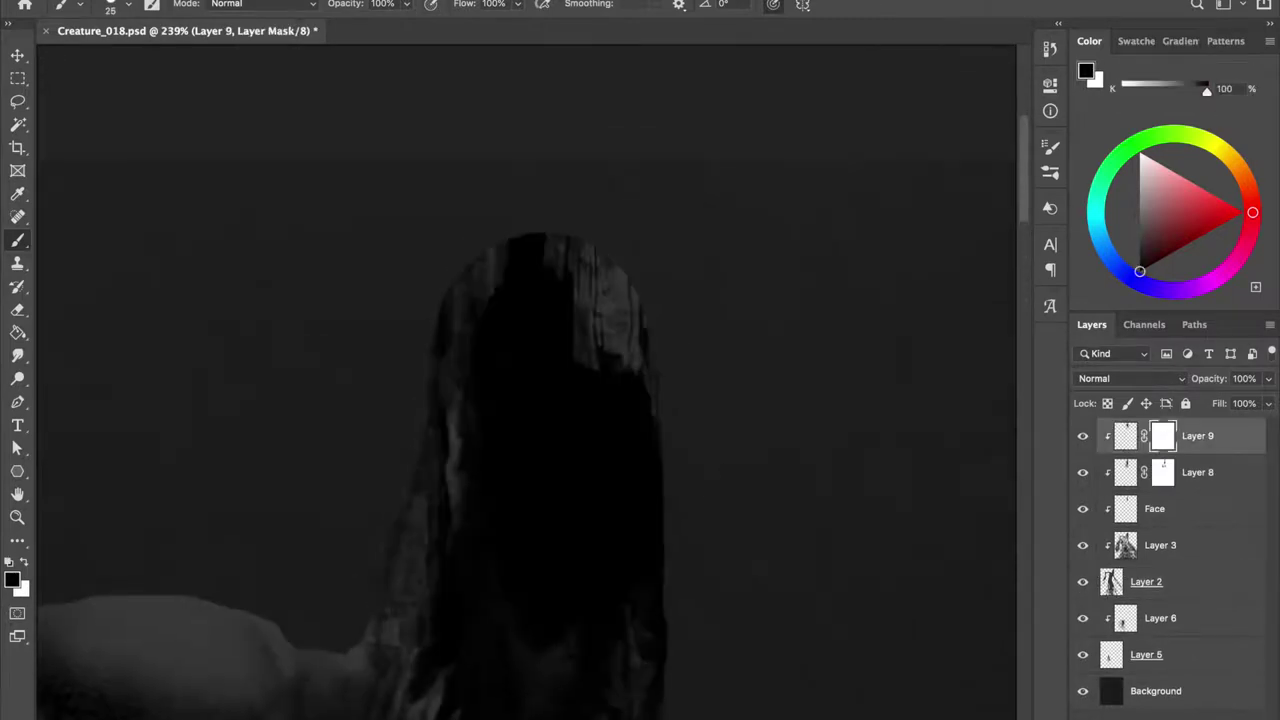
Warp the Layer 9 hair into a rounded hood over the head, bending its top, bottom and left edges.
key(ctrl+t)
drag(517, 180, 523, 251)
drag(680, 191, 680, 343)
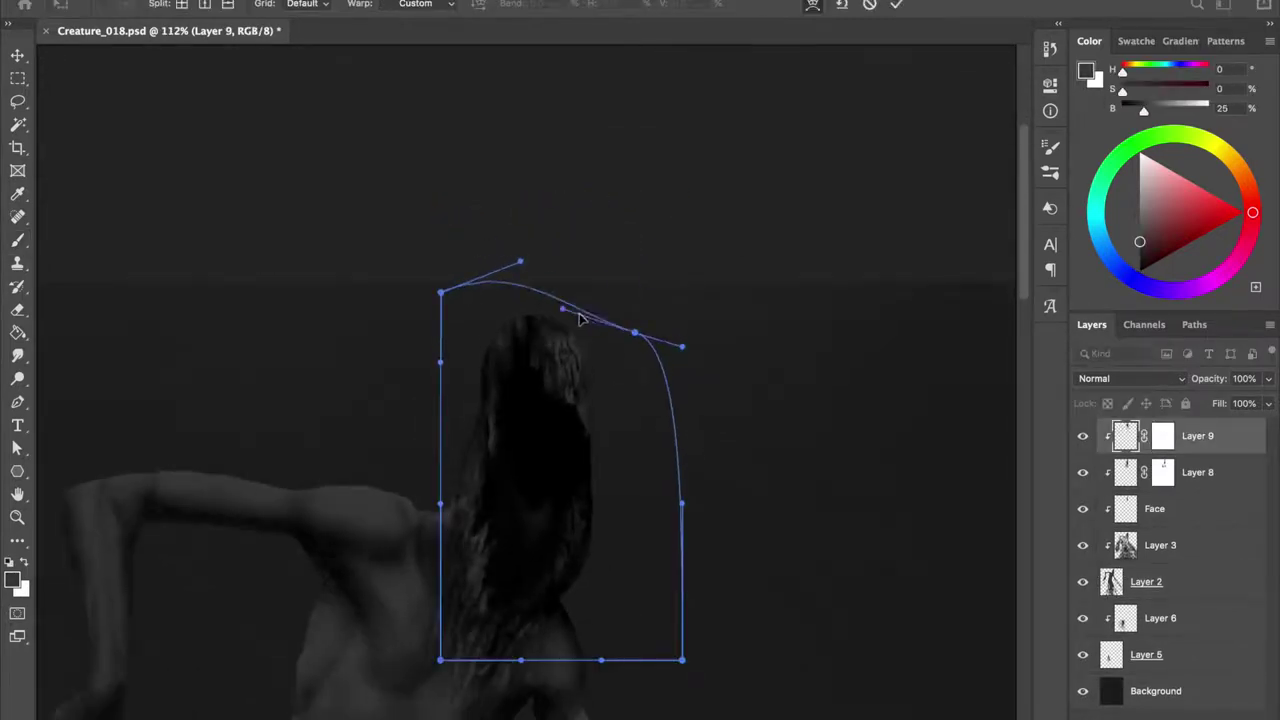
drag(572, 592, 551, 528)
drag(440, 430, 449, 417)
key(Return)
Paint Layer 9's mask to clear the hair from the face and mouth, using a smaller brush.
key(b)
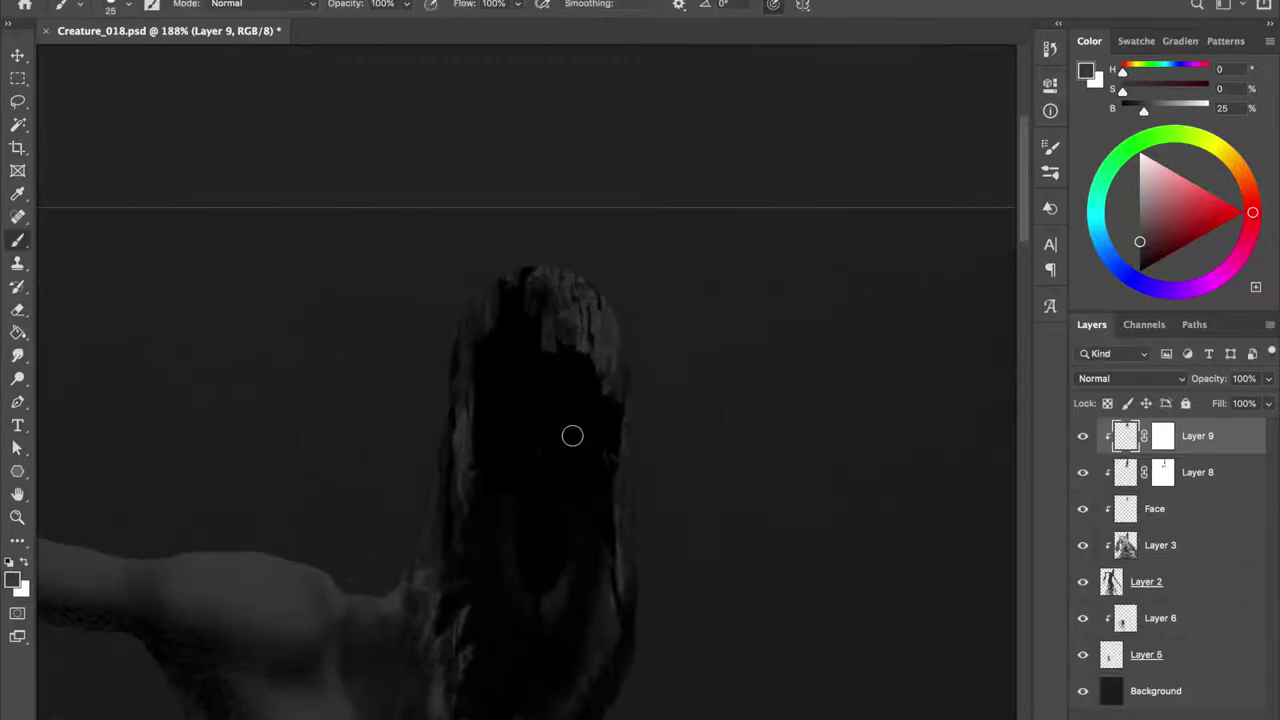
key(ctrl+backslash)
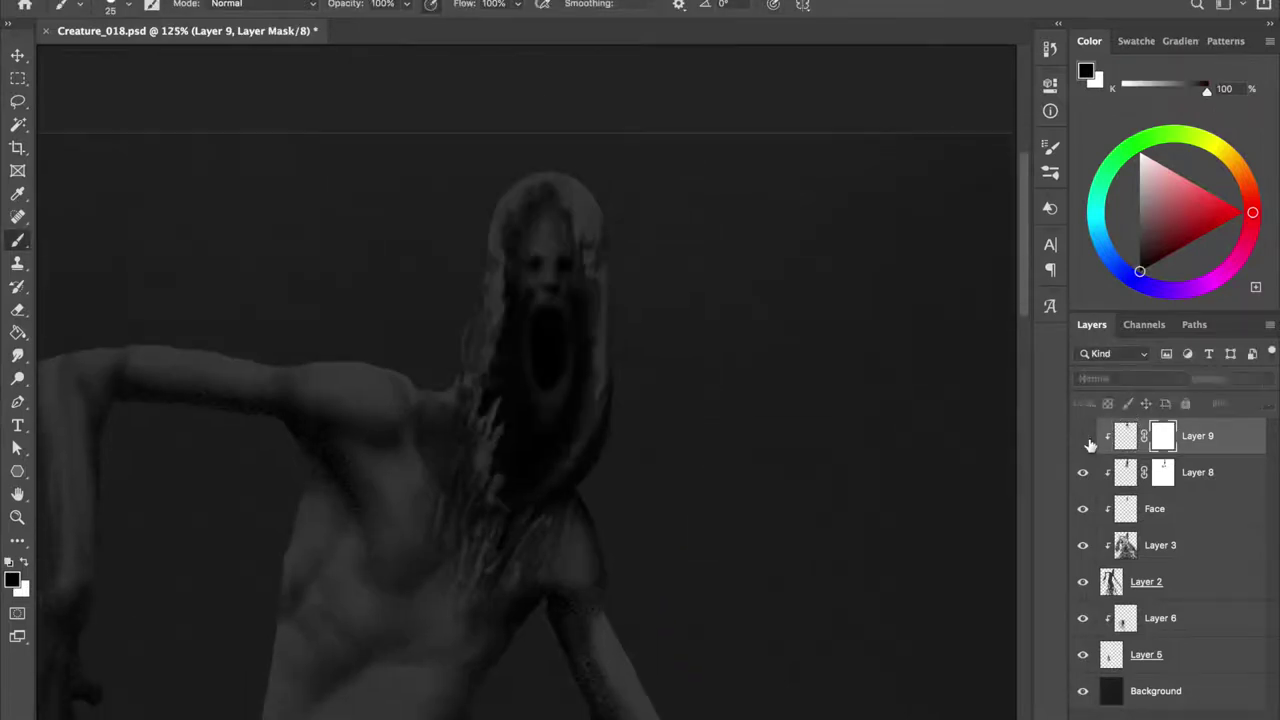
scroll(565, 300, up, 5)
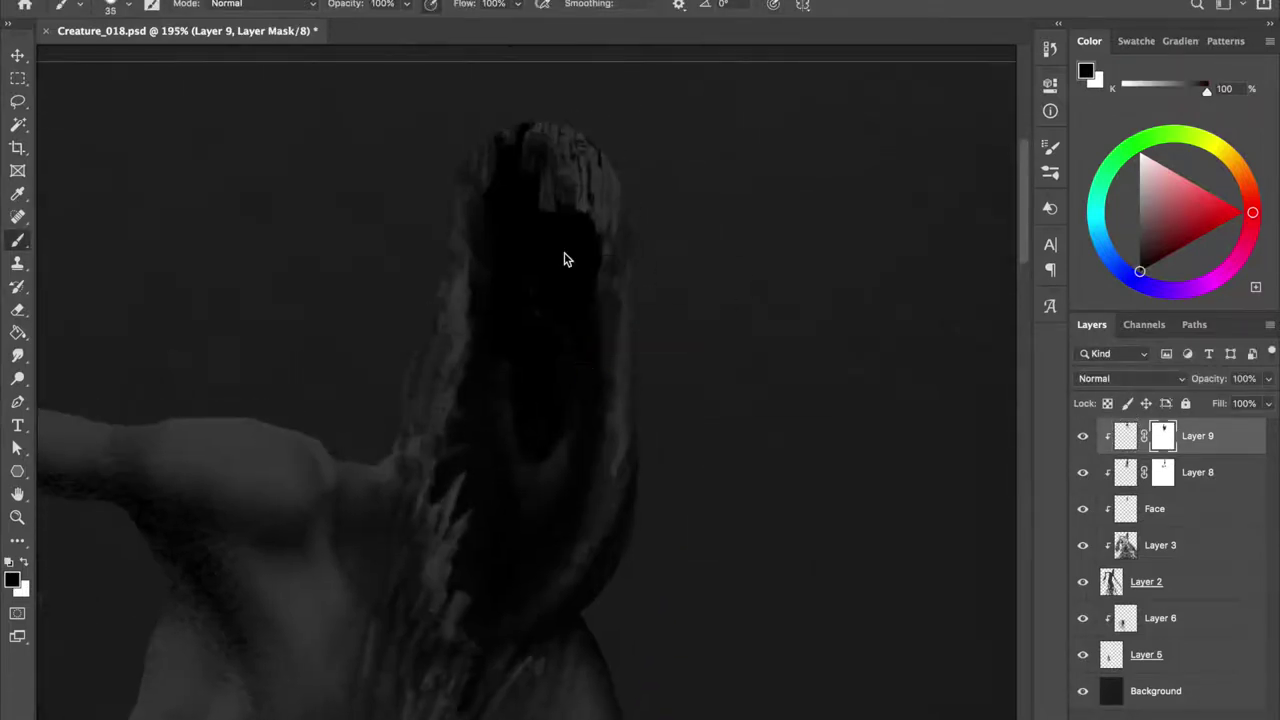
mouse_move(590, 250)
mouse_down()
mouse_move(526, 331)
mouse_move(514, 191)
mouse_up()
key(bracketleft)
key(bracketleft)
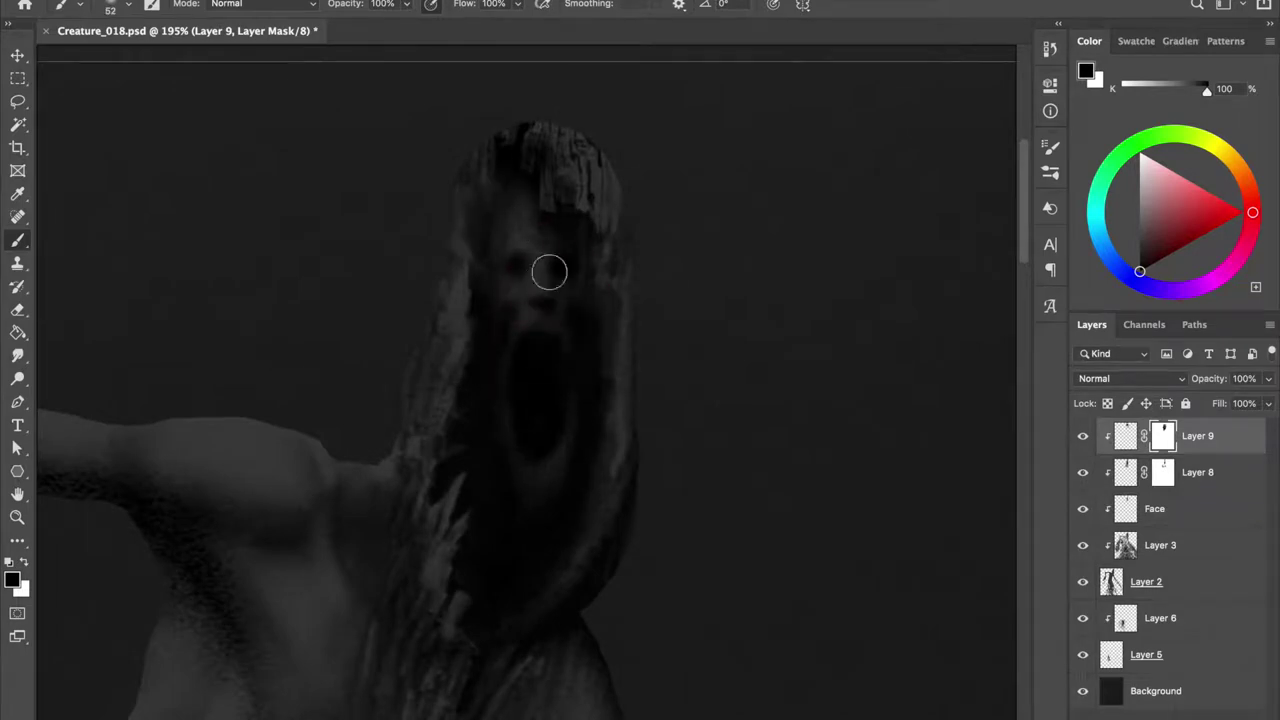
key(x)
key(bracketleft)
key(bracketleft)
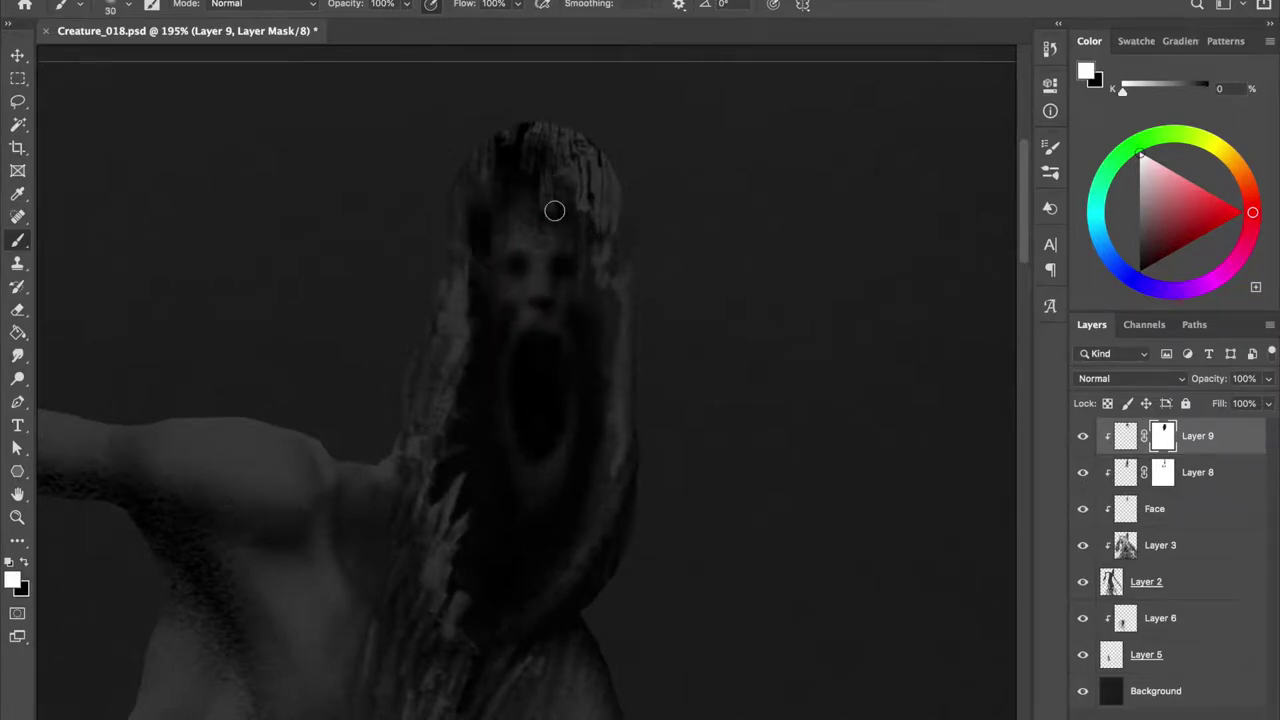
key(bracketleft)
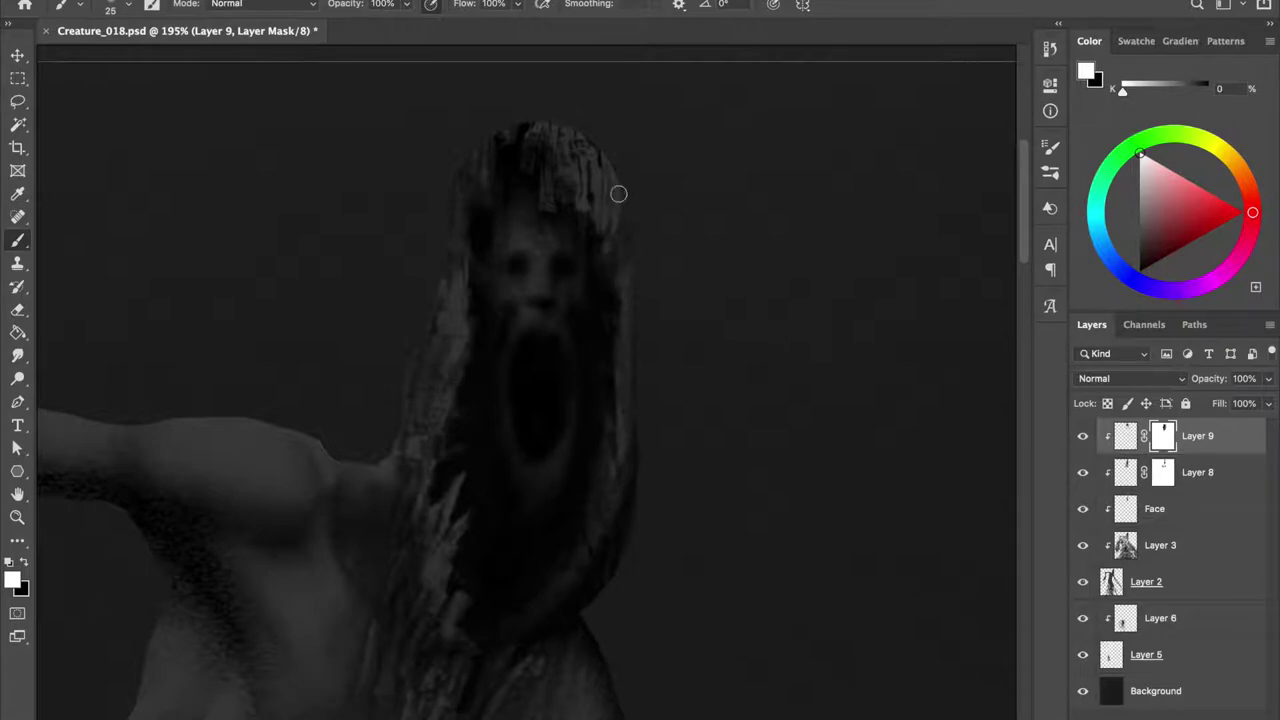
key(x)
Retouch Layer 9's mask along the hair's left edge, toggling the layer to compare.
key(x)
mouse_move(460, 290)
mouse_down()
mouse_move(446, 380)
mouse_move(440, 326)
mouse_up()
key(x)
key(x)
key(x)
key(x)
scroll(403, 114, up, 3)
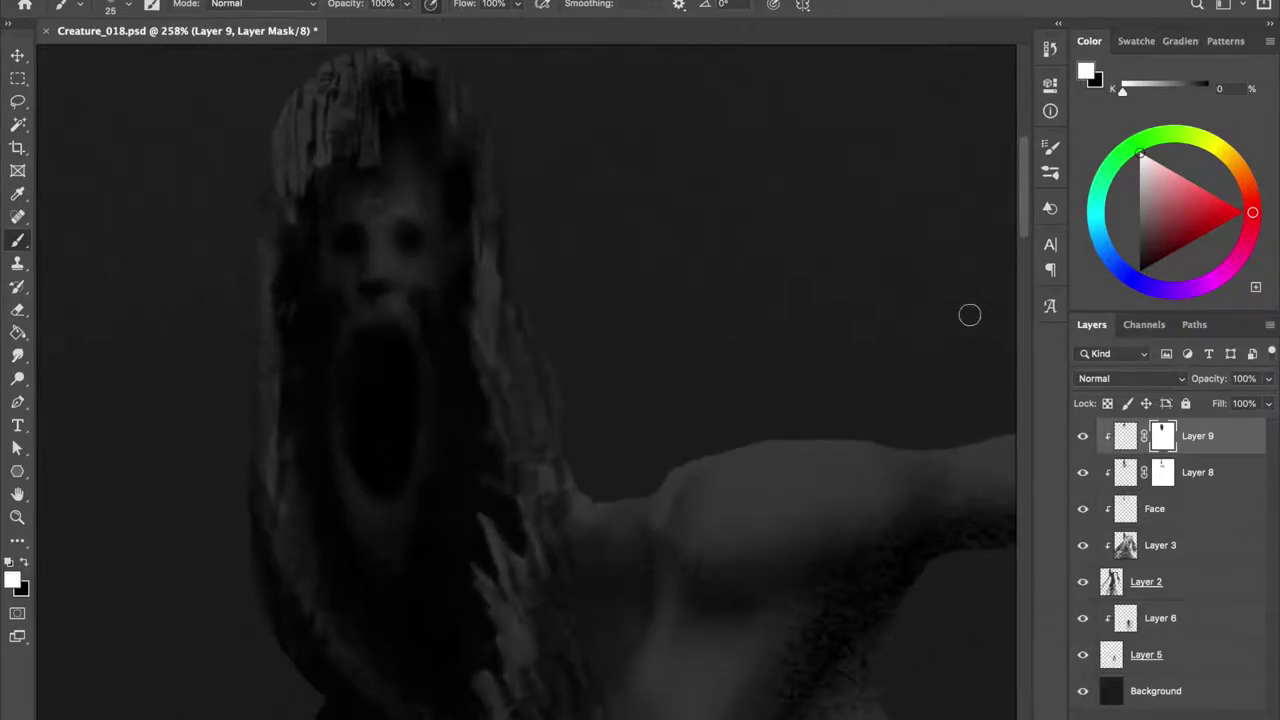
key(x)
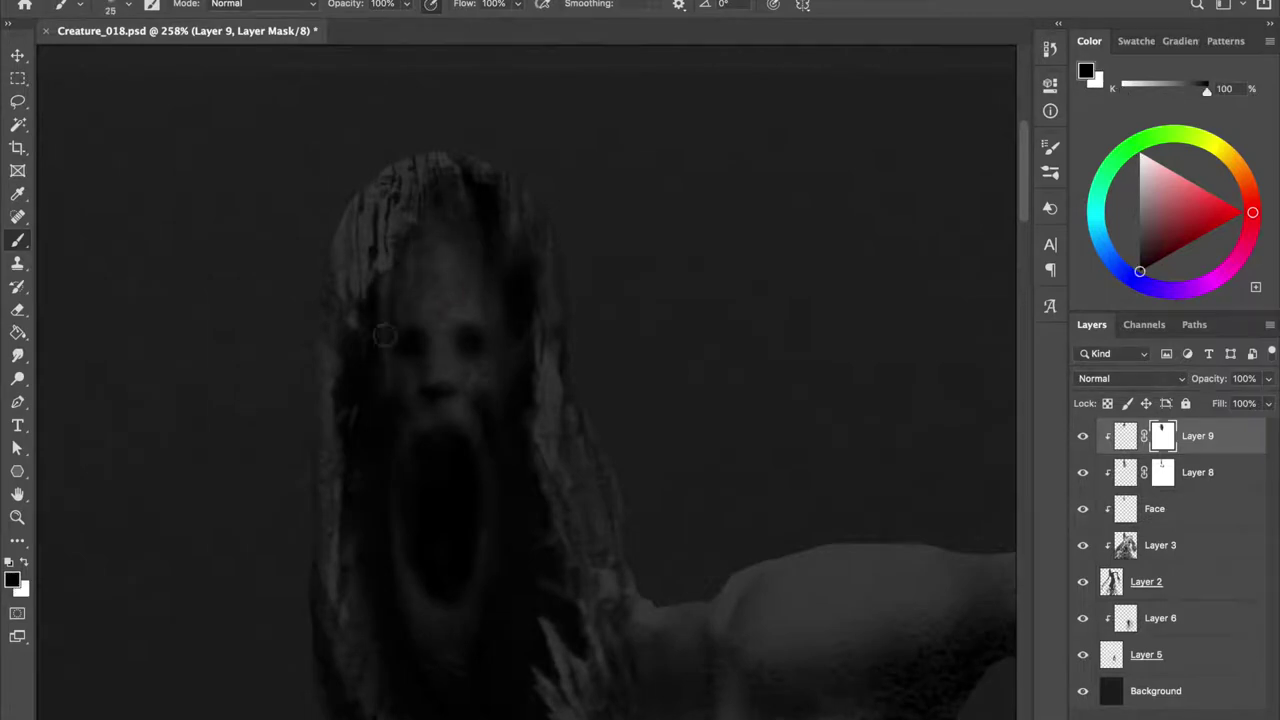
click(1083, 436)
click(1083, 436)
click(1083, 436)
click(1083, 436)
key(x)
key(bracketleft)
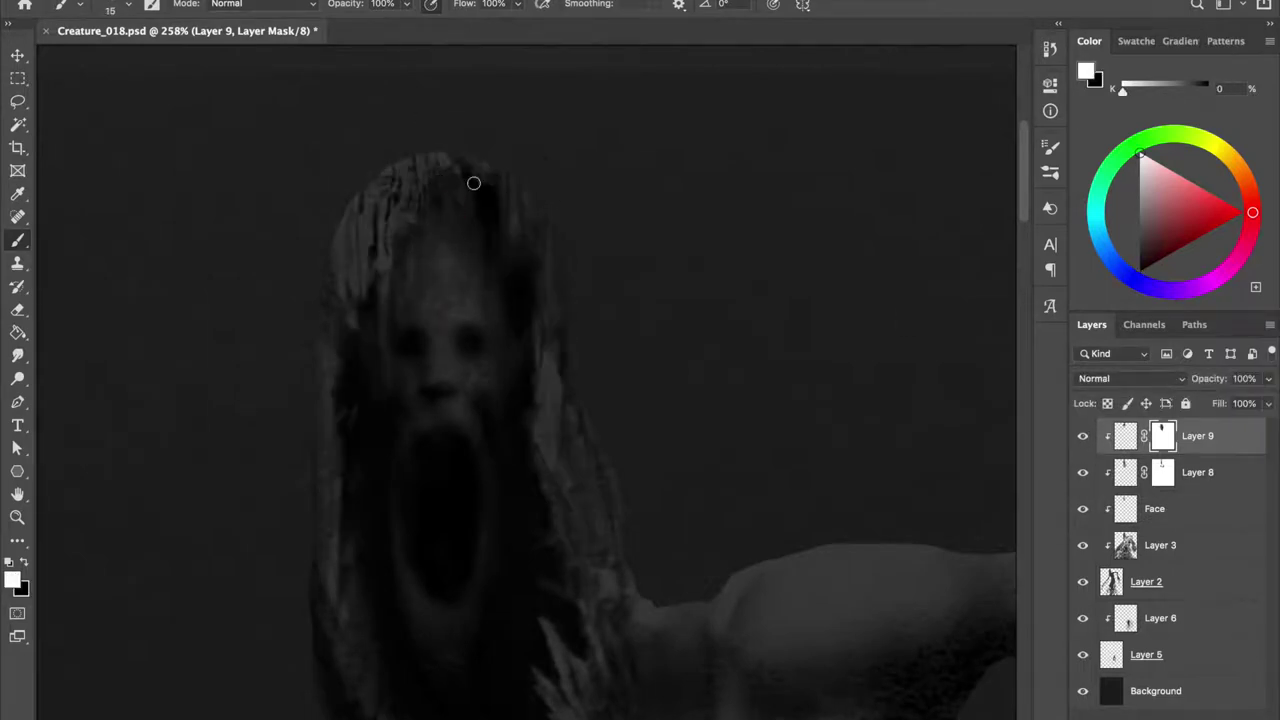
key(x)
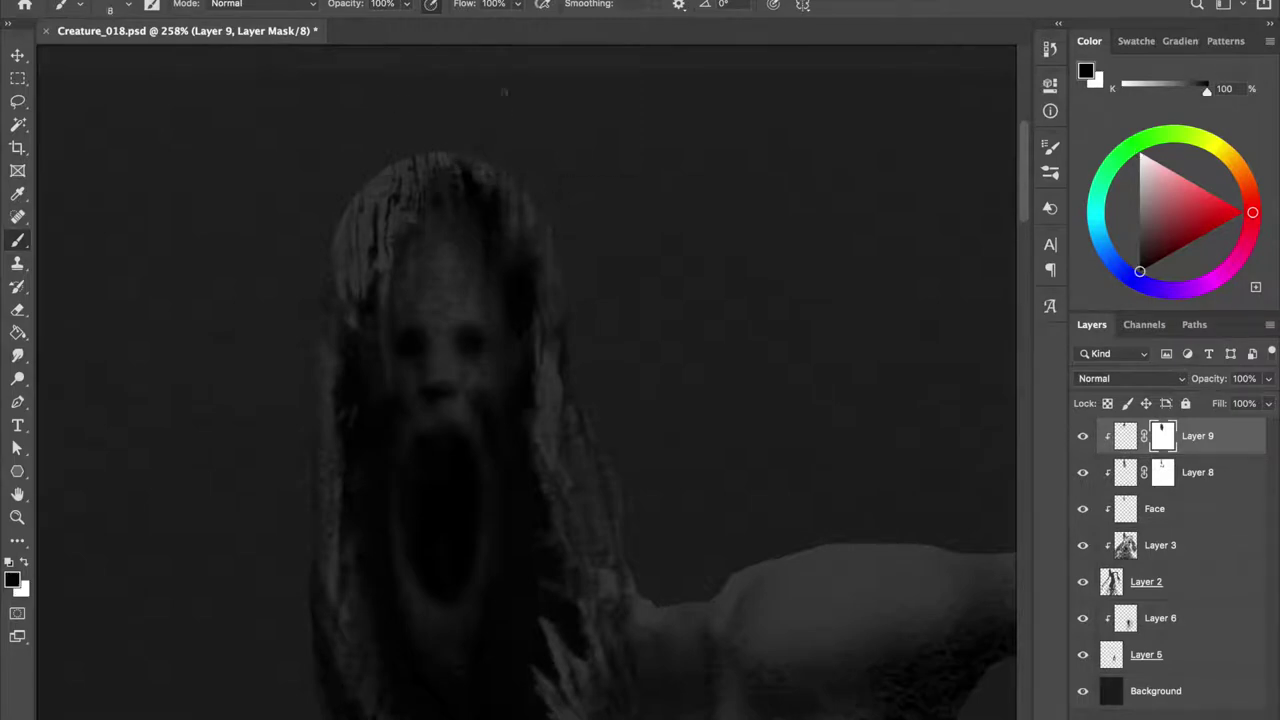
Toggle Layer 9's mask off and on to compare the hair coverage.
shift+click(1160, 436)
shift+click(1160, 436)
shift+click(1160, 436)
shift+click(1160, 436)
key(x)
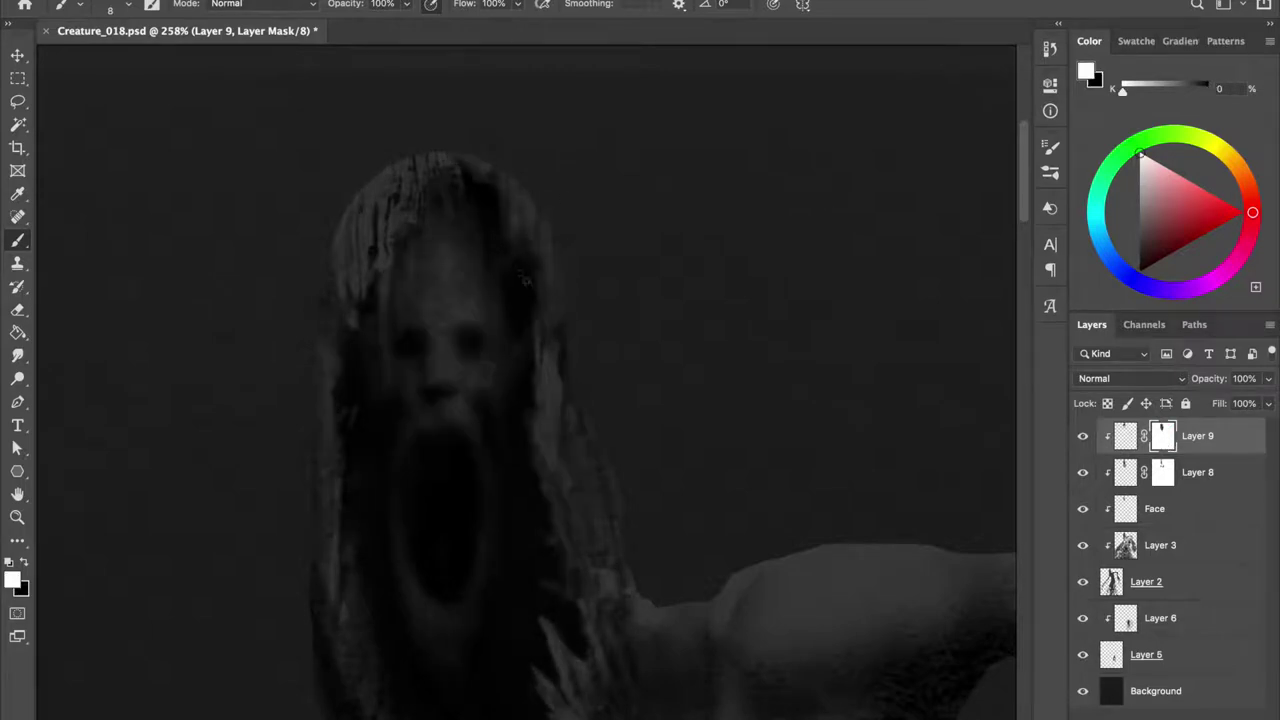
Paint Layer 8's mask in black, checking it with Layer 9 hidden, then return to Layer 9's mask.
click(1162, 472)
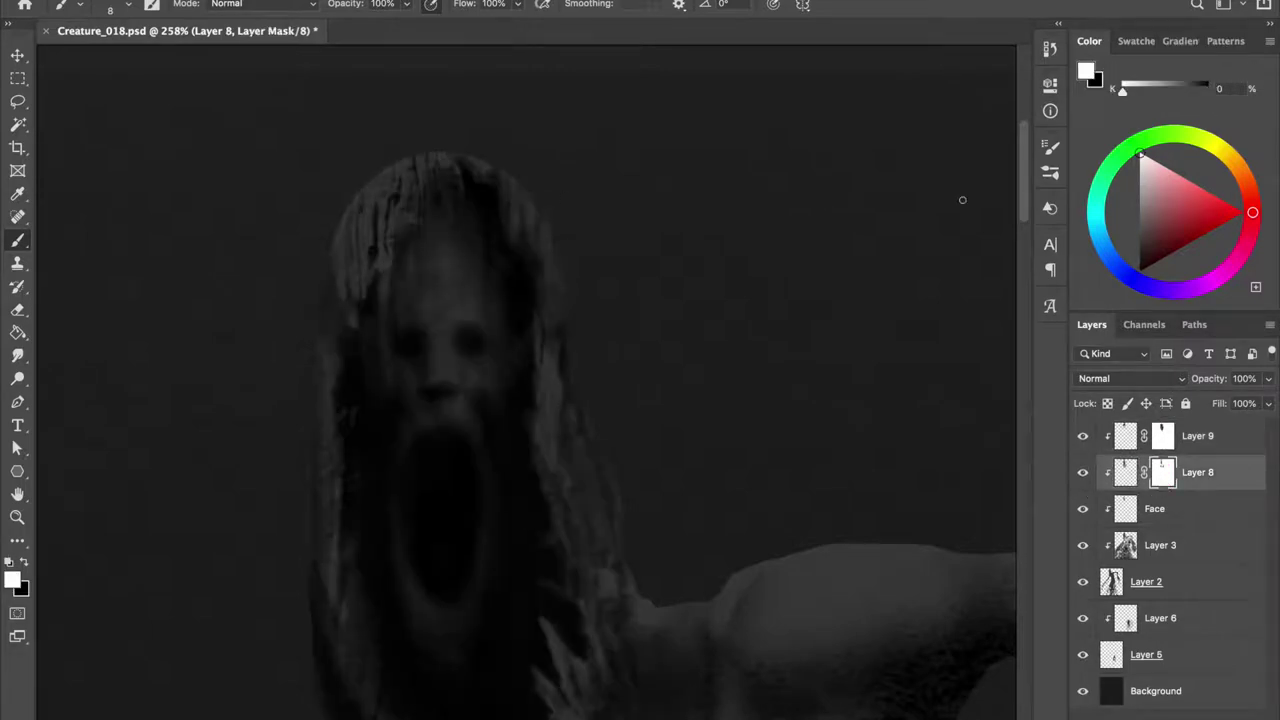
key(x)
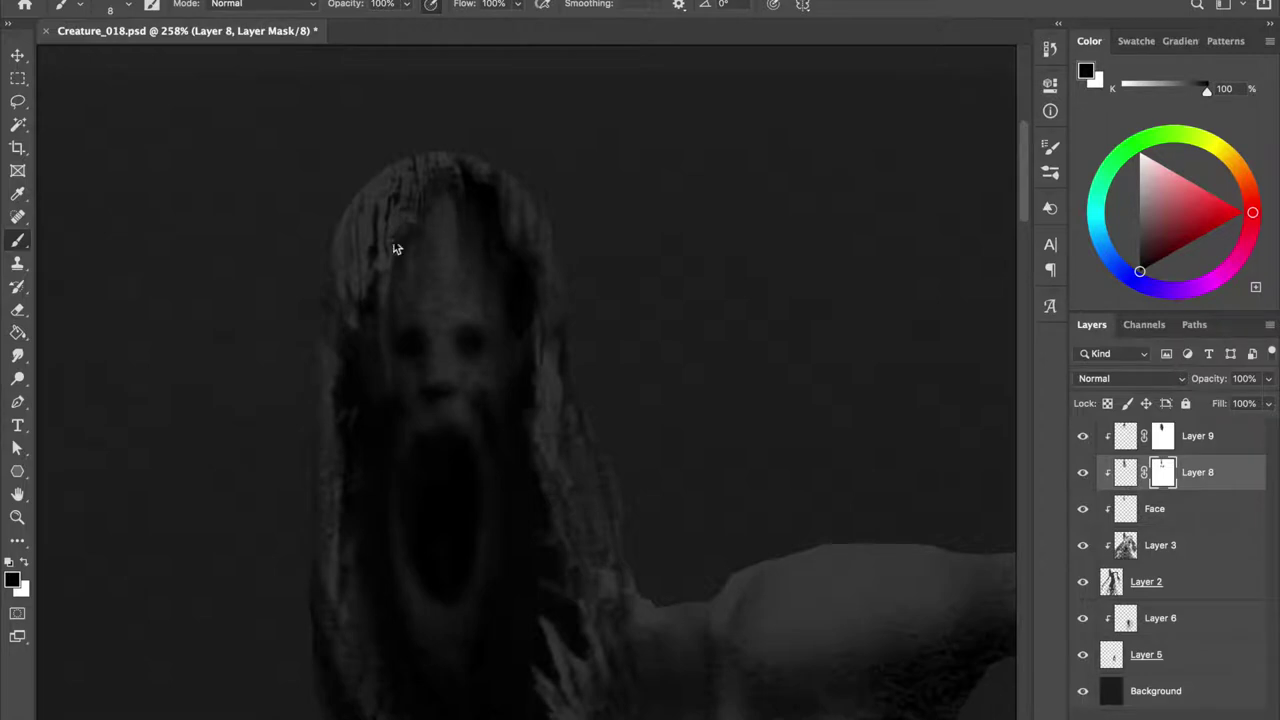
drag(395, 248, 473, 235)
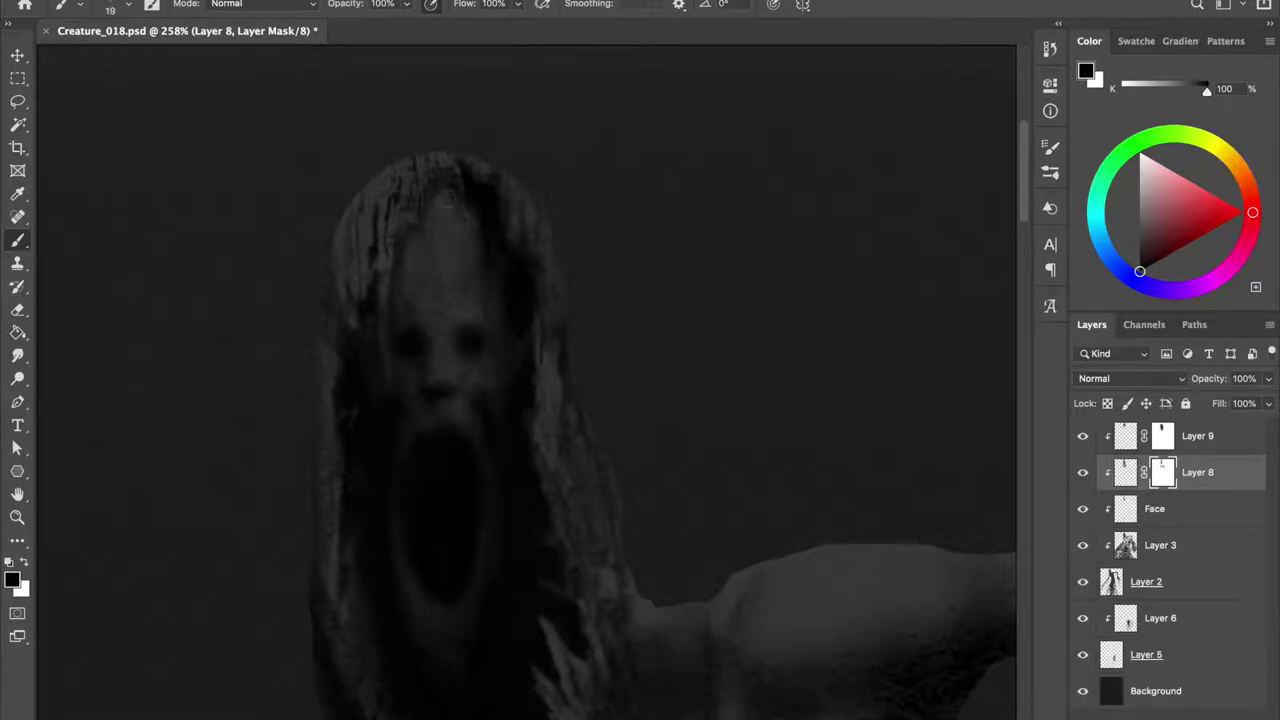
click(1082, 437)
click(1082, 437)
click(1190, 436)
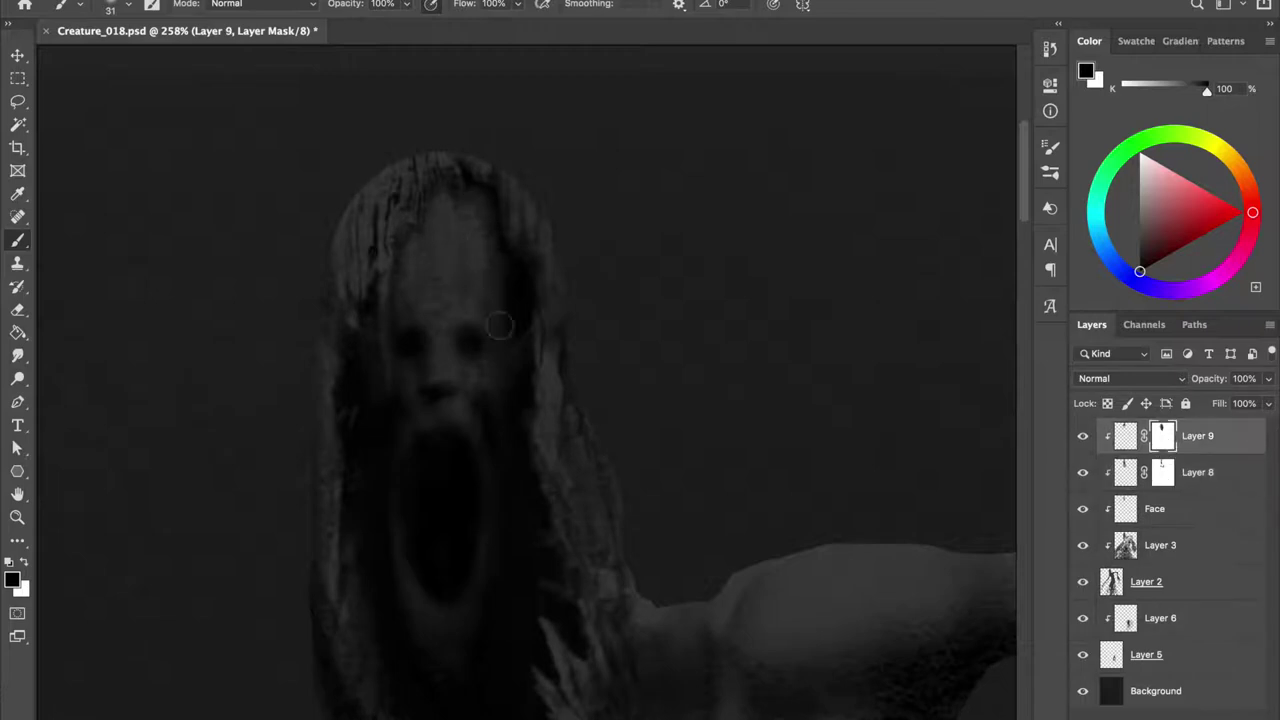
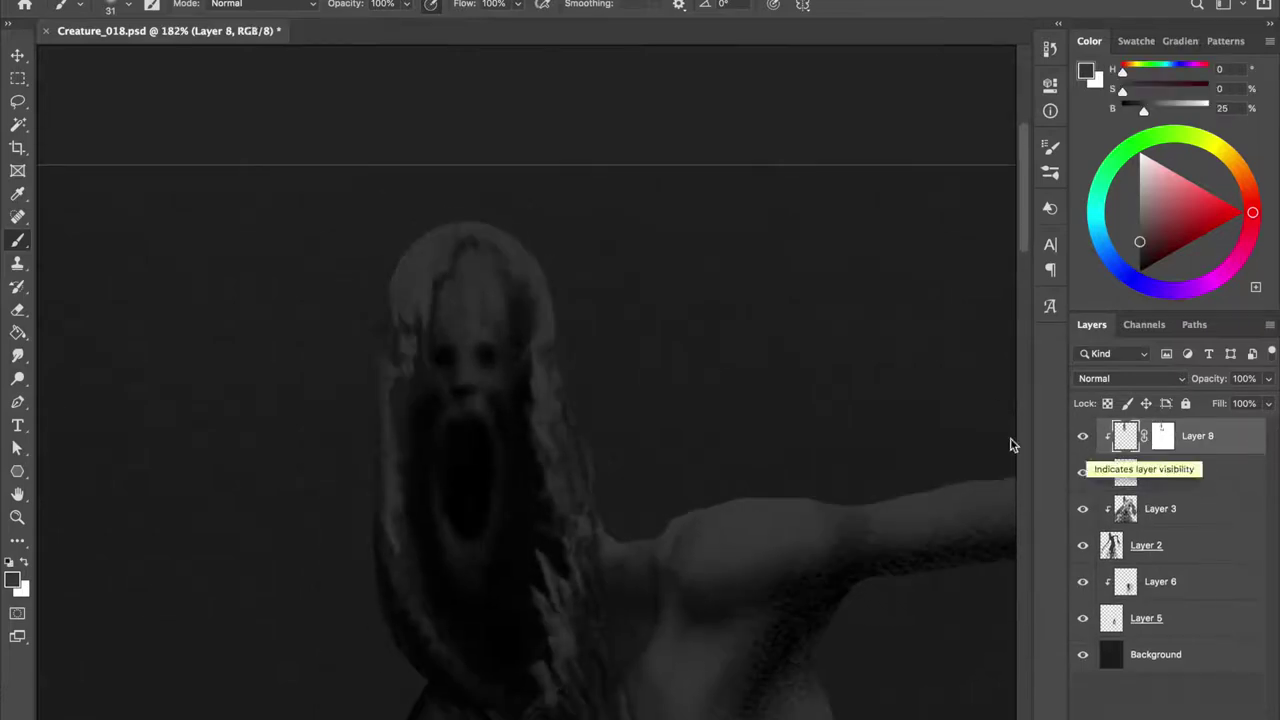
Stamp a bark texture brush on the head, then rotate it and move it up to fit.
right_click(634, 363)
scroll(888, 487, down, 5)
click(920, 490)
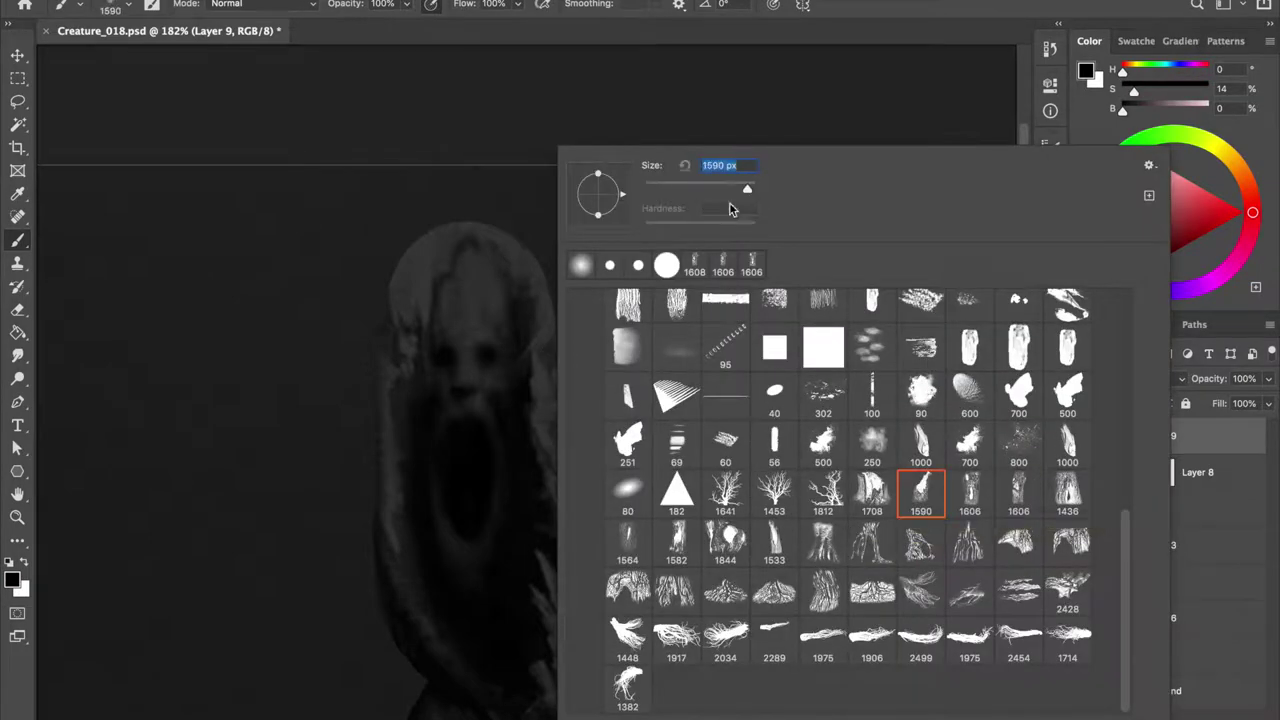
key(Return)
click(400, 330)
key(ctrl+t)
drag(399, 446, 369, 376)
drag(540, 400, 506, 316)
key(Return)
Stamp a second bark texture, then scale it smaller and move it up onto the head.
key(b)
right_click(445, 465)
click(970, 490)
key(Return)
key(v)
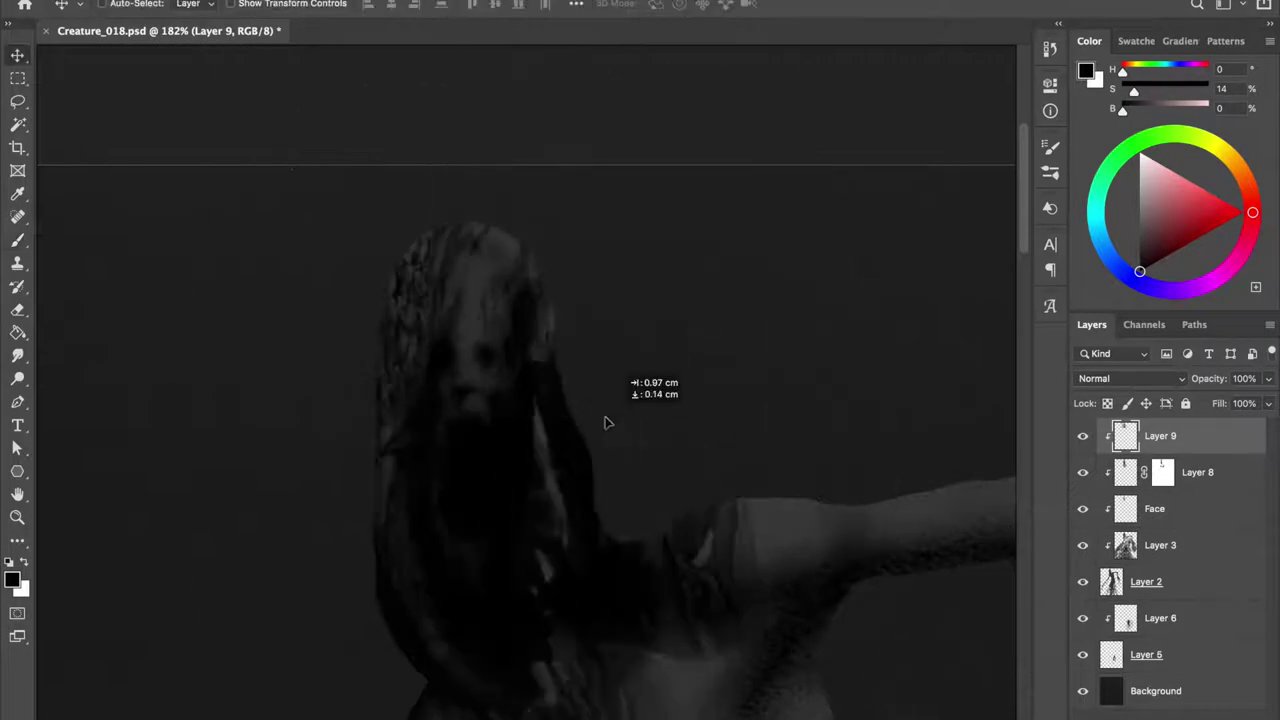
key(ctrl+t)
drag(666, 671, 606, 591)
mouse_move(523, 329)
mouse_down()
mouse_move(534, 197)
mouse_move(596, 191)
mouse_up()
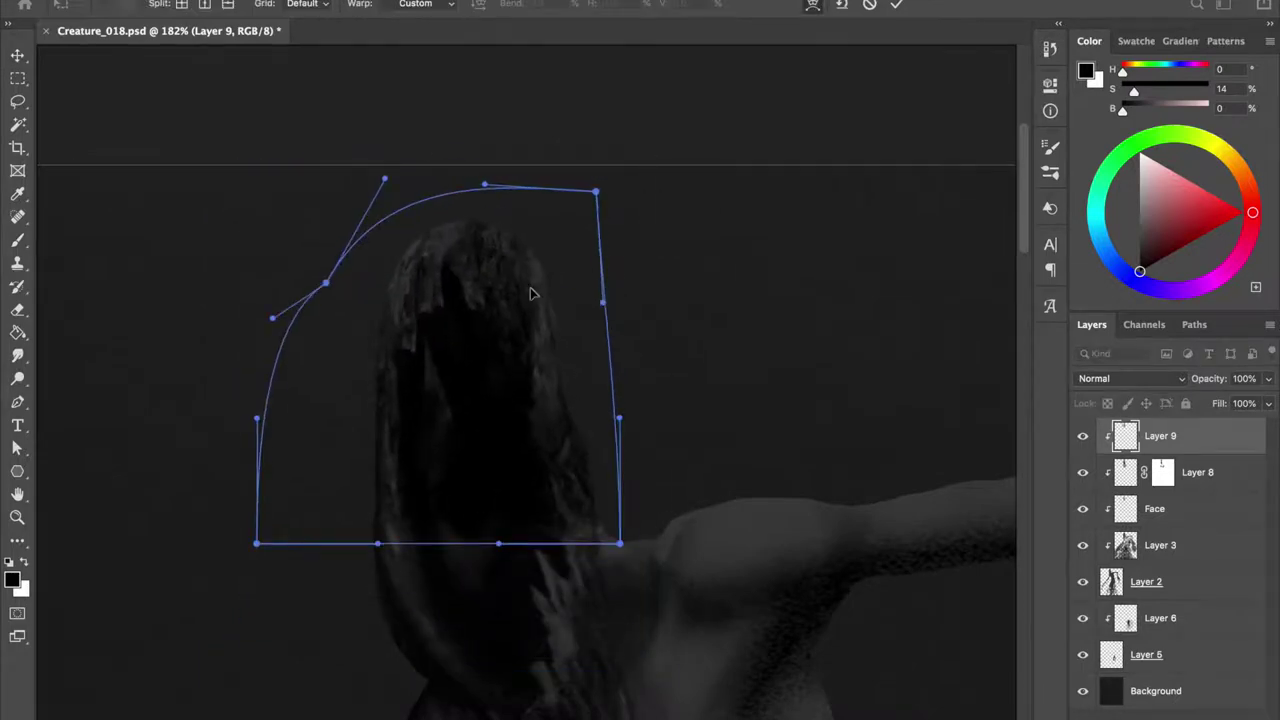
key(Return)
Mask the bark with a soft round black brush so the screaming face shows through.
key(b)
right_click(490, 290)
scroll(817, 425, up, 10)
click(849, 414)
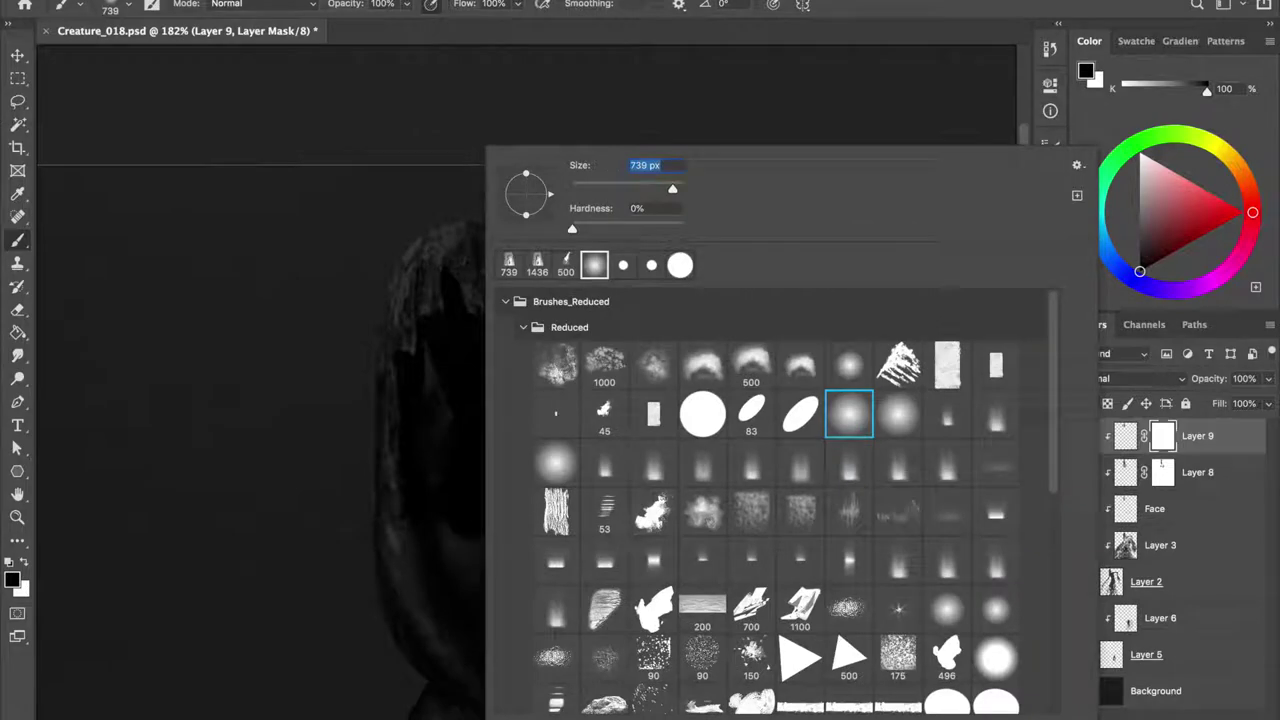
key(Return)
mouse_move(443, 455)
mouse_down()
mouse_move(434, 434)
mouse_move(489, 384)
mouse_up()
Compare against Layer 8, then squash the bark texture's height to about 77% and nudge it into place.
click(1082, 472)
click(1082, 472)
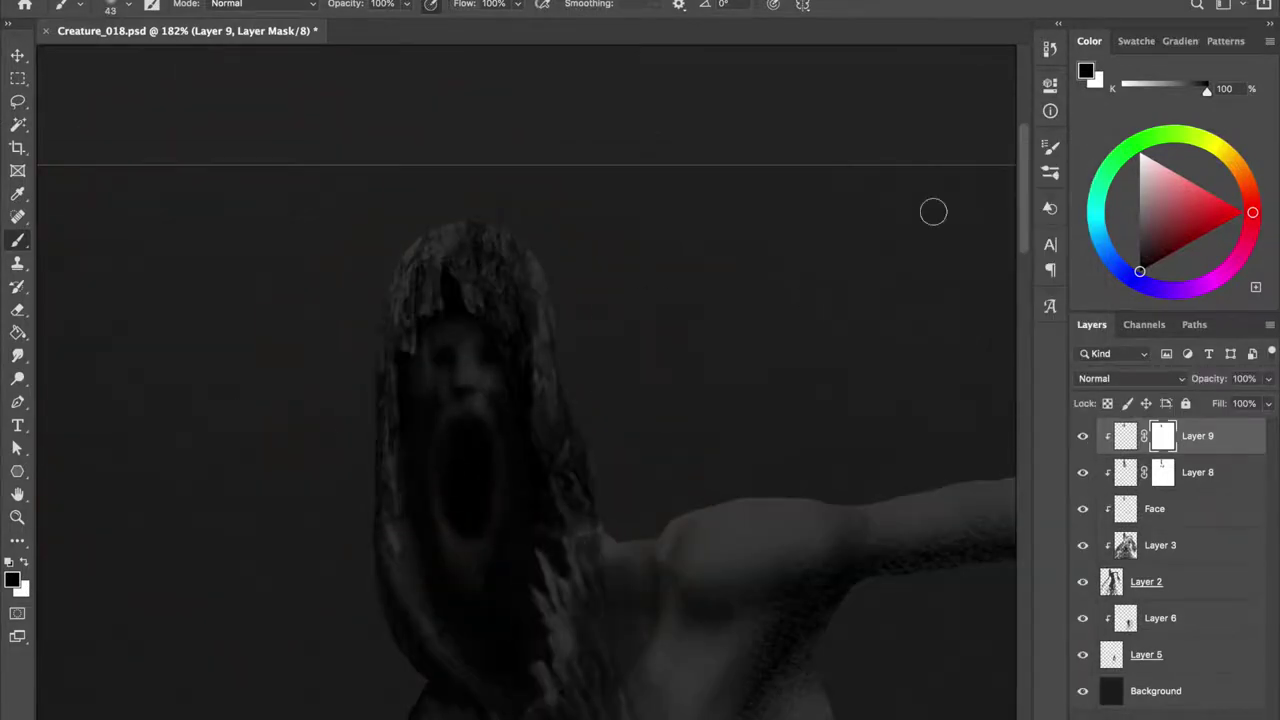
key(ctrl+t)
drag(439, 548, 439, 459)
drag(472, 331, 463, 334)
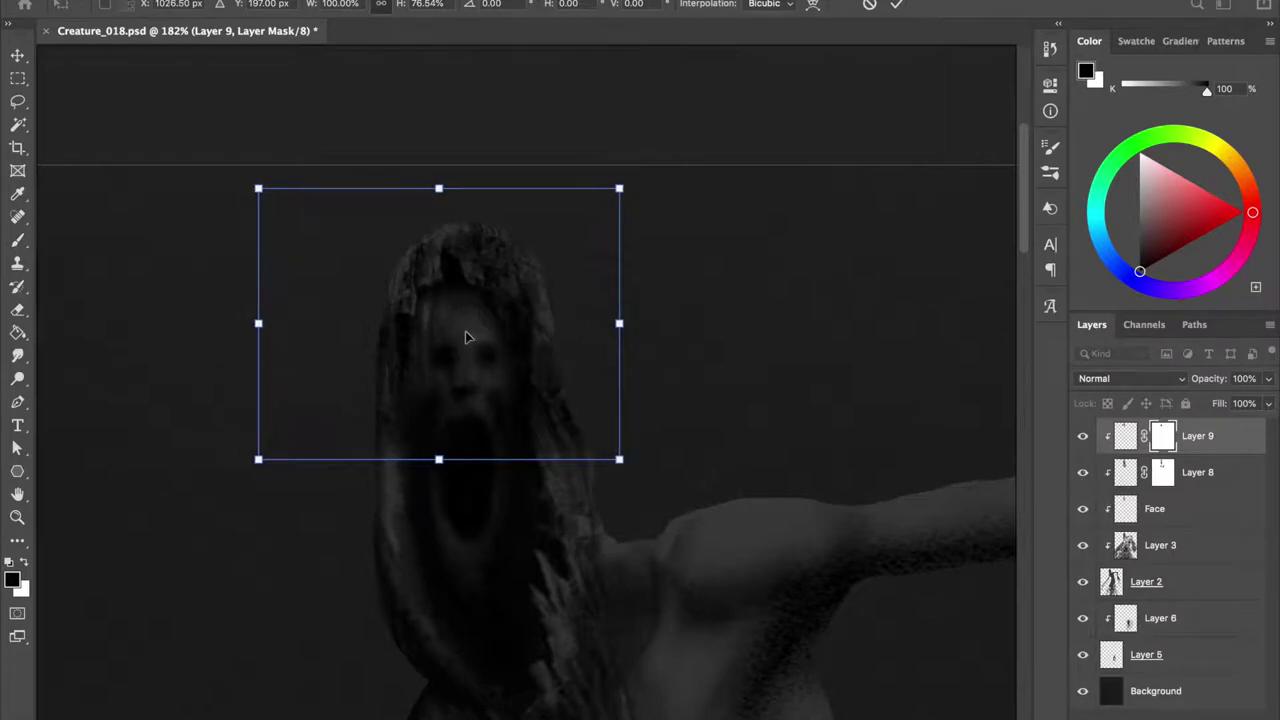
key(Return)
Move the bark texture higher and reposition it over the head.
key(v)
mouse_move(437, 289)
mouse_down()
mouse_move(480, 425)
mouse_move(529, 316)
mouse_up()
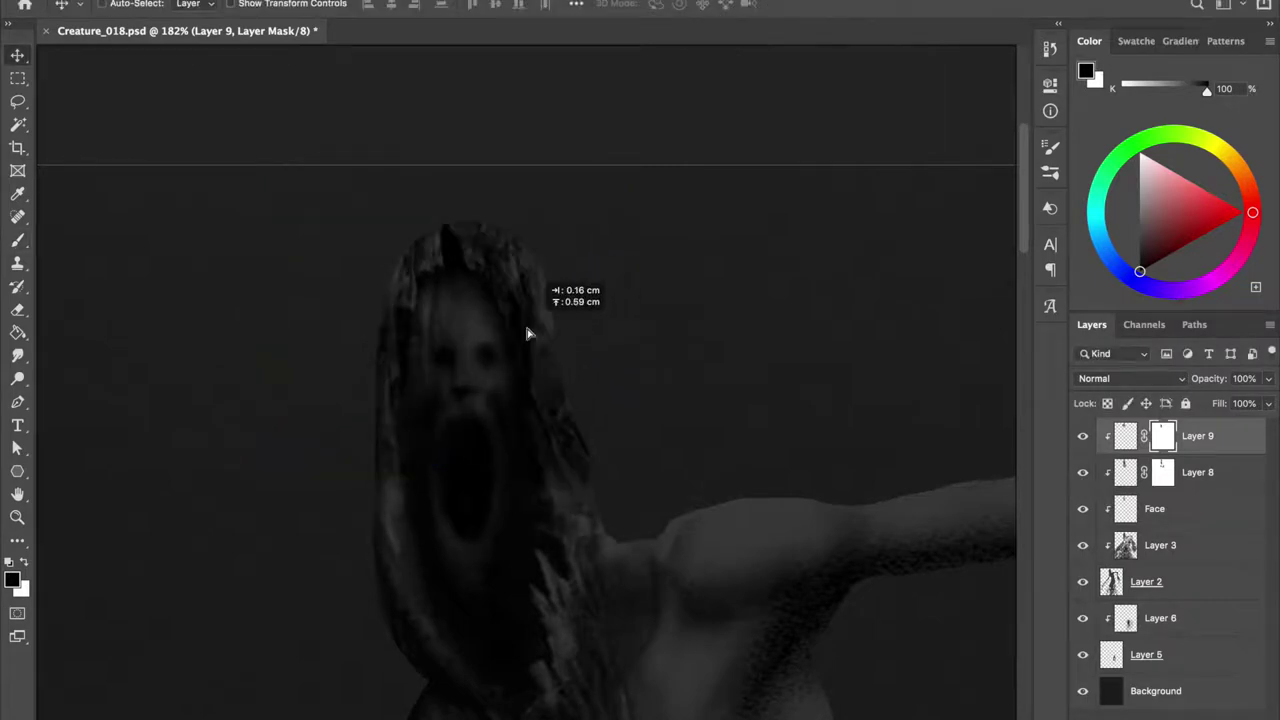
key(ctrl+t)
drag(443, 200, 492, 270)
key(Return)
key(b)
Check the bark layer by toggling it, then add clipped Layer 10 with dark grey paint.
click(1082, 436)
click(1082, 436)
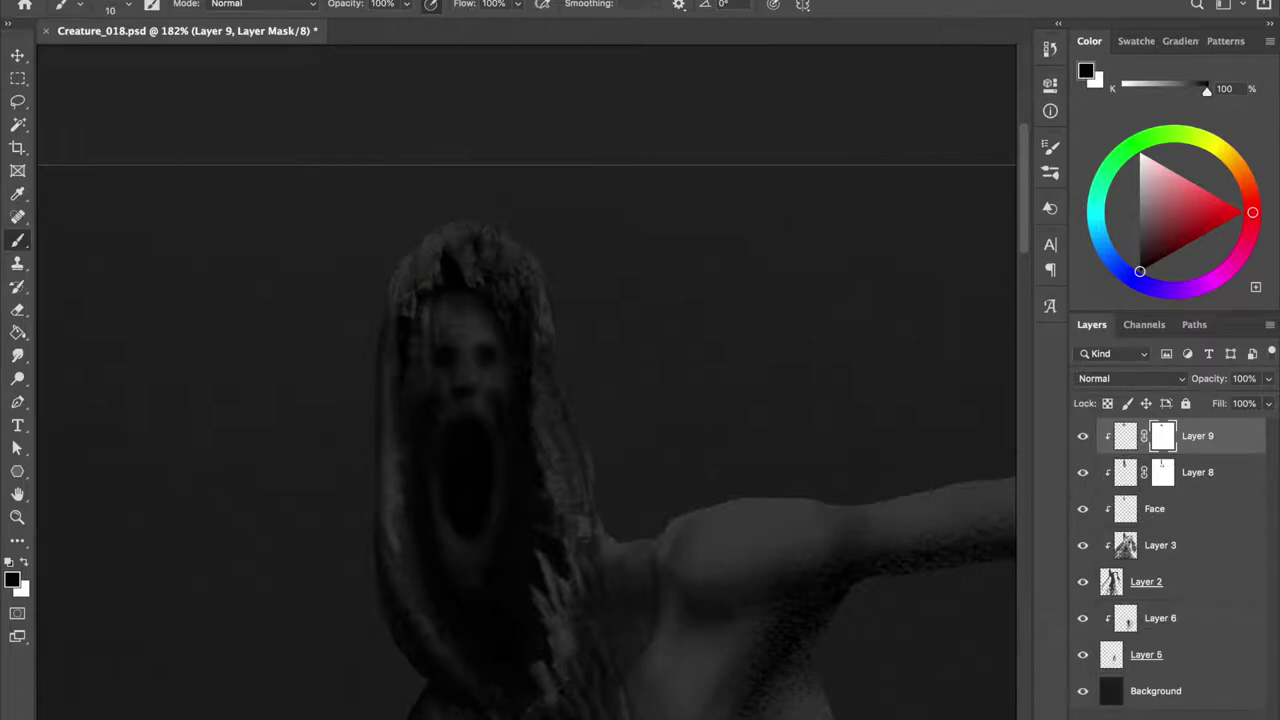
key(ctrl+shift+alt+n)
alt+click(751, 531)
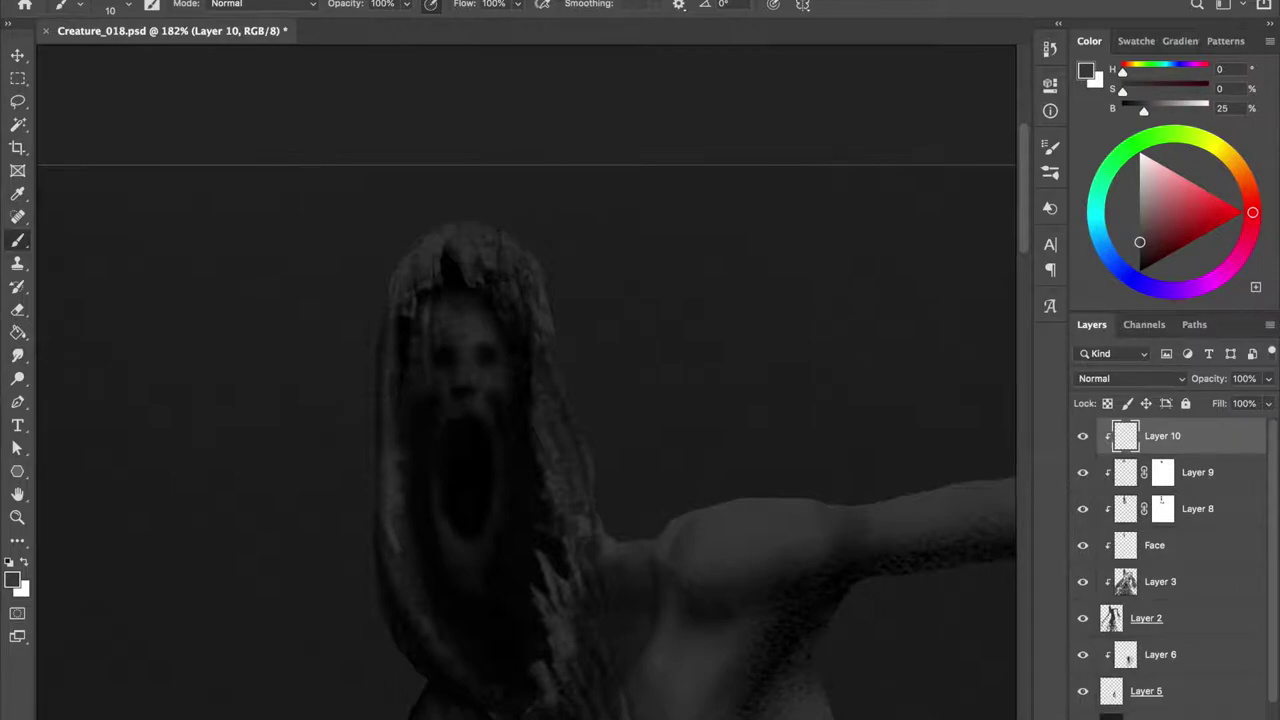
Touch up the head's dark tones on Layer 8 with sampled dark grey, near-black and lighter grey.
key(alt+bracketleft)
key(alt+bracketleft)
key(e)
key(b)
key(d)
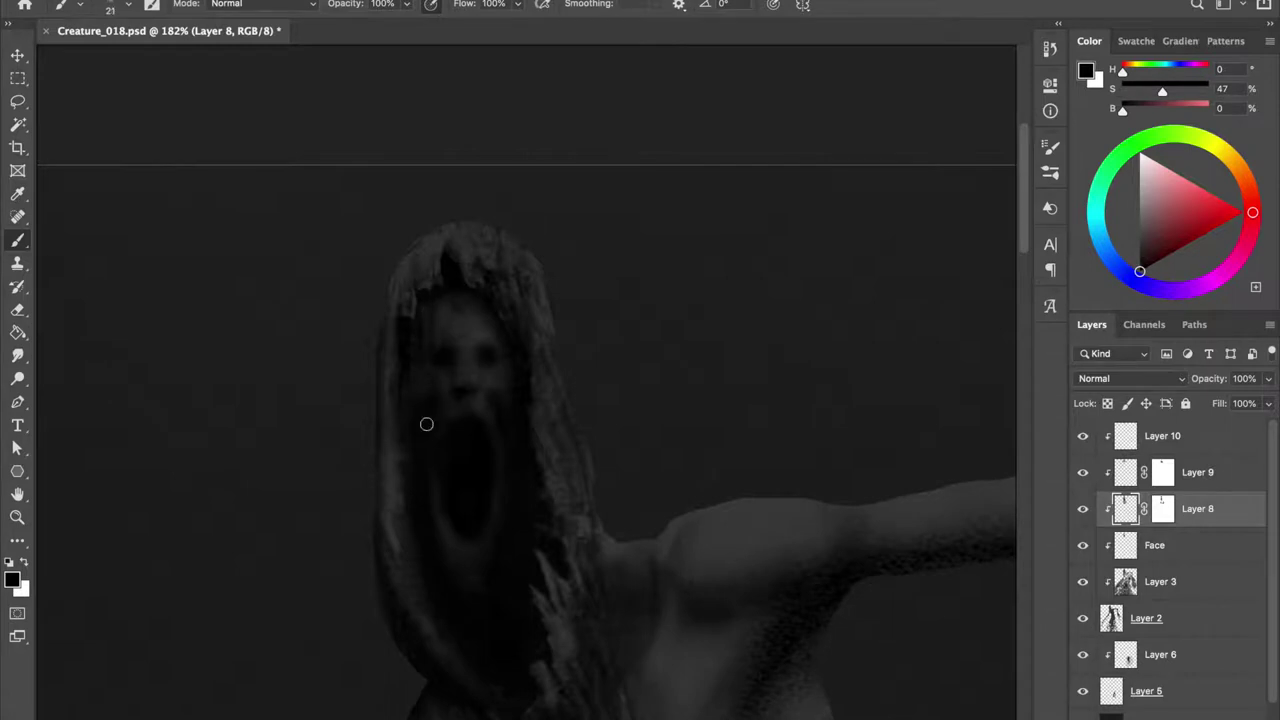
alt+click(460, 322)
alt+click(462, 409)
key(bracketleft)
key(bracketleft)
key(bracketleft)
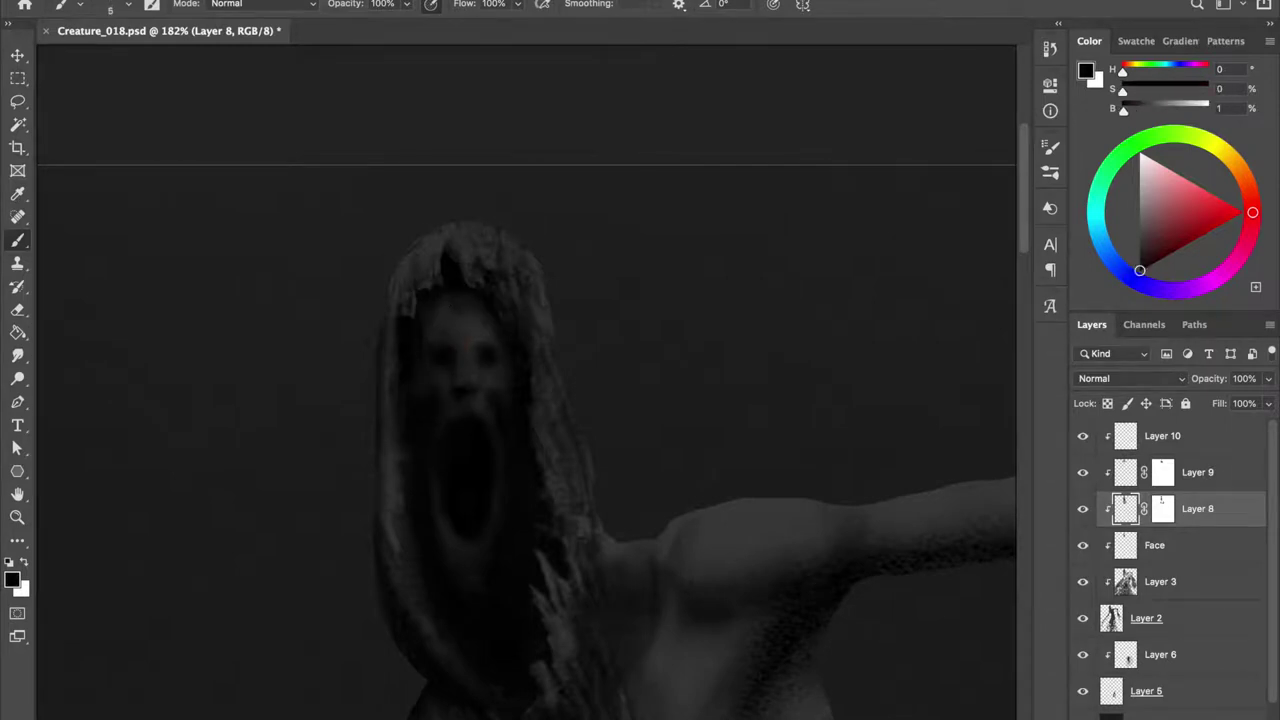
alt+click(466, 322)
scroll(640, 300, left, 5)
key(alt+bracketright)
key(alt+bracketright)
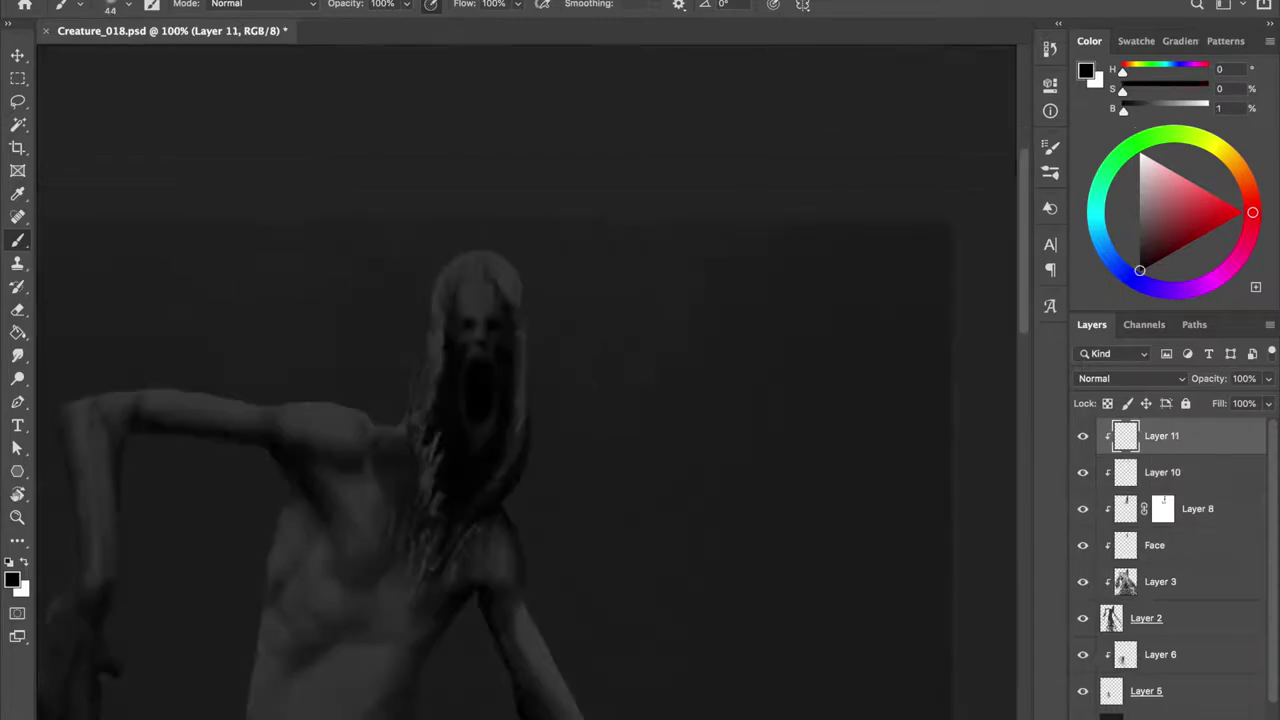
scroll(490, 300, up, 3)
scroll(490, 300, up, 5)
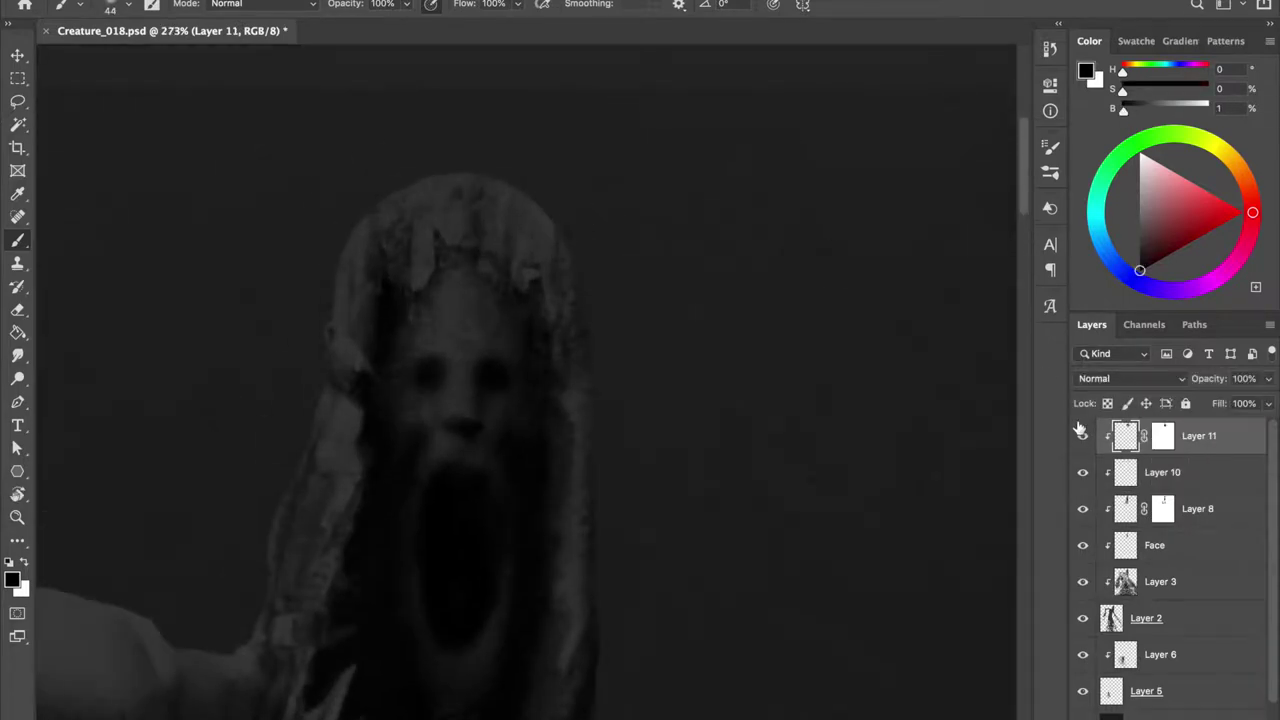
Warp the new bark texture to bend around the head and commit it.
key(v)
key(ctrl+t)
key(Return)
key(ctrl+t)
mouse_move(560, 323)
mouse_down()
mouse_move(486, 266)
mouse_move(423, 374)
mouse_move(543, 331)
mouse_up()
key(ctrl+minus)
key(Return)
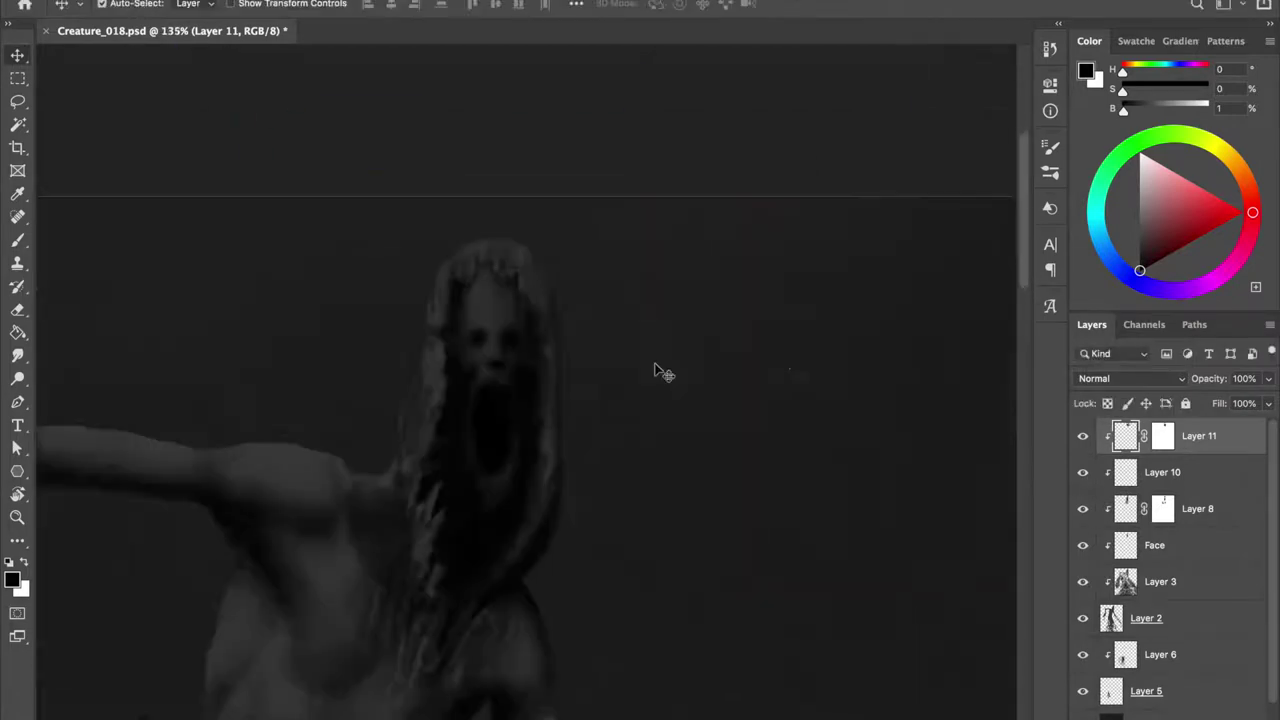
key(ctrl+z)
Paint on Layer 11's mask, save the document, and add a new clipped layer above Layer 11.
click(1163, 436)
key(b)
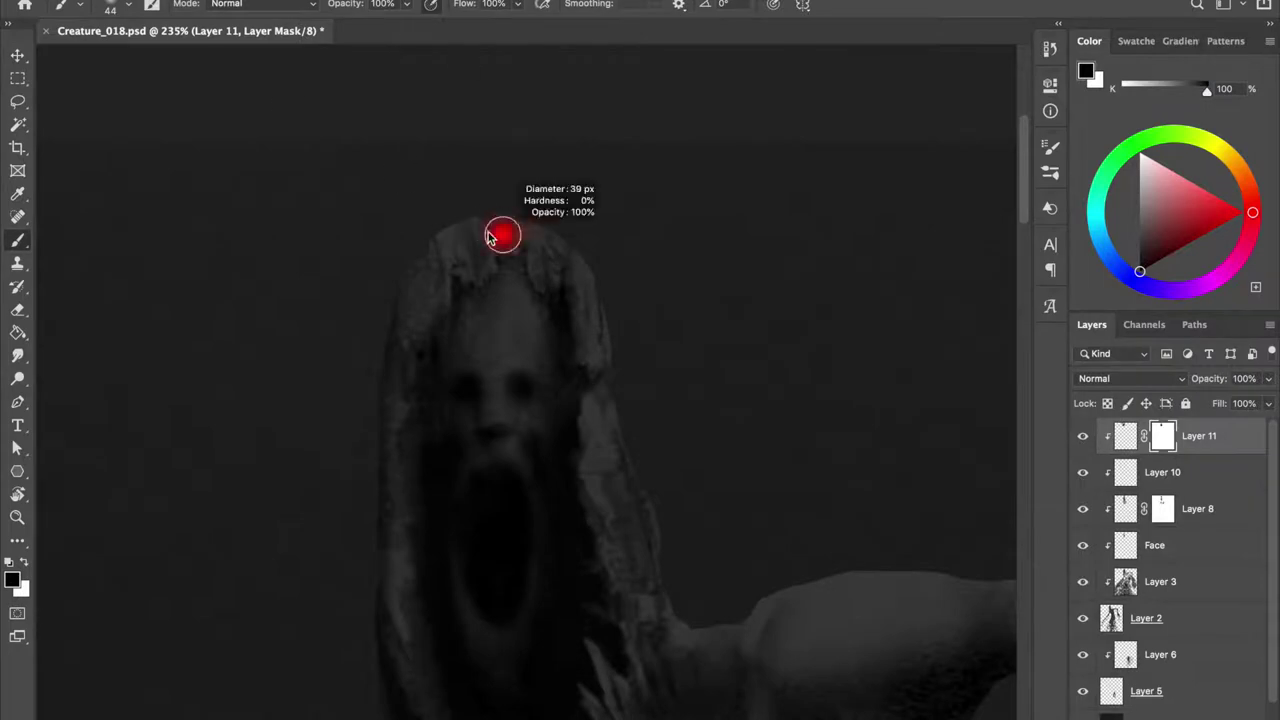
key(ctrl+z)
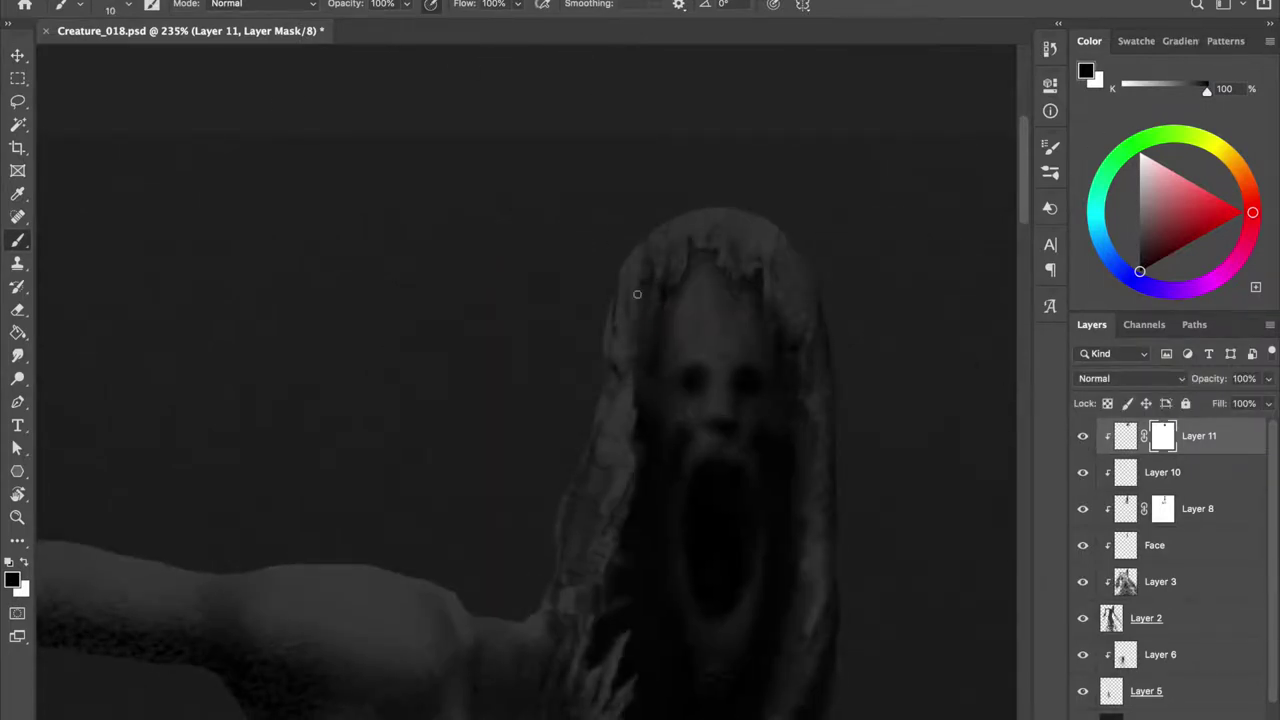
key(ctrl+s)
key(ctrl+shift+alt+n)
Stamp a bark brush on Layer 12 and warp its top edge to follow the skull.
right_click(718, 451)
click(1071, 486)
drag(705, 355, 723, 408)
key(ctrl+t)
mouse_move(646, 251)
mouse_down()
mouse_move(725, 525)
mouse_move(743, 366)
mouse_up()
drag(700, 268, 700, 237)
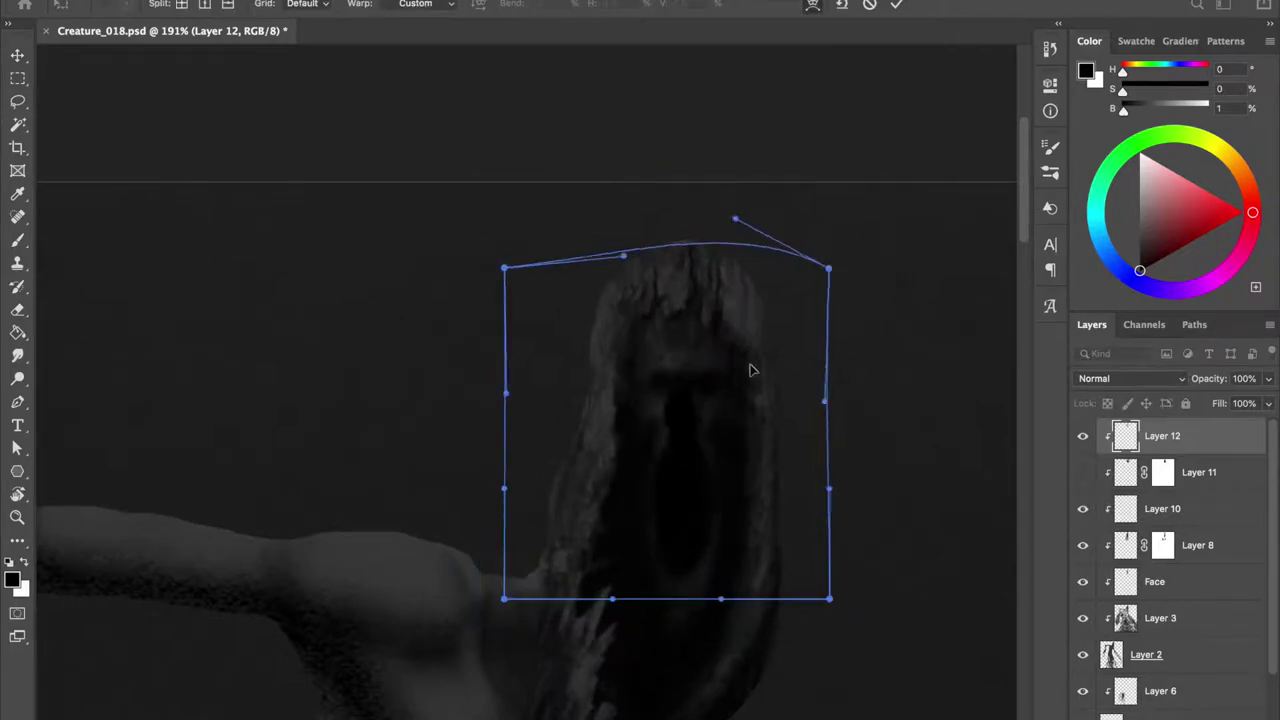
key(Return)
Set a 150 px brush, re-warp the Layer 12 texture, and save the document.
key(b)
right_click(458, 377)
key(Escape)
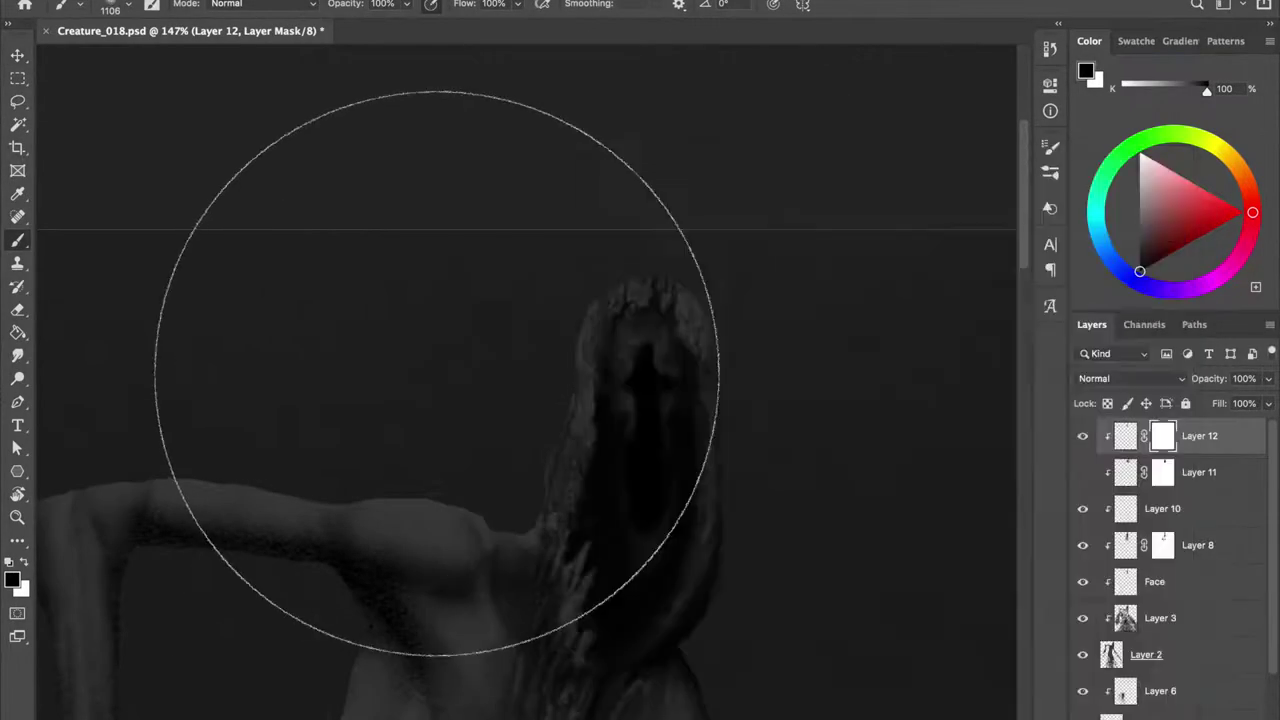
drag(692, 406, 552, 352)
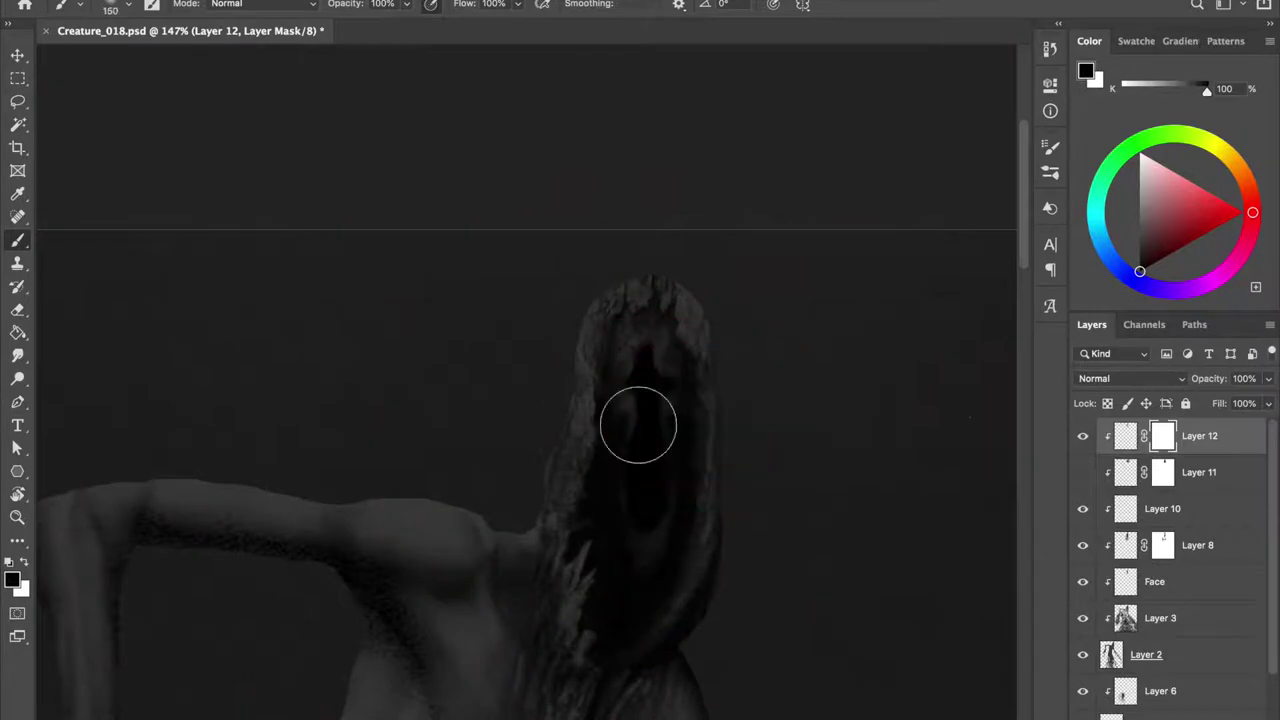
scroll(597, 391, up, 3)
key(ctrl+t)
drag(533, 461, 391, 463)
key(Return)
key(ctrl+s)
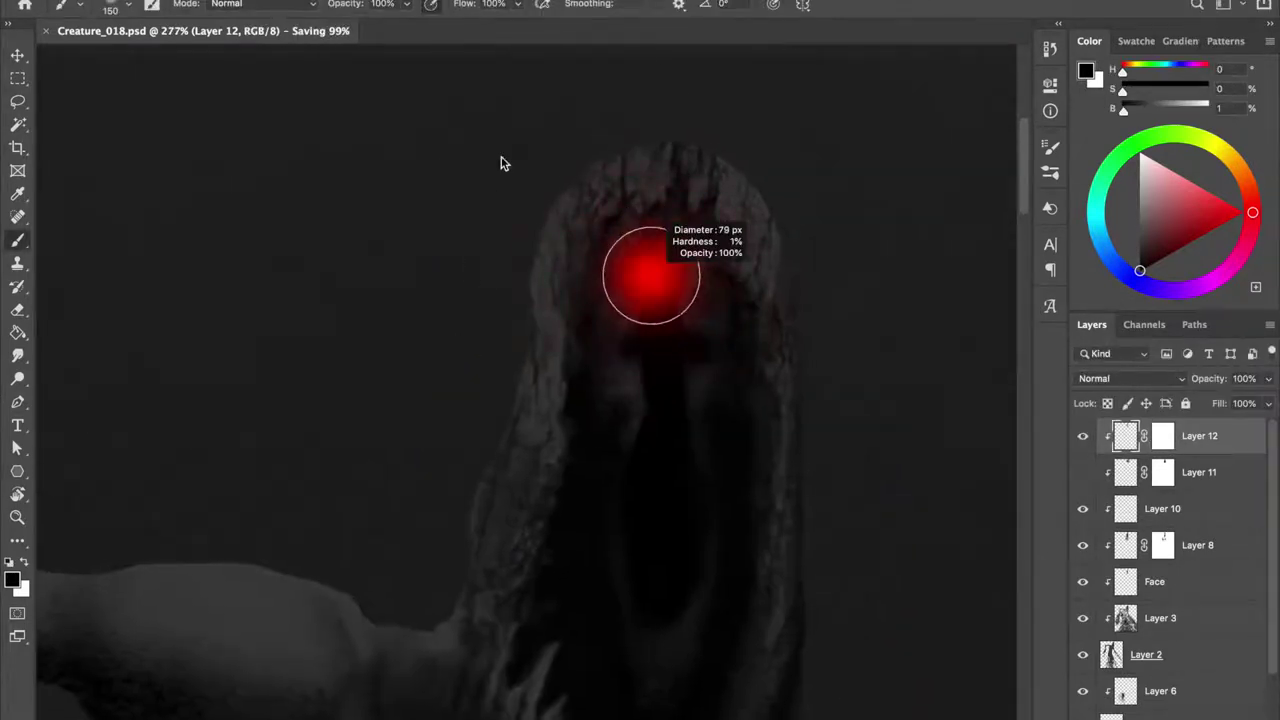
Paint Layer 12's mask with a roughly 79 px brush to reveal the eyes, nose and mouth.
drag(526, 252, 500, 252)
key(ctrl+backslash)
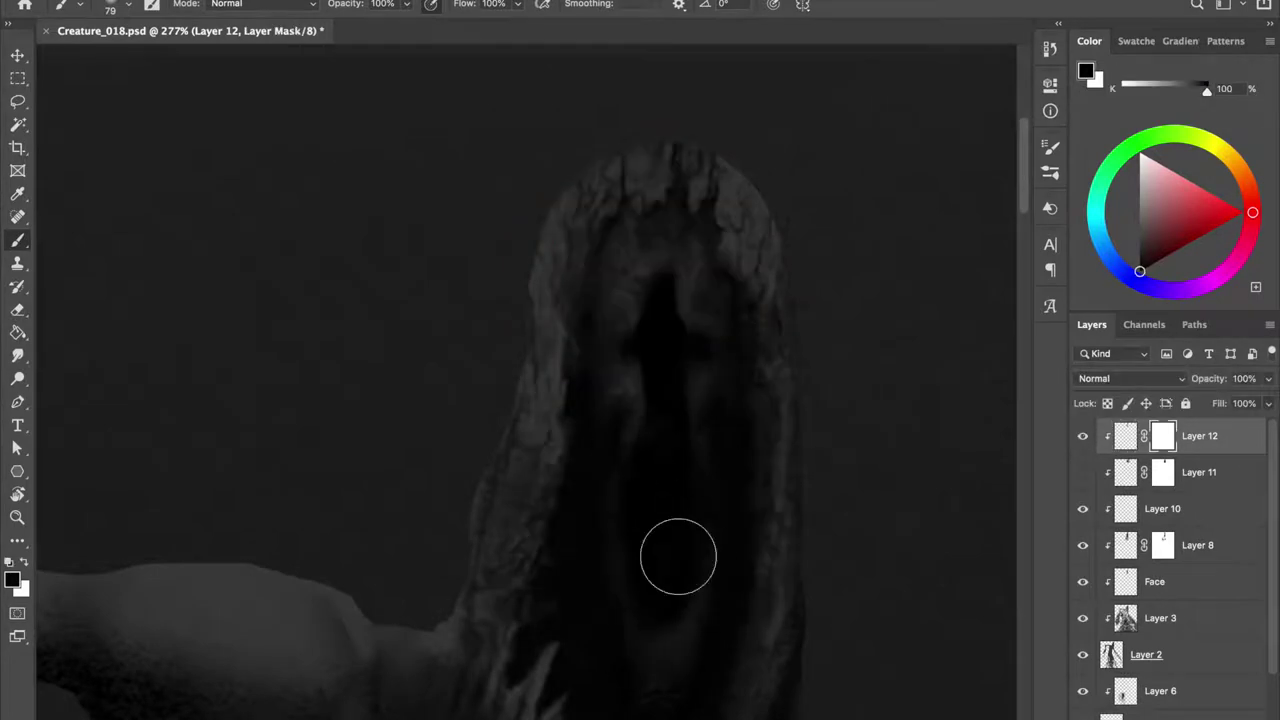
drag(720, 397, 698, 397)
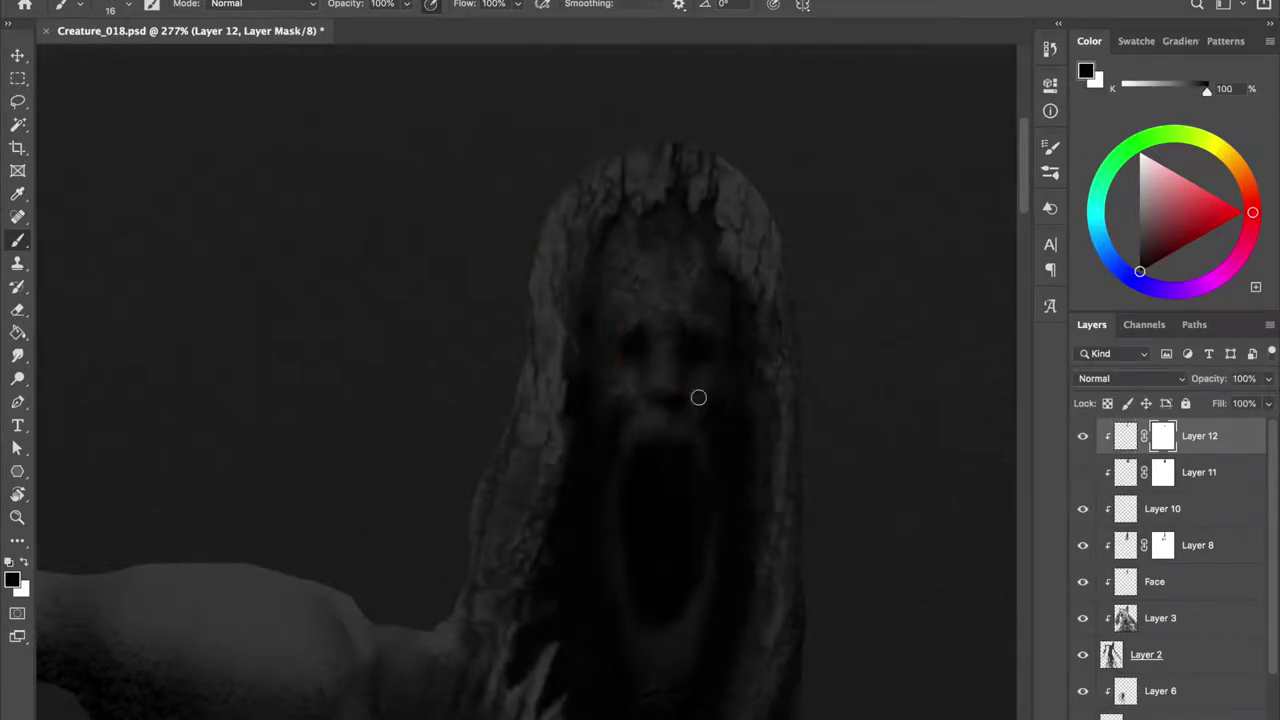
drag(660, 285, 648, 295)
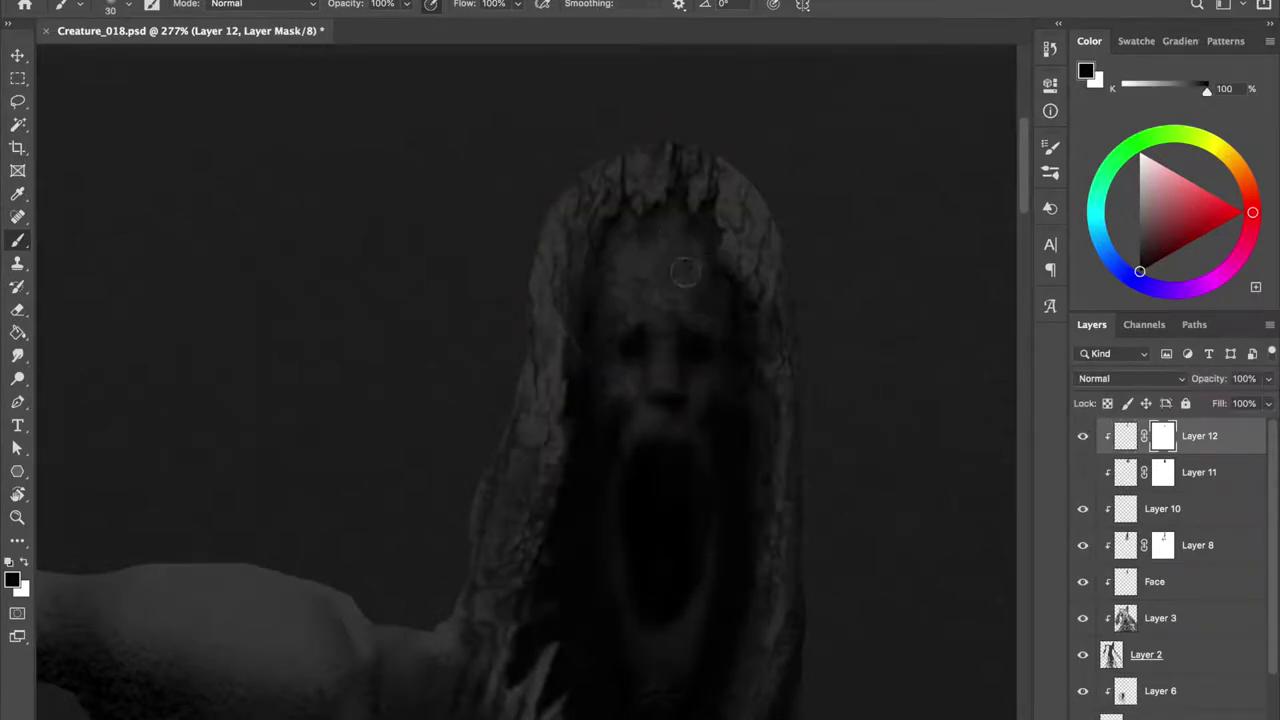
drag(694, 248, 689, 248)
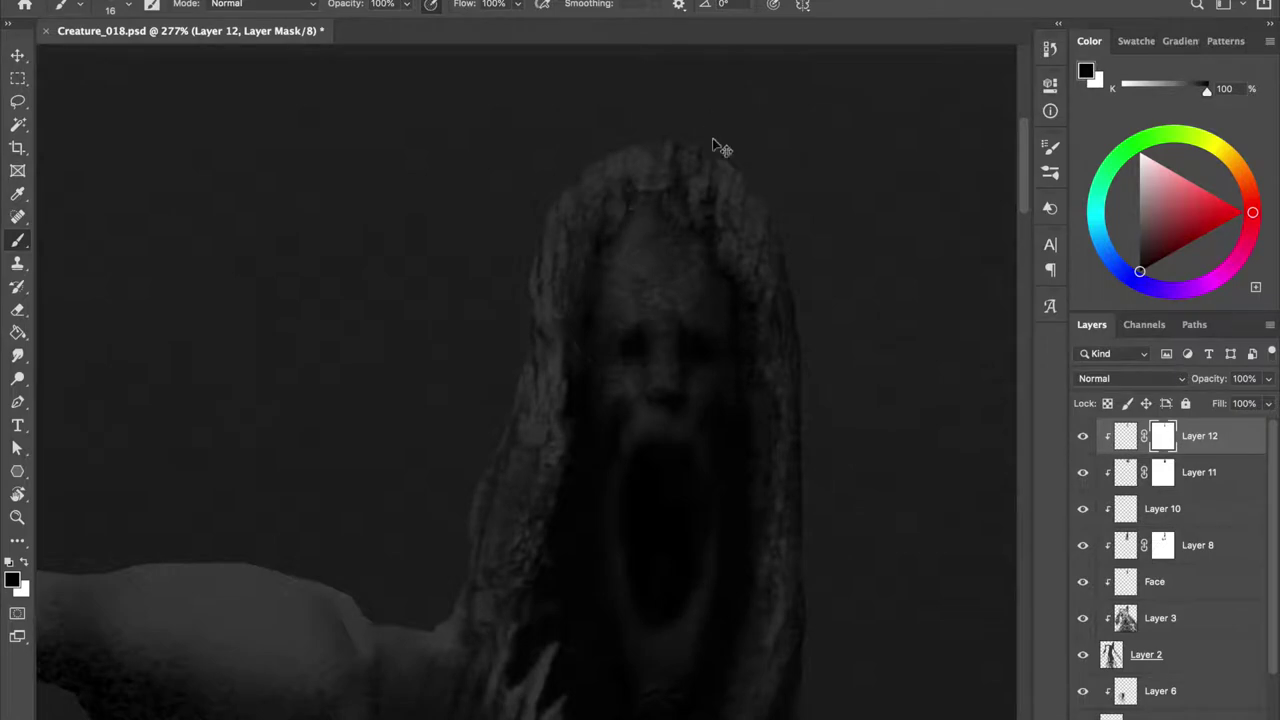
Save the document and step down through Layer 11 to Layer 10.
key(ctrl+s)
scroll(674, 166, down, 2)
key(alt+bracketleft)
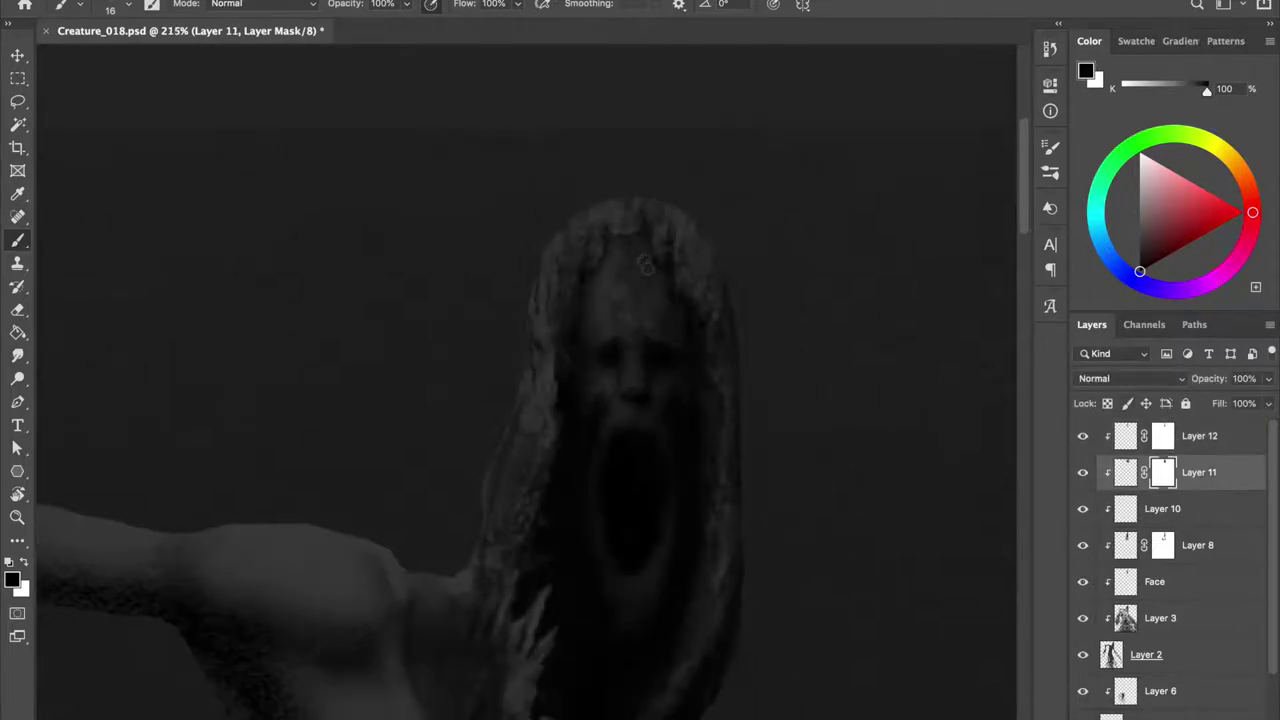
key(alt+bracketleft)
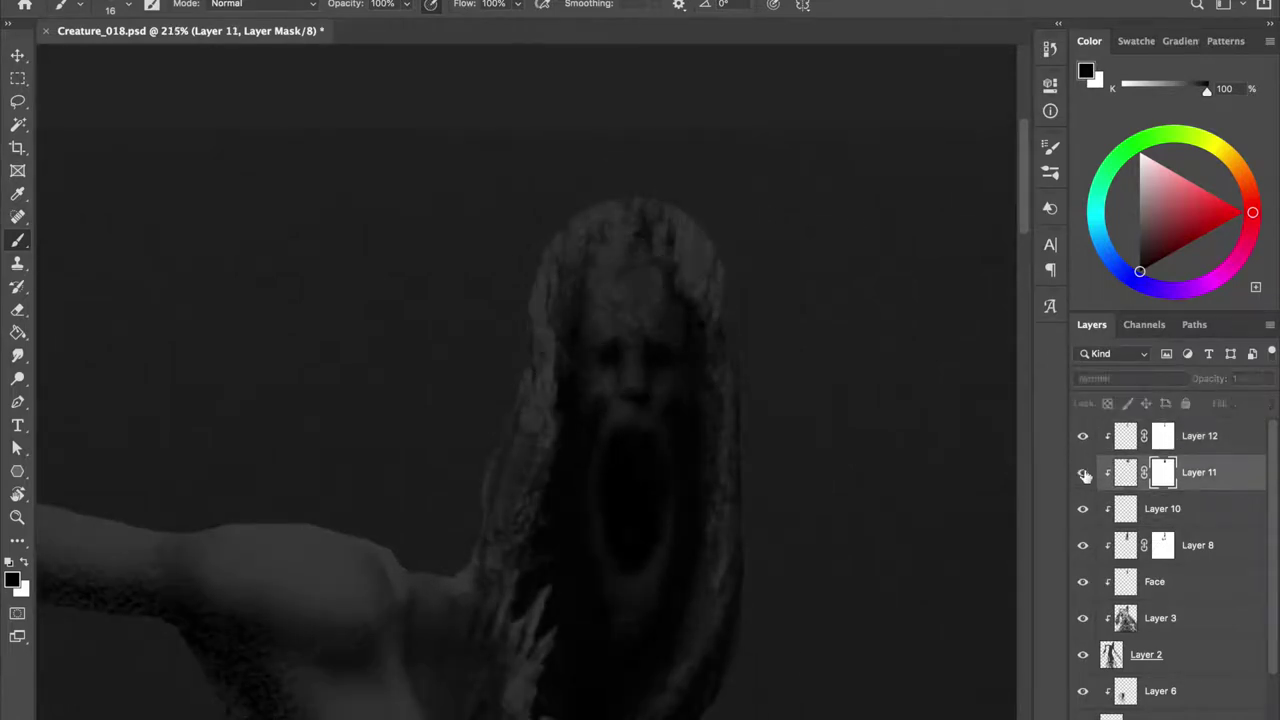
key(alt+bracketleft)
scroll(676, 272, right, 5)
key(ctrl+s)
scroll(560, 235, down, 1)
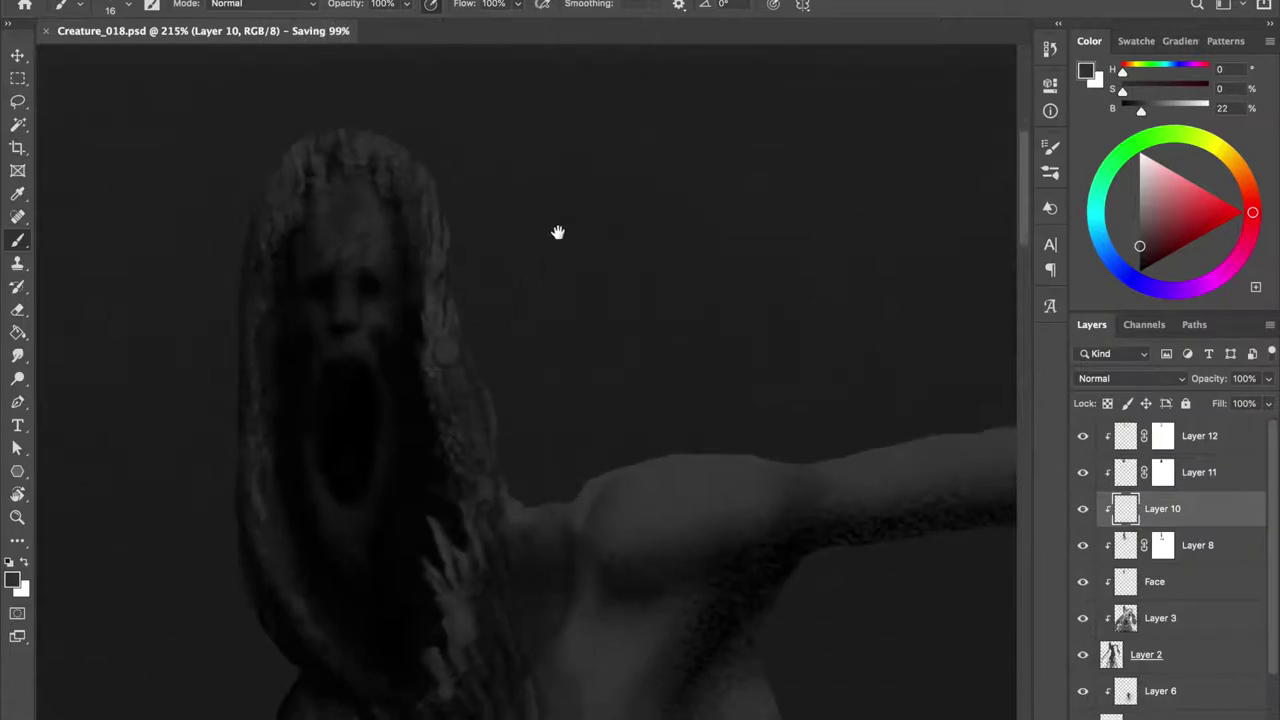
right_click(515, 145)
key(Escape)
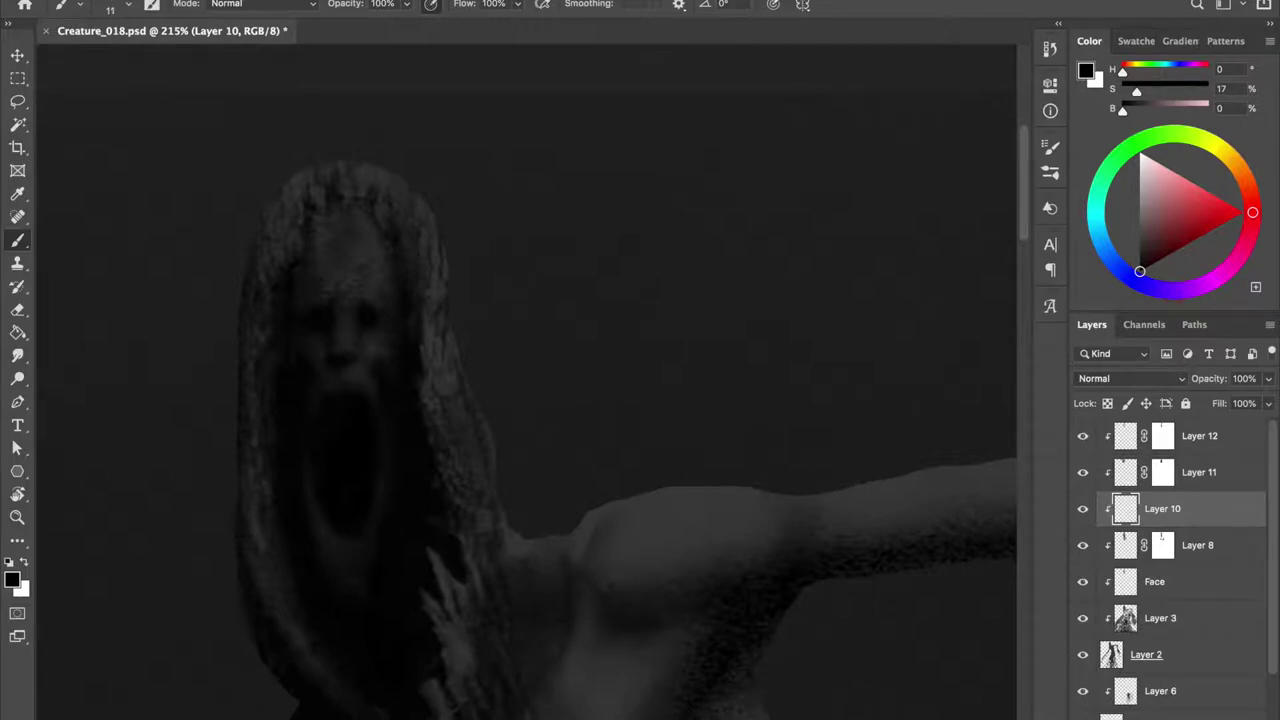
Inspect the masks of Layers 12 and 11, sample a dark grey, and select Layer 10.
click(1162, 436)
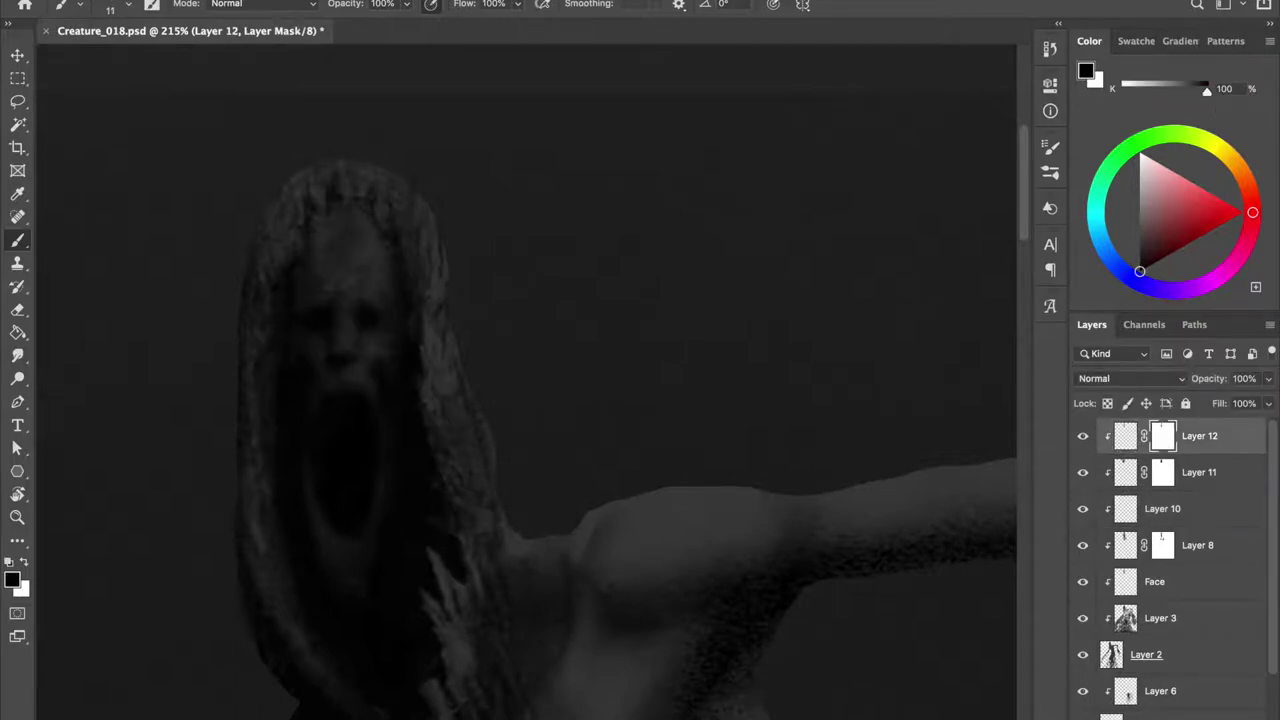
scroll(477, 156, left, 5)
click(1162, 472)
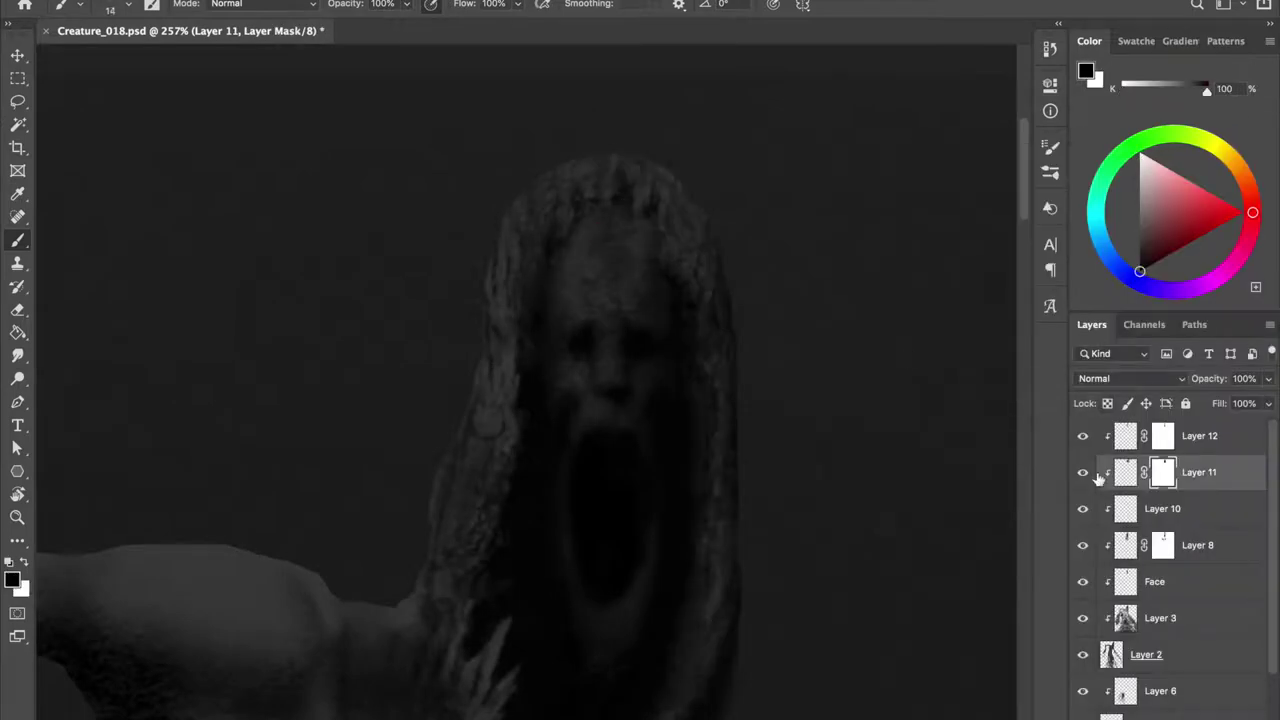
click(1113, 433)
key(alt+bracketleft)
scroll(351, 289, up, 3)
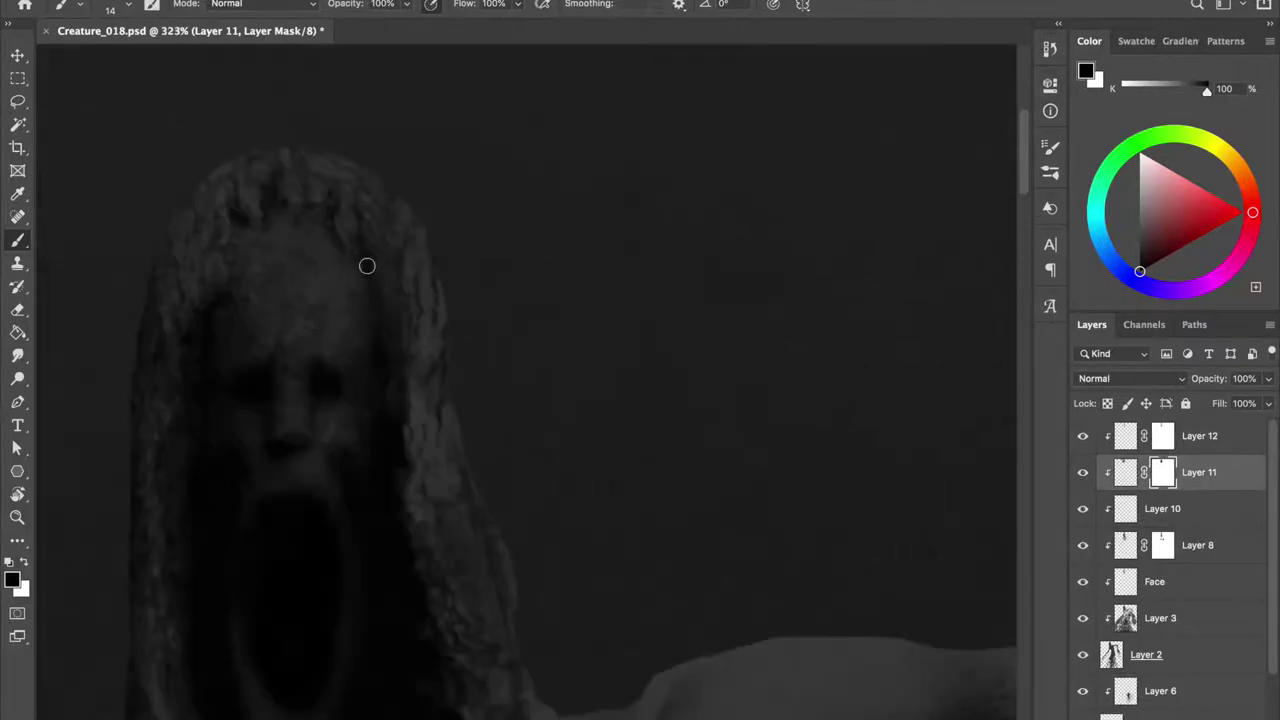
key(alt+bracketleft)
alt+click(350, 235)
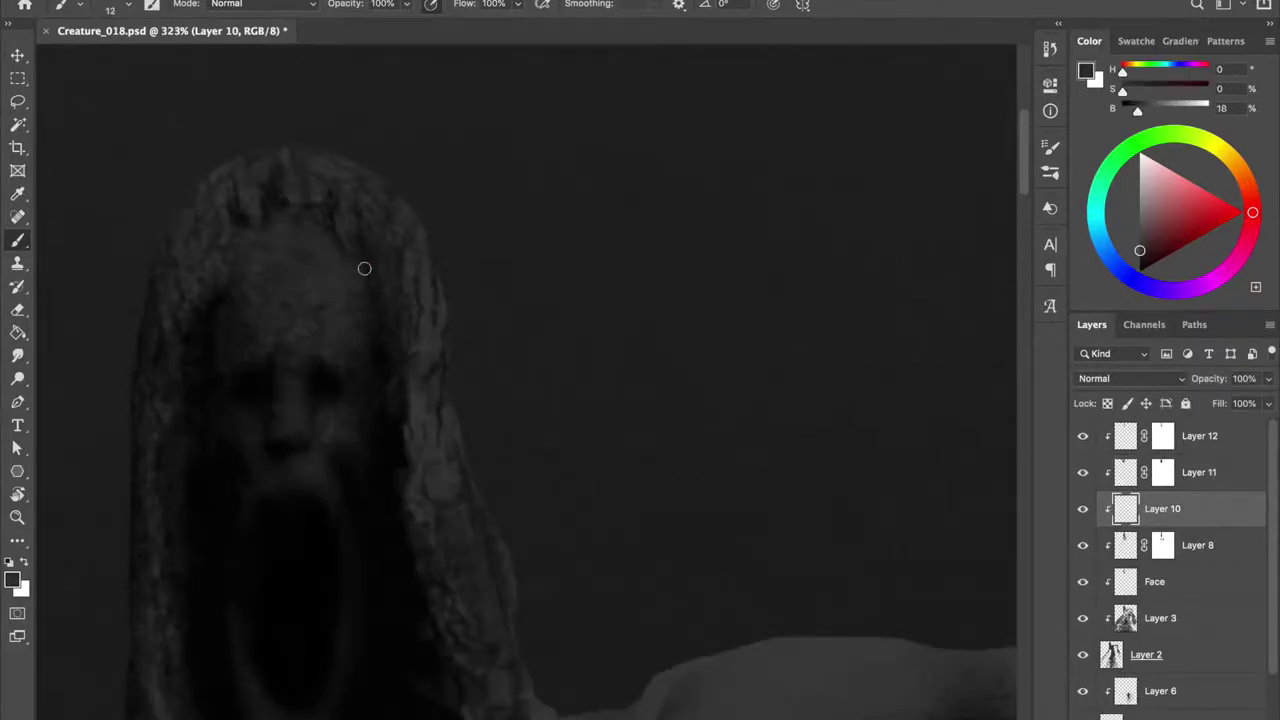
Return to Layer 12's mask, mirror the view, and bring up the New Layer dialog for Layer 13.
scroll(367, 352, down, 2)
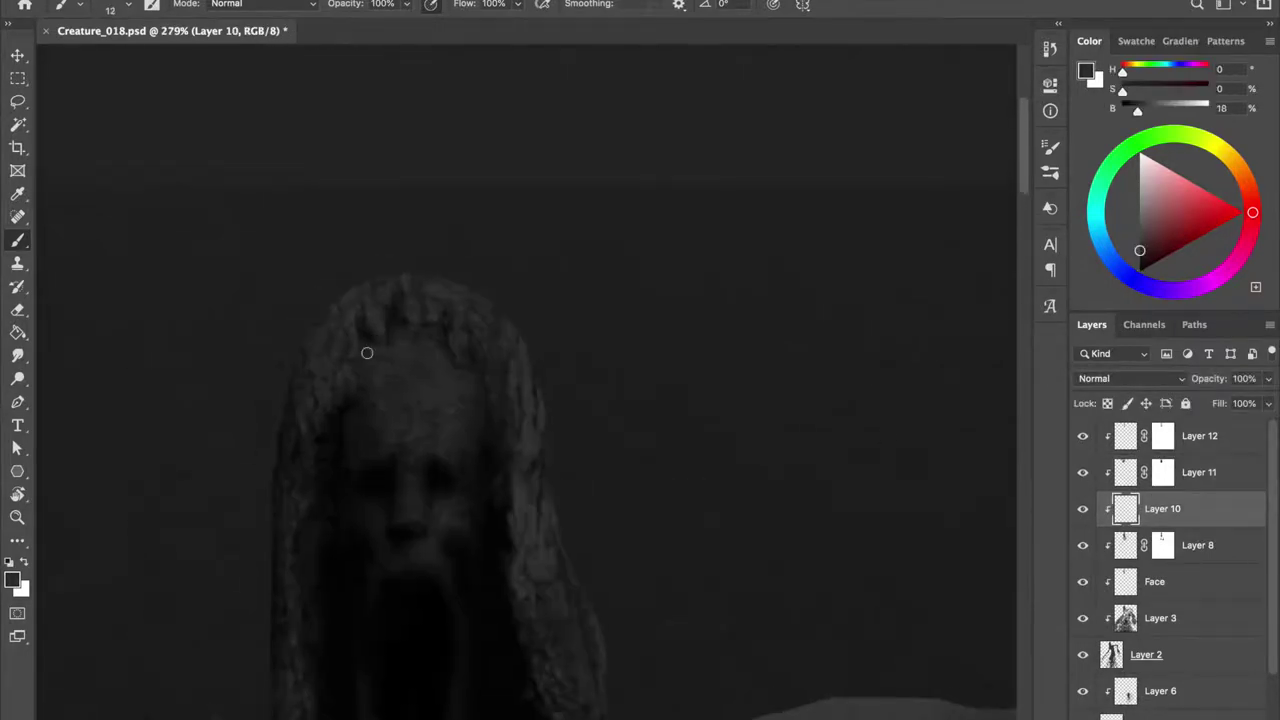
key(alt+bracketright)
key(alt+bracketright)
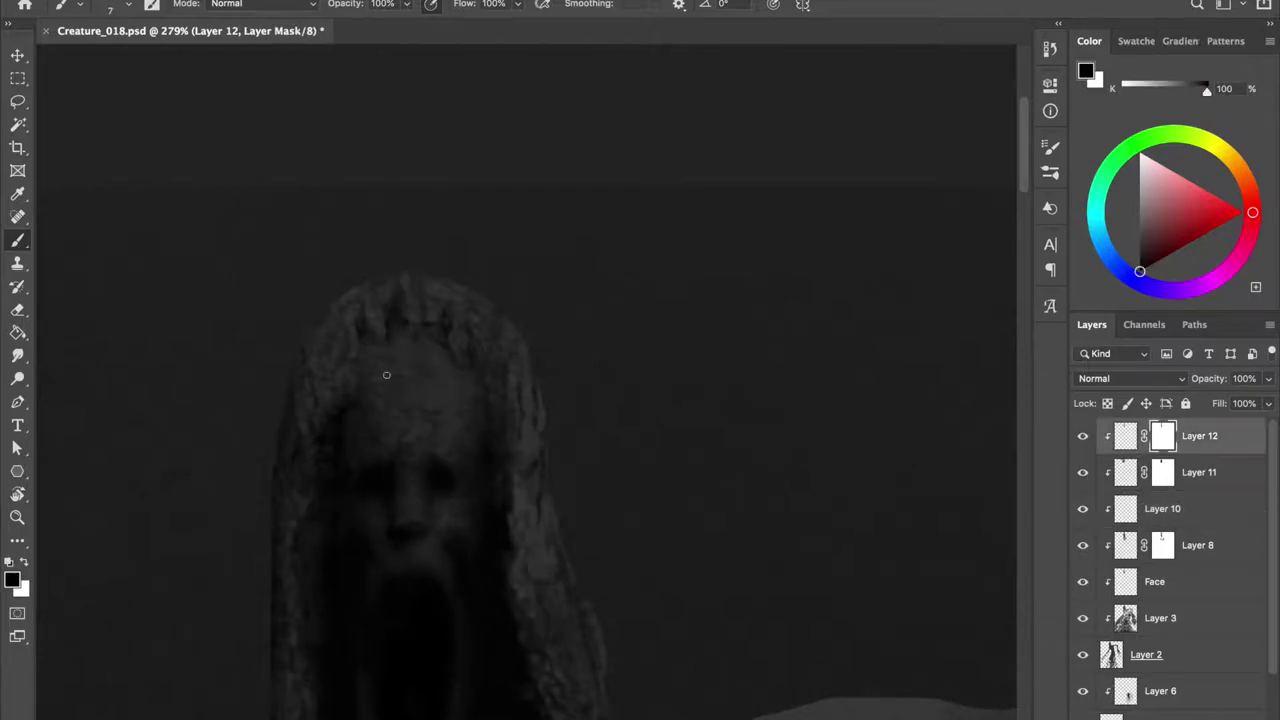
scroll(391, 351, down, 1)
key(ctrl+shift+h)
key(ctrl+shift+n)
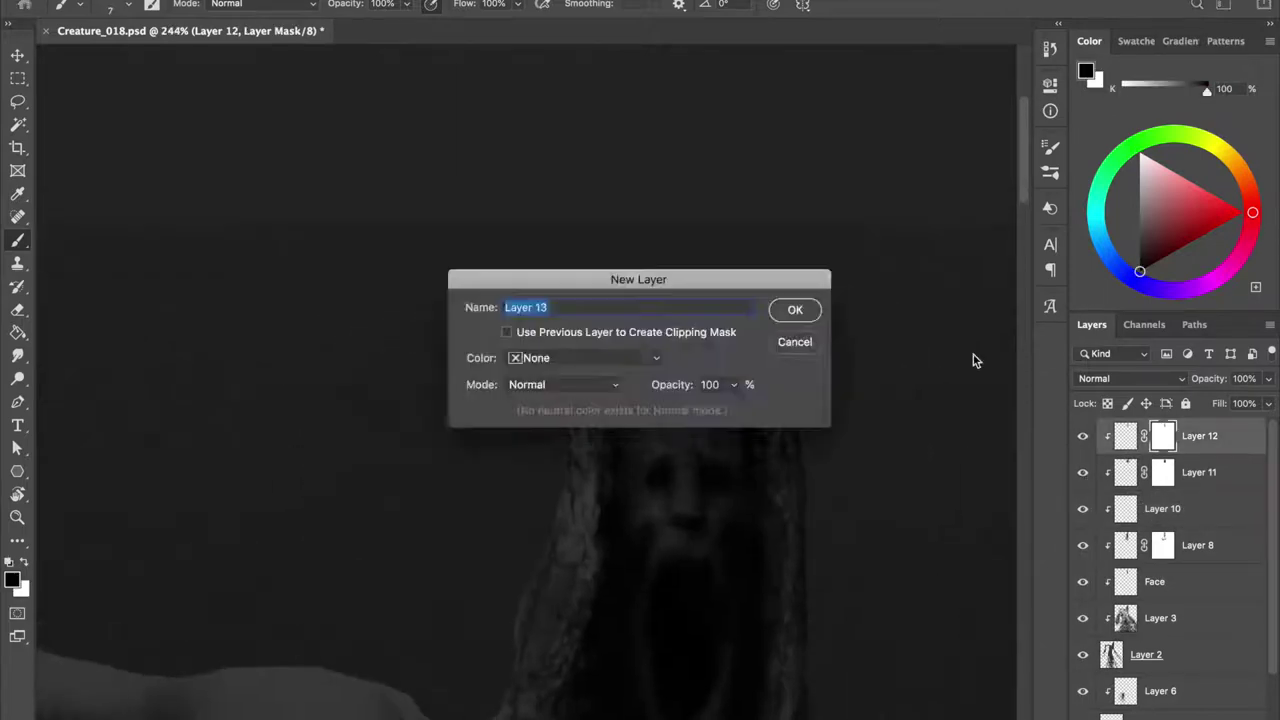
Create Layer 13 and warp the bark texture's top corners over the torso toward the shoulders.
key(Return)
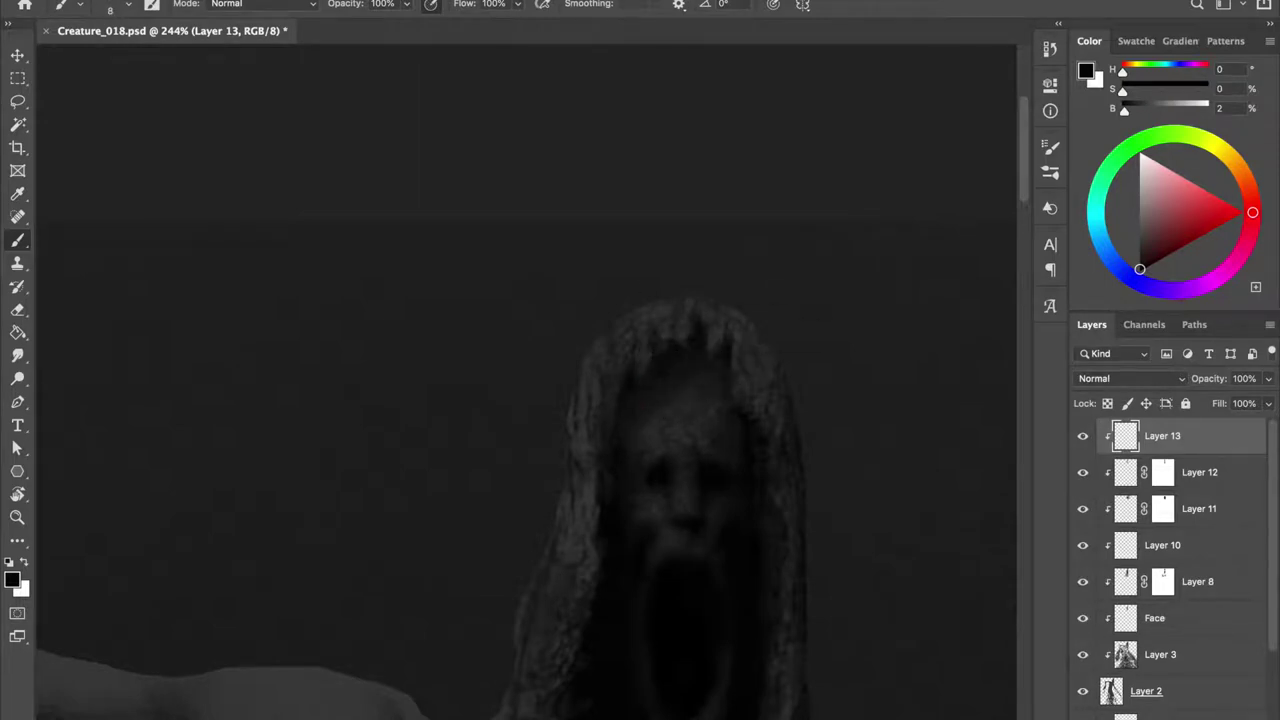
scroll(700, 314, down, 2)
key(ctrl+shift+h)
key(e)
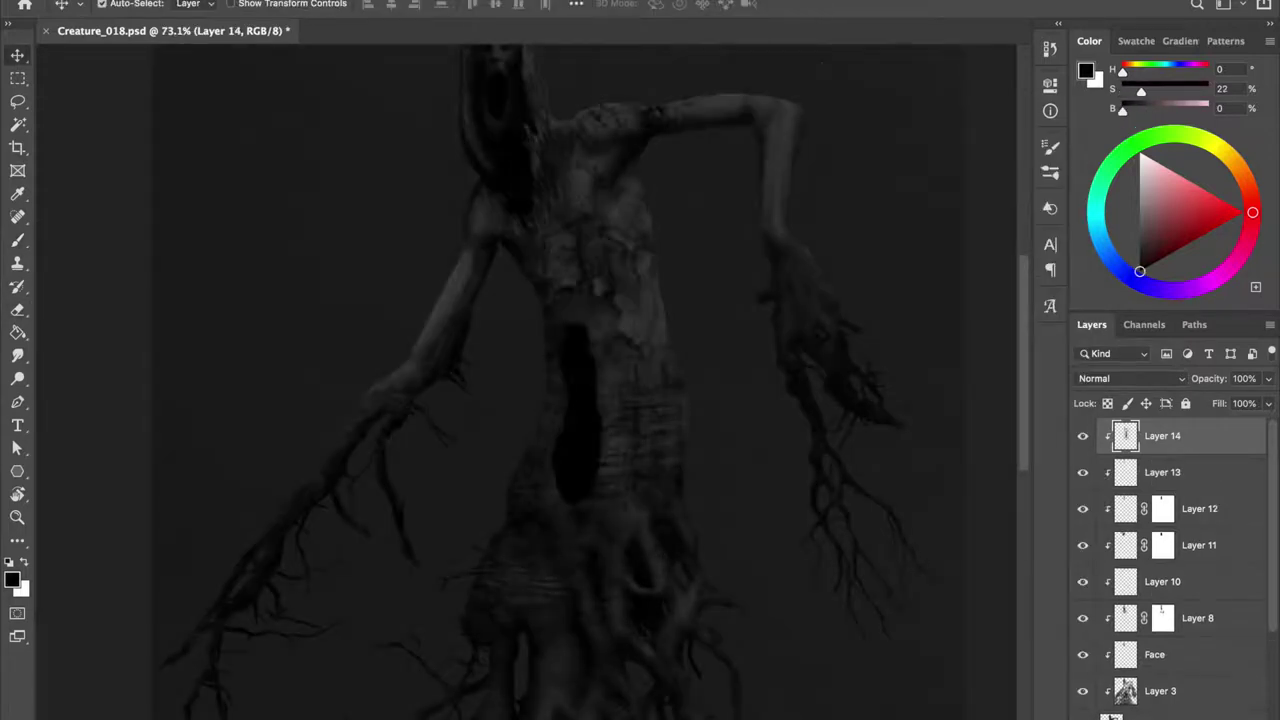
drag(714, 460, 666, 157)
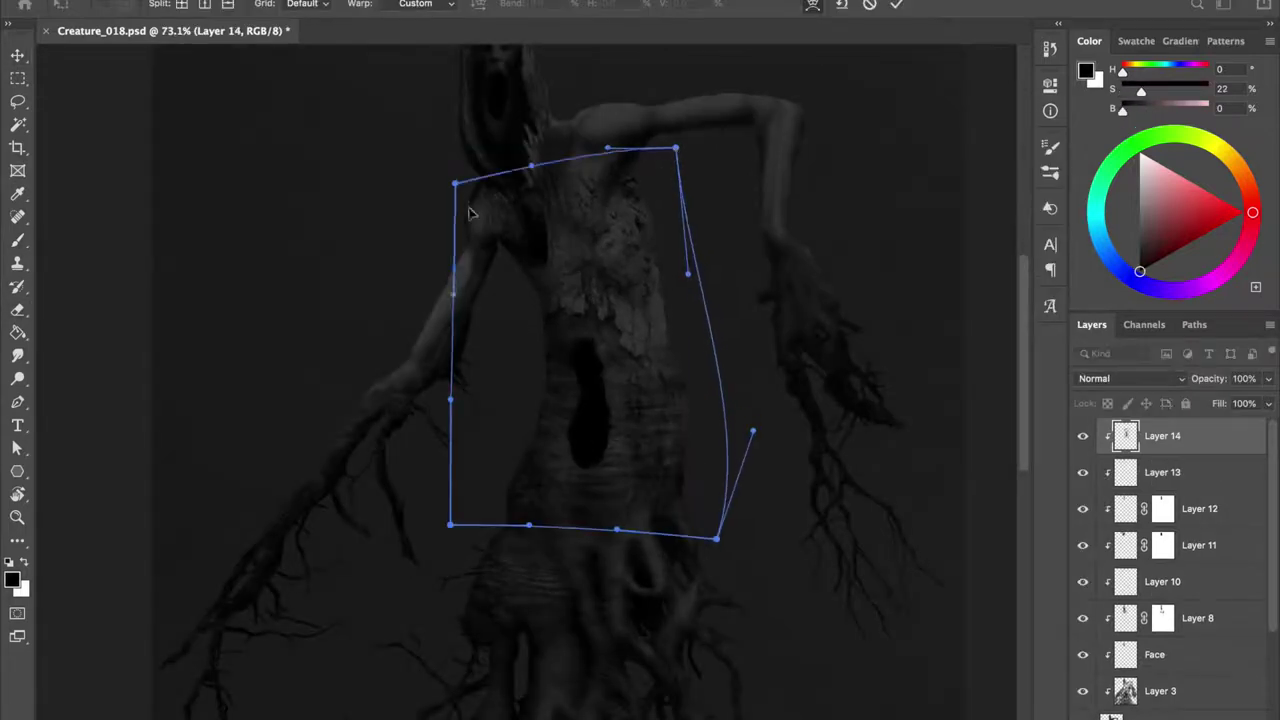
drag(451, 148, 409, 257)
key(Return)
Add a mask to Layer 14 and paint it with a small brush to blend into the trunk.
click(1150, 718)
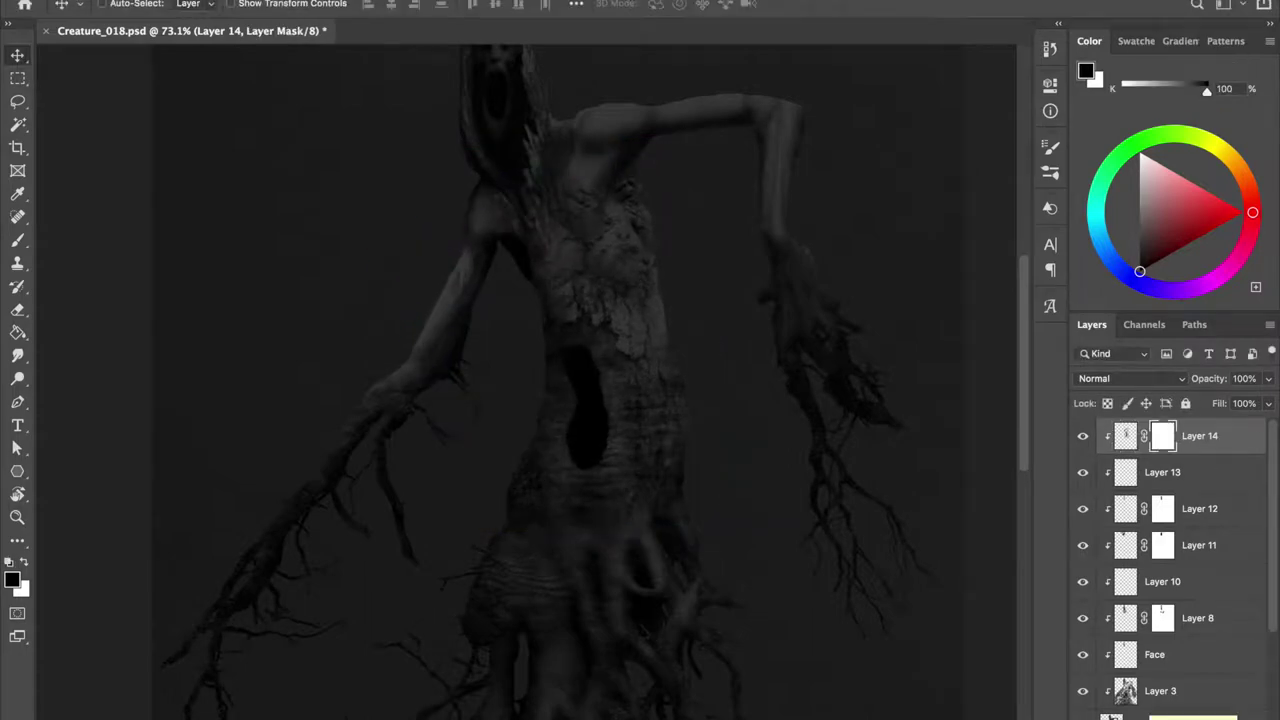
key(b)
right_click(600, 145)
key(Escape)
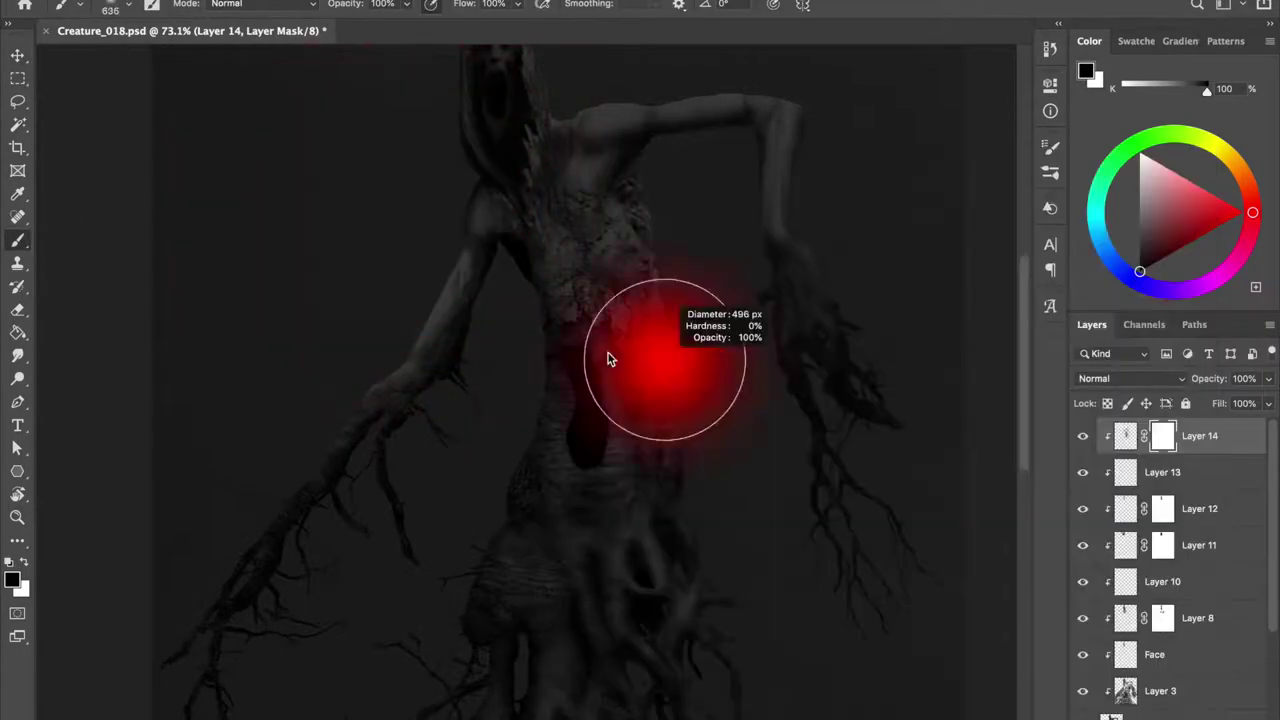
scroll(640, 216, up, 5)
drag(630, 286, 586, 286)
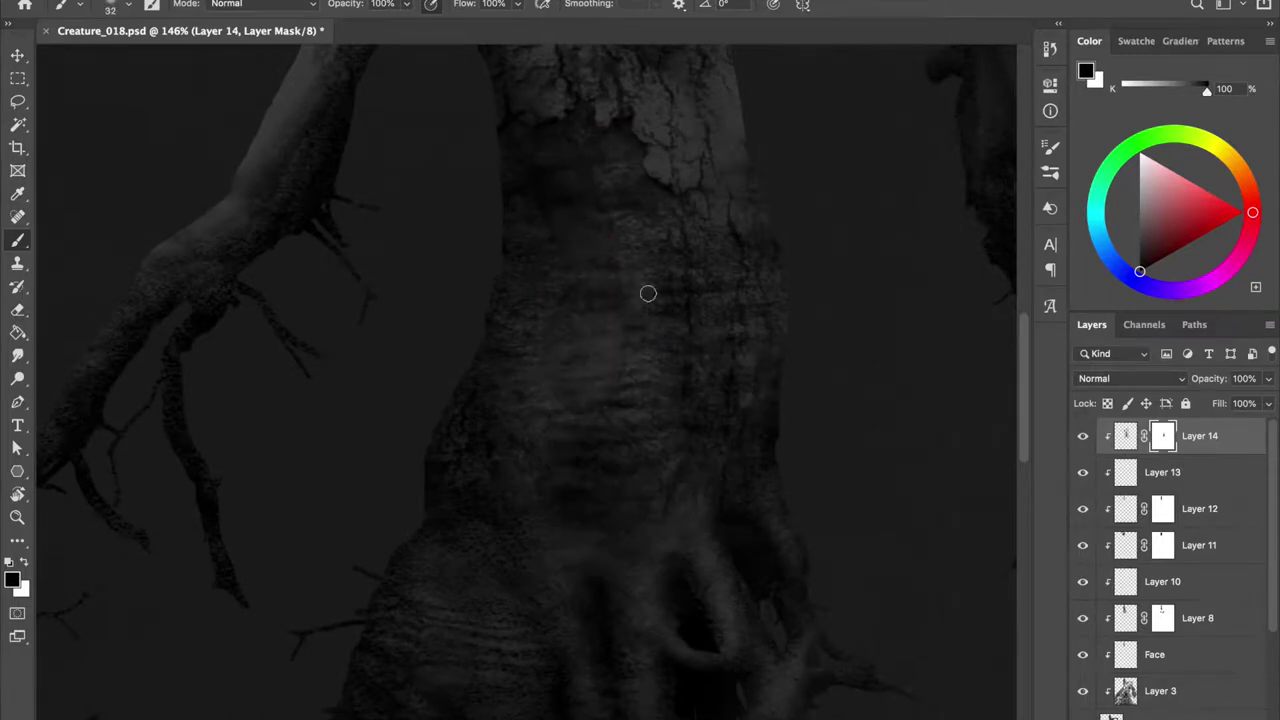
scroll(540, 337, down, 3)
scroll(569, 391, down, 2)
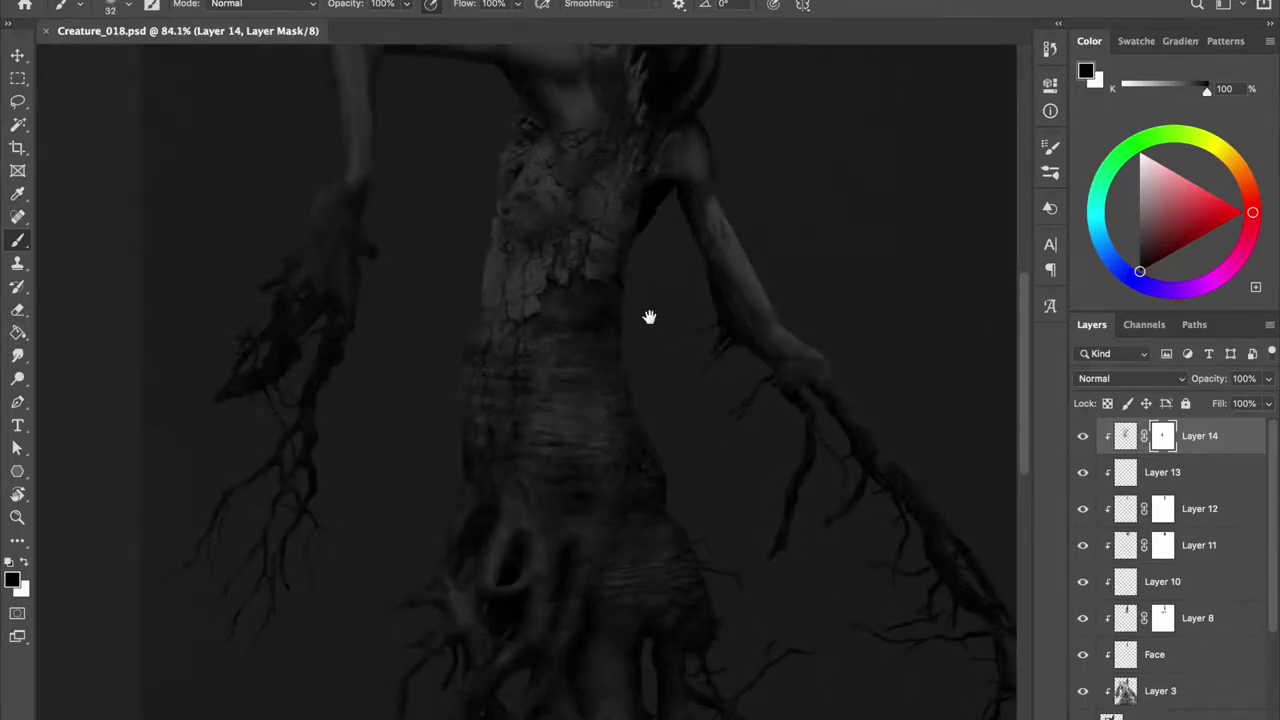
scroll(646, 397, down, 3)
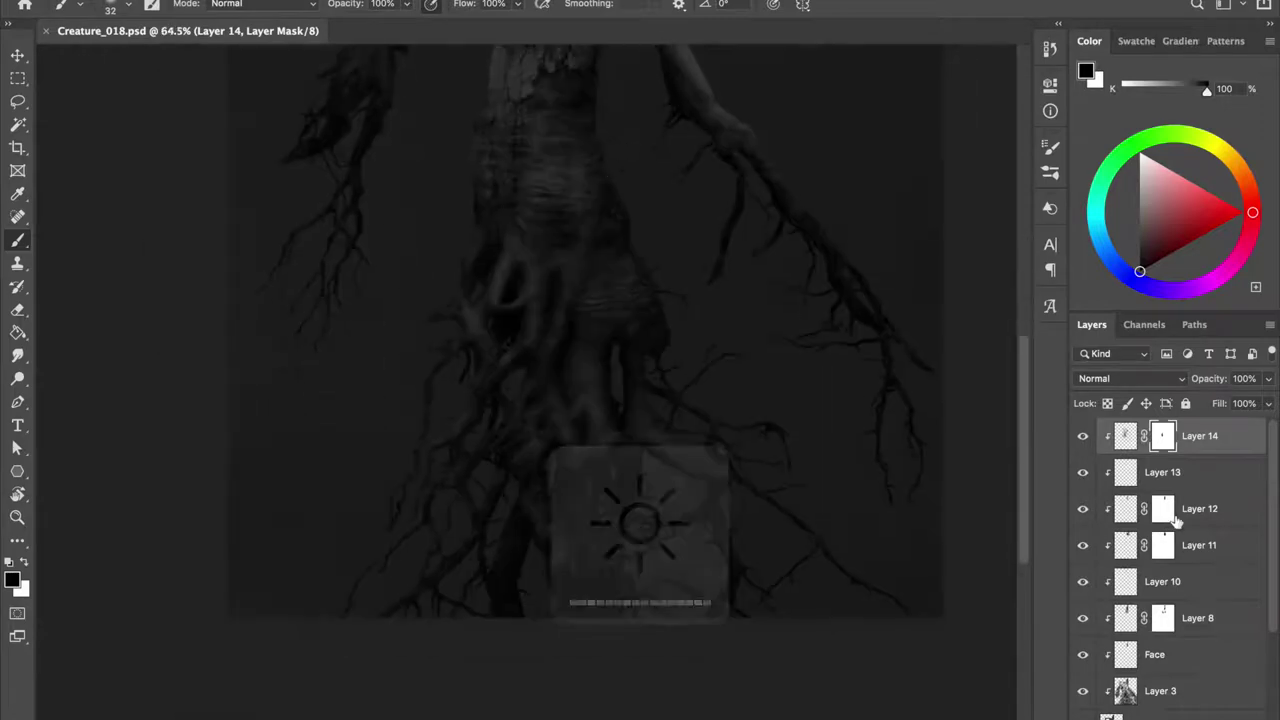
Add new Layer 15 above Layer 14 and bring up the brush choices.
key(ctrl+shift+alt+n)
scroll(696, 384, up, 5)
right_click(696, 384)
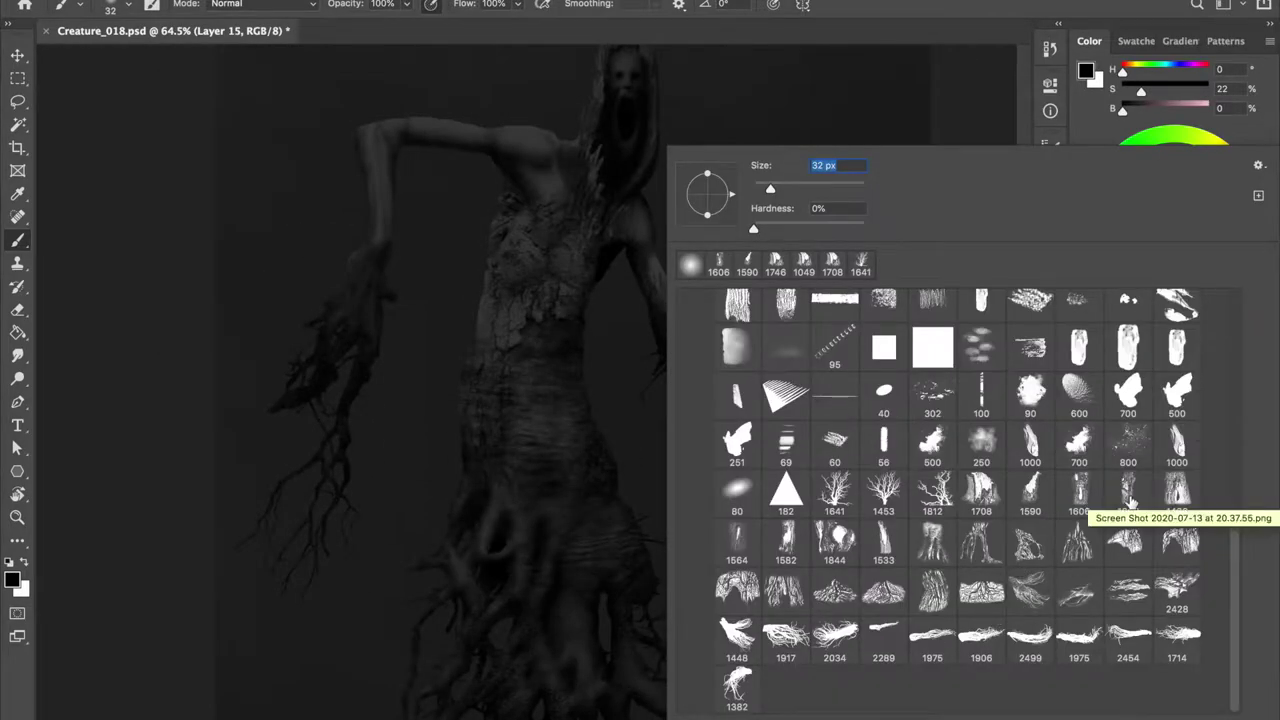
Stamp a root-shaped brush on the new layer and rotate it about 108 degrees.
double_click(1128, 500)
click(886, 543)
key(v)
drag(886, 543, 623, 560)
key(ctrl+t)
drag(749, 63, 830, 215)
mouse_move(746, 331)
mouse_down()
mouse_move(806, 308)
mouse_move(766, 320)
mouse_up()
mouse_move(880, 111)
mouse_down()
mouse_move(950, 597)
mouse_move(886, 640)
mouse_up()
key(Return)
Rotate the roots another 40 degrees and move them under the arm toward the shoulder.
mouse_move(918, 401)
mouse_down()
mouse_move(766, 323)
mouse_move(809, 343)
mouse_move(790, 330)
mouse_up()
key(ctrl+t)
mouse_move(864, 152)
mouse_down()
mouse_move(934, 246)
mouse_move(885, 327)
mouse_up()
key(Return)
mouse_move(775, 400)
mouse_down()
mouse_move(671, 349)
mouse_move(680, 363)
mouse_move(648, 368)
mouse_up()
mouse_move(757, 402)
mouse_down()
mouse_move(721, 390)
mouse_move(758, 415)
mouse_up()
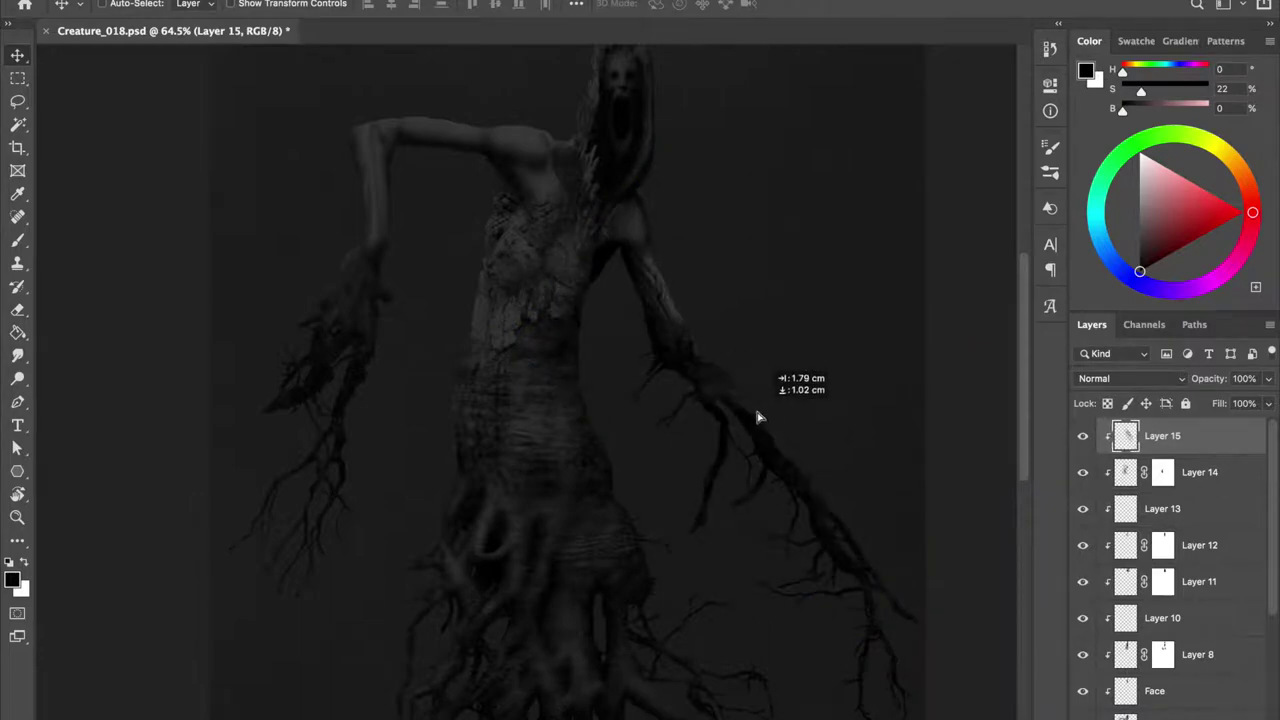
Select the soft round brush and shift the roots up and left along the arm.
key(b)
right_click(849, 423)
scroll(997, 370, up, 5)
drag(1030, 414, 863, 340)
key(Escape)
key(v)
mouse_move(723, 380)
mouse_down()
mouse_move(746, 323)
mouse_move(657, 283)
mouse_move(700, 186)
mouse_move(666, 277)
mouse_move(700, 249)
mouse_move(800, 466)
mouse_move(609, 180)
mouse_move(880, 423)
mouse_move(729, 409)
mouse_move(742, 406)
mouse_move(743, 443)
mouse_move(677, 414)
mouse_move(791, 420)
mouse_up()
Re-rotate the roots to fit the arm and warp their lower edge upward.
key(ctrl+t)
key(Return)
key(ctrl+t)
drag(791, 343, 737, 343)
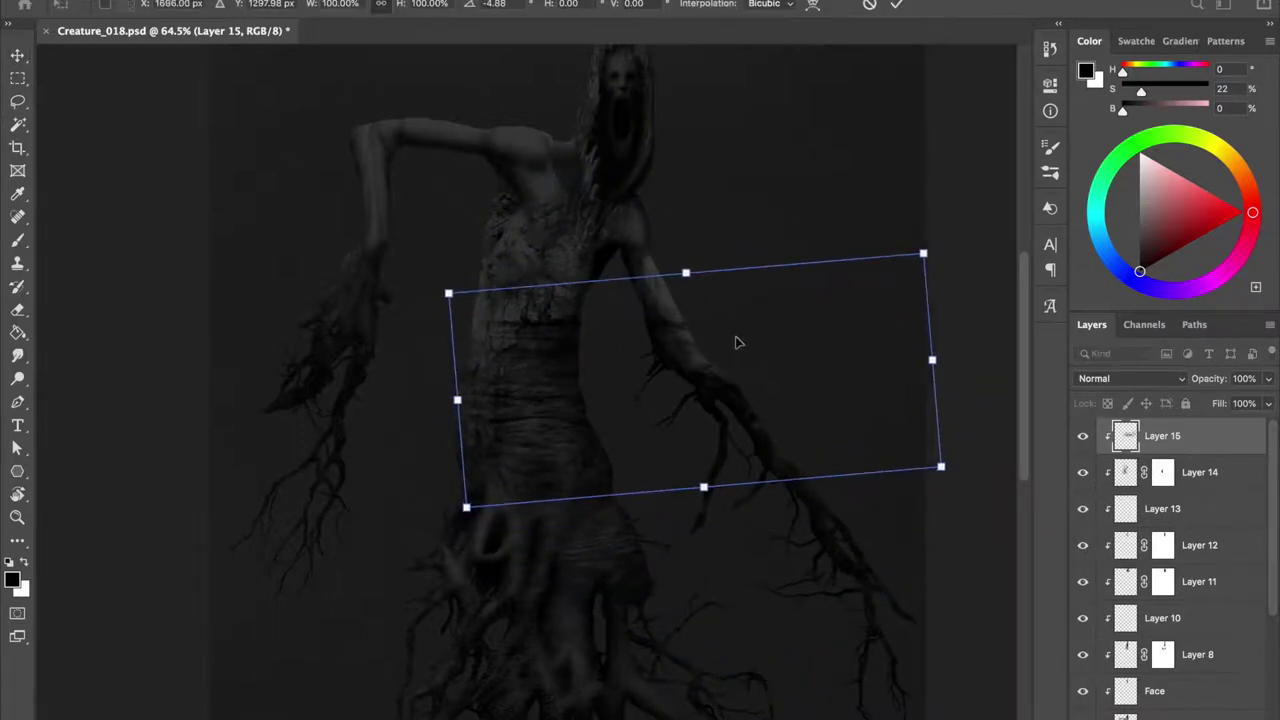
drag(551, 457, 831, 369)
key(Return)
Add a mask to Layer 15 and create new Layer 16.
key(b)
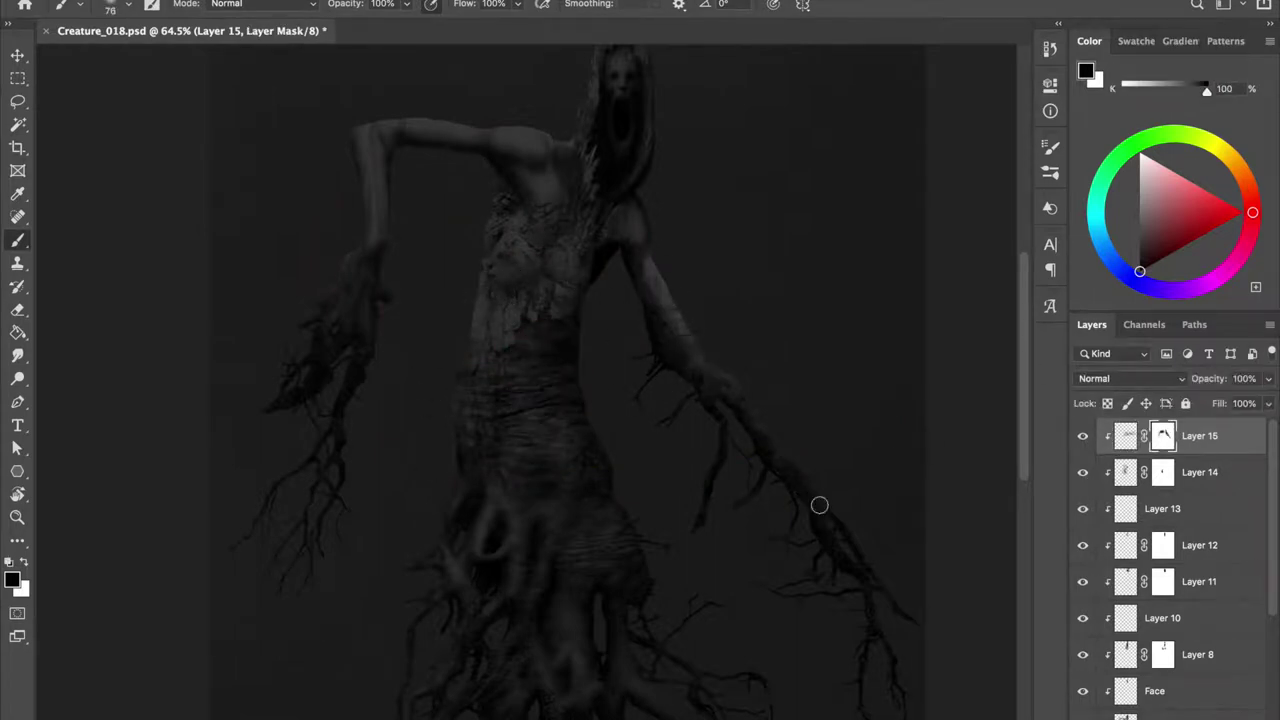
key(ctrl+shift+alt+n)
scroll(794, 466, up, 2)
Target Layer 14's mask and choose a bark texture brush.
click(1125, 472)
click(1162, 508)
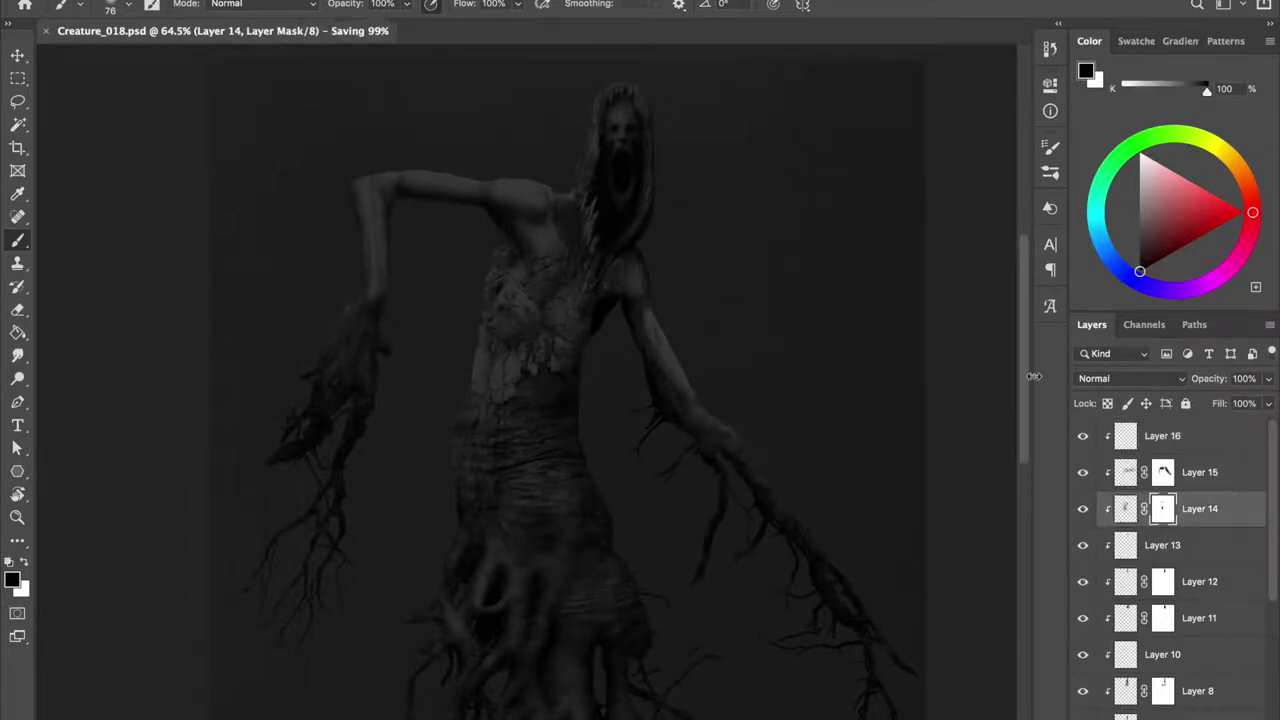
right_click(600, 160)
scroll(870, 500, down, 3)
click(1100, 625)
drag(535, 411, 727, 489)
Stamp the 1436 px bark brush on Layer 16 and move it over the chest.
key(b)
right_click(535, 297)
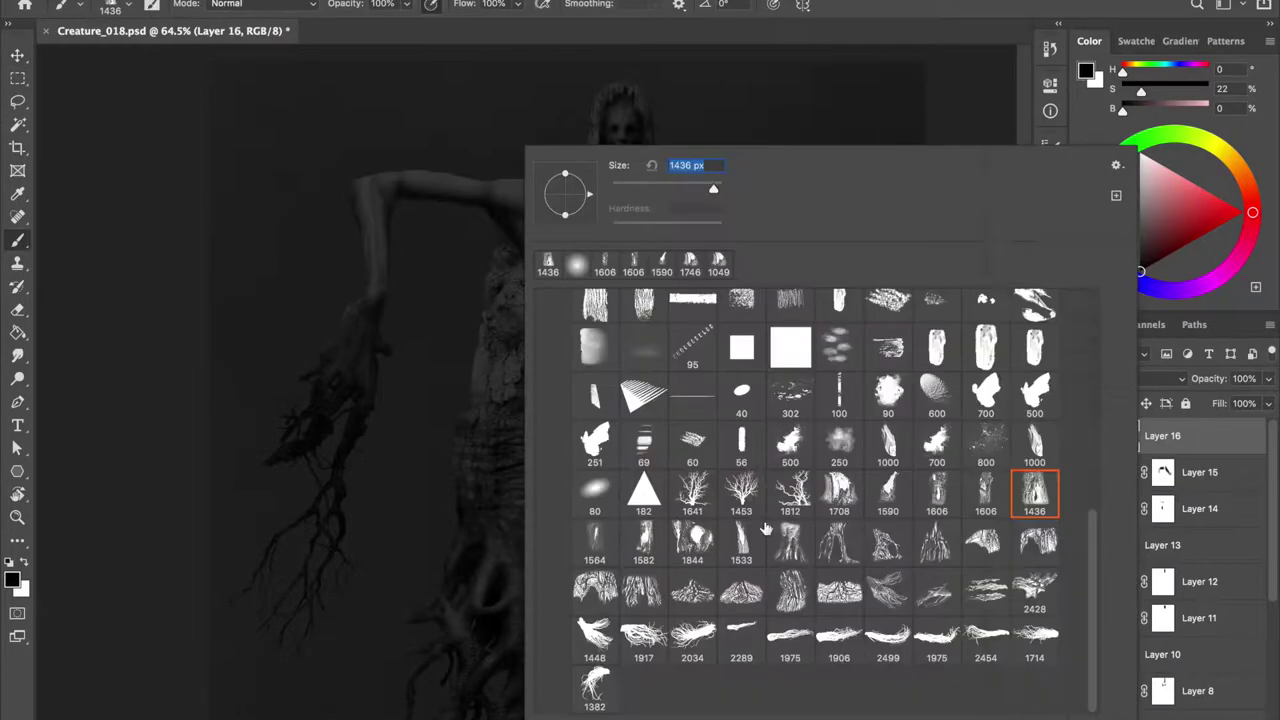
double_click(595, 541)
key(v)
drag(575, 397, 617, 397)
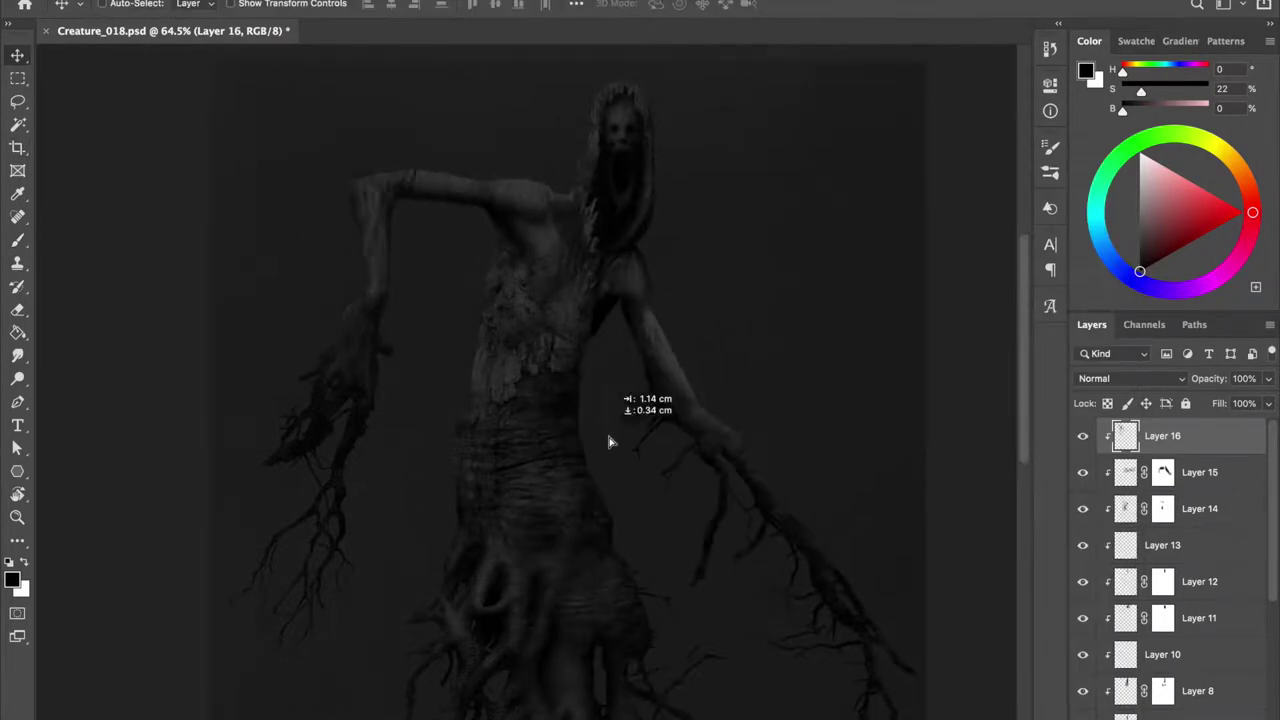
drag(609, 441, 620, 297)
scroll(694, 286, up, 2)
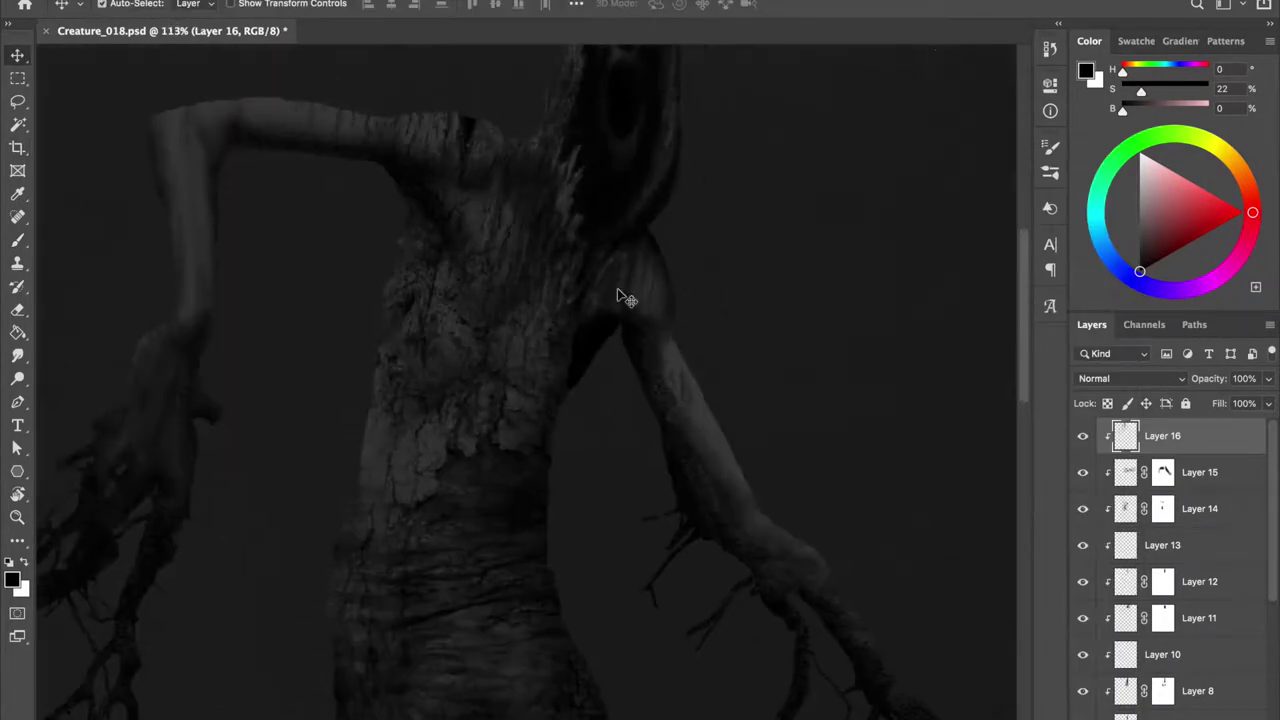
Warp the bark's corner up and right to fit the upper chest.
key(ctrl+t)
scroll(622, 297, up, 3)
drag(666, 134, 882, 323)
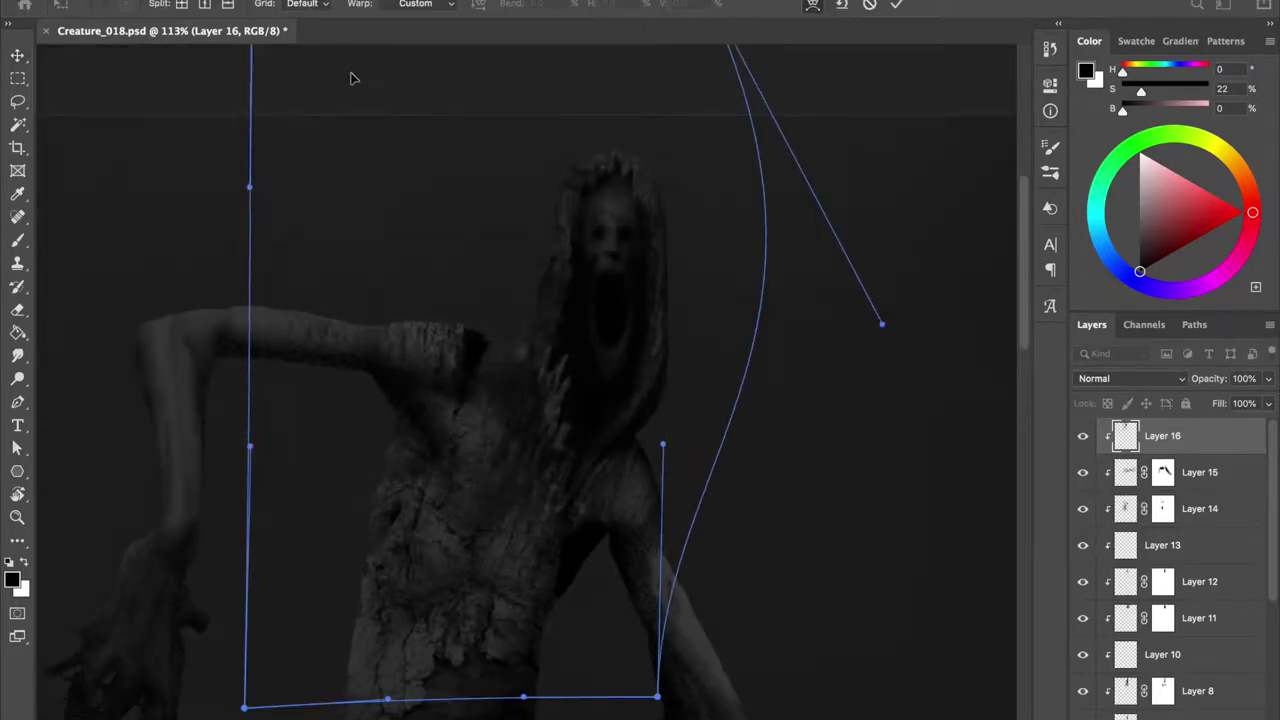
key(Return)
Mask Layer 16 and paint it with a 465 px then 134 px soft brush, swapping colours.
key(b)
right_click(476, 221)
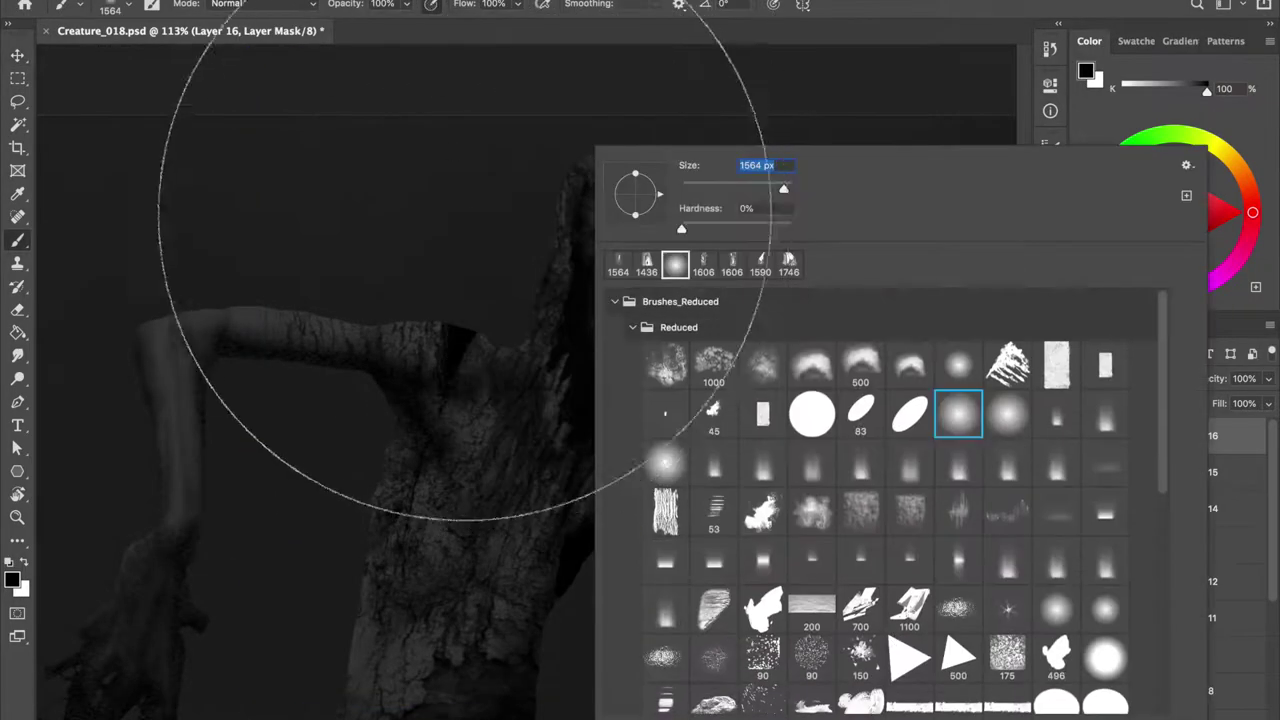
key(Escape)
drag(586, 191, 369, 177)
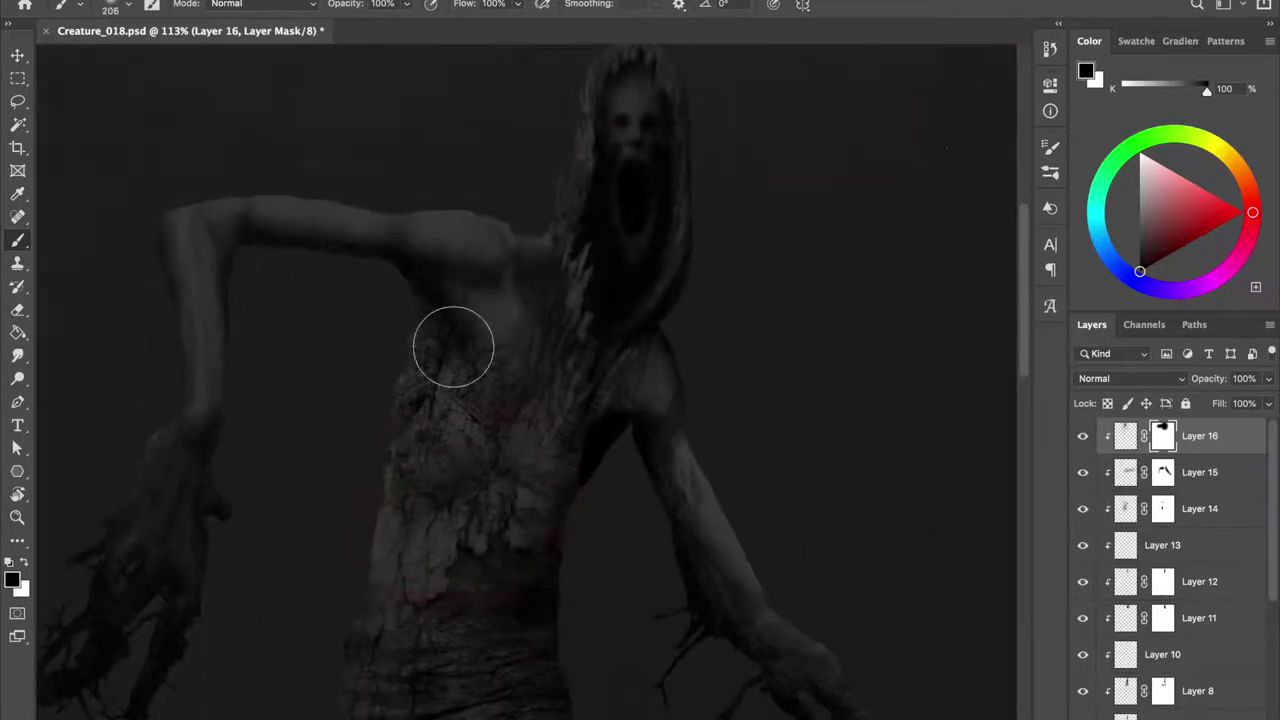
key(x)
drag(531, 357, 471, 289)
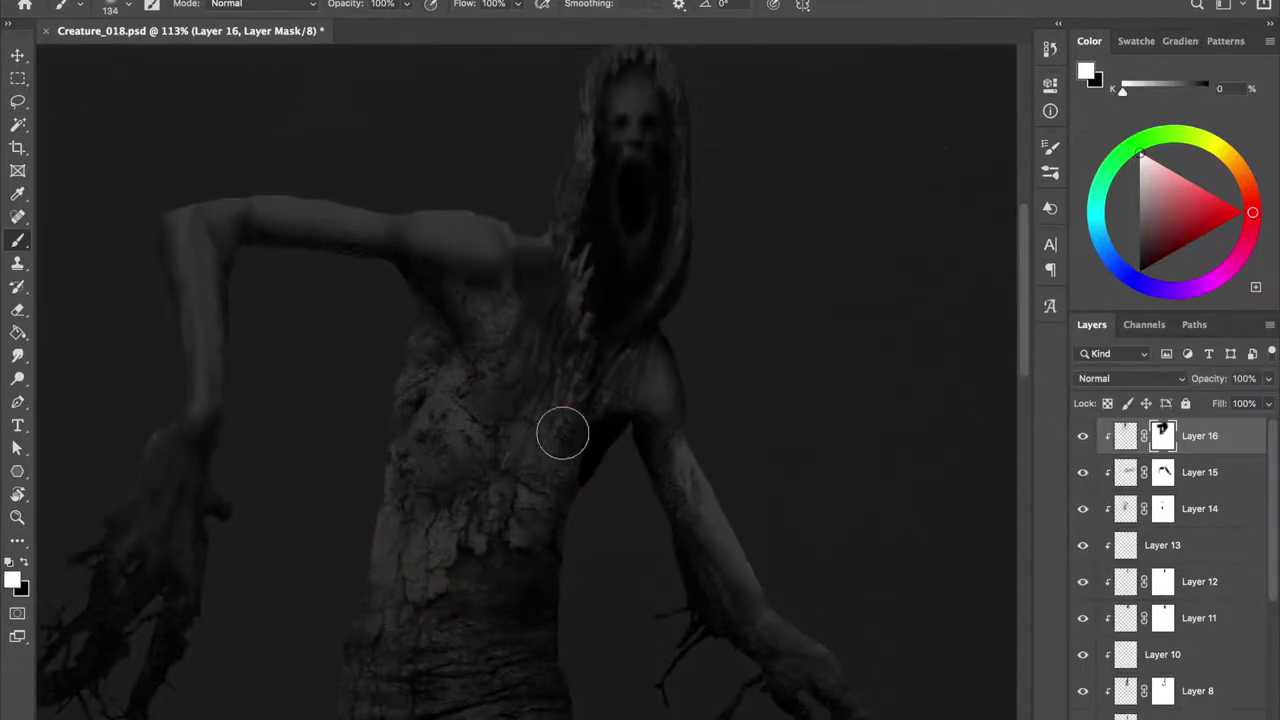
key(x)
click(1083, 438)
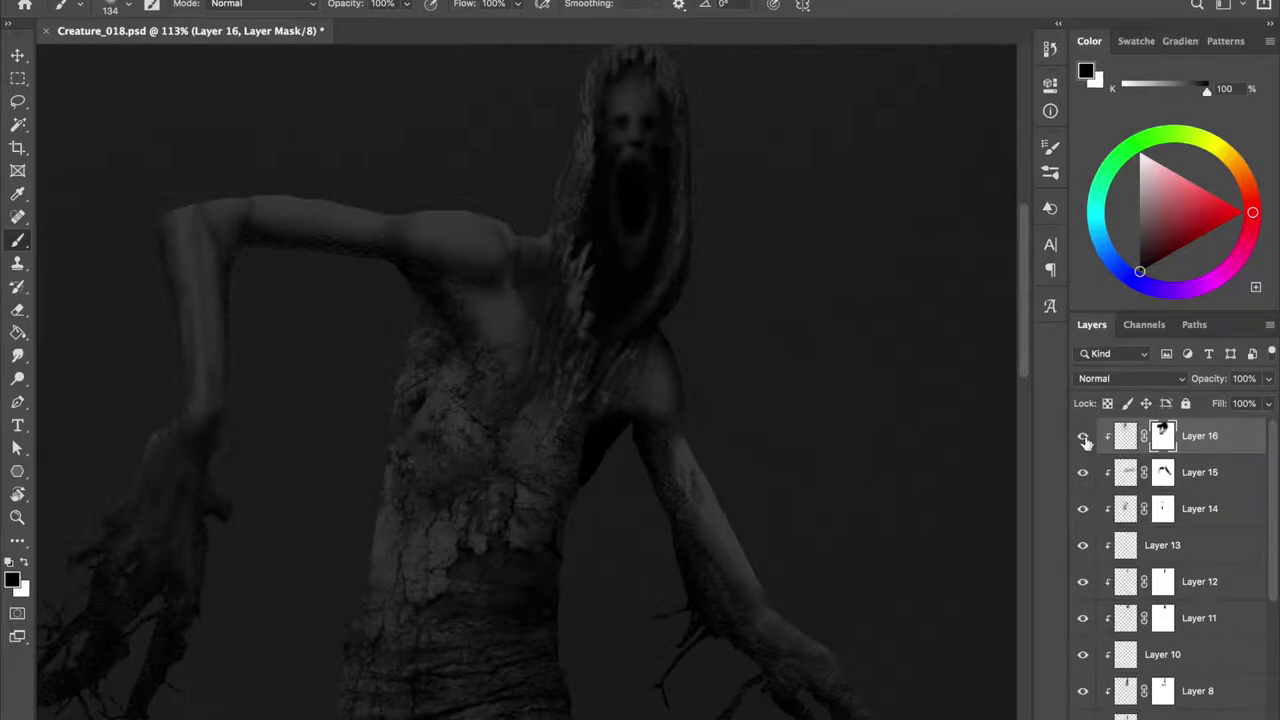
Zoom out and add new Layer 17.
key(ctrl+0)
key(ctrl+shift+n)
key(Return)
right_click(774, 511)
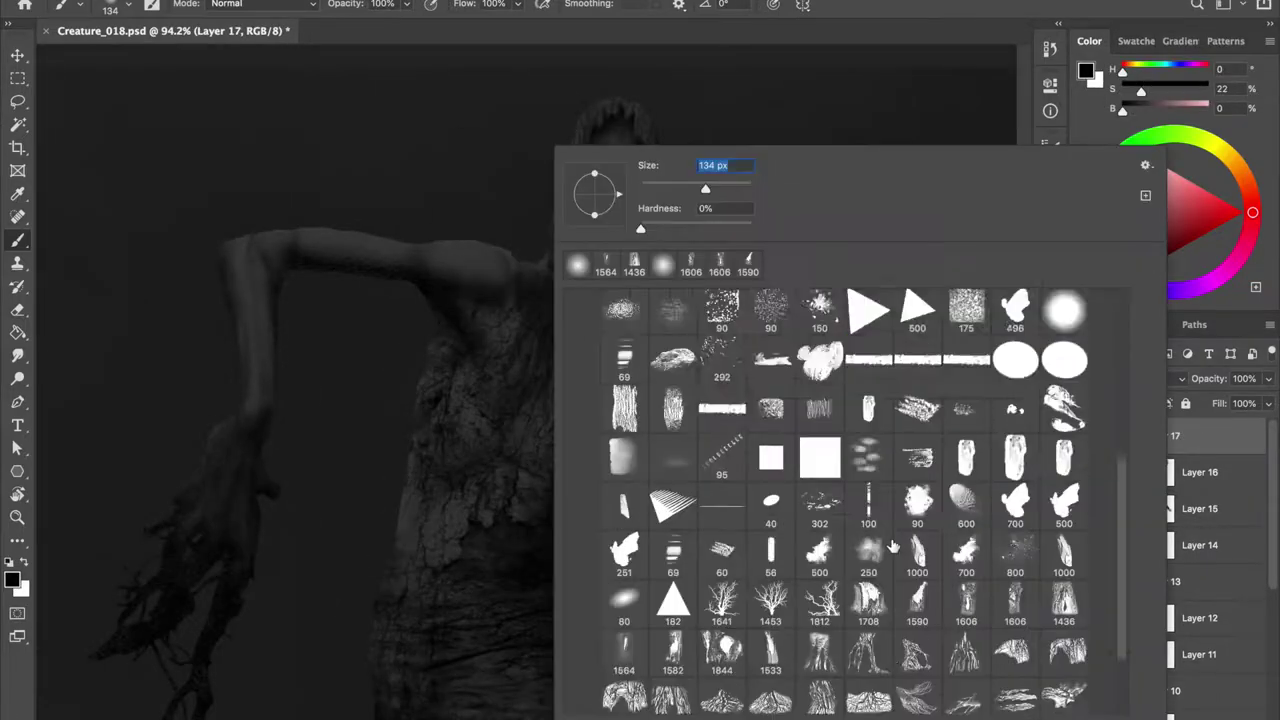
Stamp the large bark brush onto Layer 17.
double_click(820, 590)
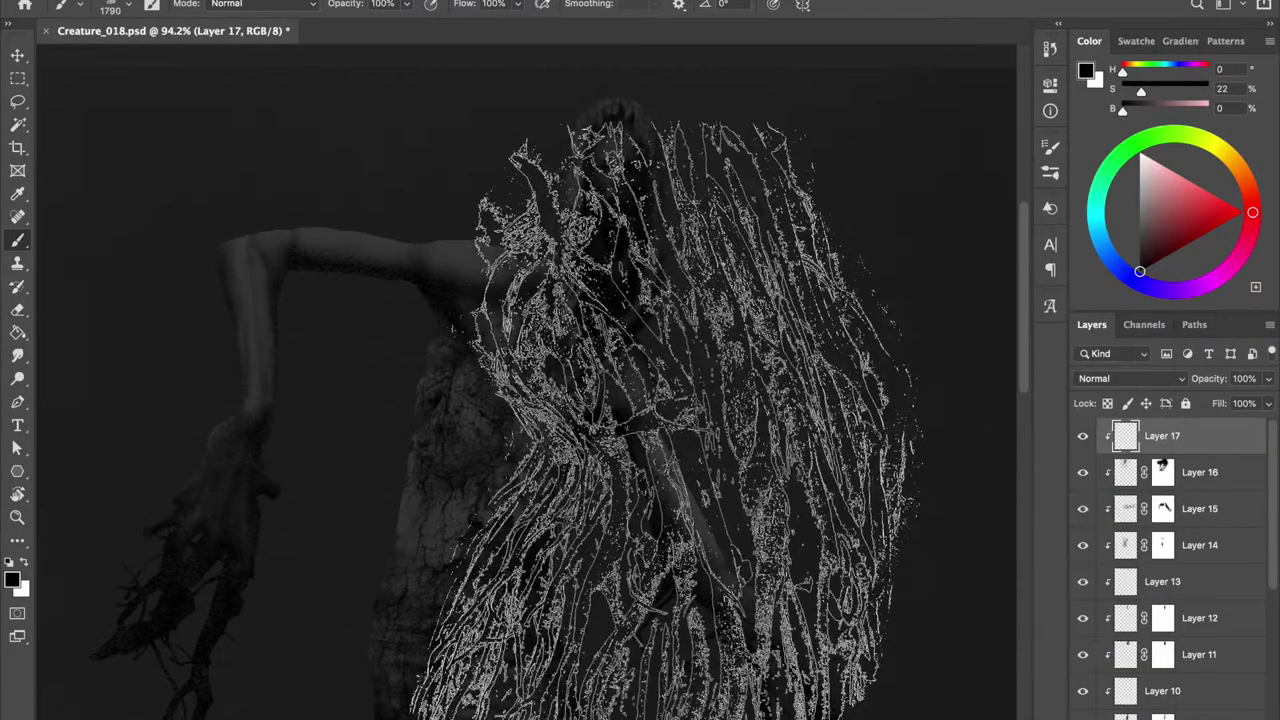
right_click(885, 430)
key(Return)
click(709, 514)
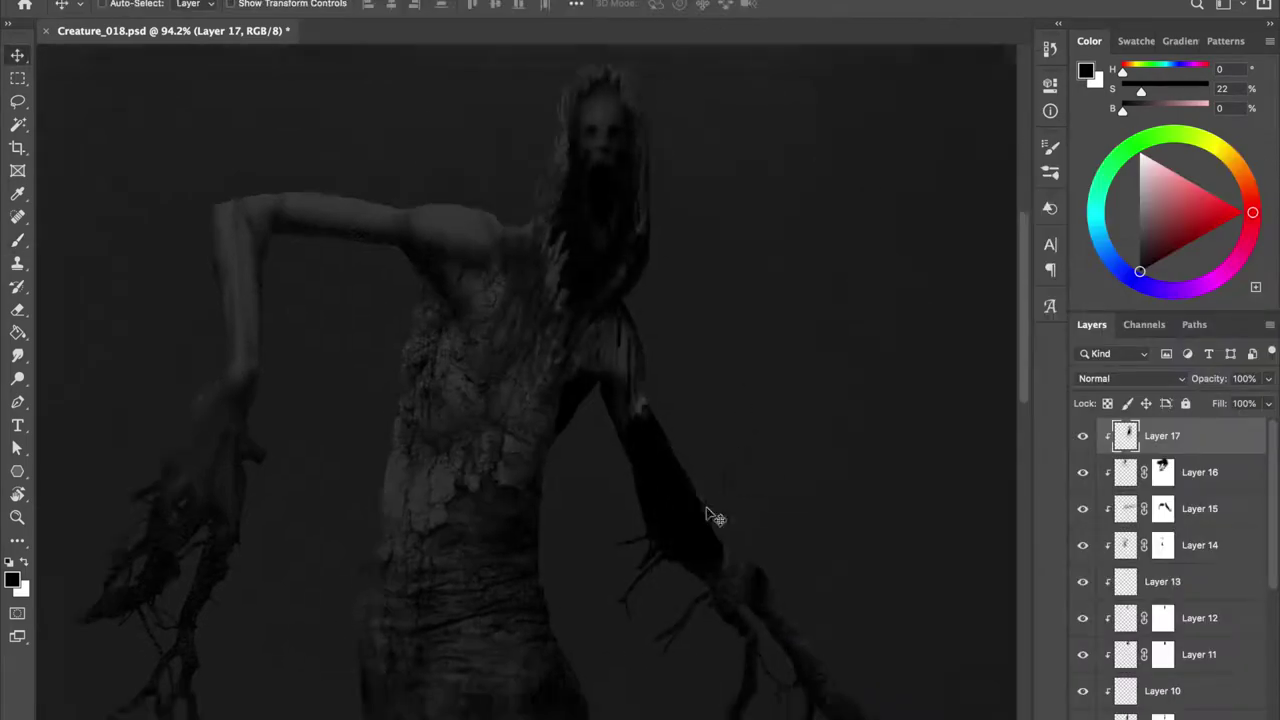
Move the bark stamp onto the arm and warp it to bend along it.
key(ctrl+t)
mouse_move(689, 369)
mouse_down()
mouse_move(663, 281)
mouse_move(651, 289)
mouse_move(723, 269)
mouse_move(623, 291)
mouse_move(576, 323)
mouse_move(543, 257)
mouse_move(643, 391)
mouse_up()
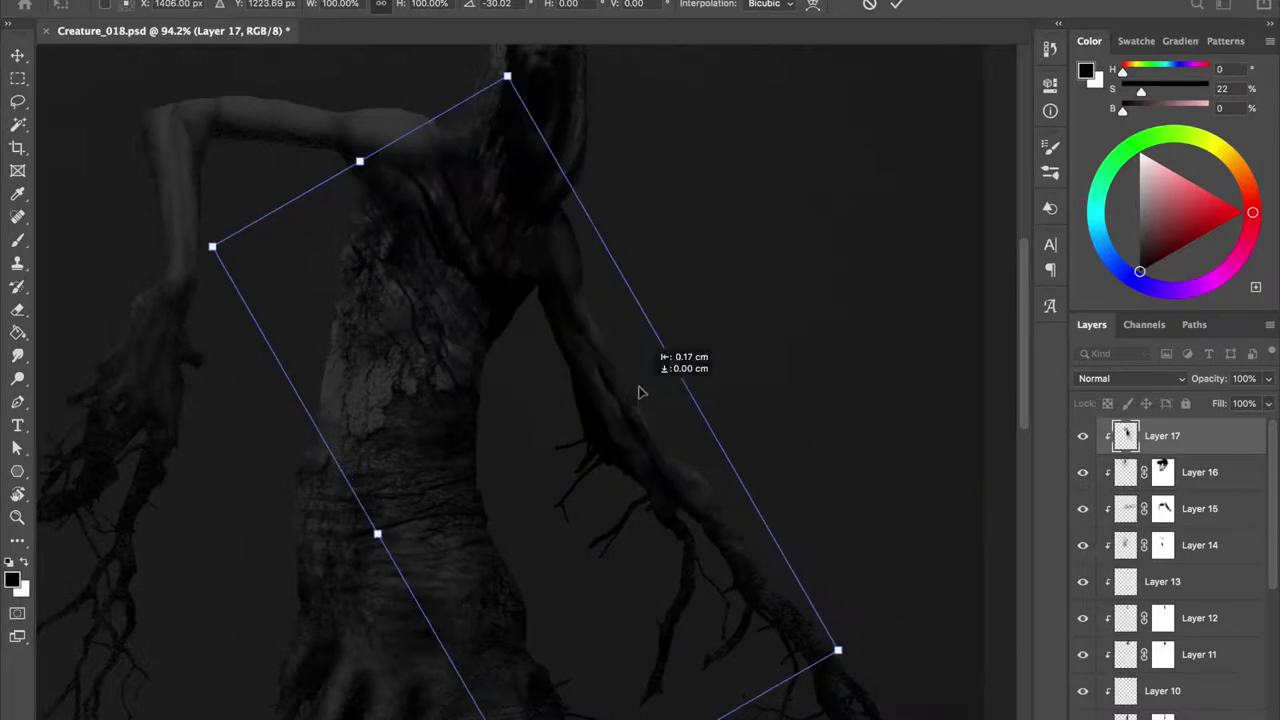
scroll(743, 371, down, 2)
right_click(791, 531)
drag(589, 234, 577, 231)
key(Return)
Mask the bark layer, paint it with a smaller black/white soft brush, and add a new layer.
key(b)
right_click(343, 243)
key(Escape)
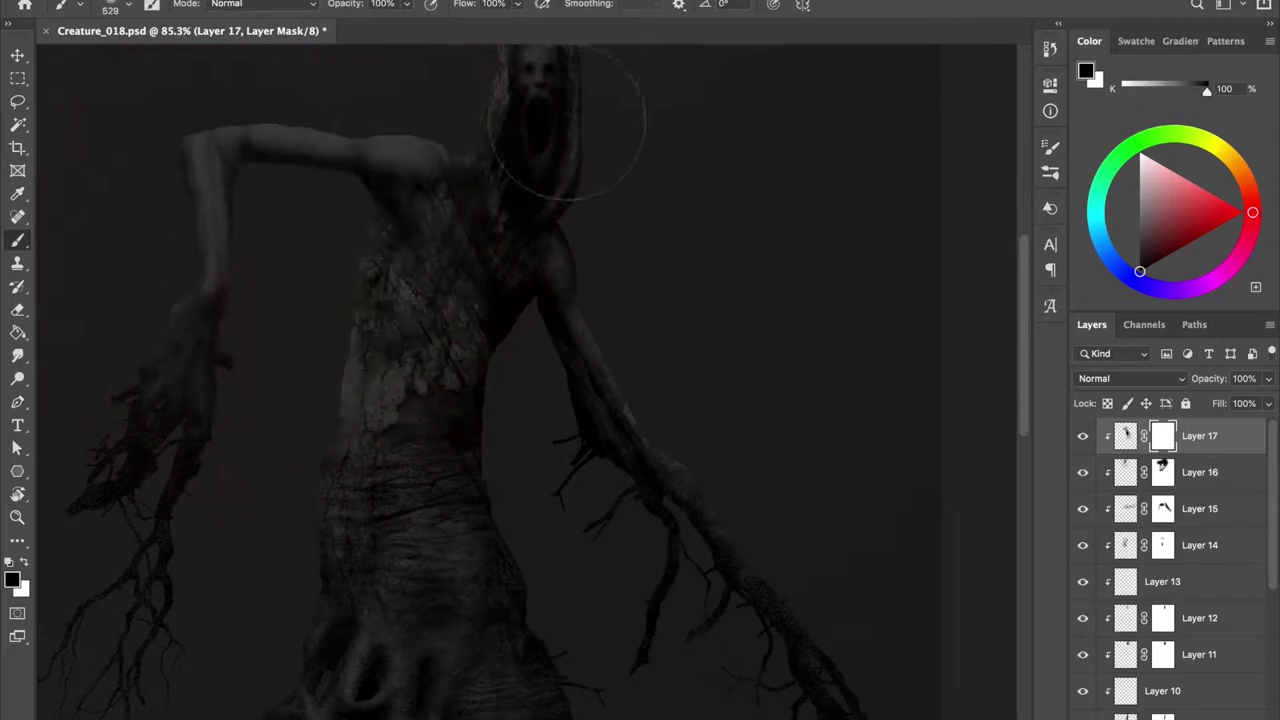
scroll(695, 565, down, 2)
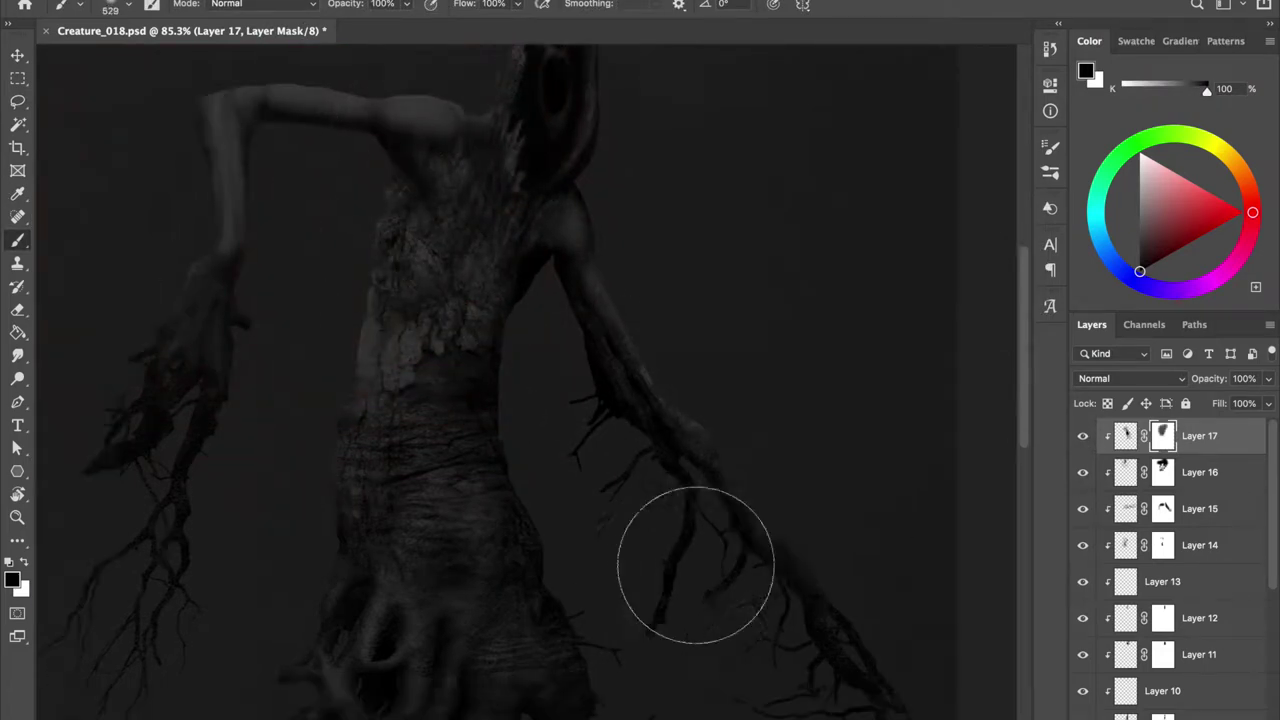
drag(571, 314, 563, 323)
key(x)
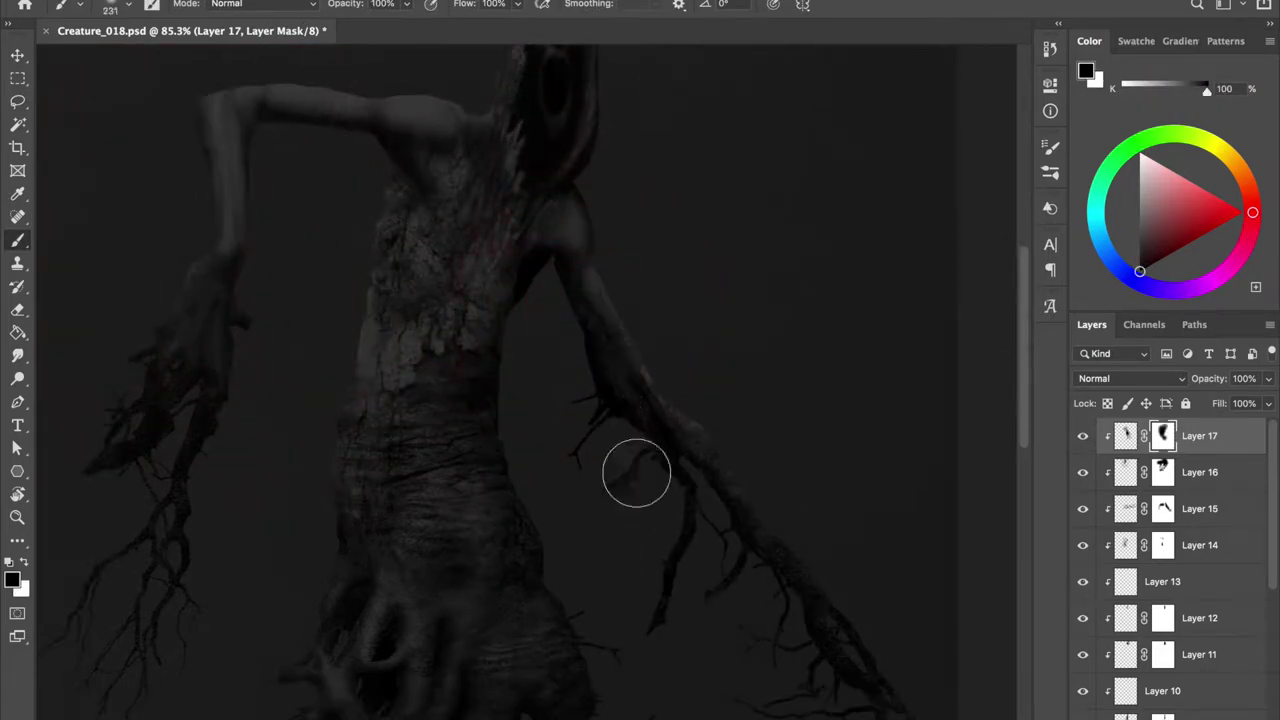
drag(635, 343, 592, 348)
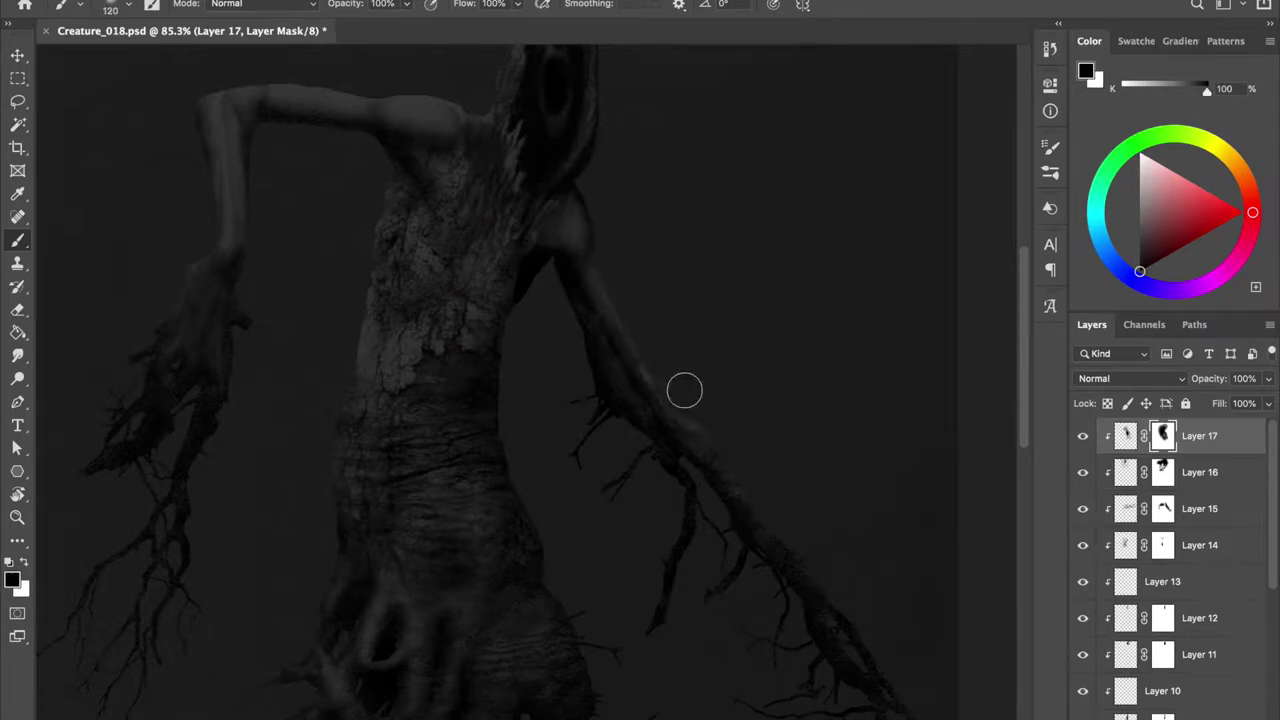
scroll(684, 385, up, 2)
key(ctrl+shift+n)
key(Return)
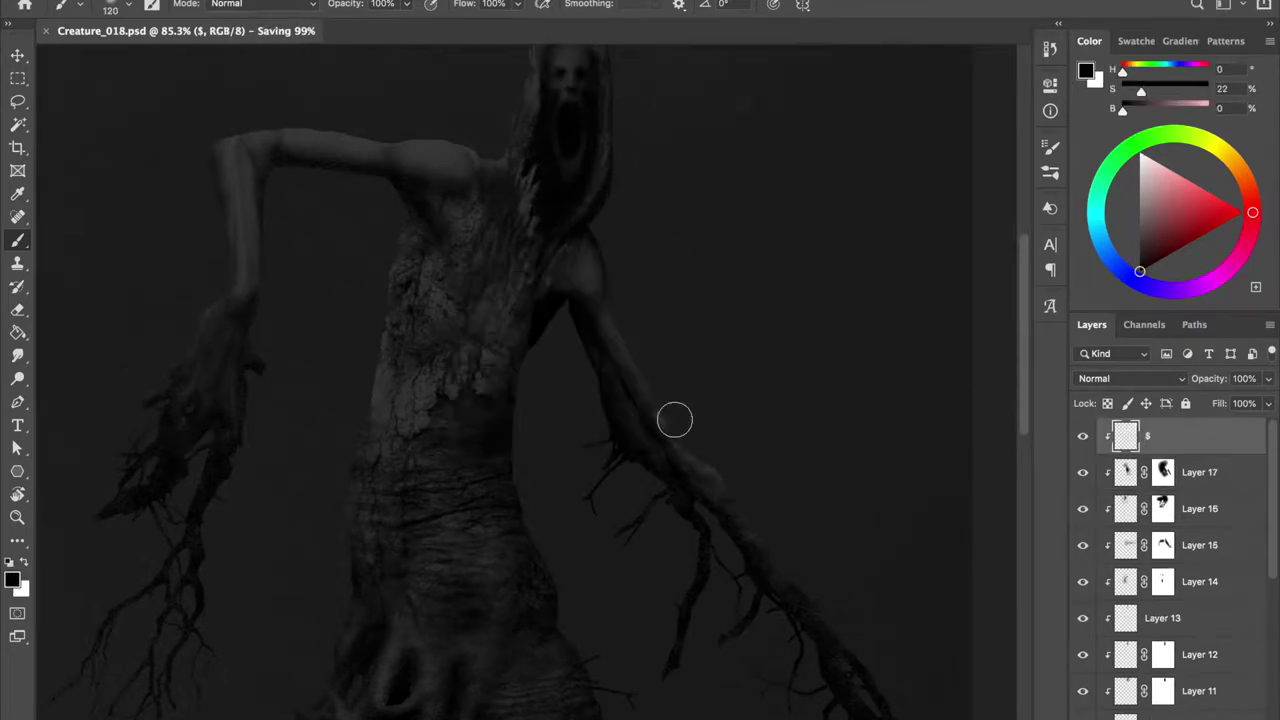
Stamp the bark texture brush and position it over the torso and head.
right_click(674, 420)
scroll(900, 495, up, 3)
scroll(987, 567, up, 1)
double_click(737, 432)
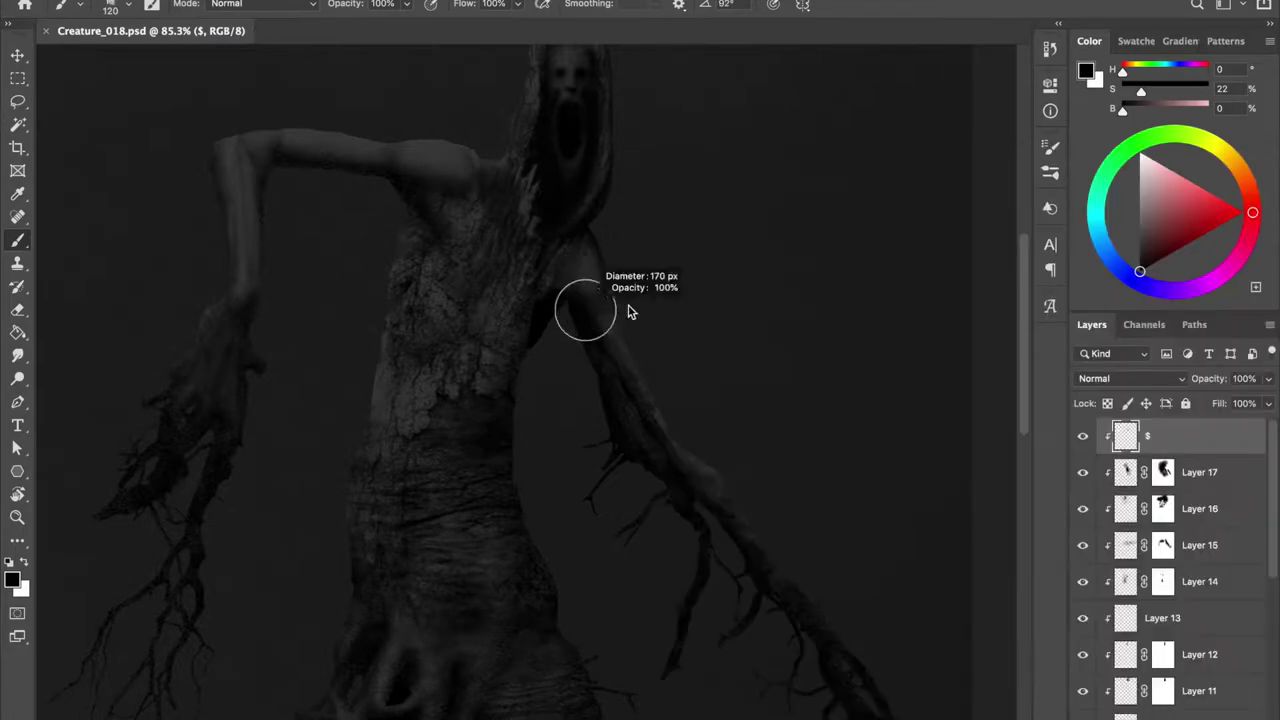
right_click(600, 309)
key(Return)
key(v)
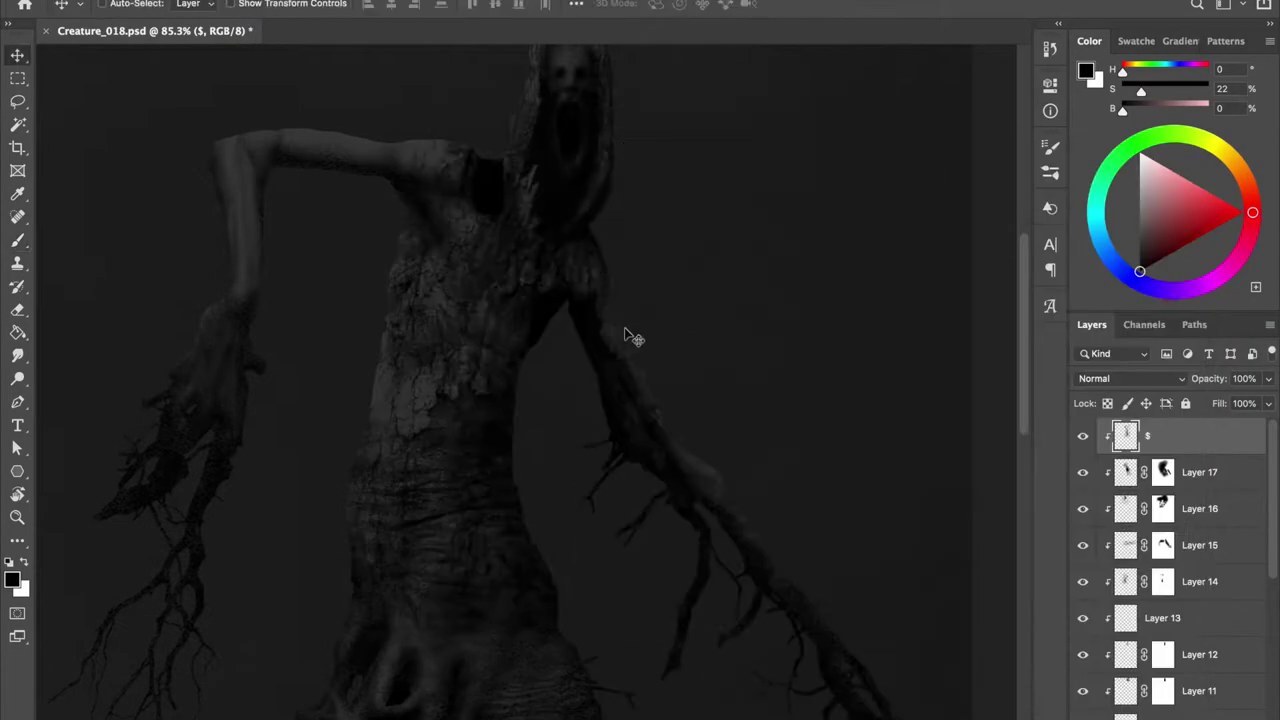
mouse_move(620, 334)
mouse_down()
mouse_move(686, 330)
mouse_move(697, 277)
mouse_up()
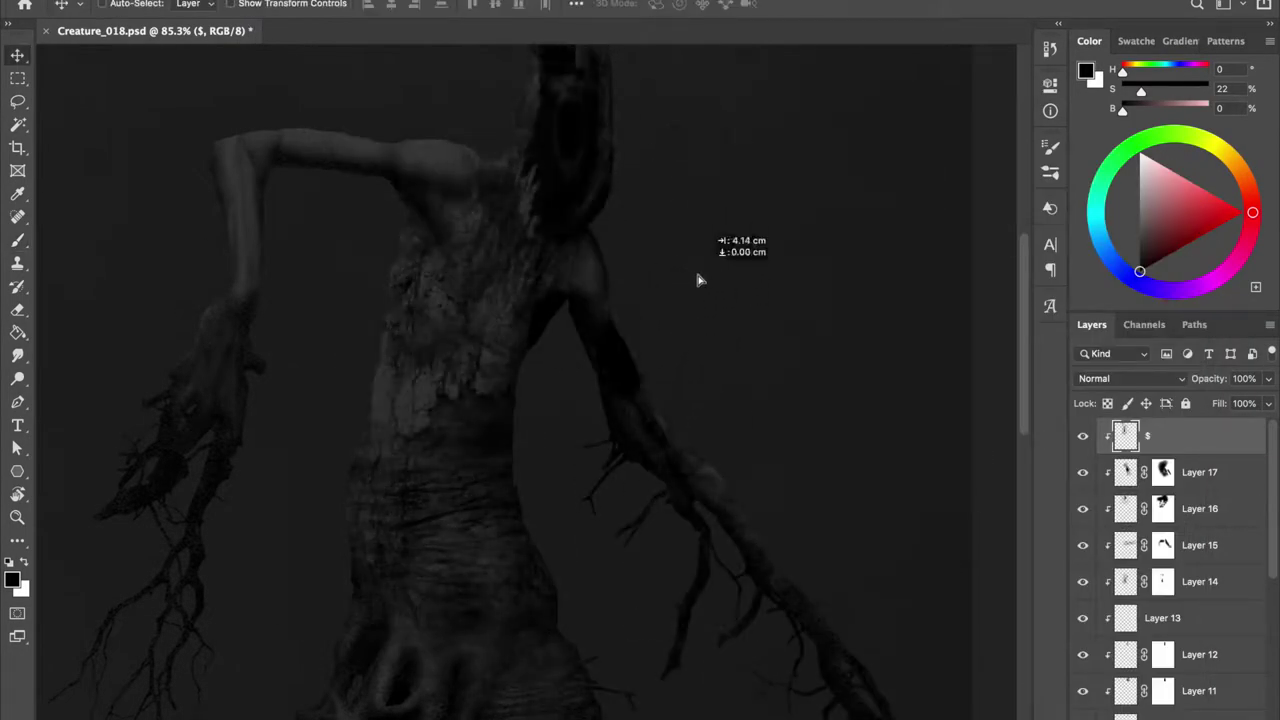
mouse_move(590, 347)
mouse_down()
mouse_move(630, 347)
mouse_move(675, 219)
mouse_up()
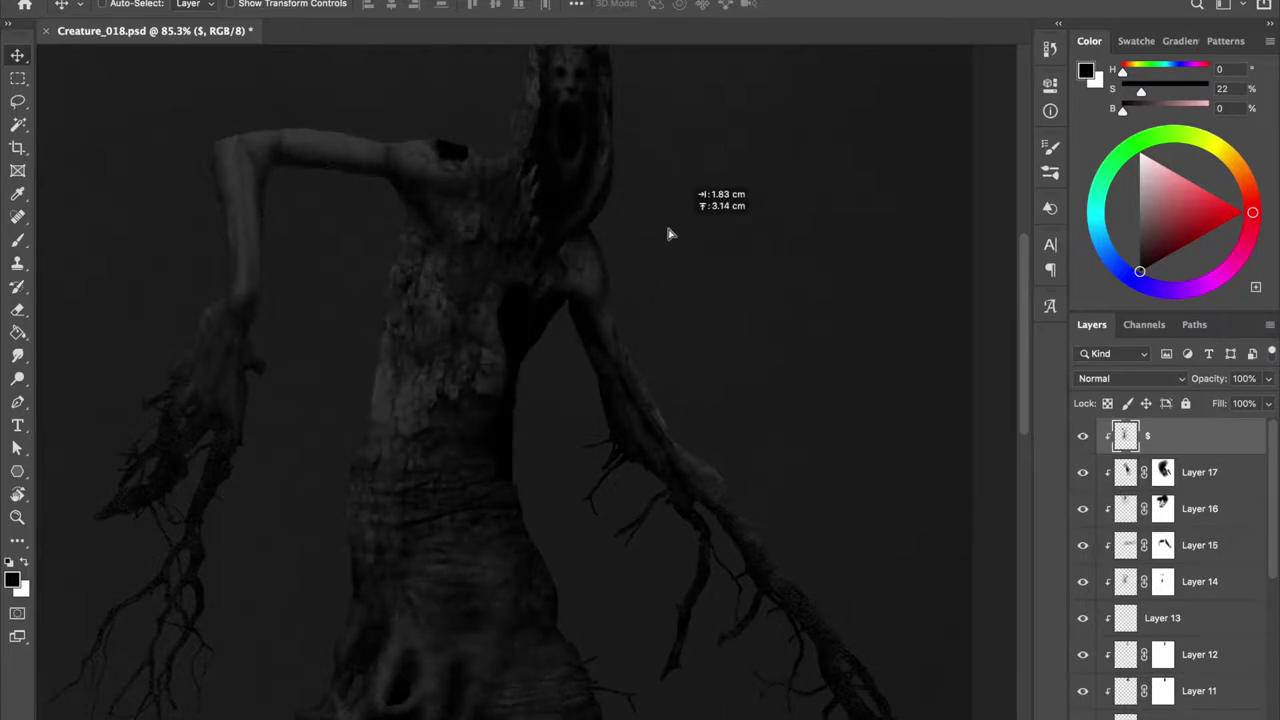
Mask the bark layer and paint out the bark spilling around the head.
key(b)
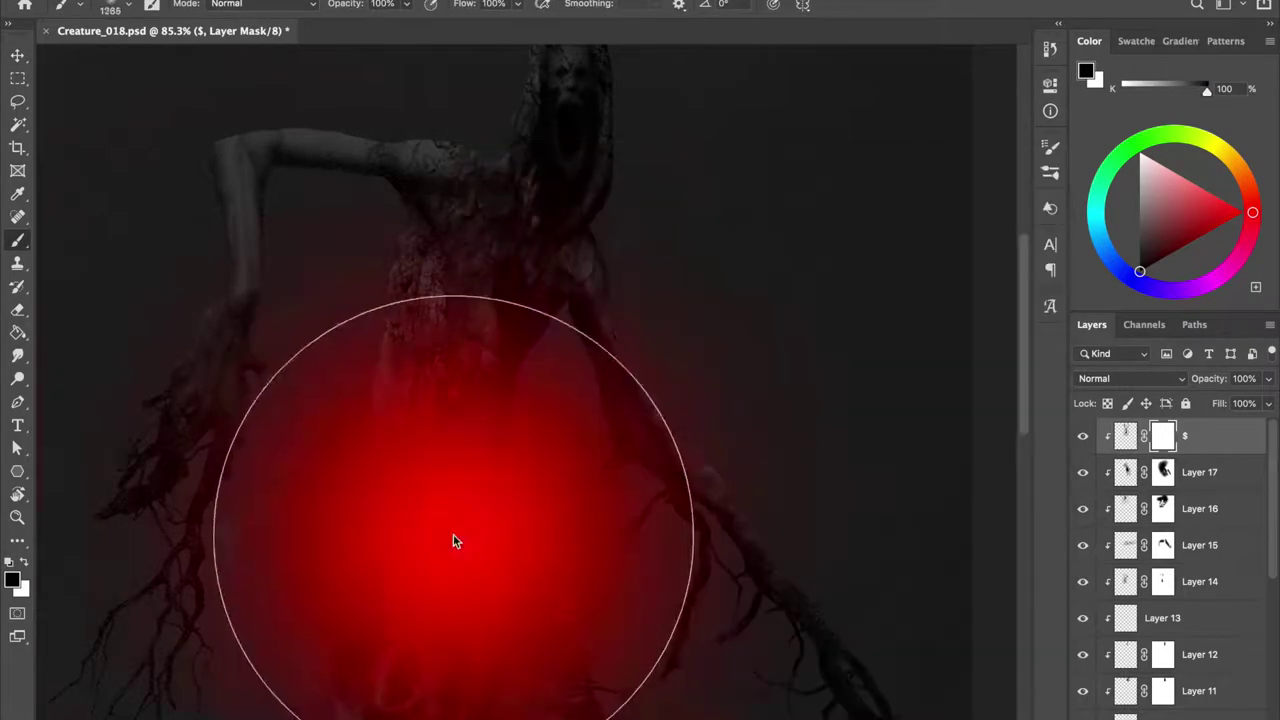
scroll(414, 100, up, 3)
drag(643, 277, 408, 477)
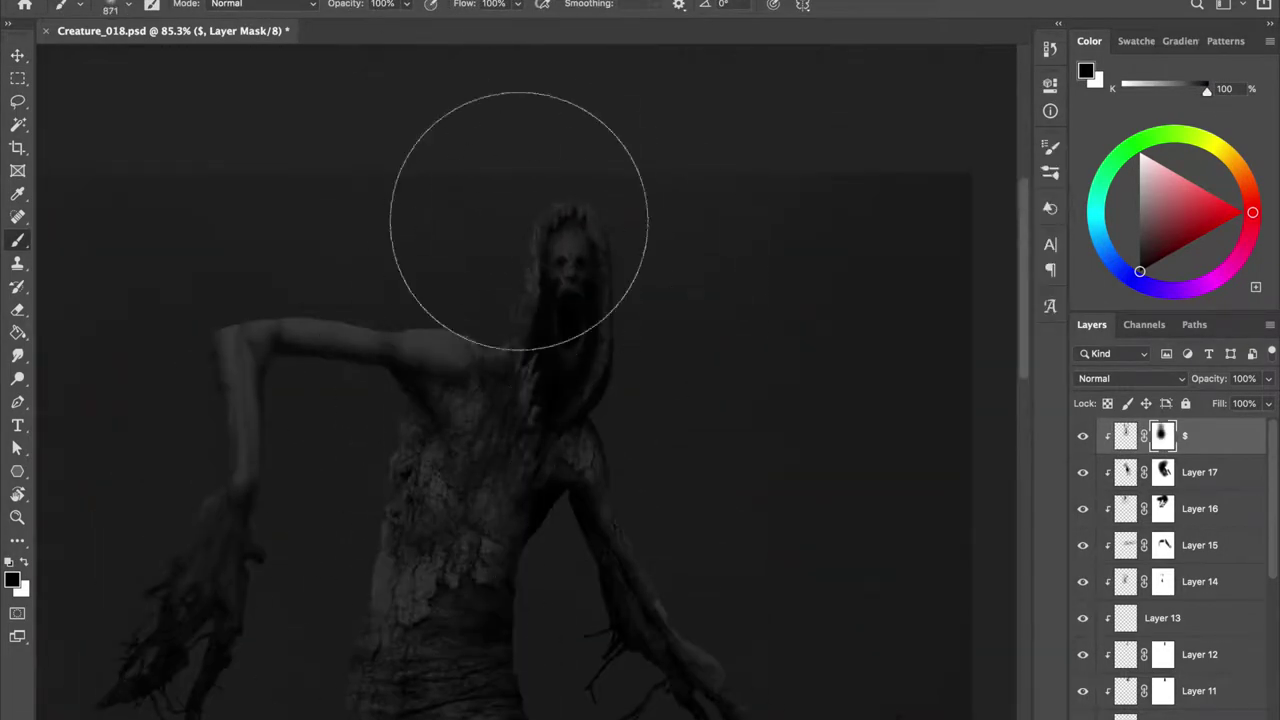
key(x)
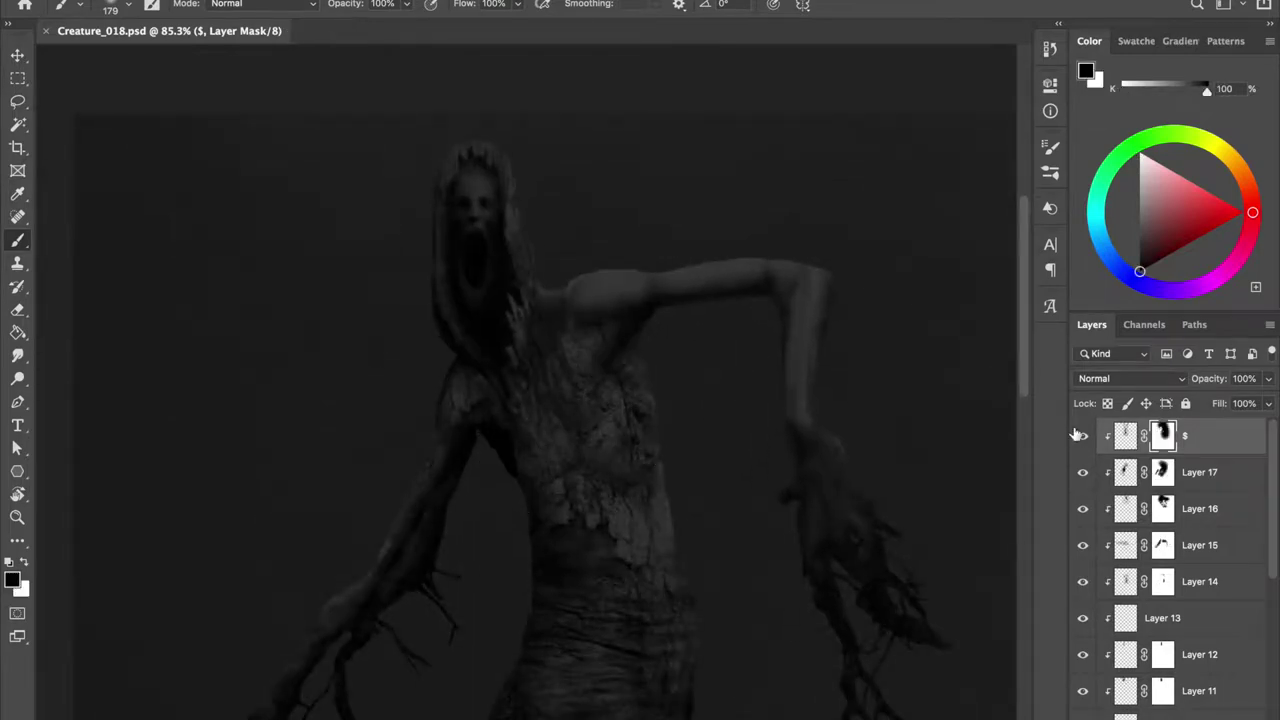
Step down to Layer 14's mask, compare its visibility, flip the canvas, and add Layer 18.
key(alt+bracketleft)
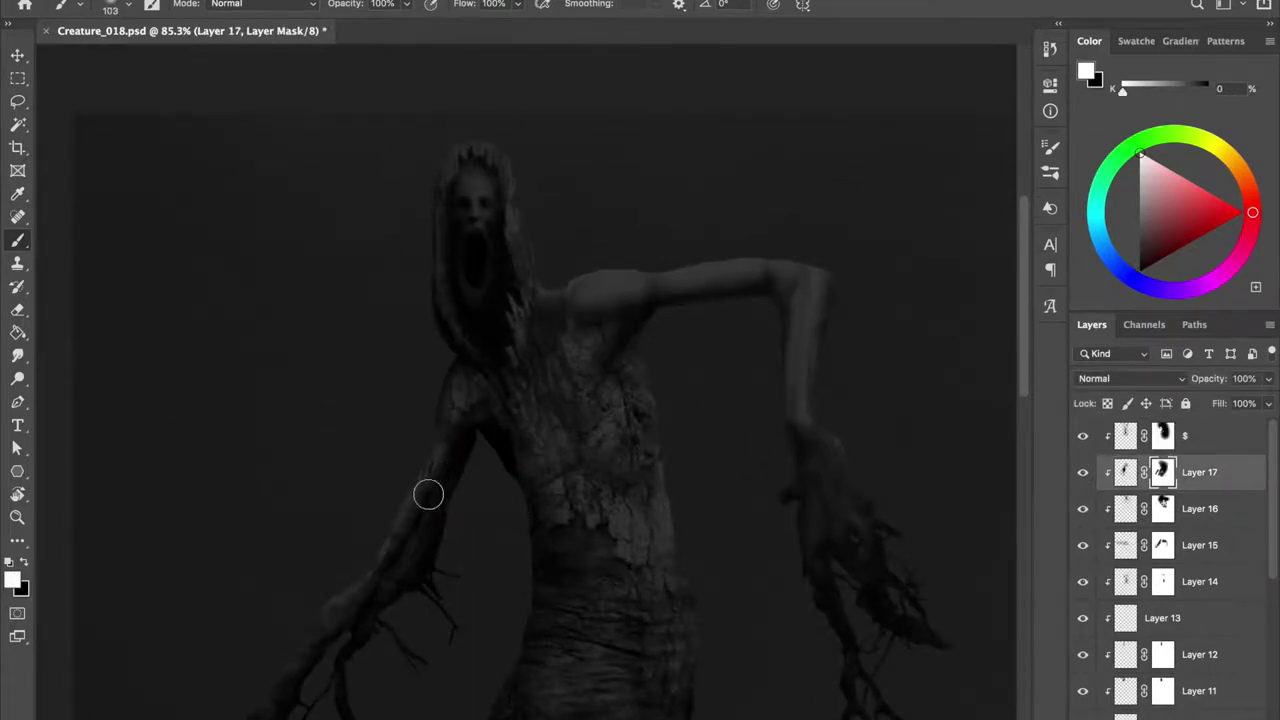
key(alt+bracketleft)
key(ctrl+2)
click(1082, 581)
click(1082, 581)
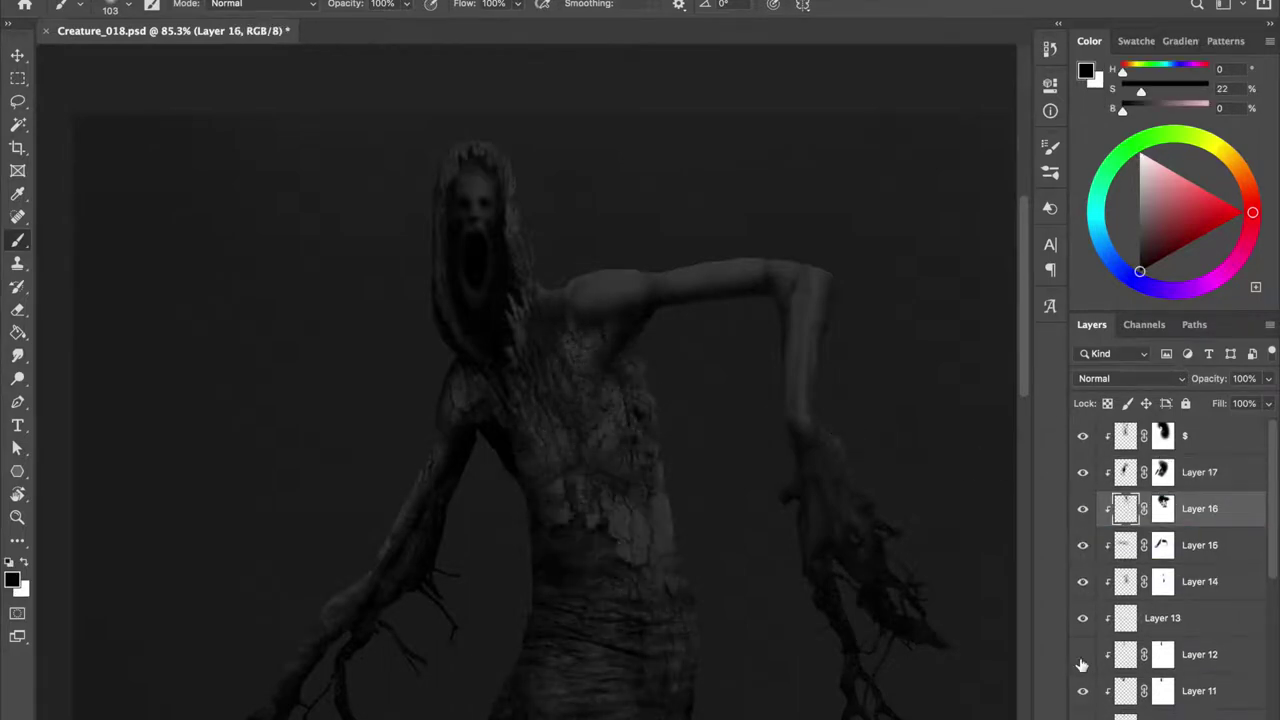
click(1162, 581)
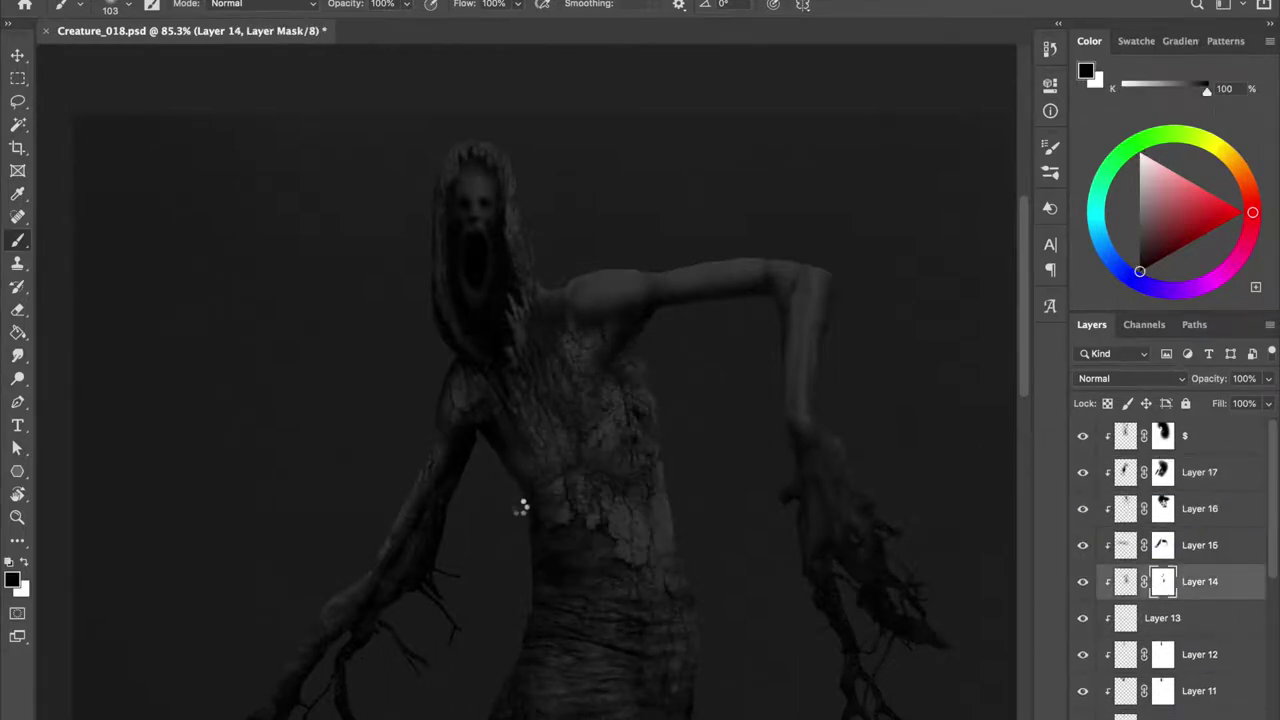
key(ctrl+shift+h)
key(ctrl+shift+alt+n)
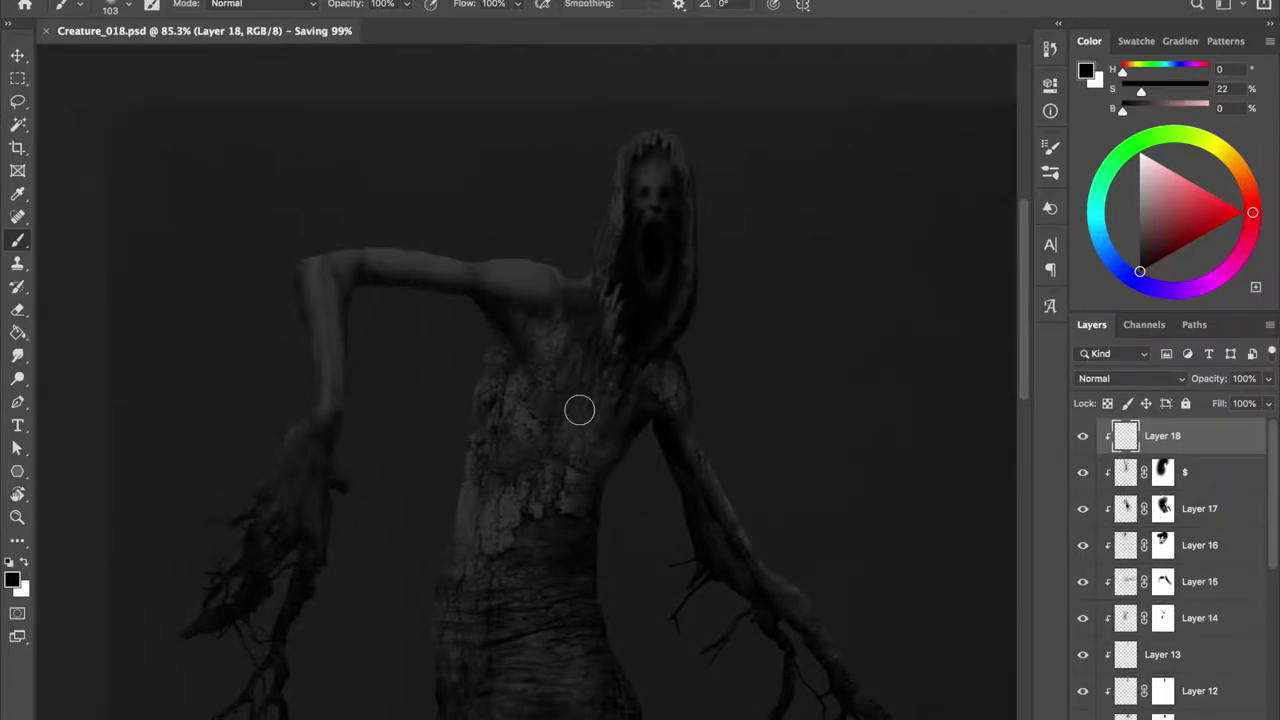
Rotate the bark stamp on Layer 18 and slide it onto the raised left arm.
right_click(579, 410)
key(Escape)
key(ctrl+t)
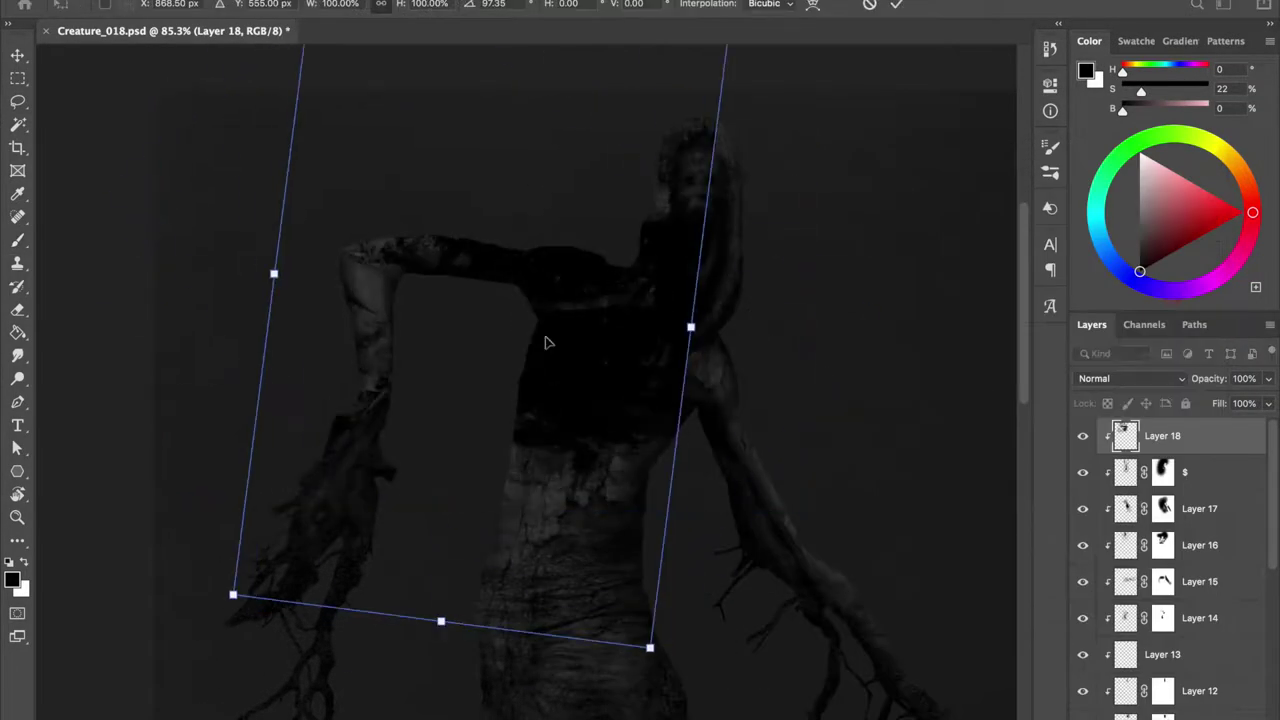
mouse_move(529, 486)
mouse_down()
mouse_move(510, 311)
mouse_move(677, 240)
mouse_up()
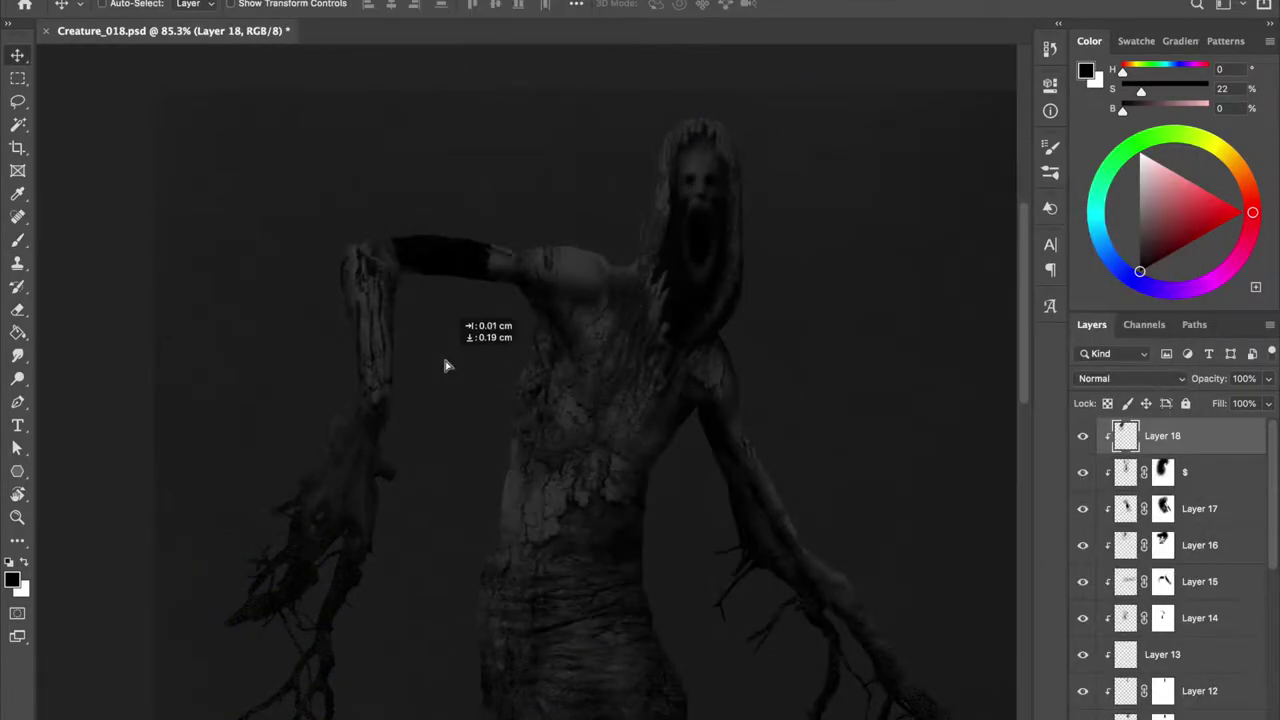
mouse_move(443, 363)
mouse_down()
mouse_move(421, 345)
mouse_move(421, 368)
mouse_move(477, 374)
mouse_move(445, 364)
mouse_up()
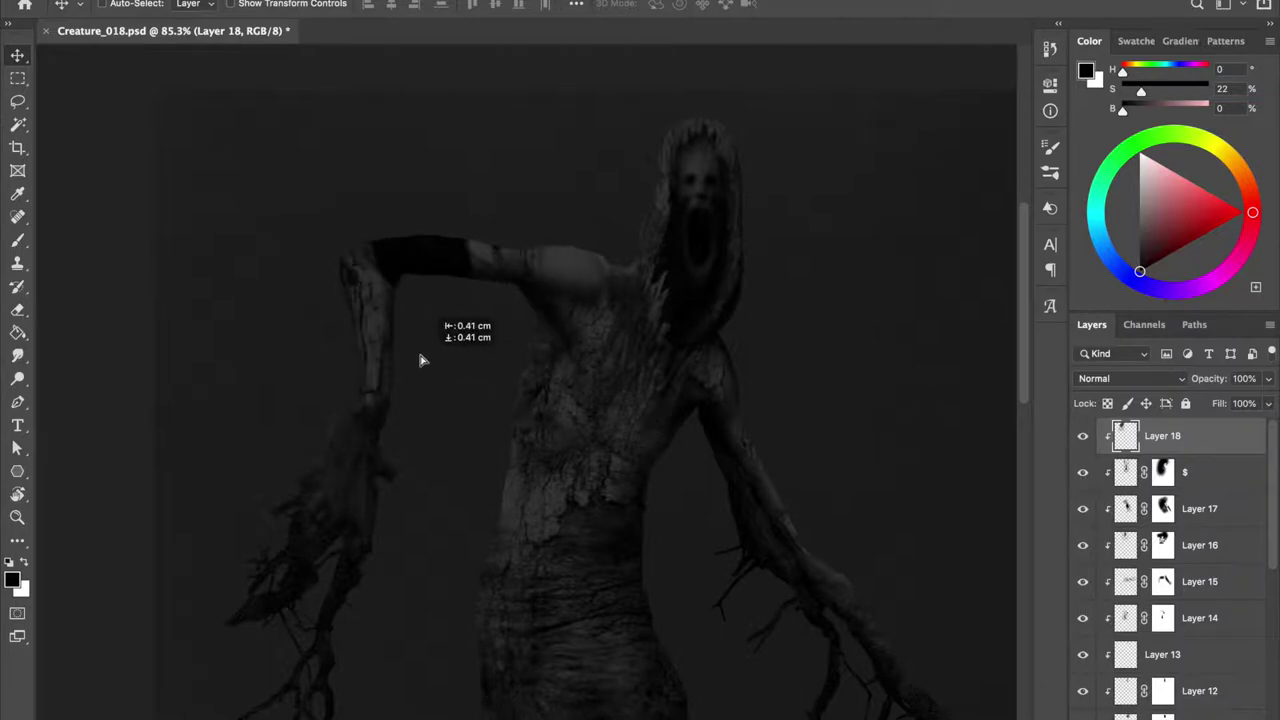
drag(453, 339, 474, 350)
Mask Layer 18 and paint out the dark patch on the upper arm.
key(b)
right_click(540, 429)
key(Return)
drag(651, 242, 509, 313)
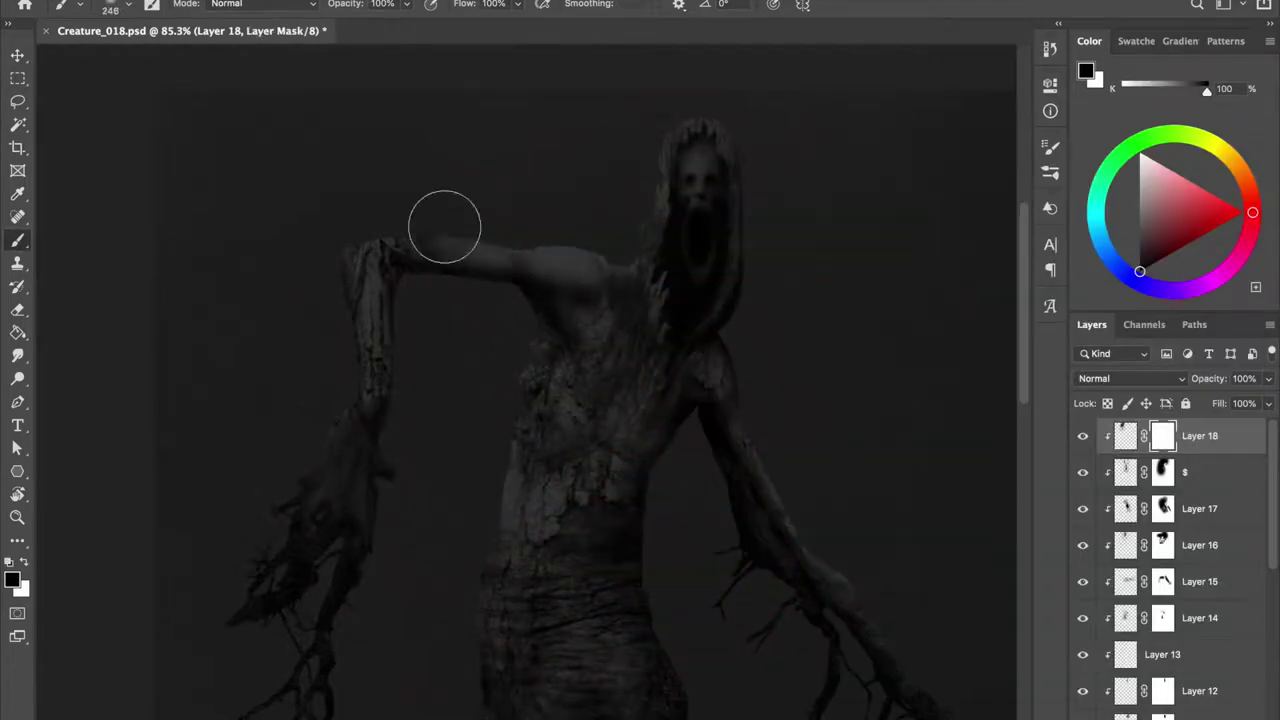
Warp the bark so it curves around the arm, pulling its top corner up-left.
key(ctrl+t)
drag(670, 298, 571, 306)
drag(268, 350, 295, 350)
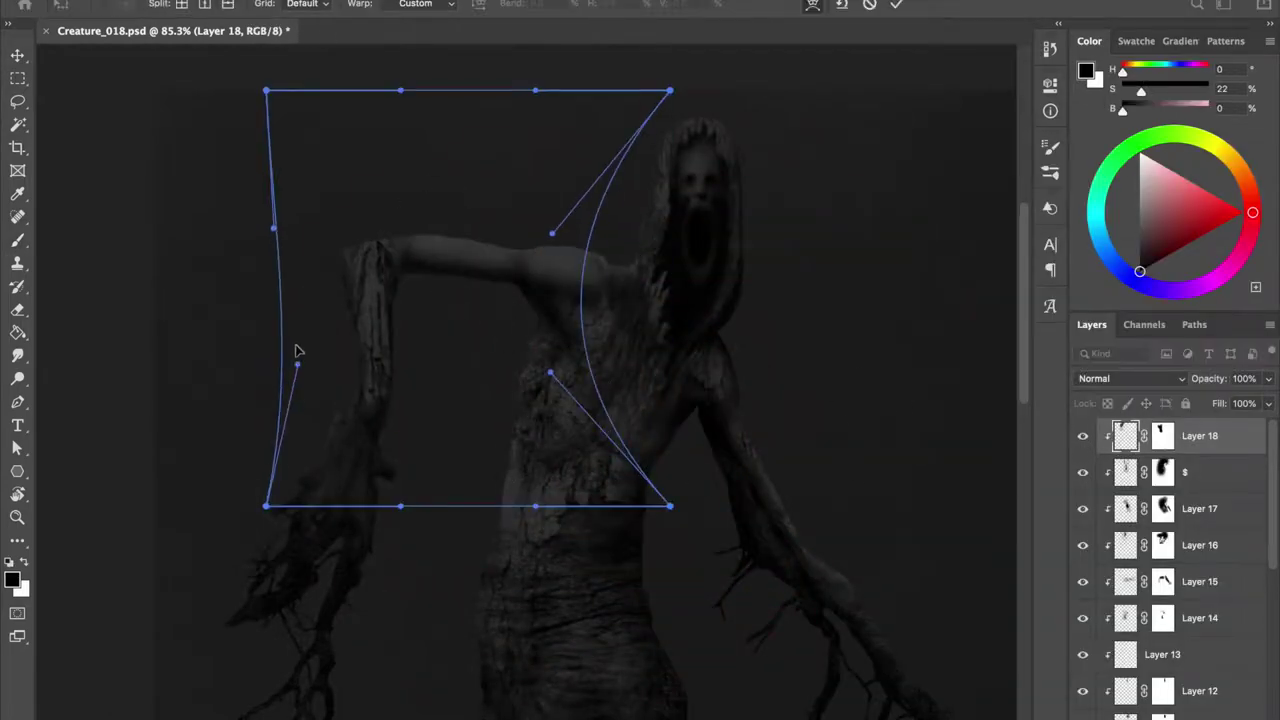
drag(266, 90, 243, 77)
key(Return)
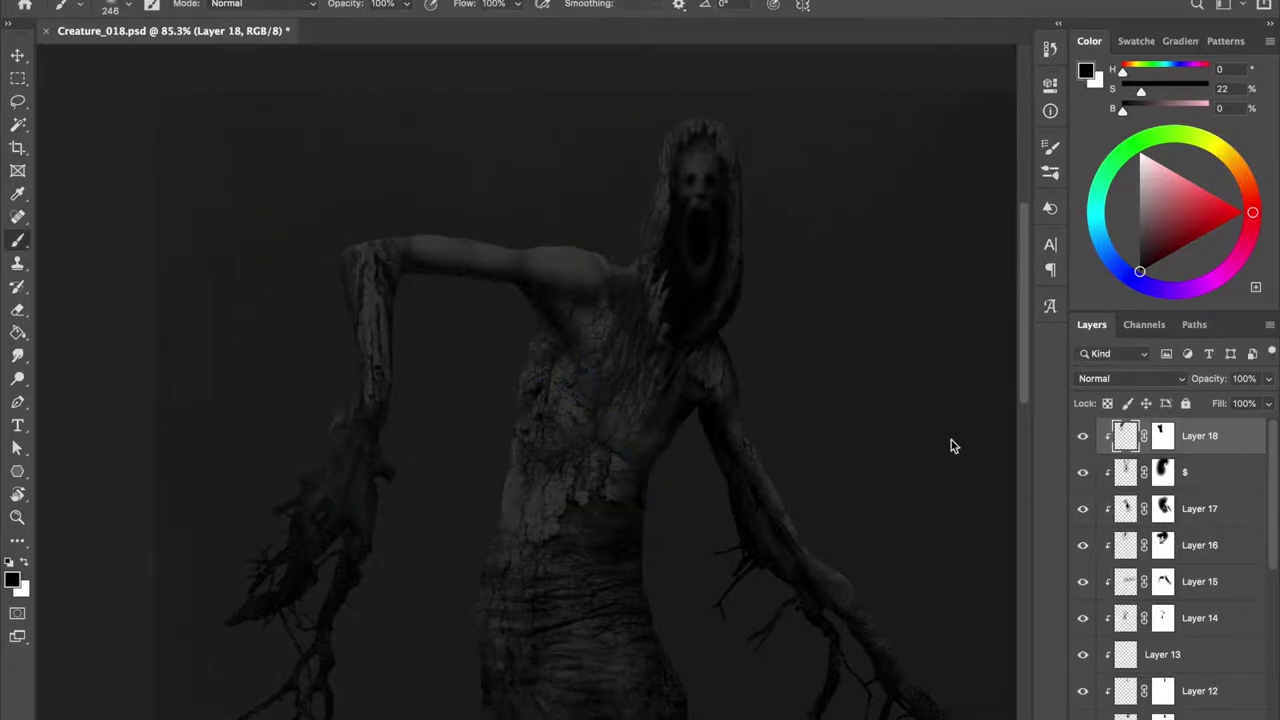
On new Layer 19, stamp a bark brush, rotate it, and move it toward the right shoulder.
key(ctrl+shift+alt+n)
right_click(536, 369)
click(900, 494)
click(600, 320)
key(ctrl+t)
mouse_move(543, 530)
mouse_down()
mouse_move(758, 228)
mouse_move(770, 318)
mouse_up()
drag(470, 352, 645, 294)
key(Return)
drag(694, 394, 806, 380)
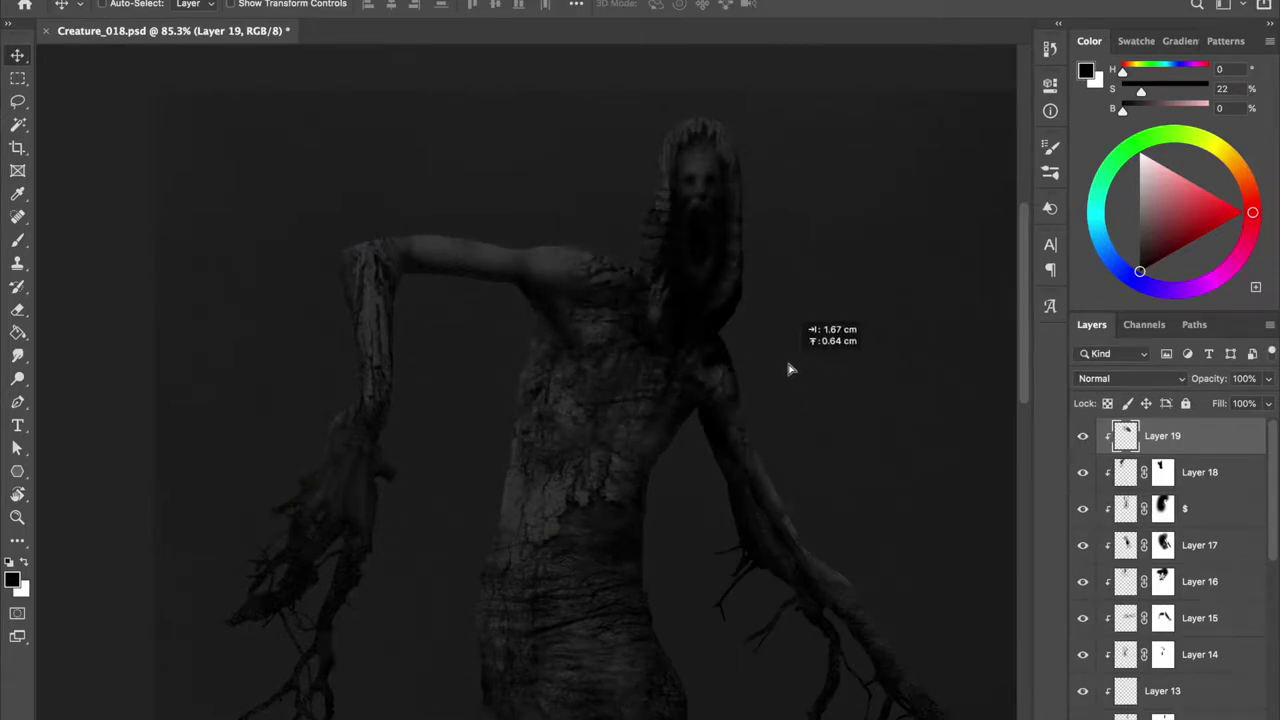
Warp Layer 19's bark to fit the shoulder and stretch down the hanging arm.
key(ctrl+t)
drag(463, 528, 500, 541)
drag(926, 300, 846, 283)
drag(926, 528, 975, 458)
drag(512, 548, 556, 571)
key(Return)
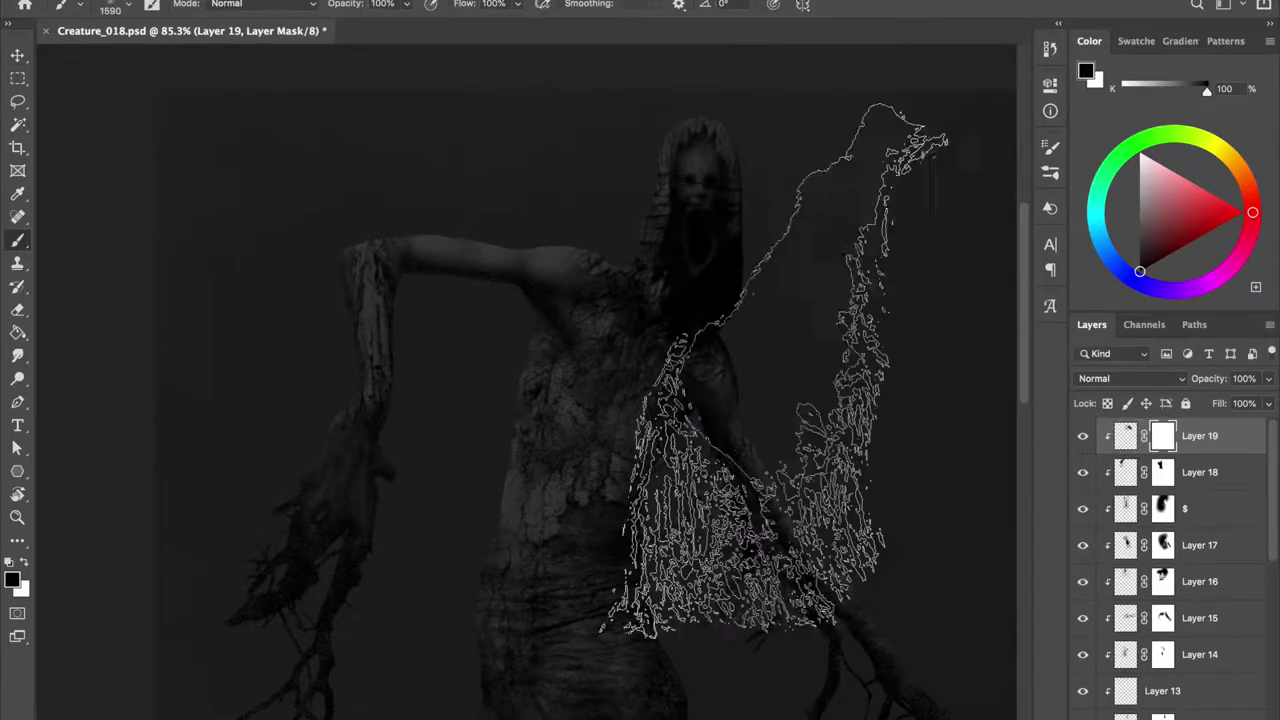
Mask Layer 19, paint it in black and white, and flip the canvas to check.
key(b)
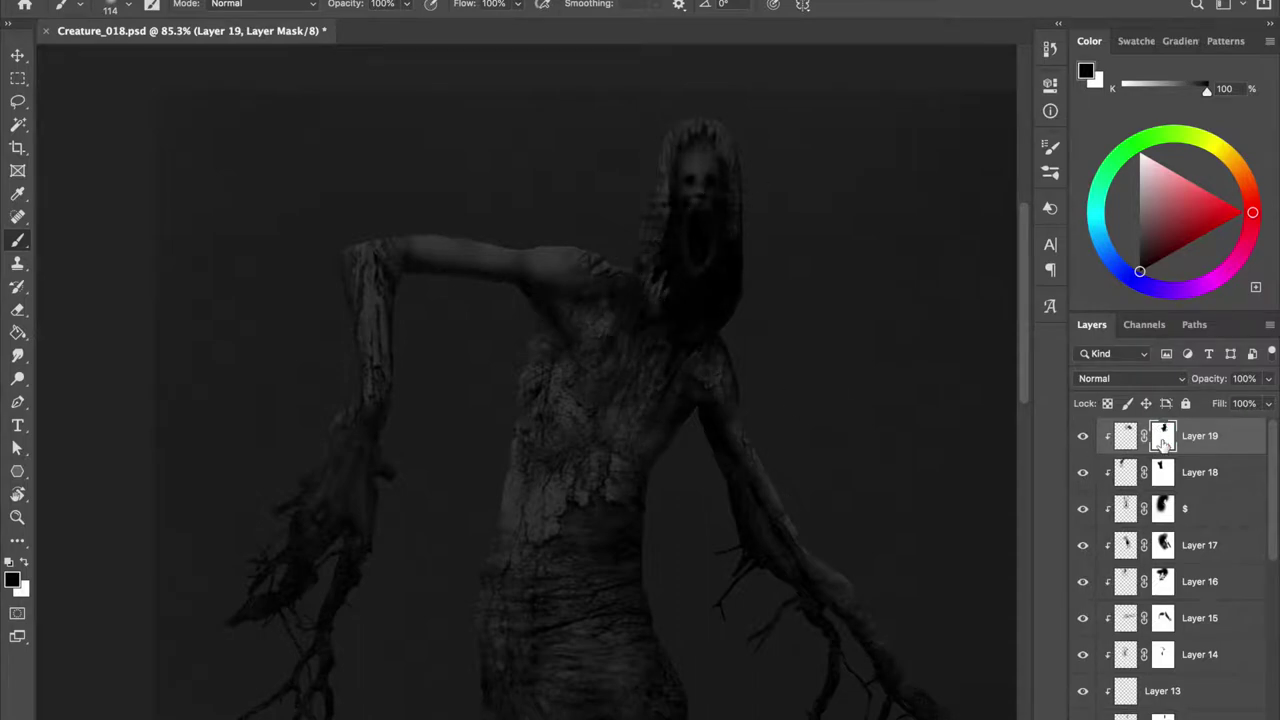
key(x)
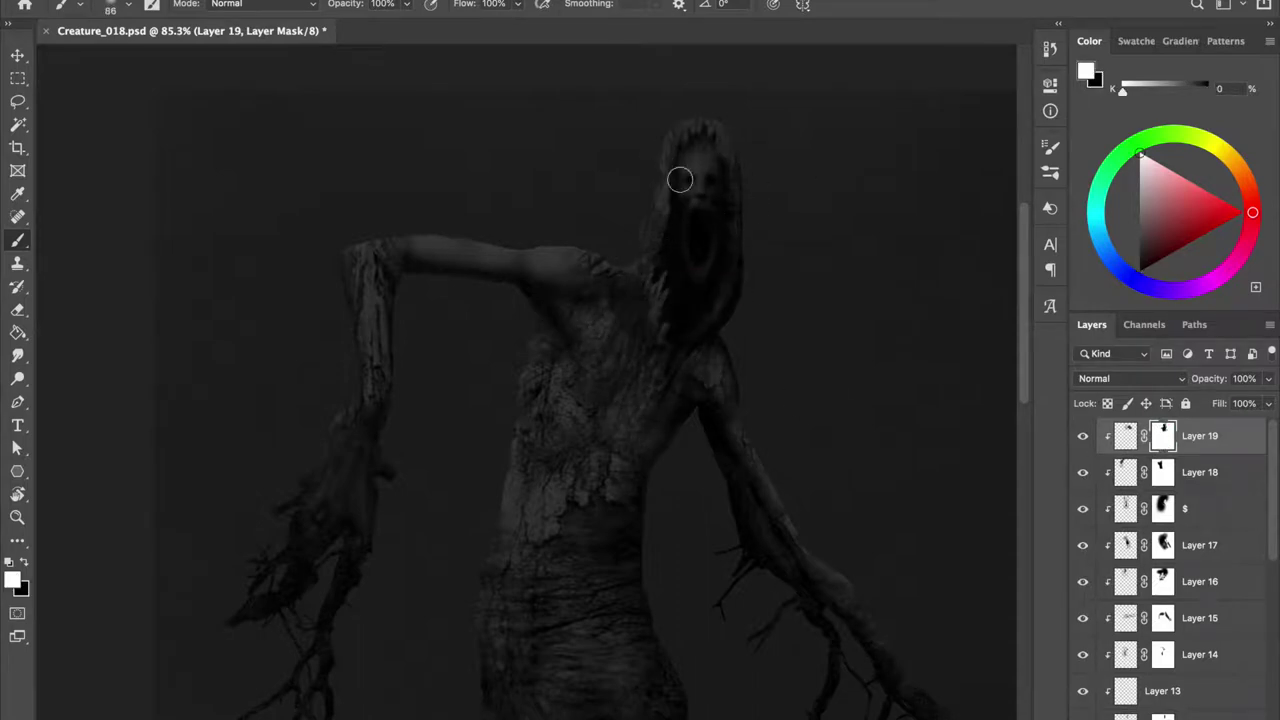
key(ctrl+plus)
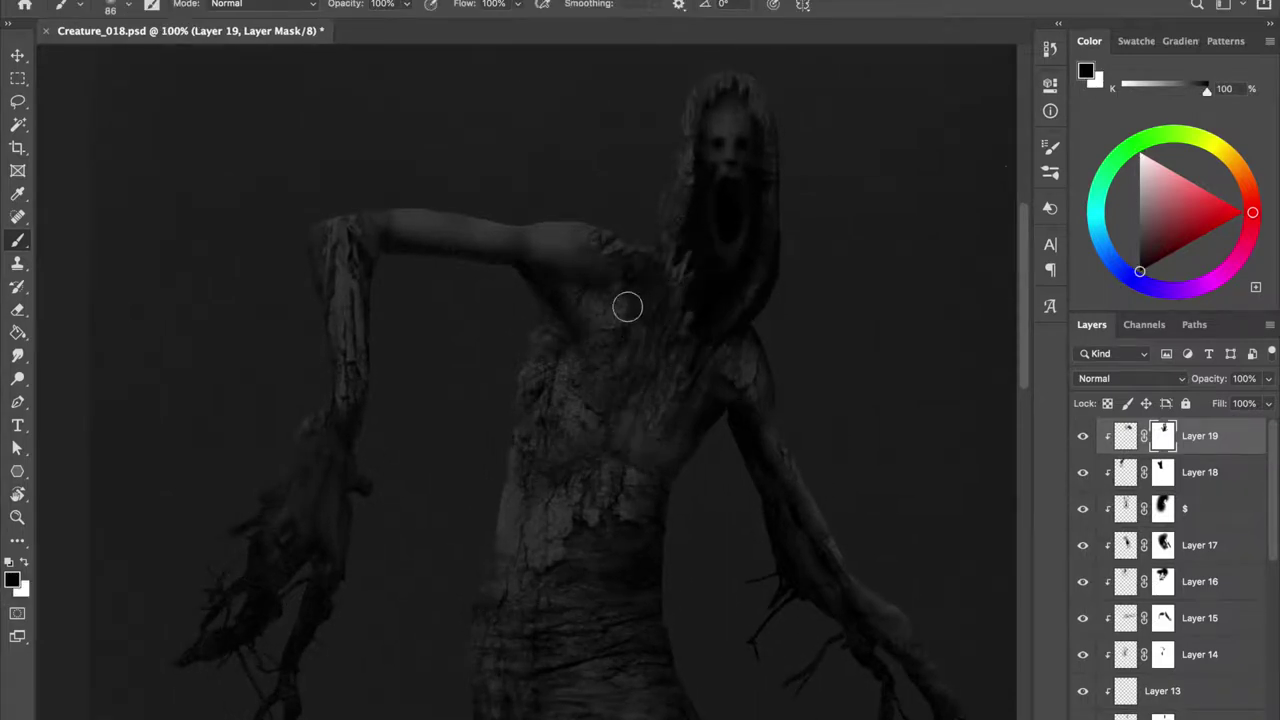
key(ctrl+minus)
key(ctrl+shift+h)
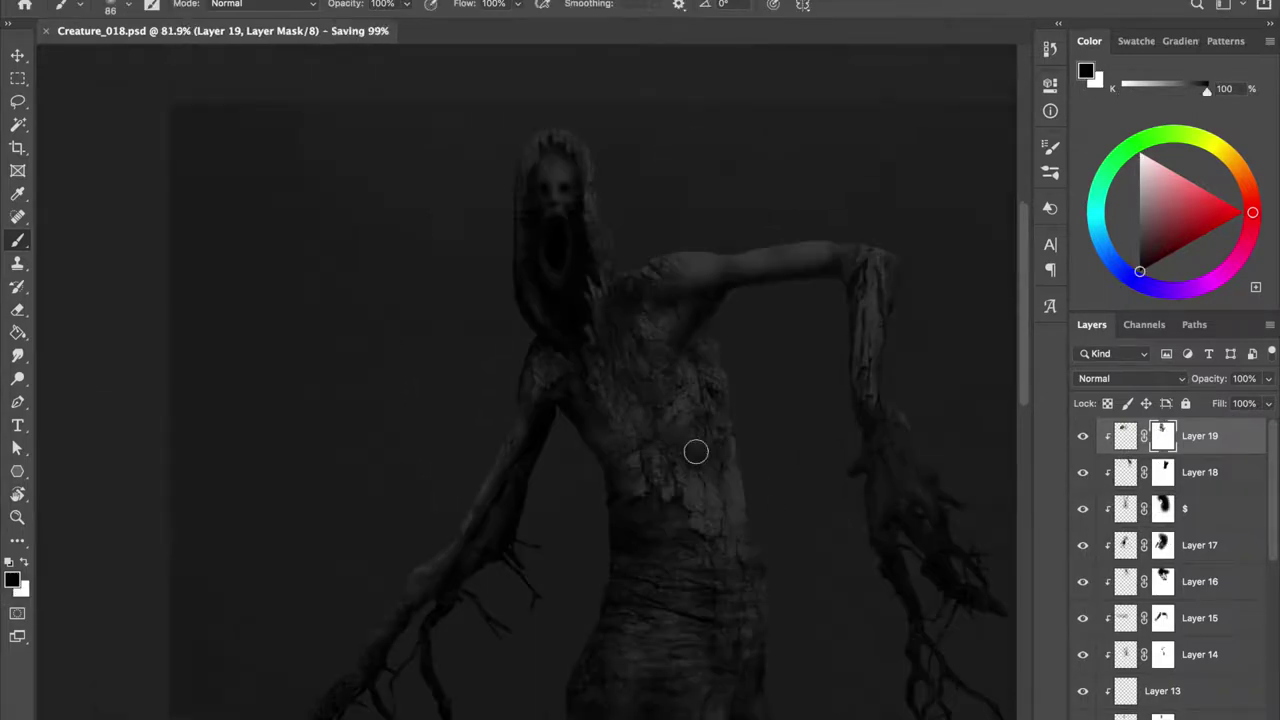
Add new Layer 20 and reset the paint colour to black.
key(ctrl+plus)
key(ctrl+shift+alt+n)
key(x)
right_click(560, 338)
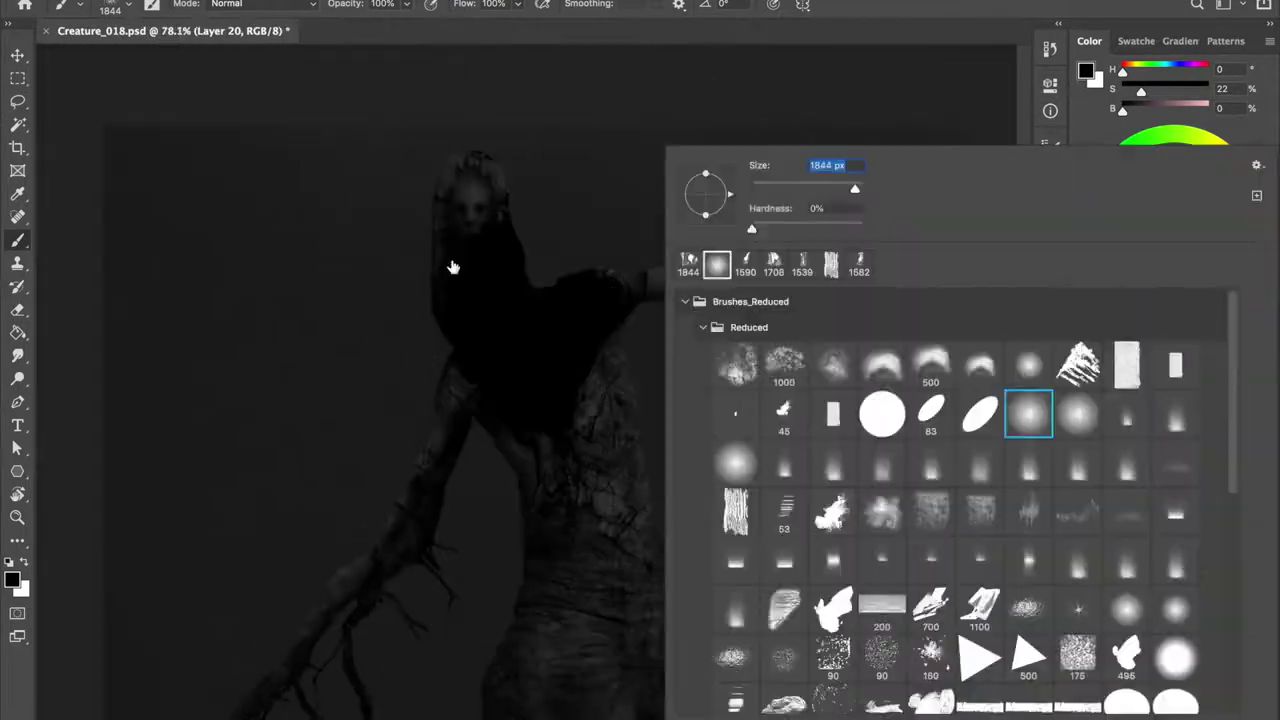
Move the dark stamp over the head and the bark texture patch across the torso.
key(Escape)
key(v)
drag(691, 449, 630, 497)
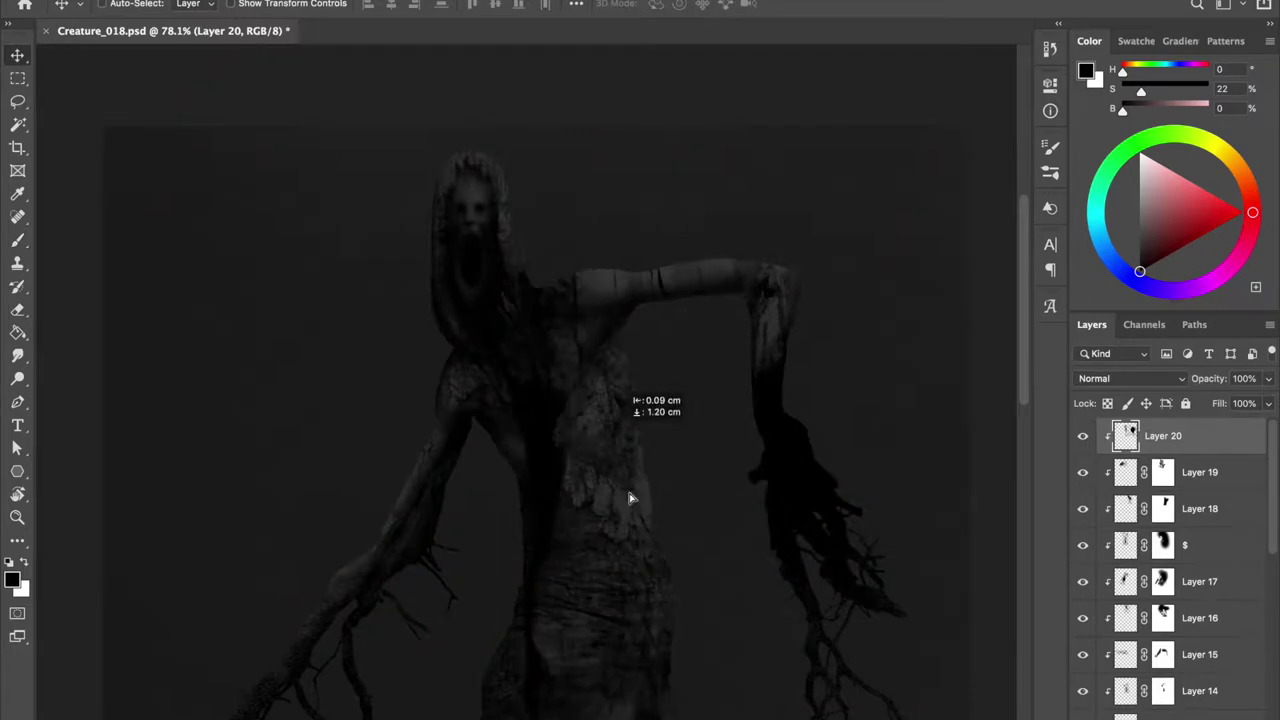
scroll(545, 235, up, 3)
mouse_move(563, 257)
mouse_down()
mouse_move(648, 314)
mouse_move(663, 243)
mouse_move(651, 274)
mouse_move(680, 309)
mouse_move(636, 309)
mouse_move(646, 314)
mouse_move(609, 334)
mouse_move(683, 477)
mouse_move(634, 357)
mouse_move(734, 314)
mouse_move(717, 420)
mouse_up()
Free Transform the bark texture onto the chest, rotated to about -39 degrees.
key(ctrl+t)
drag(953, 152, 929, 108)
key(Return)
mouse_move(700, 440)
mouse_down()
mouse_move(714, 480)
mouse_move(729, 449)
mouse_move(703, 500)
mouse_move(614, 508)
mouse_move(611, 343)
mouse_up()
key(ctrl+t)
drag(760, 130, 740, 94)
mouse_move(680, 300)
mouse_down()
mouse_move(706, 313)
mouse_move(800, 288)
mouse_move(789, 323)
mouse_up()
drag(900, 260, 880, 190)
drag(760, 340, 777, 351)
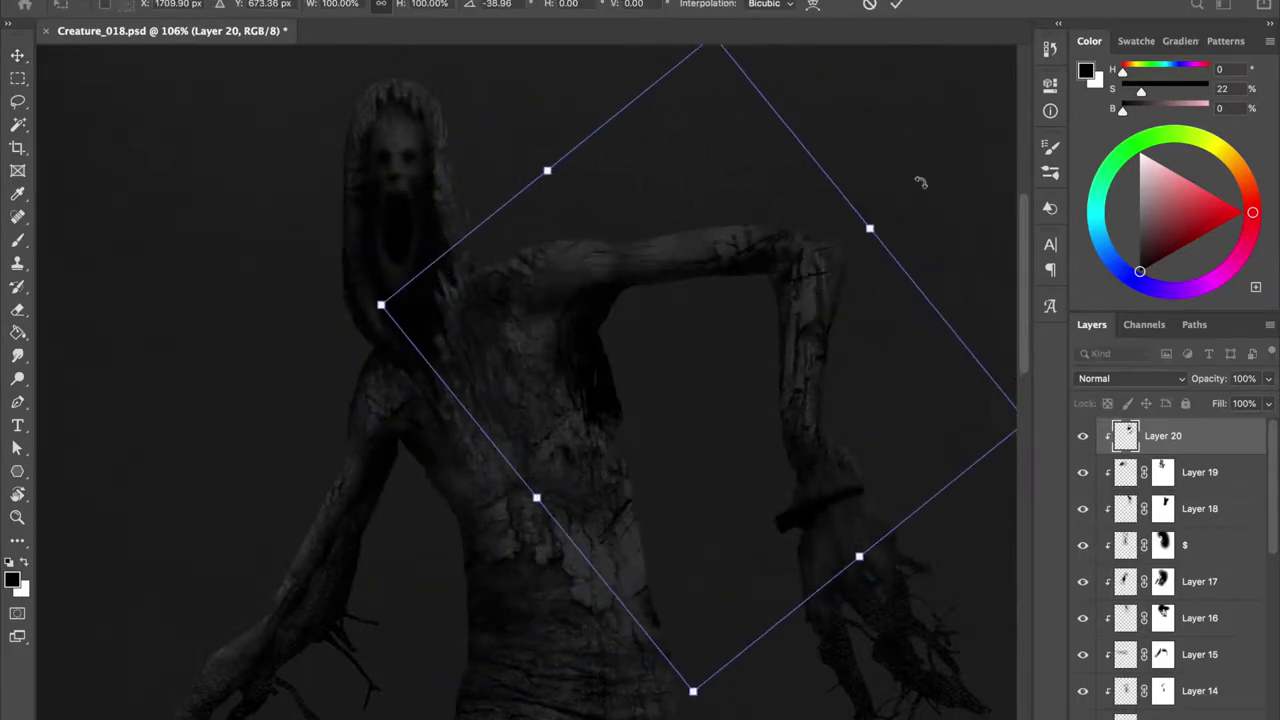
drag(920, 182, 800, 334)
key(Return)
Duplicate Layer 20 and mask it, painting out texture on the torso's right side with a 129 px brush.
key(ctrl+j)
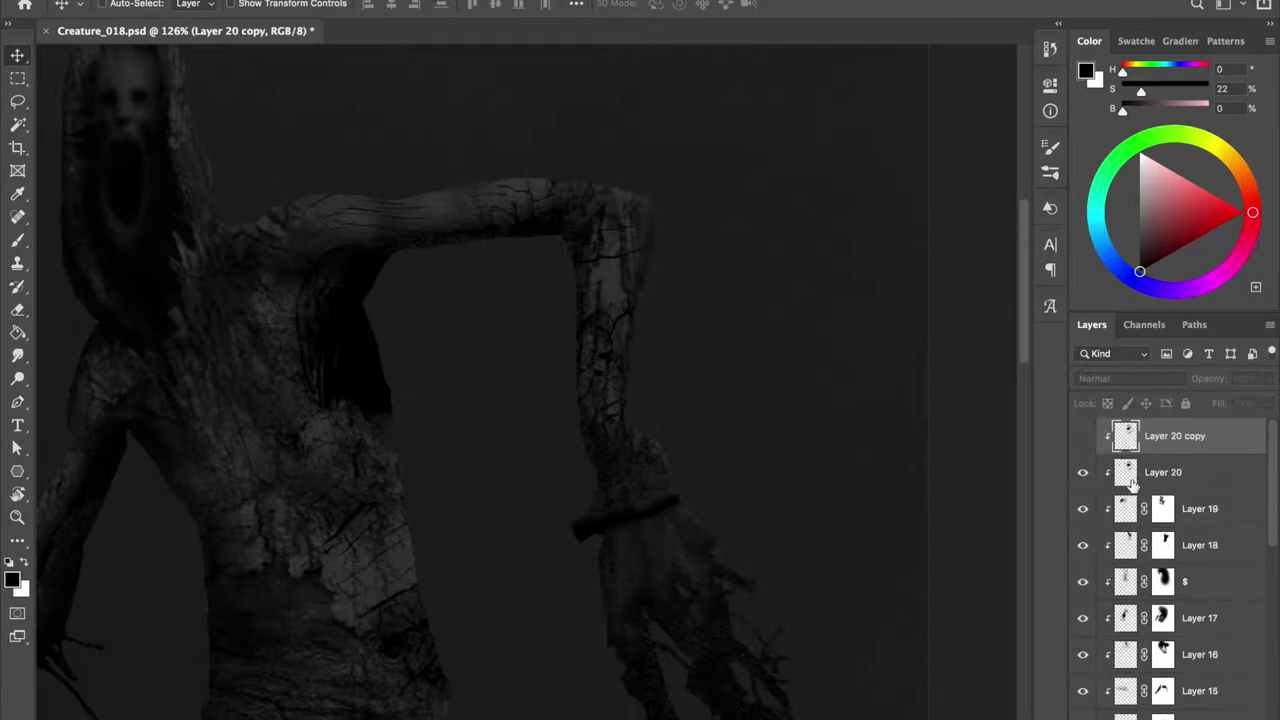
click(1130, 472)
key(b)
scroll(560, 350, down, 2)
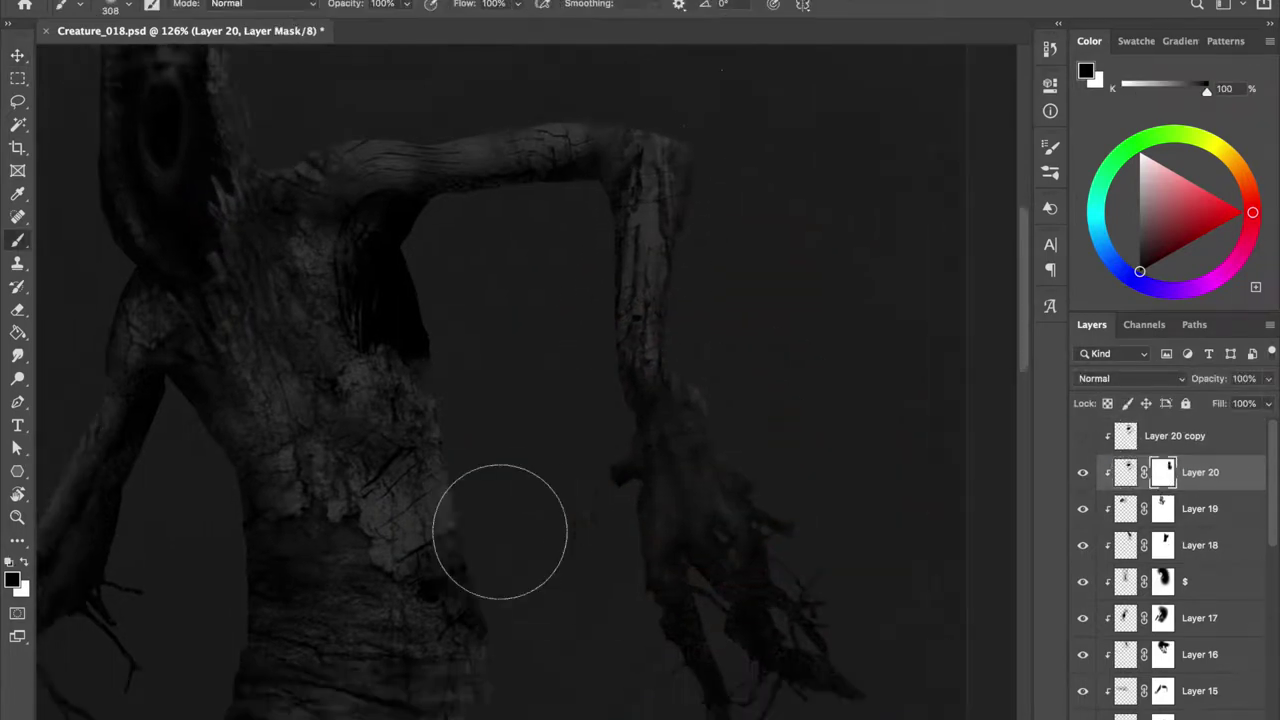
mouse_move(500, 534)
mouse_down()
mouse_move(414, 523)
mouse_move(429, 351)
mouse_up()
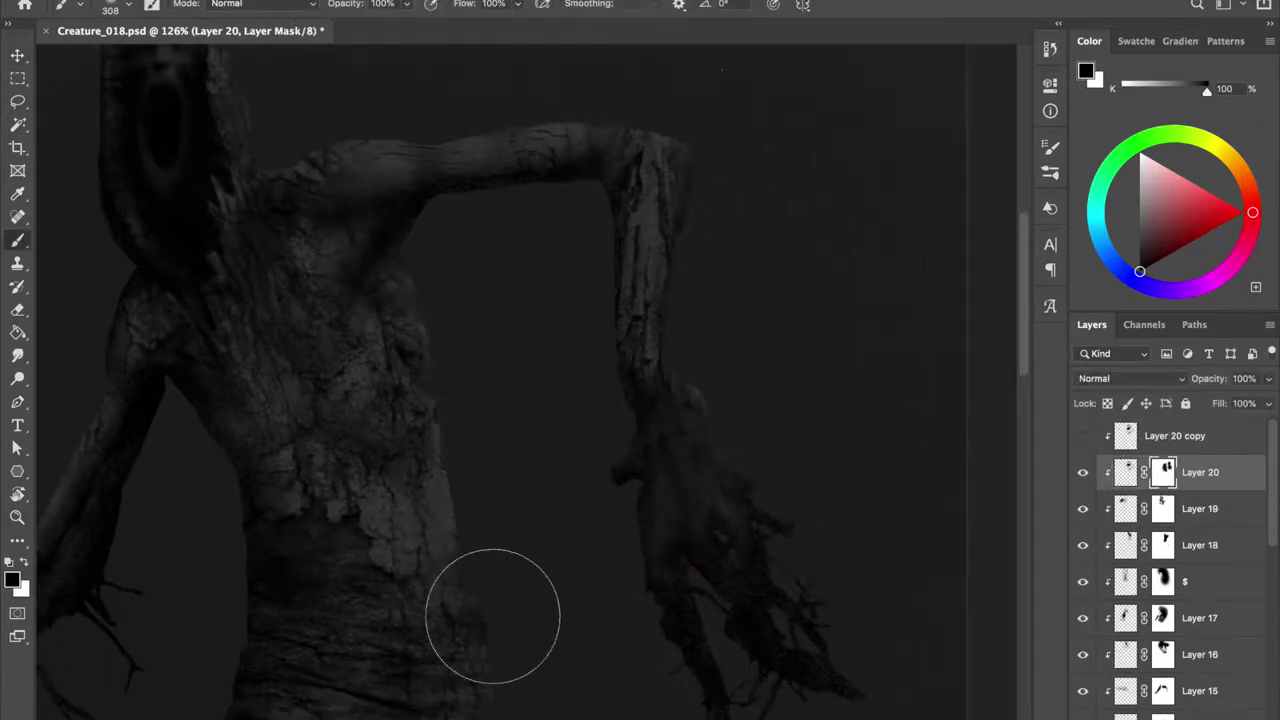
key(x)
key(x)
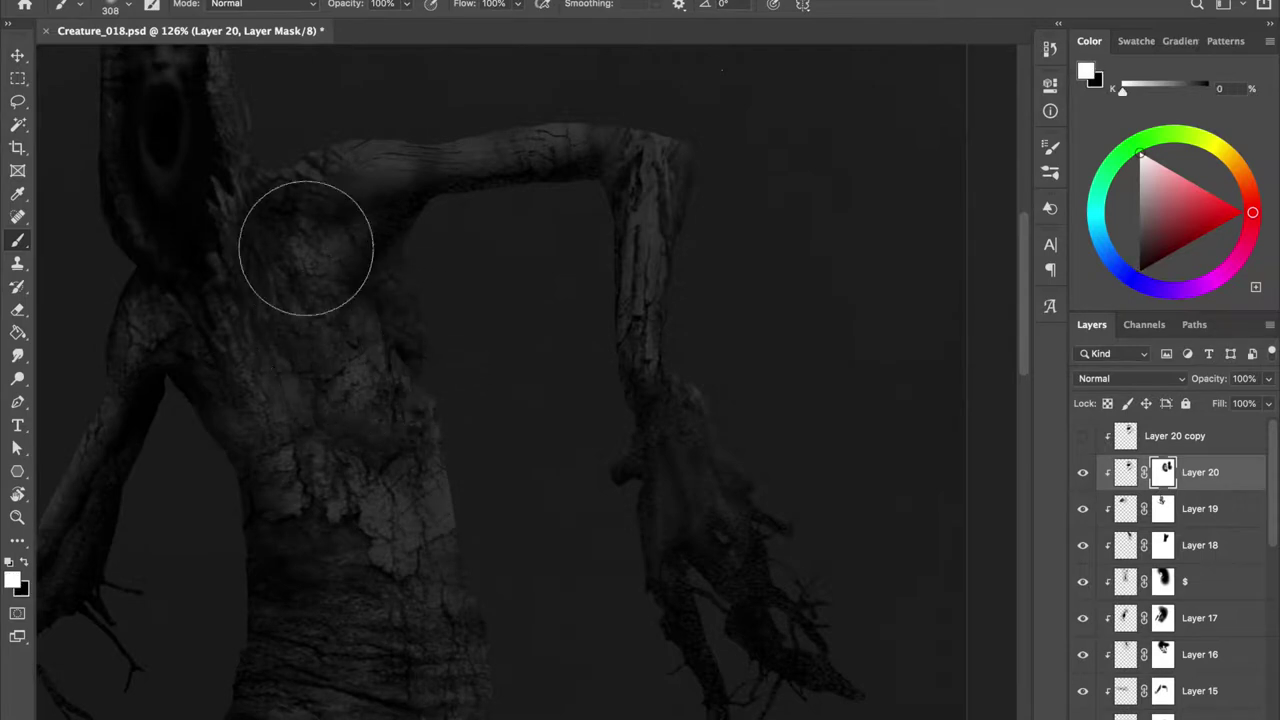
scroll(673, 414, up, 2)
key(x)
mouse_move(673, 414)
mouse_down()
mouse_move(673, 366)
mouse_move(678, 375)
mouse_up()
key(x)
Compare Layer 20 against its copy, test moving the copy, then delete the Layer 20 copy.
click(1083, 477)
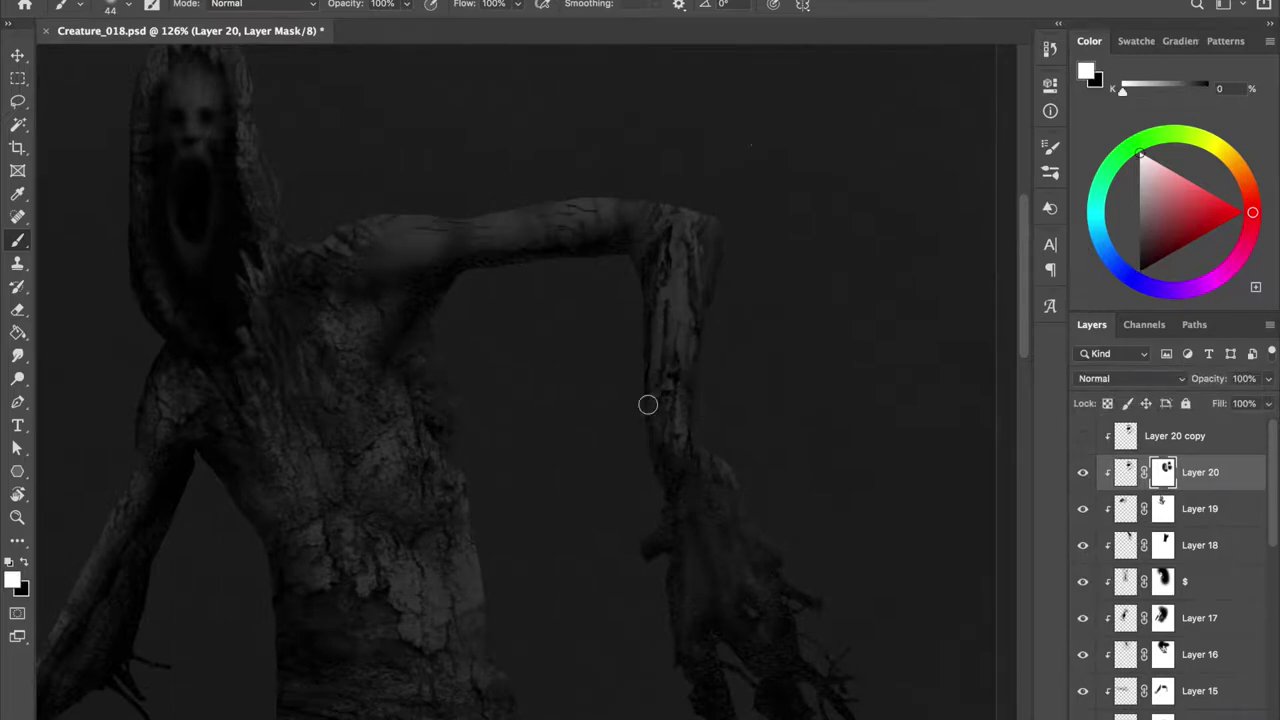
click(1083, 474)
click(1083, 474)
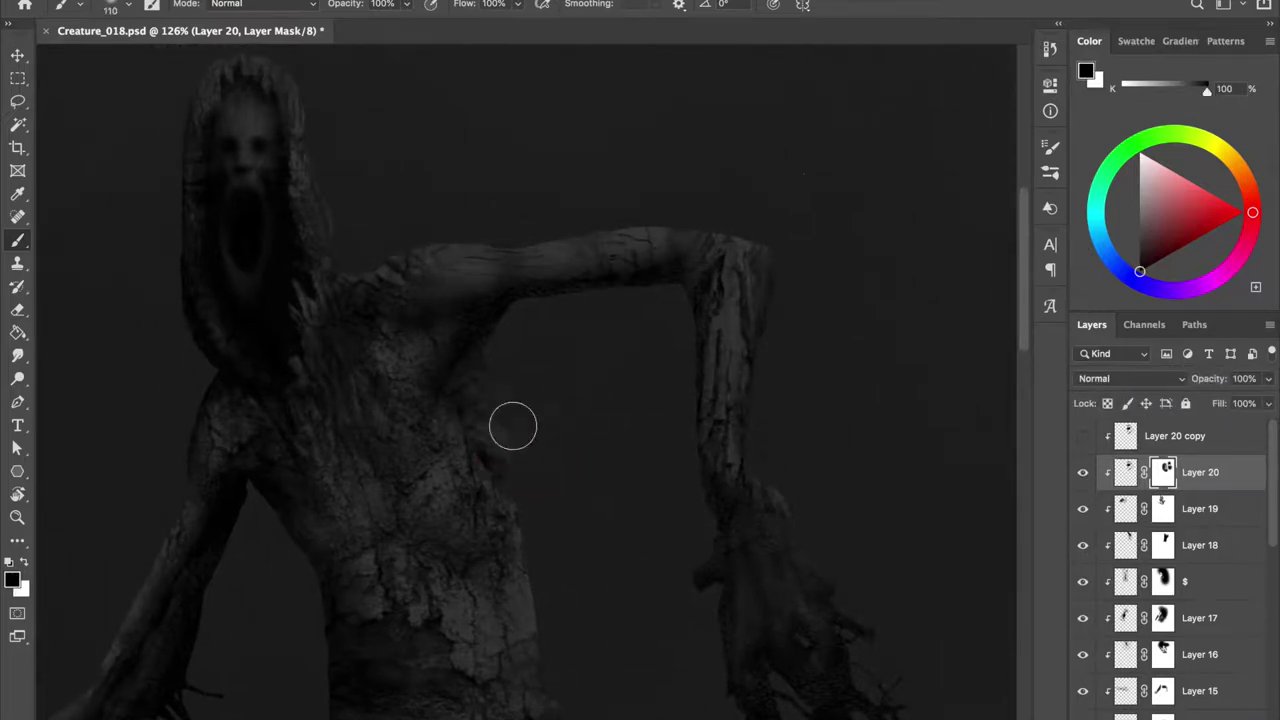
click(1082, 437)
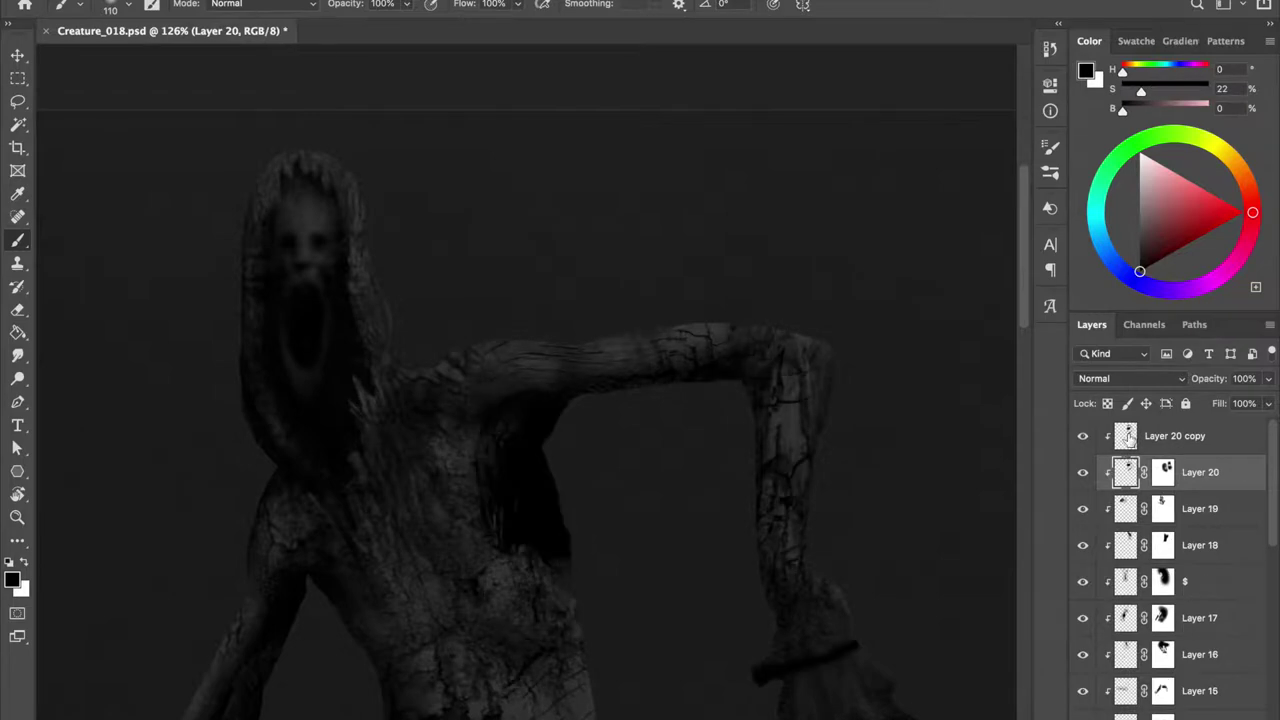
click(1175, 436)
key(v)
mouse_move(560, 430)
mouse_down()
mouse_move(588, 476)
mouse_move(609, 477)
mouse_move(586, 377)
mouse_move(566, 463)
mouse_move(612, 405)
mouse_move(569, 277)
mouse_move(569, 431)
mouse_move(634, 414)
mouse_move(615, 479)
mouse_move(686, 457)
mouse_move(617, 480)
mouse_move(694, 306)
mouse_move(638, 517)
mouse_move(480, 574)
mouse_move(654, 523)
mouse_move(674, 343)
mouse_move(511, 551)
mouse_move(666, 523)
mouse_move(580, 609)
mouse_move(646, 303)
mouse_move(590, 483)
mouse_move(614, 534)
mouse_move(532, 445)
mouse_move(531, 426)
mouse_move(652, 352)
mouse_up()
key(Delete)
key(e)
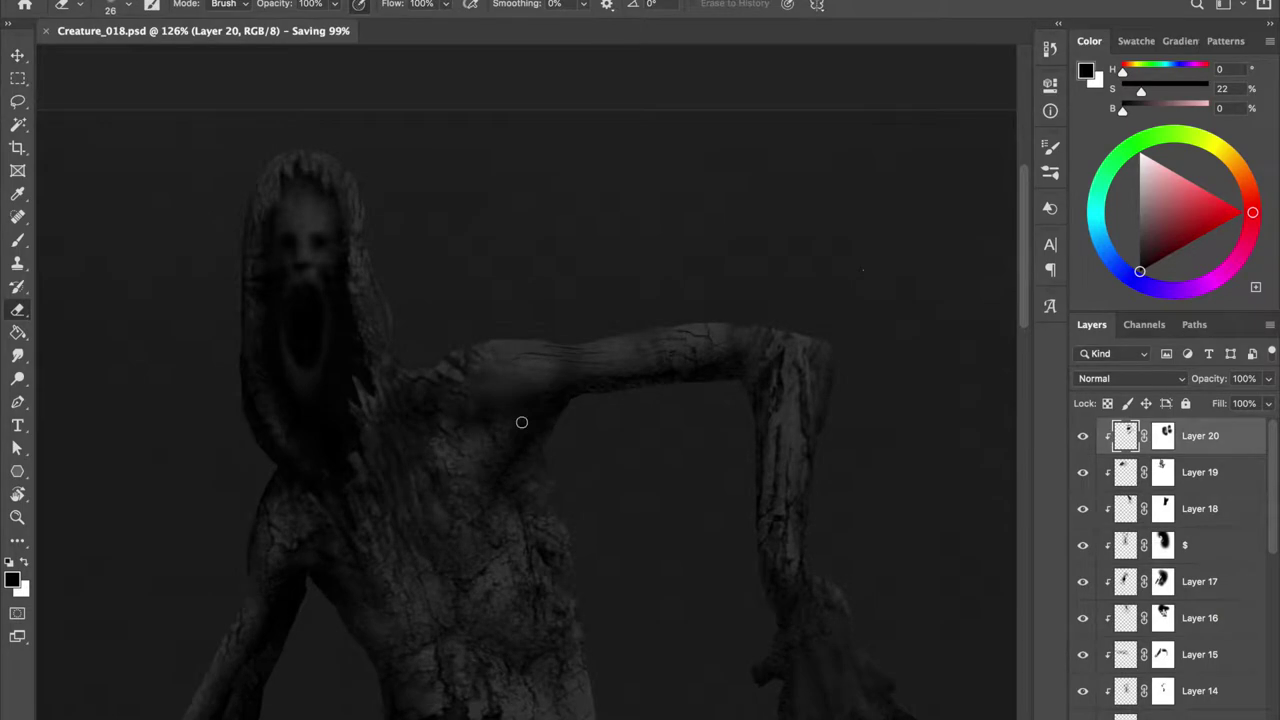
Create a new empty Layer 21 for the next bark stamp.
key(ctrl+shift+n)
key(Return)
key(b)
right_click(940, 437)
Stamp the 1606 bark brush on Layer 21, rotated about -82 degrees over the shoulder.
scroll(850, 500, down, 5)
click(967, 493)
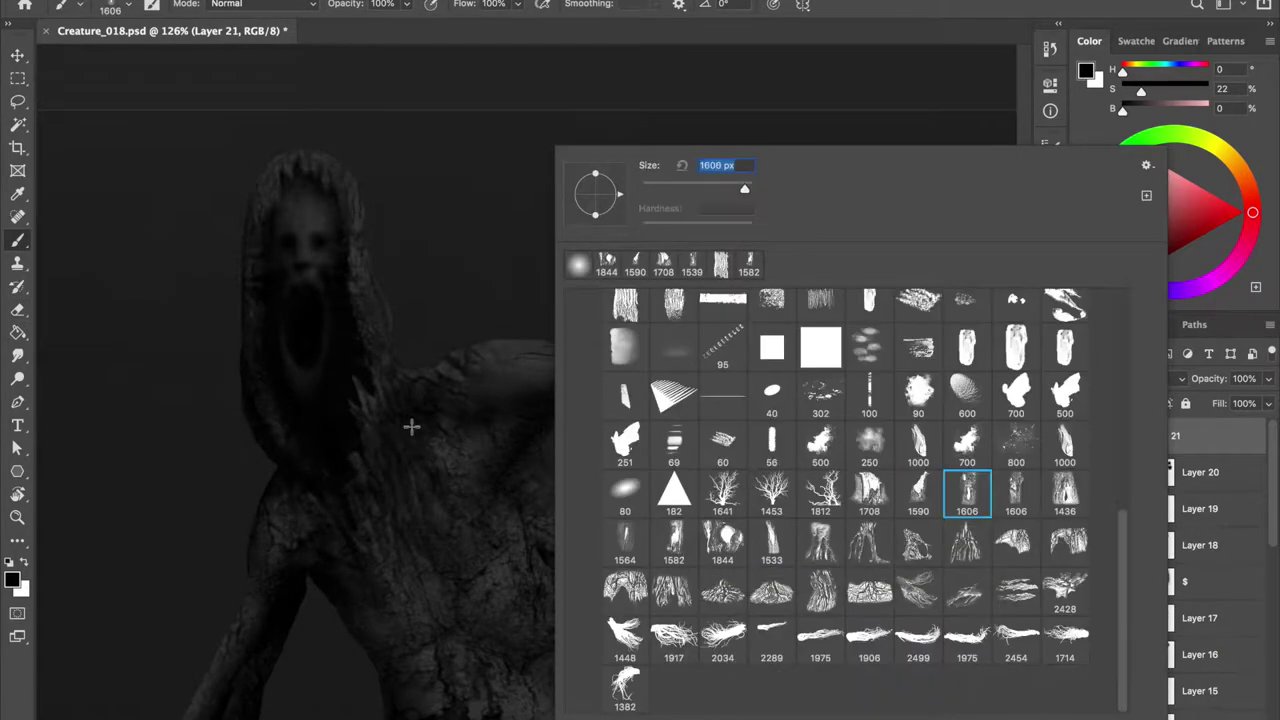
key(ctrl+t)
drag(571, 286, 457, 237)
drag(620, 420, 697, 433)
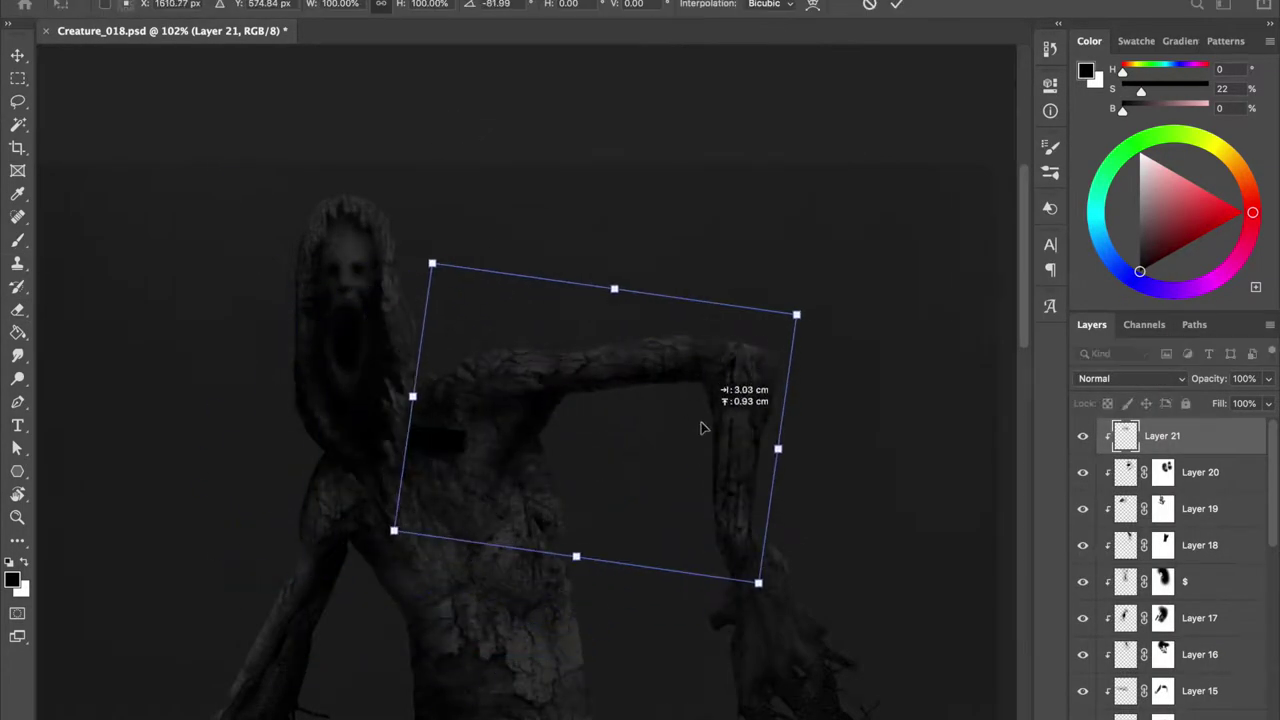
drag(580, 437, 563, 455)
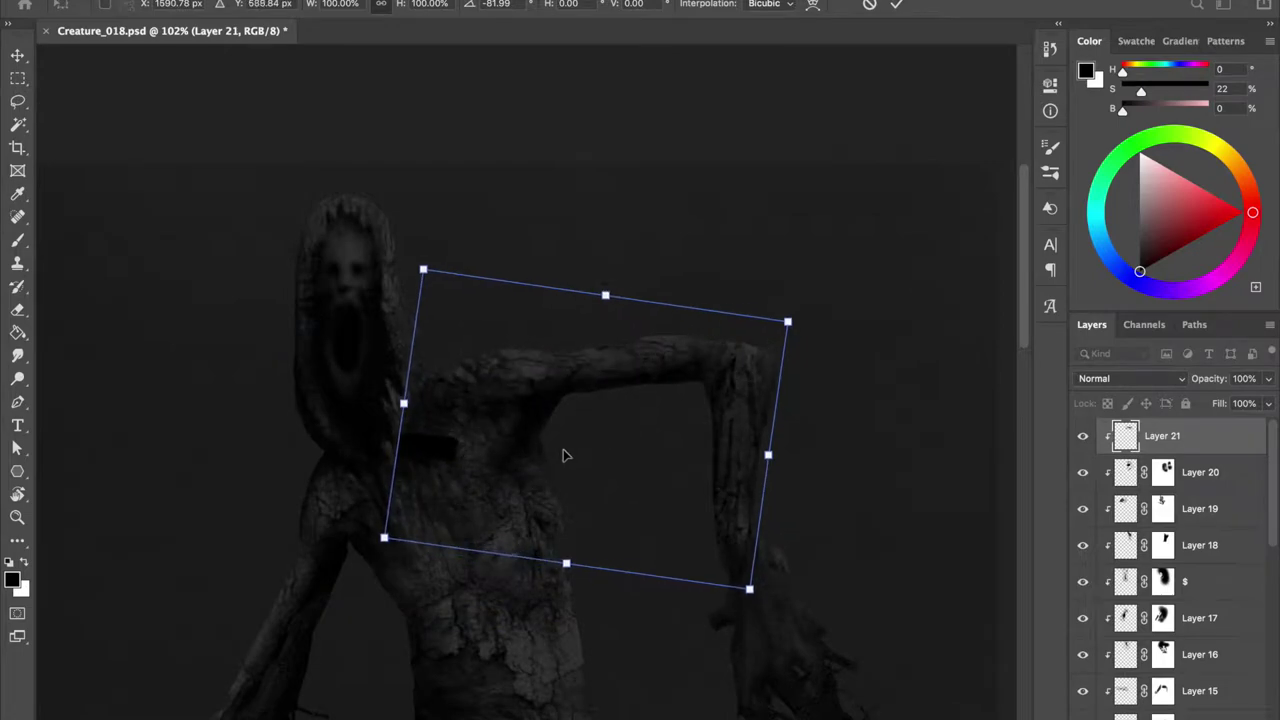
key(Return)
Set up a black brush of about 56 px for masking the stamp's edges.
right_click(680, 160)
key(Escape)
mouse_move(773, 478)
mouse_down()
mouse_move(749, 485)
mouse_move(769, 402)
mouse_up()
key(x)
scroll(614, 435, up, 2)
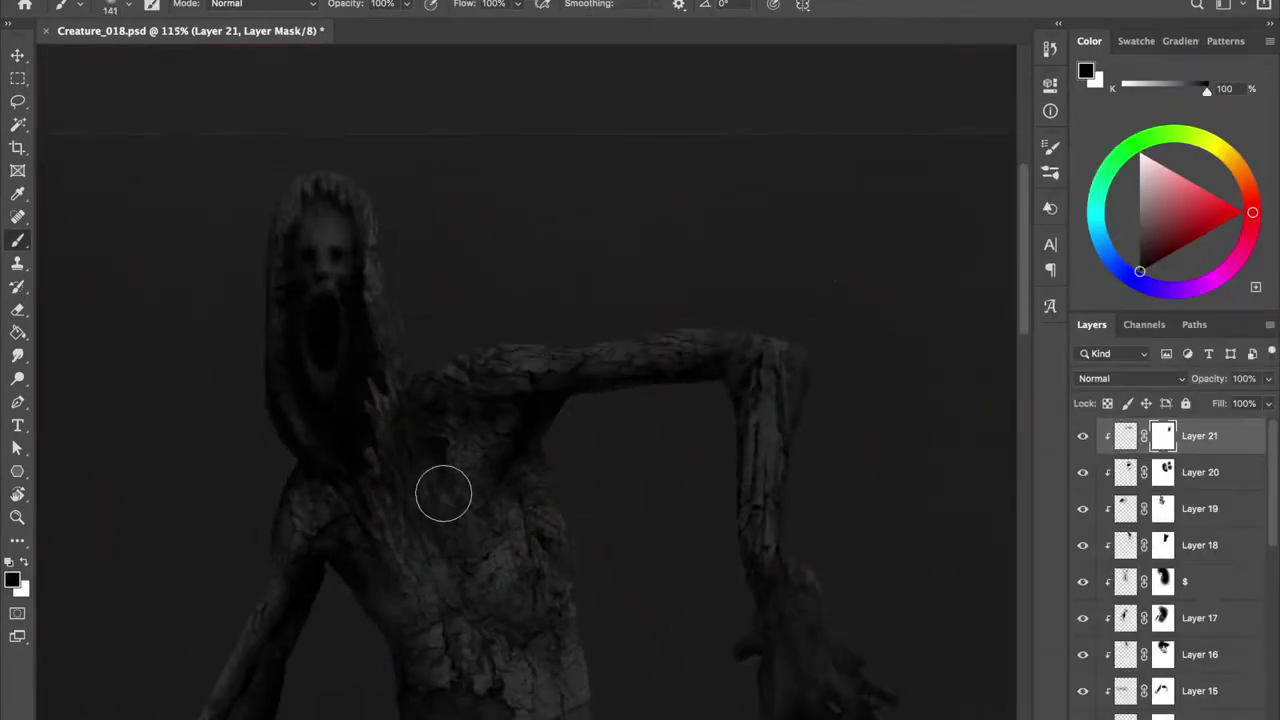
scroll(500, 520, up, 3)
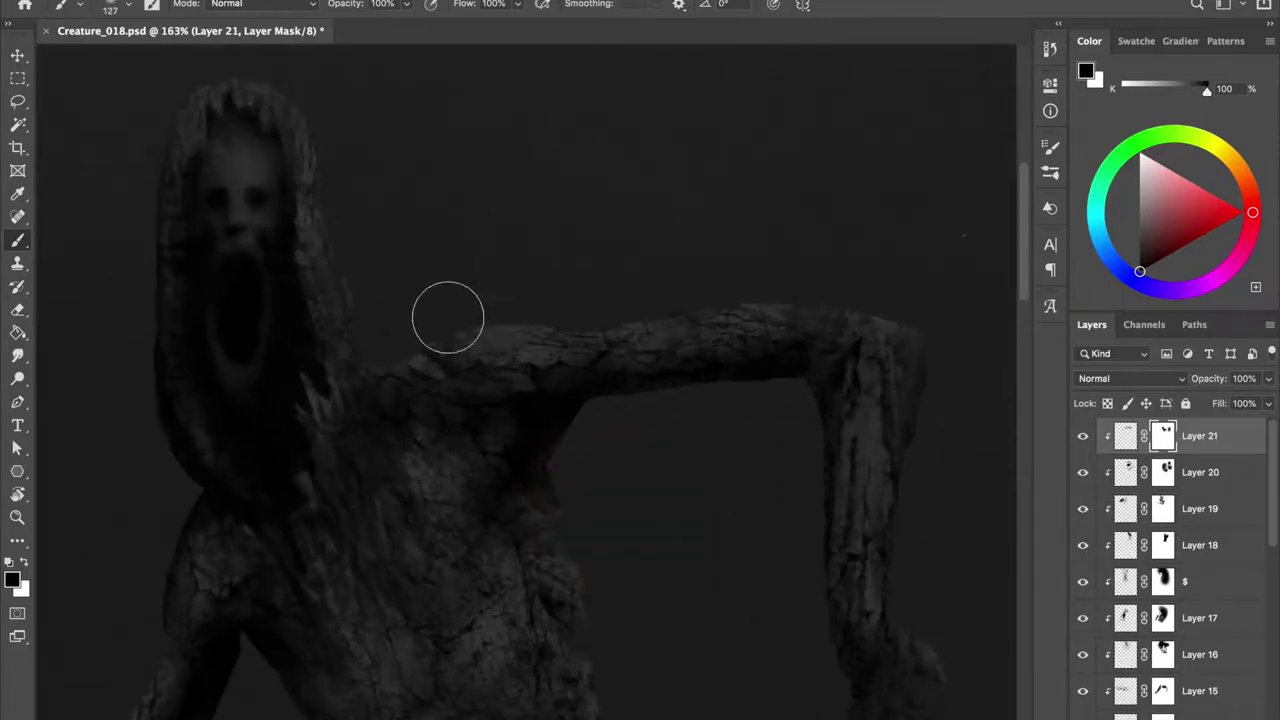
drag(496, 335, 494, 306)
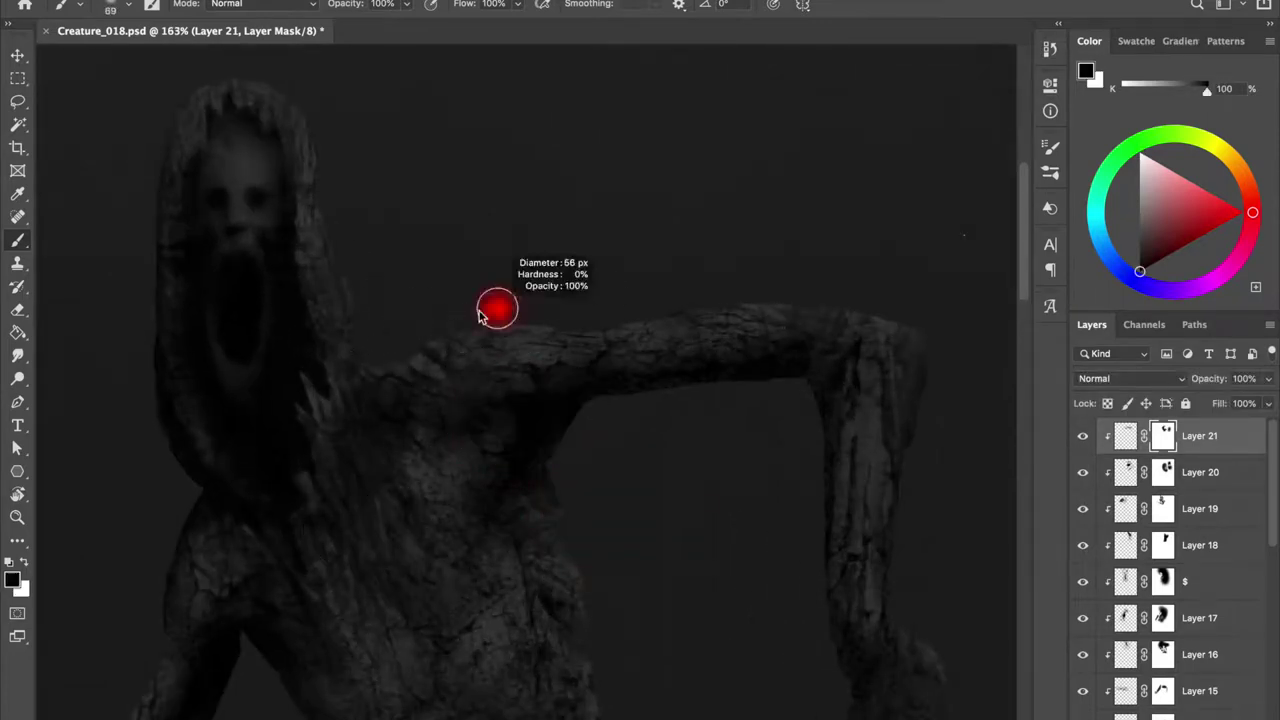
Try Gaussian Blur on Layers 21 and 20 without applying it, then save the document.
click(1124, 437)
click(749, 246)
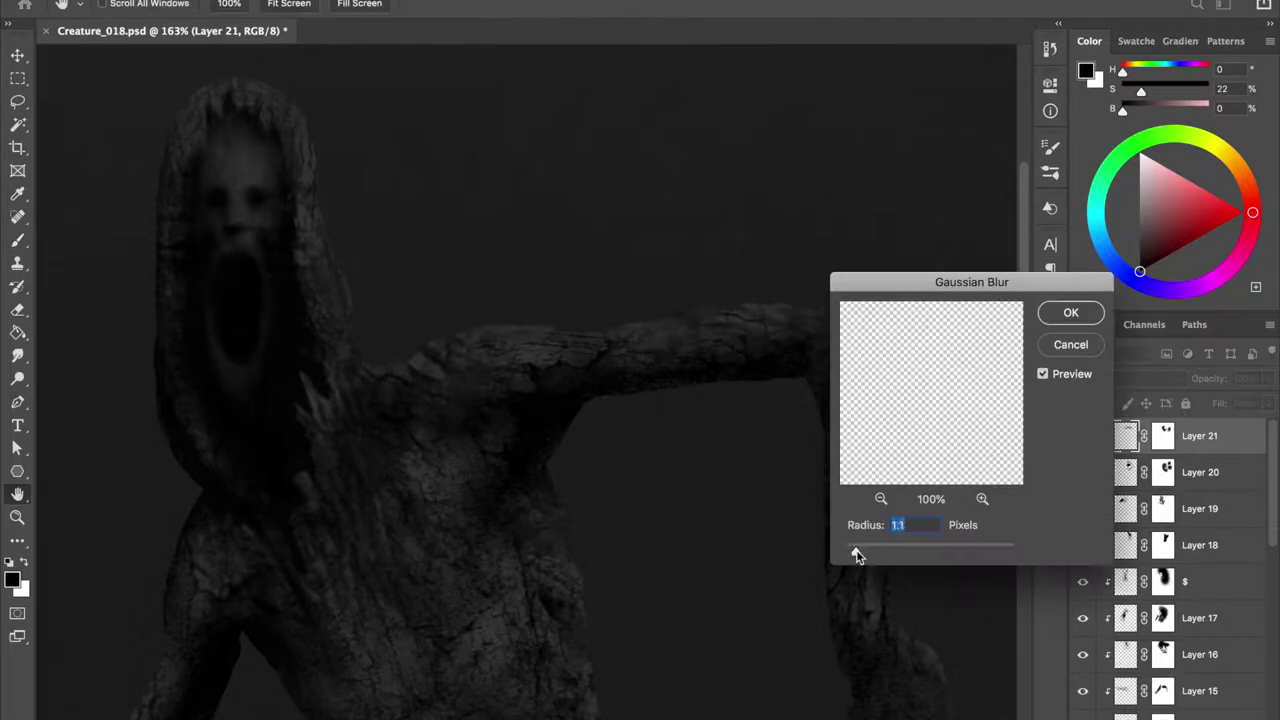
key(Escape)
click(1125, 472)
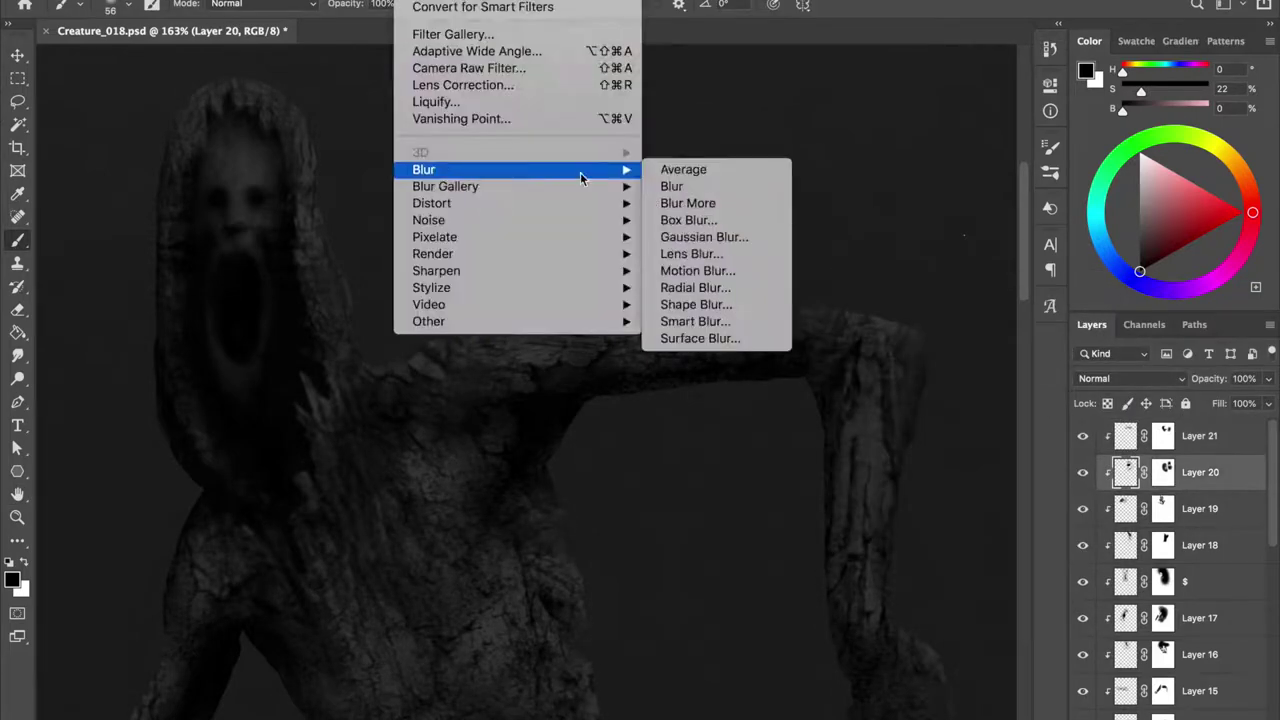
click(690, 260)
key(Escape)
key(ctrl+s)
key(ctrl+backslash)
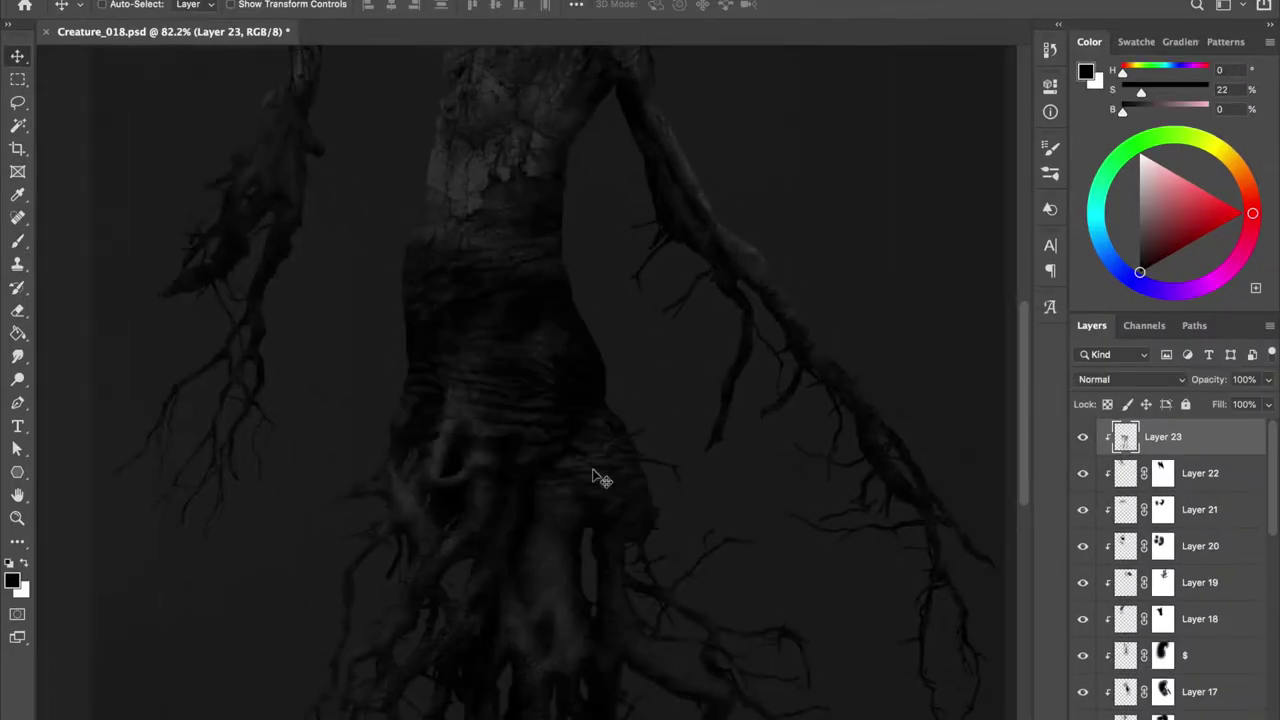
Zoom the trunk to 100% and toggle Layer 23 to compare the root texture.
key(b)
right_click(672, 160)
key(Escape)
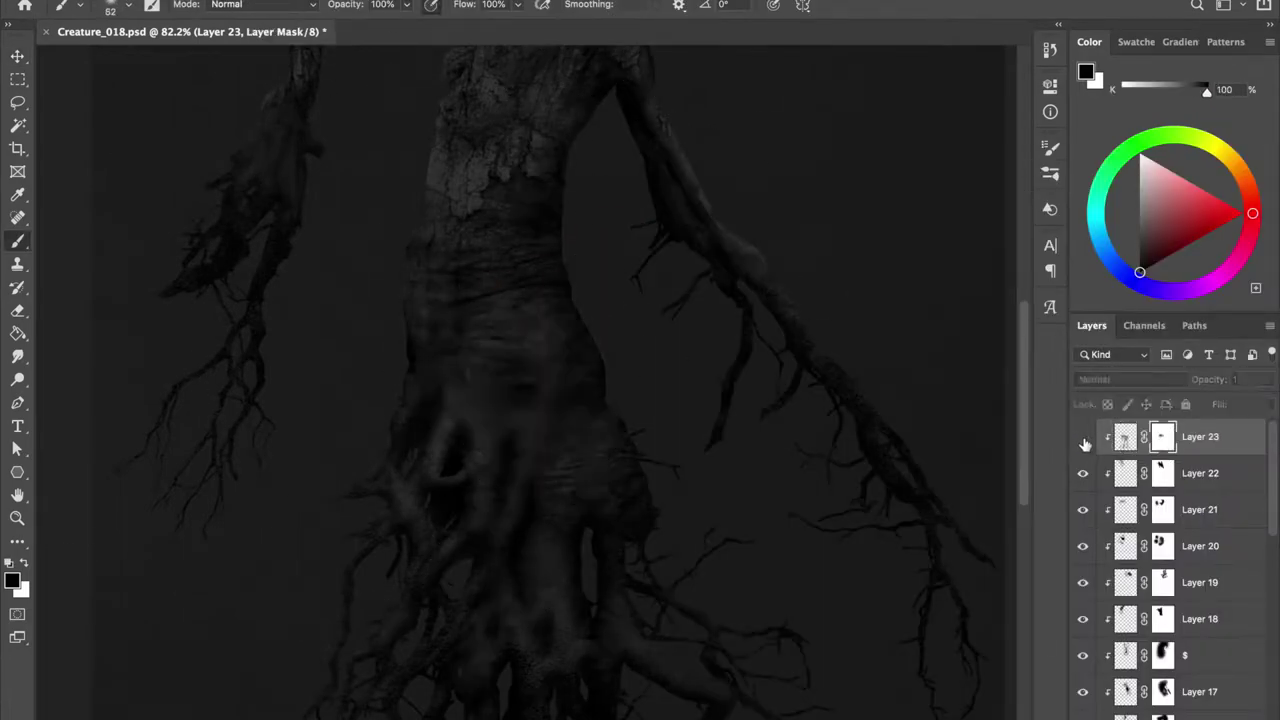
scroll(585, 290, left, 2)
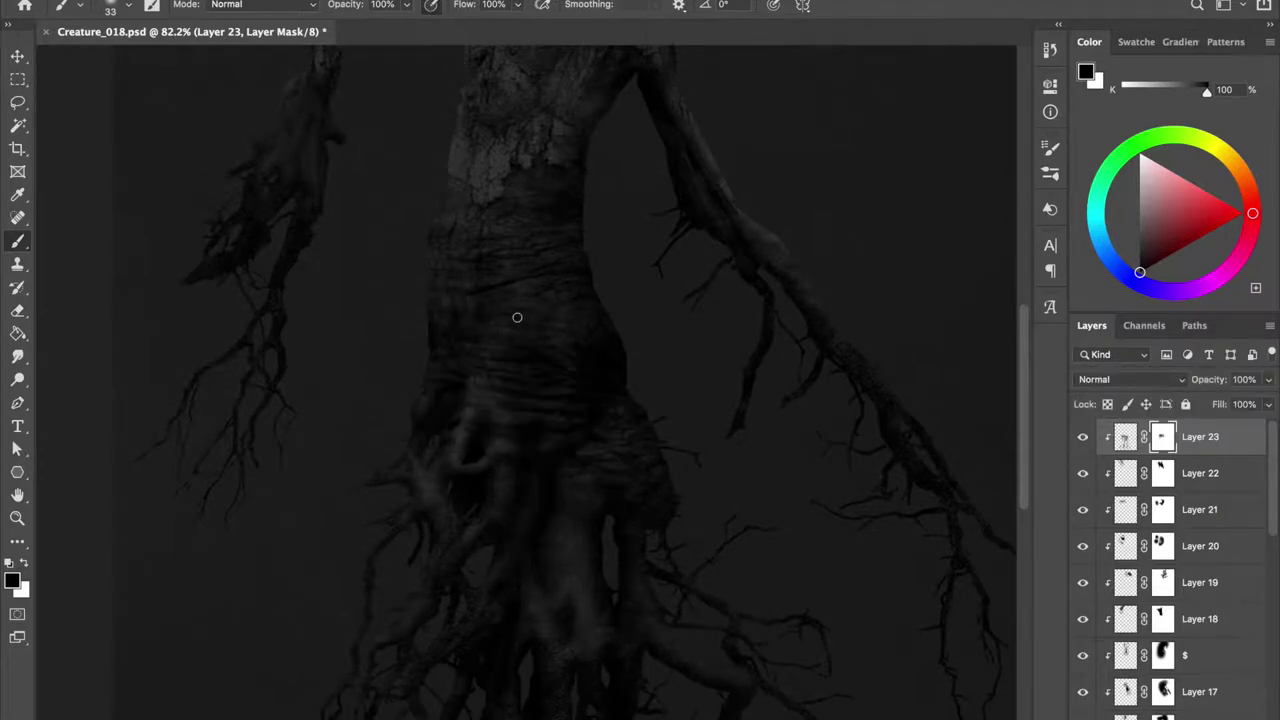
key(super+plus)
click(1083, 437)
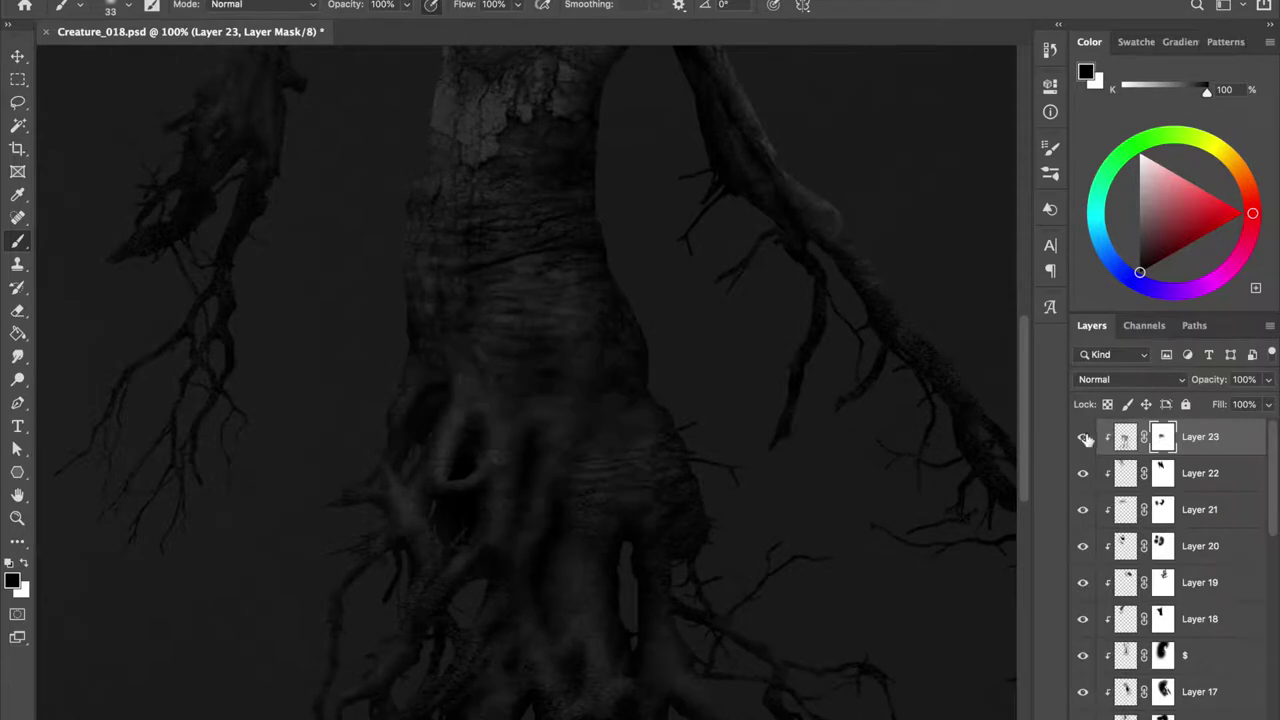
click(1084, 439)
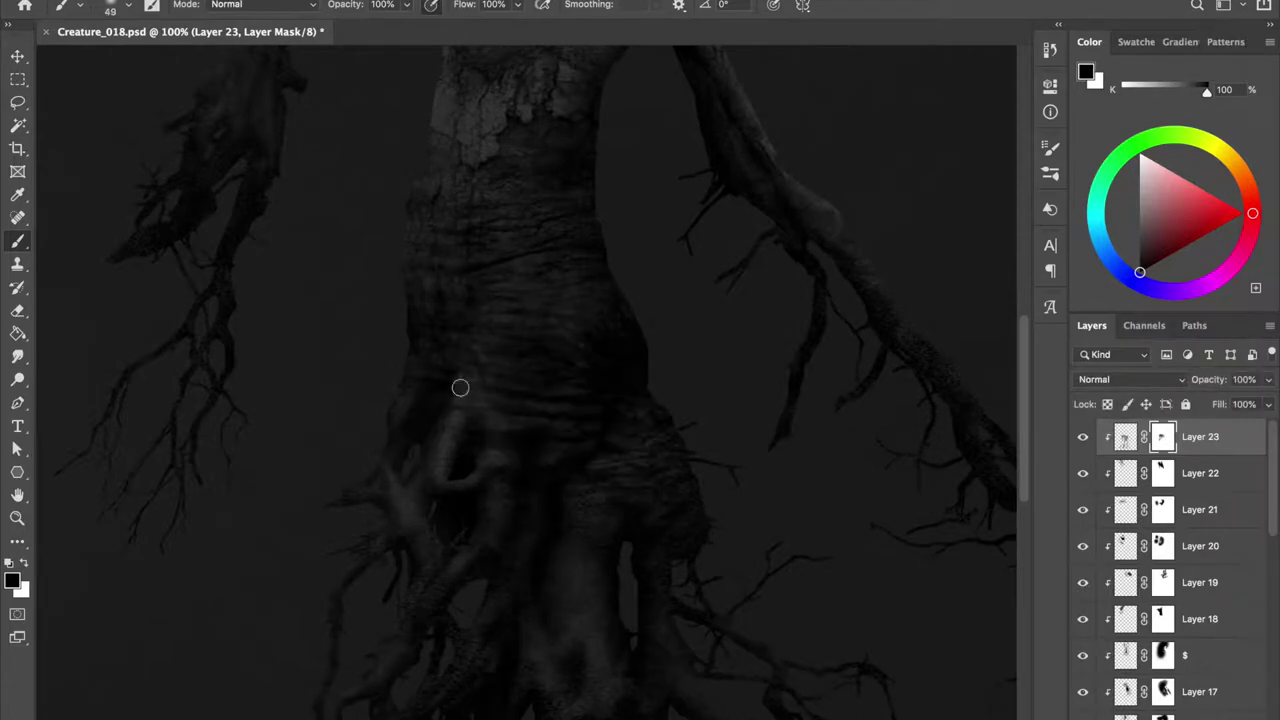
scroll(592, 297, down, 5)
Lasso the area around the lower roots, then deselect and return to Layer 23.
key(l)
mouse_move(812, 269)
mouse_down()
mouse_move(633, 279)
mouse_move(602, 657)
mouse_up()
click(1125, 473)
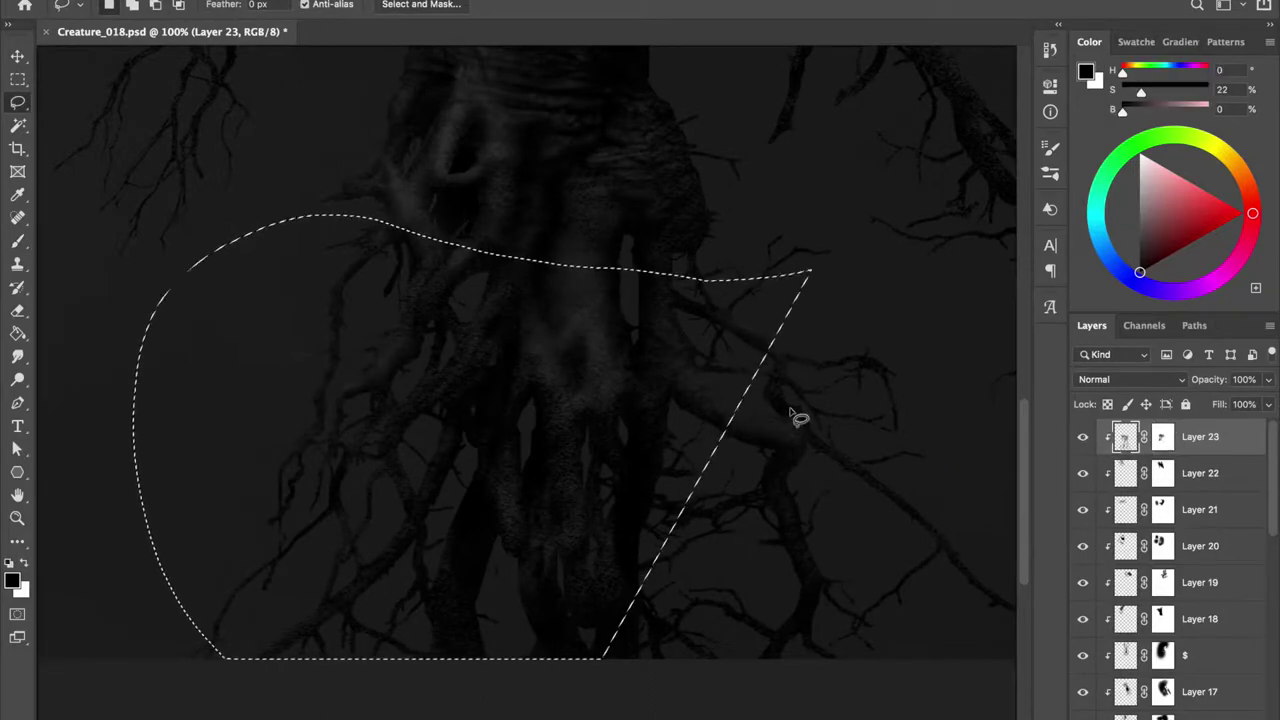
key(alt+bracketright)
key(ctrl+d)
scroll(754, 411, up, 3)
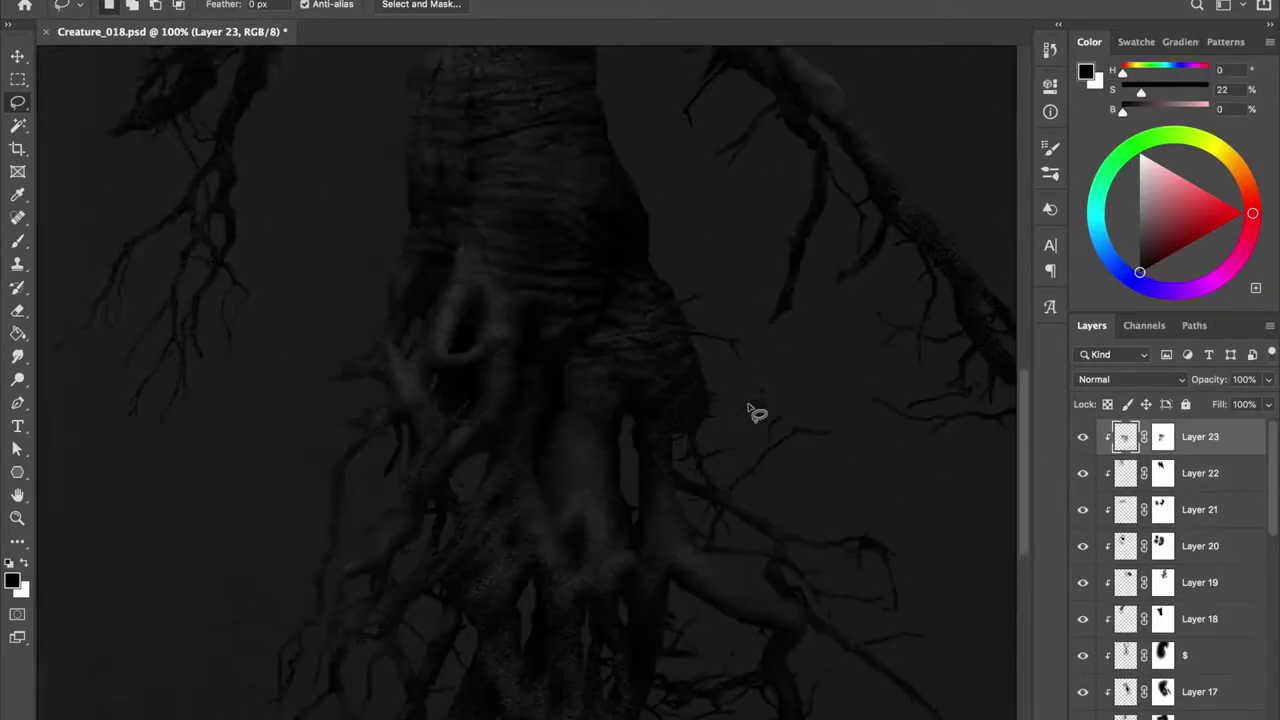
Lower Layer 23's opacity to 78%, compare it, save, and start a new layer.
click(1082, 439)
click(1083, 440)
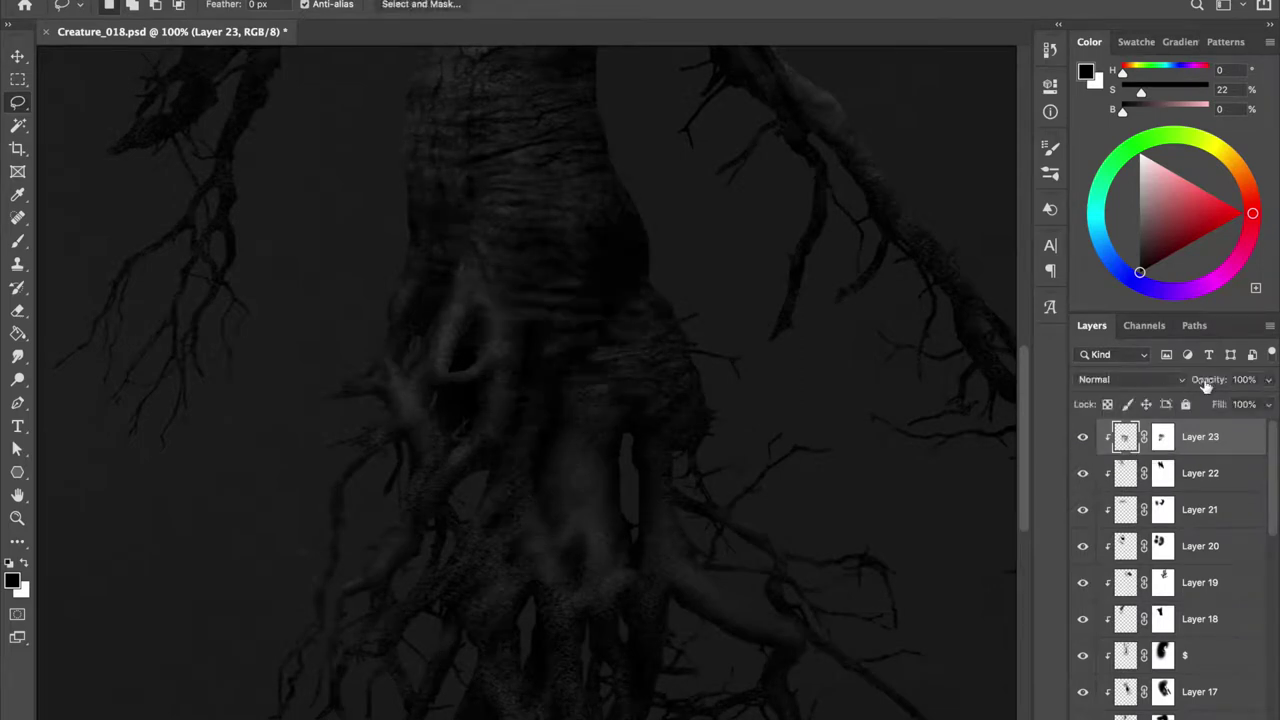
drag(1212, 379, 1184, 382)
click(1083, 441)
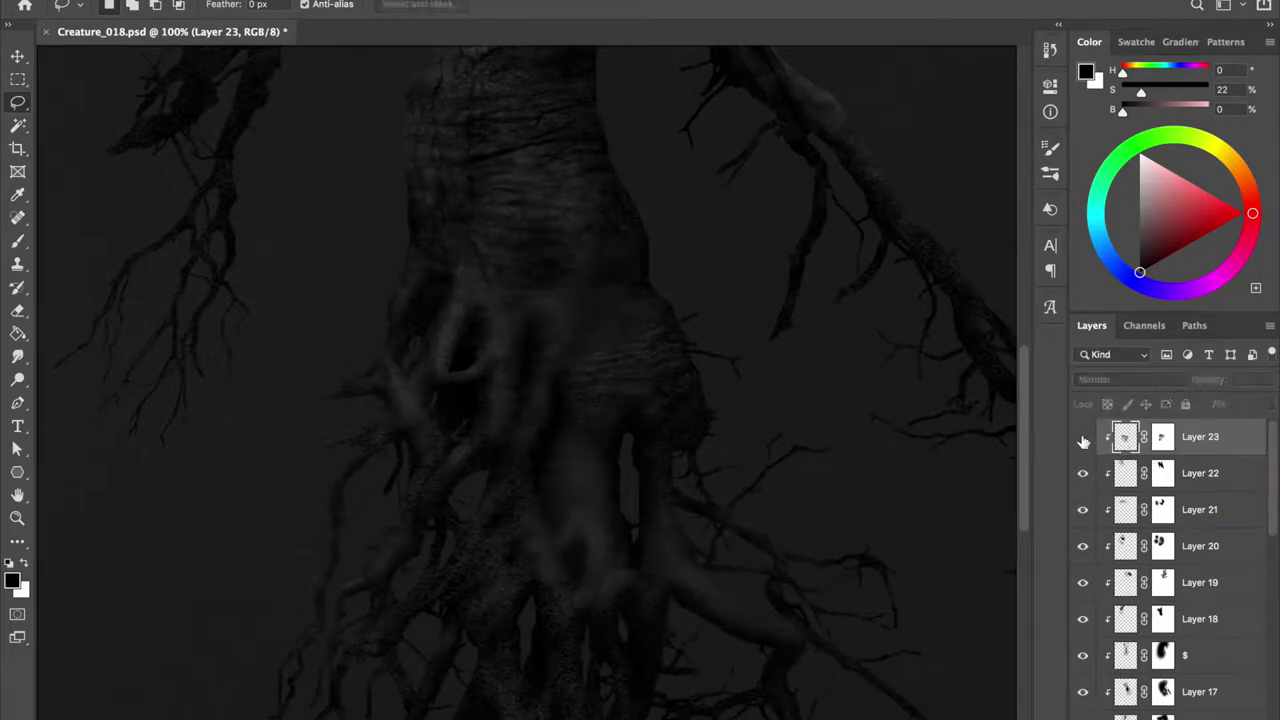
click(1082, 441)
key(ctrl+s)
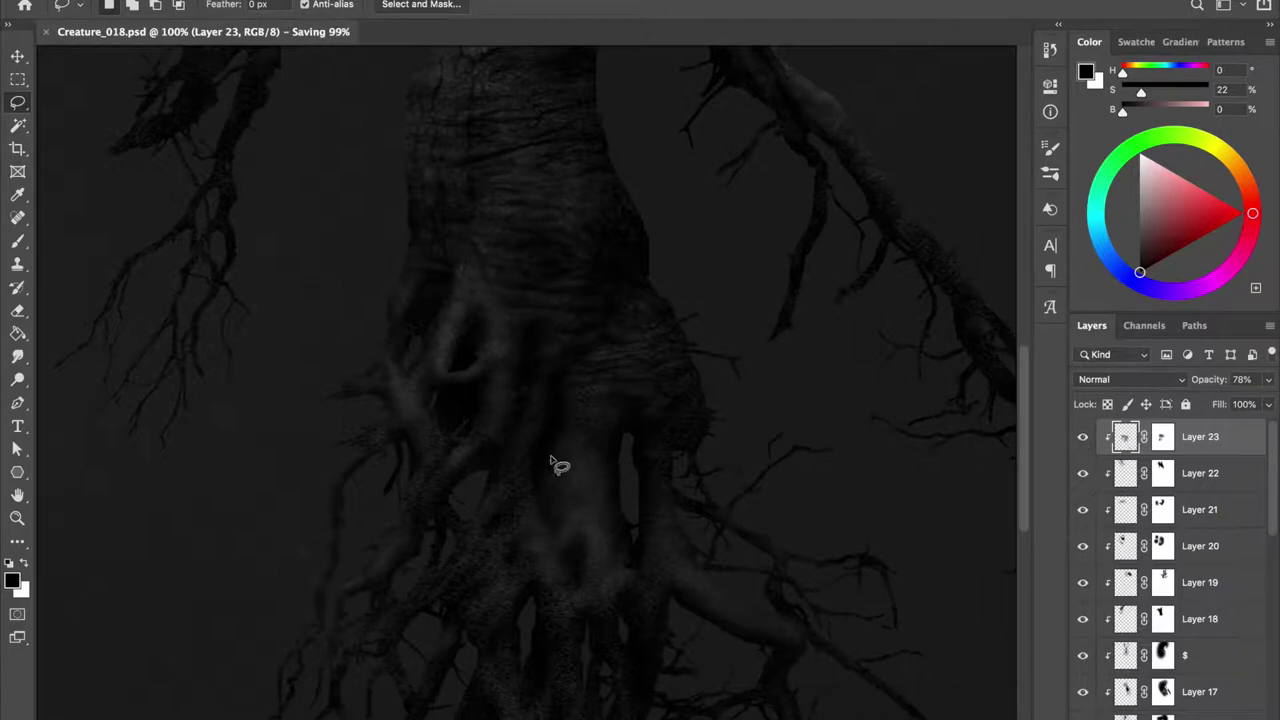
key(b)
key(ctrl+shift+n)
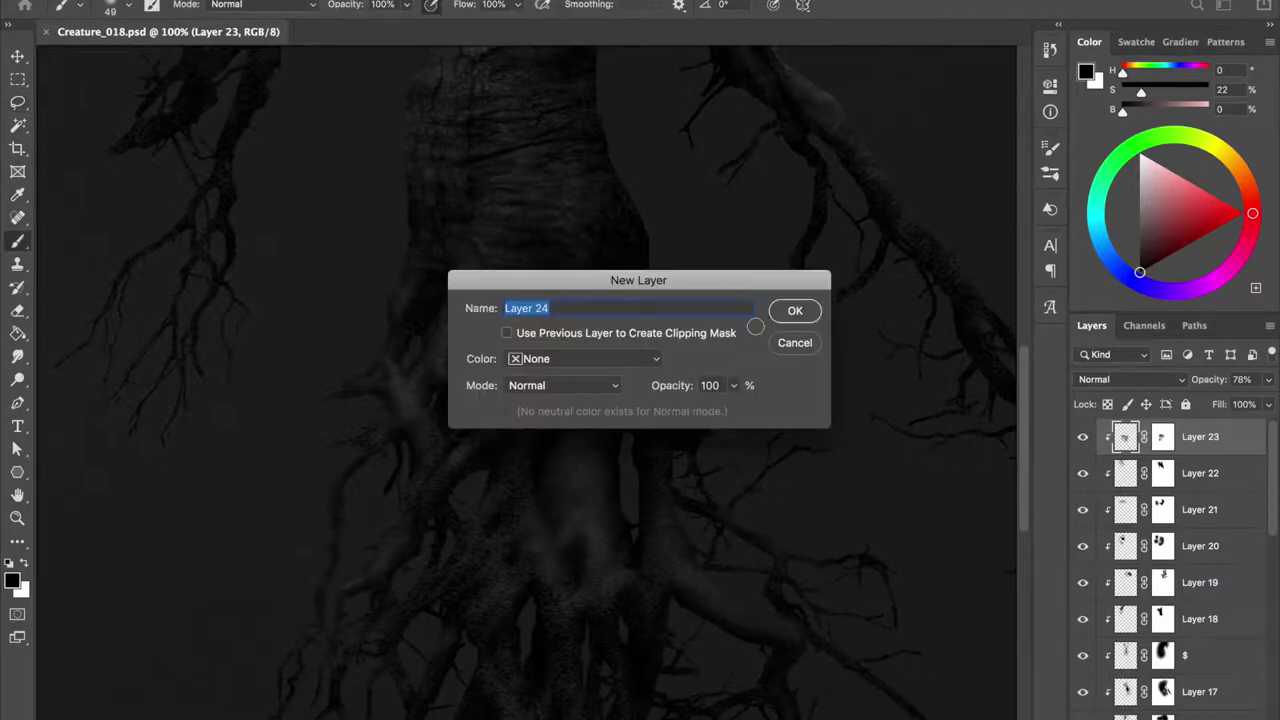
Stamp a root texture on Layer 24, rotated about -29° and placed over the roots.
key(Return)
key(Return)
right_click(609, 450)
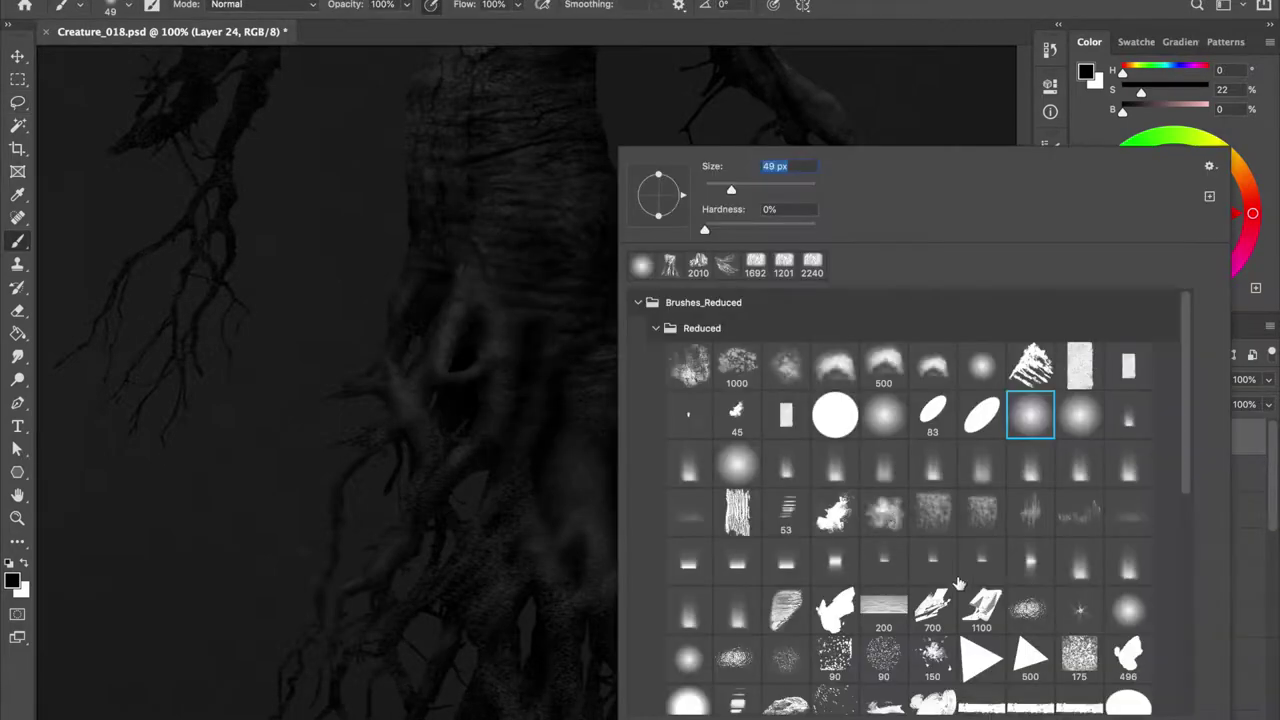
scroll(958, 583, down, 10)
key(Return)
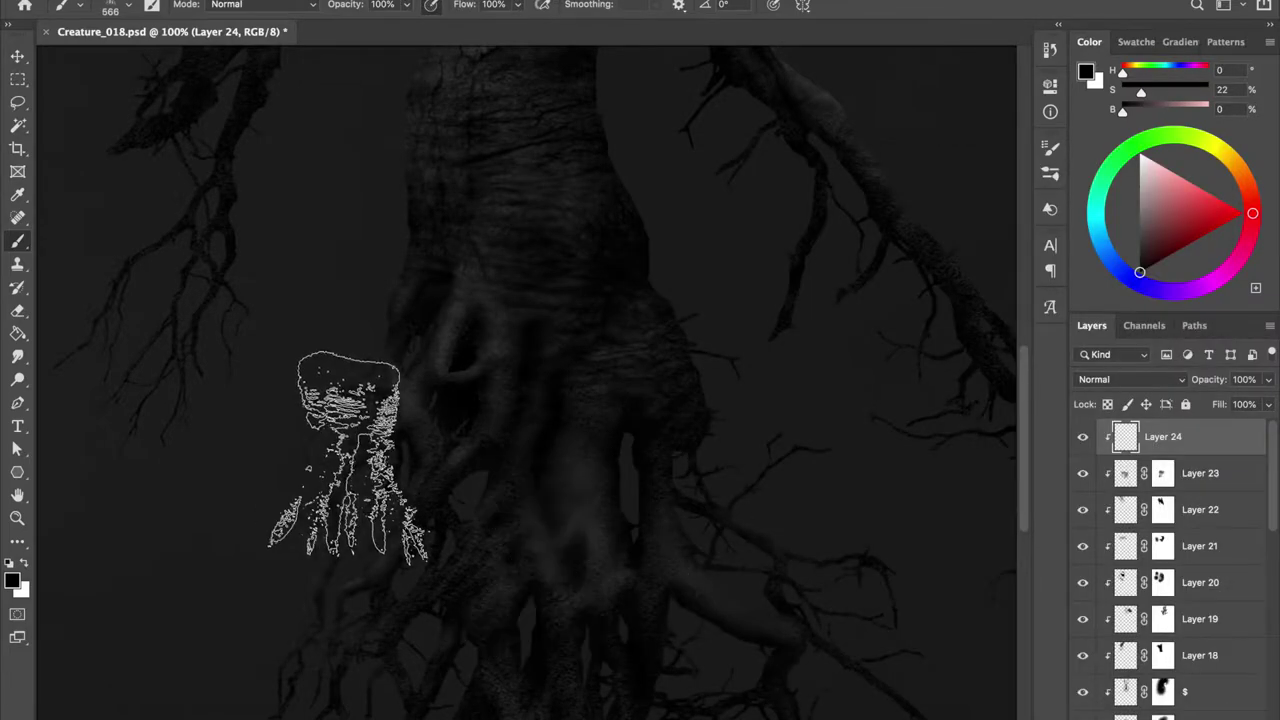
click(421, 517)
key(ctrl+t)
drag(549, 242, 400, 215)
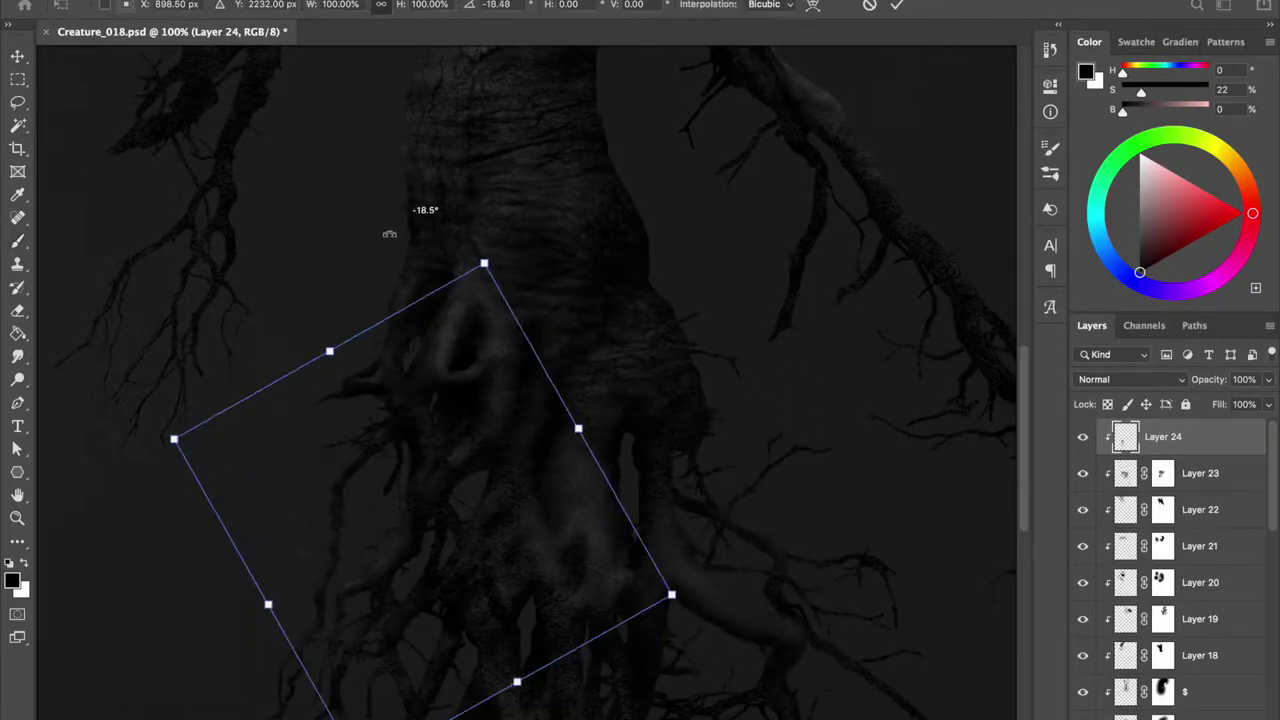
mouse_move(461, 420)
mouse_down()
mouse_move(516, 408)
mouse_move(500, 414)
mouse_up()
key(Return)
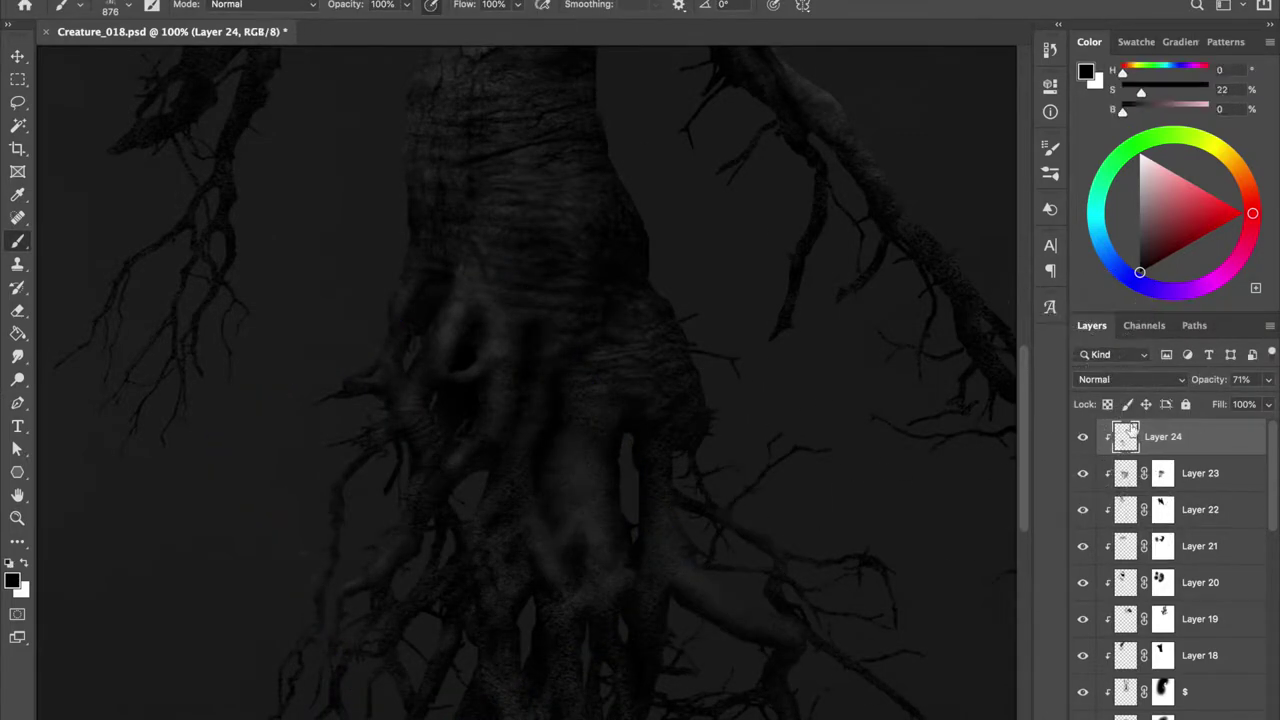
Size the eraser to 38, lasso a region on the roots, and save.
key(e)
right_click(335, 440)
key(Escape)
drag(370, 401, 343, 387)
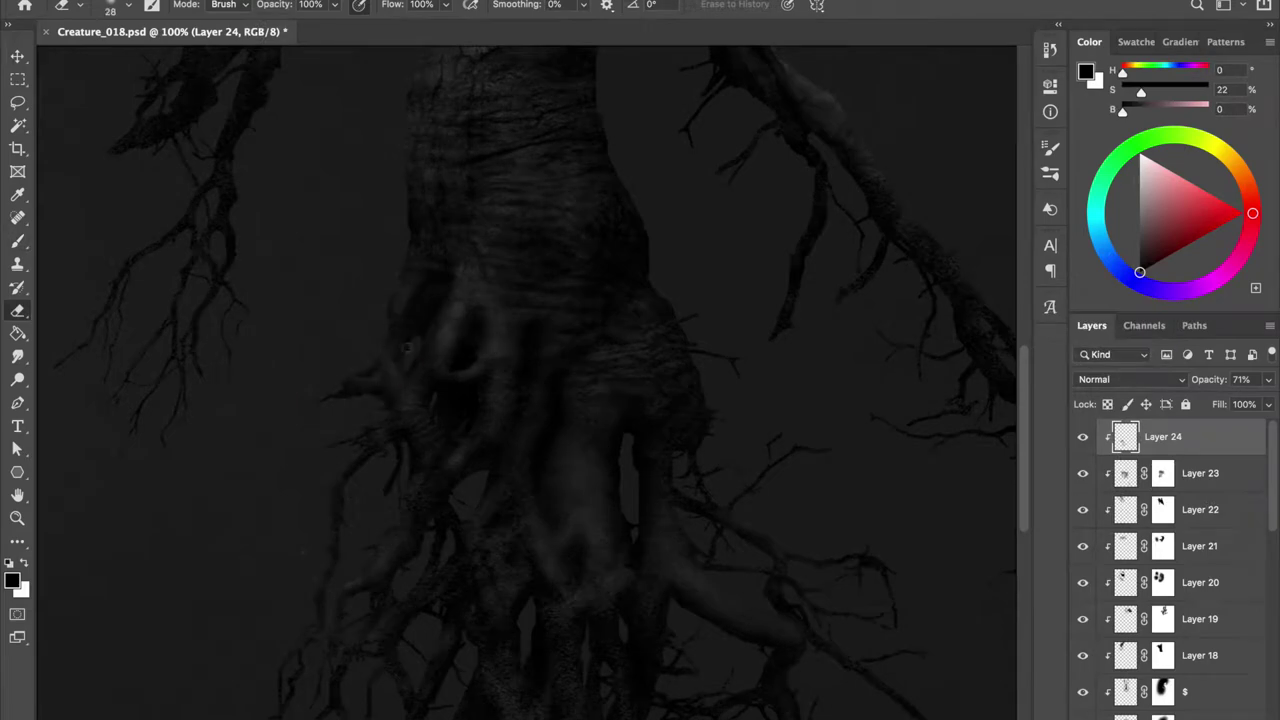
key(bracketright)
key(l)
drag(270, 690, 635, 481)
key(ctrl+s)
scroll(1150, 550, down, 10)
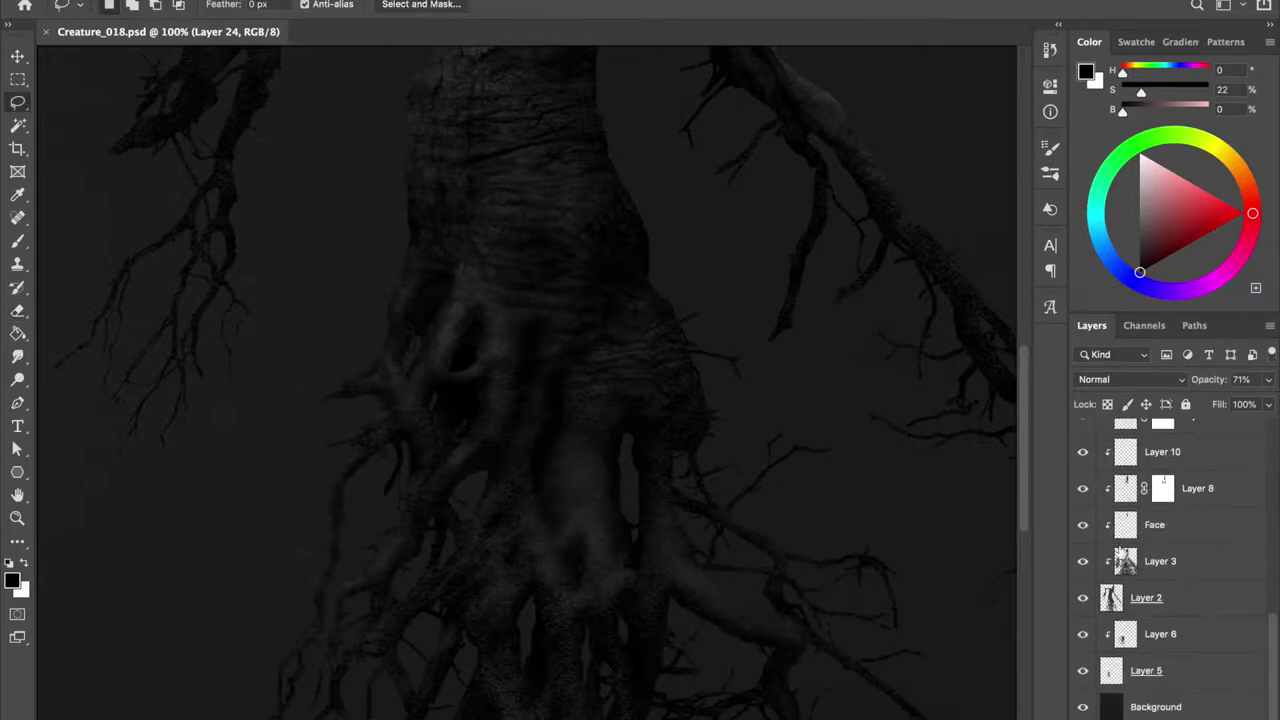
Compare with Layer 3 hidden, then shift the Layer 24 roots left and up into place.
click(1082, 561)
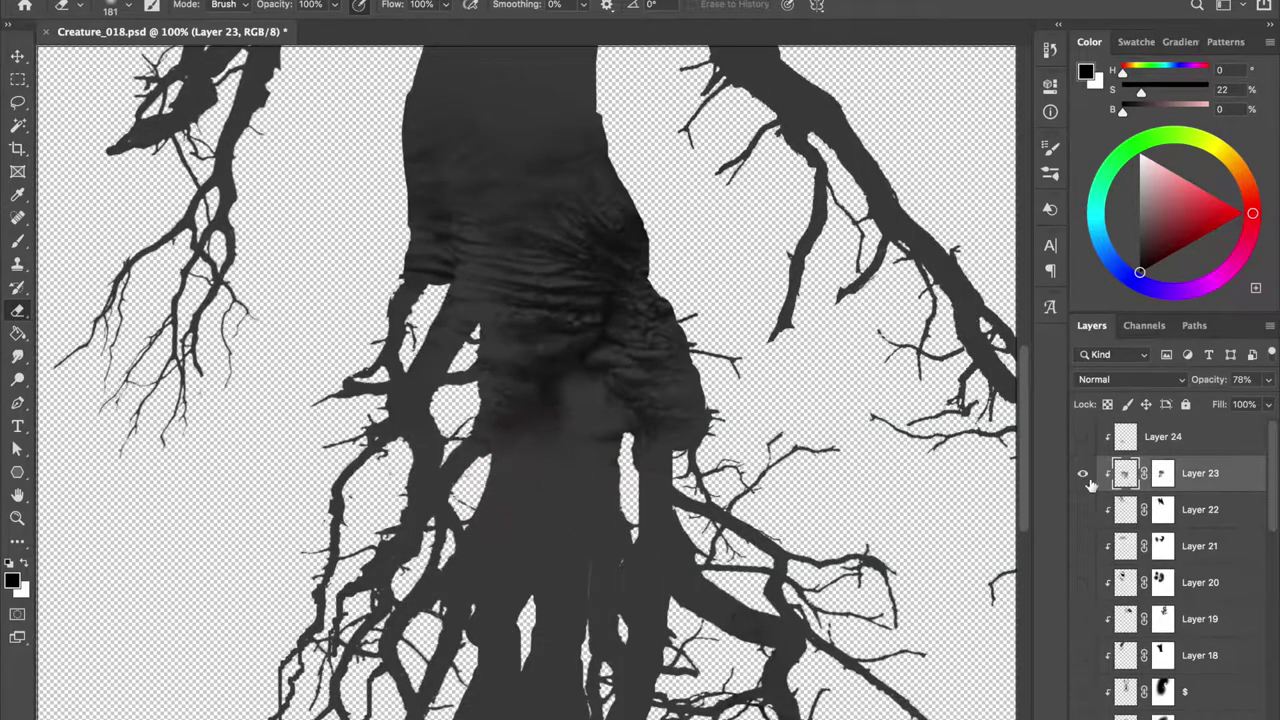
alt+click(1082, 473)
scroll(1085, 520, down, 10)
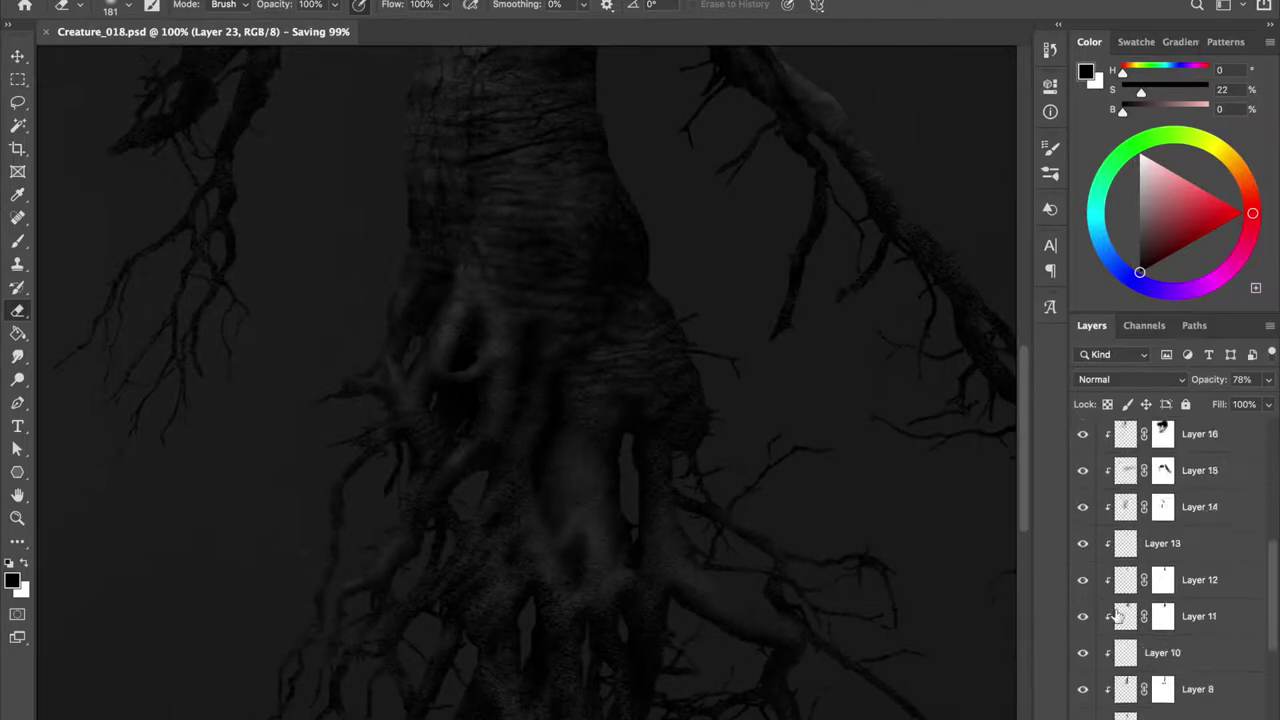
click(1127, 563)
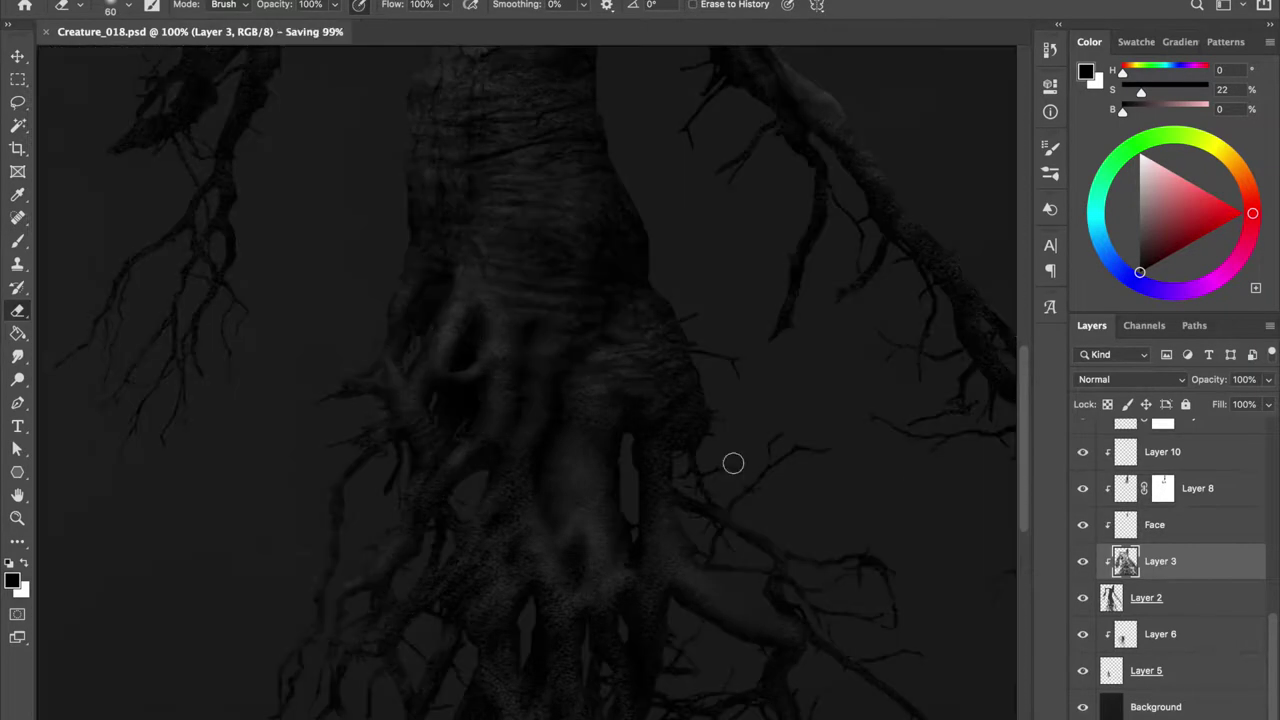
key(v)
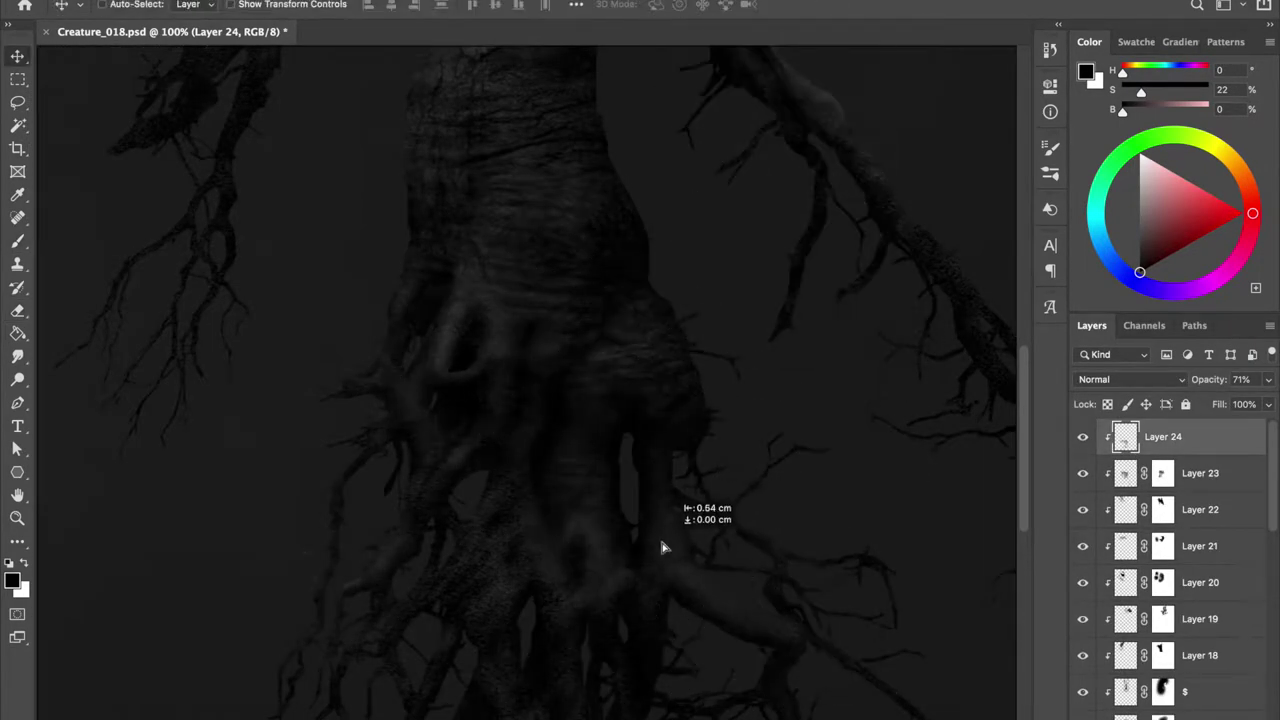
drag(661, 547, 621, 557)
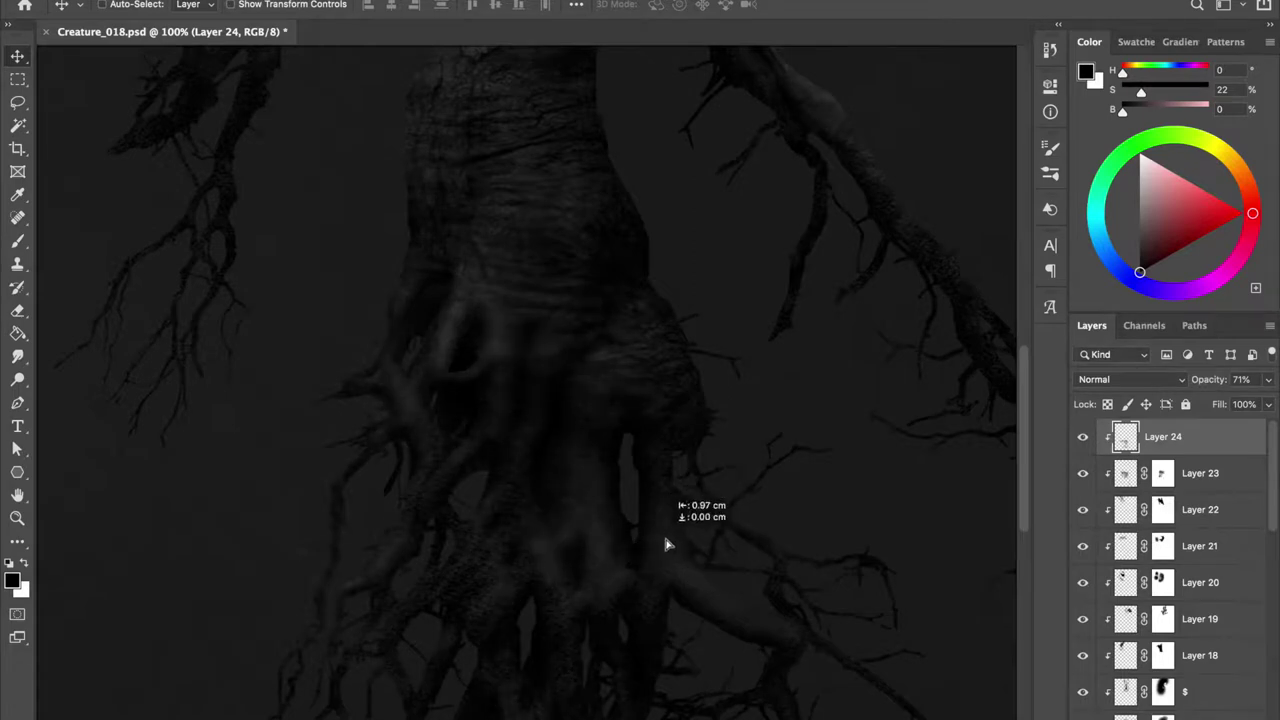
drag(695, 605, 700, 528)
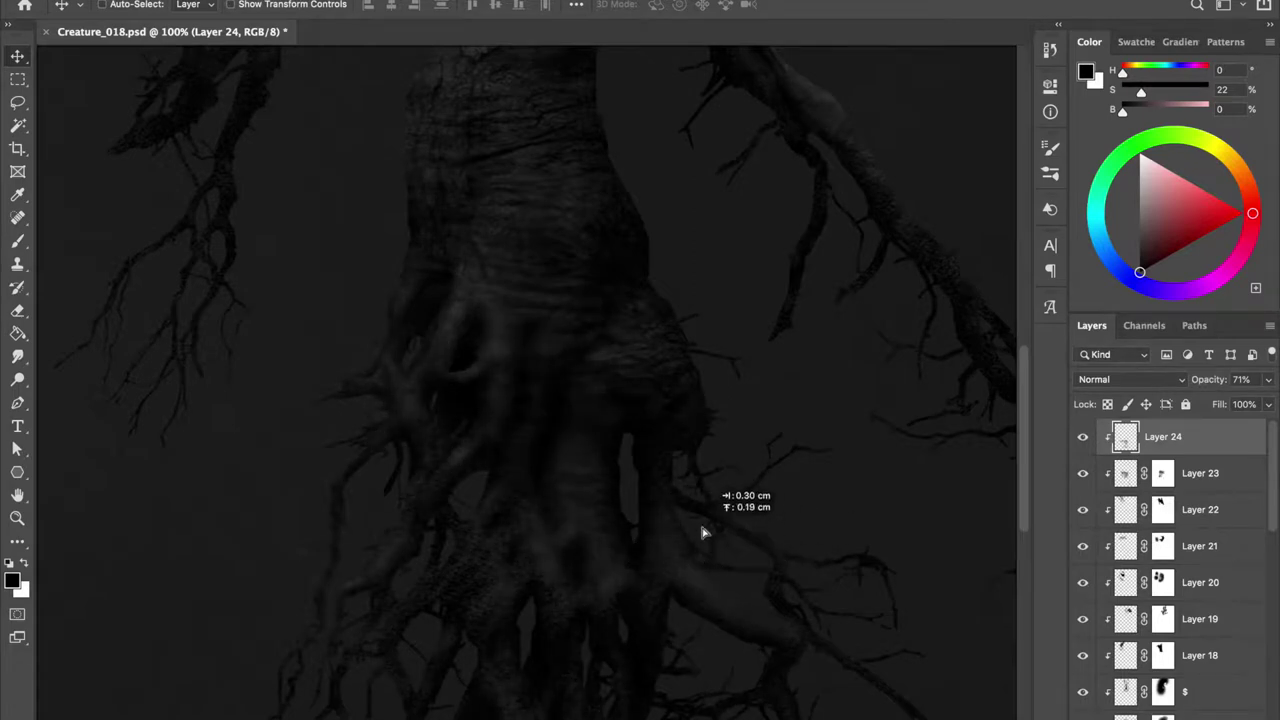
key(e)
Add clipped Layer 25, position and erase its root content, then add Layer 26.
key(ctrl+shift+alt+n)
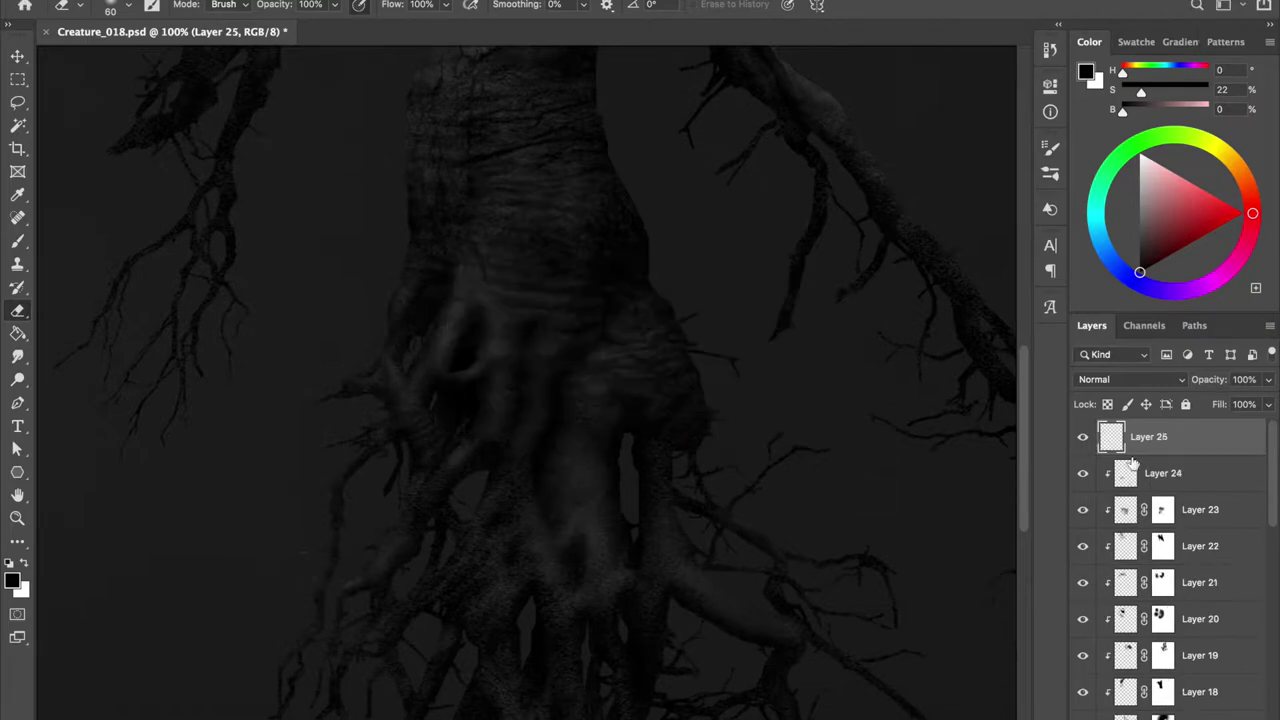
key(v)
key(ctrl+s)
drag(689, 471, 695, 481)
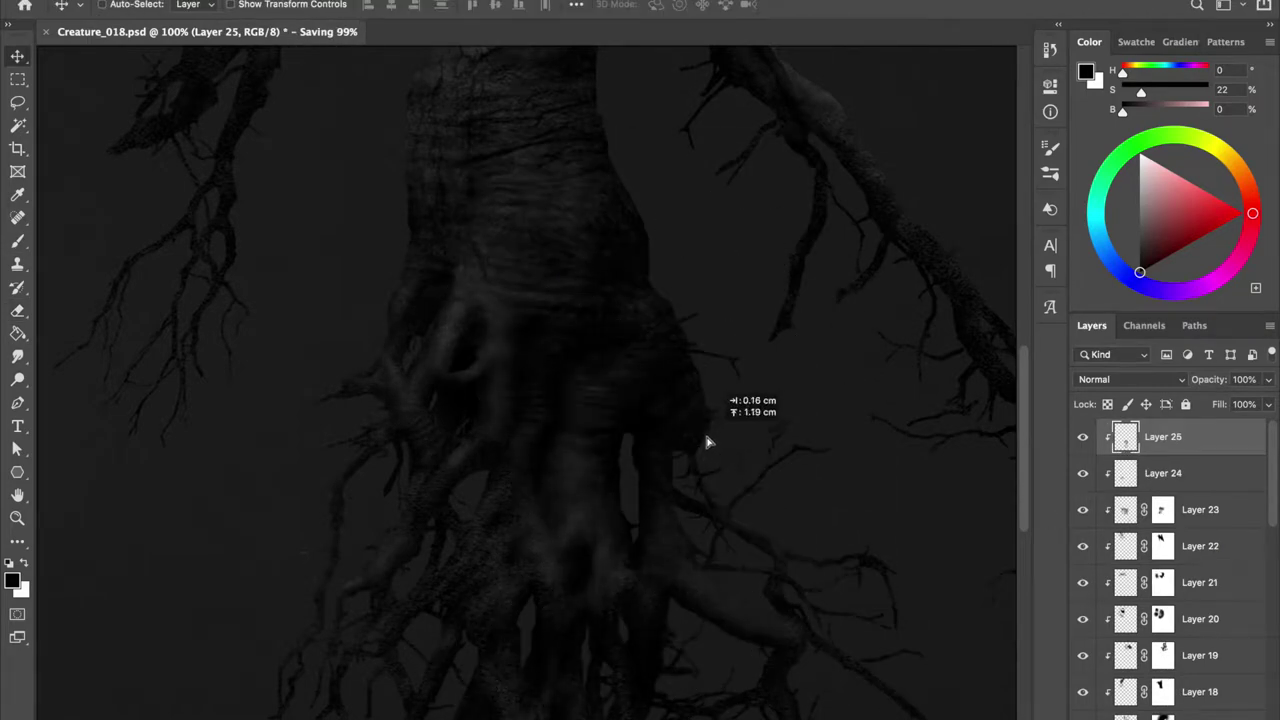
key(e)
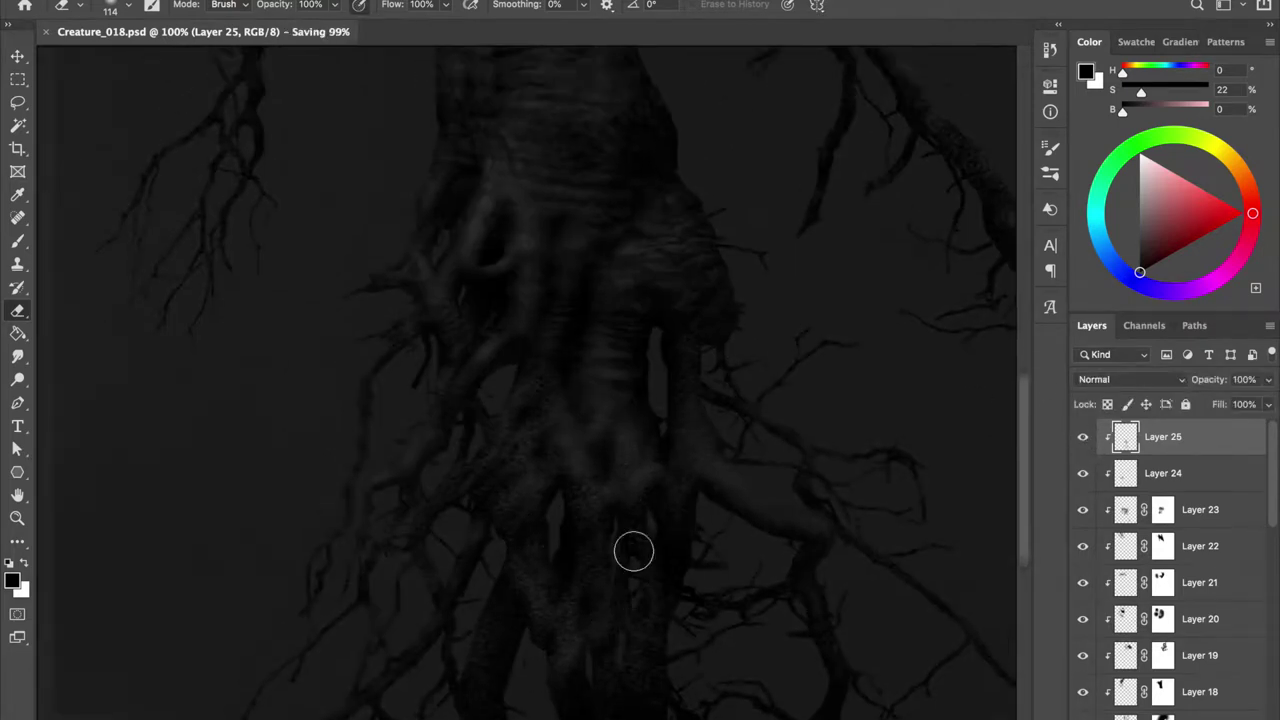
scroll(631, 549, down, 3)
scroll(697, 546, up, 3)
key(ctrl+shift+alt+n)
key(b)
right_click(612, 462)
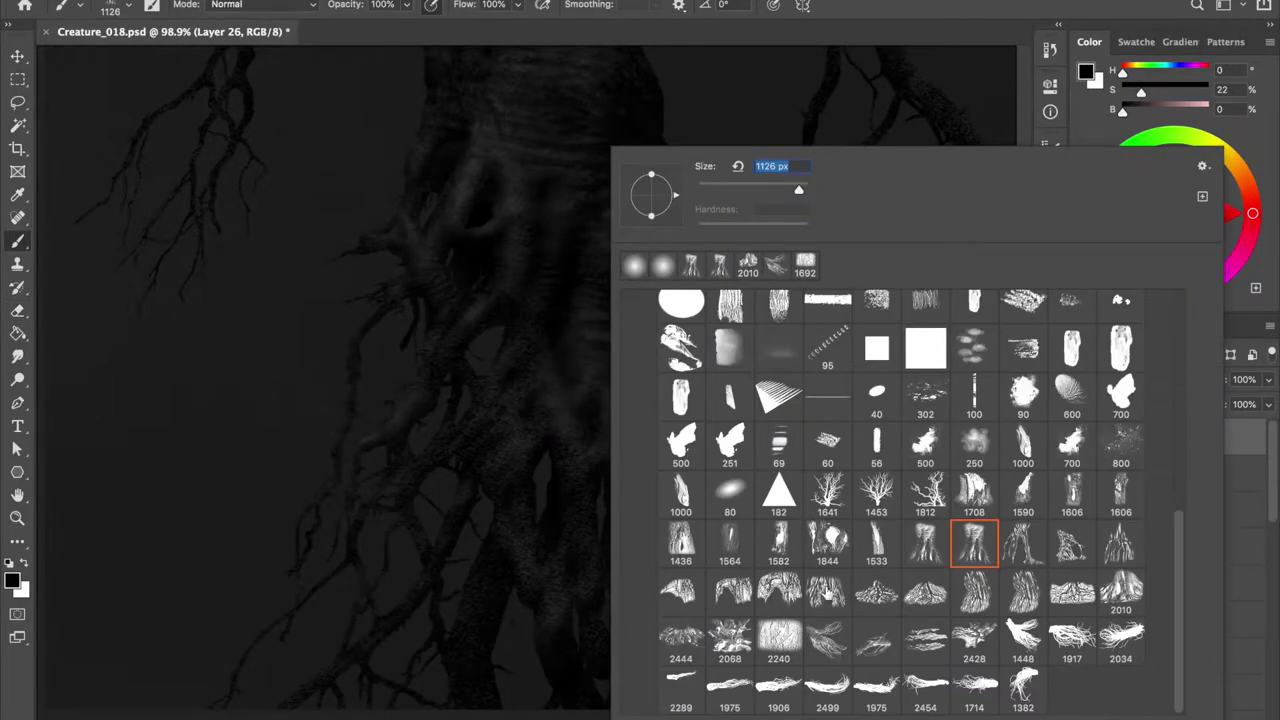
Stamp a root texture onto Layer 26 and move it over the roots.
key(Return)
click(1029, 529)
key(v)
drag(671, 443, 606, 571)
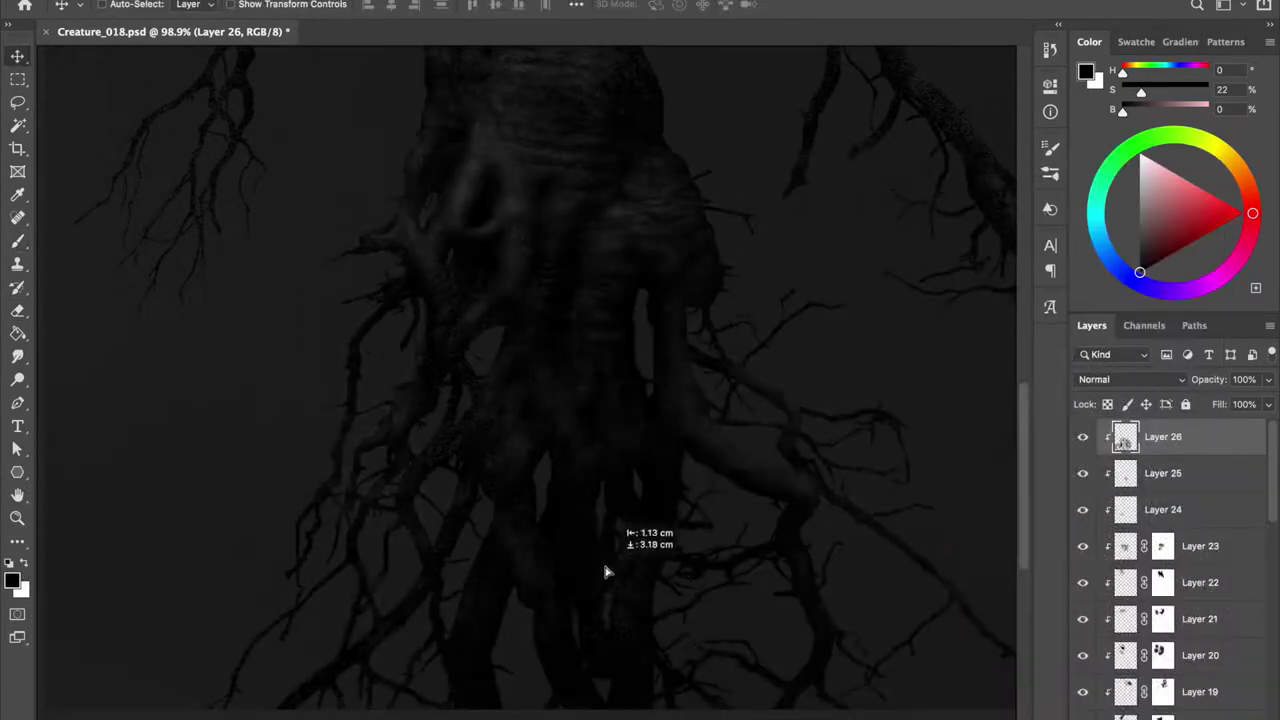
key(ctrl+t)
key(Return)
mouse_move(623, 306)
mouse_down()
mouse_move(677, 360)
mouse_move(629, 449)
mouse_move(687, 410)
mouse_up()
key(ctrl+1)
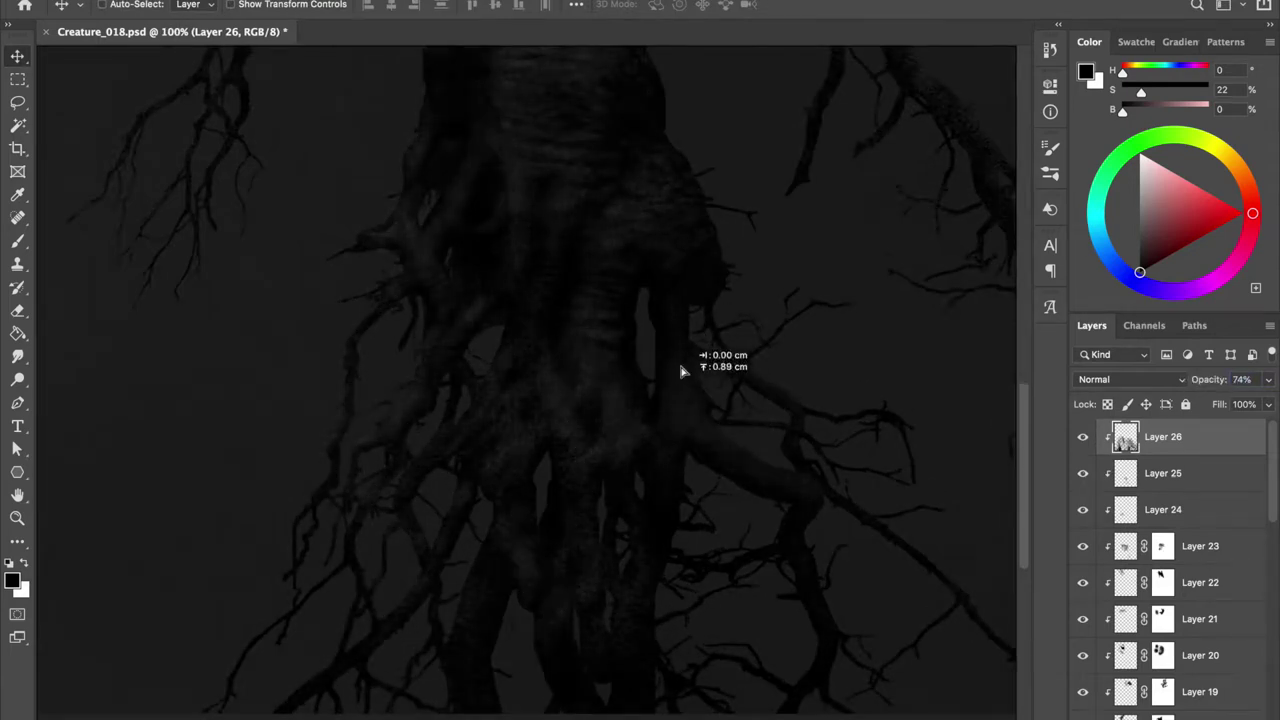
Set Layer 26 to 74% opacity and erase its excess with a 225 px eraser.
click(1082, 438)
click(1082, 438)
double_click(1082, 438)
key(e)
scroll(516, 192, down, 1)
key(bracketright)
key(bracketright)
key(bracketright)
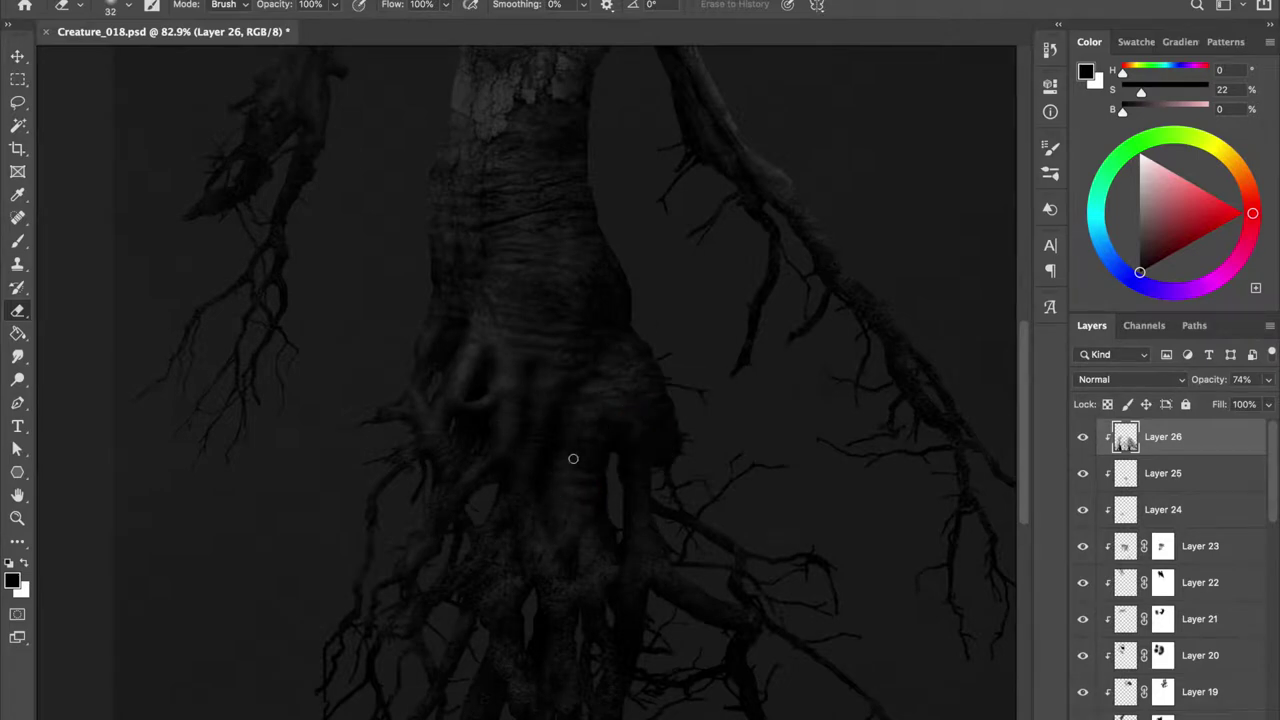
key(ctrl+s)
Compare the roots with Layer 26 hidden and shown, then save the document.
click(1082, 438)
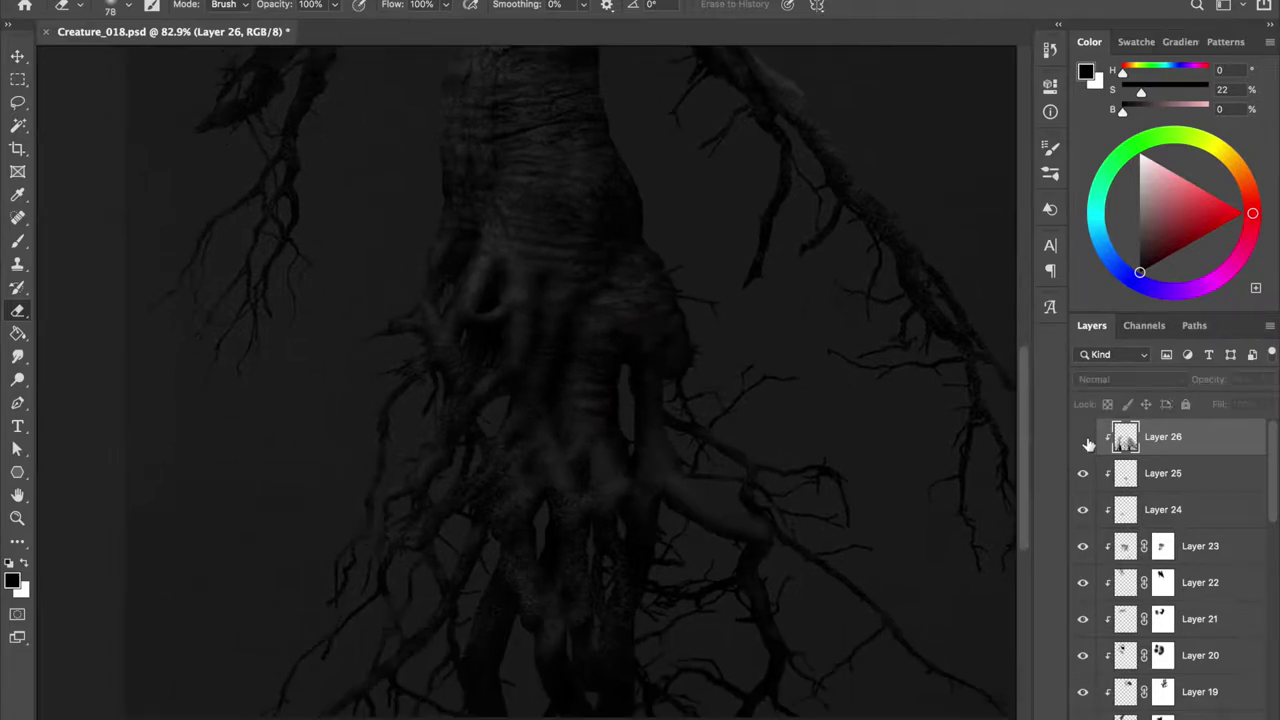
click(1084, 440)
click(1083, 437)
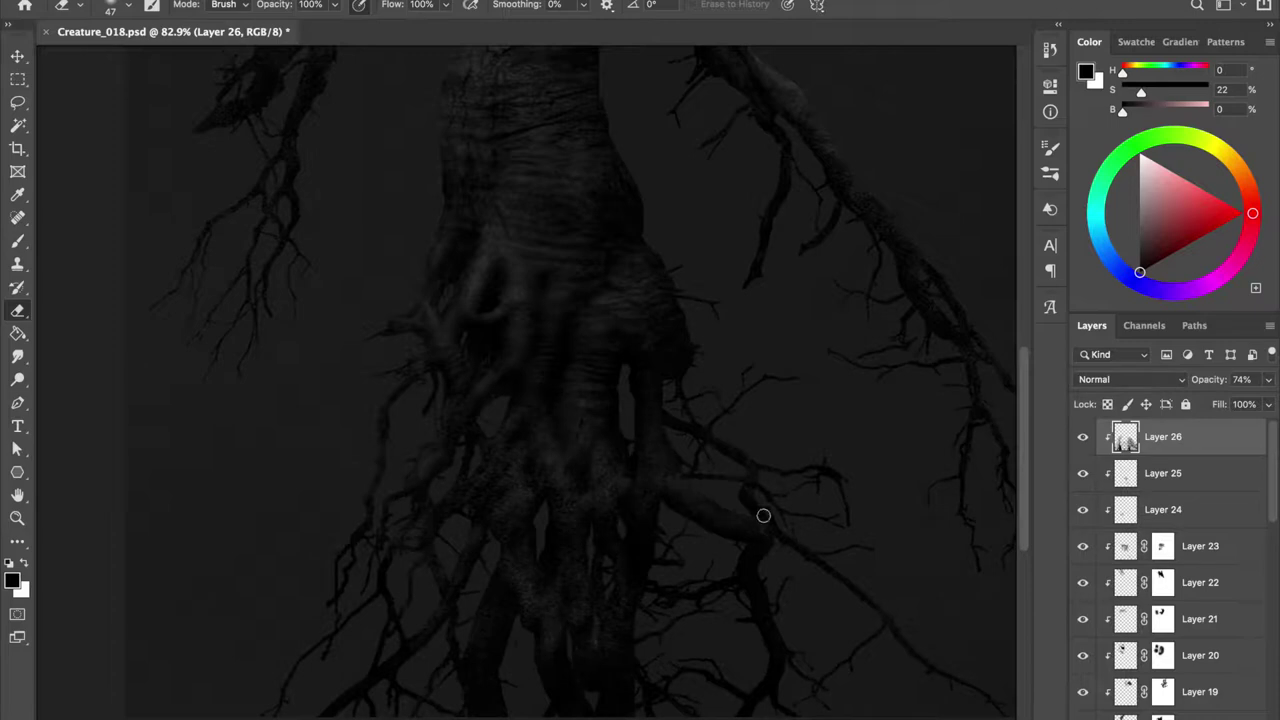
click(1083, 436)
click(1083, 437)
click(1083, 437)
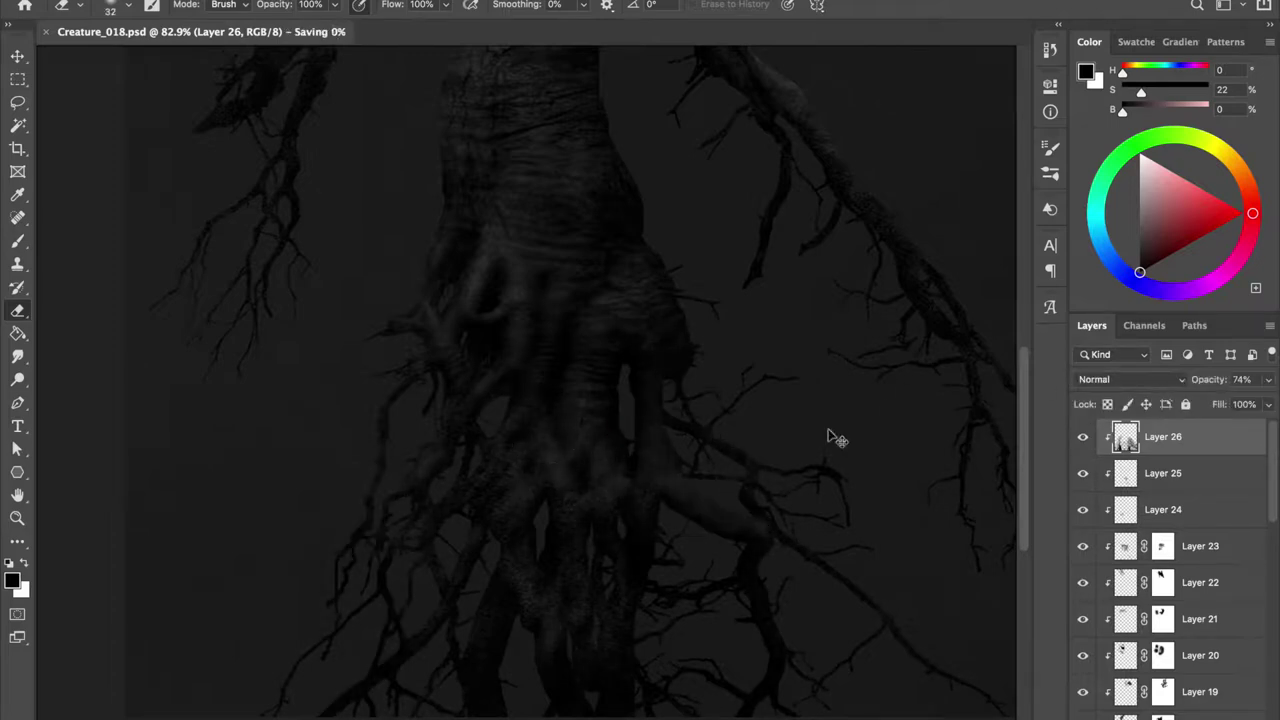
key(ctrl+s)
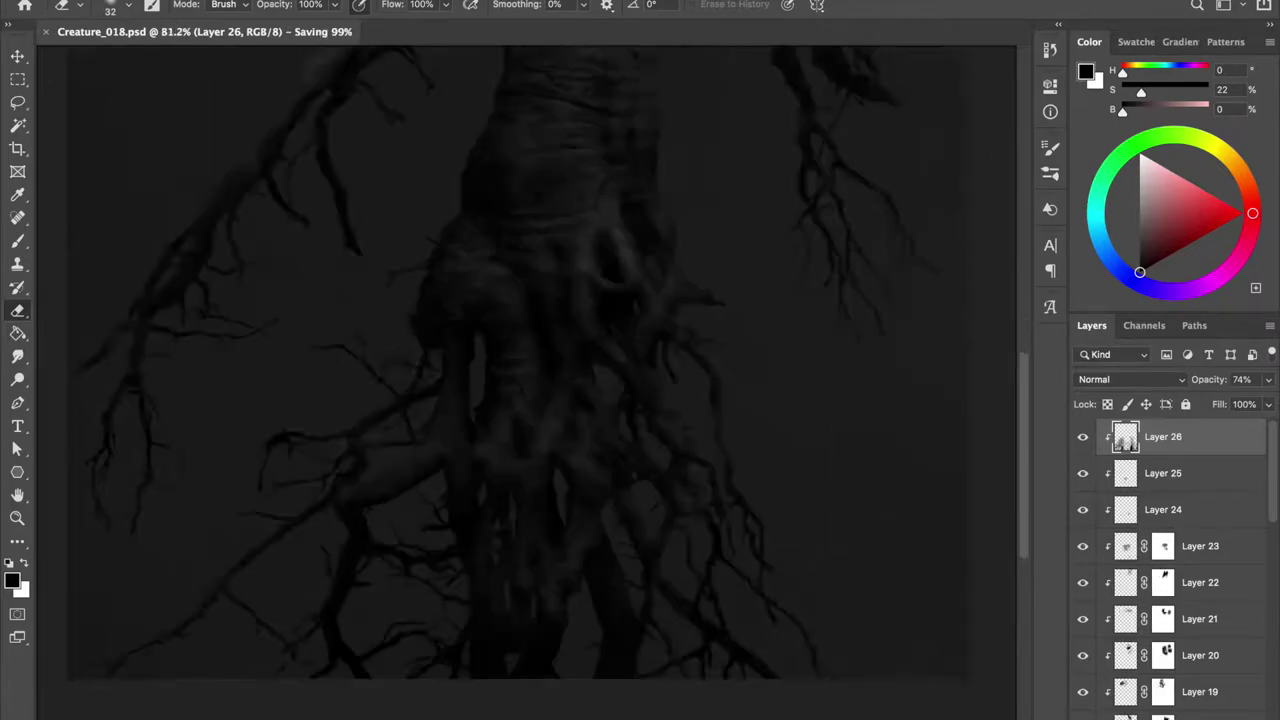
On new Layer 27, stamp a 793 px root texture brush and move it onto the roots.
key(ctrl+shift+alt+n)
key(b)
right_click(491, 429)
double_click(1000, 681)
drag(790, 360, 545, 400)
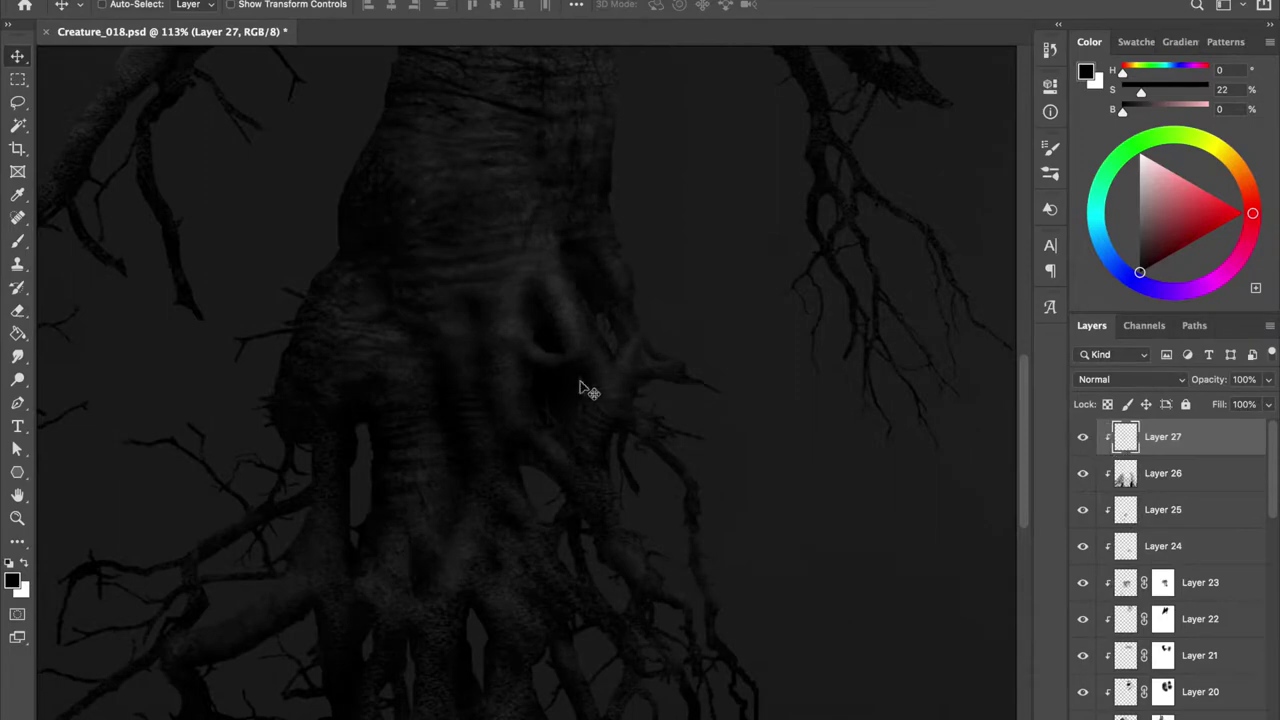
key(v)
drag(640, 400, 662, 457)
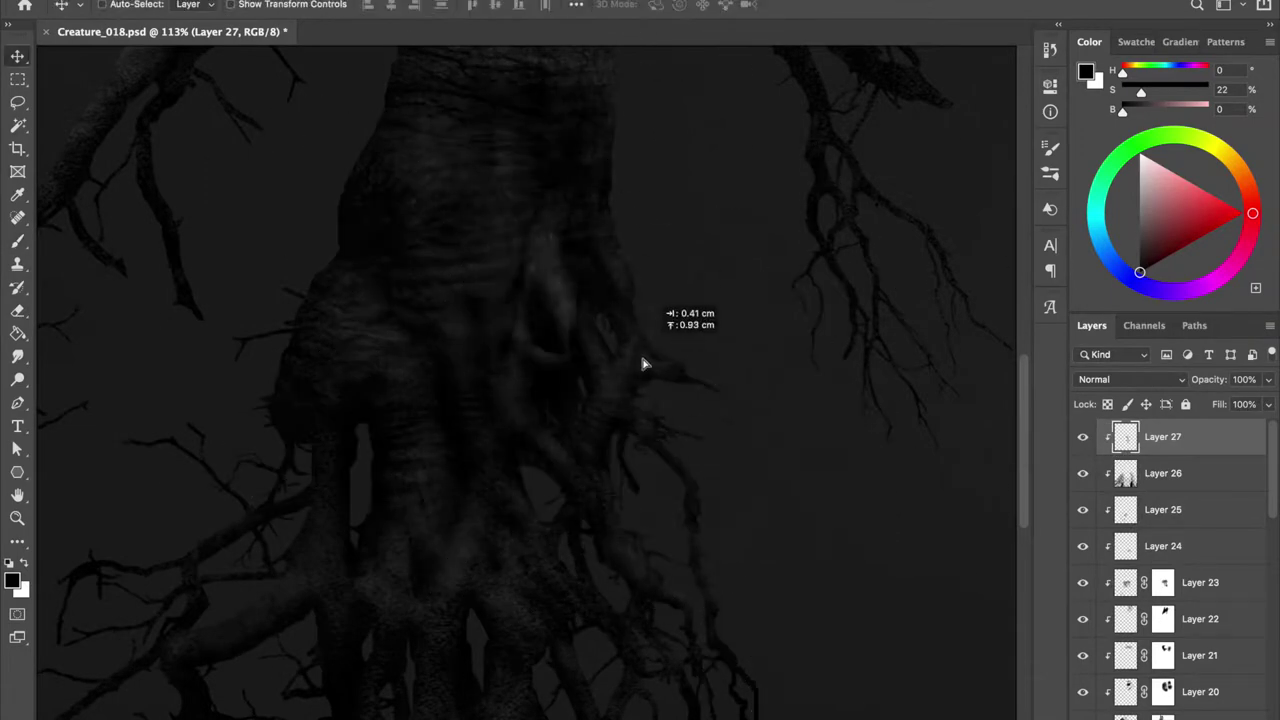
key(ctrl+shift+n)
key(Escape)
key(b)
right_click(585, 450)
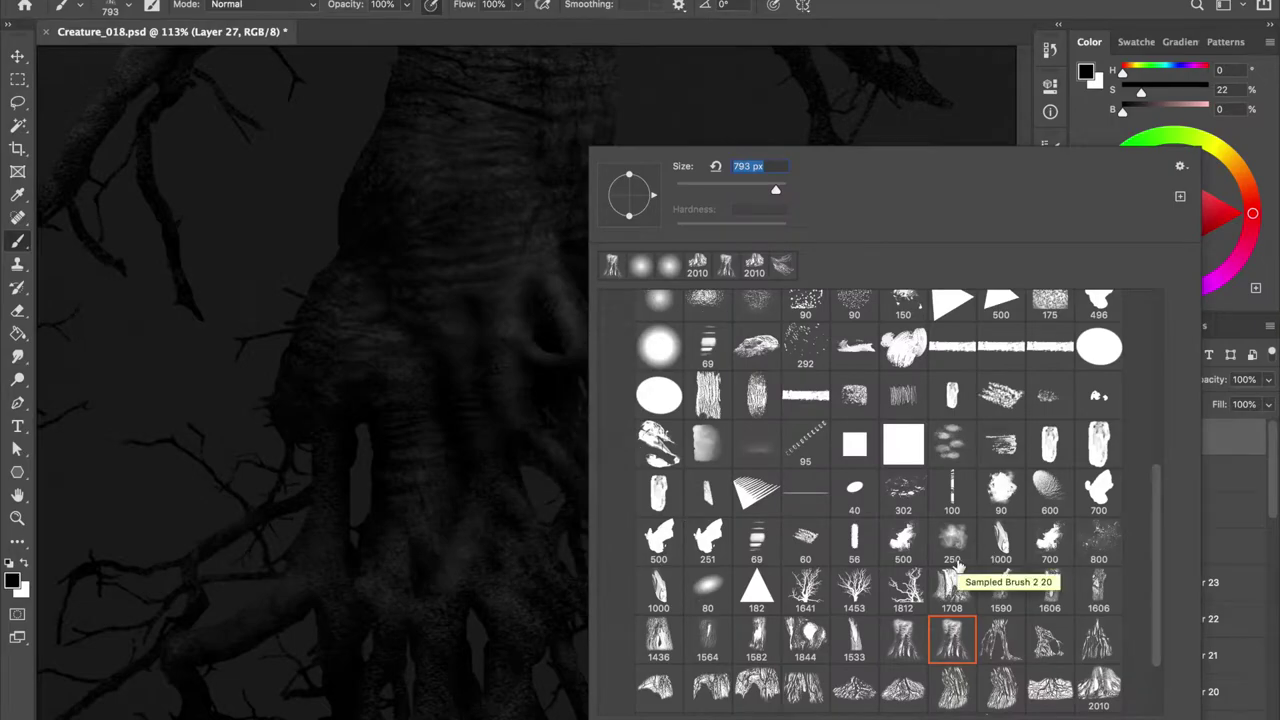
Restamp Layer 27 with different root bark brushes and shift the texture into place.
scroll(1000, 645, down, 2)
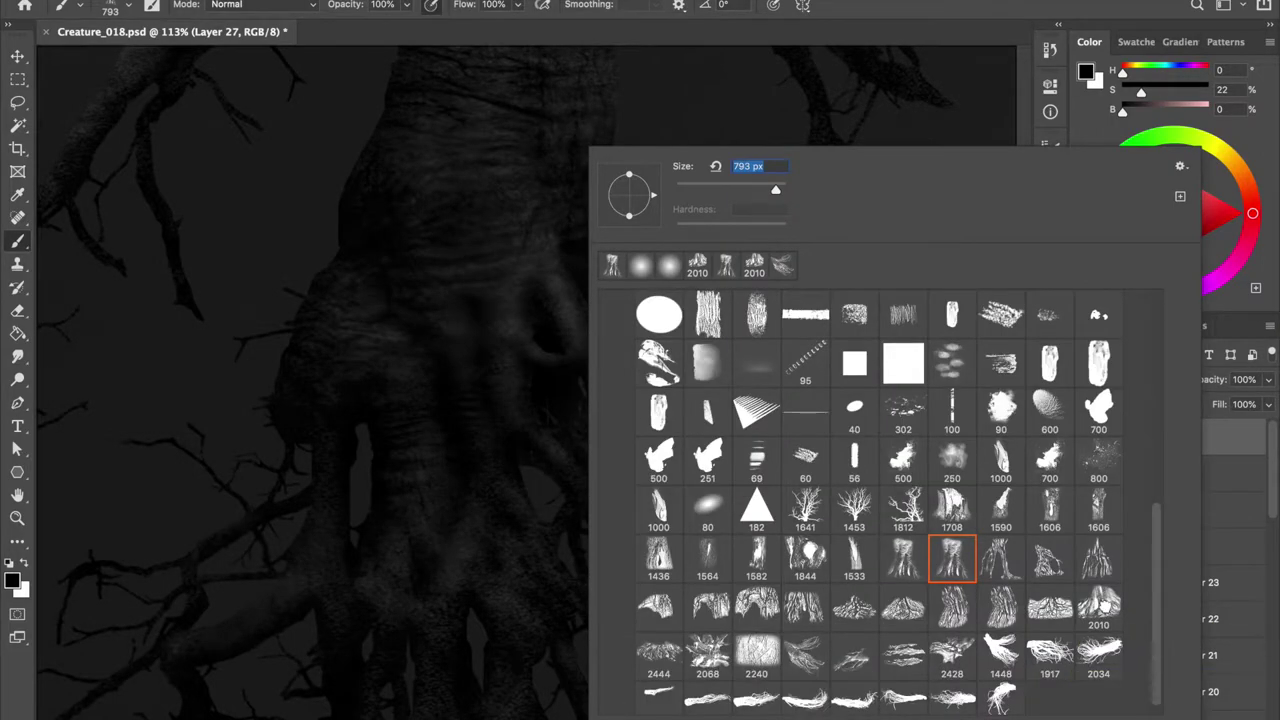
double_click(1099, 607)
drag(728, 385, 745, 462)
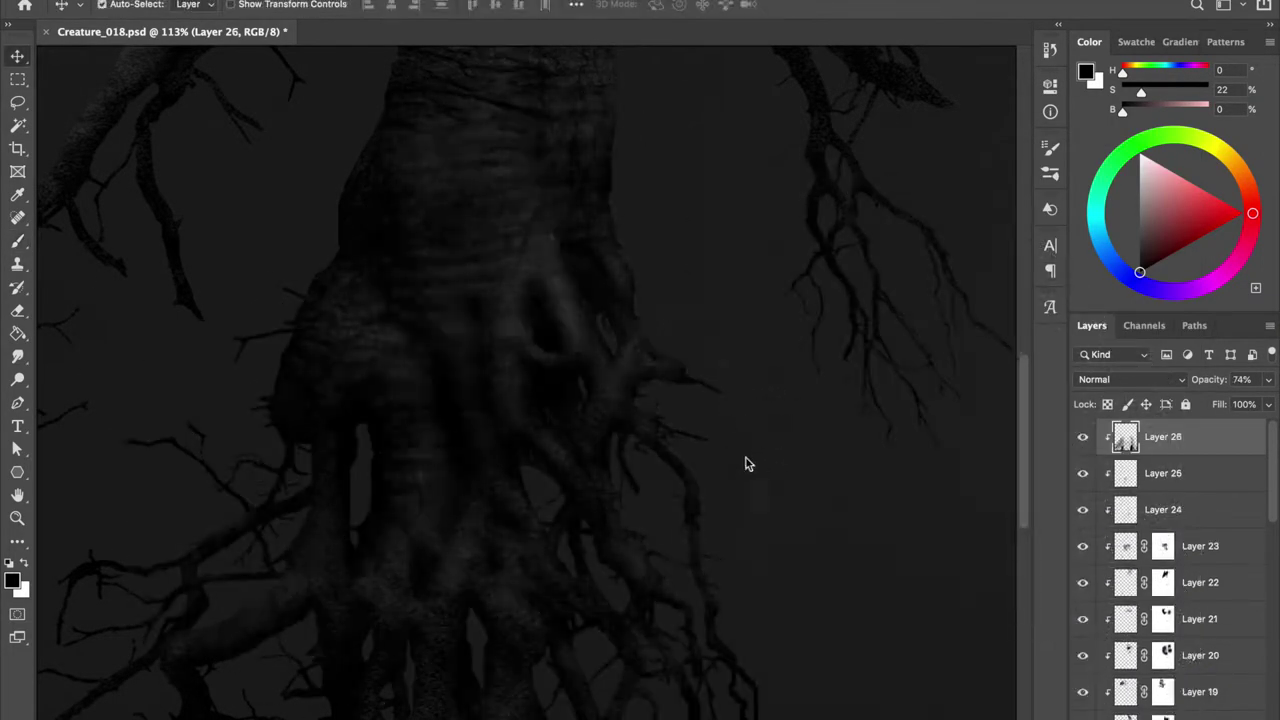
right_click(580, 430)
click(1050, 505)
key(Return)
mouse_move(890, 495)
mouse_down()
mouse_move(736, 289)
mouse_move(680, 366)
mouse_move(669, 303)
mouse_move(674, 400)
mouse_move(614, 400)
mouse_up()
scroll(614, 400, down, 2)
click(1082, 437)
click(1082, 437)
Mask Layer 27, hiding the lower trunk in black and revealing texture near the hollow in white.
key(b)
right_click(590, 160)
scroll(900, 450, up, 5)
click(1000, 409)
key(Return)
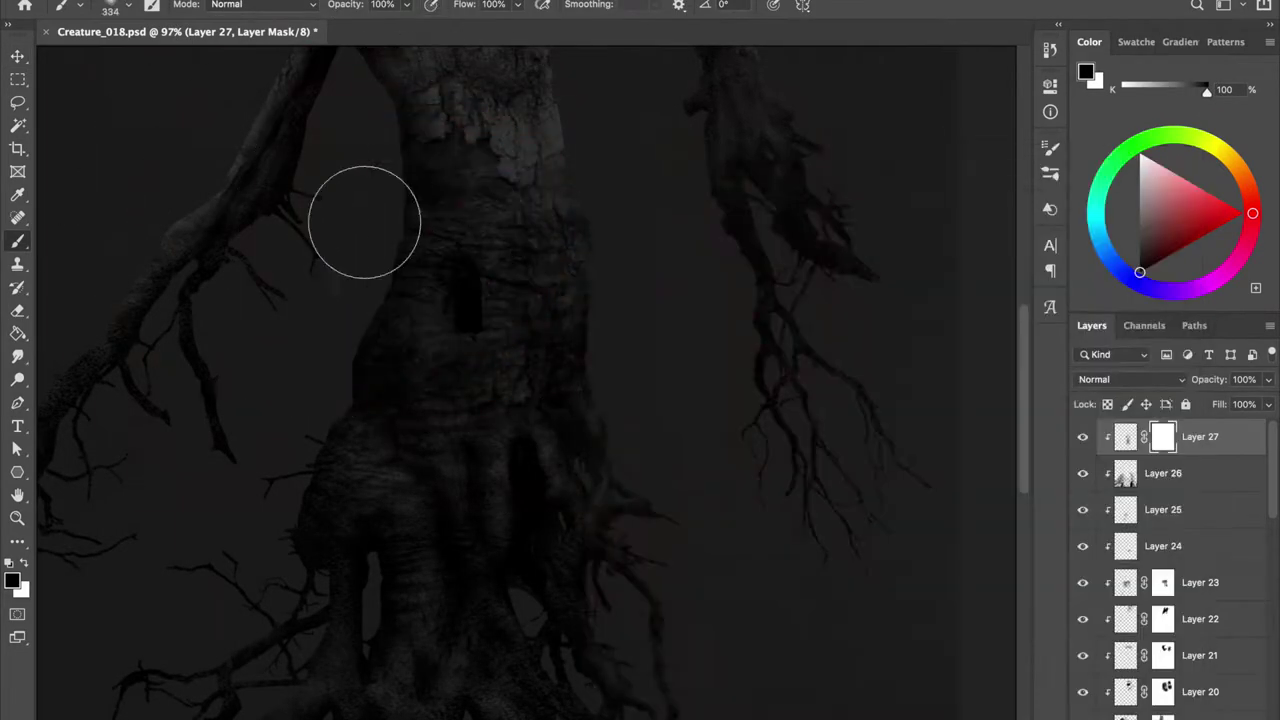
drag(505, 410, 530, 570)
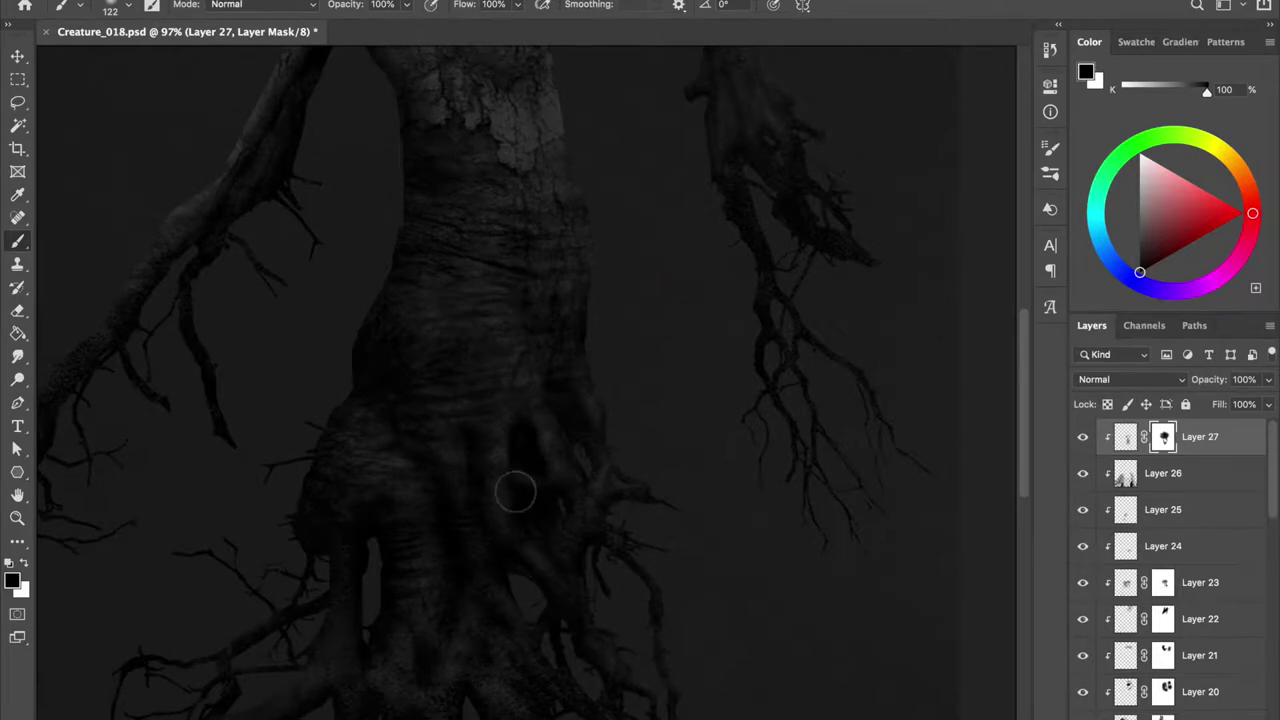
scroll(515, 491, up, 3)
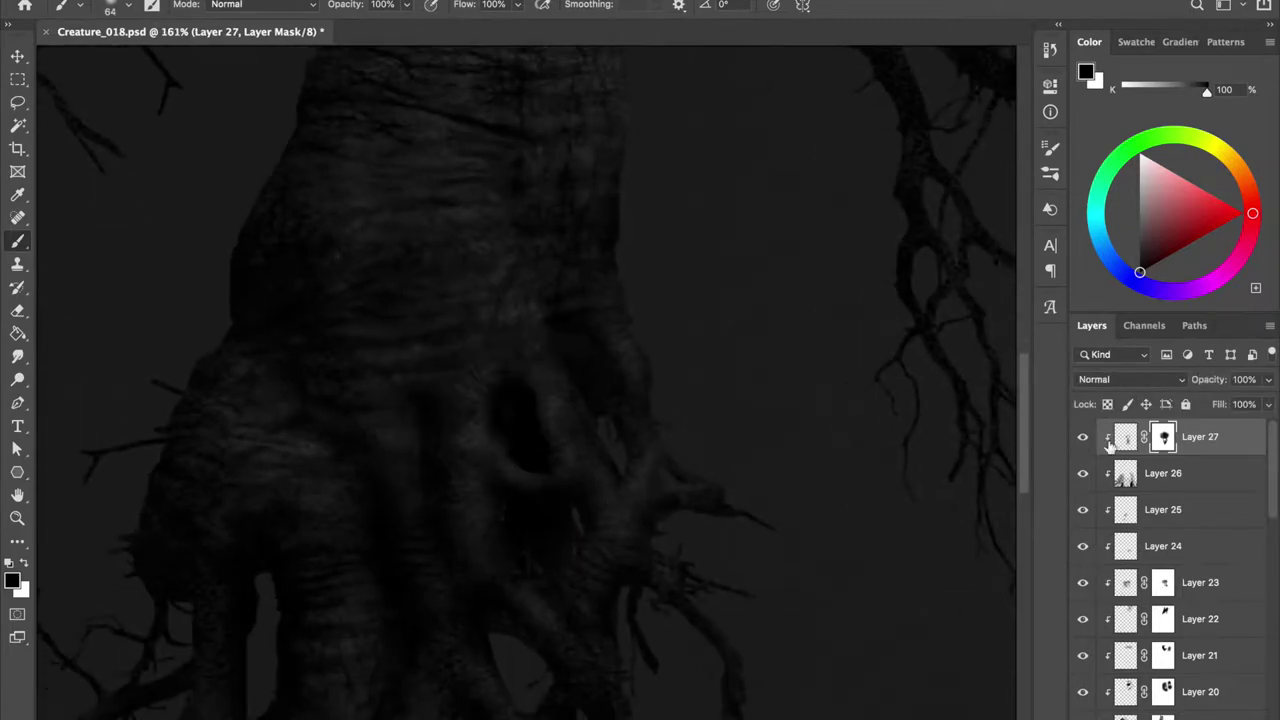
scroll(553, 356, down, 2)
drag(600, 543, 620, 547)
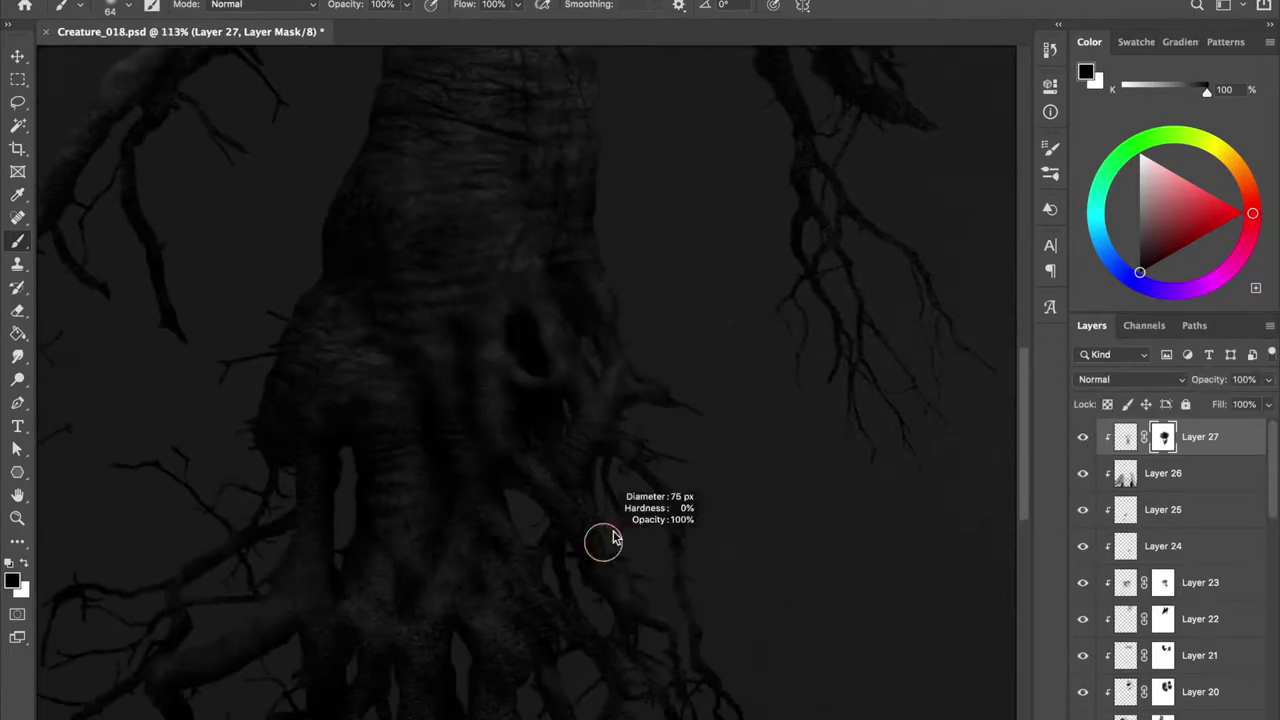
scroll(504, 521, up, 3)
key(x)
drag(490, 335, 540, 350)
Nudge Layer 27's texture, mask more with black, and compare it on and off.
key(v)
drag(620, 363, 712, 342)
key(b)
key(x)
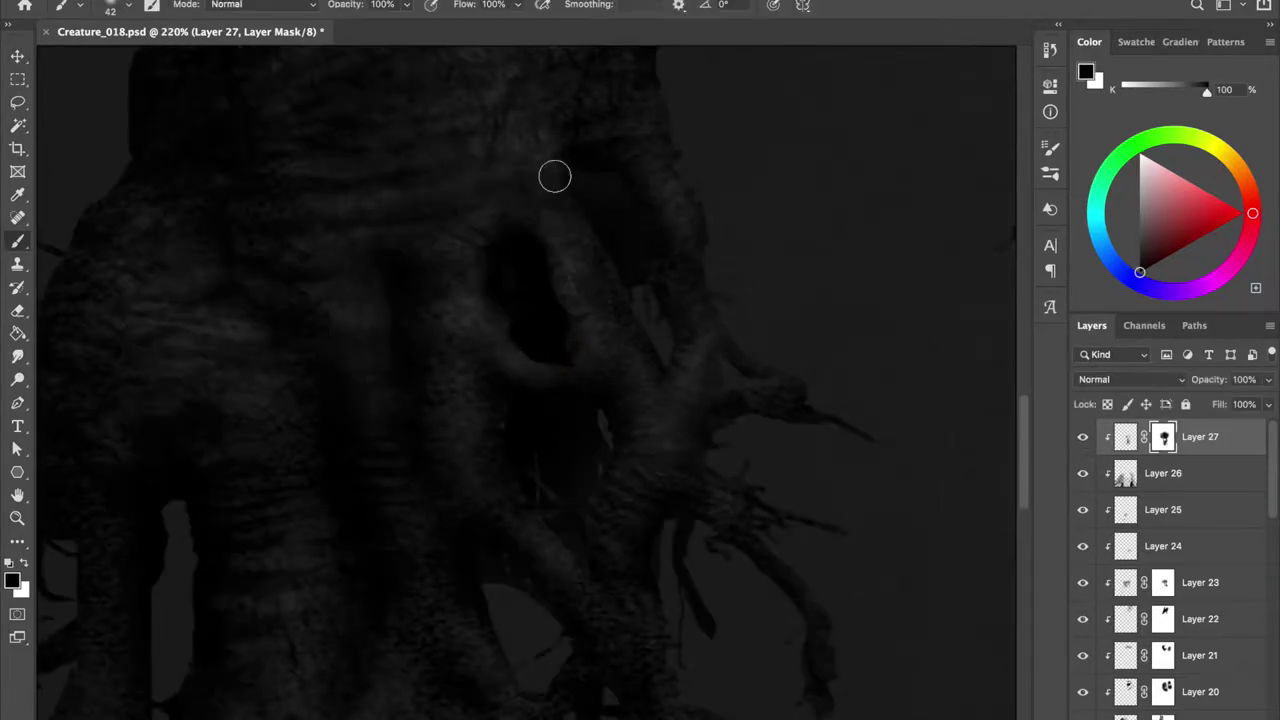
click(1083, 437)
click(1083, 437)
click(1083, 437)
click(1083, 437)
click(1083, 437)
click(1083, 437)
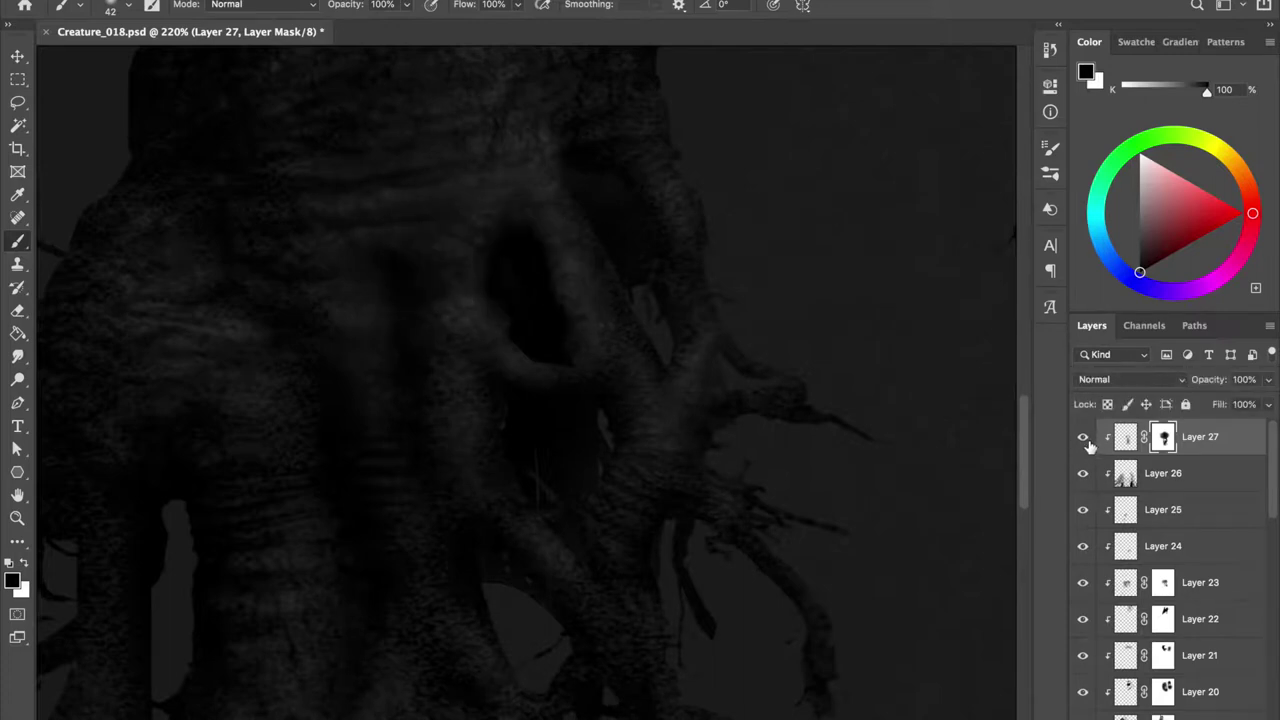
click(1083, 437)
click(1083, 437)
click(1125, 437)
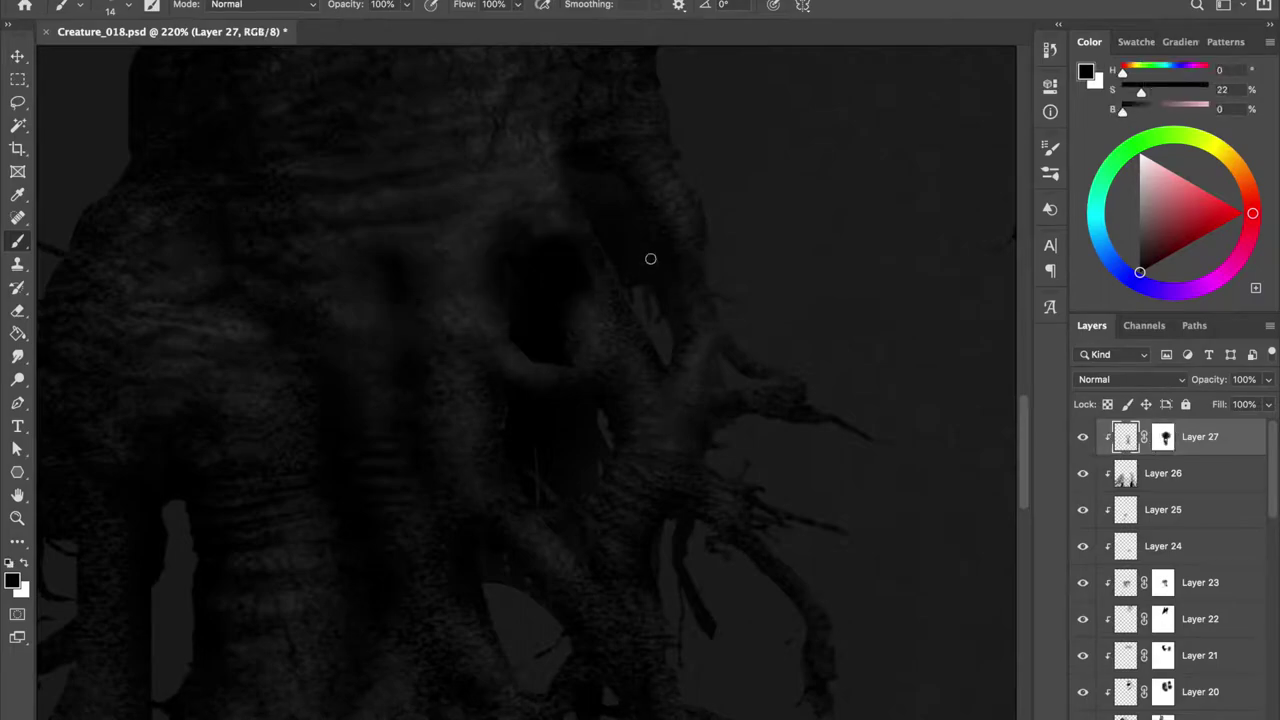
Warp Layer 27's bark texture around the hollow and check the result.
key(v)
key(ctrl+t)
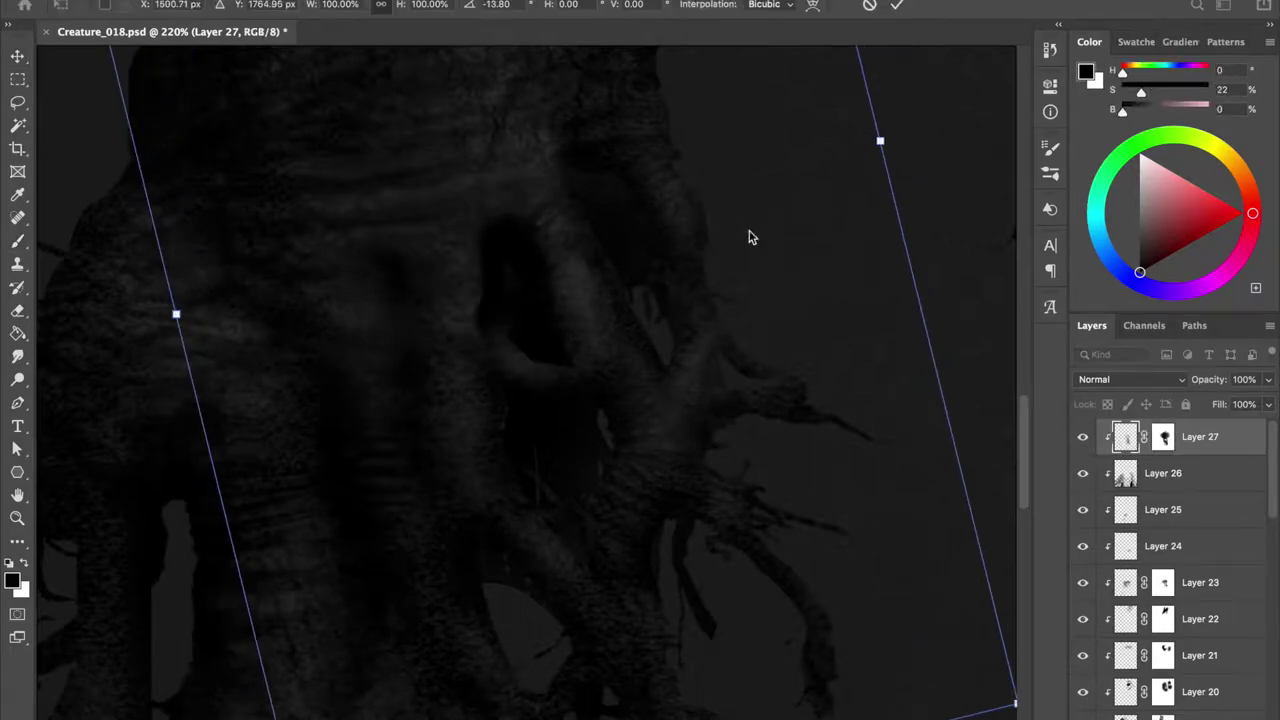
right_click(514, 537)
click(540, 600)
key(Return)
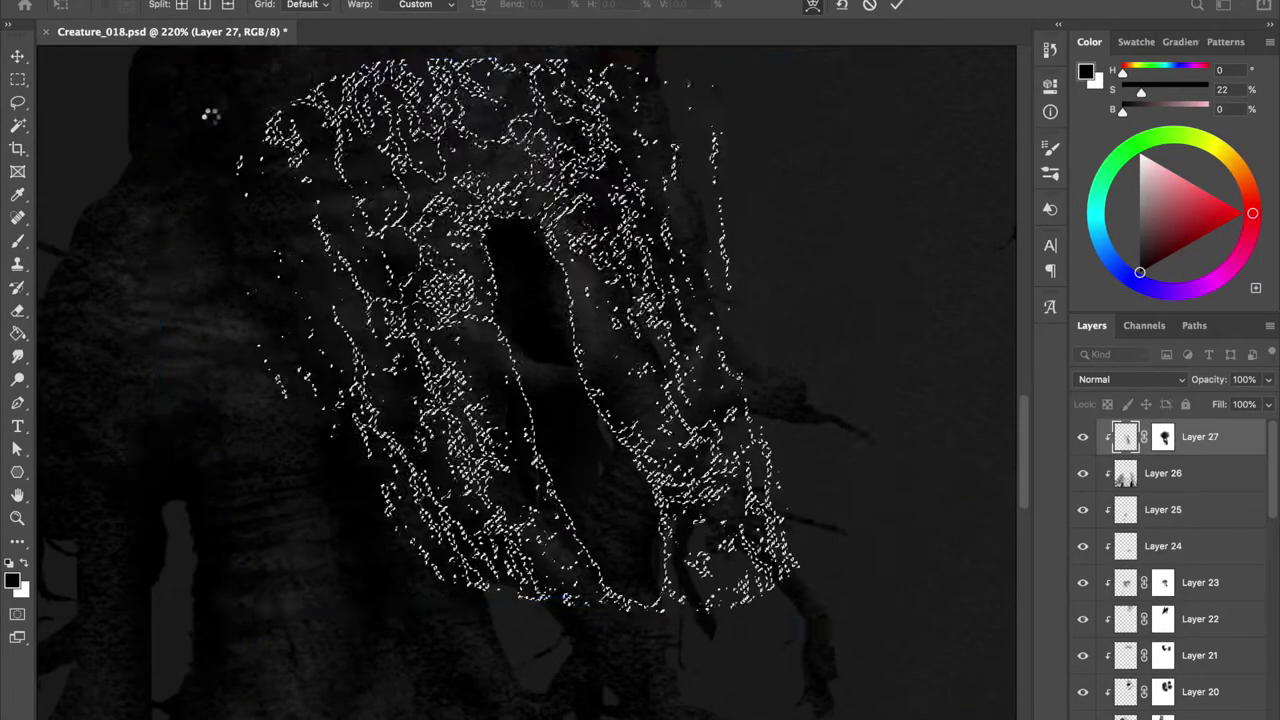
click(1083, 437)
click(1082, 437)
Touch up Layer 27's mask, lower it to 70% opacity, and inspect layers in isolation.
key(v)
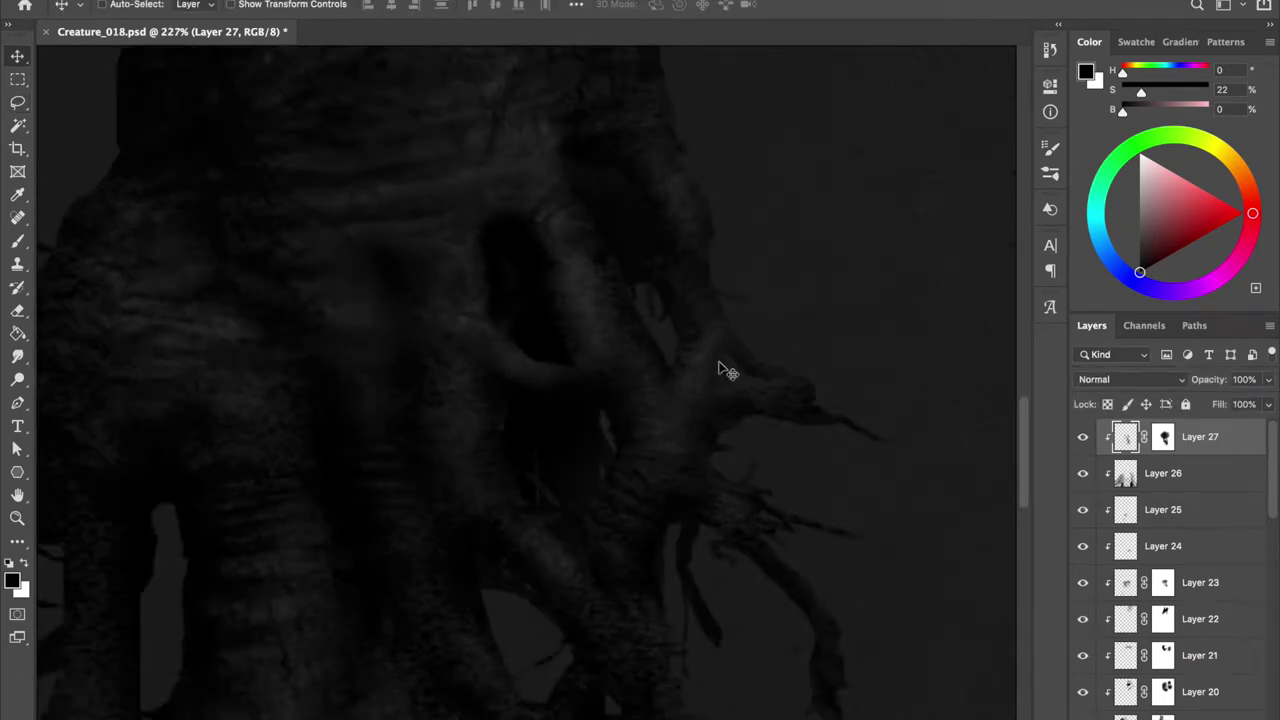
key(ctrl+backslash)
key(b)
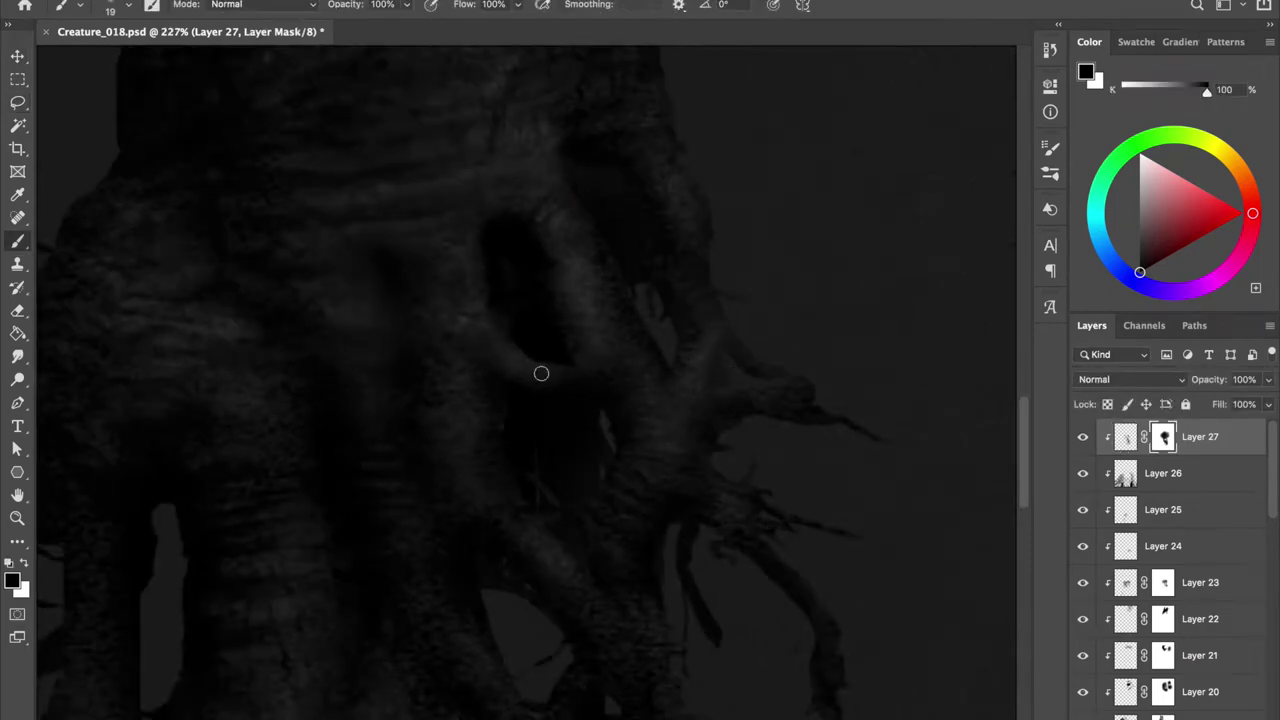
scroll(541, 373, down, 3)
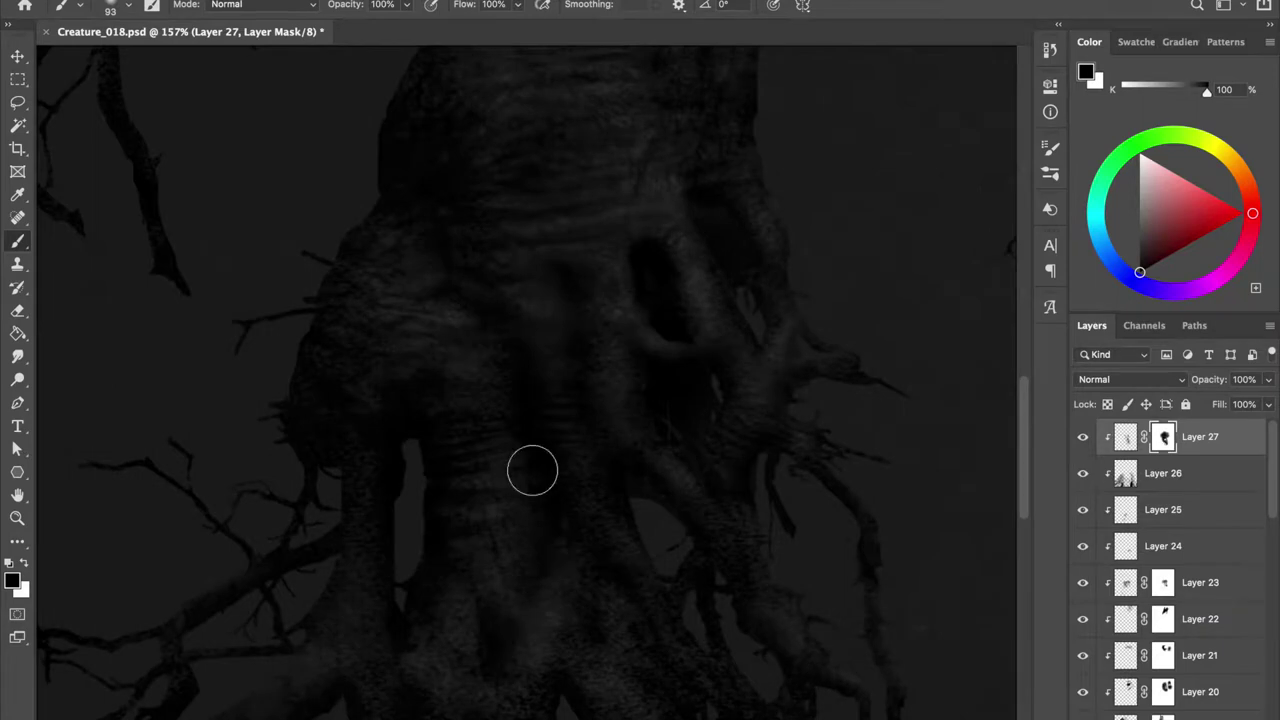
scroll(574, 413, down, 2)
scroll(877, 353, down, 2)
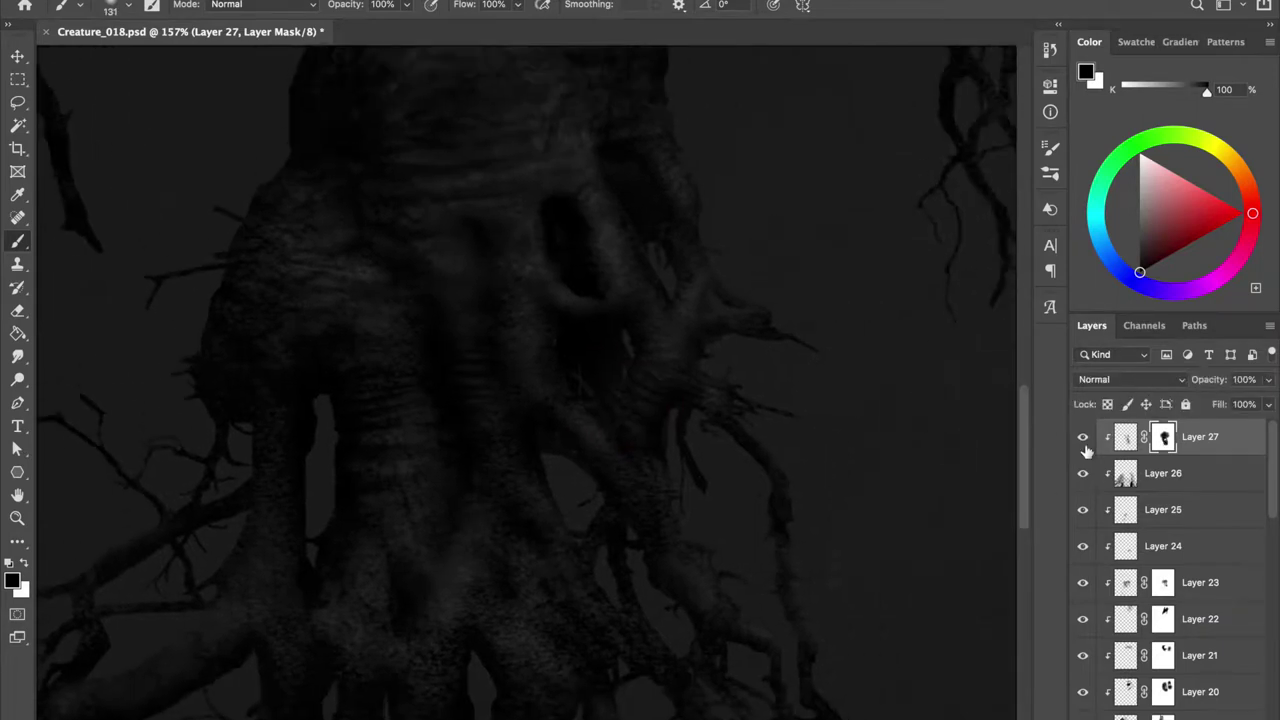
scroll(777, 491, down, 2)
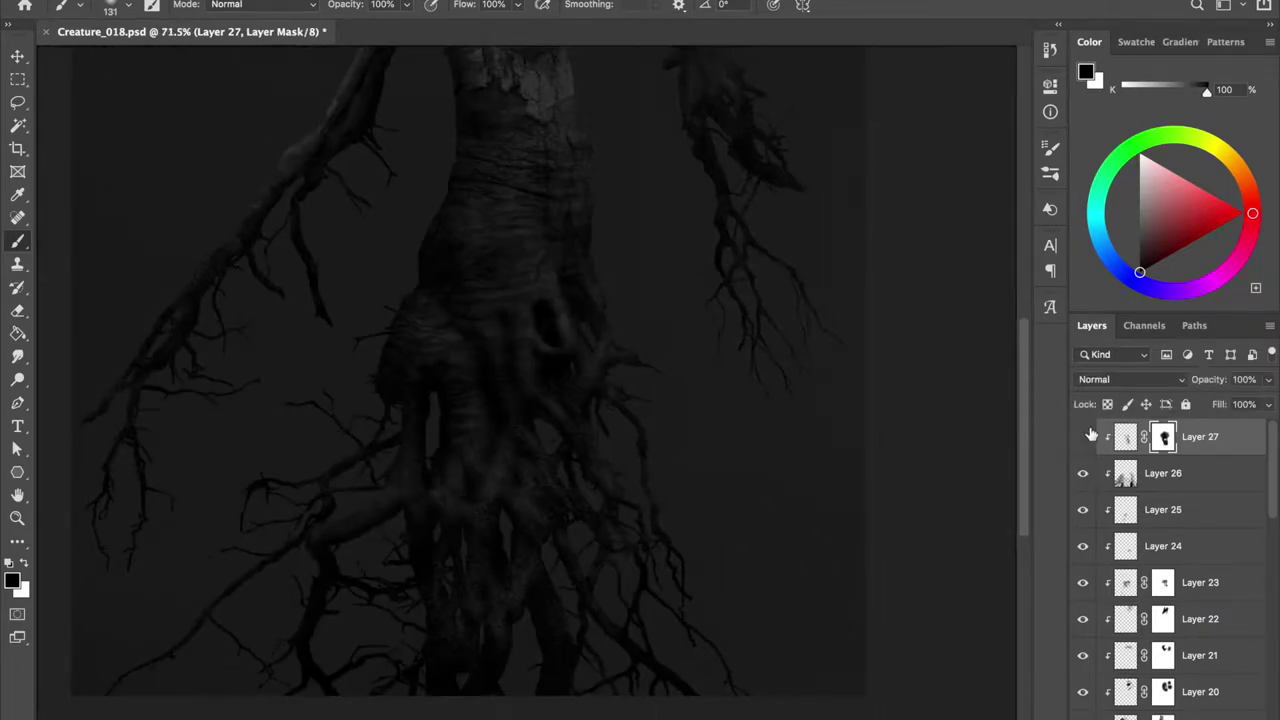
scroll(749, 446, up, 2)
scroll(834, 491, up, 1)
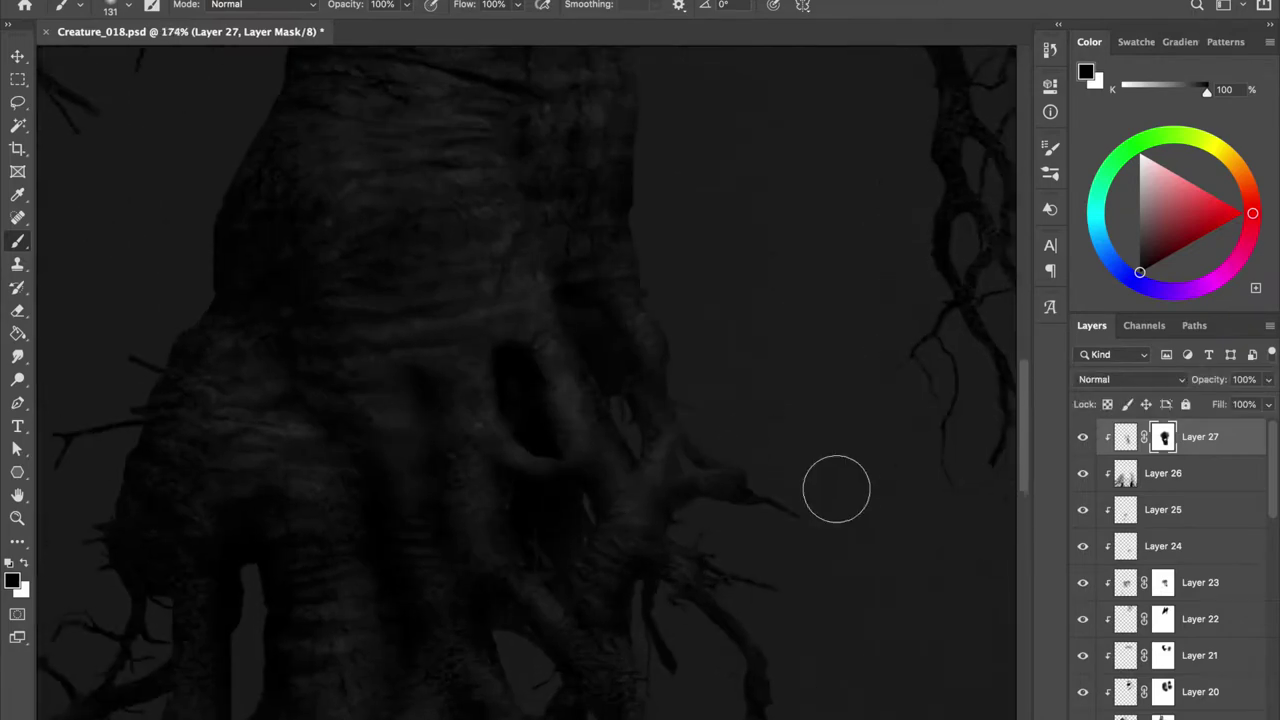
ctrl+click(940, 368)
alt+click(1082, 561)
alt+click(1082, 561)
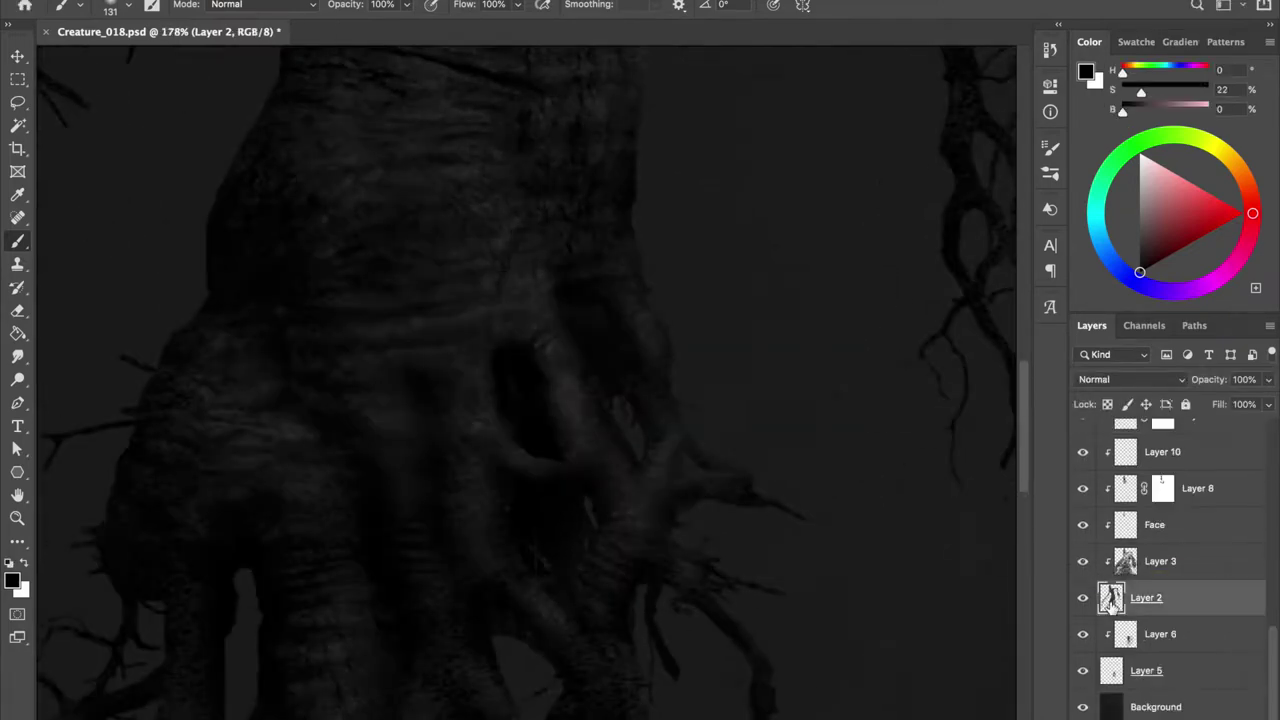
Sample a dark grey from the trunk, shrink the brush, and add new Layer 28 for bark strokes.
alt+click(595, 445)
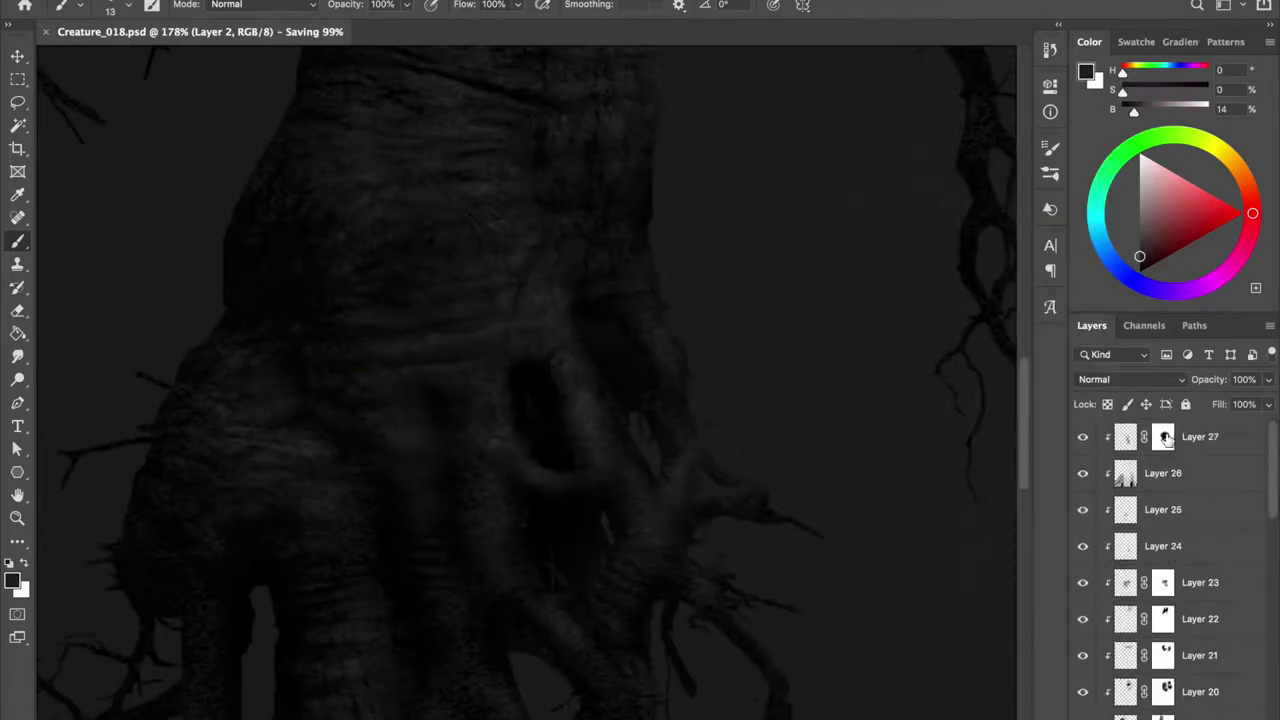
right_click(580, 150)
key(Escape)
drag(541, 390, 529, 390)
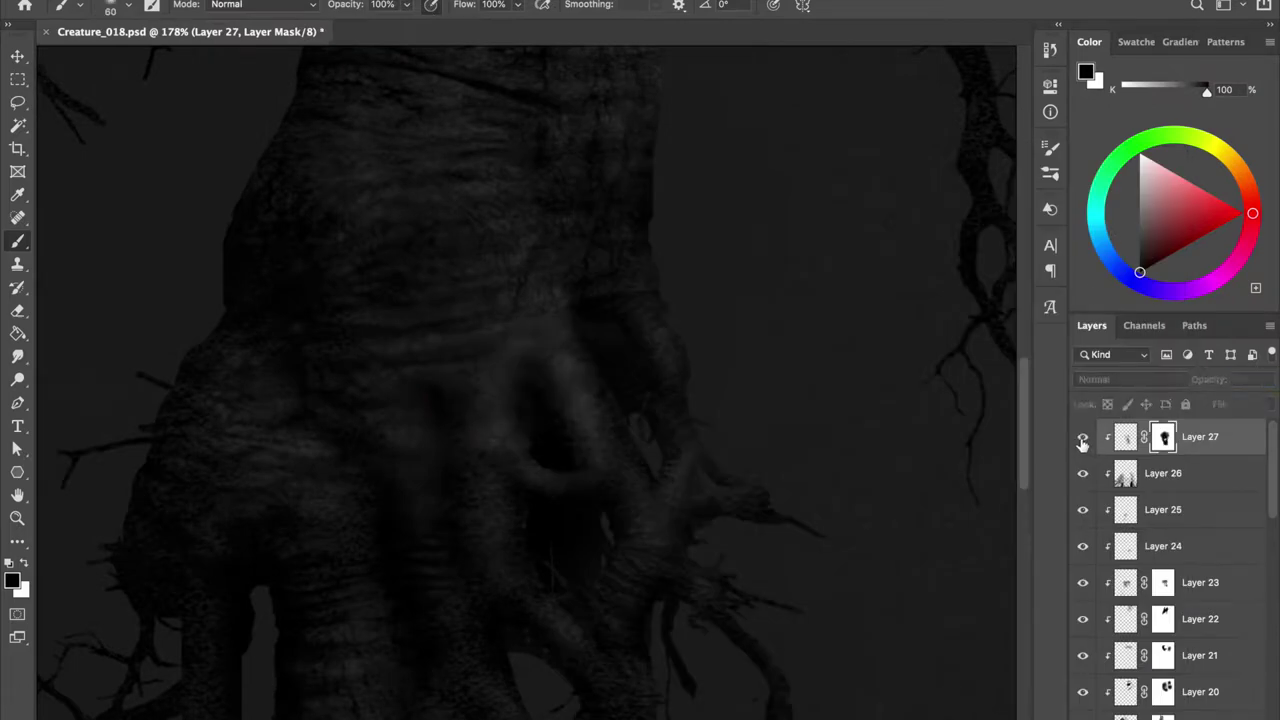
key(x)
key(x)
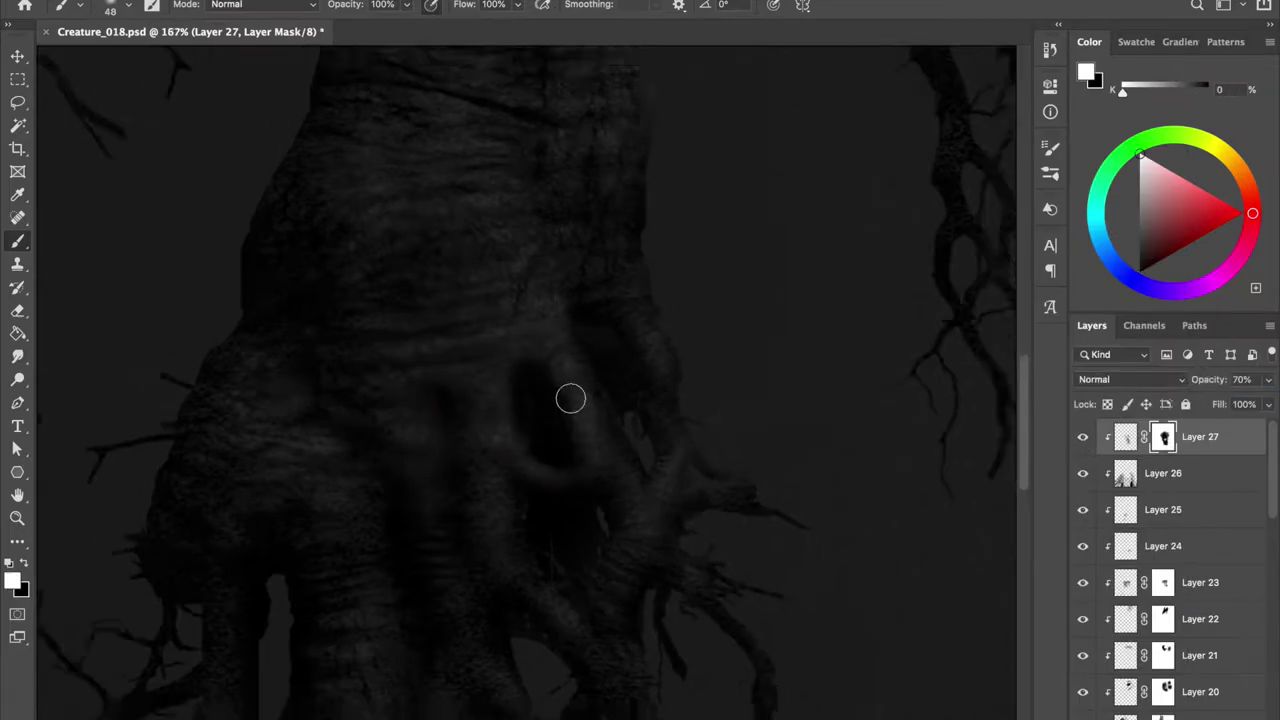
scroll(569, 397, down, 5)
scroll(609, 386, left, 3)
scroll(598, 416, up, 1)
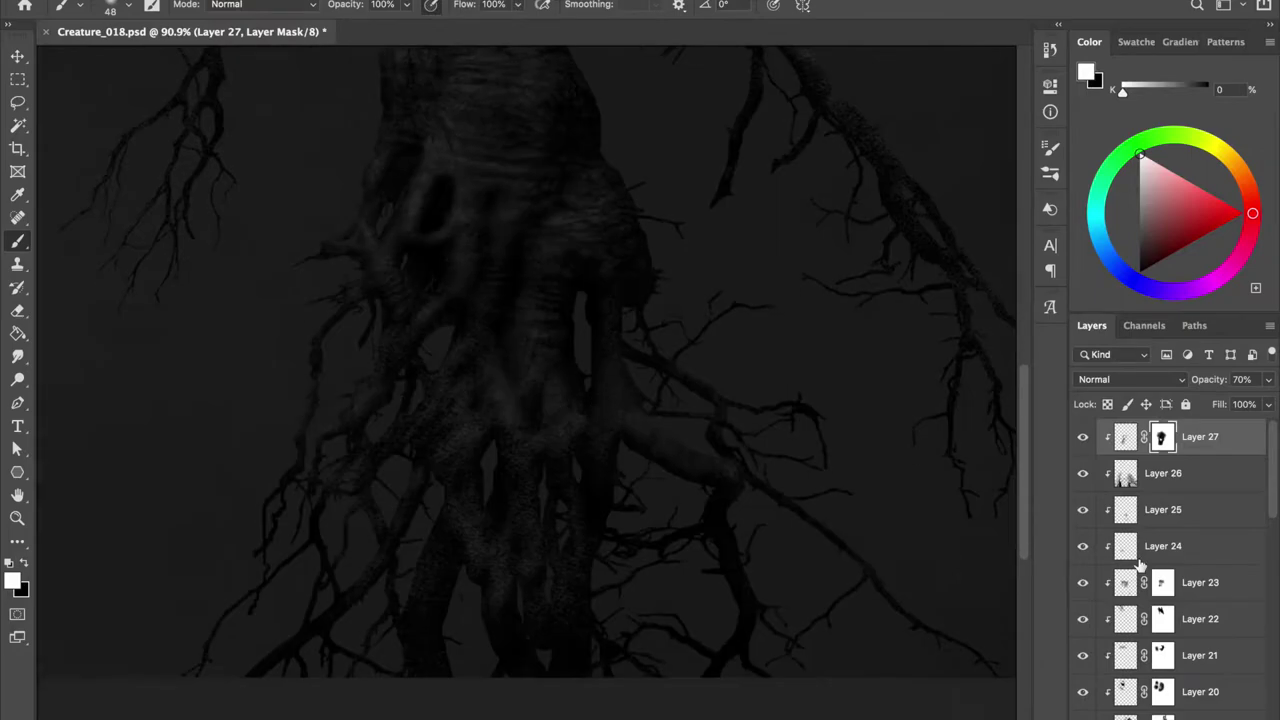
key(ctrl+shift+n)
key(Return)
right_click(823, 531)
Paint bark strokes on Layer 28 and position and warp them along the right root.
scroll(893, 543, down, 5)
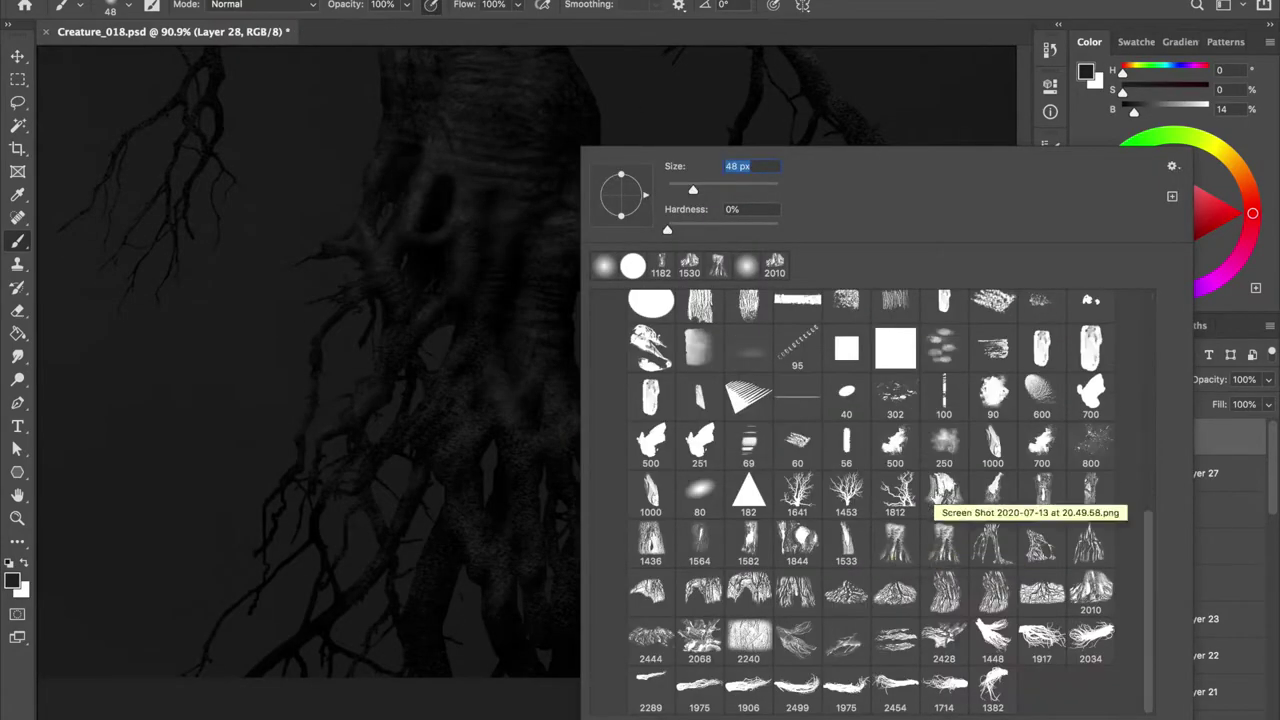
double_click(905, 505)
key(v)
mouse_move(624, 422)
mouse_down()
mouse_move(625, 463)
mouse_move(783, 481)
mouse_up()
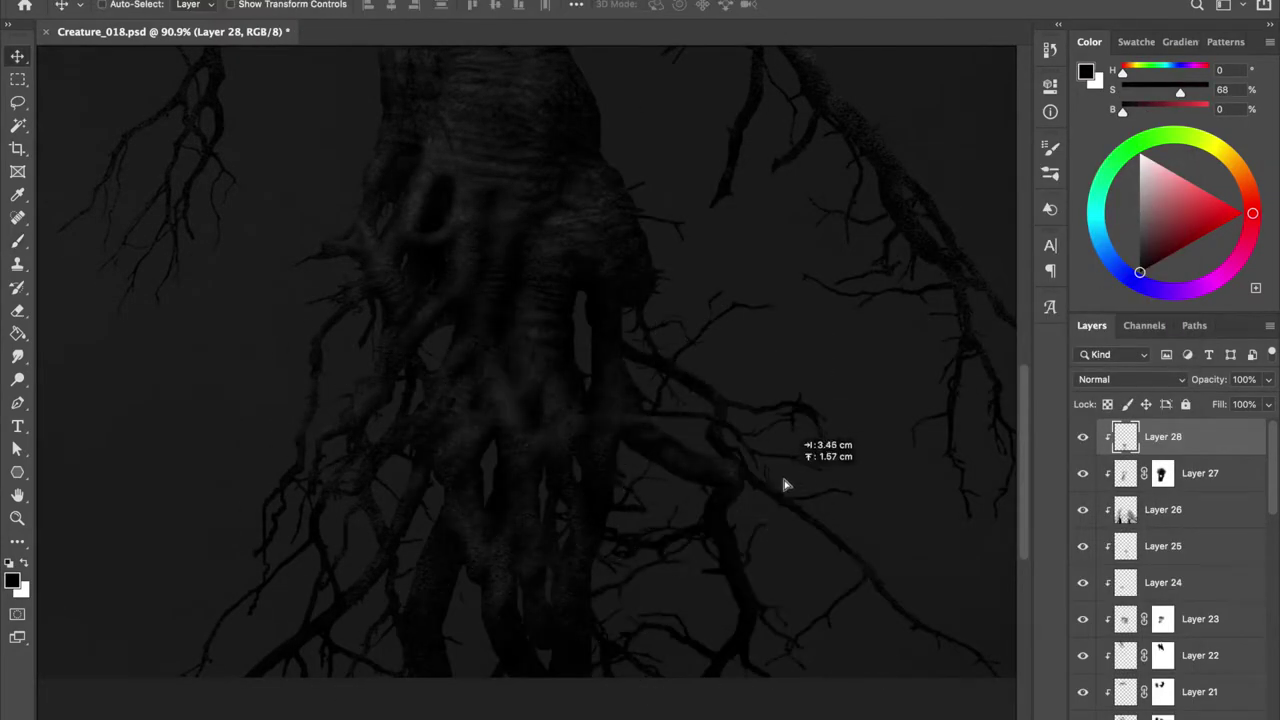
mouse_move(786, 507)
mouse_down()
mouse_move(634, 186)
mouse_move(689, 424)
mouse_move(656, 437)
mouse_up()
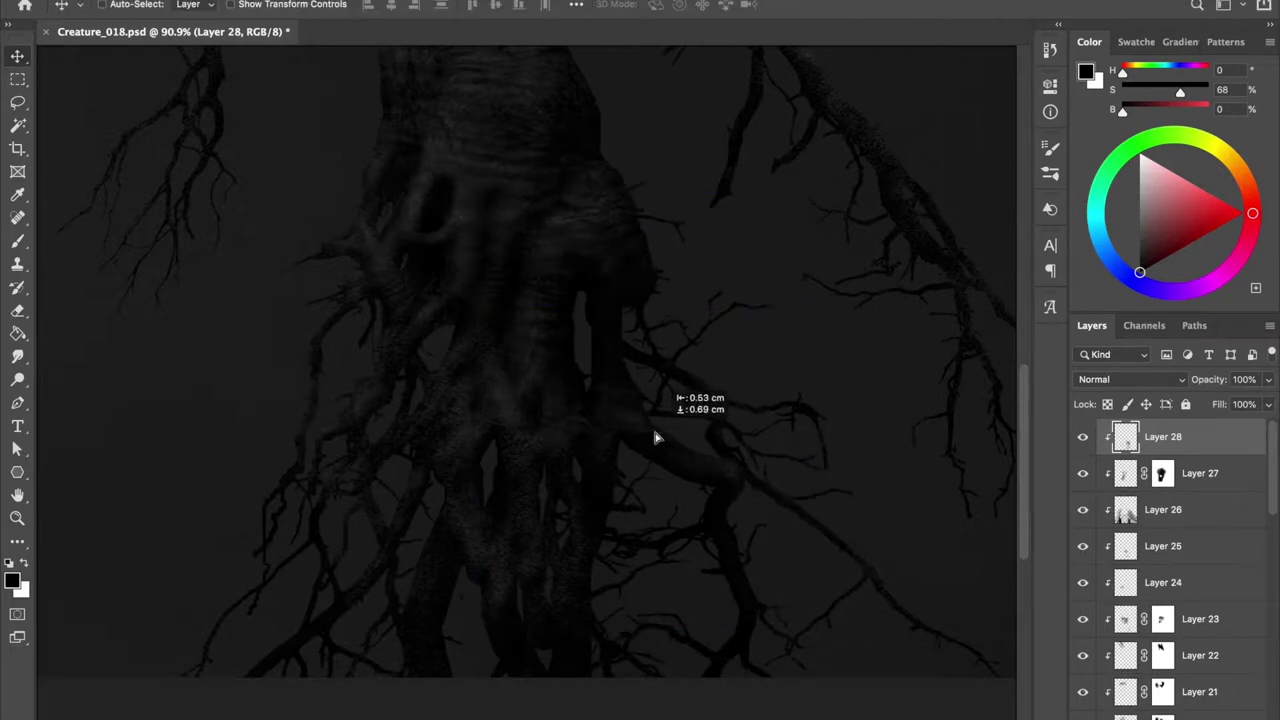
drag(635, 552, 724, 546)
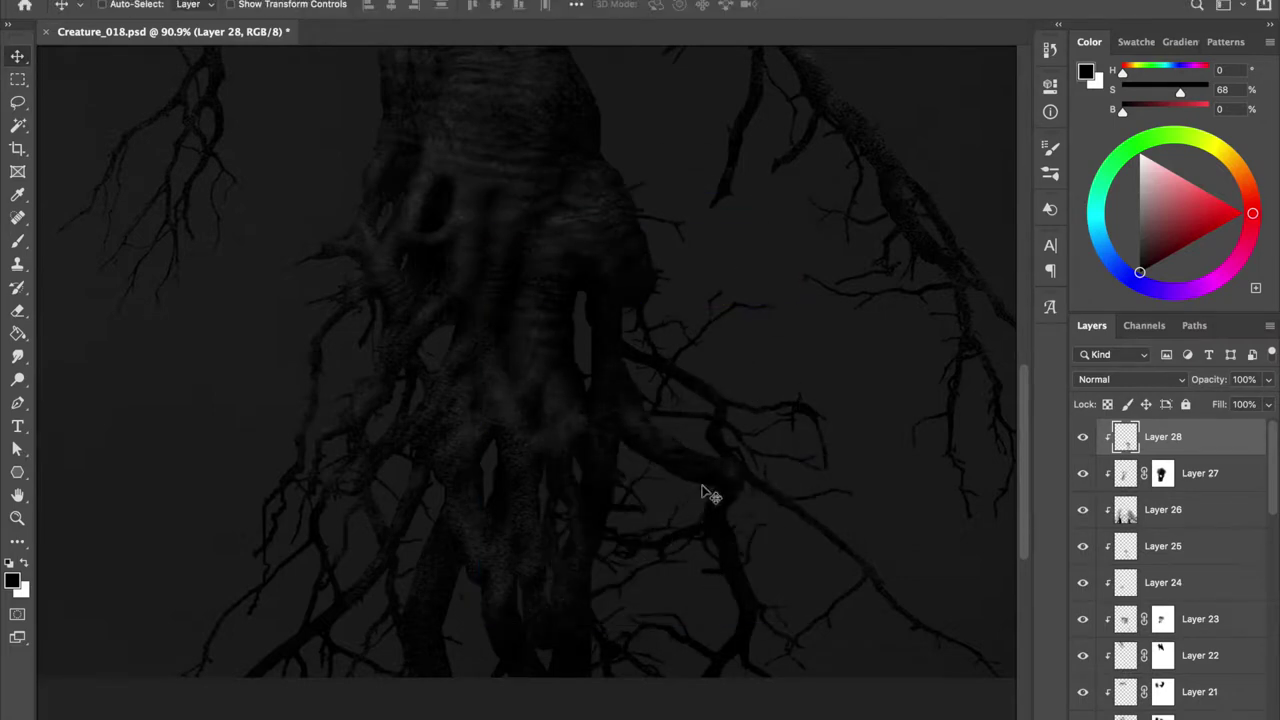
mouse_move(728, 444)
mouse_down()
mouse_move(672, 525)
mouse_move(722, 560)
mouse_up()
key(e)
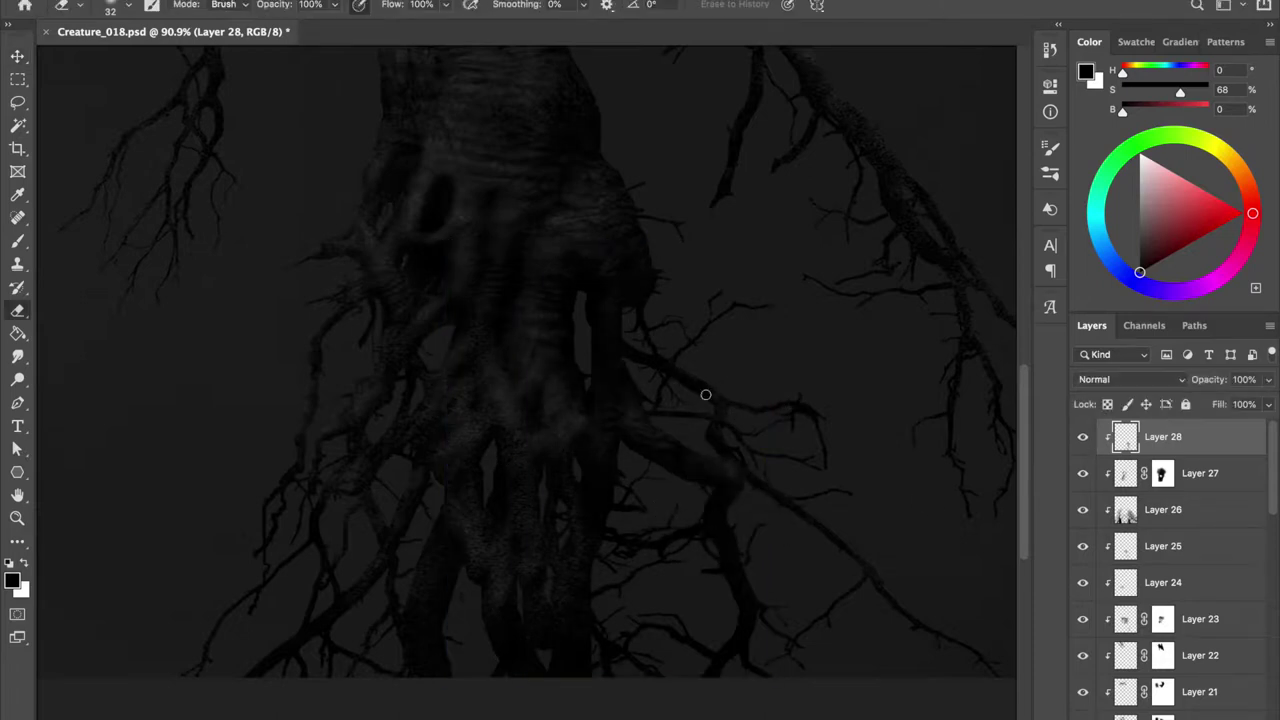
key(ctrl+t)
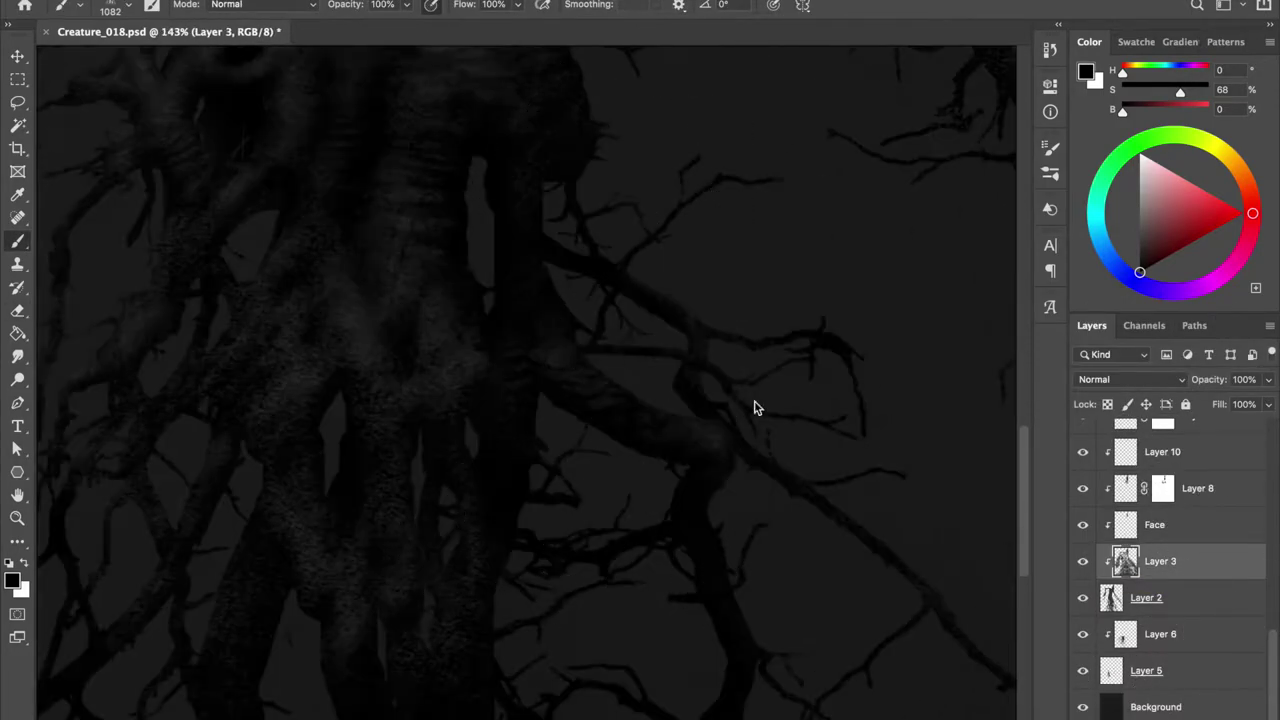
Paint near-black shading on Layer 29, move it onto the lower roots, and erase excess.
right_click(755, 407)
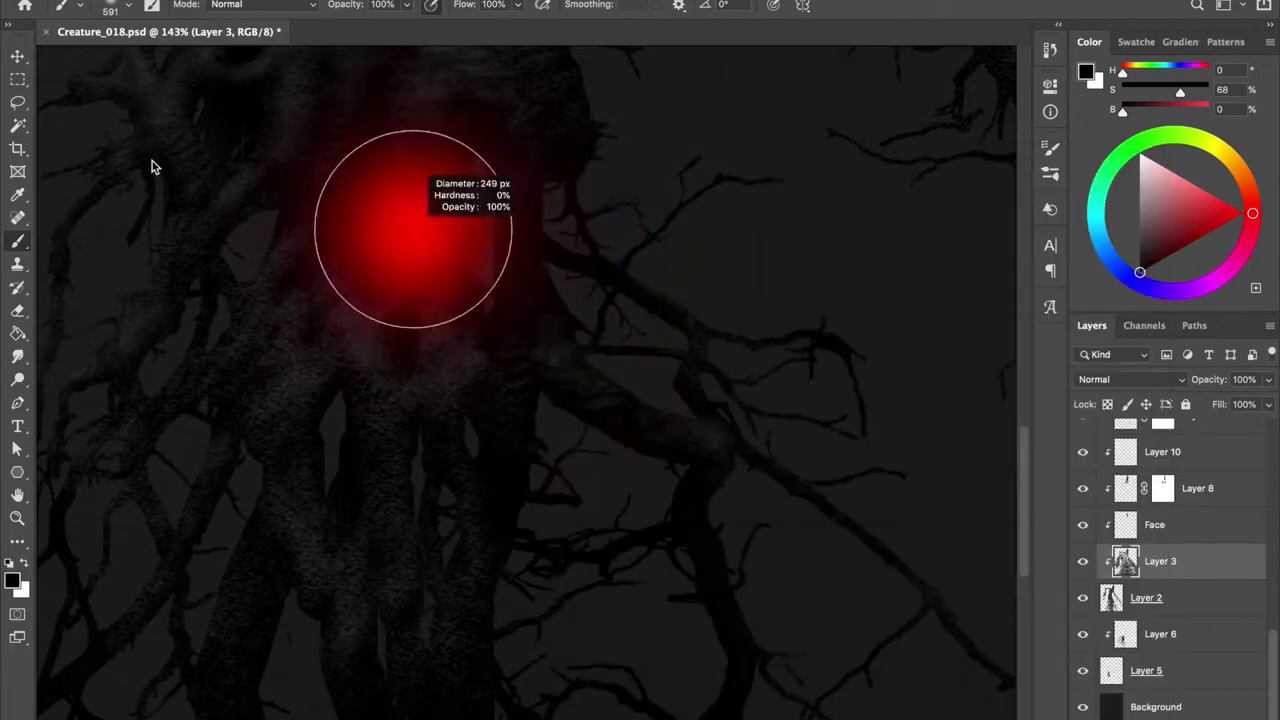
alt+click(628, 462)
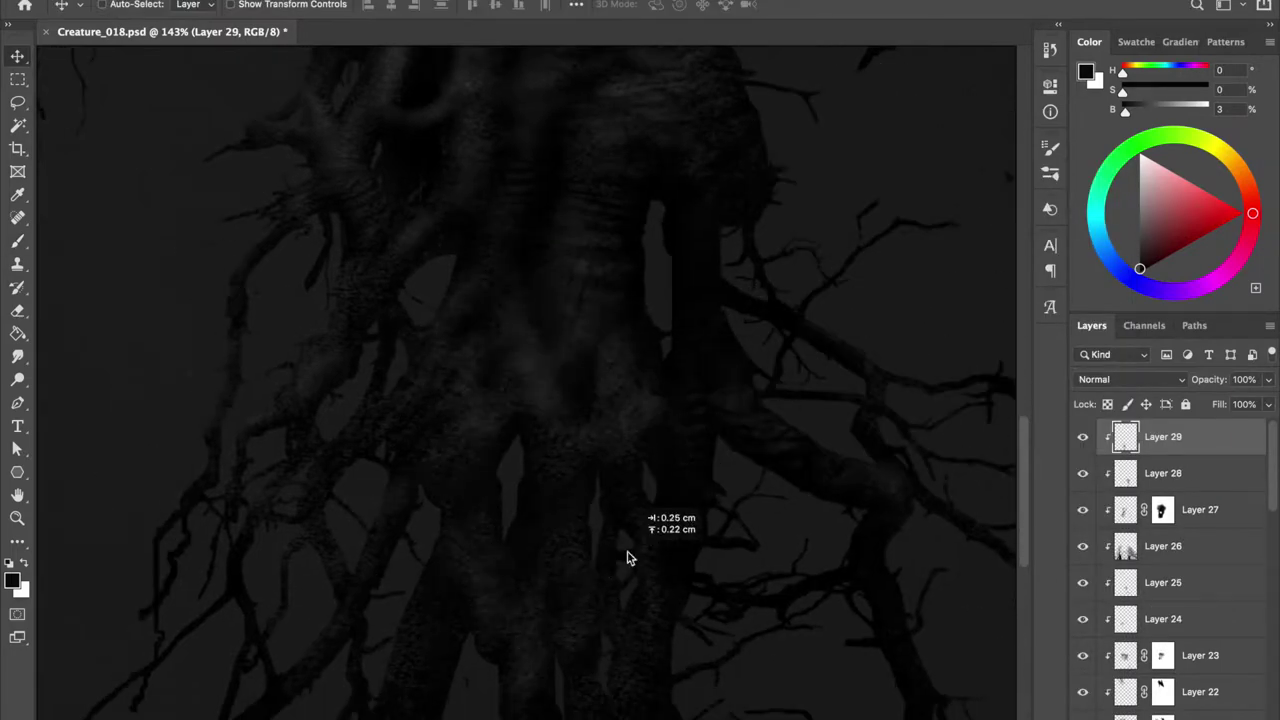
key(ctrl+t)
mouse_move(640, 408)
mouse_down()
mouse_move(636, 376)
mouse_move(546, 369)
mouse_up()
key(Return)
key(e)
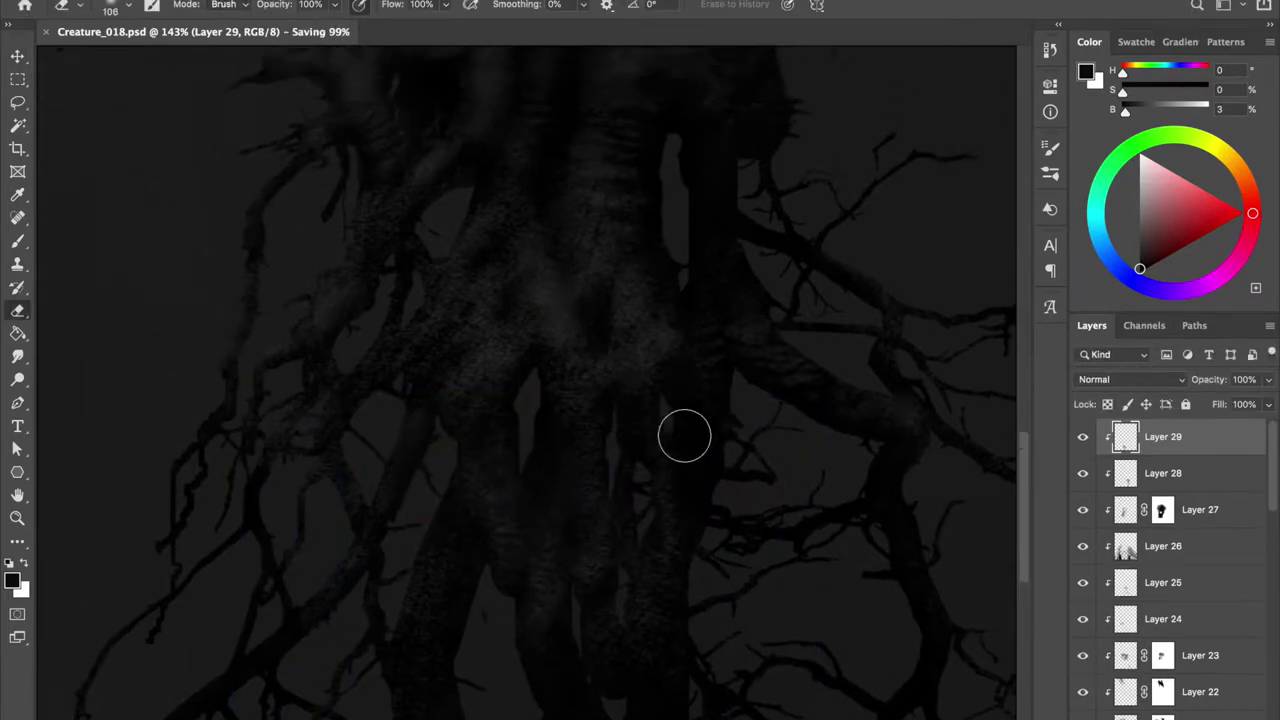
Add Layer 30 with root texture on the trunk, save, and compare it hidden and shown.
key(ctrl+shift+alt+n)
key(ctrl+minus)
key(ctrl+s)
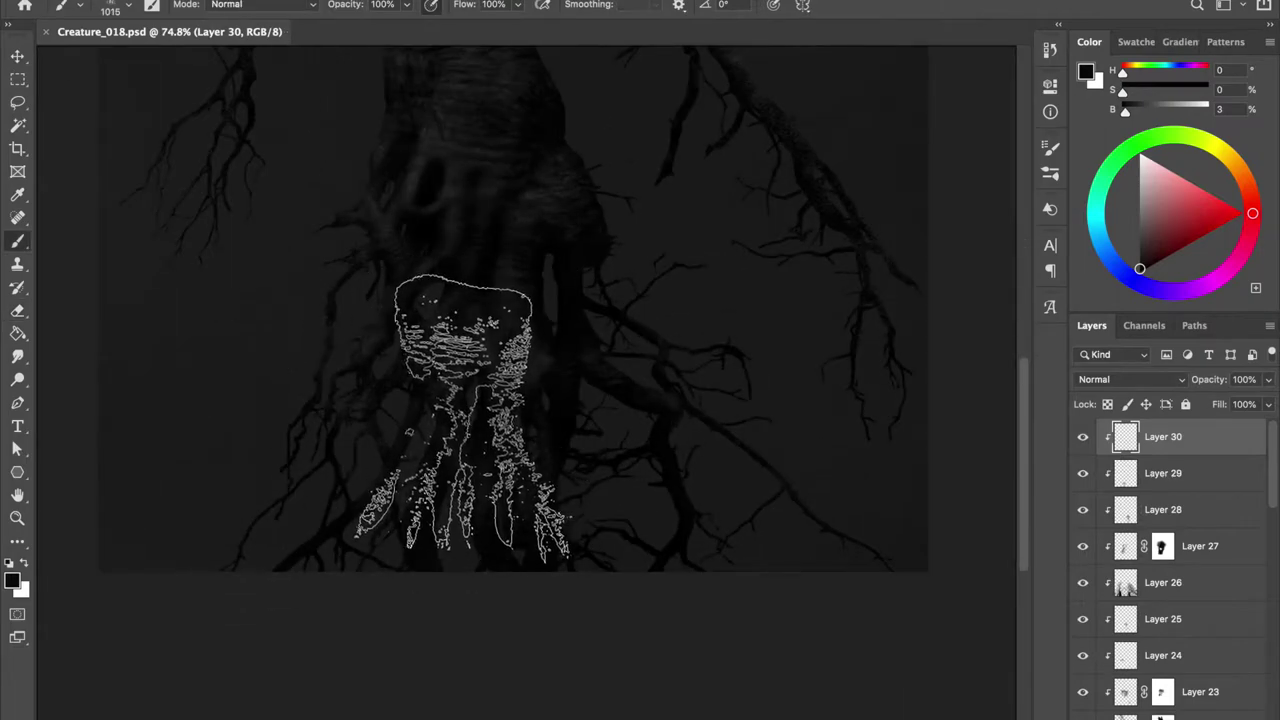
scroll(618, 529, up, 5)
drag(586, 414, 497, 266)
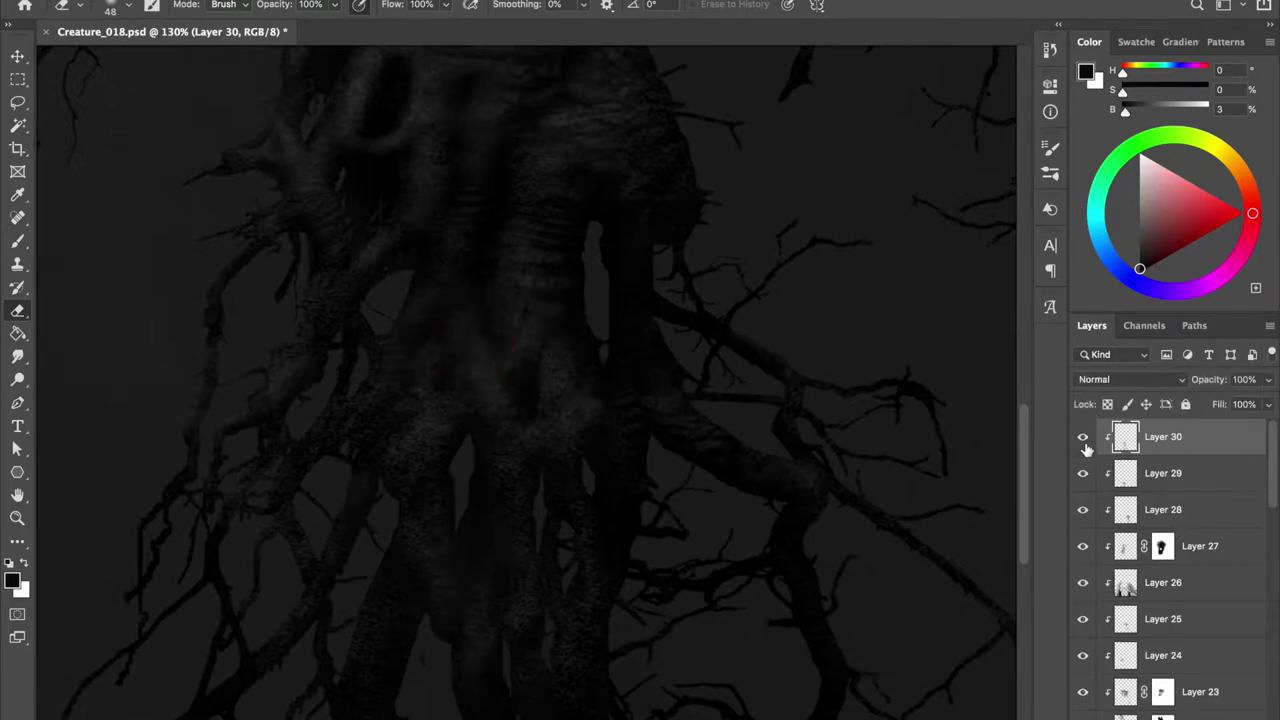
key(ctrl+s)
scroll(688, 309, down, 2)
scroll(623, 449, up, 2)
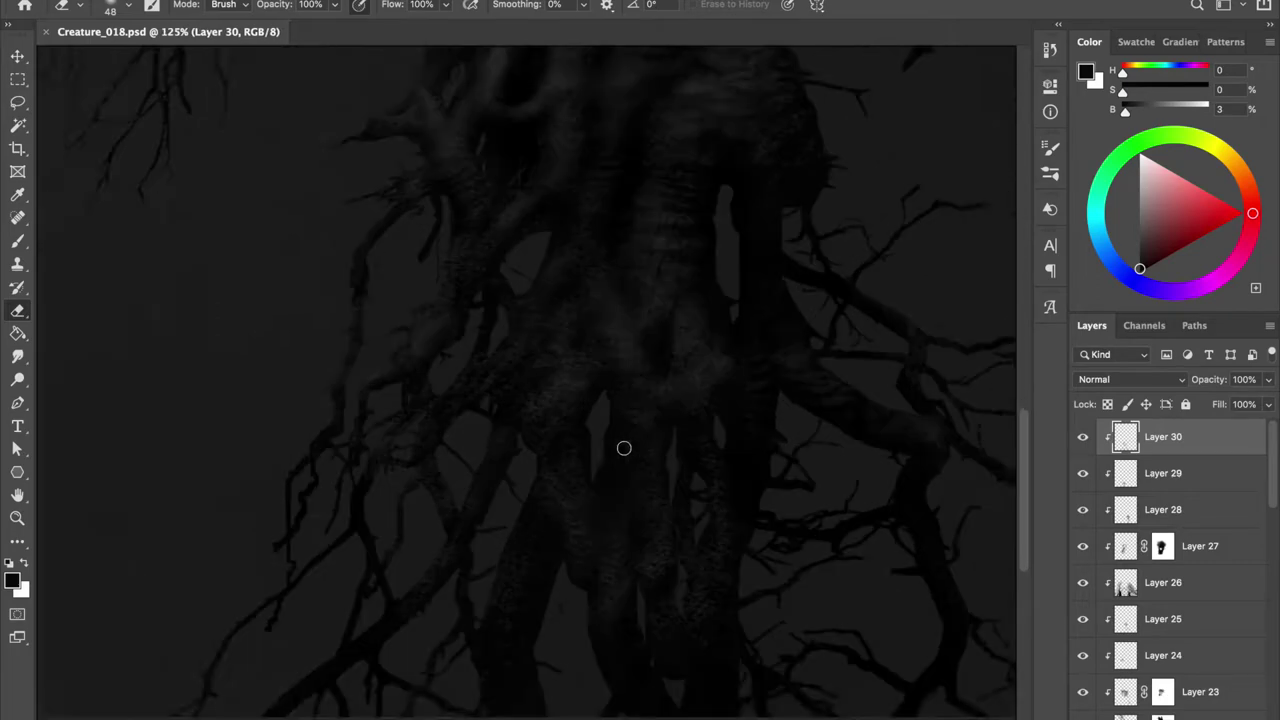
click(1082, 438)
click(1082, 437)
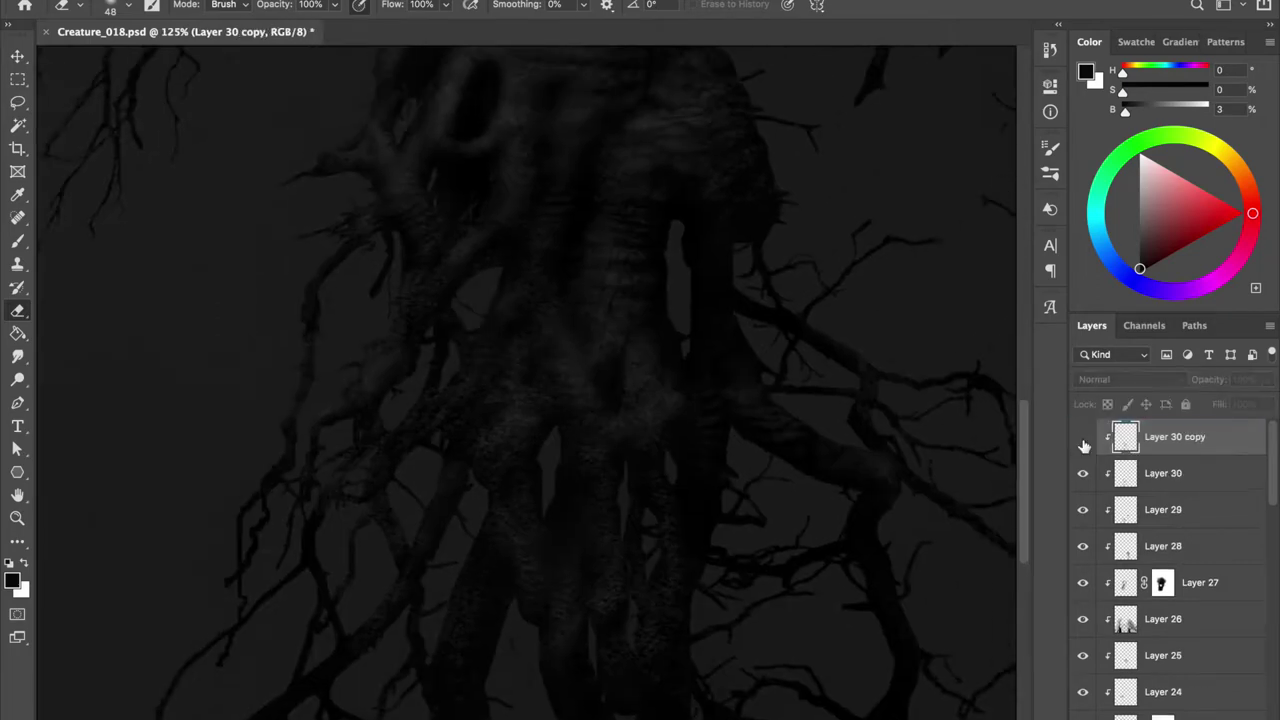
scroll(926, 494, down, 2)
Add a new layer clipped to Layer 3 and set the brush to about 493 px.
key(ctrl+shift+n)
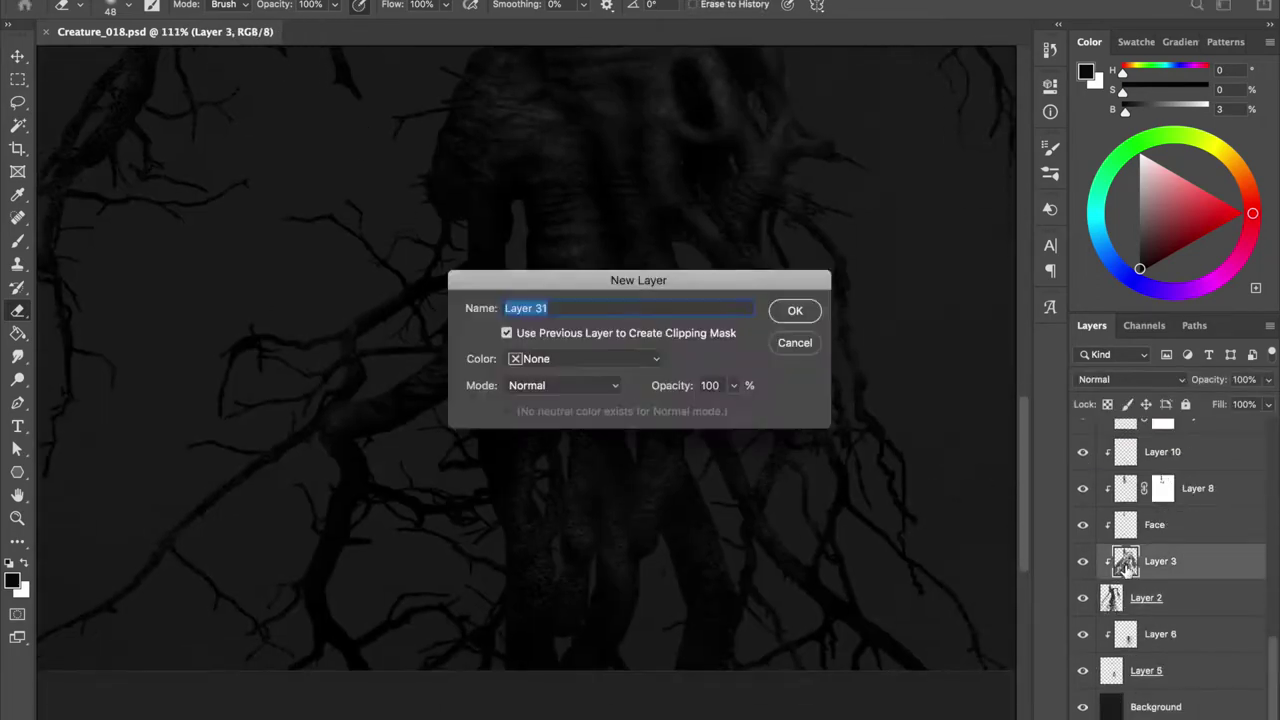
key(Return)
key(b)
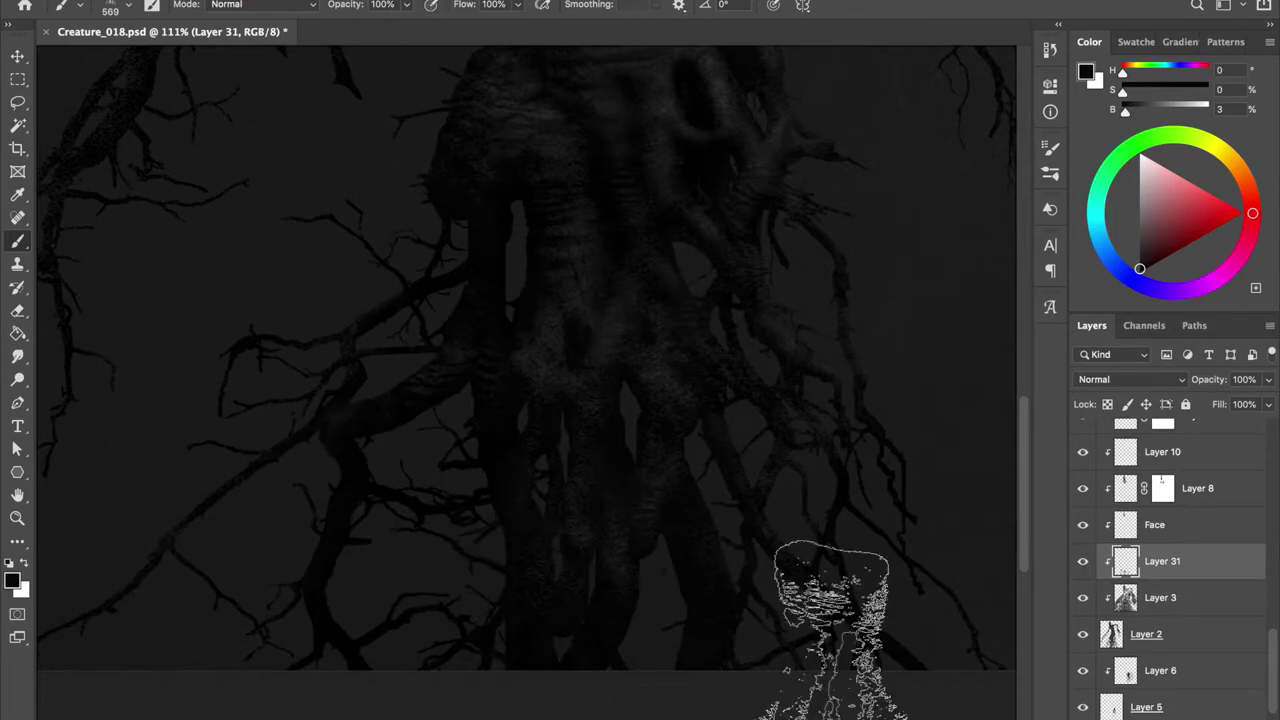
key(])
drag(380, 309, 646, 360)
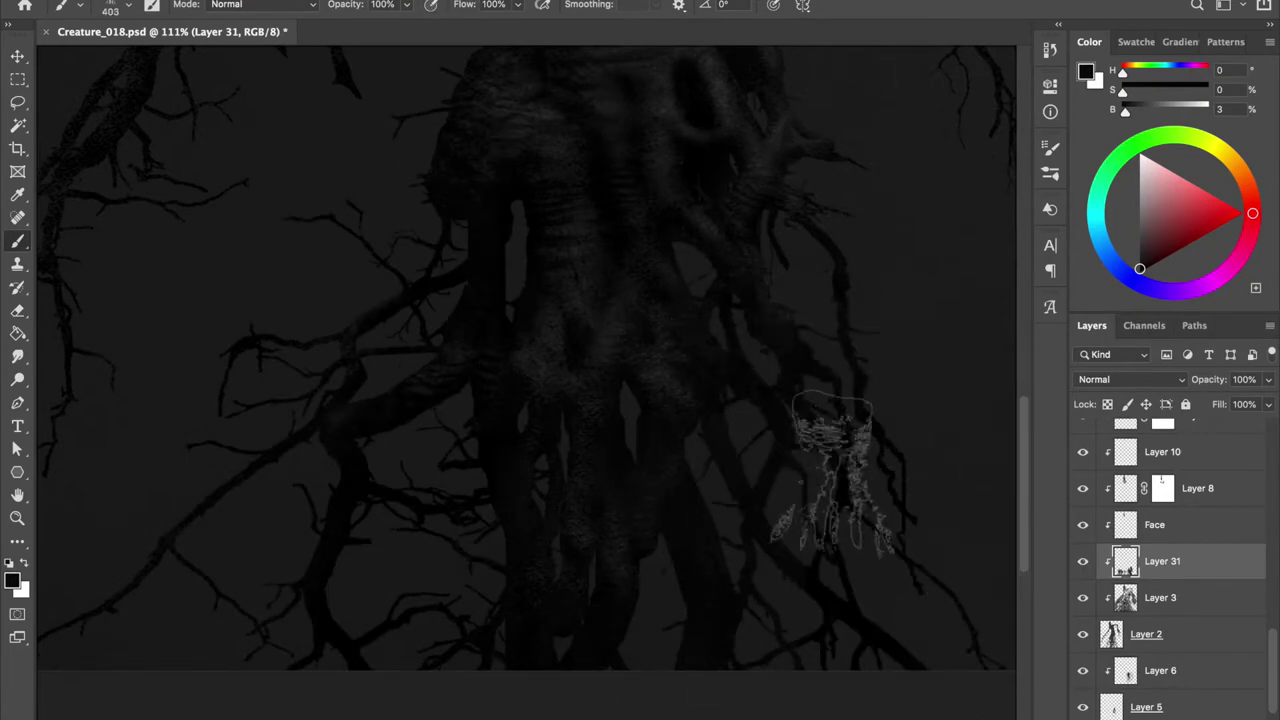
scroll(871, 449, up, 3)
Choose a textured stamp brush tip and save the document.
right_click(930, 205)
double_click(1029, 686)
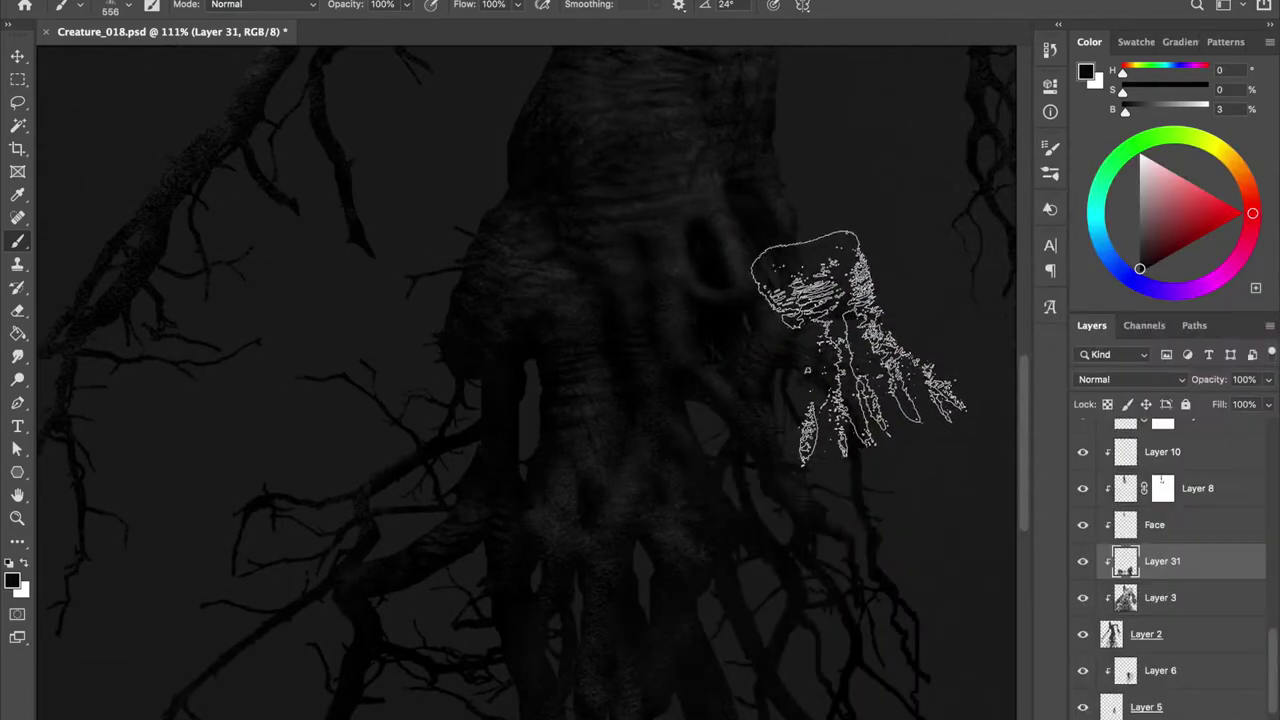
scroll(829, 334, right, 3)
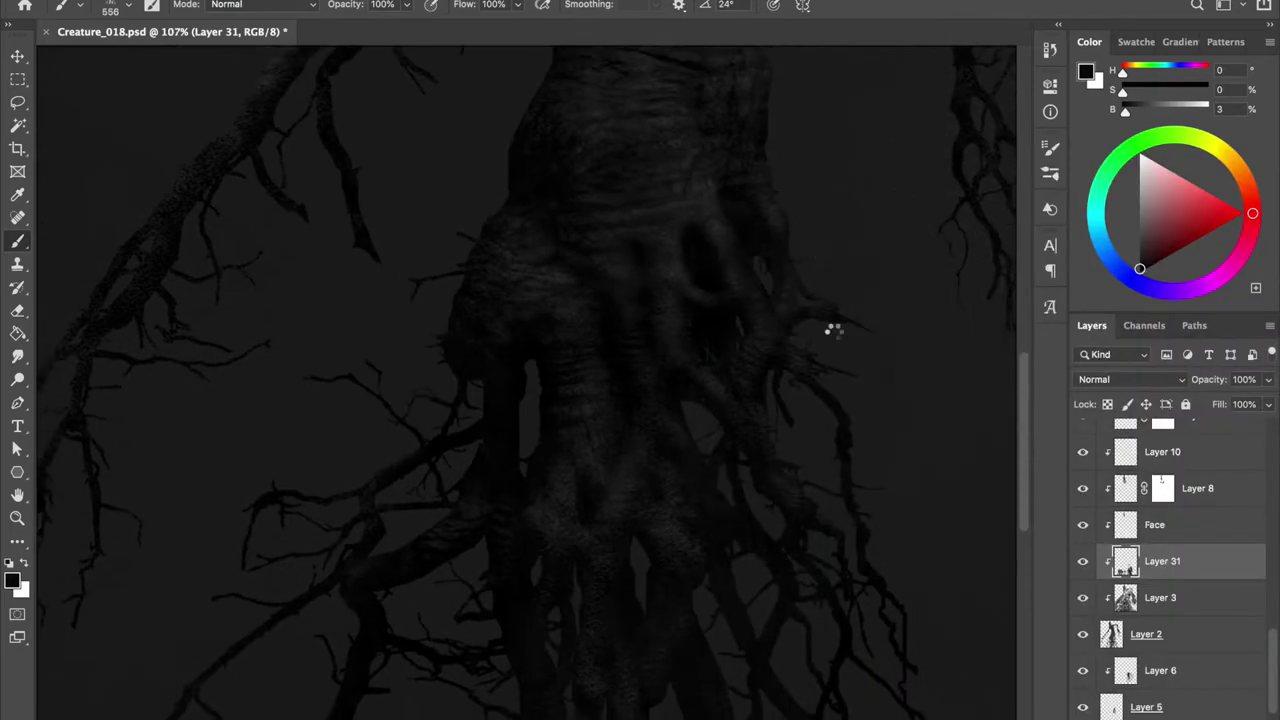
scroll(829, 334, up, 2)
key(ctrl+s)
Switch to a 14 px small round brush on Layer 31 with dark grey paint.
right_click(506, 368)
double_click(571, 371)
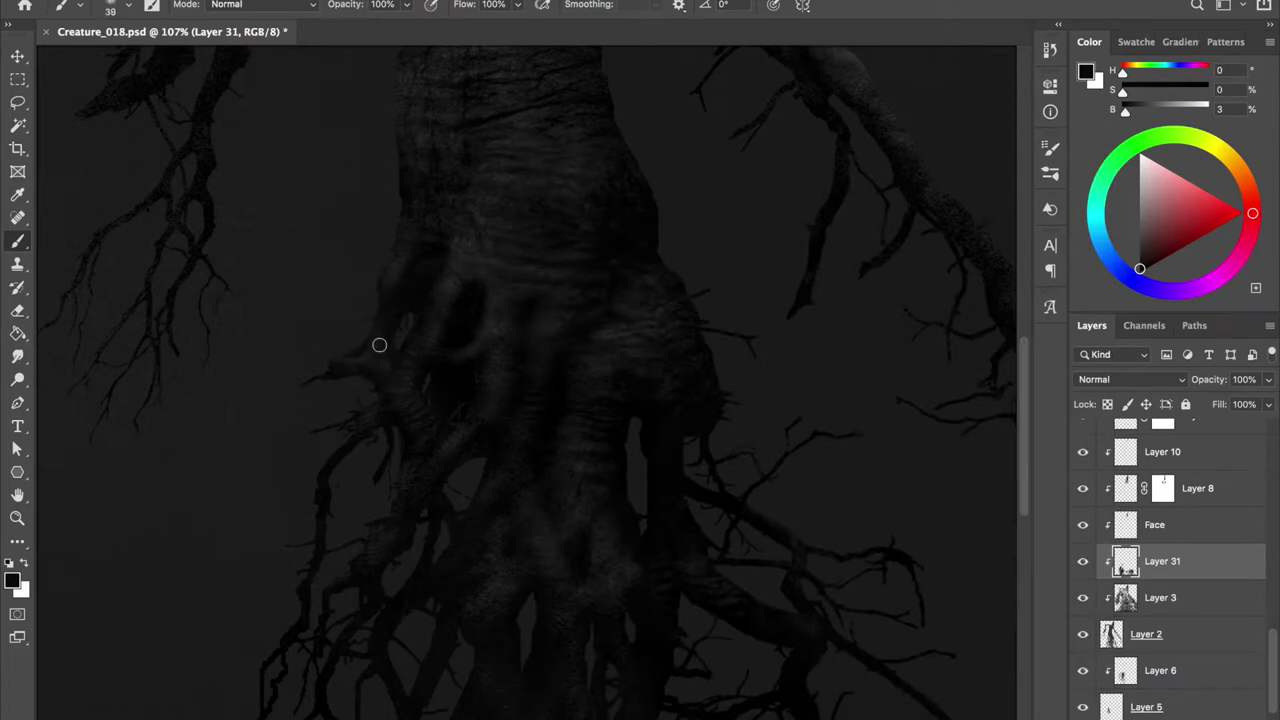
click(1150, 670)
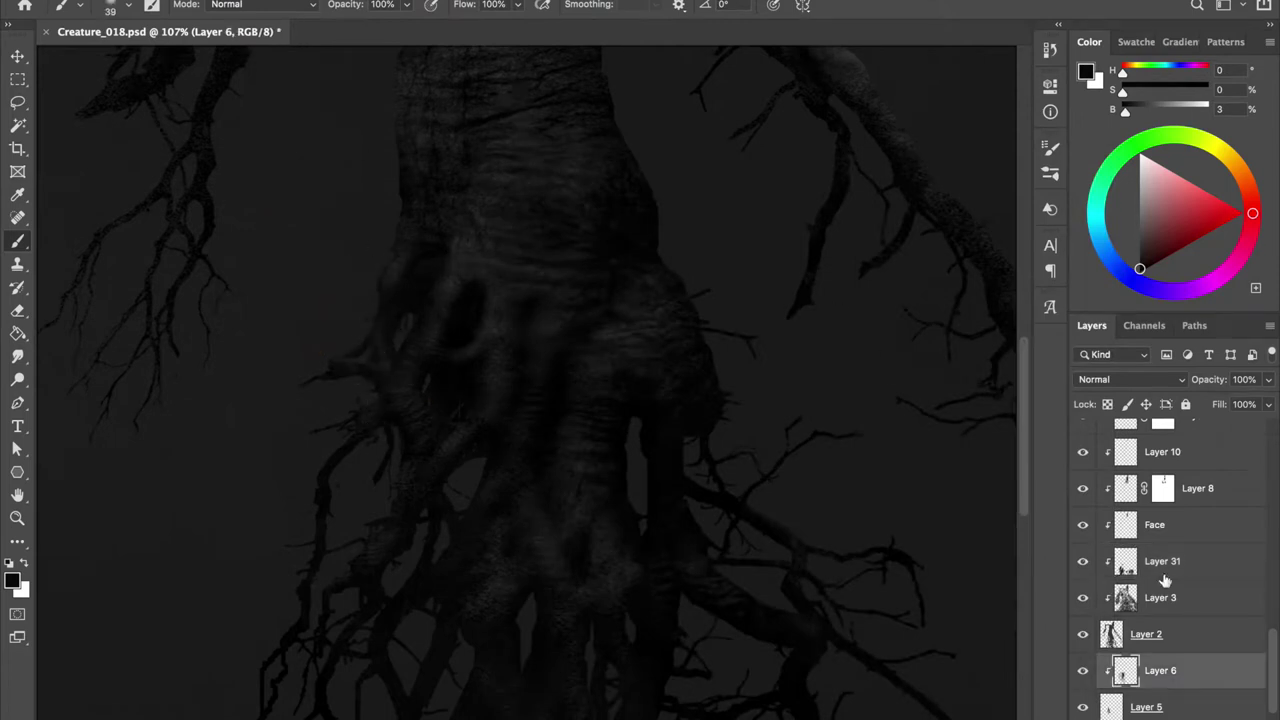
ctrl+click(839, 313)
scroll(470, 647, down, 5)
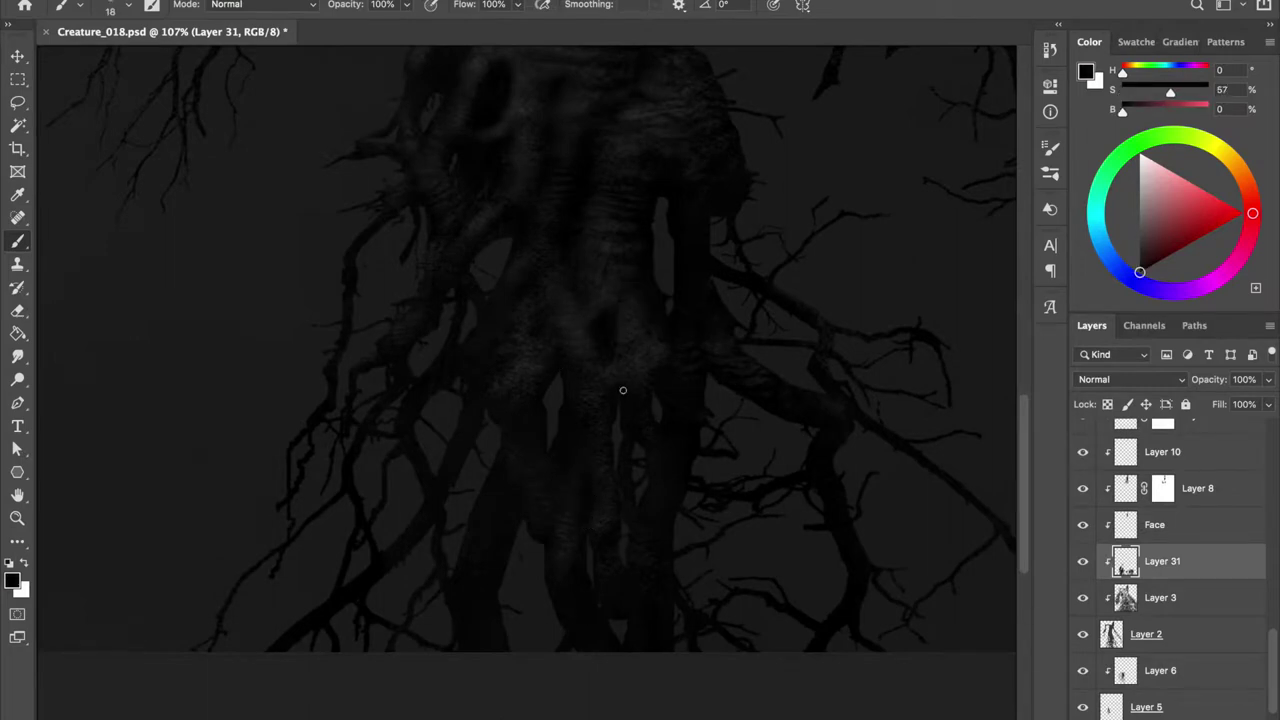
drag(640, 344, 660, 374)
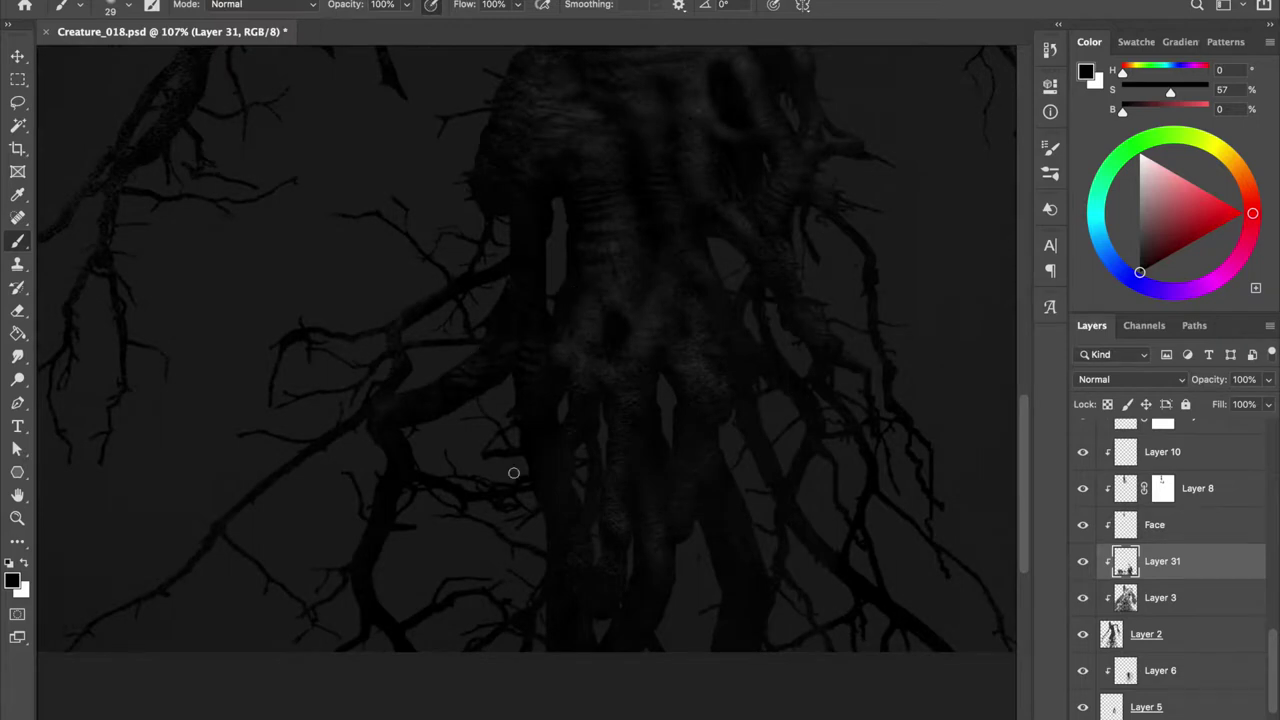
drag(643, 276, 603, 270)
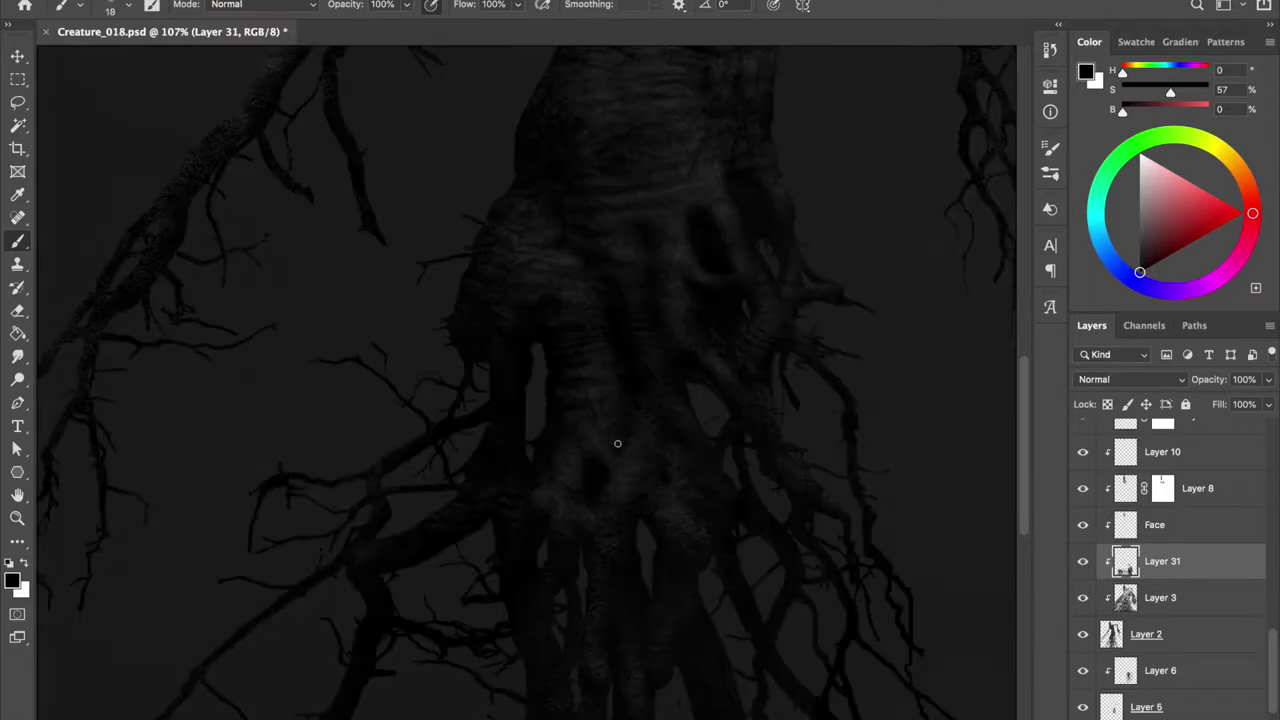
key(ctrl+s)
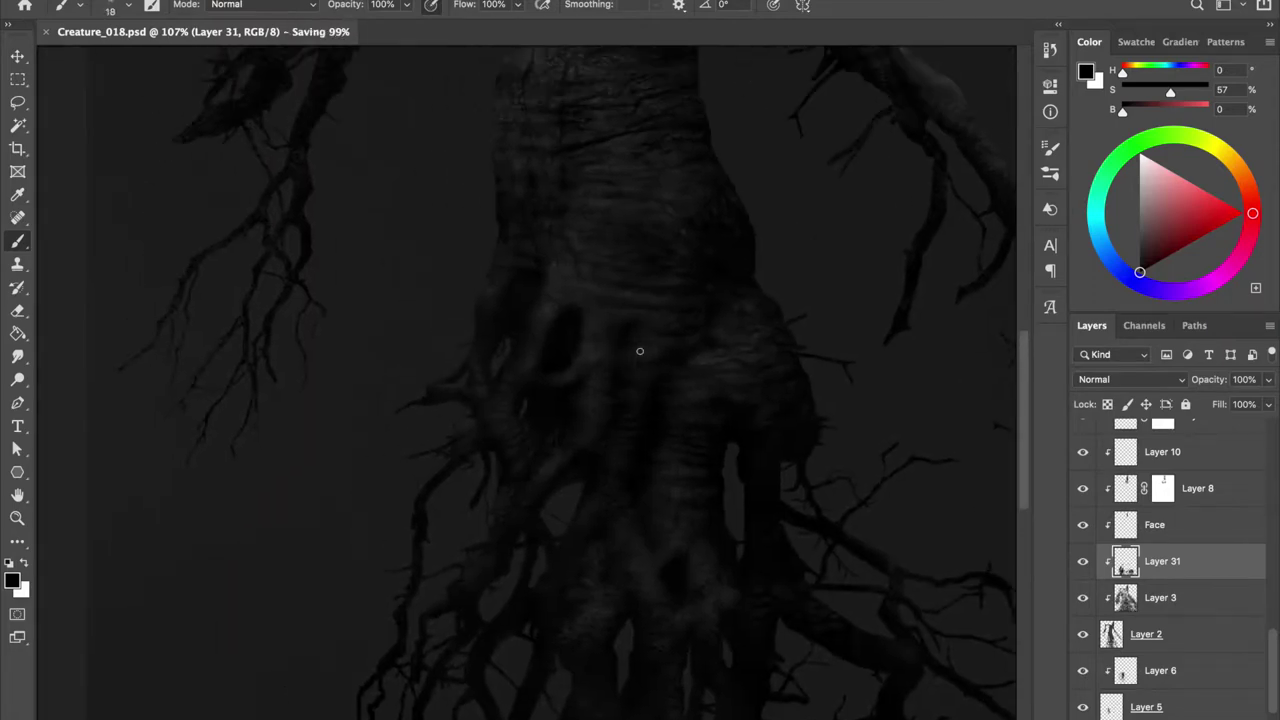
alt+click(640, 351)
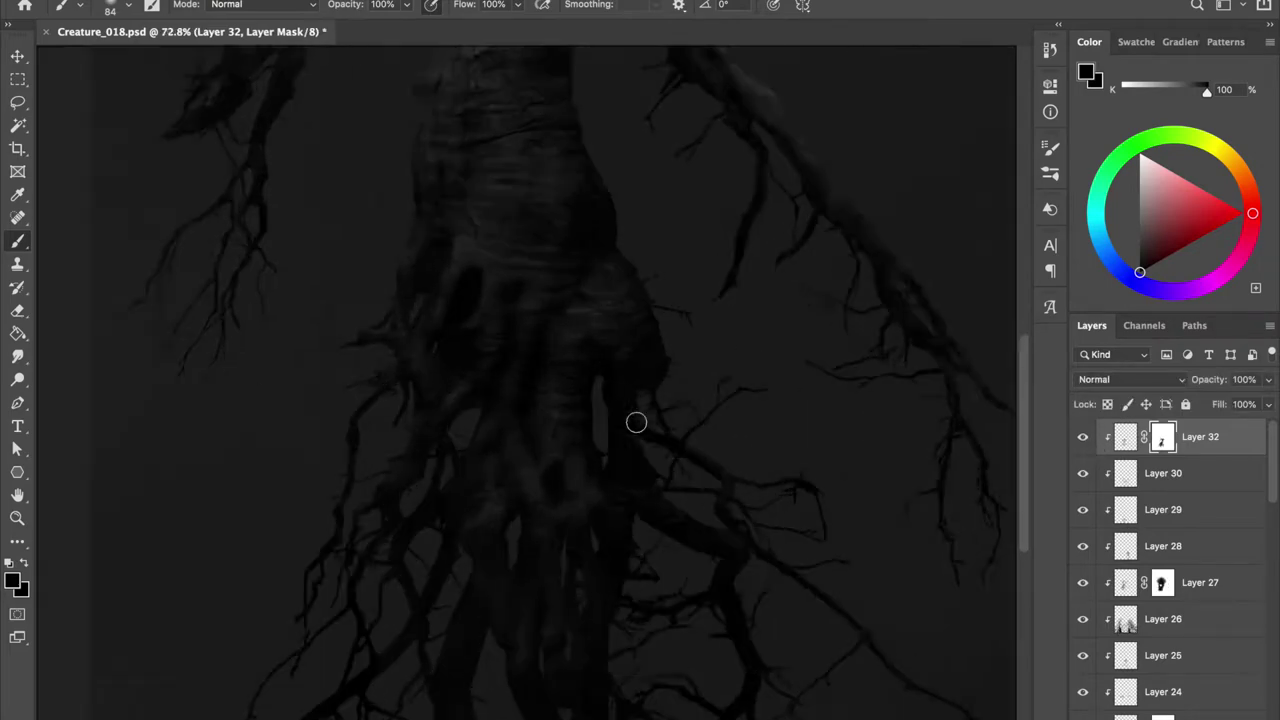
Duplicate Layer 32, rotate the copy and nudge it slightly along the trunk.
key(ctrl+j)
key(ctrl+t)
mouse_move(671, 214)
mouse_down()
mouse_move(780, 336)
mouse_move(808, 251)
mouse_up()
key(Return)
drag(530, 545, 556, 560)
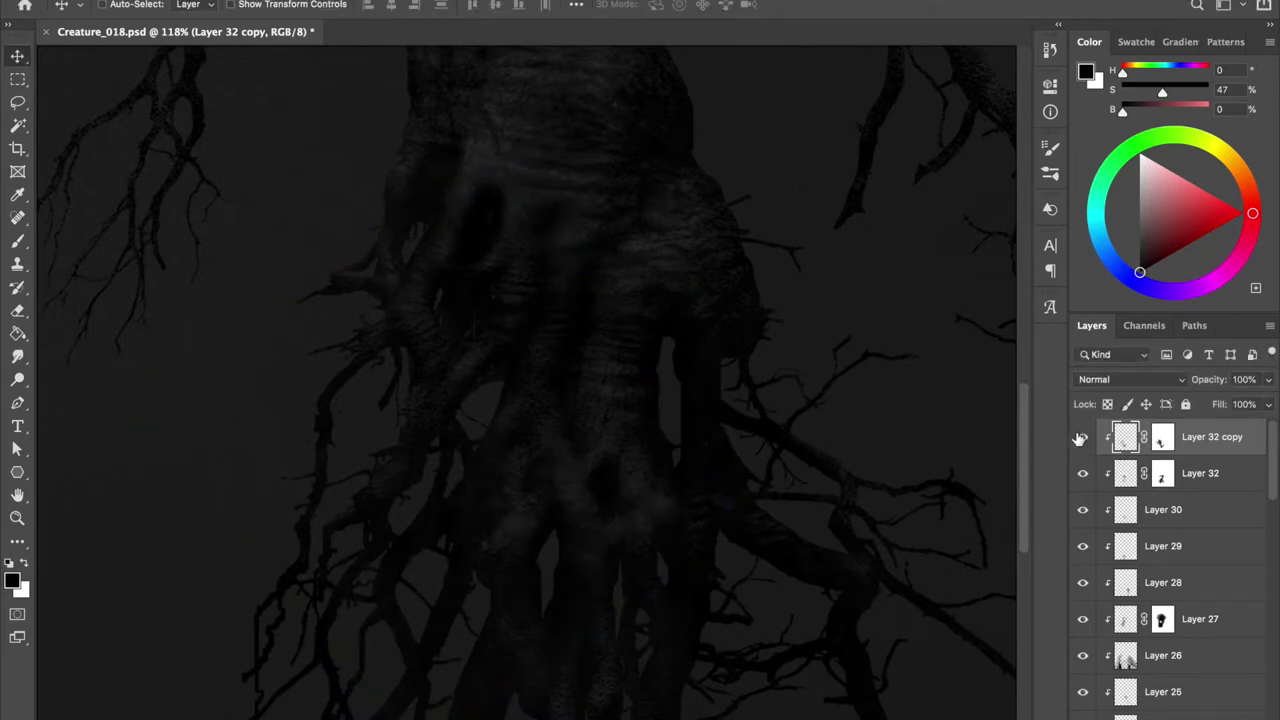
Target Layer 32 copy's mask, make it visible, and set a 75 px brush.
click(1161, 437)
key(b)
click(1083, 437)
drag(480, 531, 394, 500)
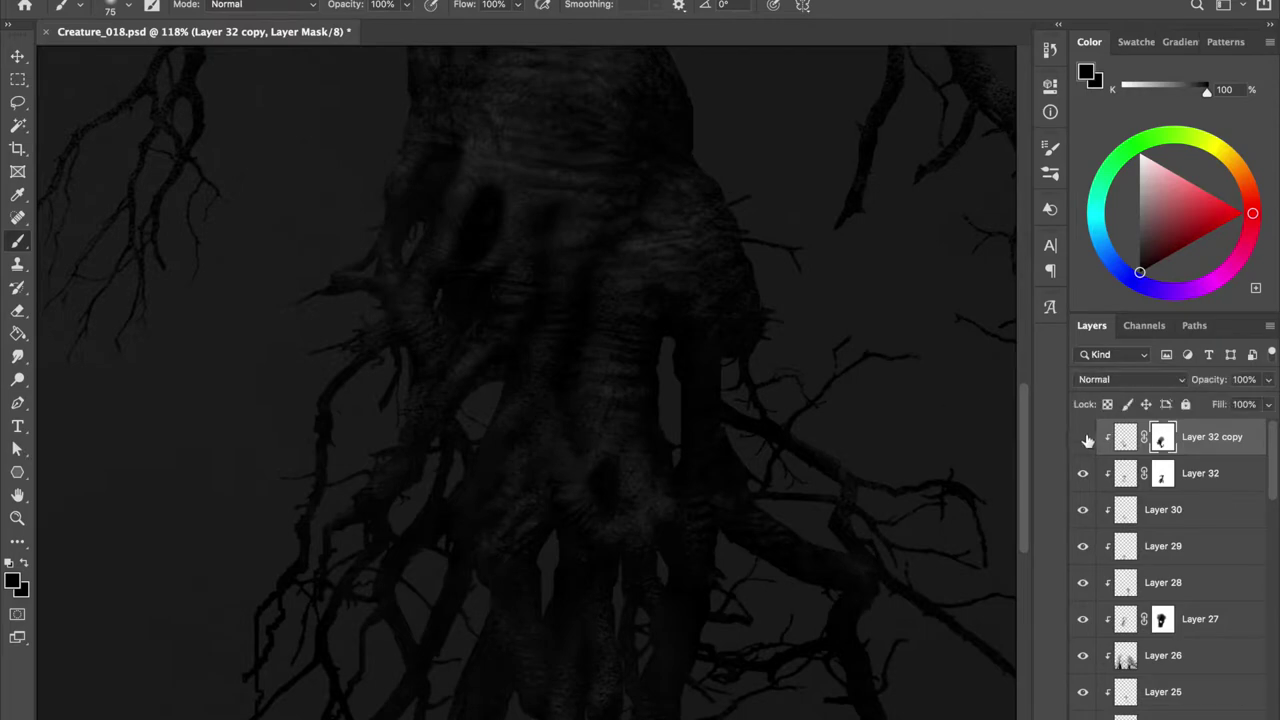
Duplicate the copy again and rotate Layer 32 copy 2 to about 65°.
key(ctrl+j)
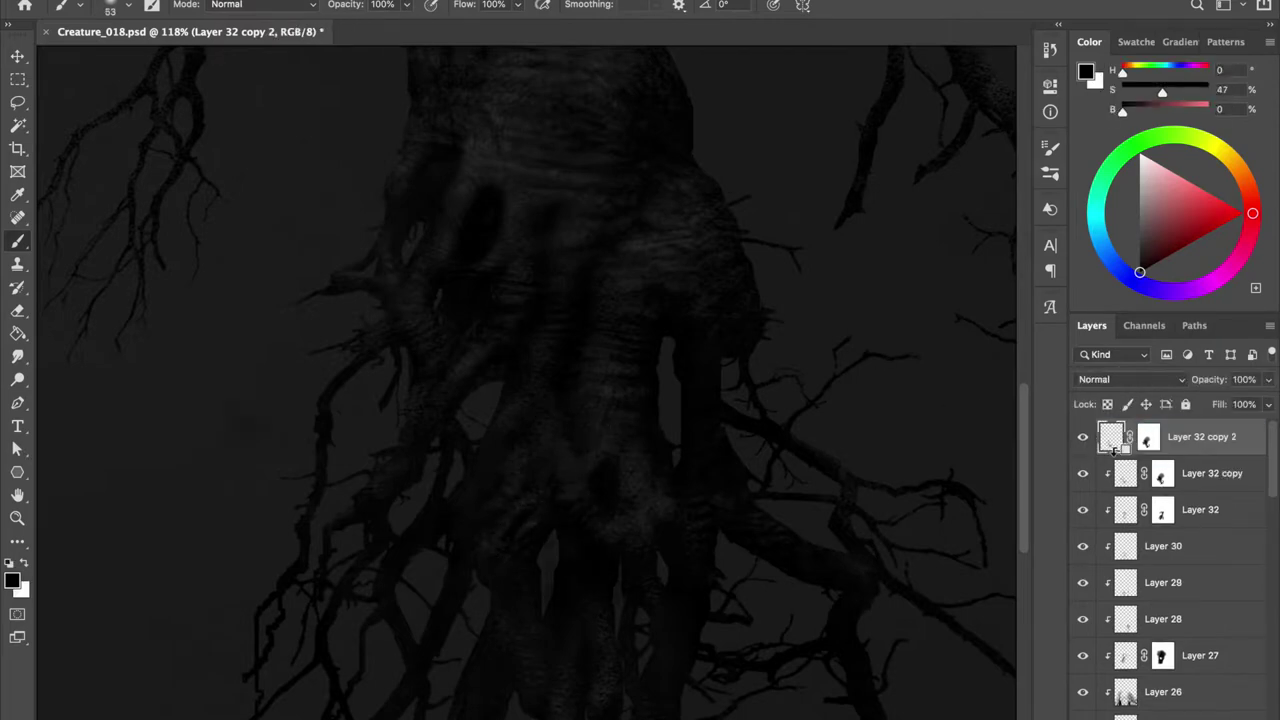
key(v)
key(ctrl+t)
mouse_move(491, 523)
mouse_down()
mouse_move(527, 293)
mouse_move(543, 329)
mouse_up()
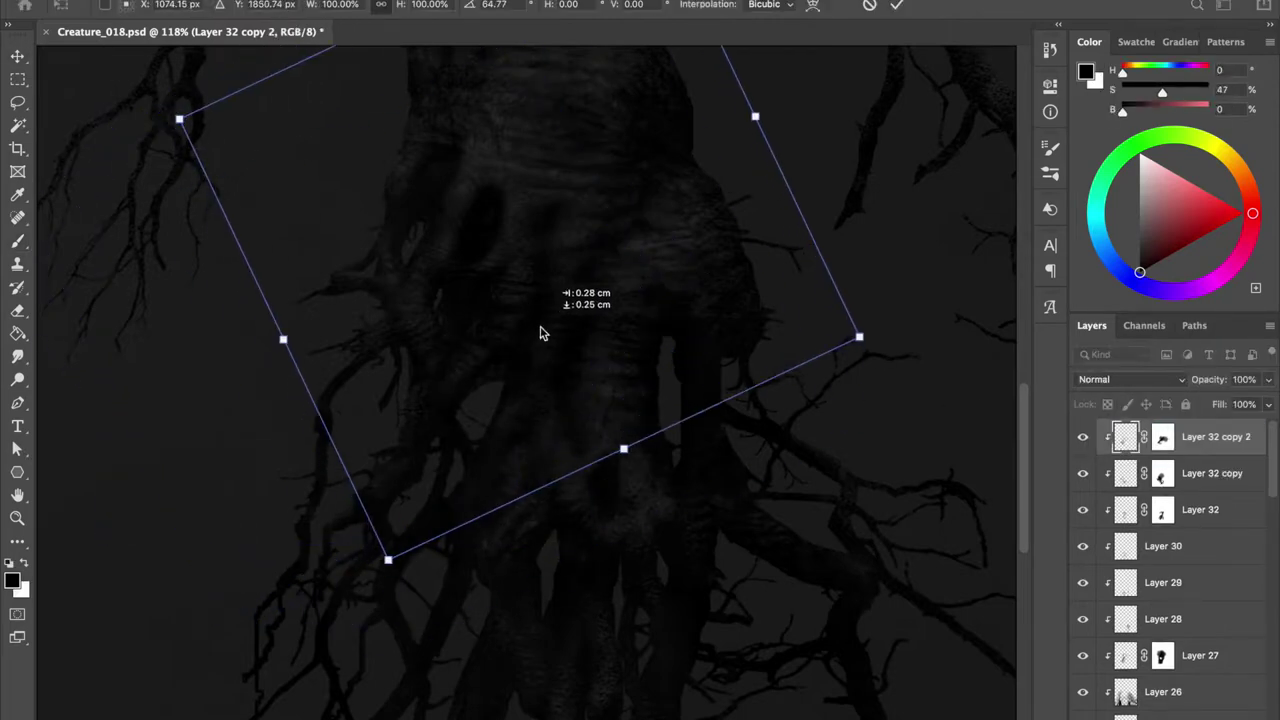
key(Return)
Show Layer 32 copy 2 and fill its mask black, leaving white as paint colour.
click(1083, 443)
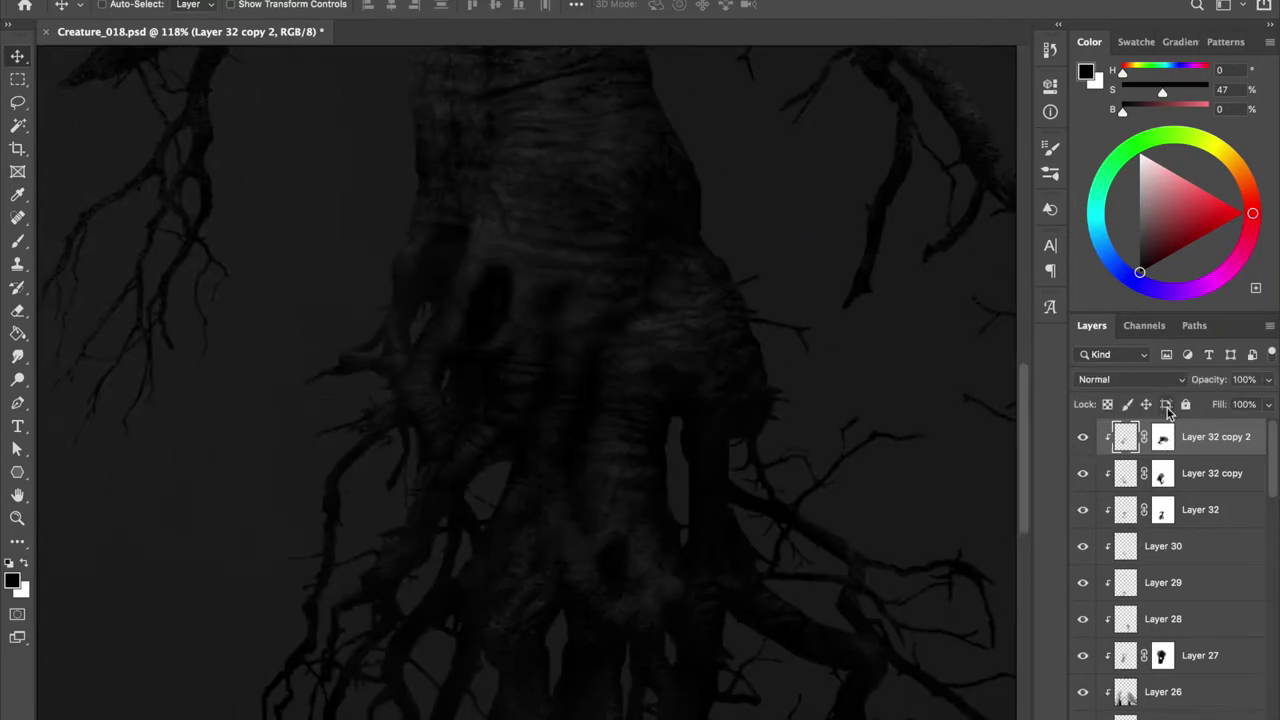
click(1162, 437)
key(ctrl+BackSpace)
key(b)
key(alt+BackSpace)
key(x)
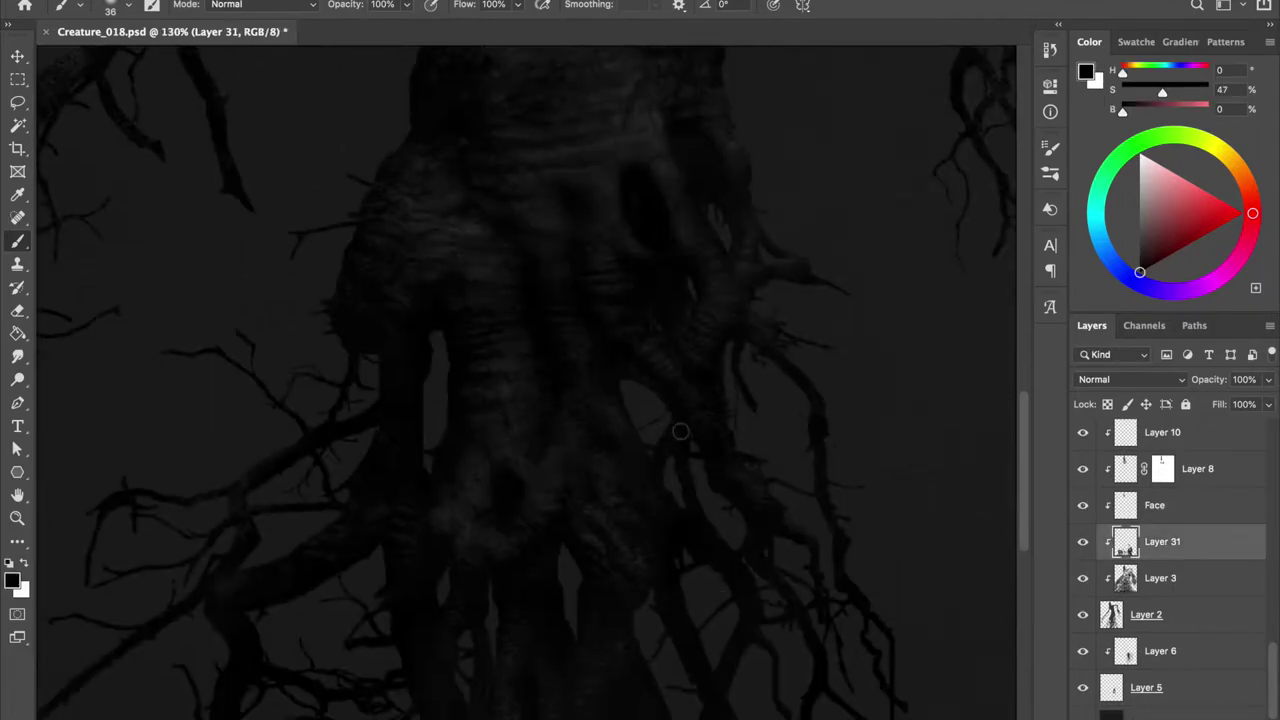
Save and sample dark greys from the trunk while adjusting brush size.
scroll(669, 420, down, 5)
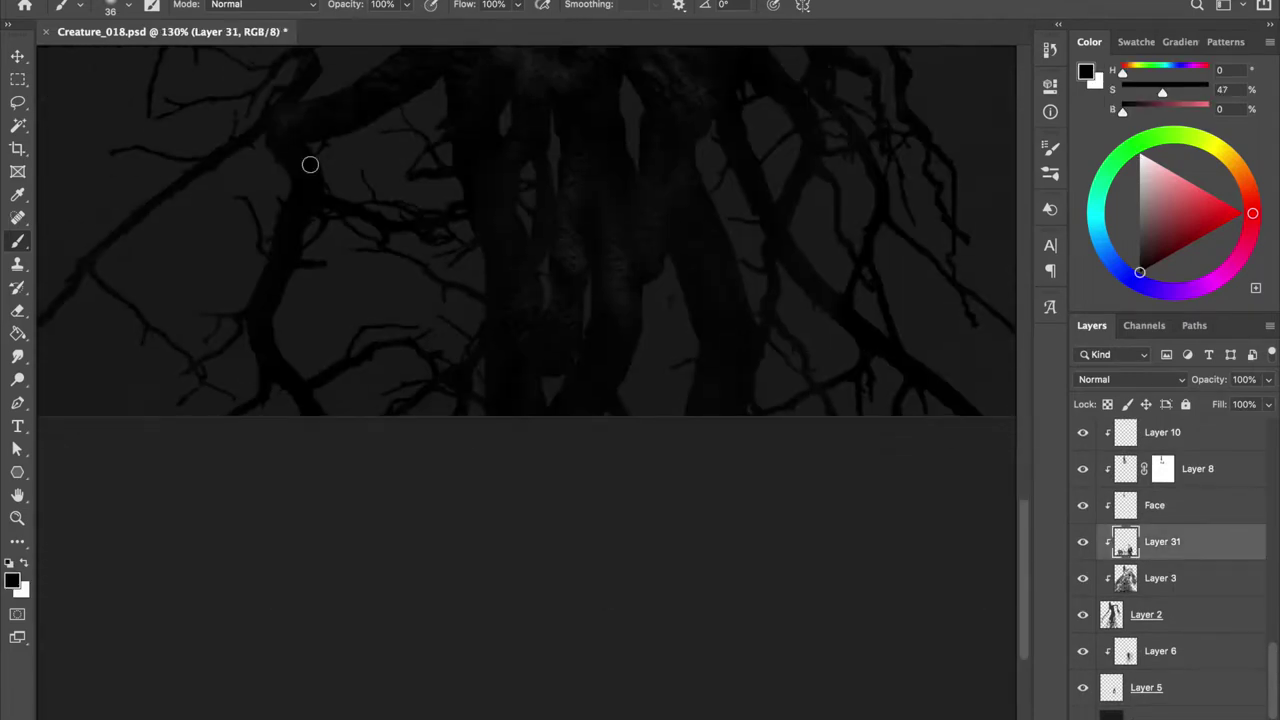
scroll(626, 526, up, 5)
scroll(643, 431, up, 3)
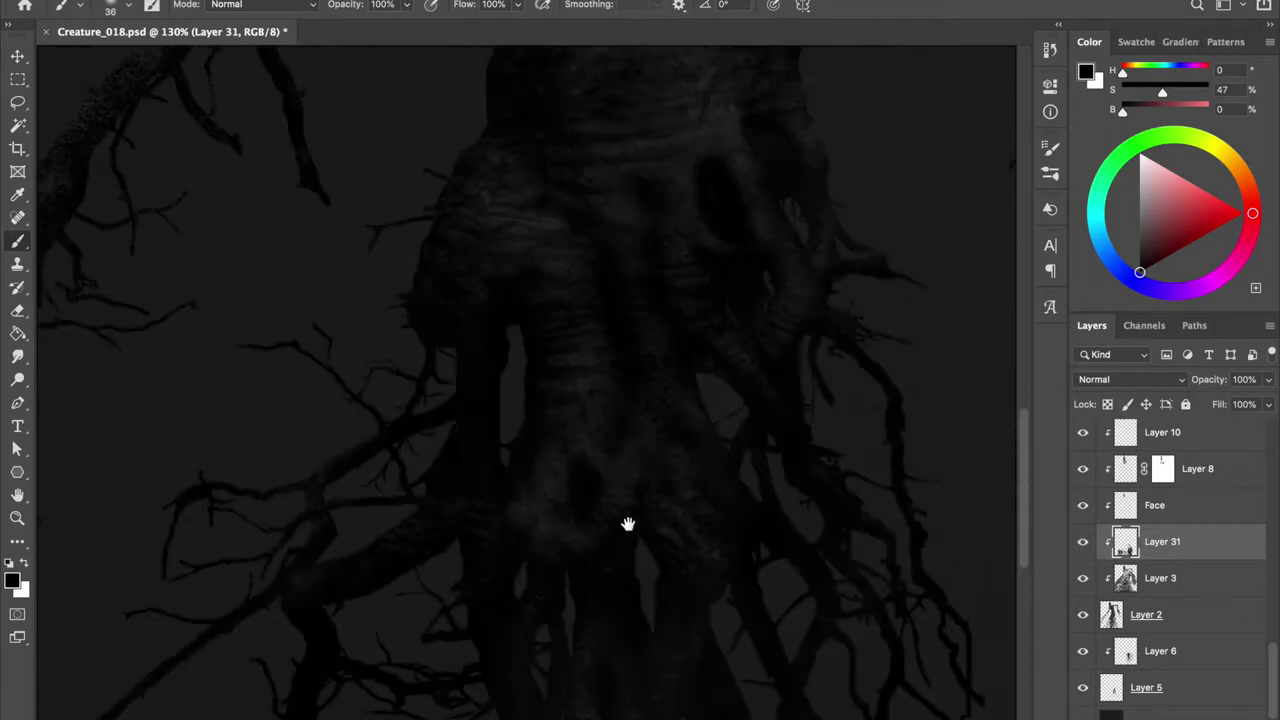
scroll(643, 431, up, 2)
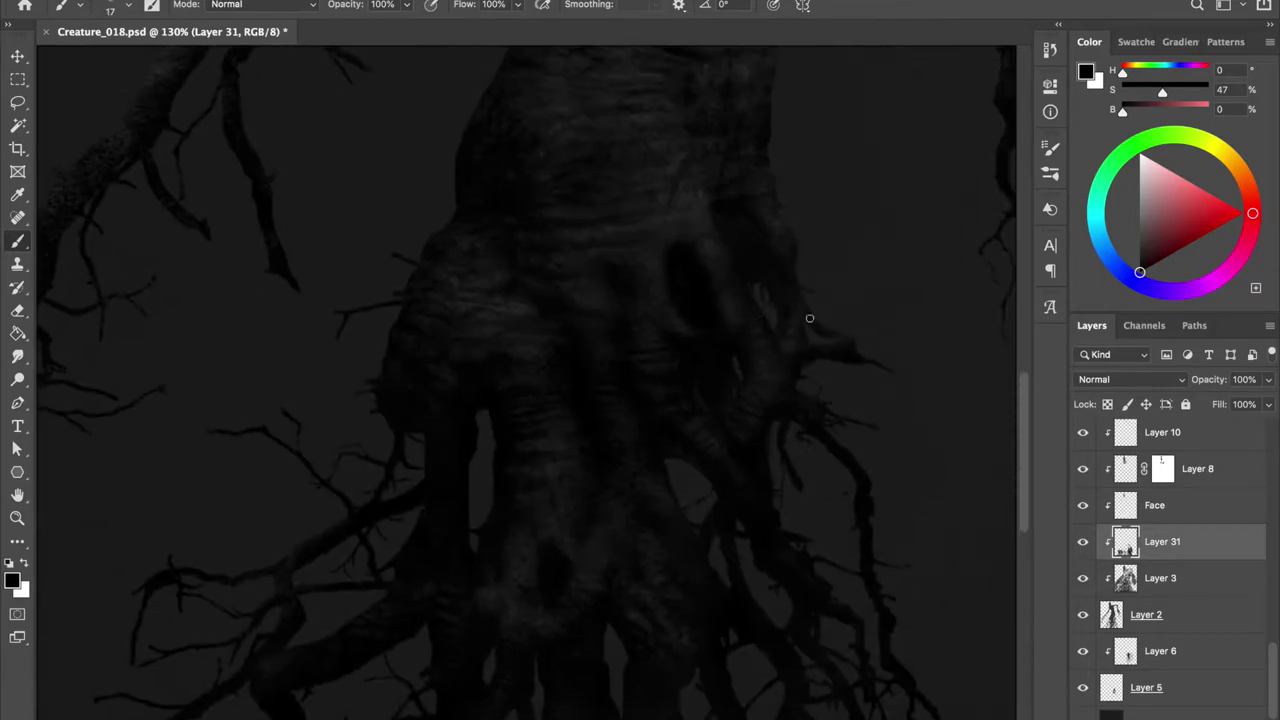
key(ctrl+s)
scroll(766, 457, up, 3)
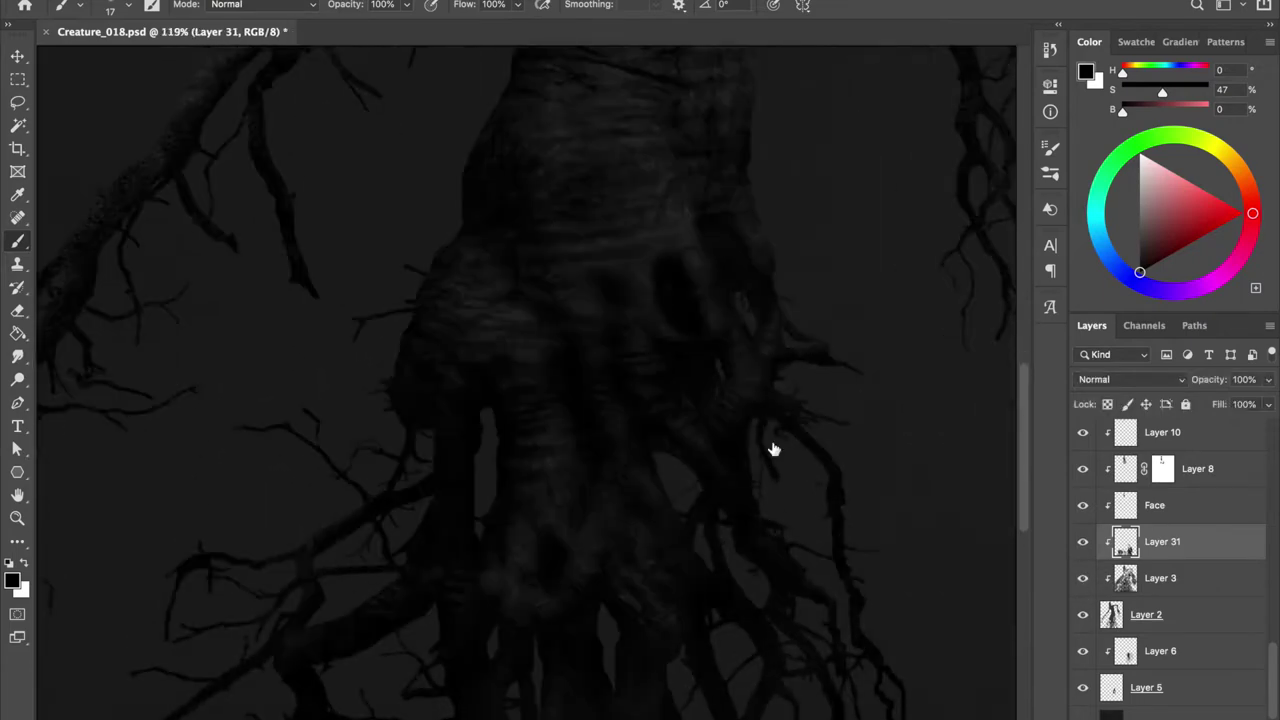
alt+click(546, 333)
key(bracketright)
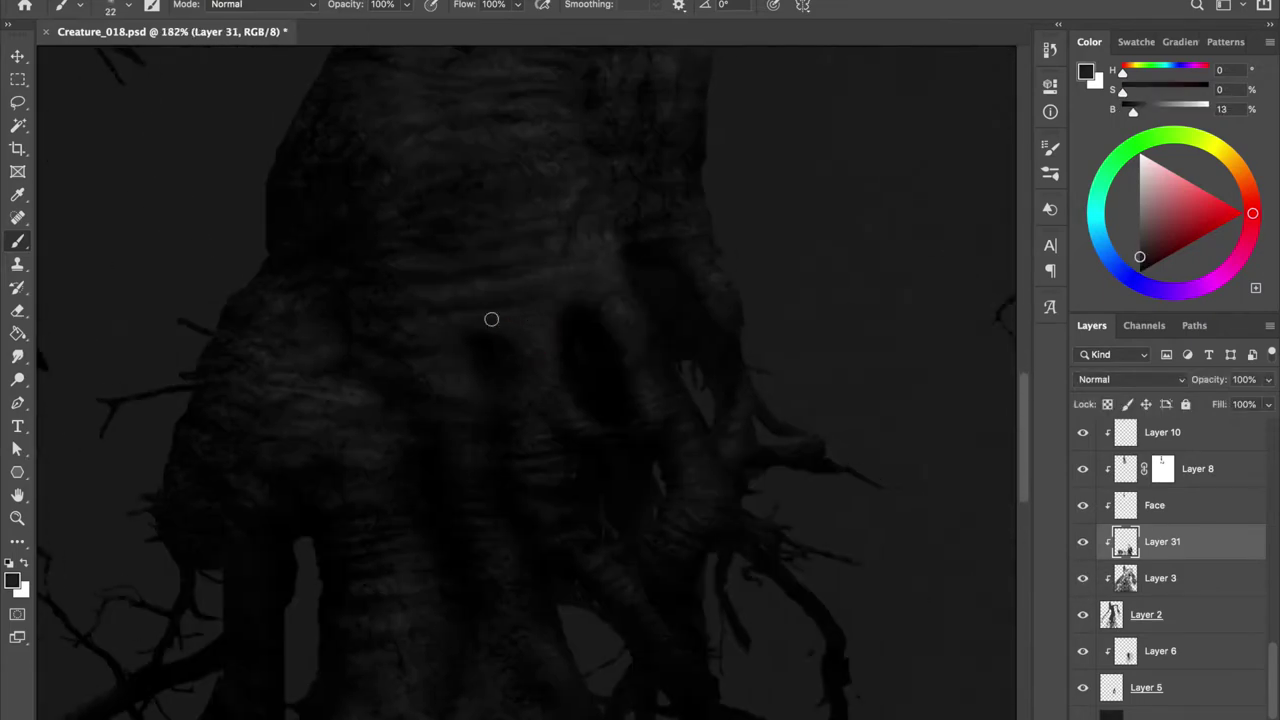
alt+click(575, 262)
key(bracketleft)
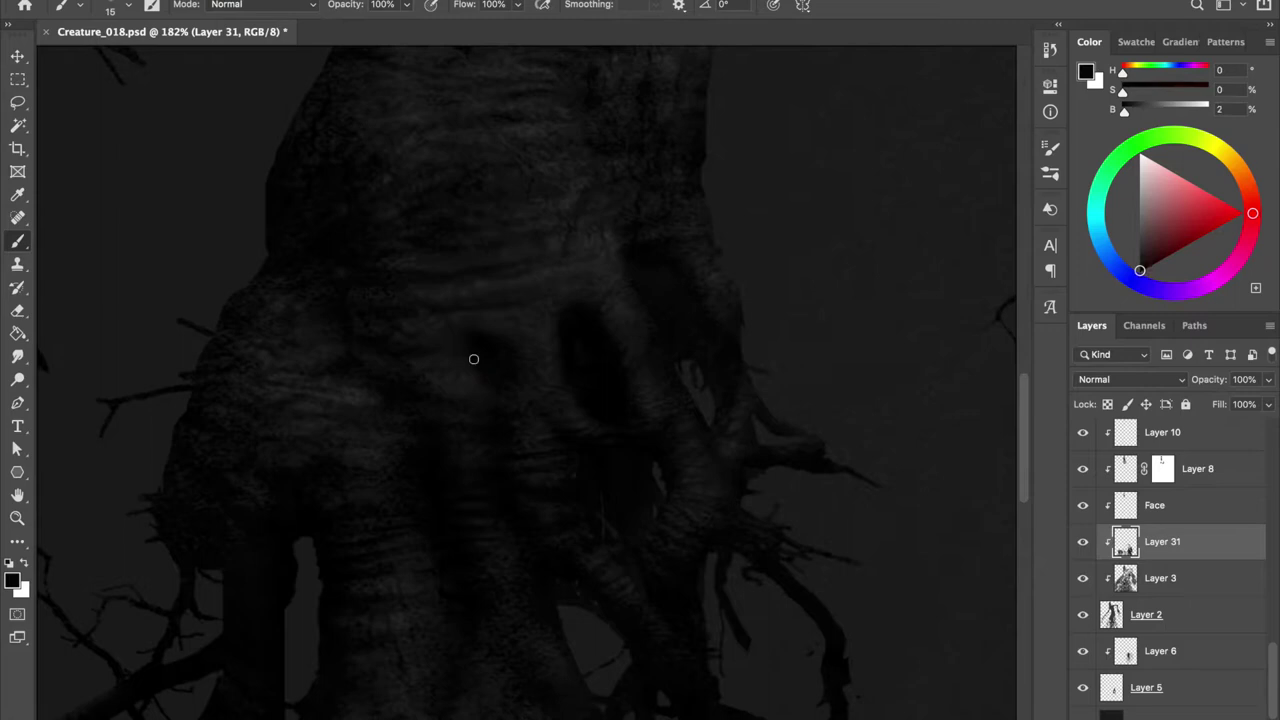
alt+click(503, 308)
Paint soft grey shading over the root body and roots, saving midway.
scroll(1092, 500, up, 10)
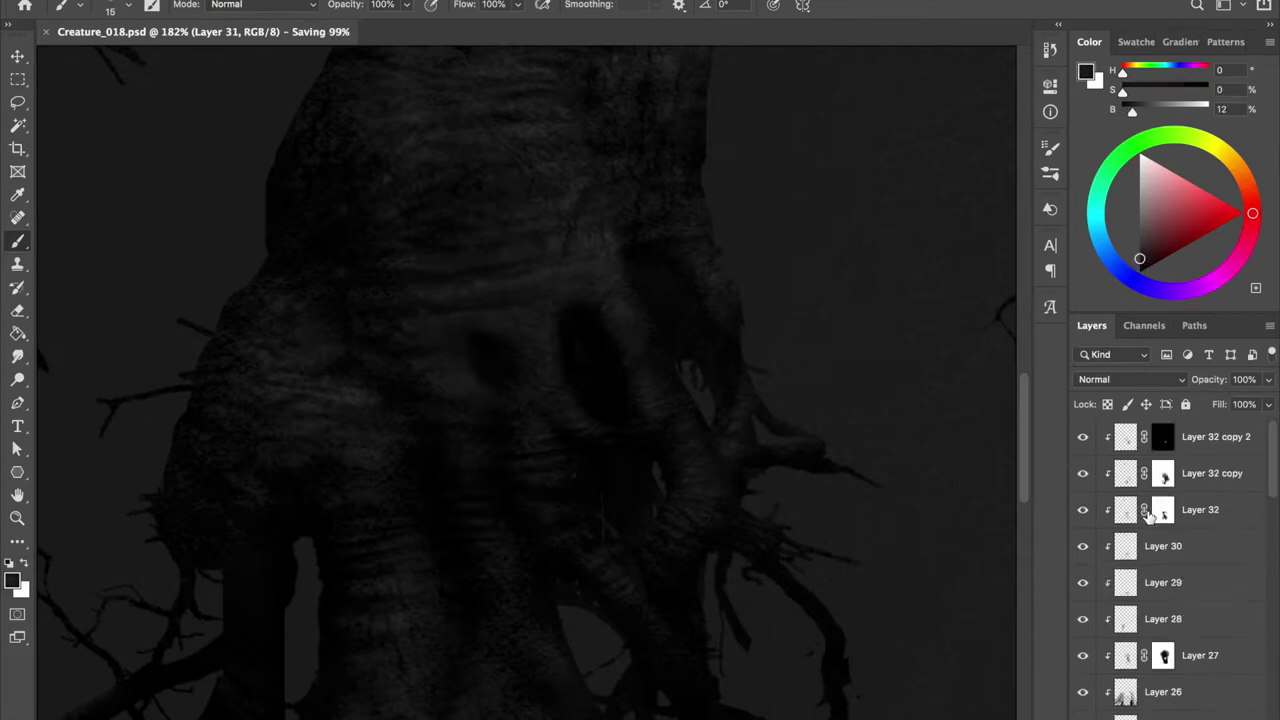
alt+scroll(714, 506, down, 5)
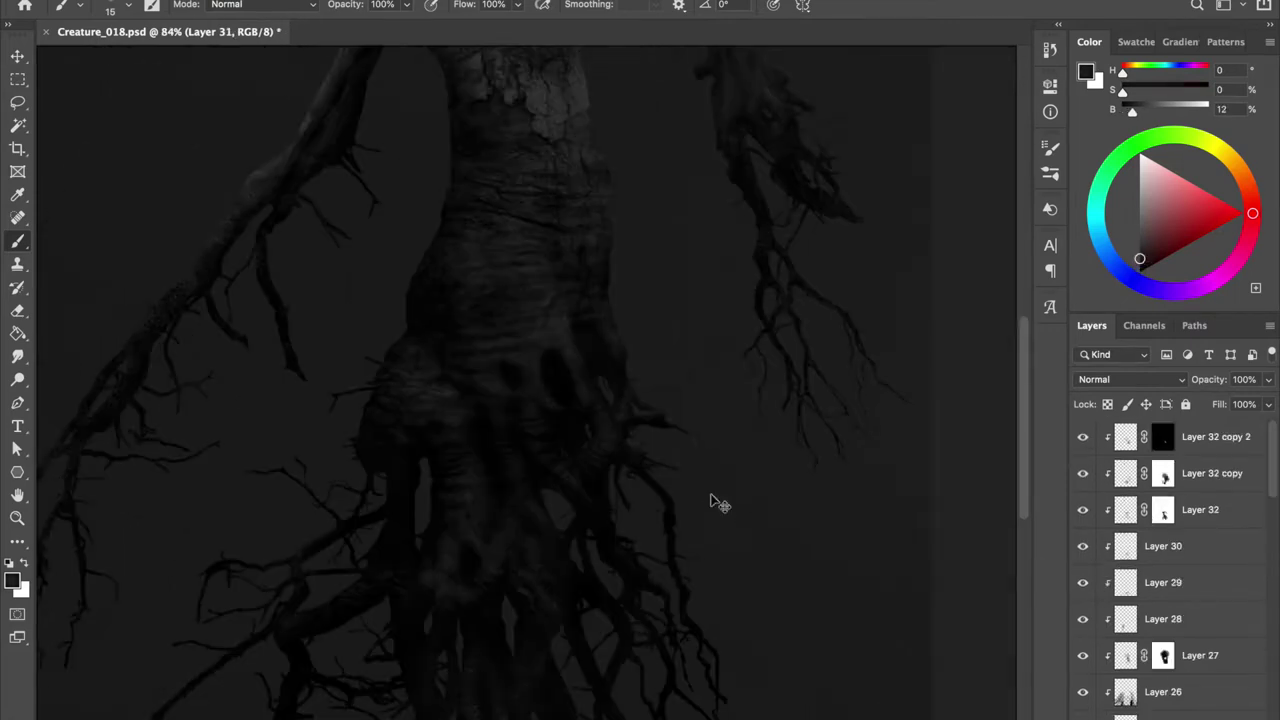
alt+scroll(714, 506, up, 3)
alt+click(486, 357)
alt+click(457, 374)
drag(457, 378, 480, 383)
alt+click(480, 383)
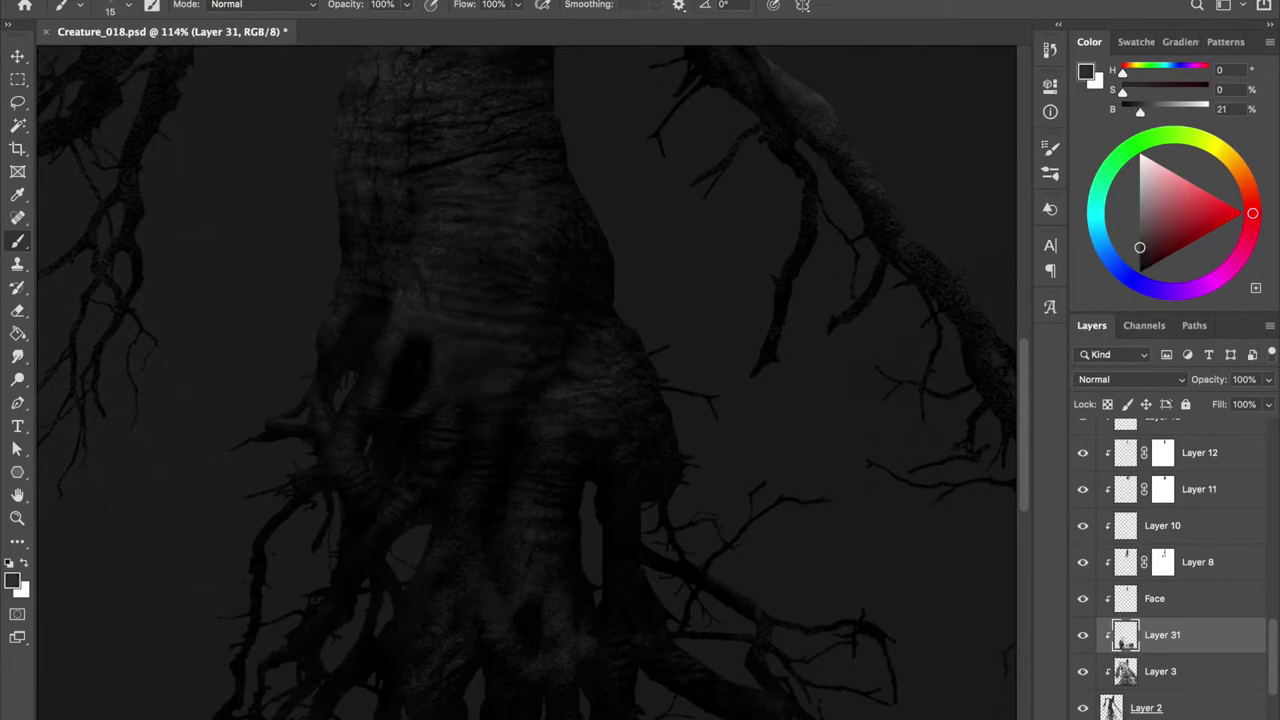
alt+scroll(528, 317, down, 2)
key(ctrl+s)
alt+scroll(560, 450, down, 2)
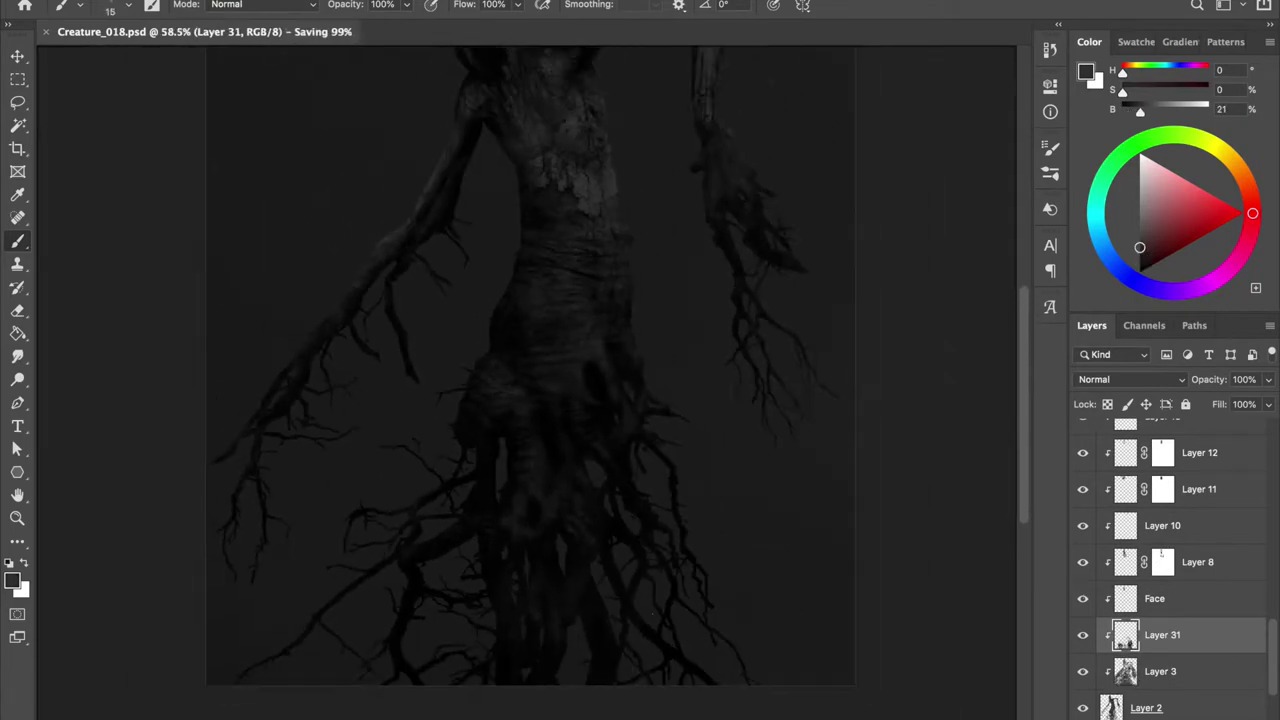
drag(571, 606, 603, 409)
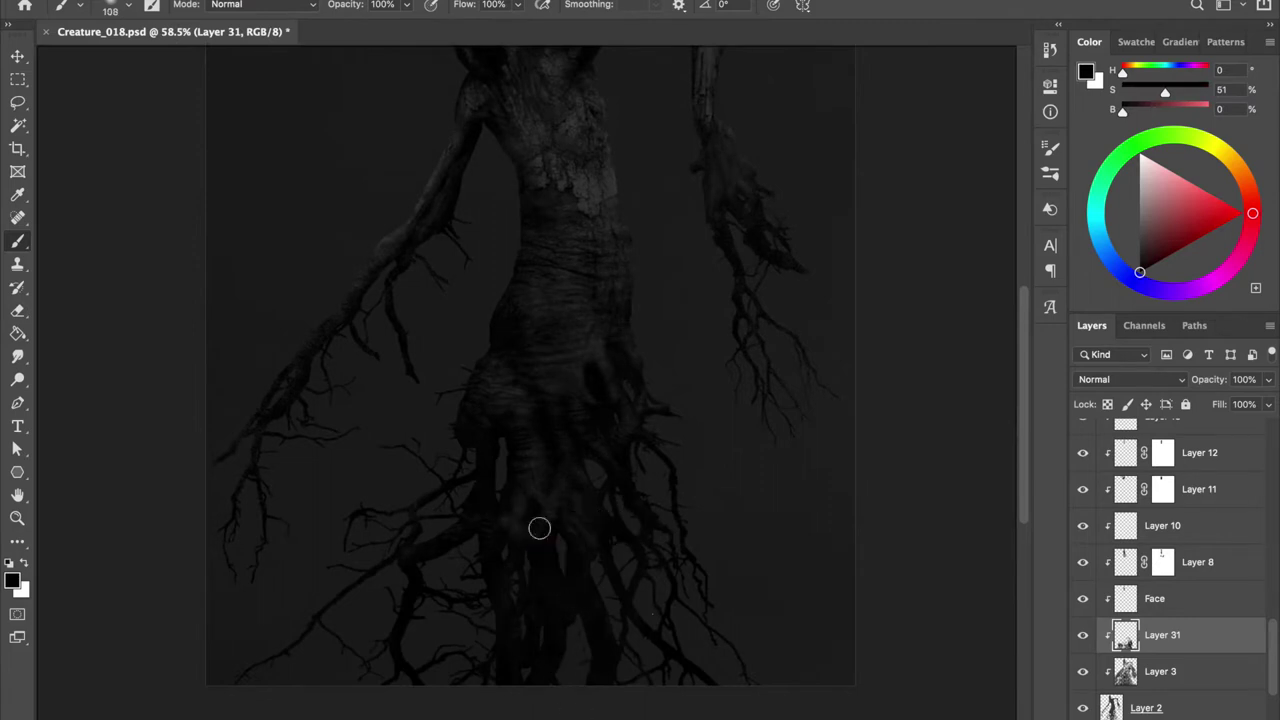
Check the form in mirrored view and sample darker greys with a 53 px brush.
key(h)
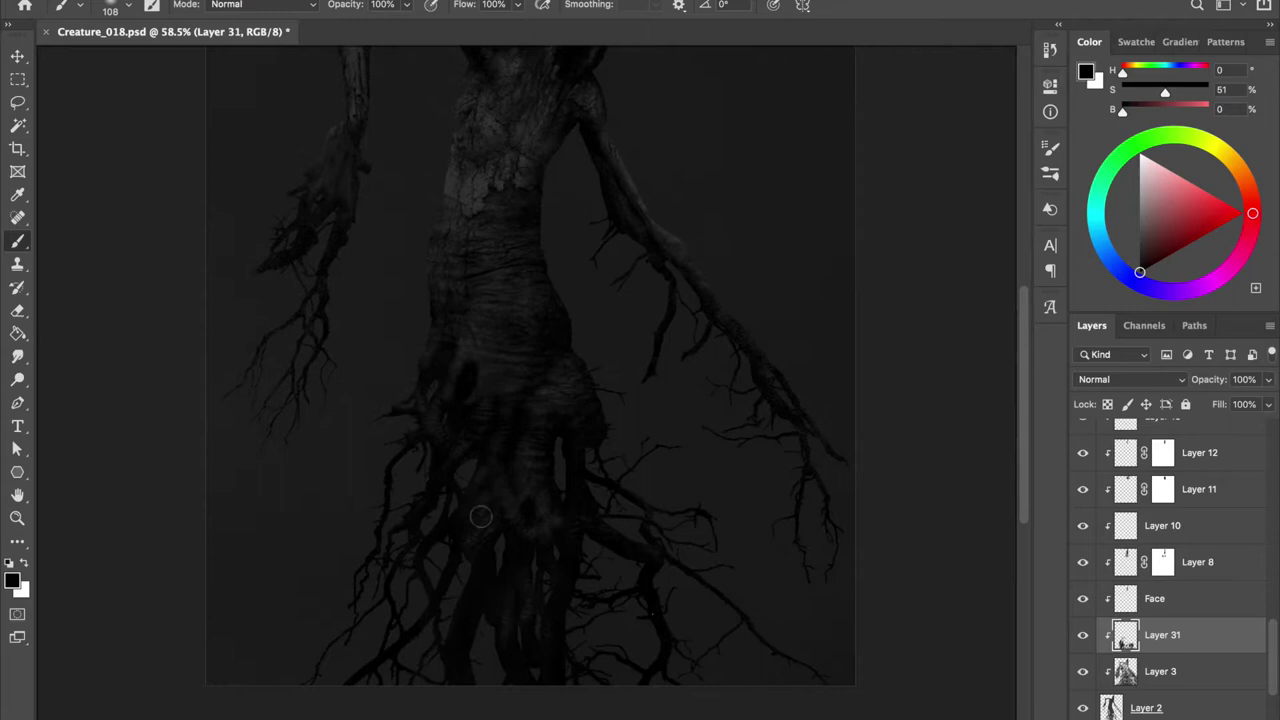
alt+scroll(643, 483, up, 3)
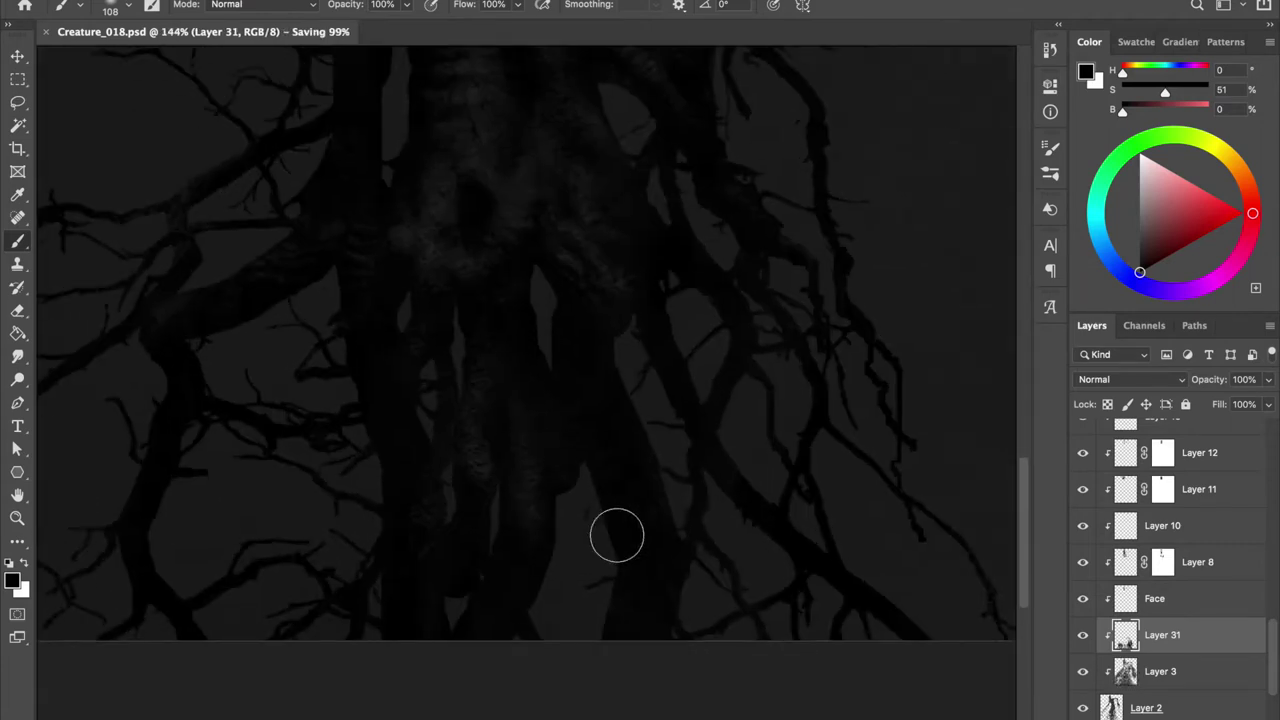
alt+click(449, 186)
drag(521, 357, 503, 357)
alt+click(474, 434)
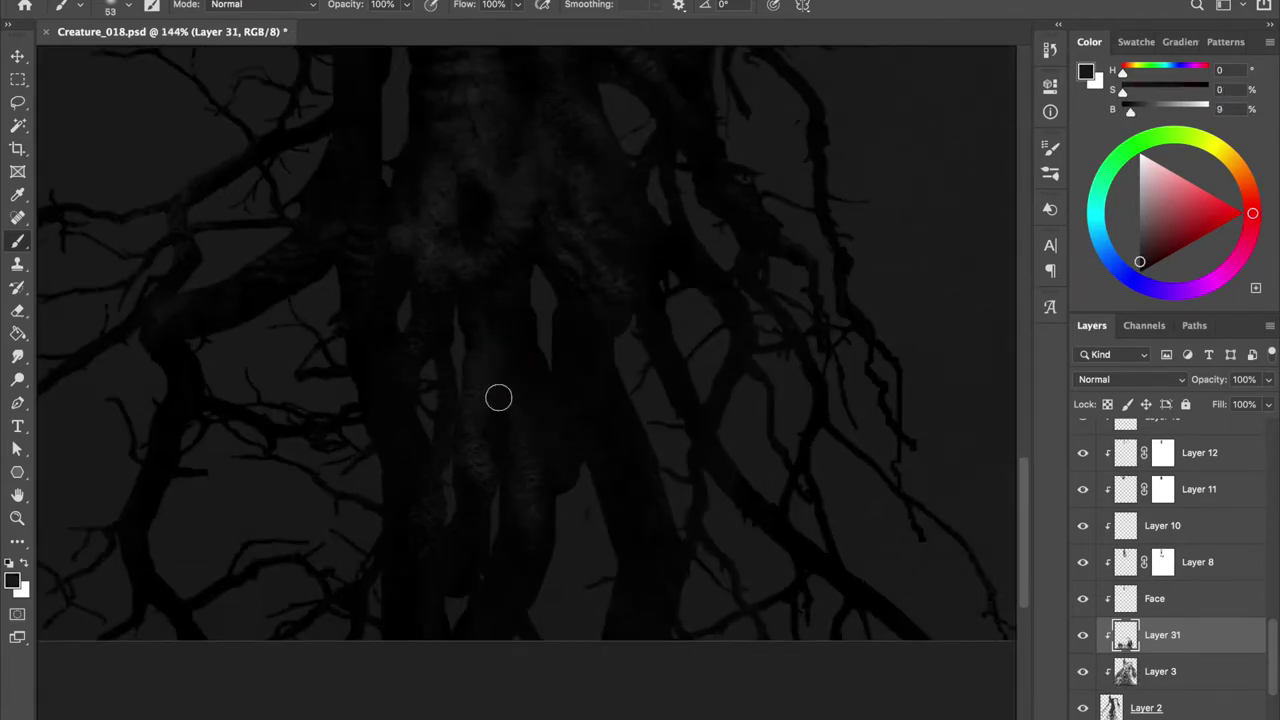
key(h)
key(h)
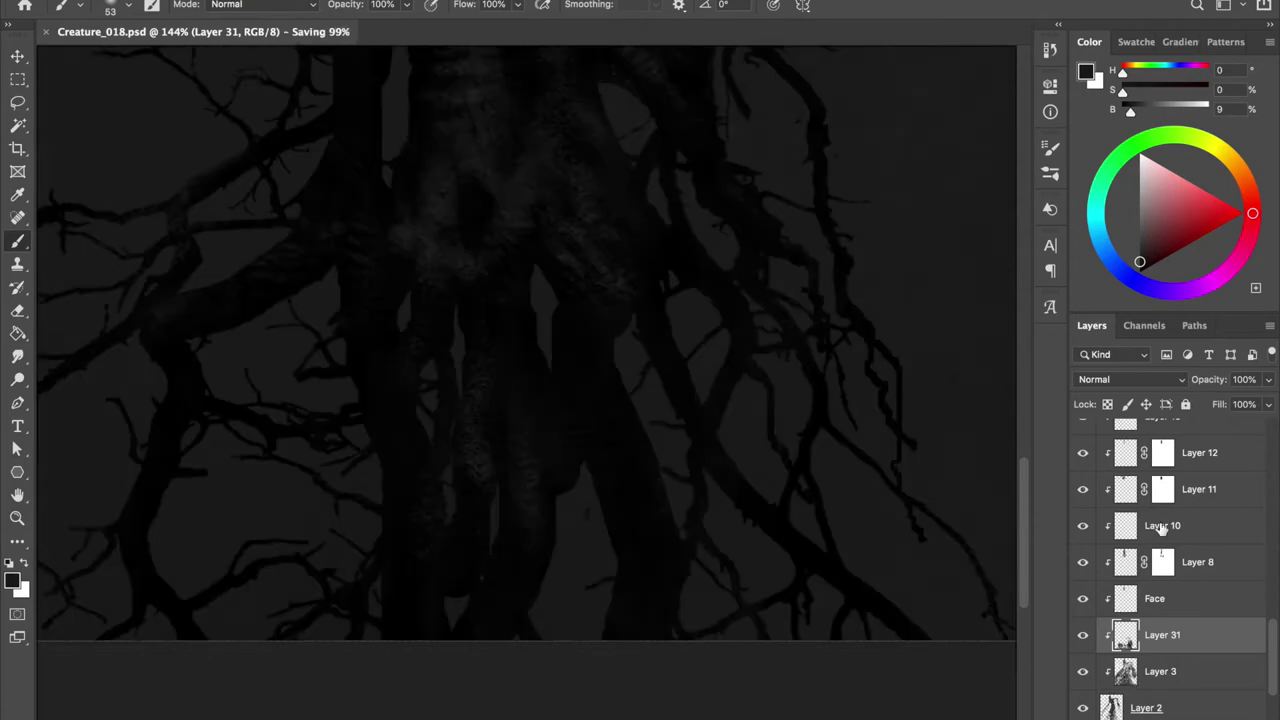
right_click(544, 150)
key(Escape)
Sample lighter and near-black tones, flipping the view to check, and pick a smaller brush.
alt+click(490, 320)
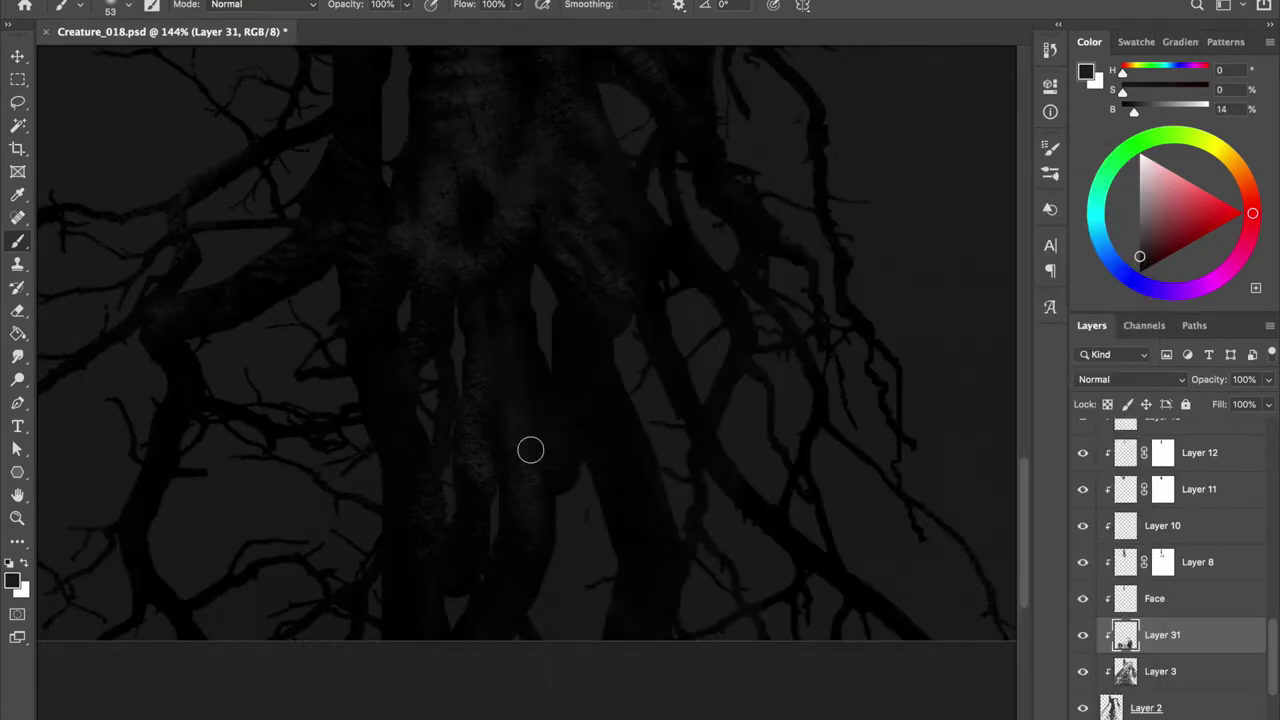
scroll(510, 345, down, 2)
scroll(563, 300, down, 2)
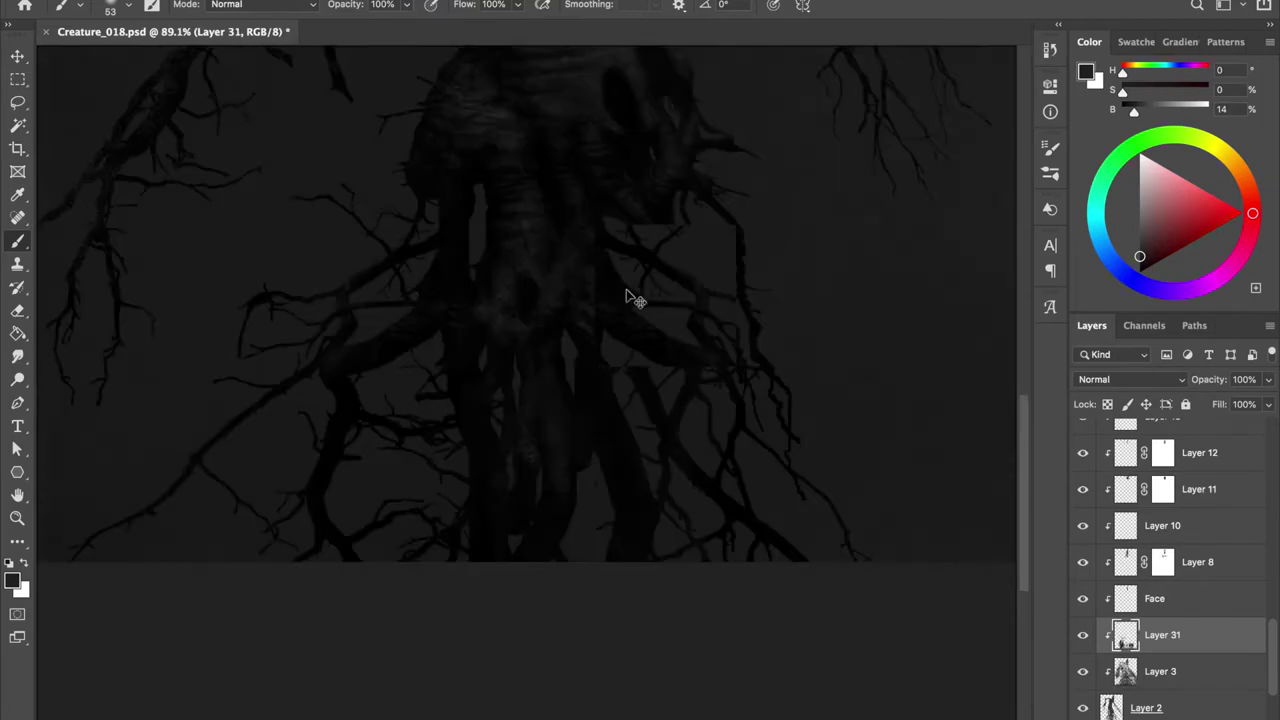
key(h)
alt+click(420, 476)
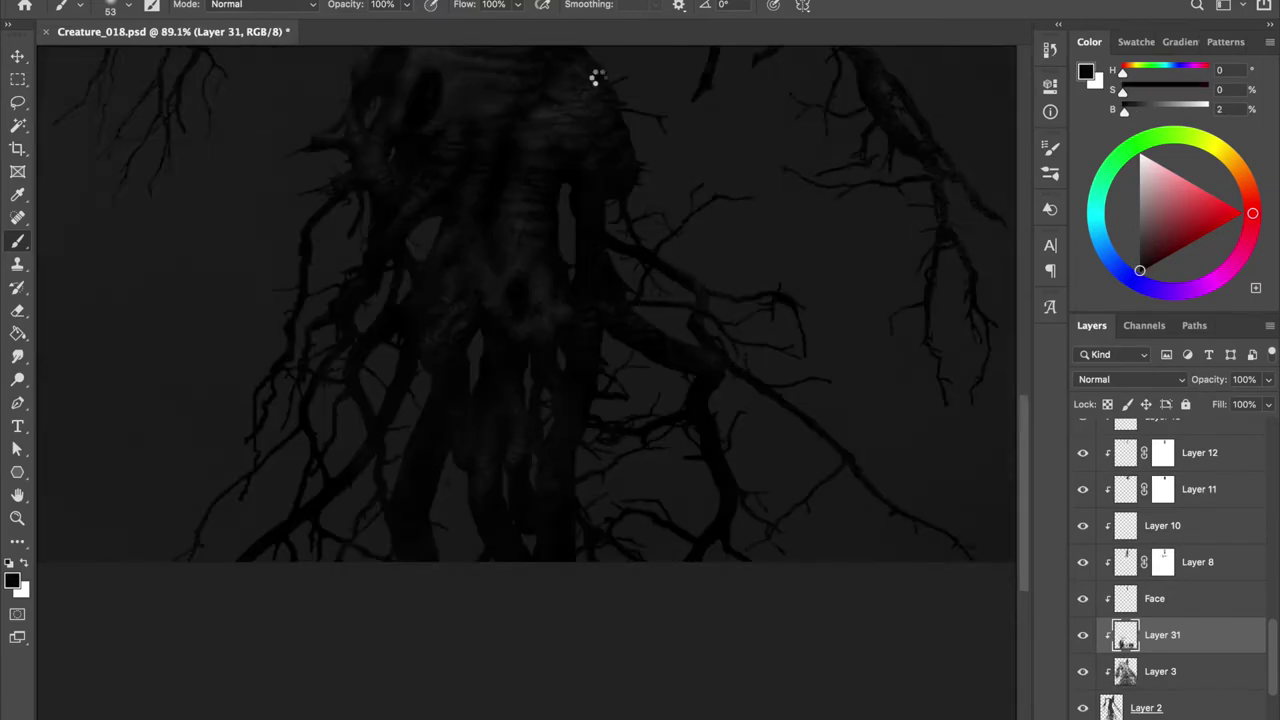
key(h)
right_click(541, 432)
key(Escape)
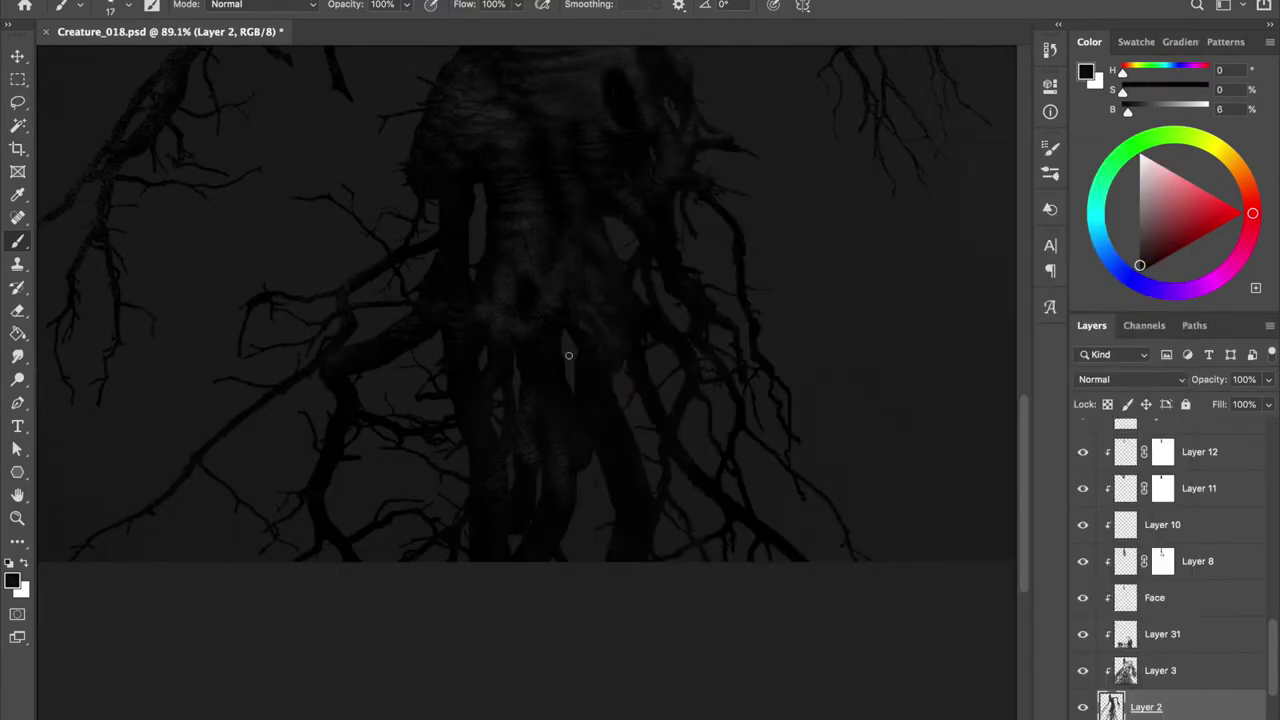
Paint a short vertical stroke on the lower body and flip the canvas horizontally.
drag(569, 339, 569, 383)
key(h)
key(h)
key(h)
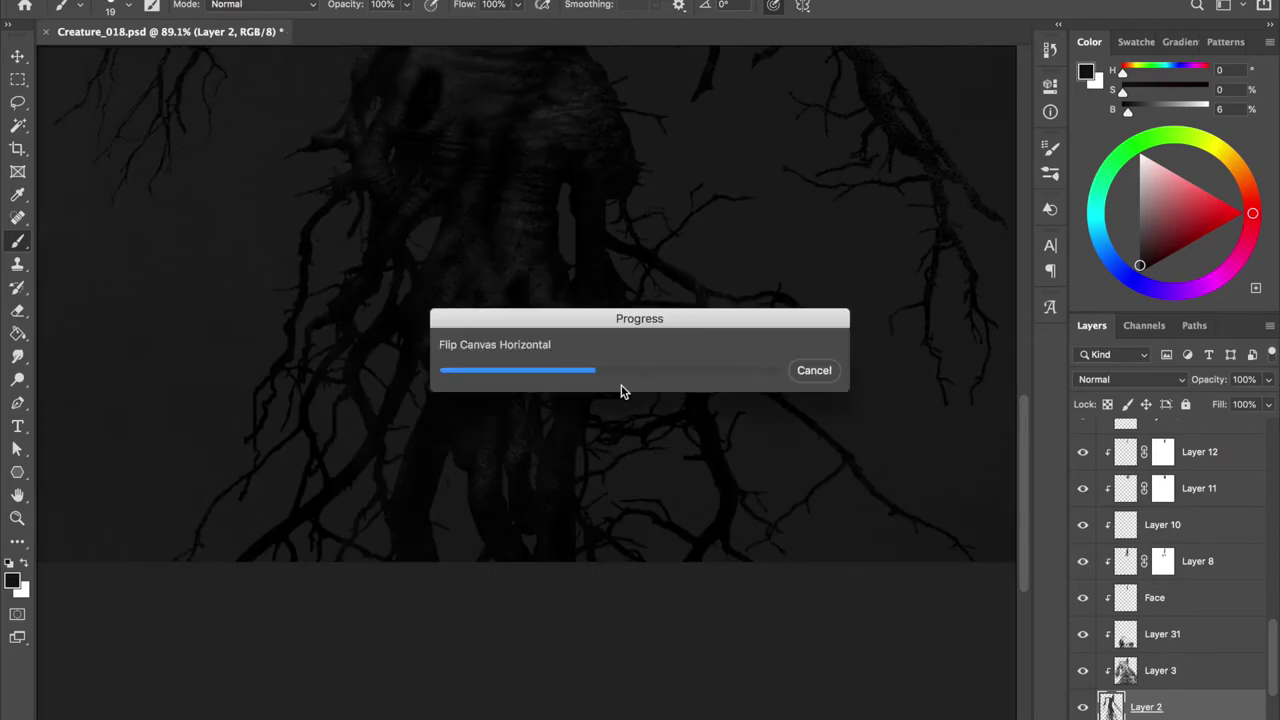
key(ctrl+0)
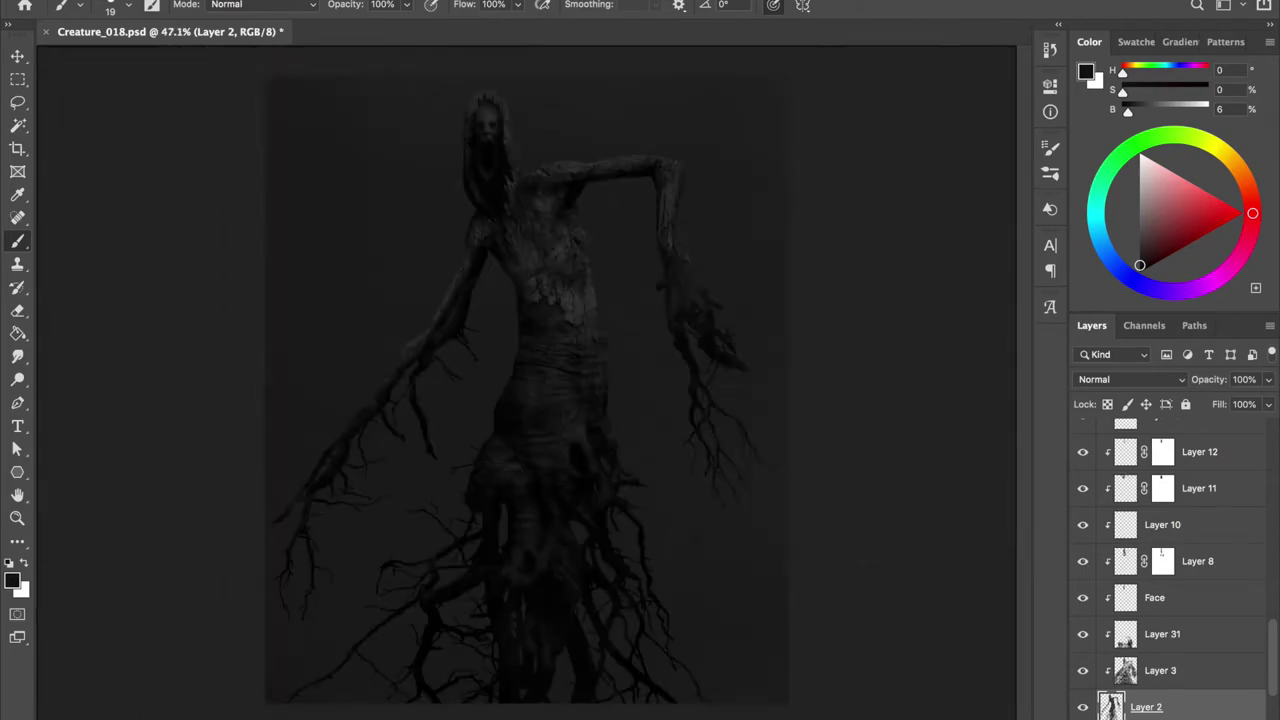
scroll(520, 380, up, 2)
On Layer 31, reset to black, pick a smaller brush preset and sample dark grey.
alt+click(329, 533)
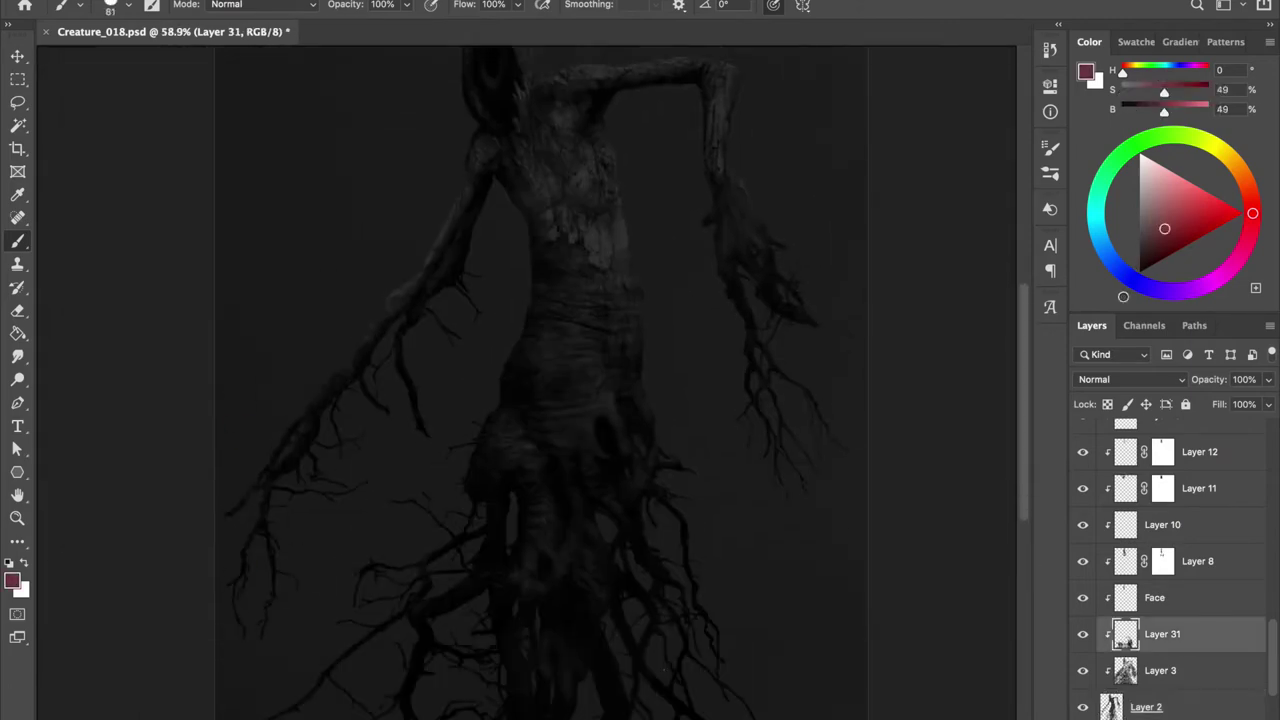
alt+click(298, 624)
key(bracketleft)
key(bracketleft)
key(bracketleft)
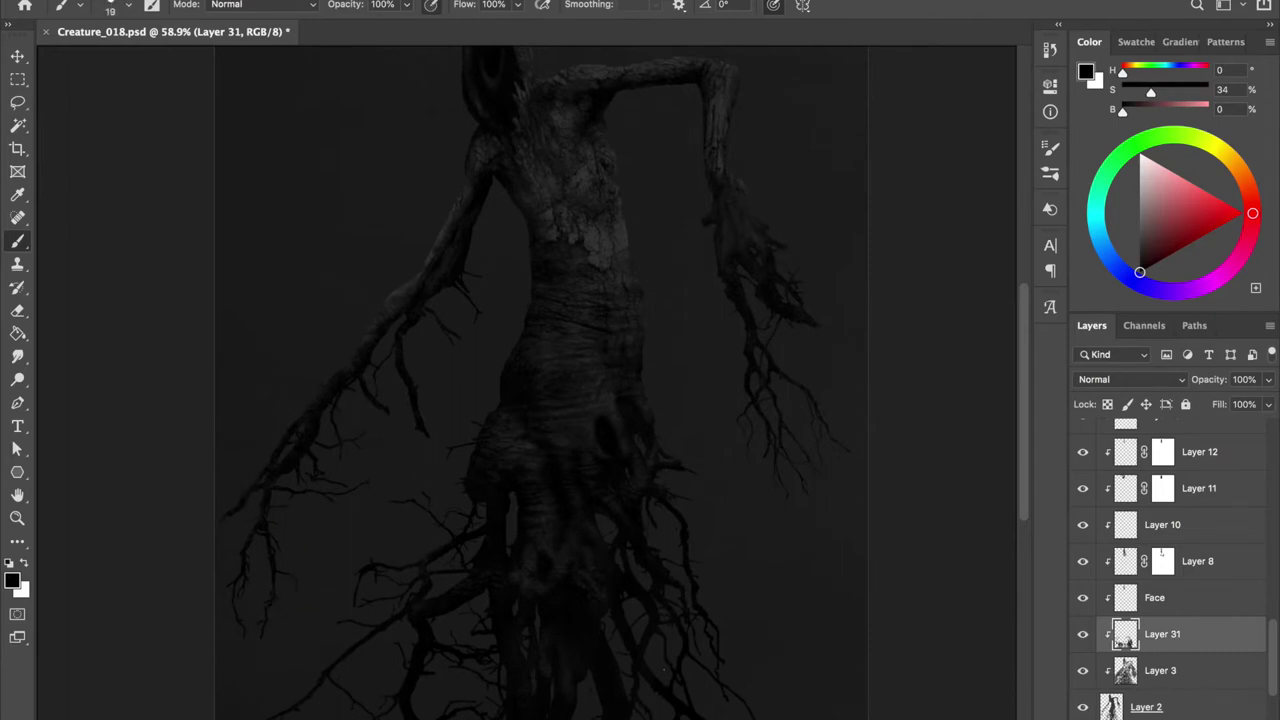
right_click(732, 228)
key(Return)
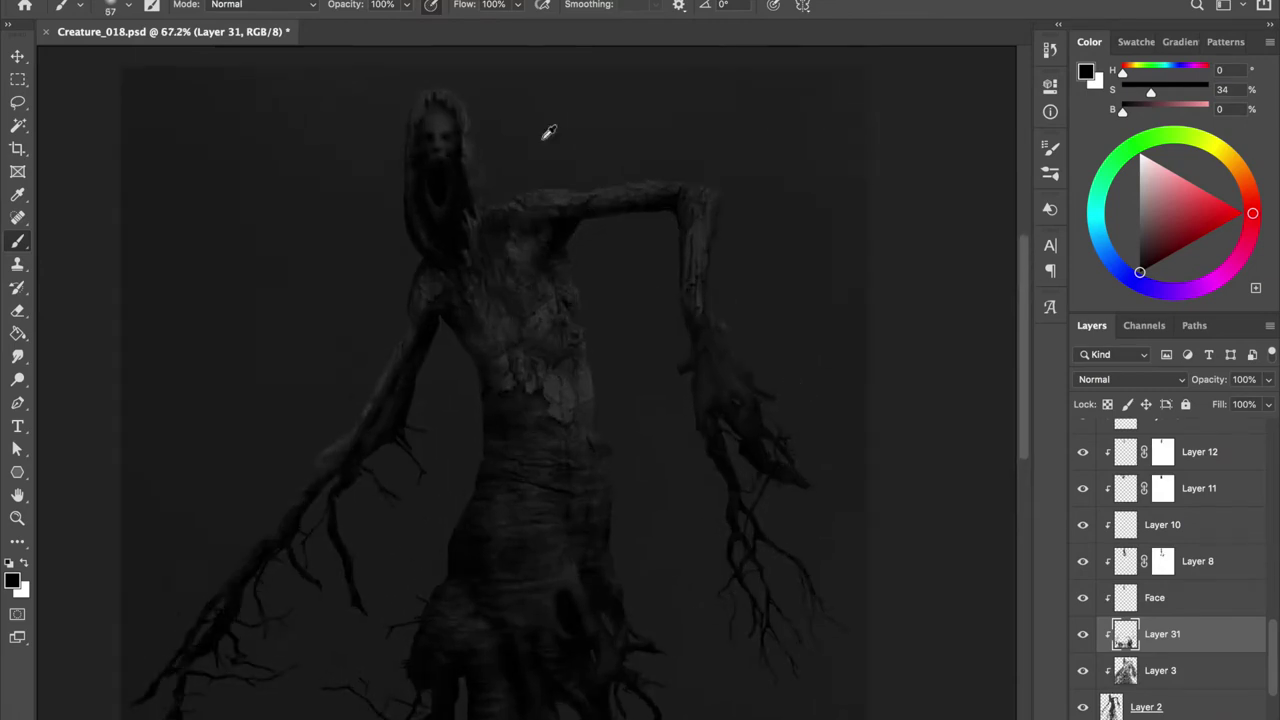
alt+click(780, 375)
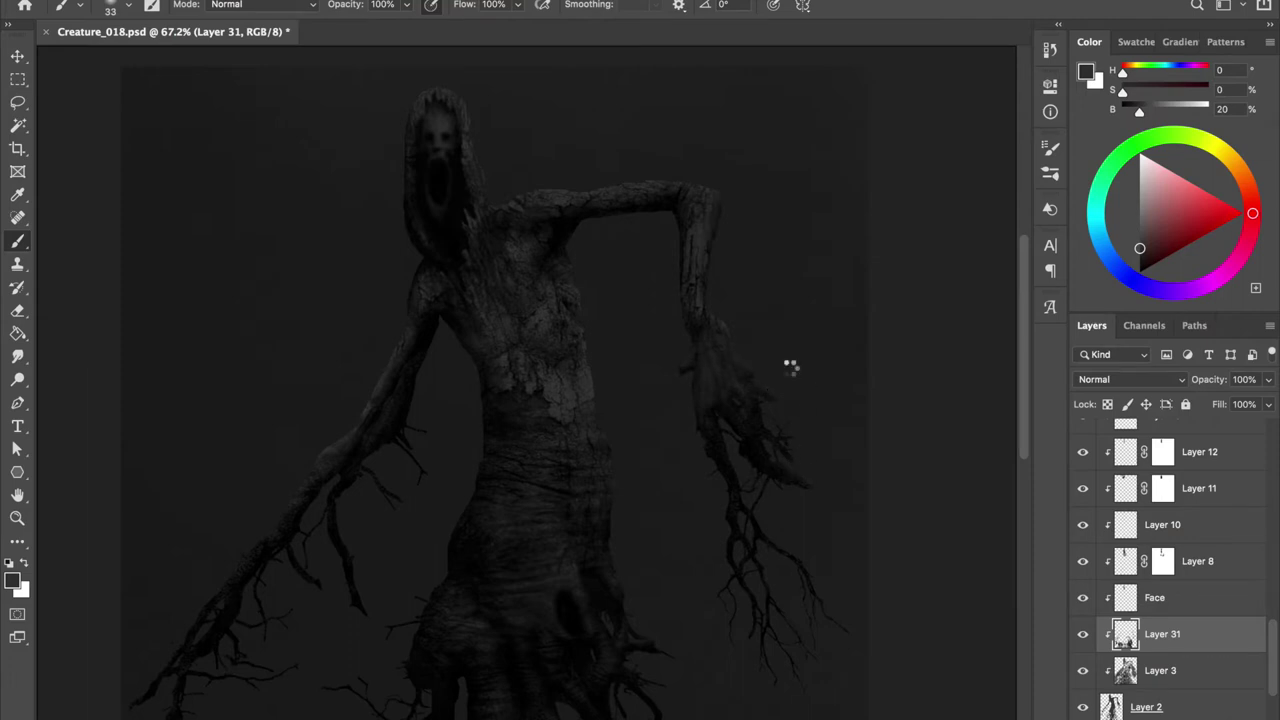
scroll(1087, 520, up, 5)
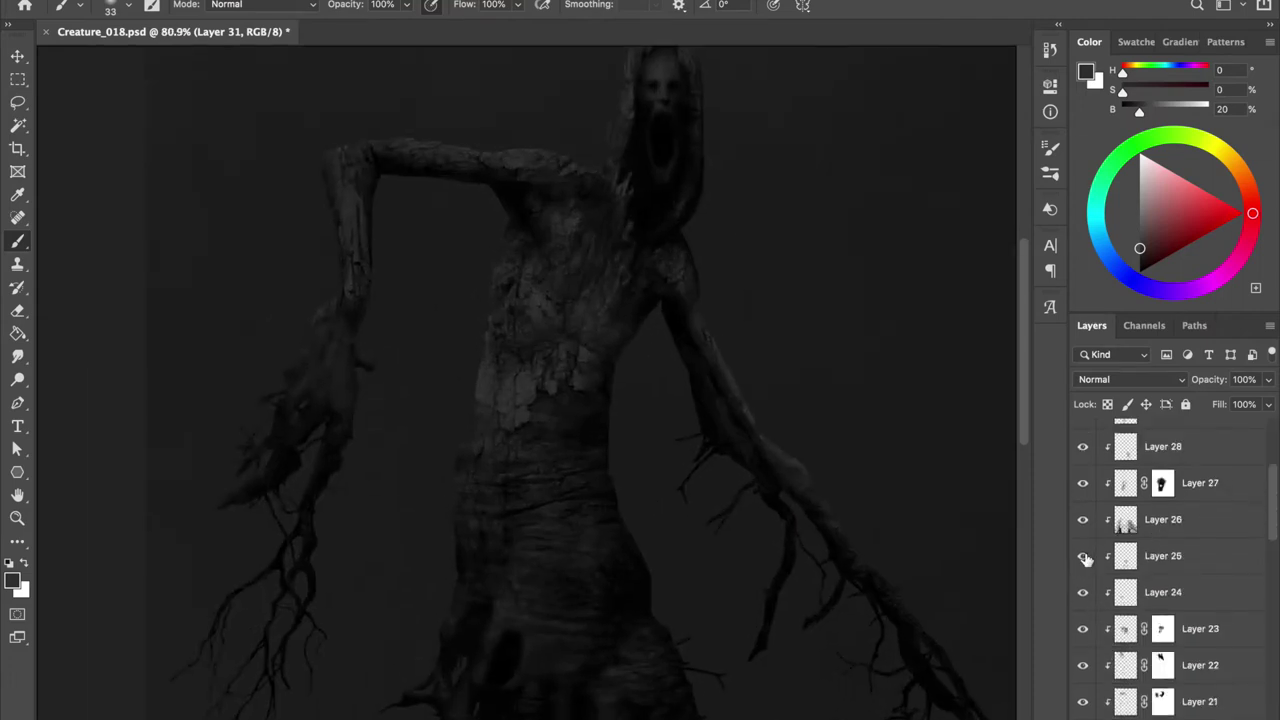
Duplicate the bark texture layer, lasso around the left arm, and save.
key(v)
ctrl+click(545, 420)
key(ctrl+j)
drag(375, 428, 363, 416)
key(l)
drag(400, 371, 420, 408)
key(ctrl+d)
key(ctrl+s)
Erase the copied bark around the arm in mirrored view, toggling the layer to compare.
key(ctrl+shift+h)
scroll(680, 497, up, 2)
key(e)
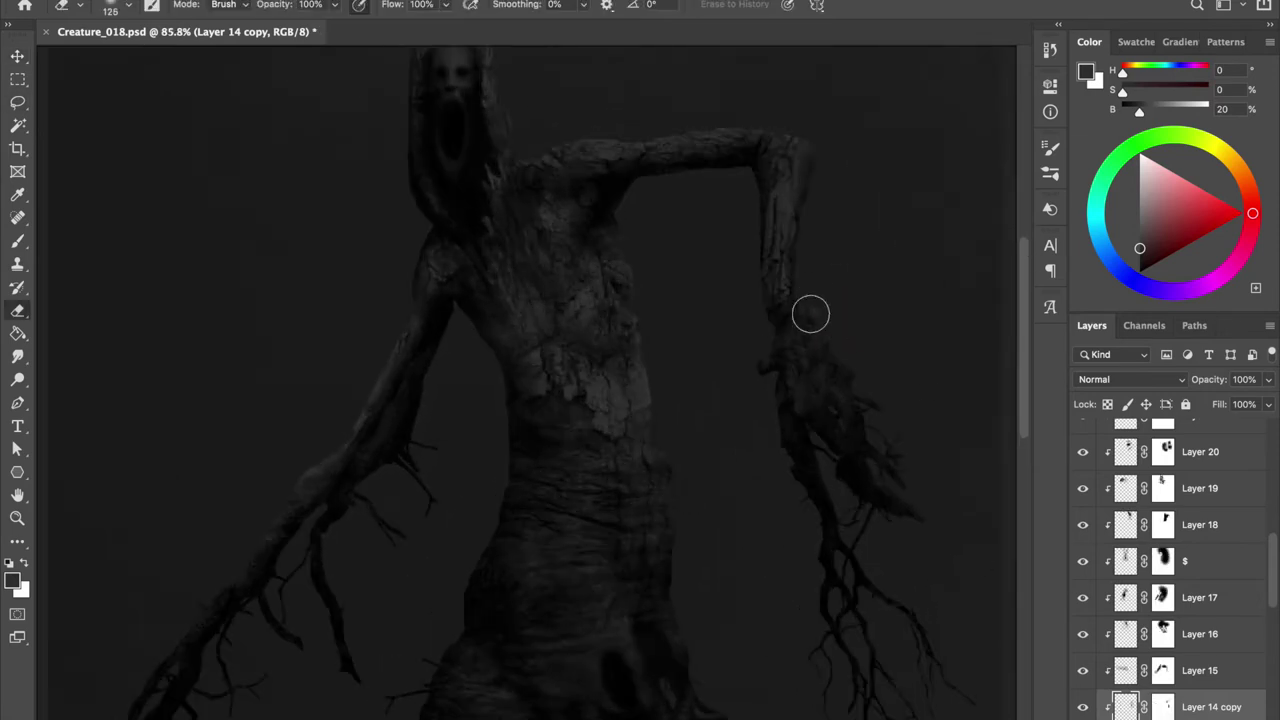
click(1082, 707)
click(1082, 707)
scroll(843, 583, up, 1)
scroll(777, 574, down, 2)
scroll(777, 574, down, 1)
scroll(671, 481, up, 4)
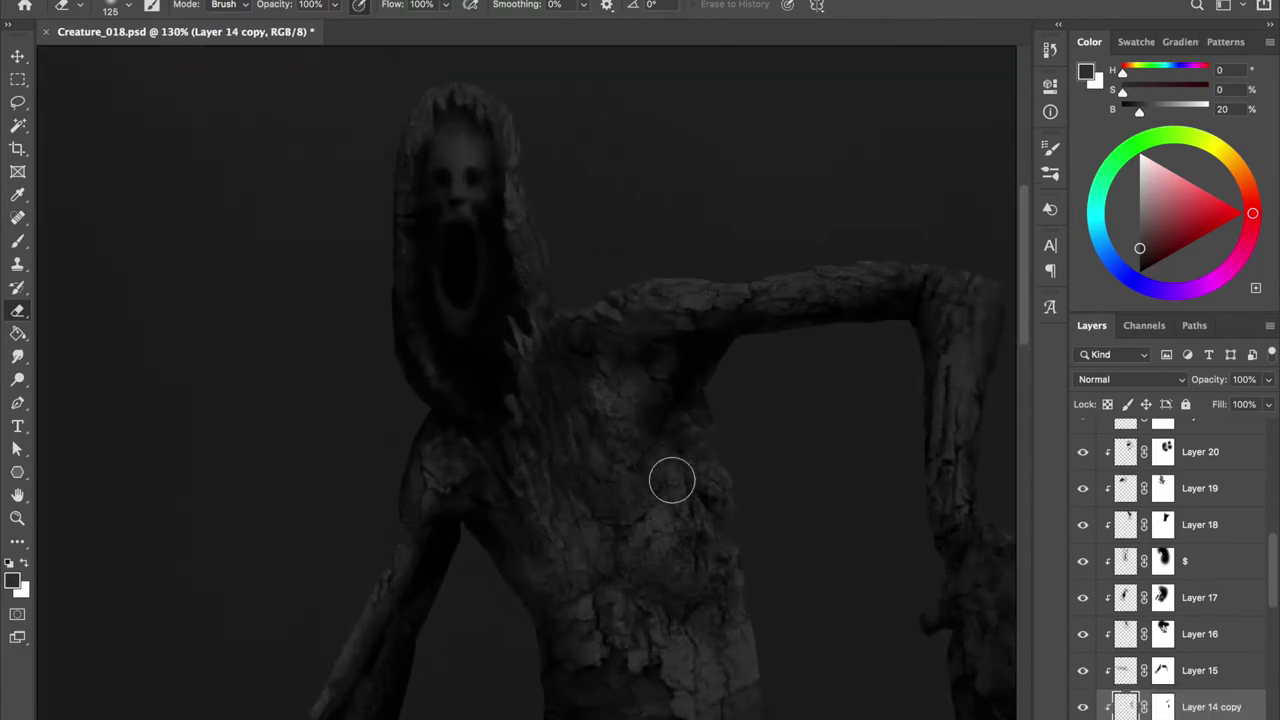
key(ctrl+0)
key(ctrl+shift+n)
Name the new layer Rim and choose a small brush for rim lighting.
text(Rim)
key(Return)
right_click(900, 443)
scroll(900, 443, down, 3)
key(Escape)
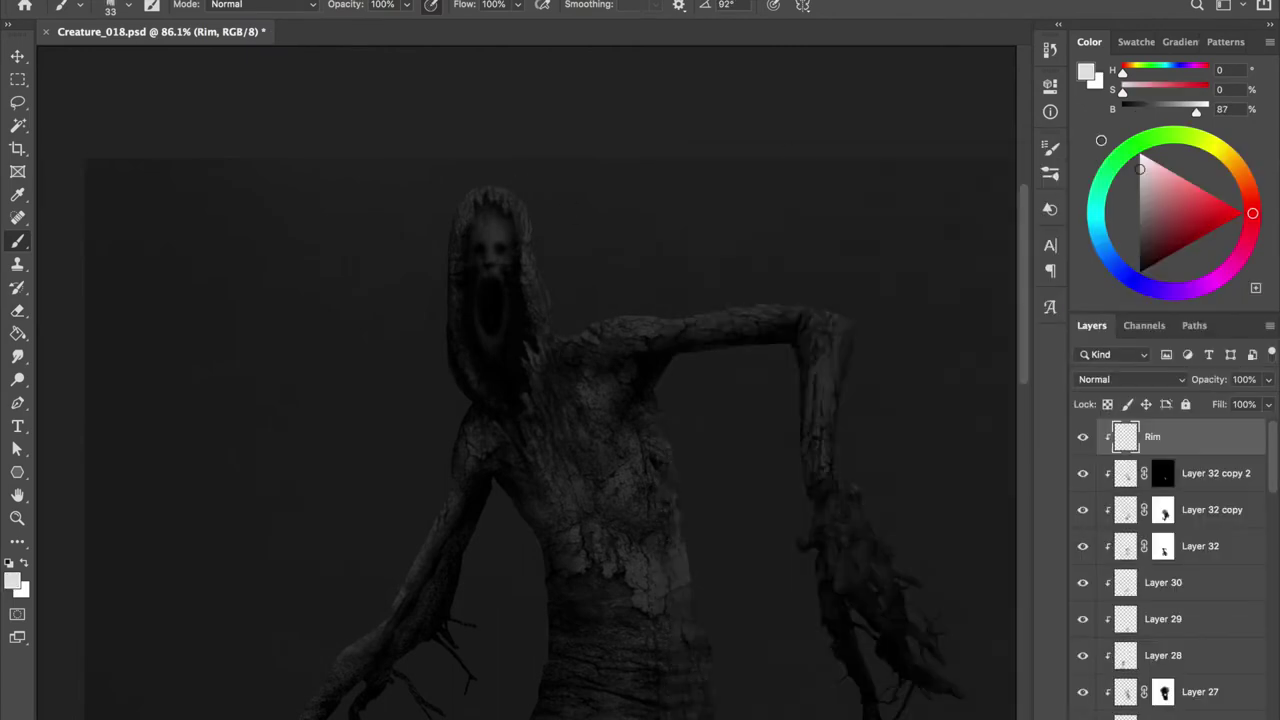
scroll(563, 220, down, 3)
scroll(583, 357, up, 2)
scroll(583, 357, up, 1)
Paint a light rim down the head's left edge, checking it in mirrored view.
drag(524, 170, 518, 232)
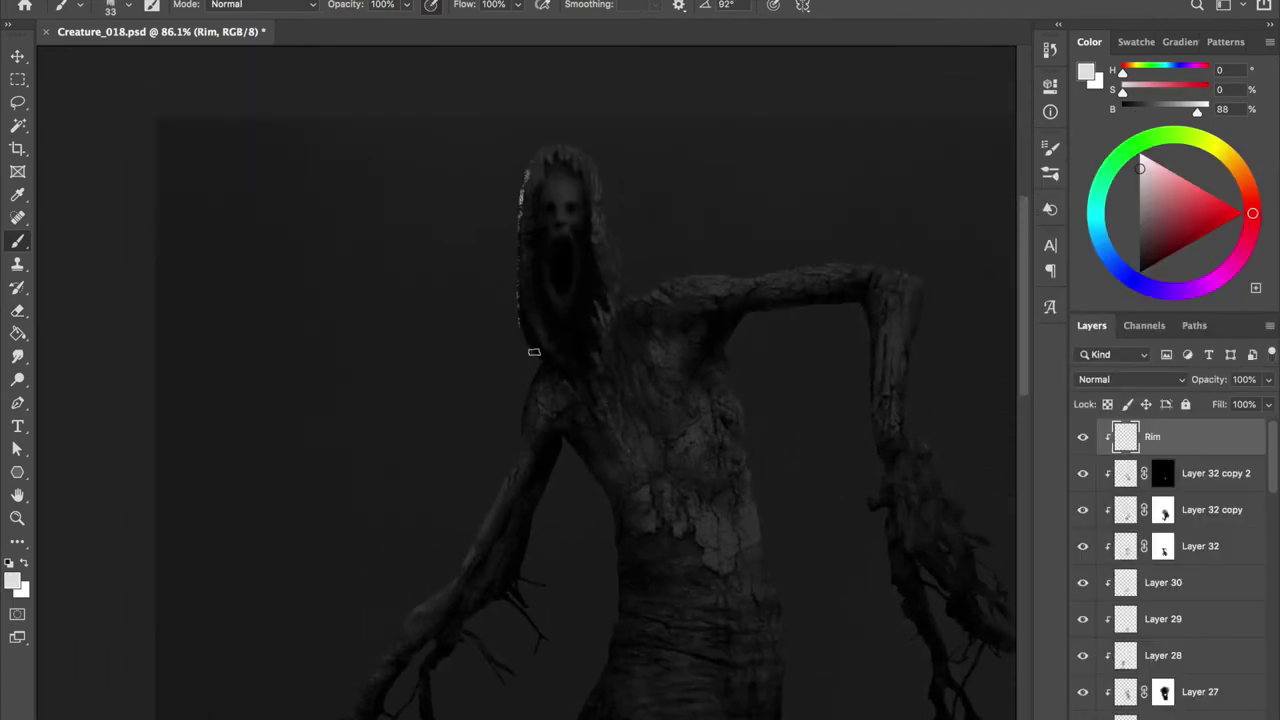
mouse_move(522, 180)
mouse_down()
mouse_move(516, 266)
mouse_move(540, 345)
mouse_up()
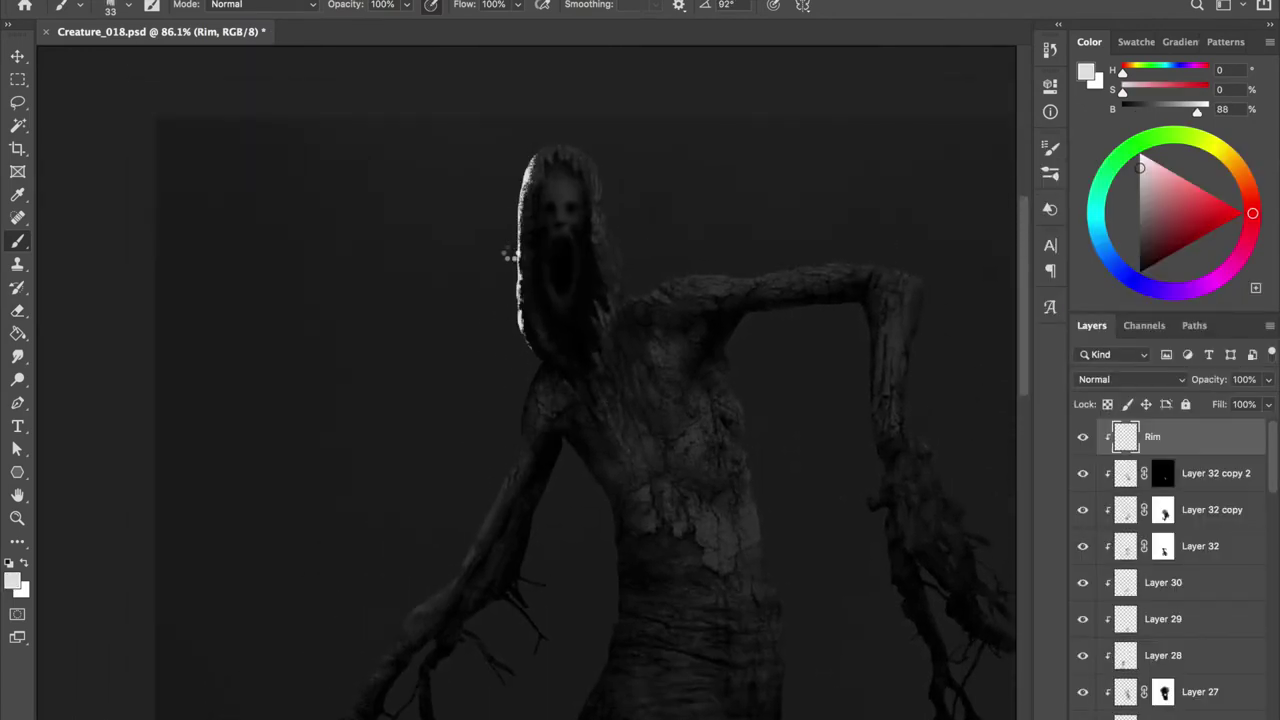
key(h)
scroll(655, 128, up, 2)
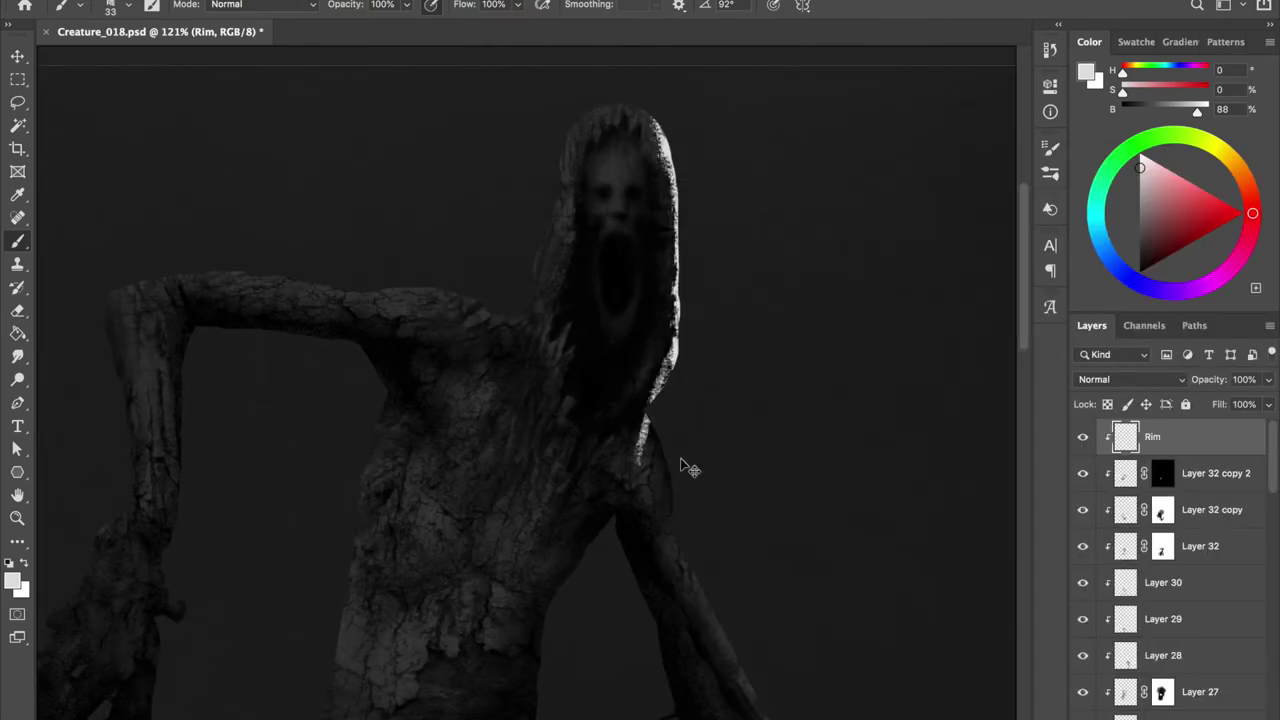
right_click(660, 144)
key(Escape)
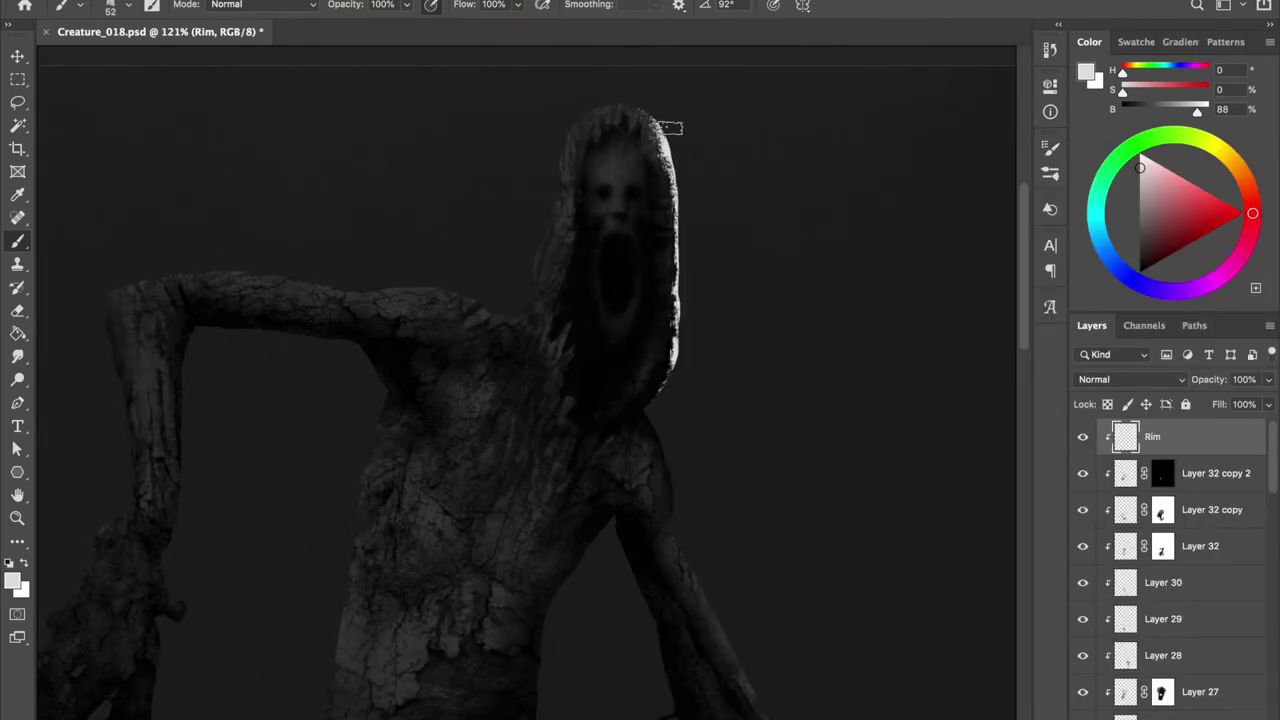
key(h)
right_click(470, 144)
key(Escape)
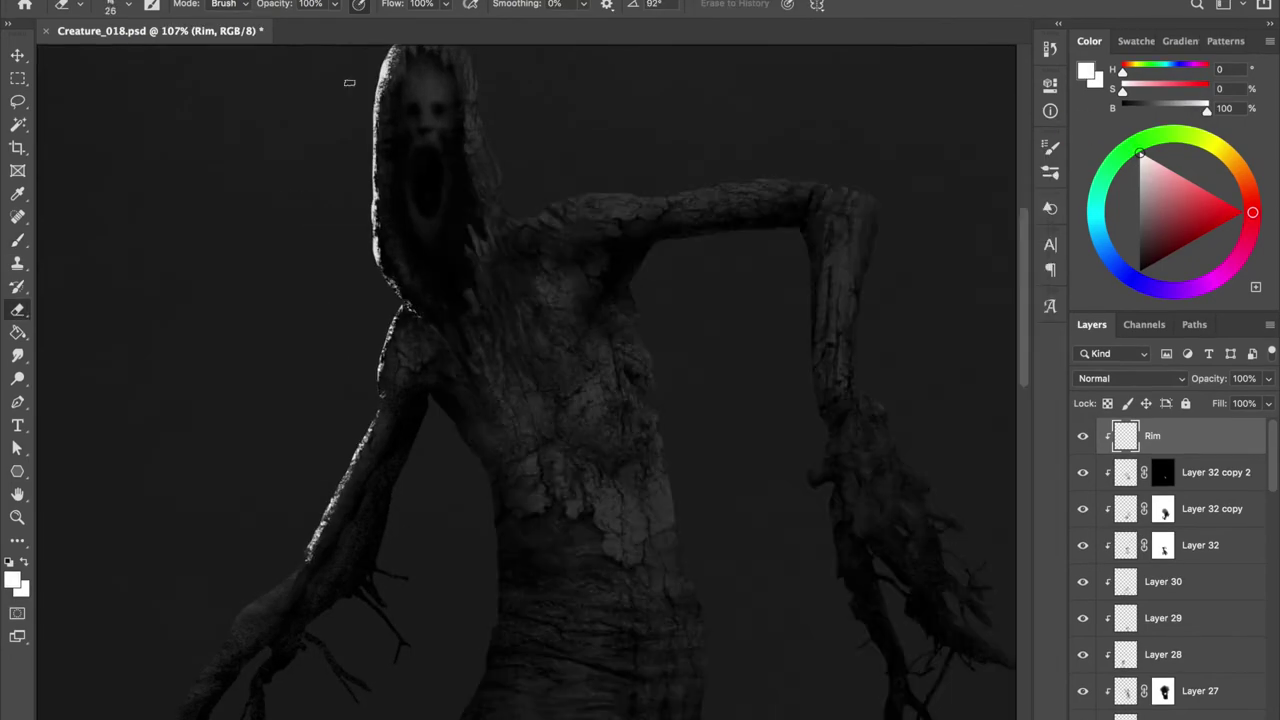
Paint rim light along the branching arm.
mouse_move(398, 101)
mouse_down()
mouse_move(408, 181)
mouse_move(404, 171)
mouse_up()
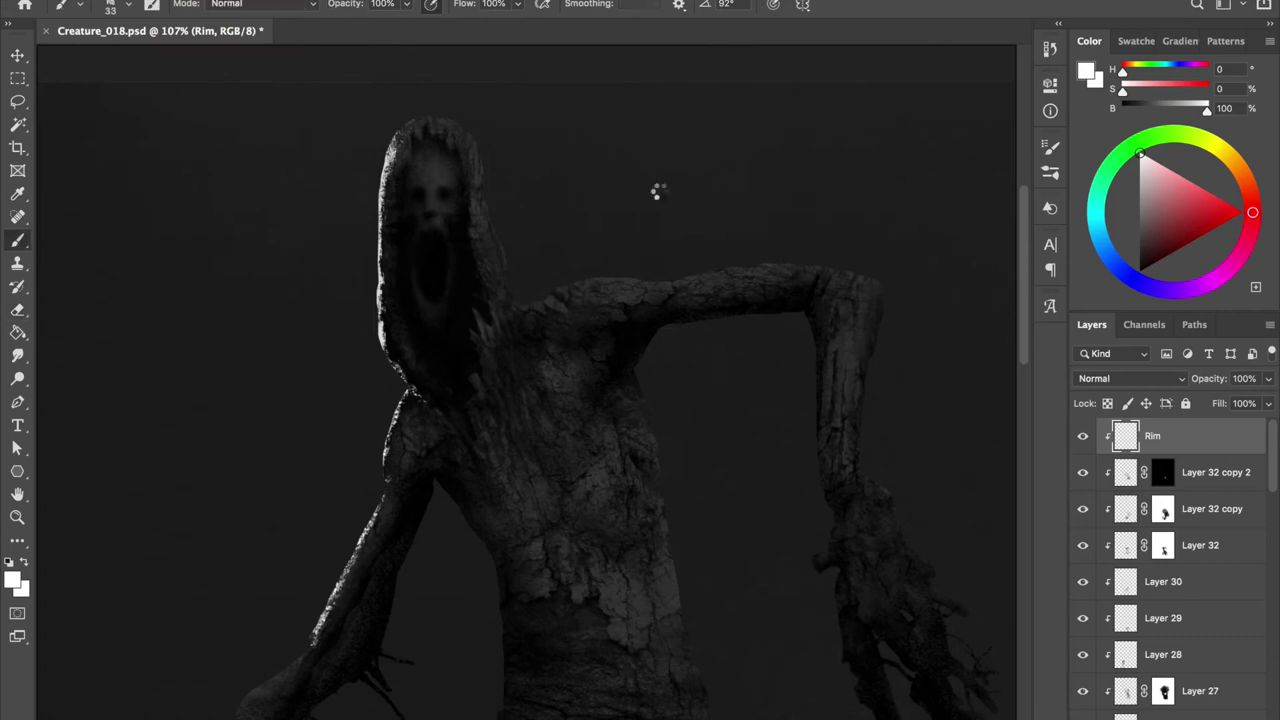
key(ctrl+shift+h)
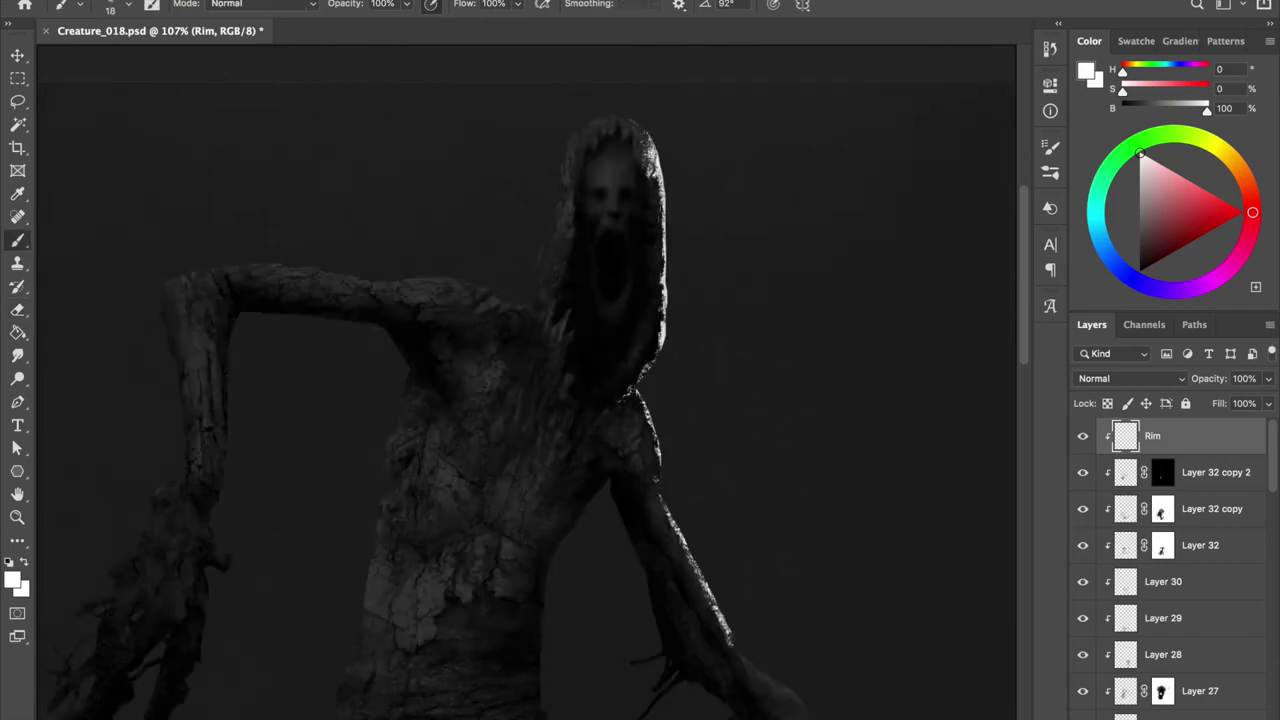
drag(753, 657, 533, 257)
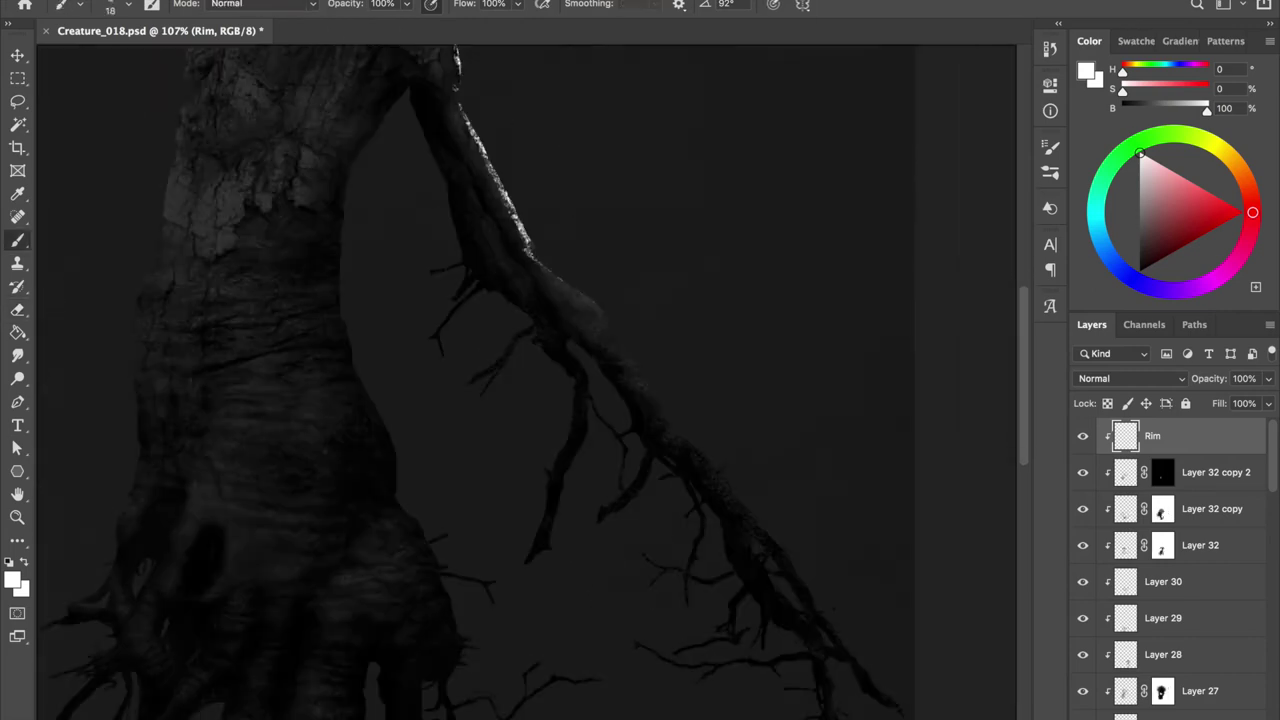
drag(680, 429, 857, 646)
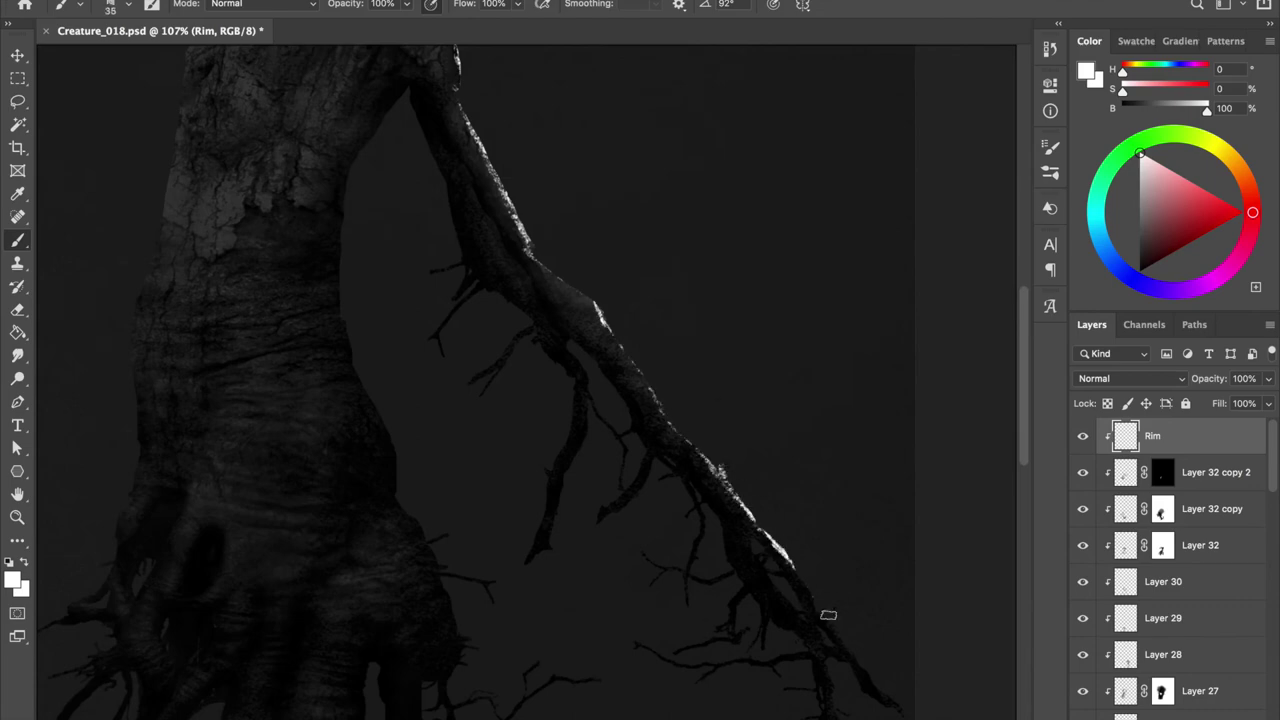
scroll(857, 646, down, 3)
Add rim highlights along the left root's small sub-branch and erase spill.
key(ctrl+shift+h)
key(e)
drag(599, 507, 899, 427)
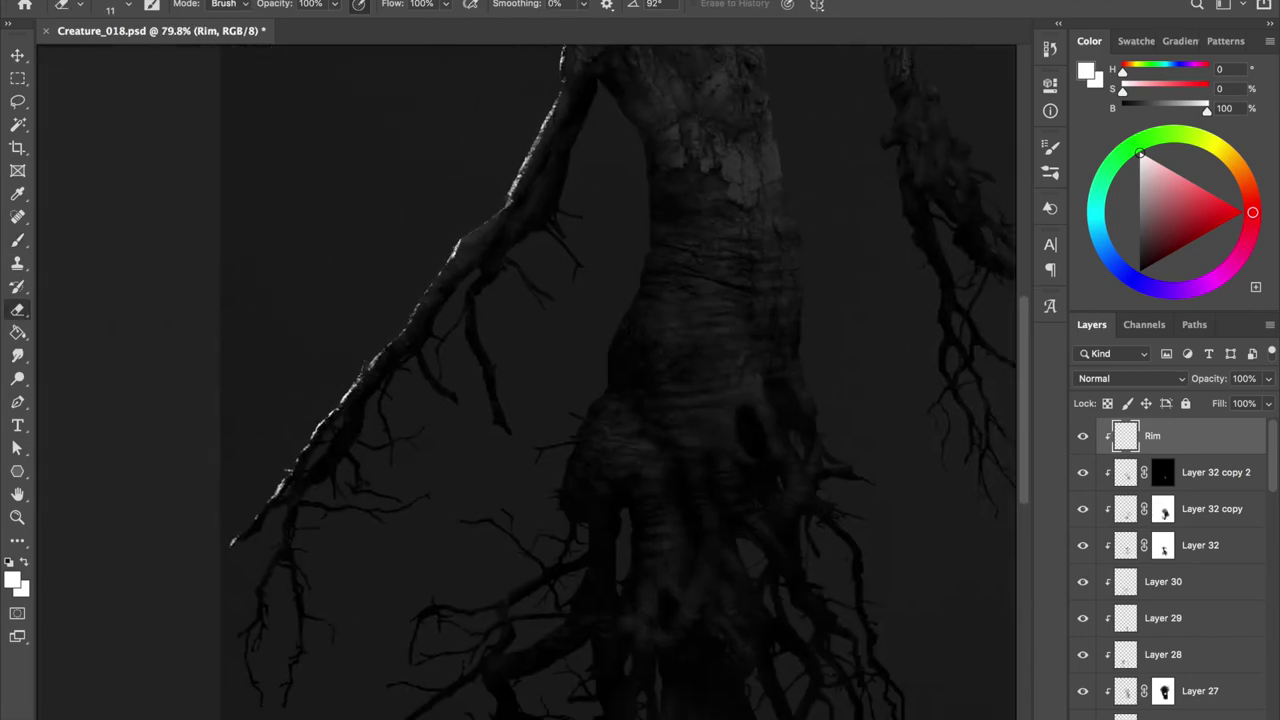
key(b)
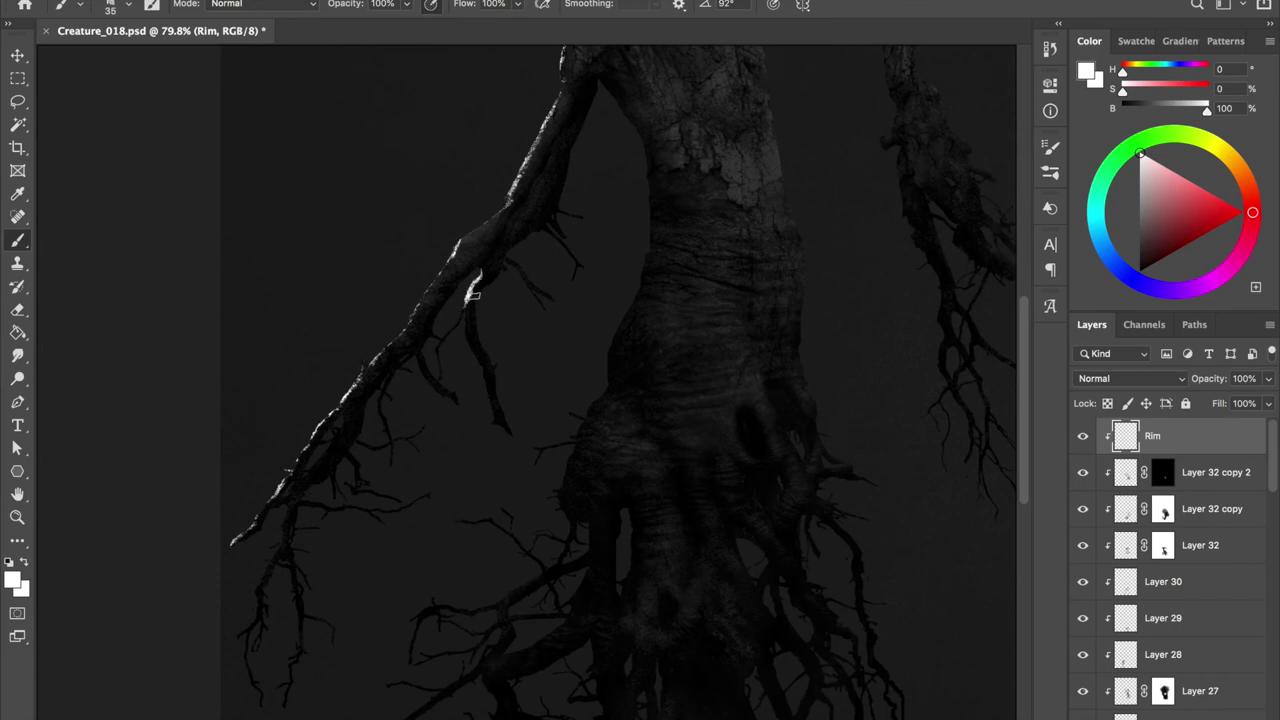
drag(452, 326, 438, 390)
key(e)
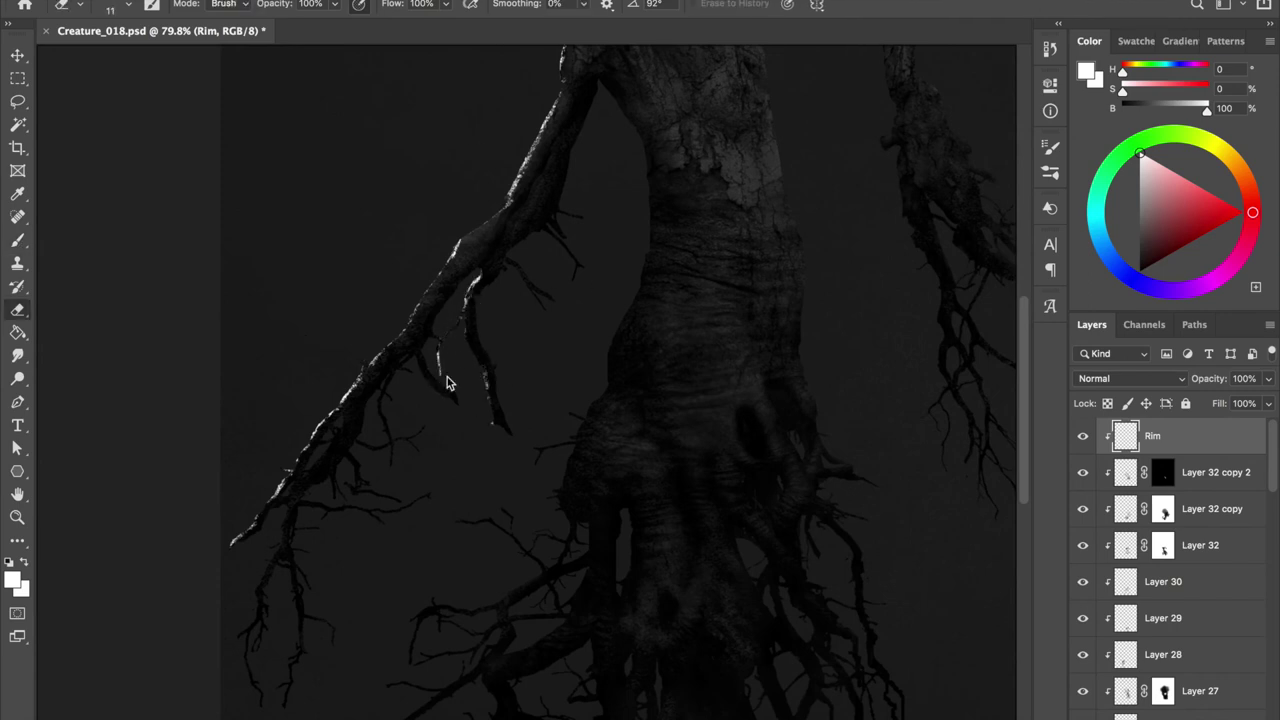